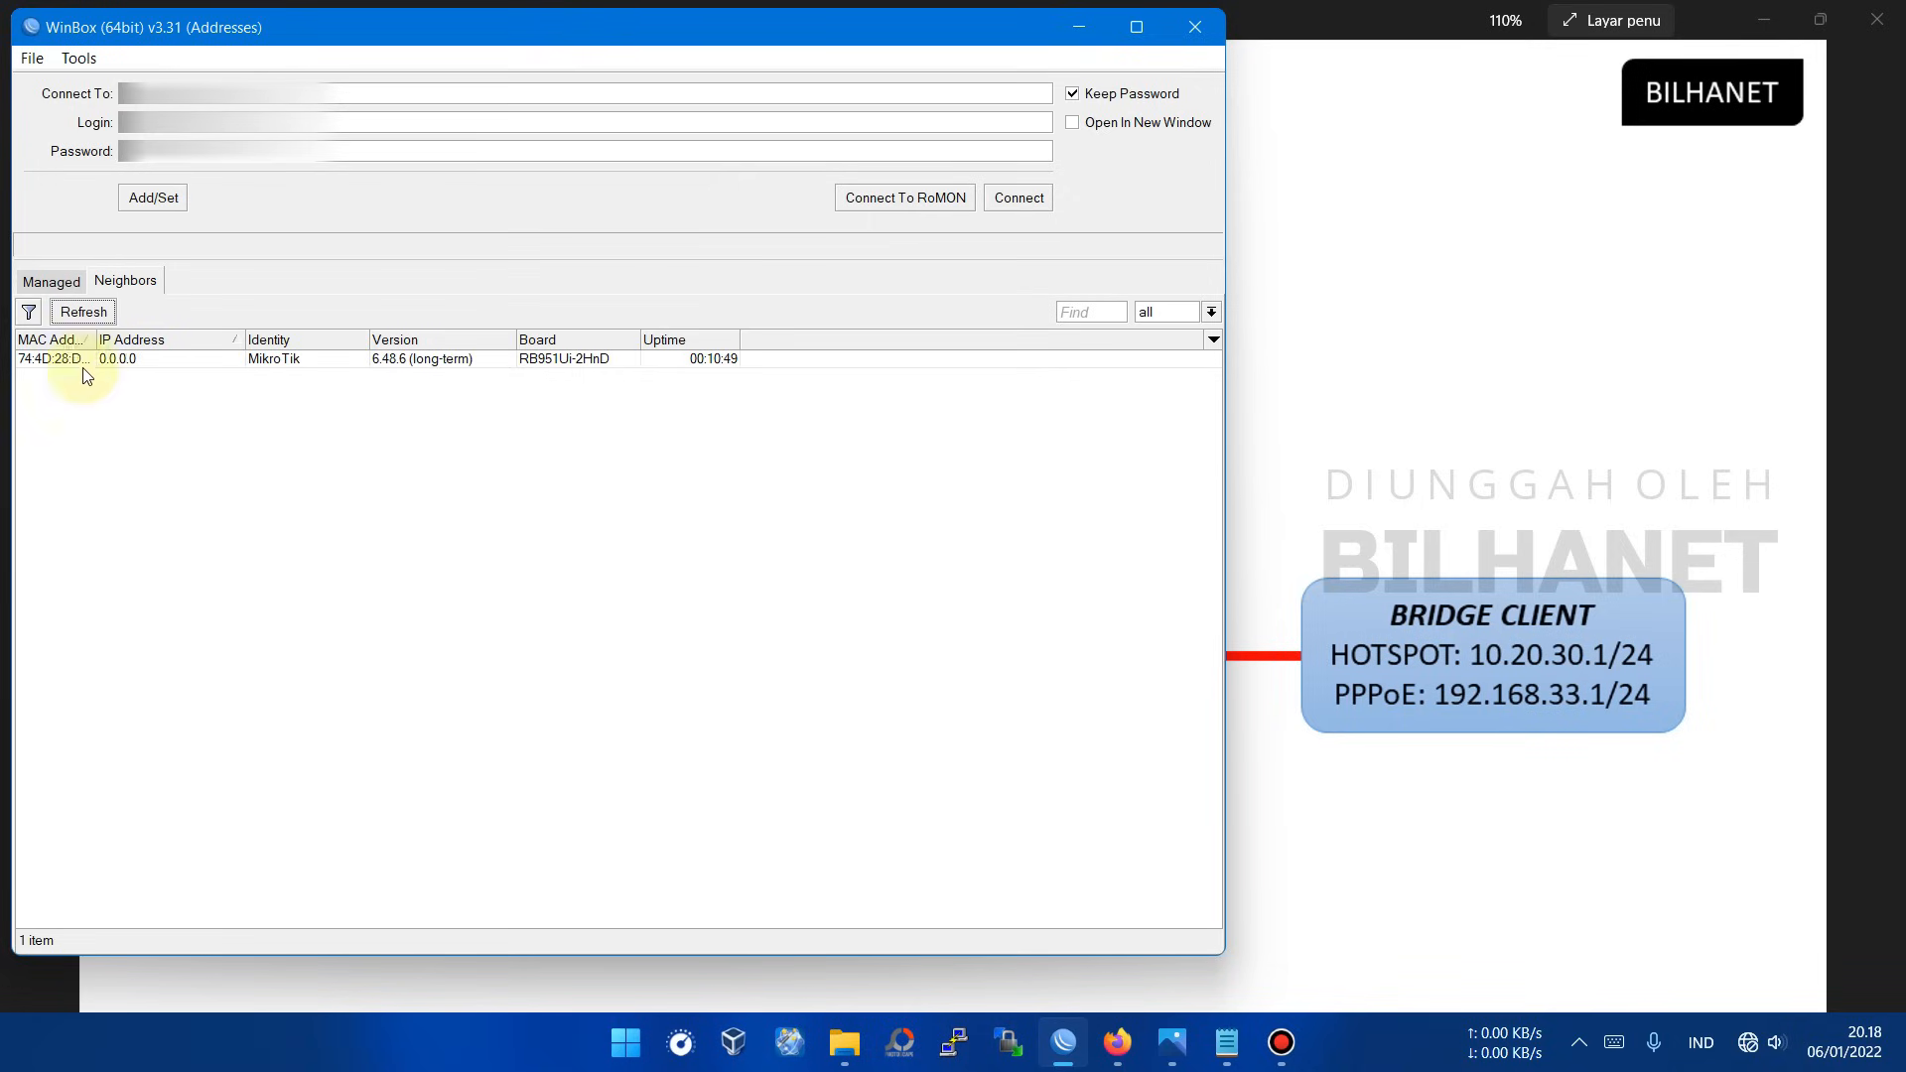
Step: Connect to the discovered MikroTik RB951Ui-2HnD neighbor as admin with an empty password
left_click(103, 314)
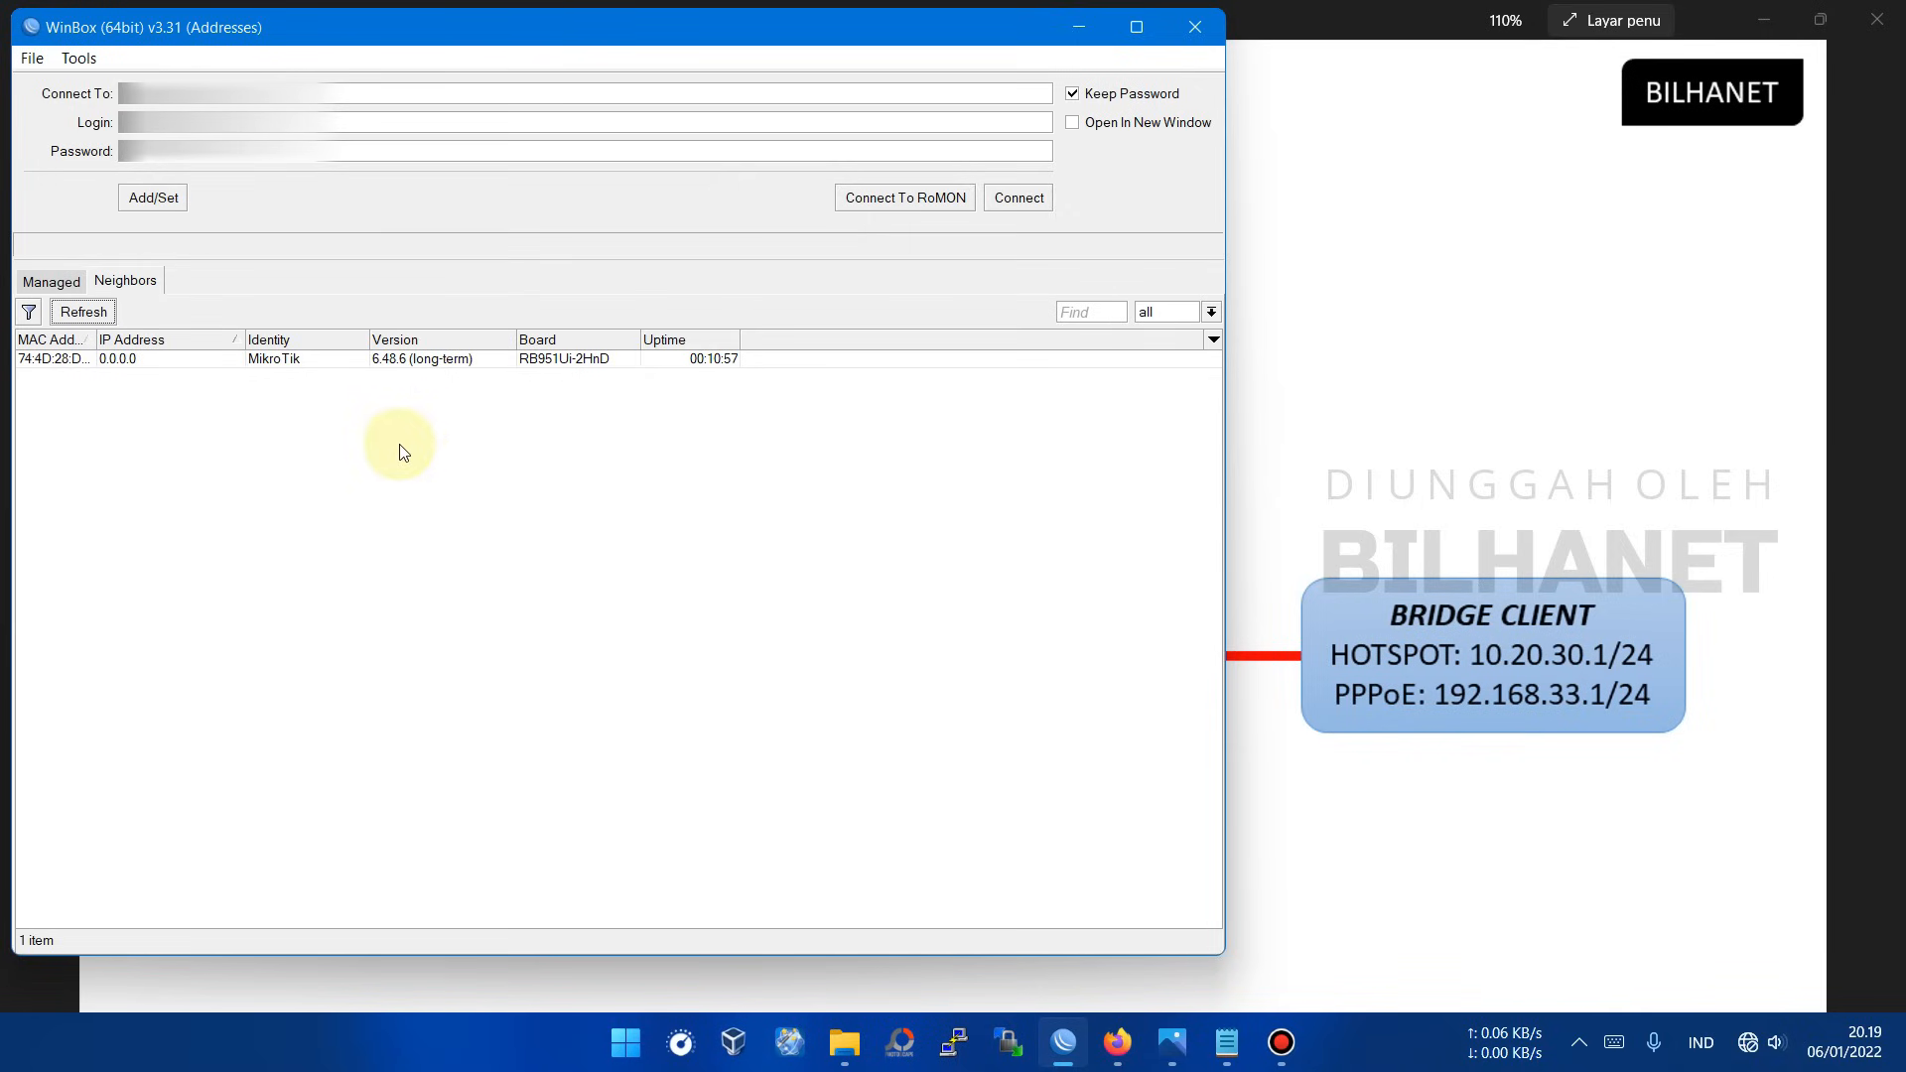
left_click(50, 364)
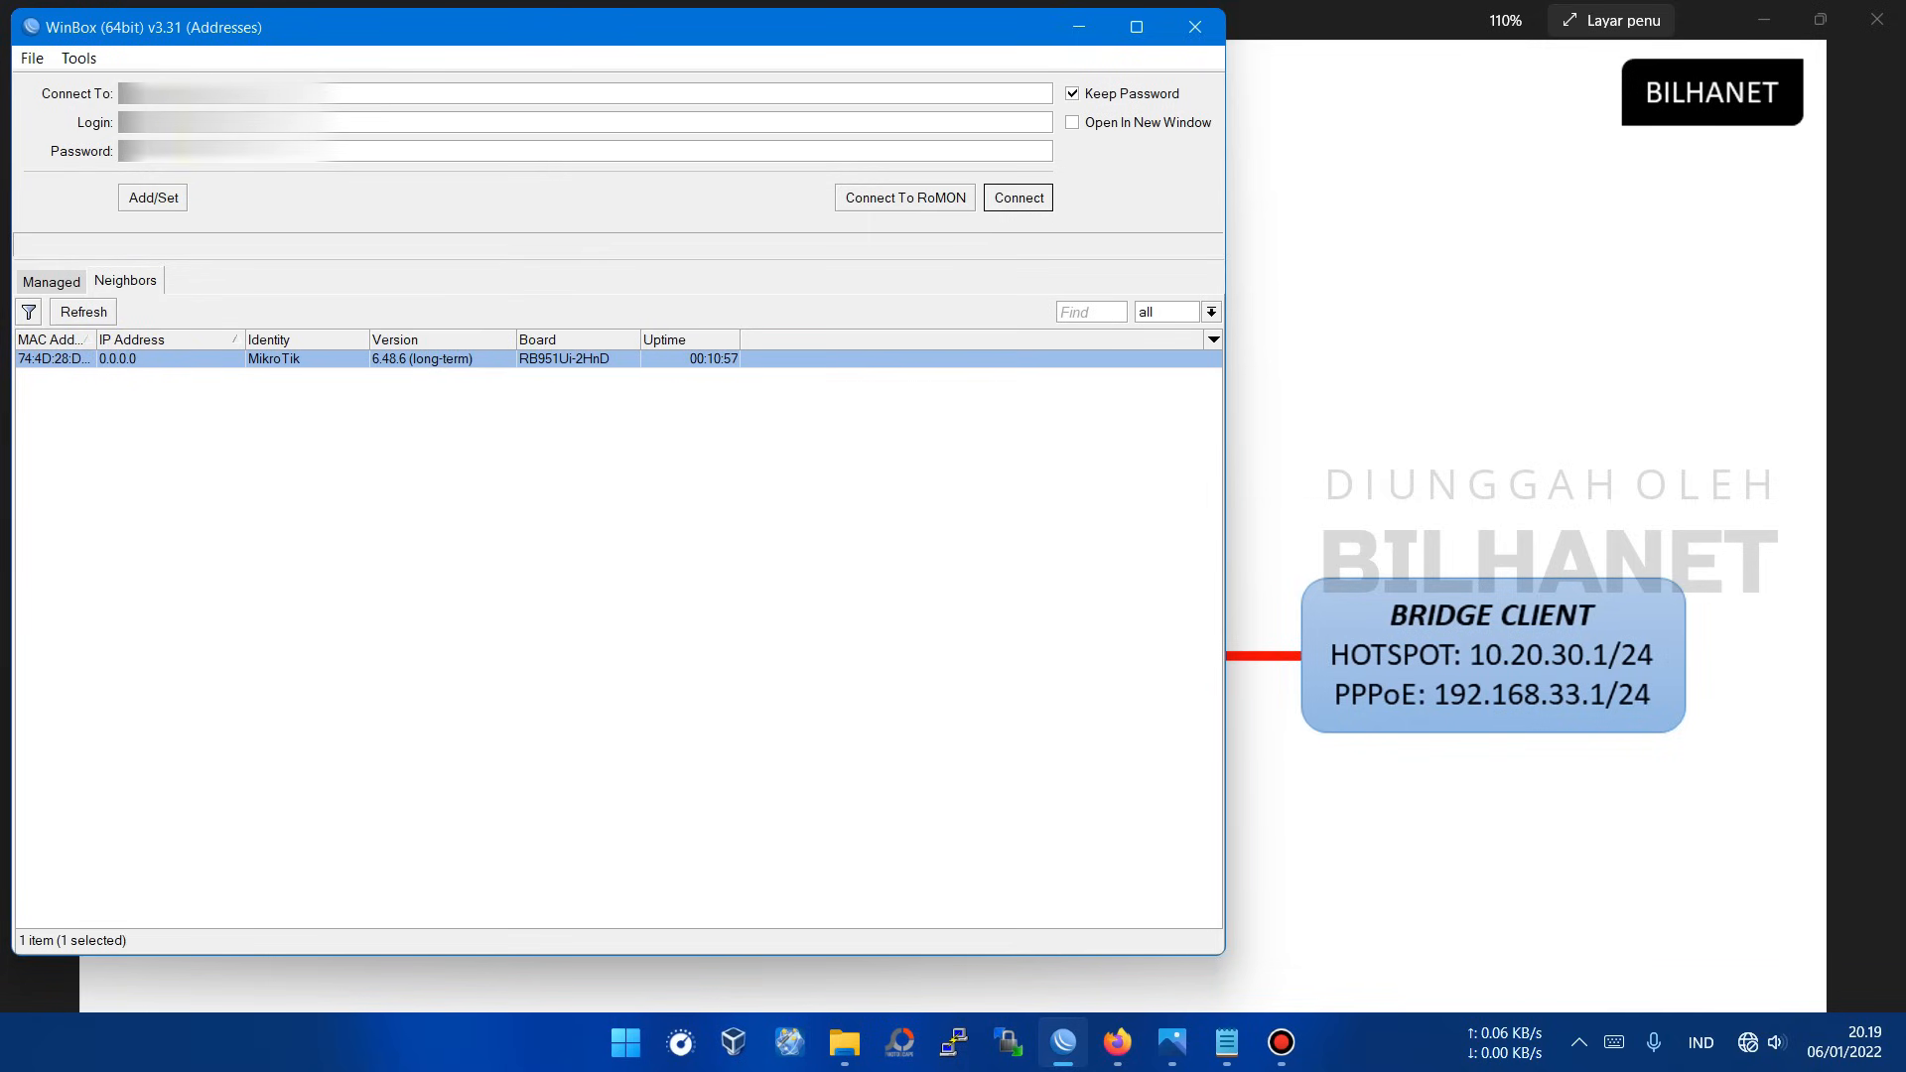
left_click(185, 125)
type("admin")
key("Tab")
key("BackSpace")
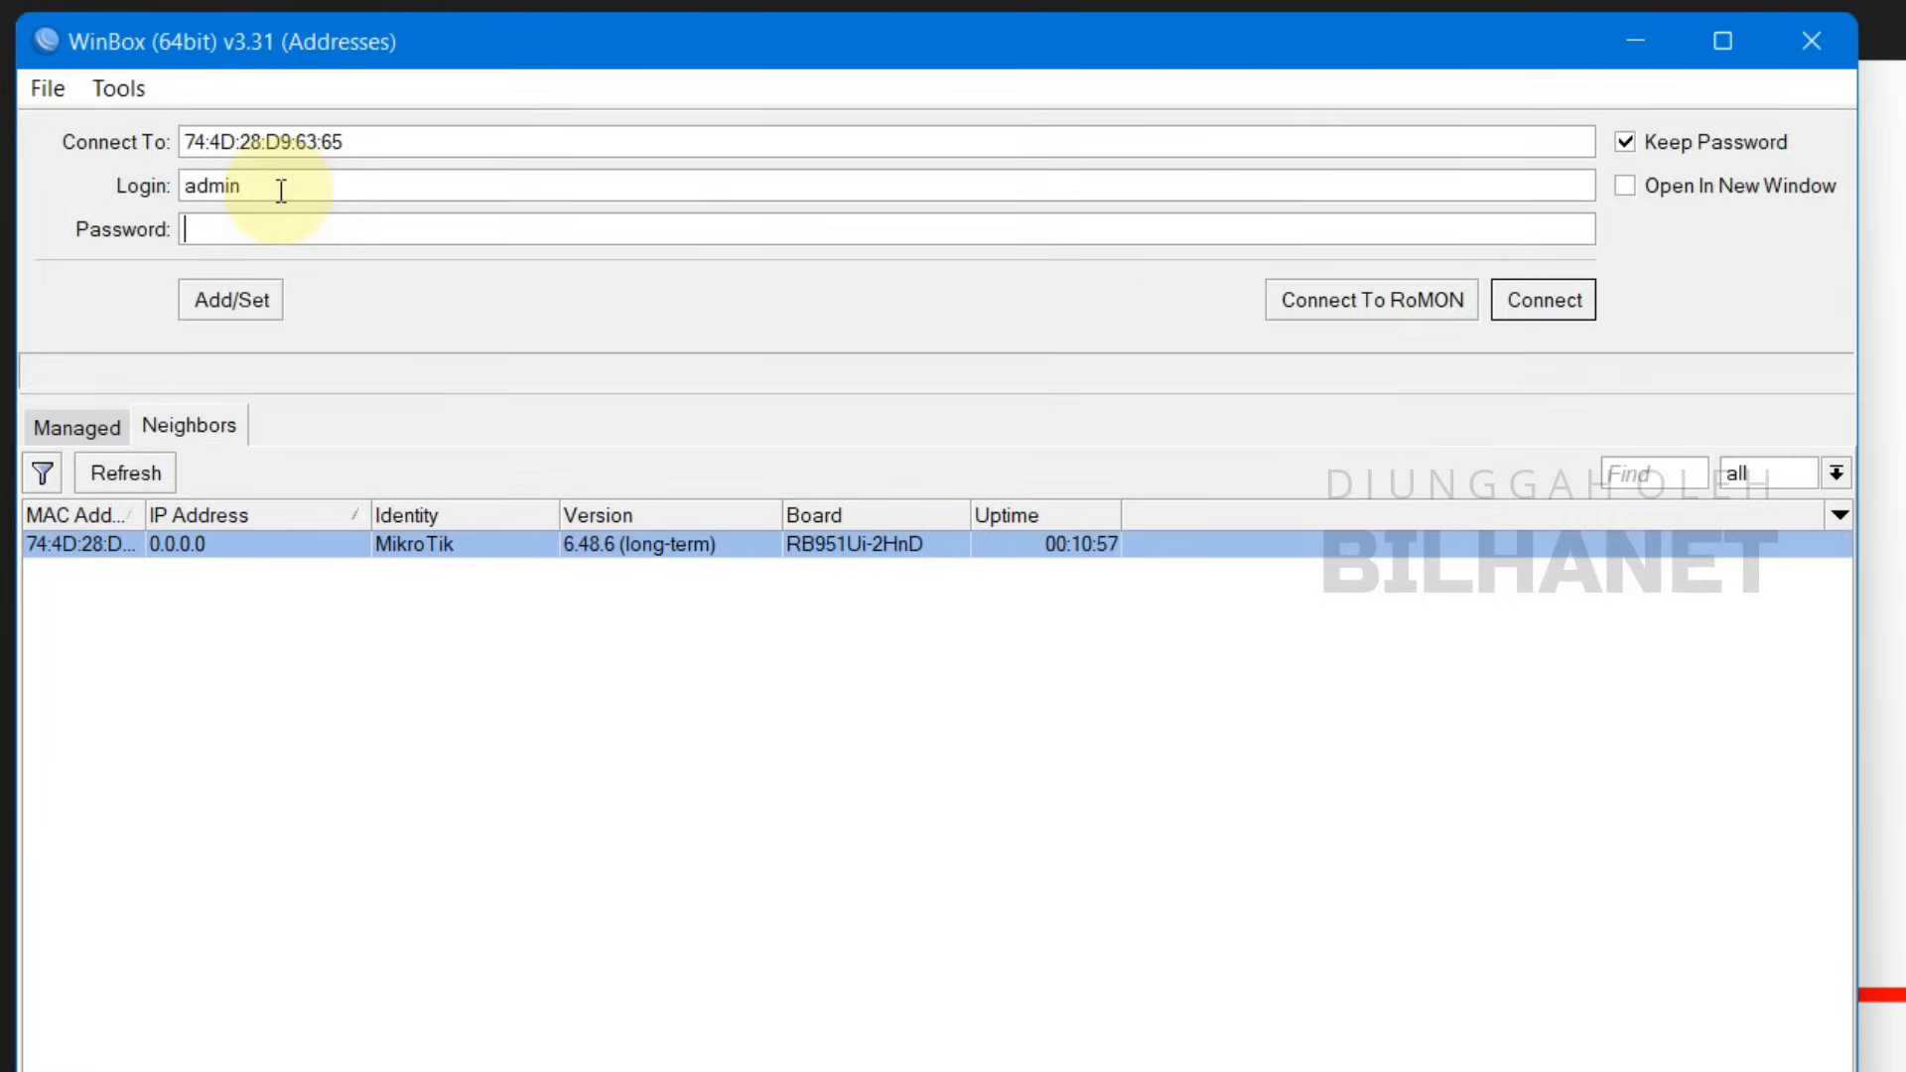
left_click(1528, 301)
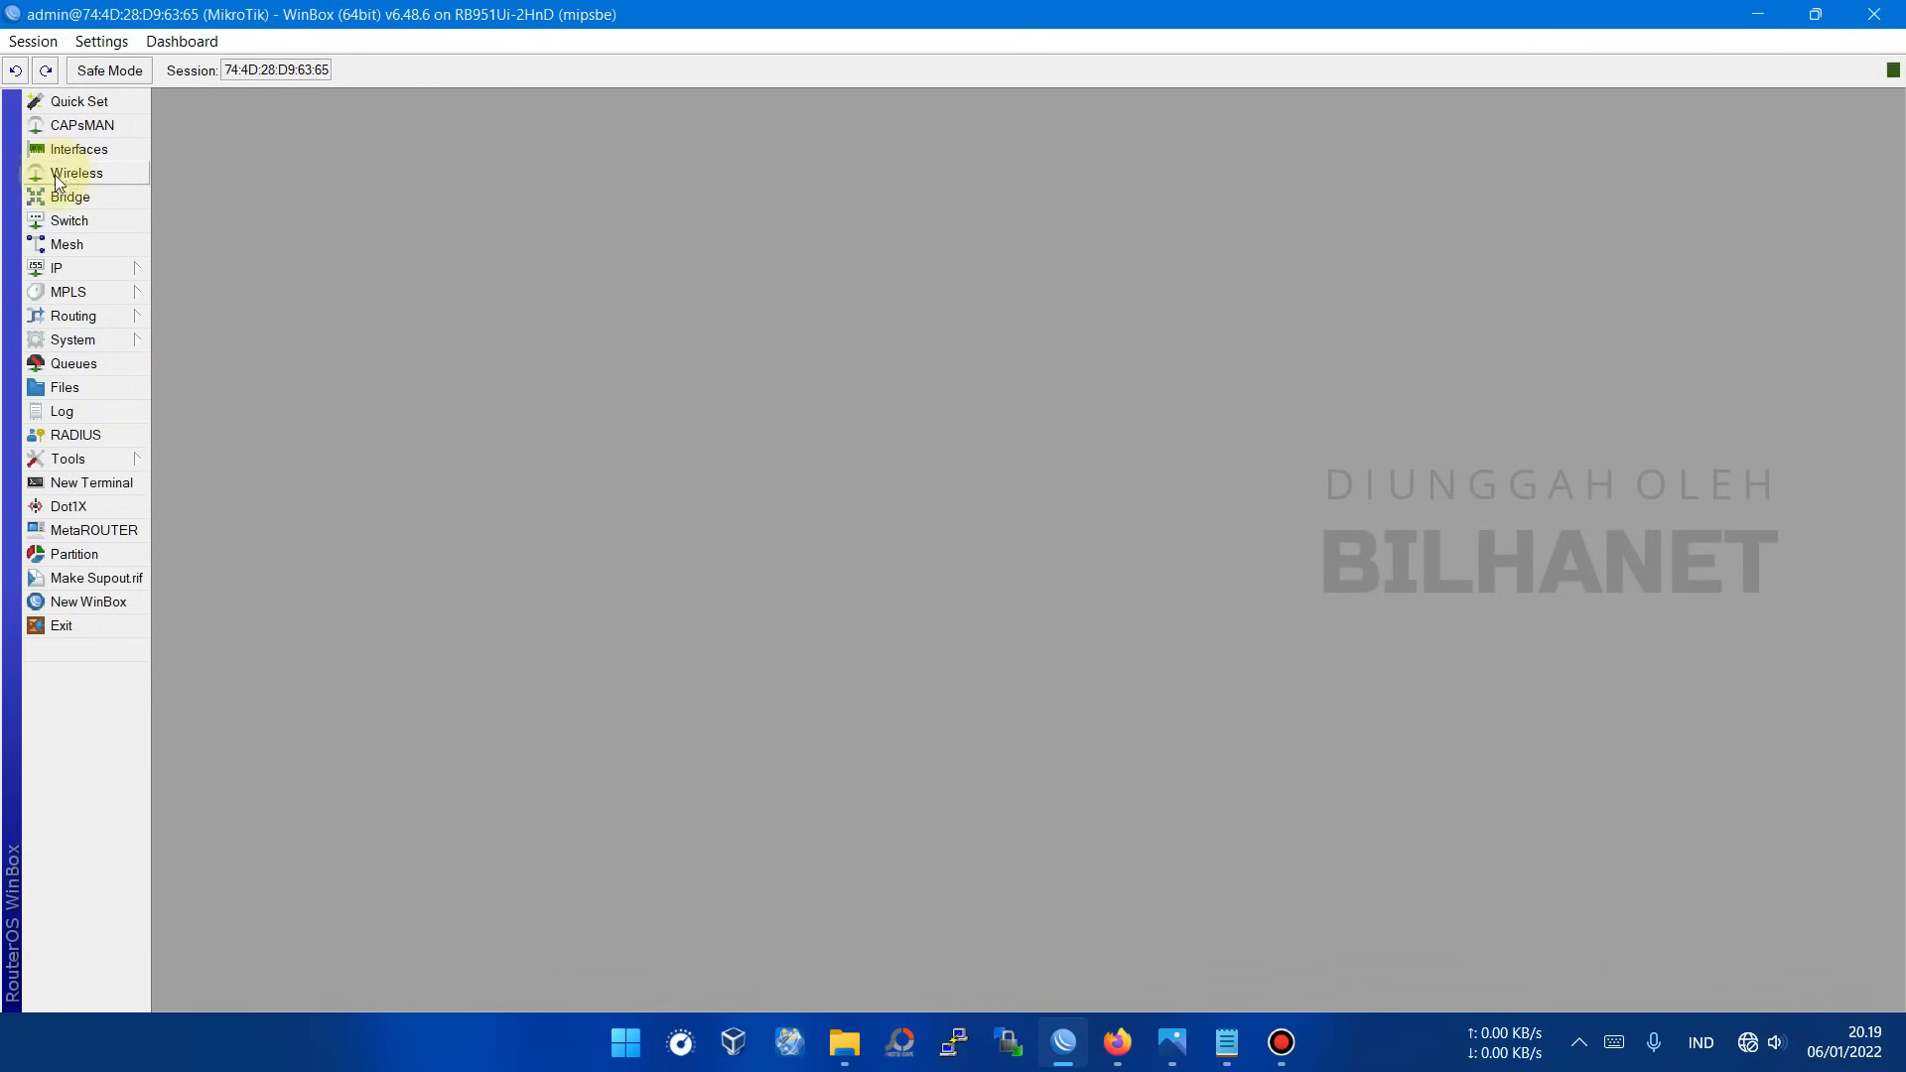
Step: Enlarge the WinBox text and rename interface ether1 to ether1_ISP1
key("ctrl+plus")
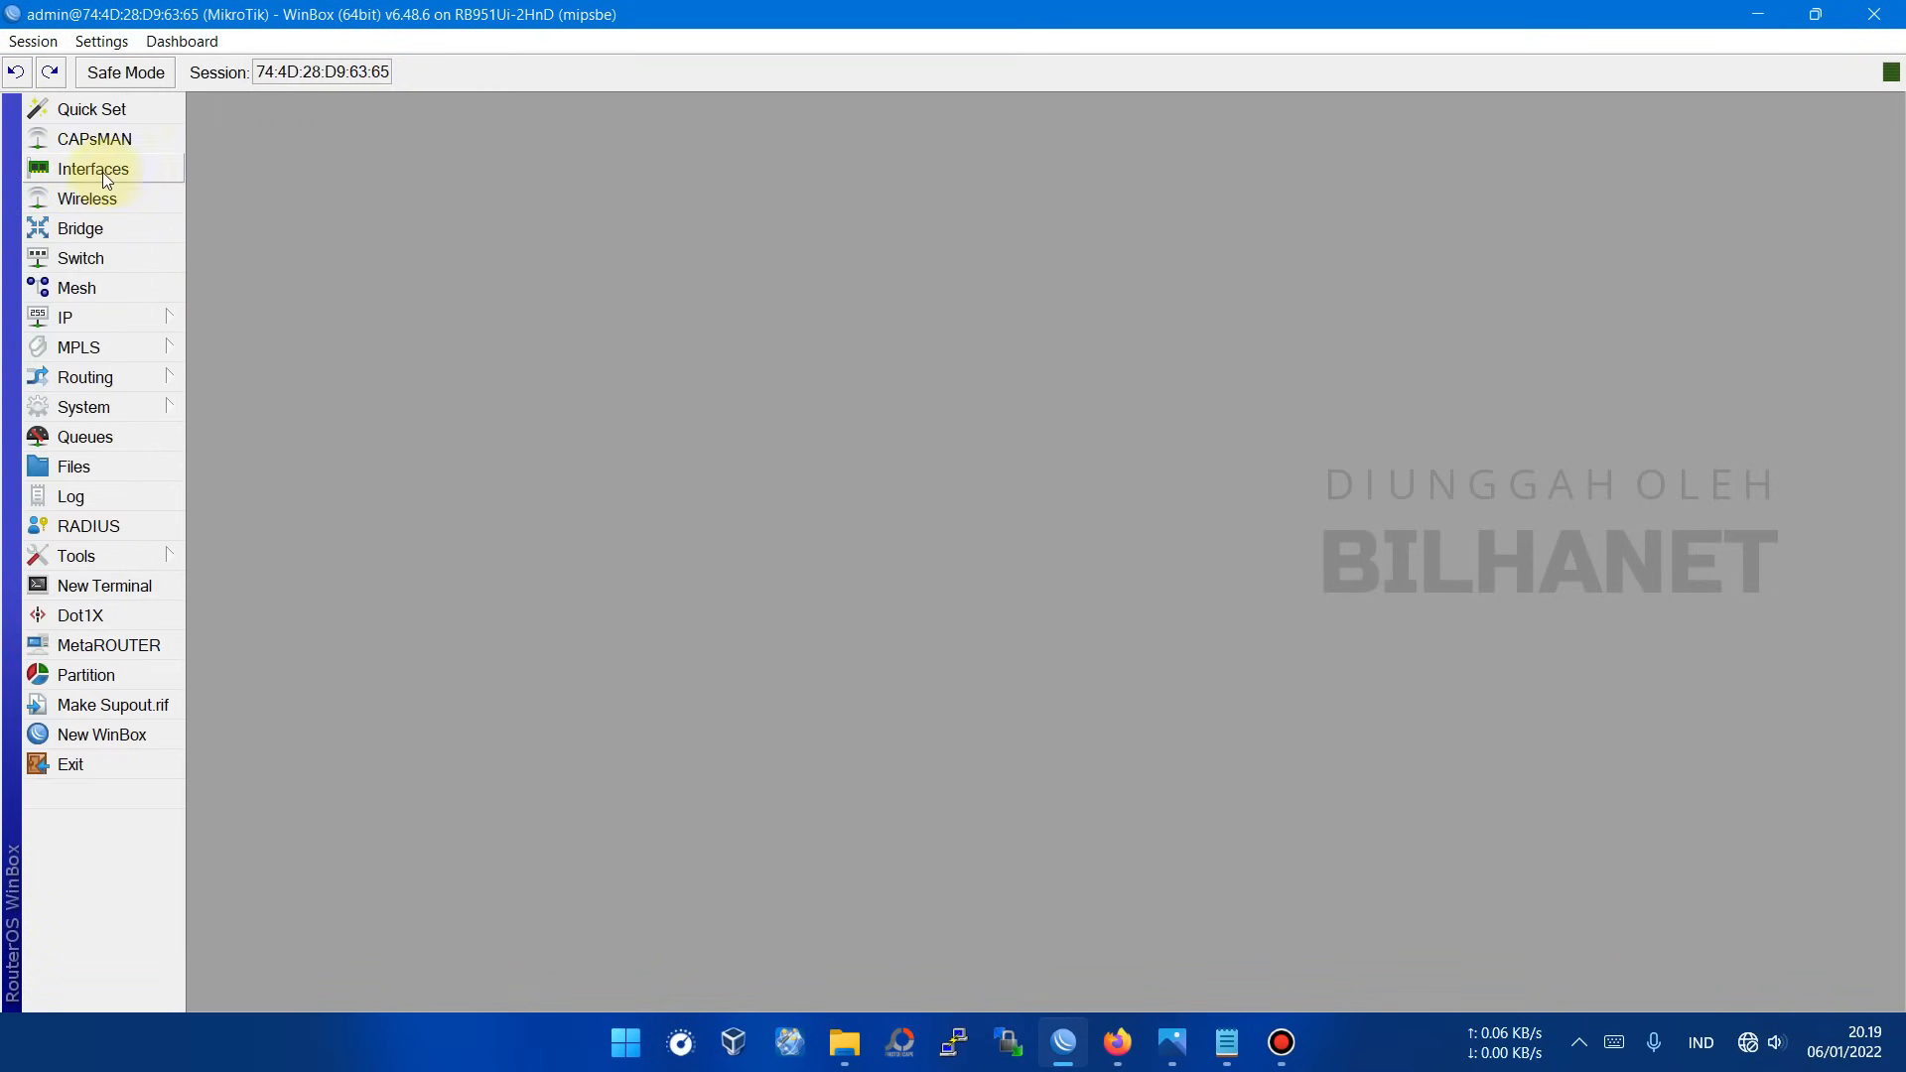
left_click(93, 175)
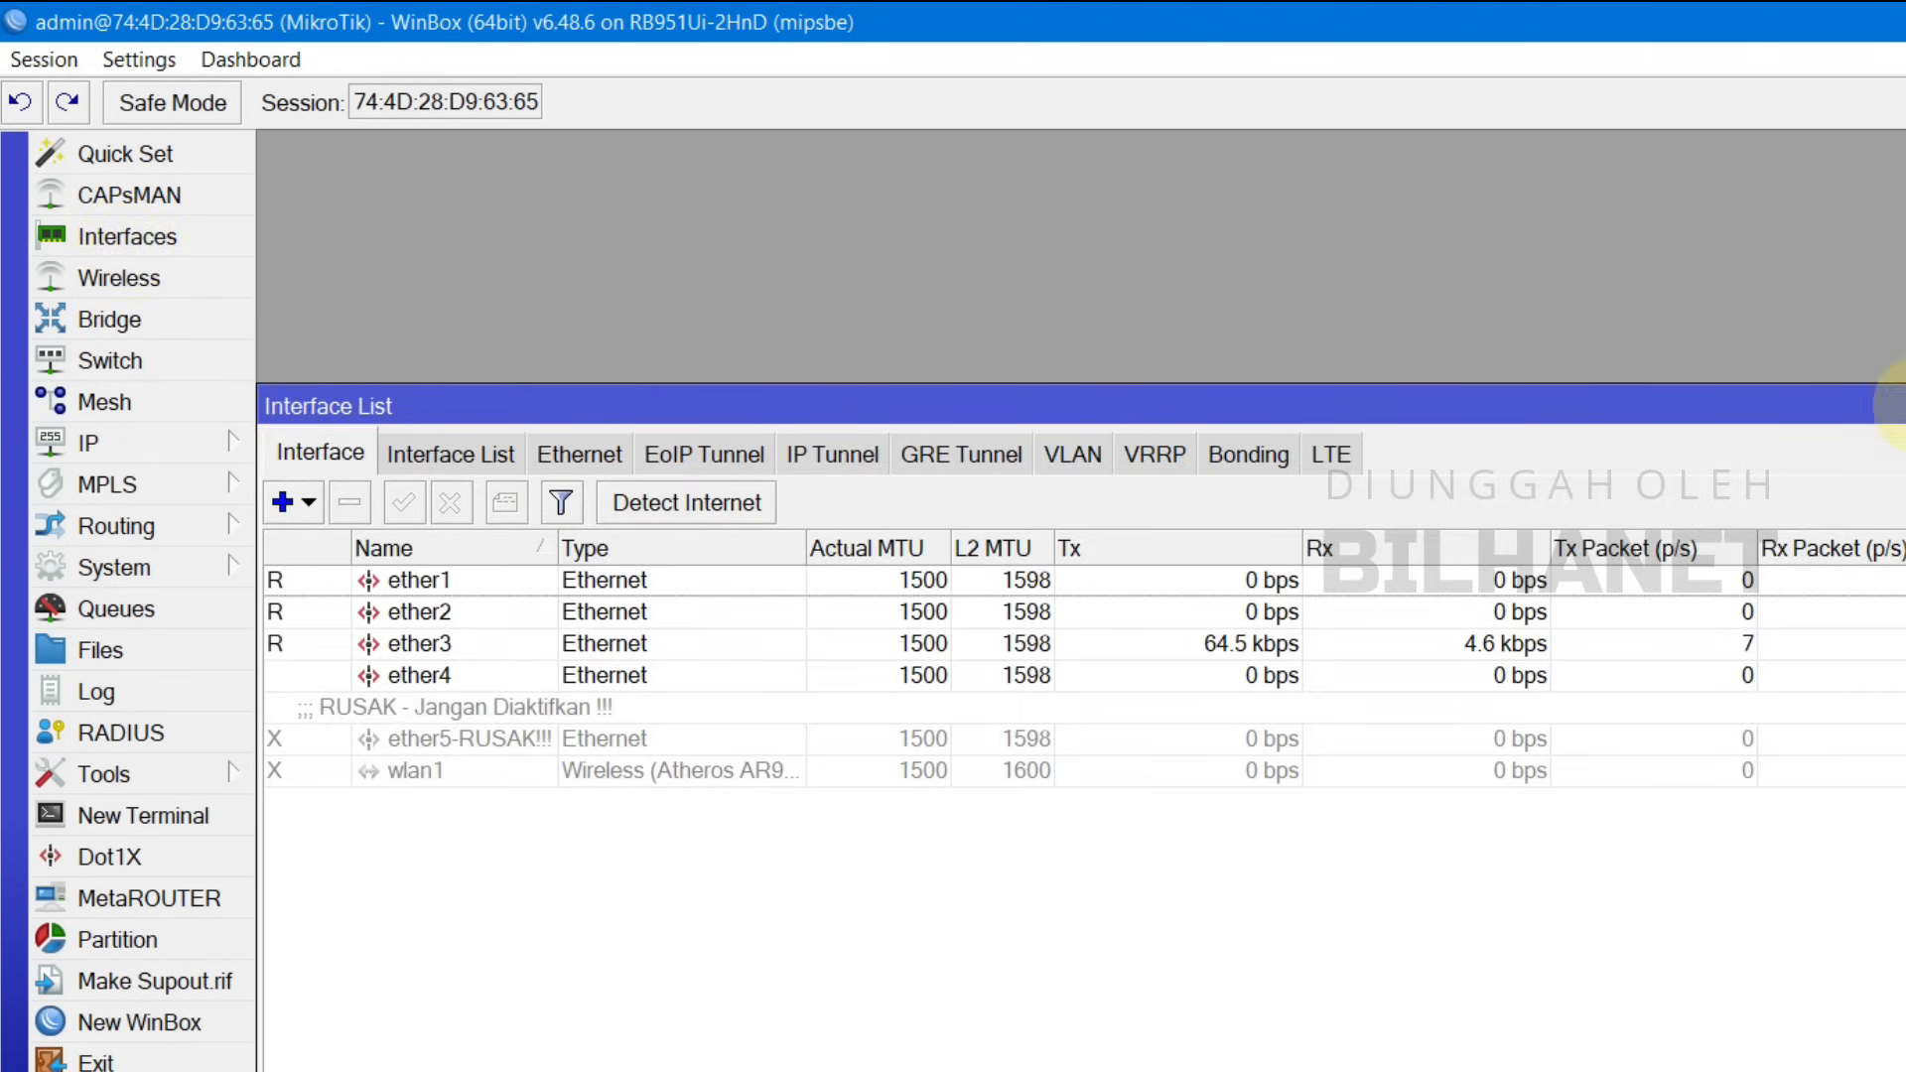
left_click(327, 454)
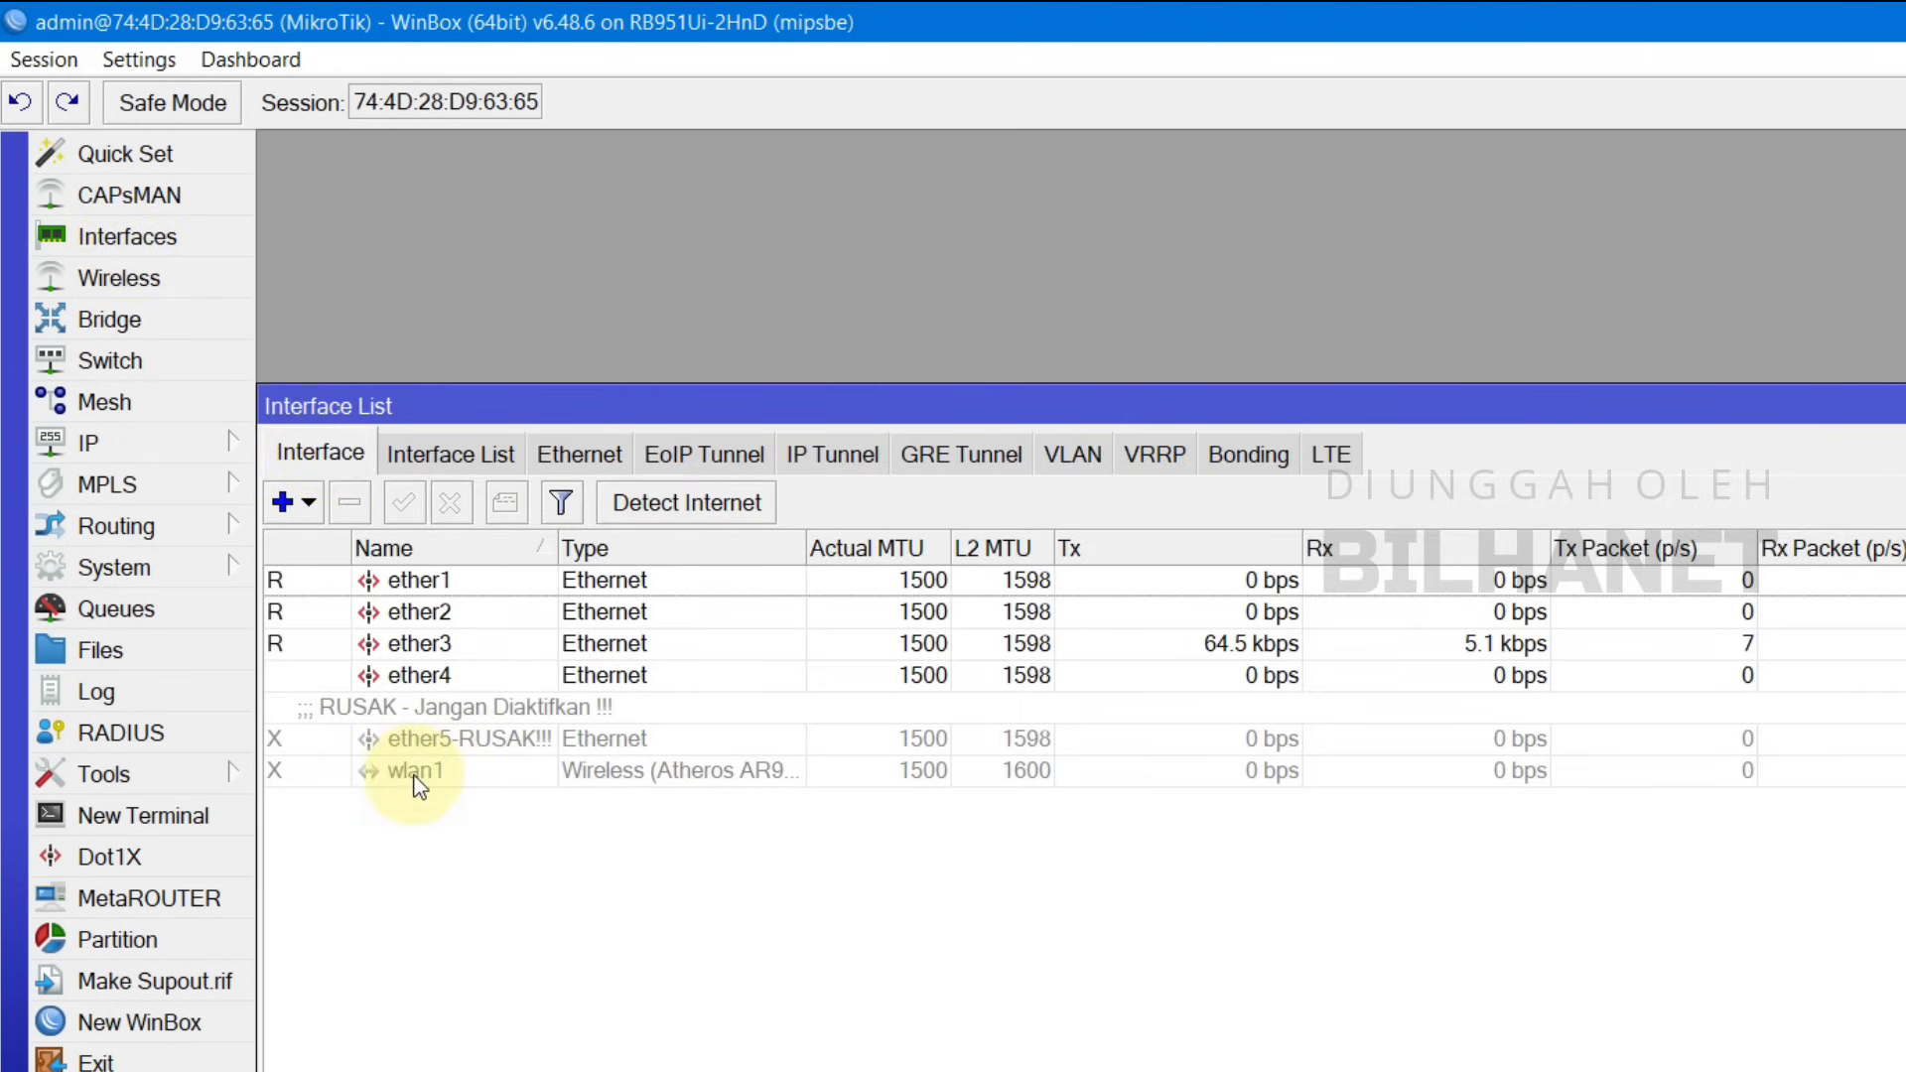
left_click(459, 584)
double_click(446, 589)
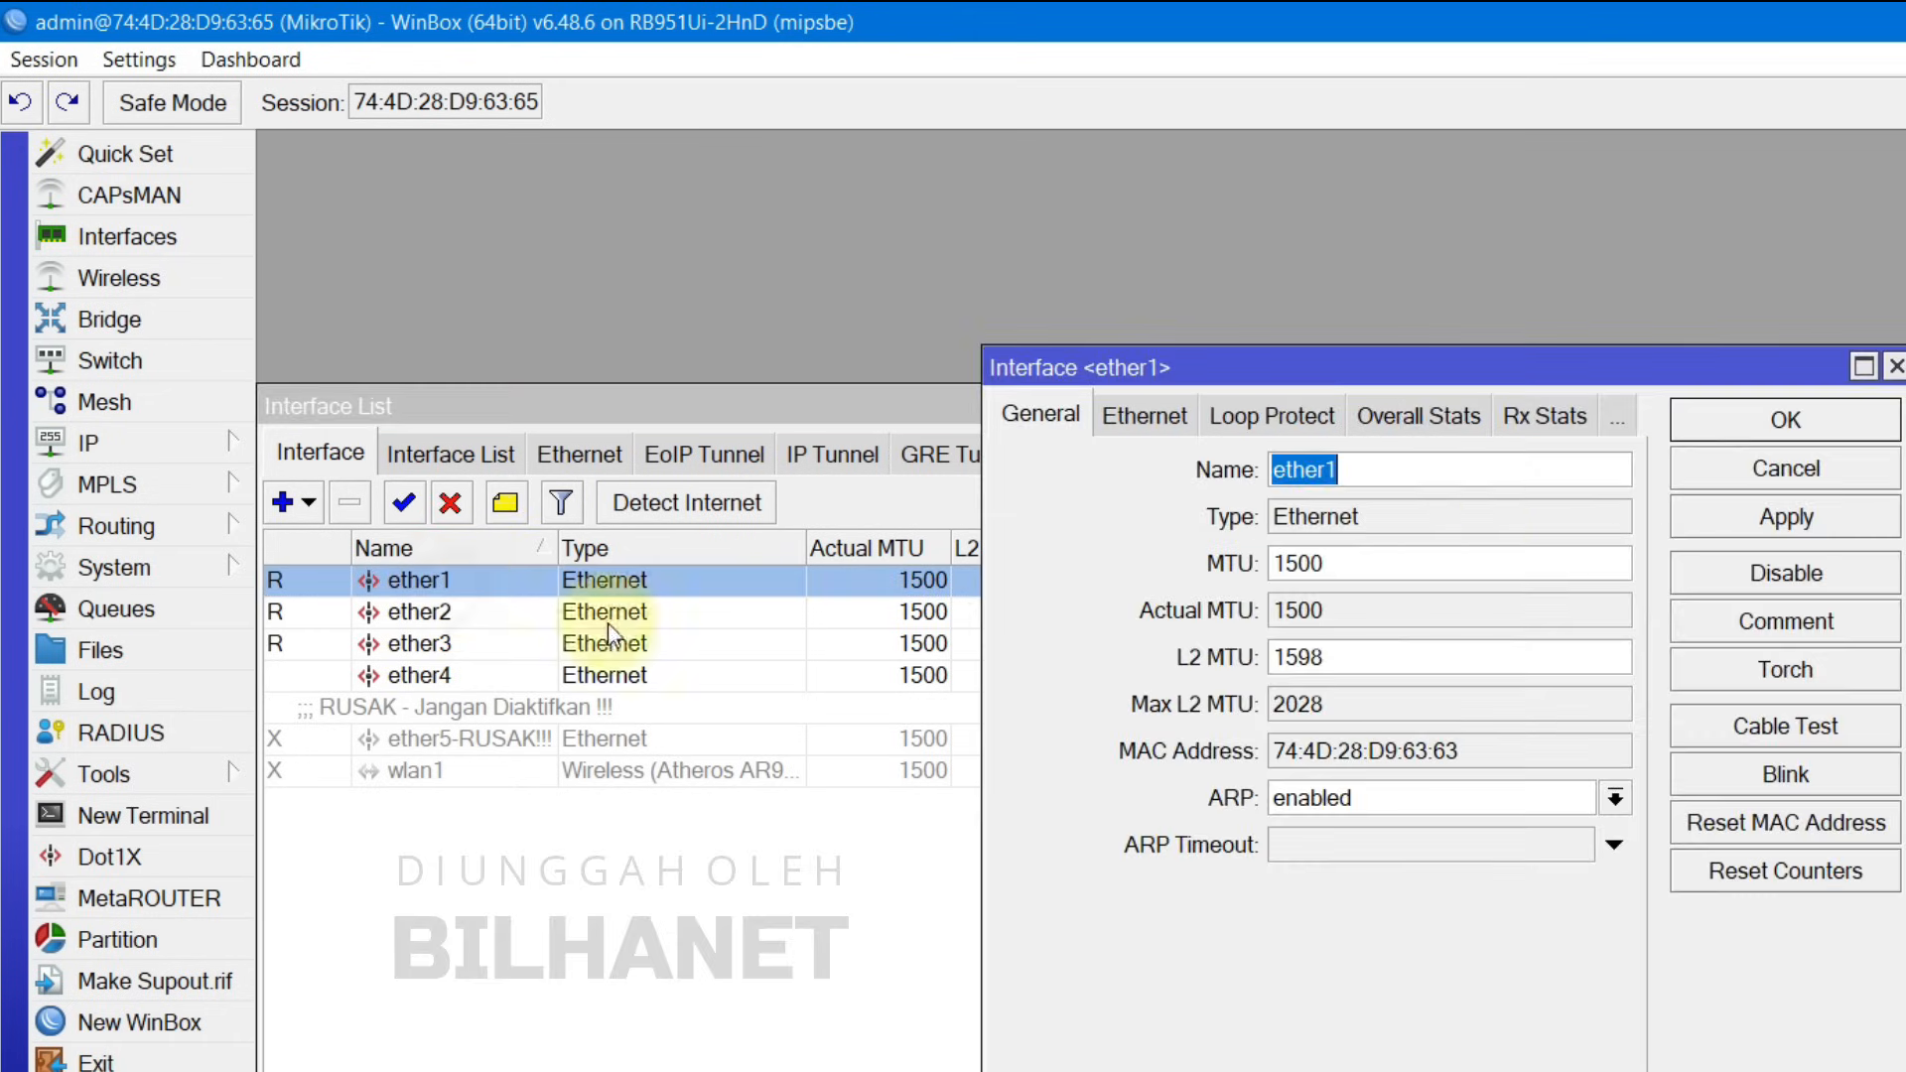
left_click(1482, 469)
type("_ISP1")
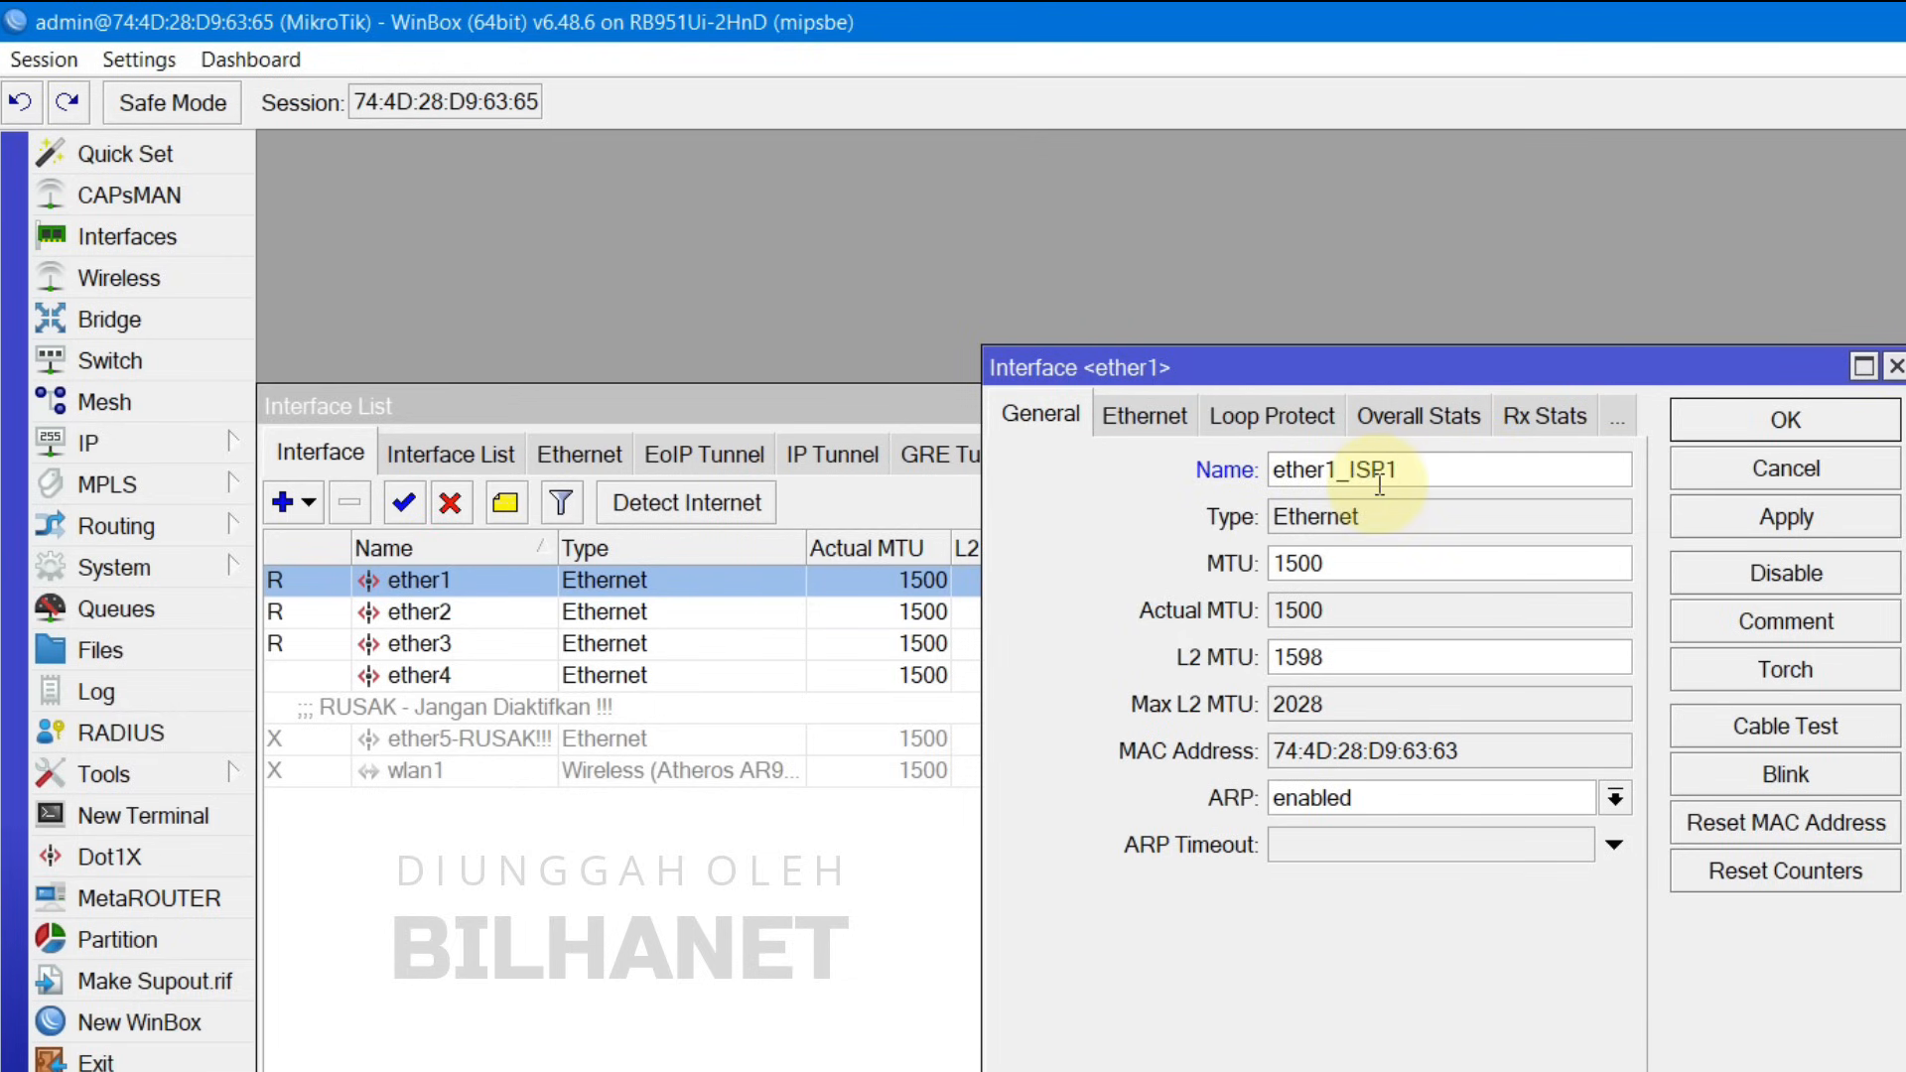
left_click(1739, 424)
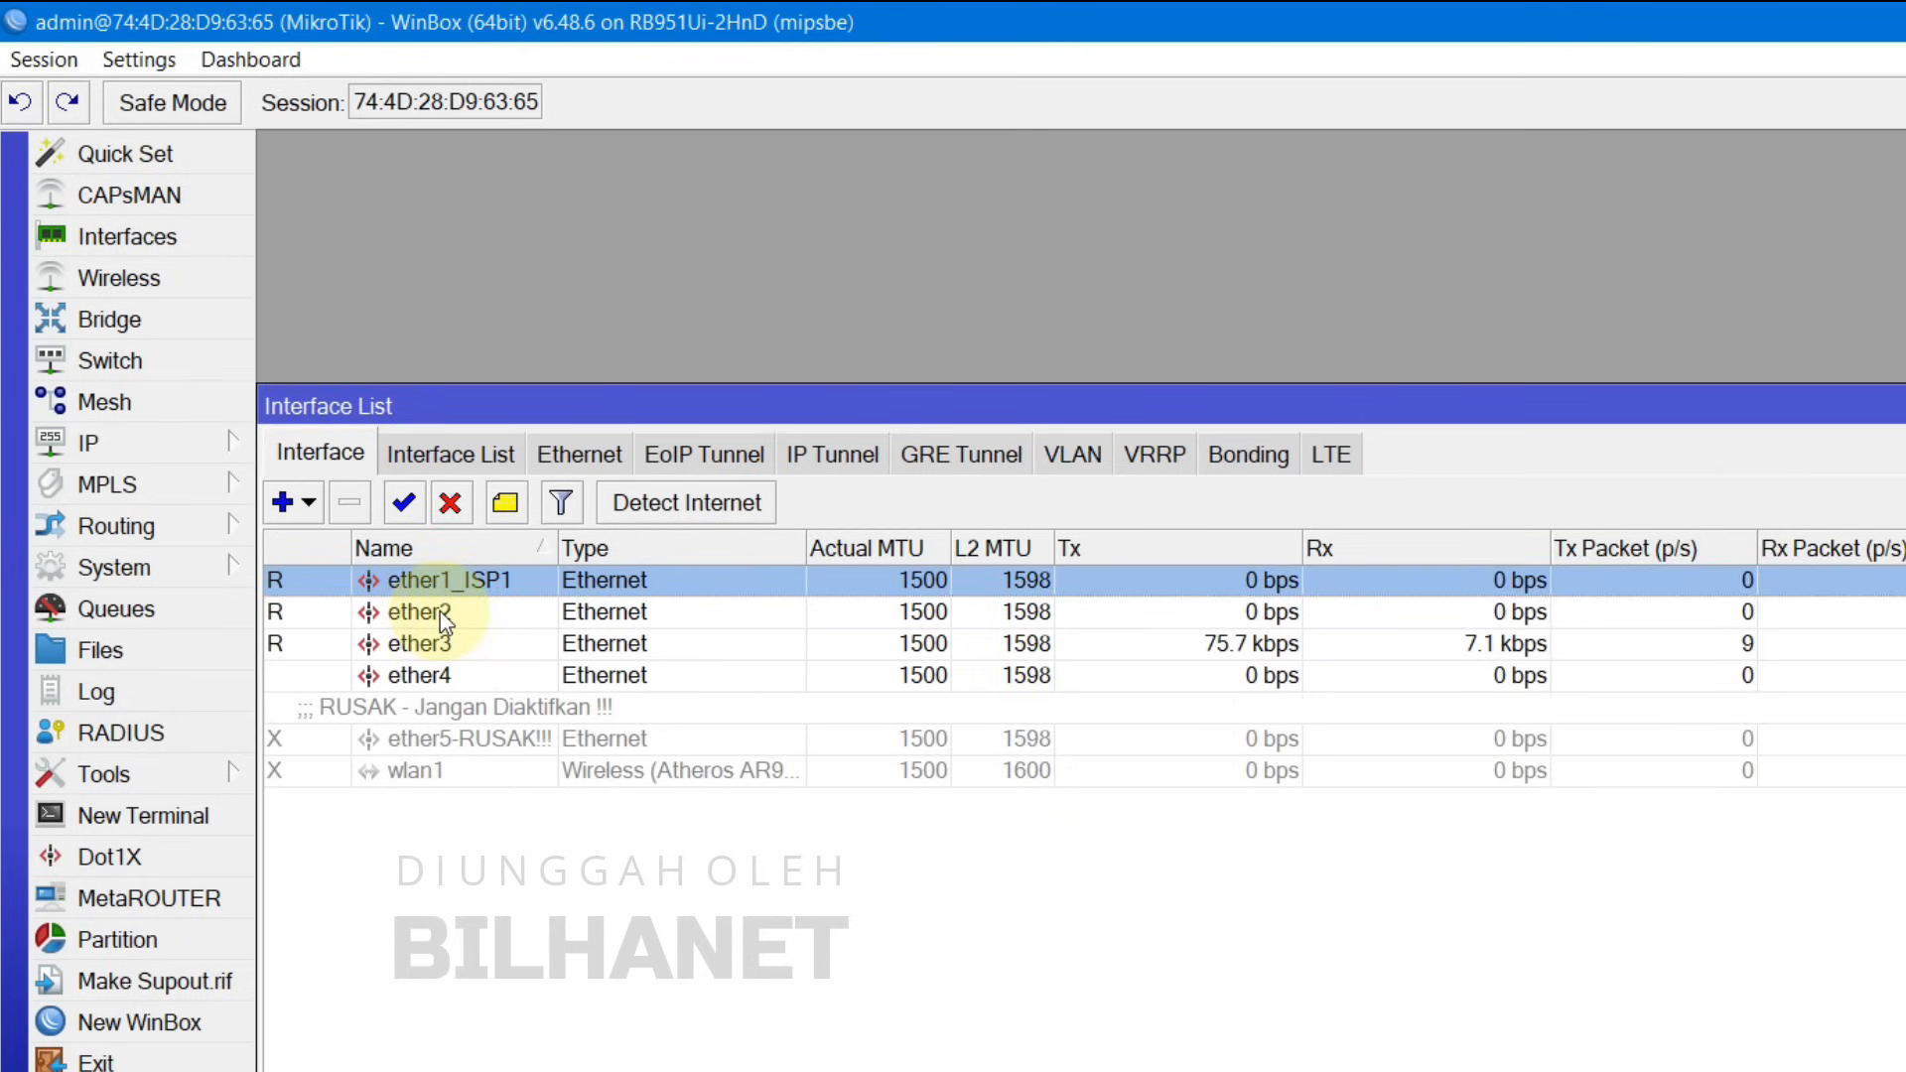
Step: Rename interface ether2 to ether2_ISP2
double_click(442, 621)
left_click(1429, 463)
type("_ISP2")
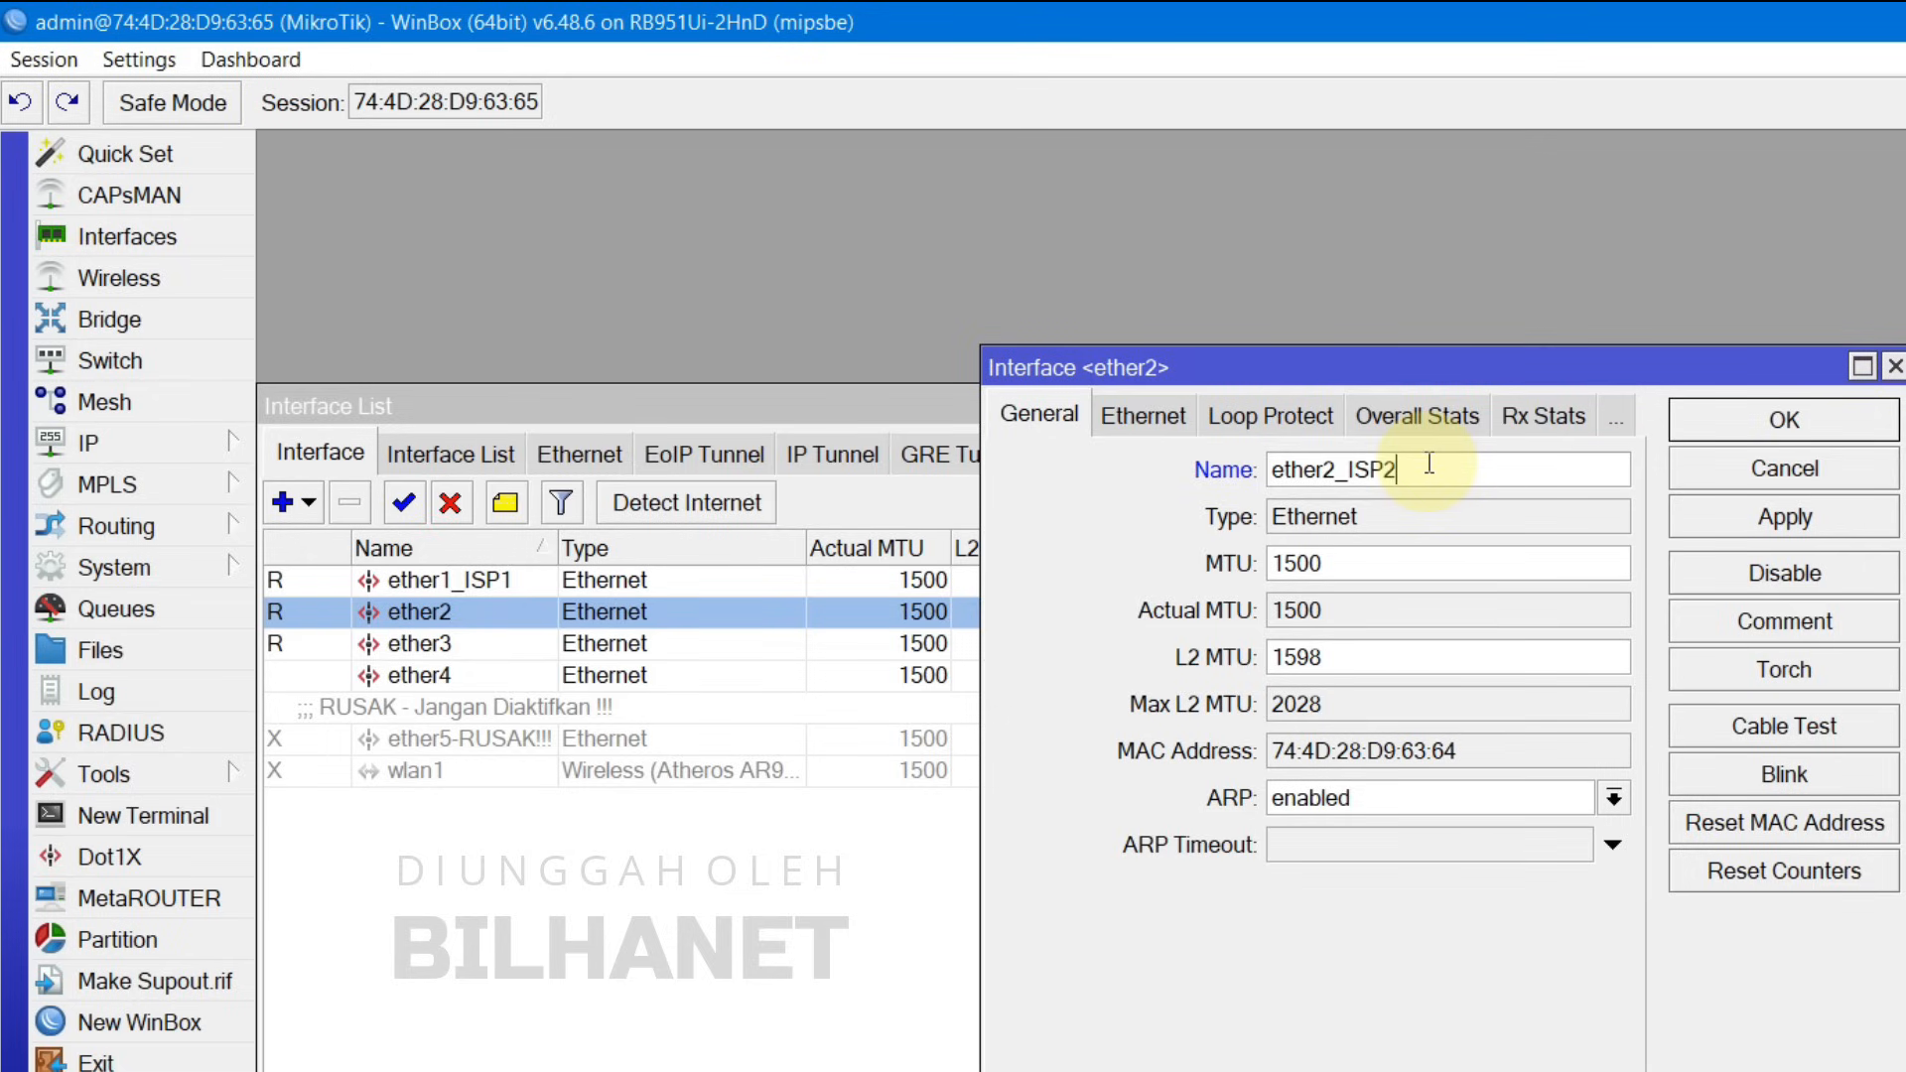
left_click(1767, 421)
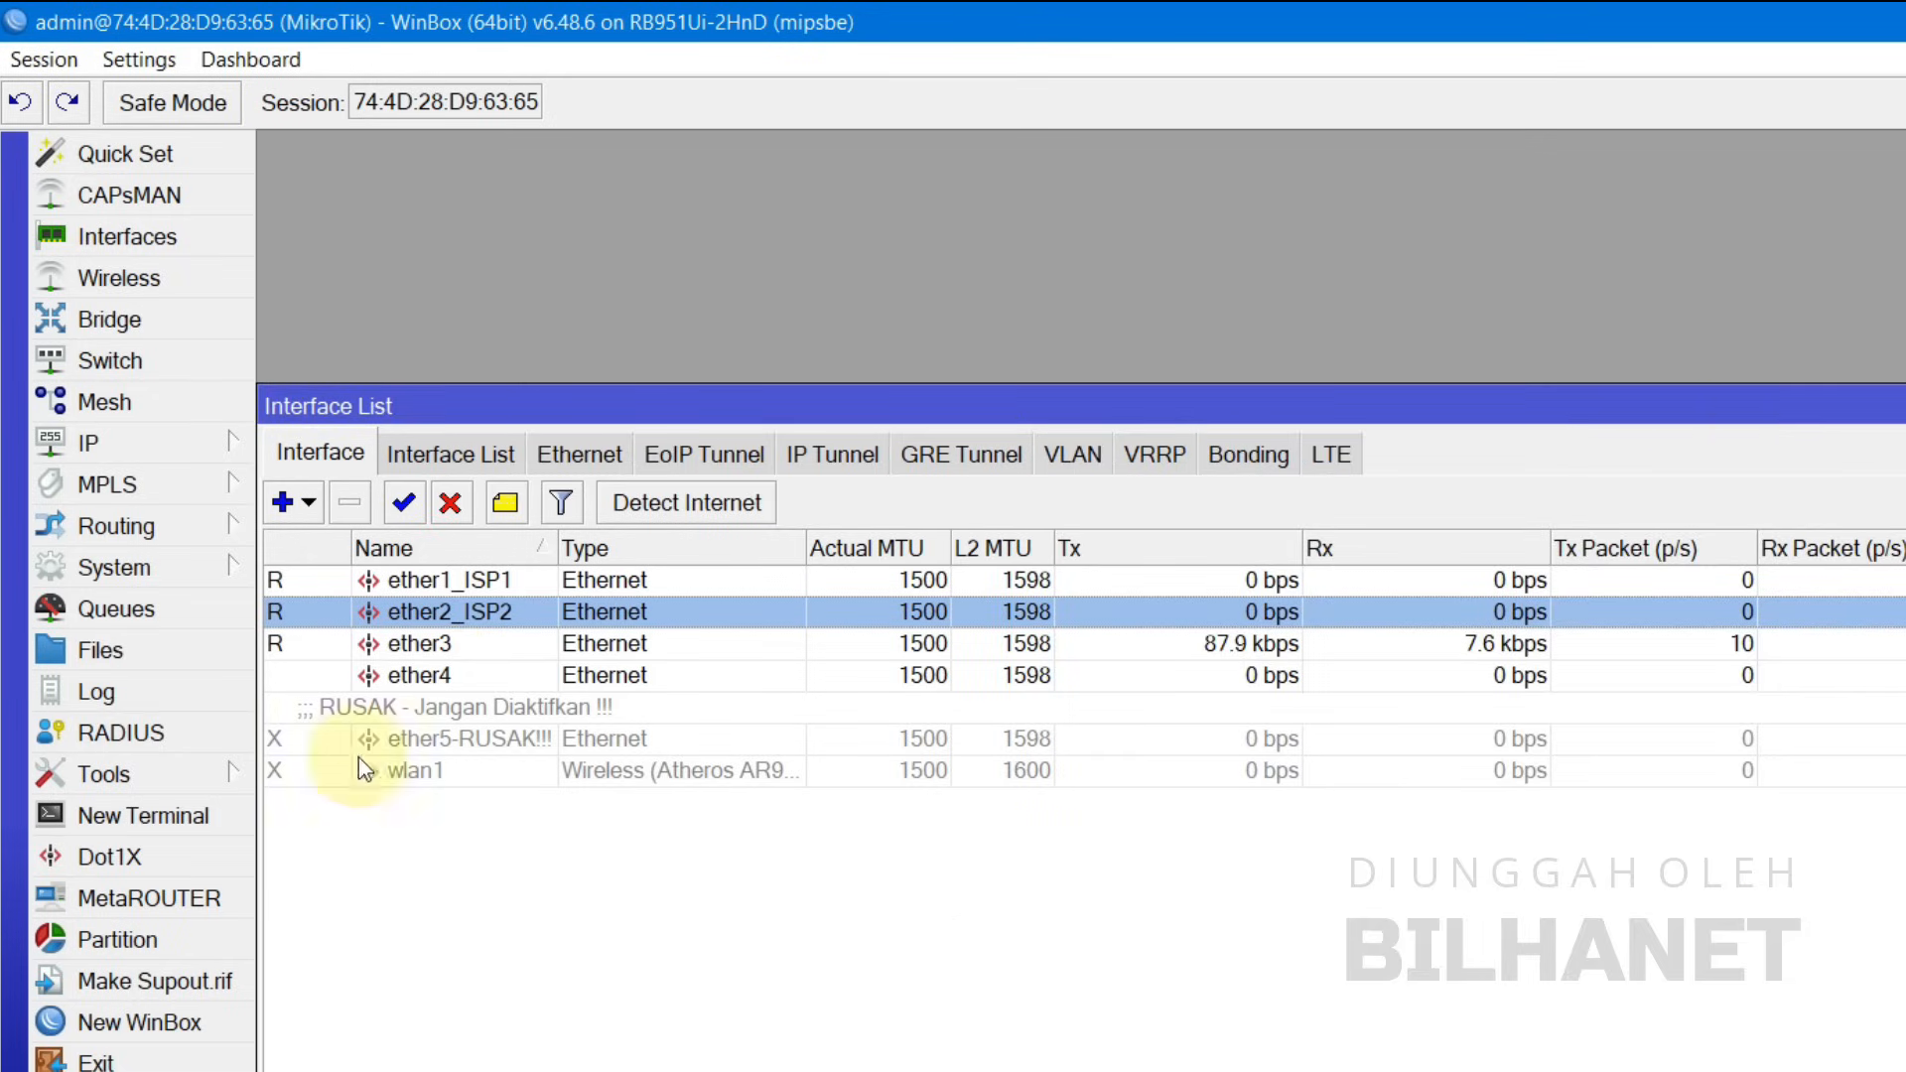
Step: Review ether3, ether4, the disabled ether5-RUSAK and wlan1, then close the interface list
left_click(448, 648)
left_click(466, 675)
left_click(477, 734)
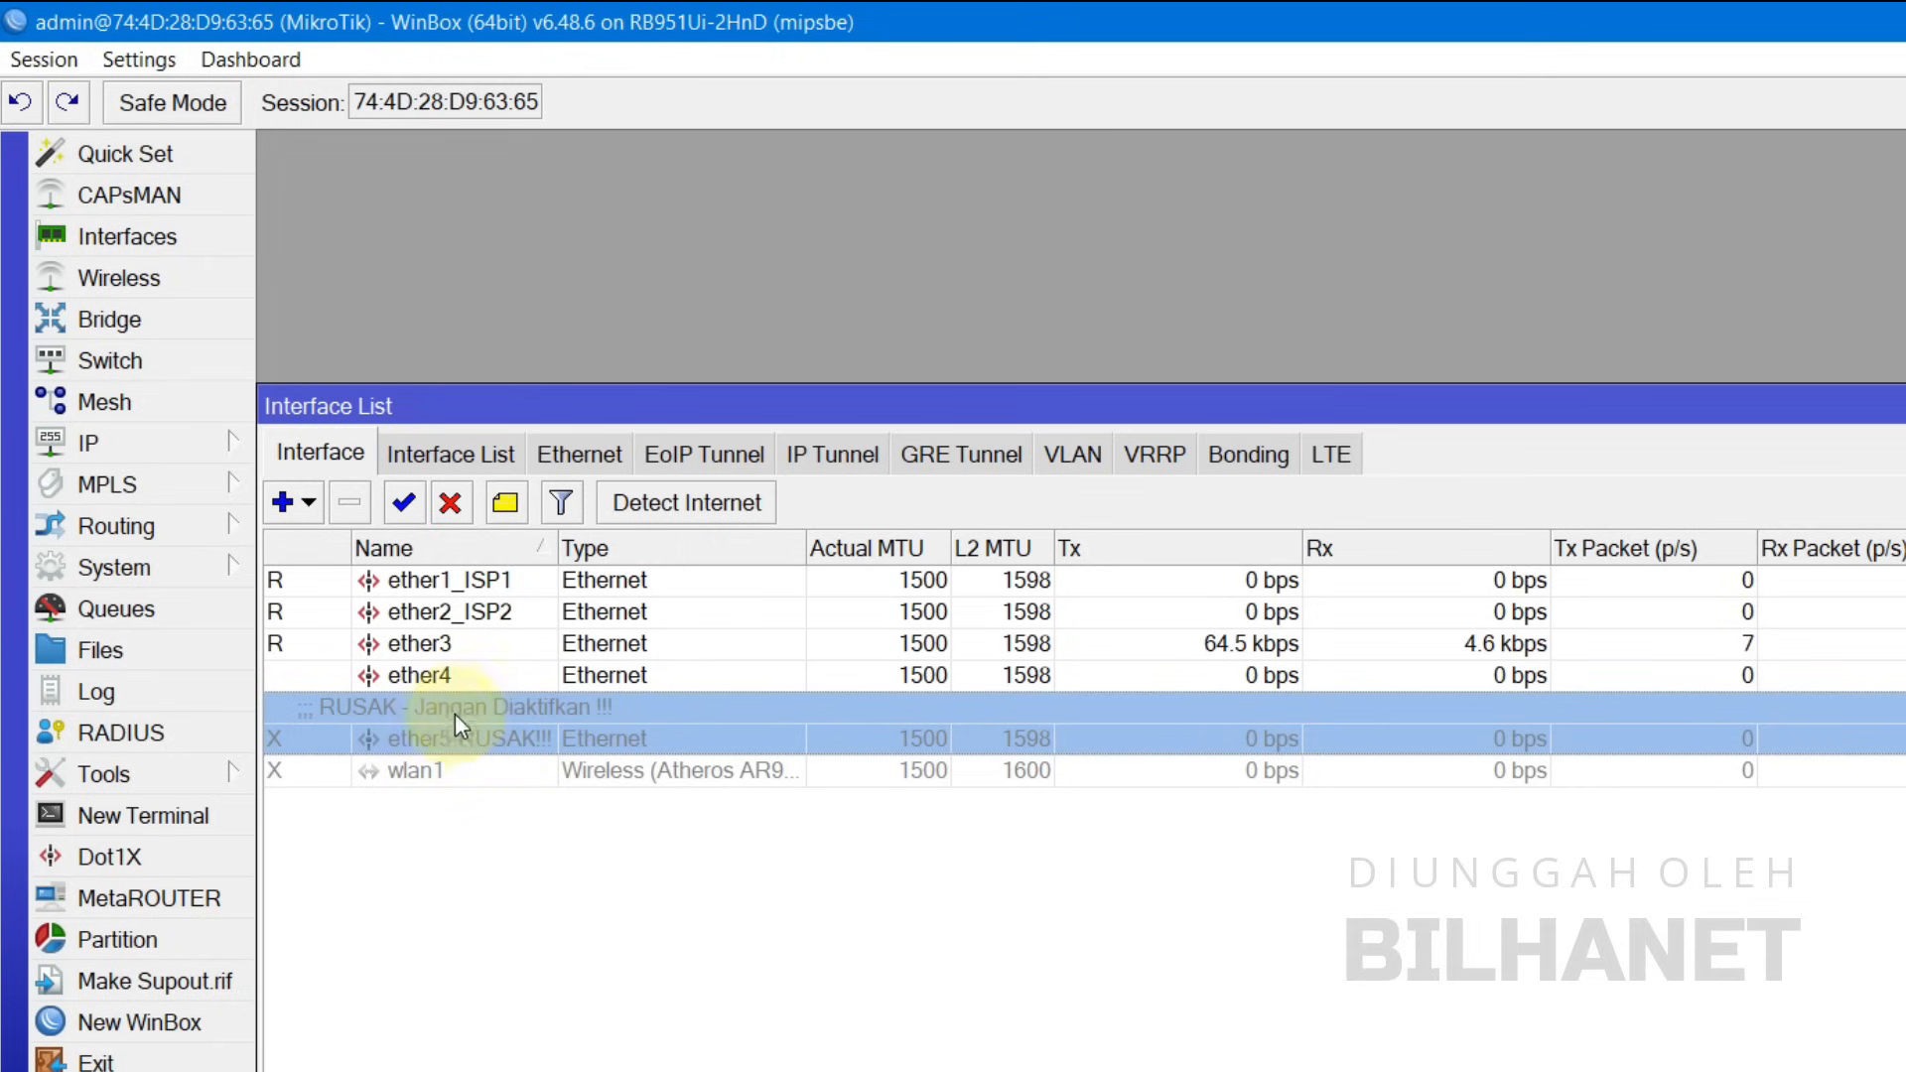
left_click(409, 778)
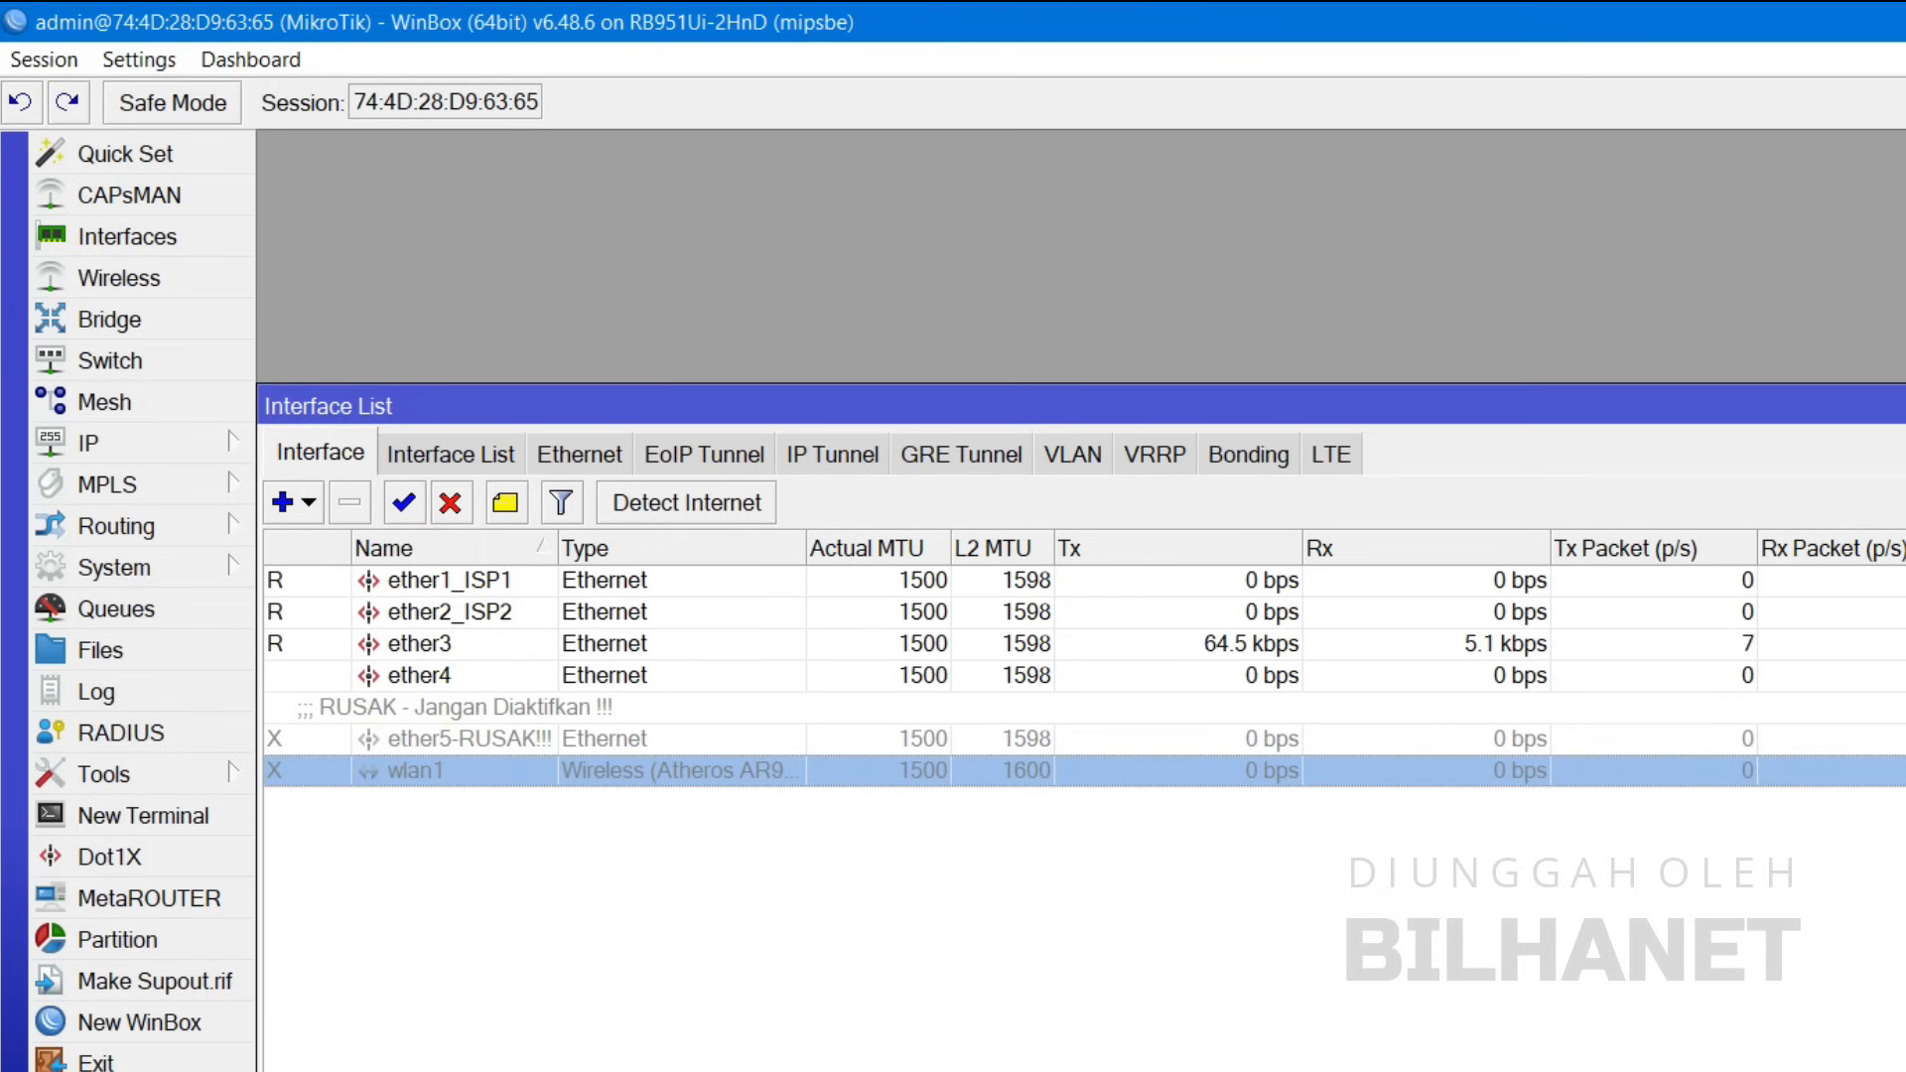
key("Escape")
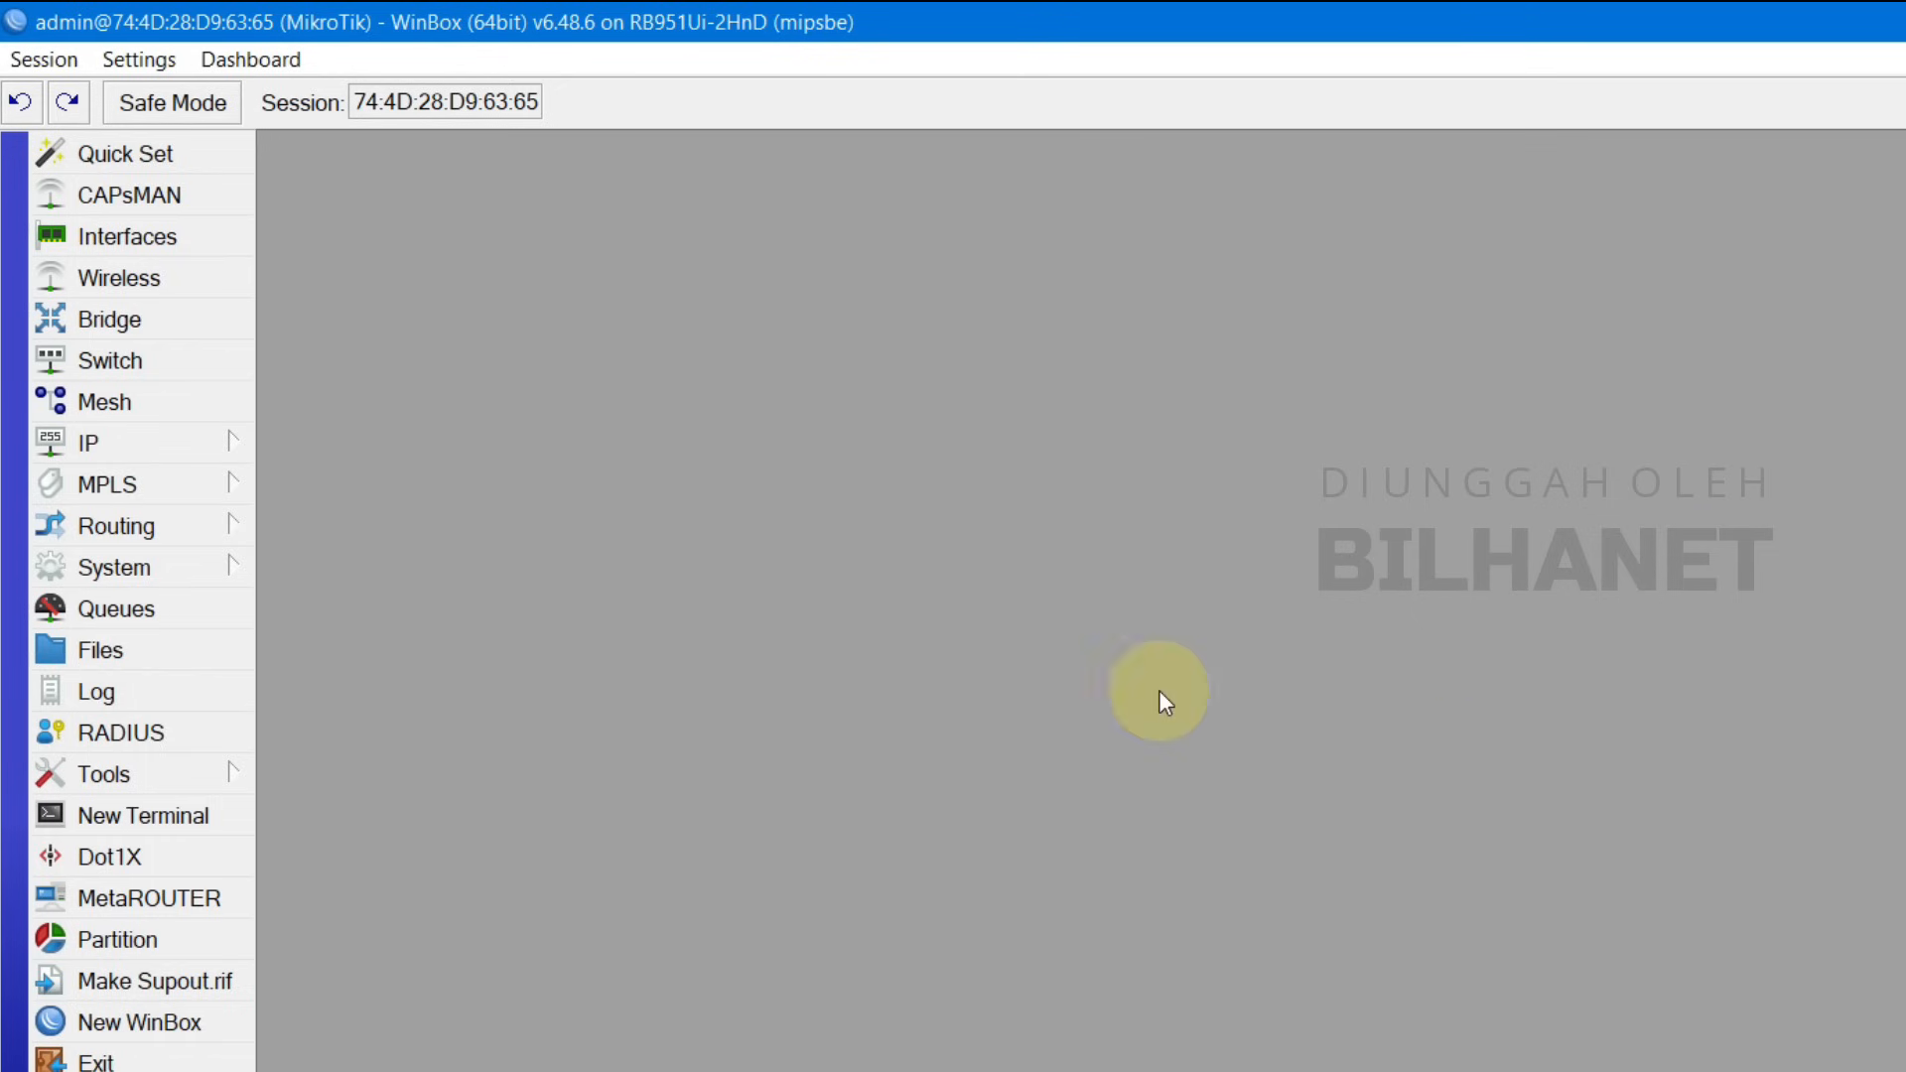
Step: Add a DHCP client on ether1_ISP1 with peer DNS, peer NTP and default route disabled
left_click(106, 440)
left_click(375, 600)
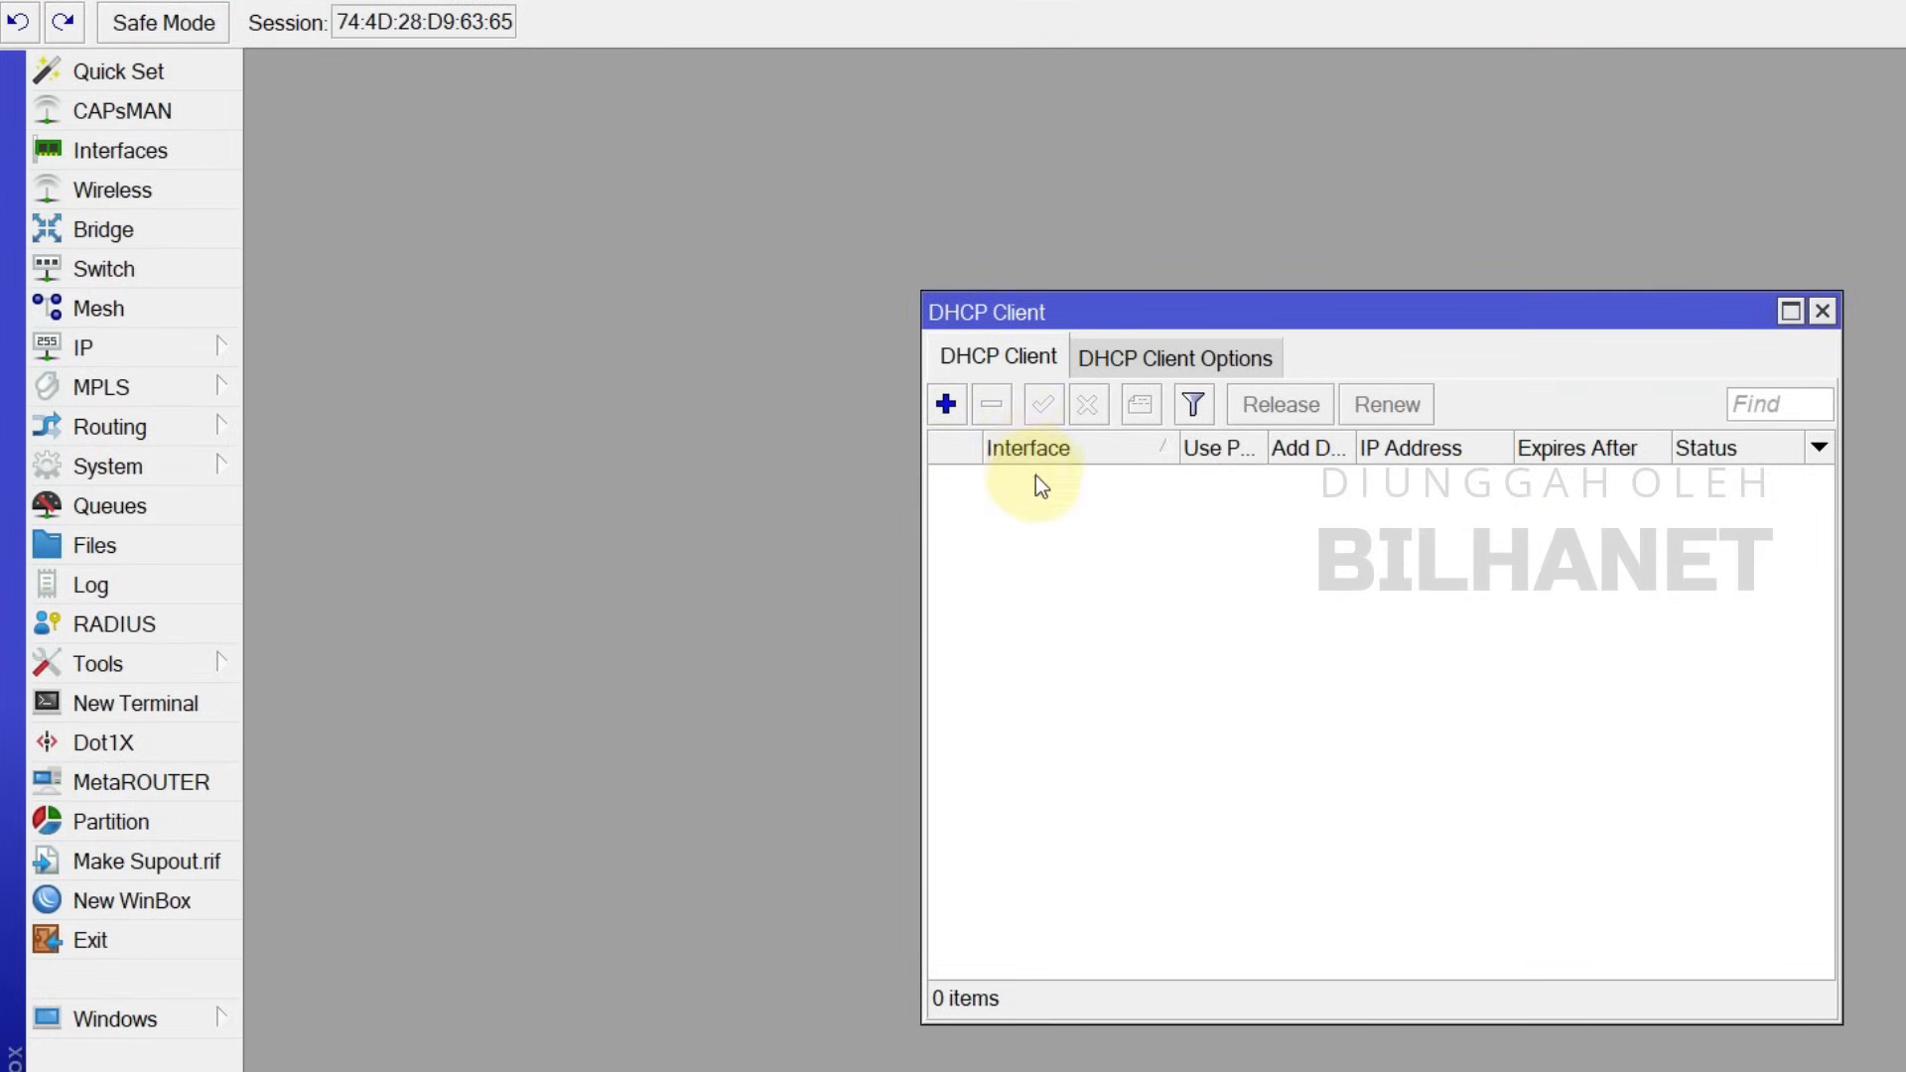
left_click(945, 404)
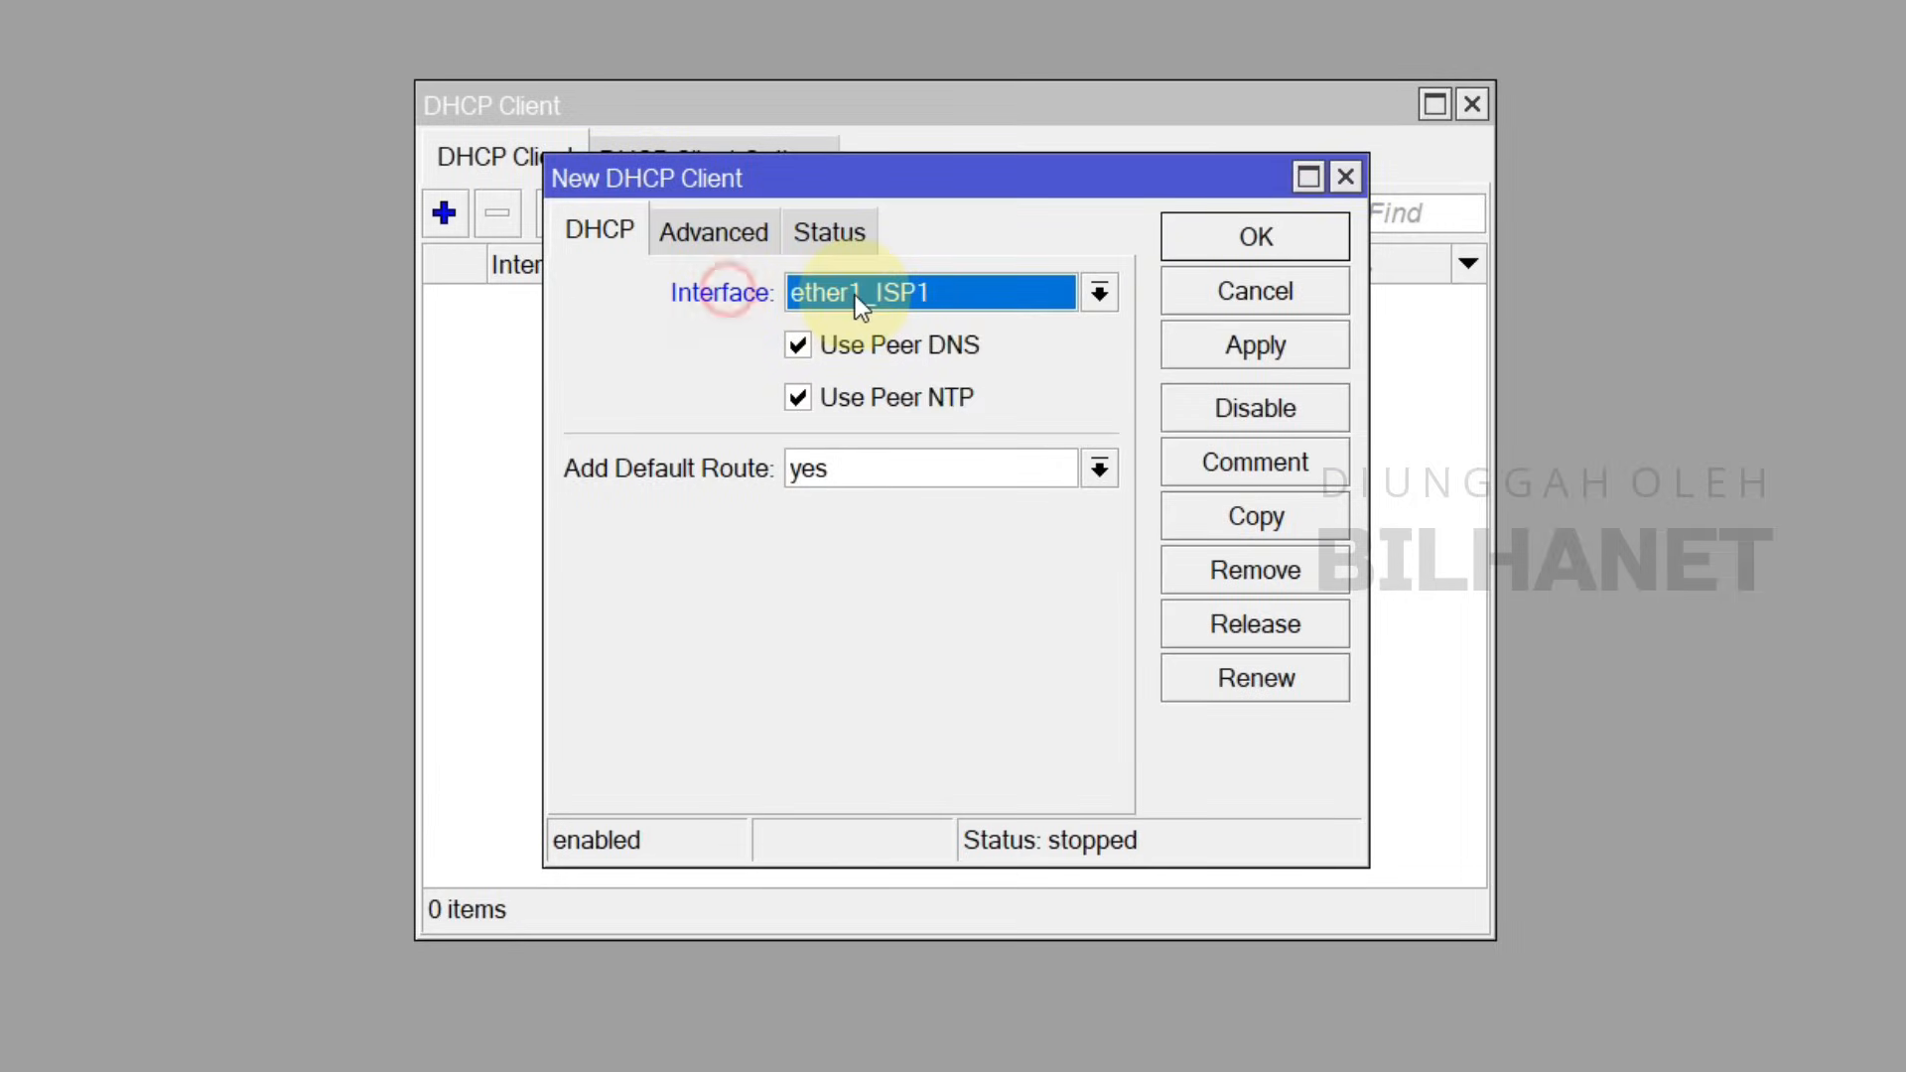
left_click(855, 295)
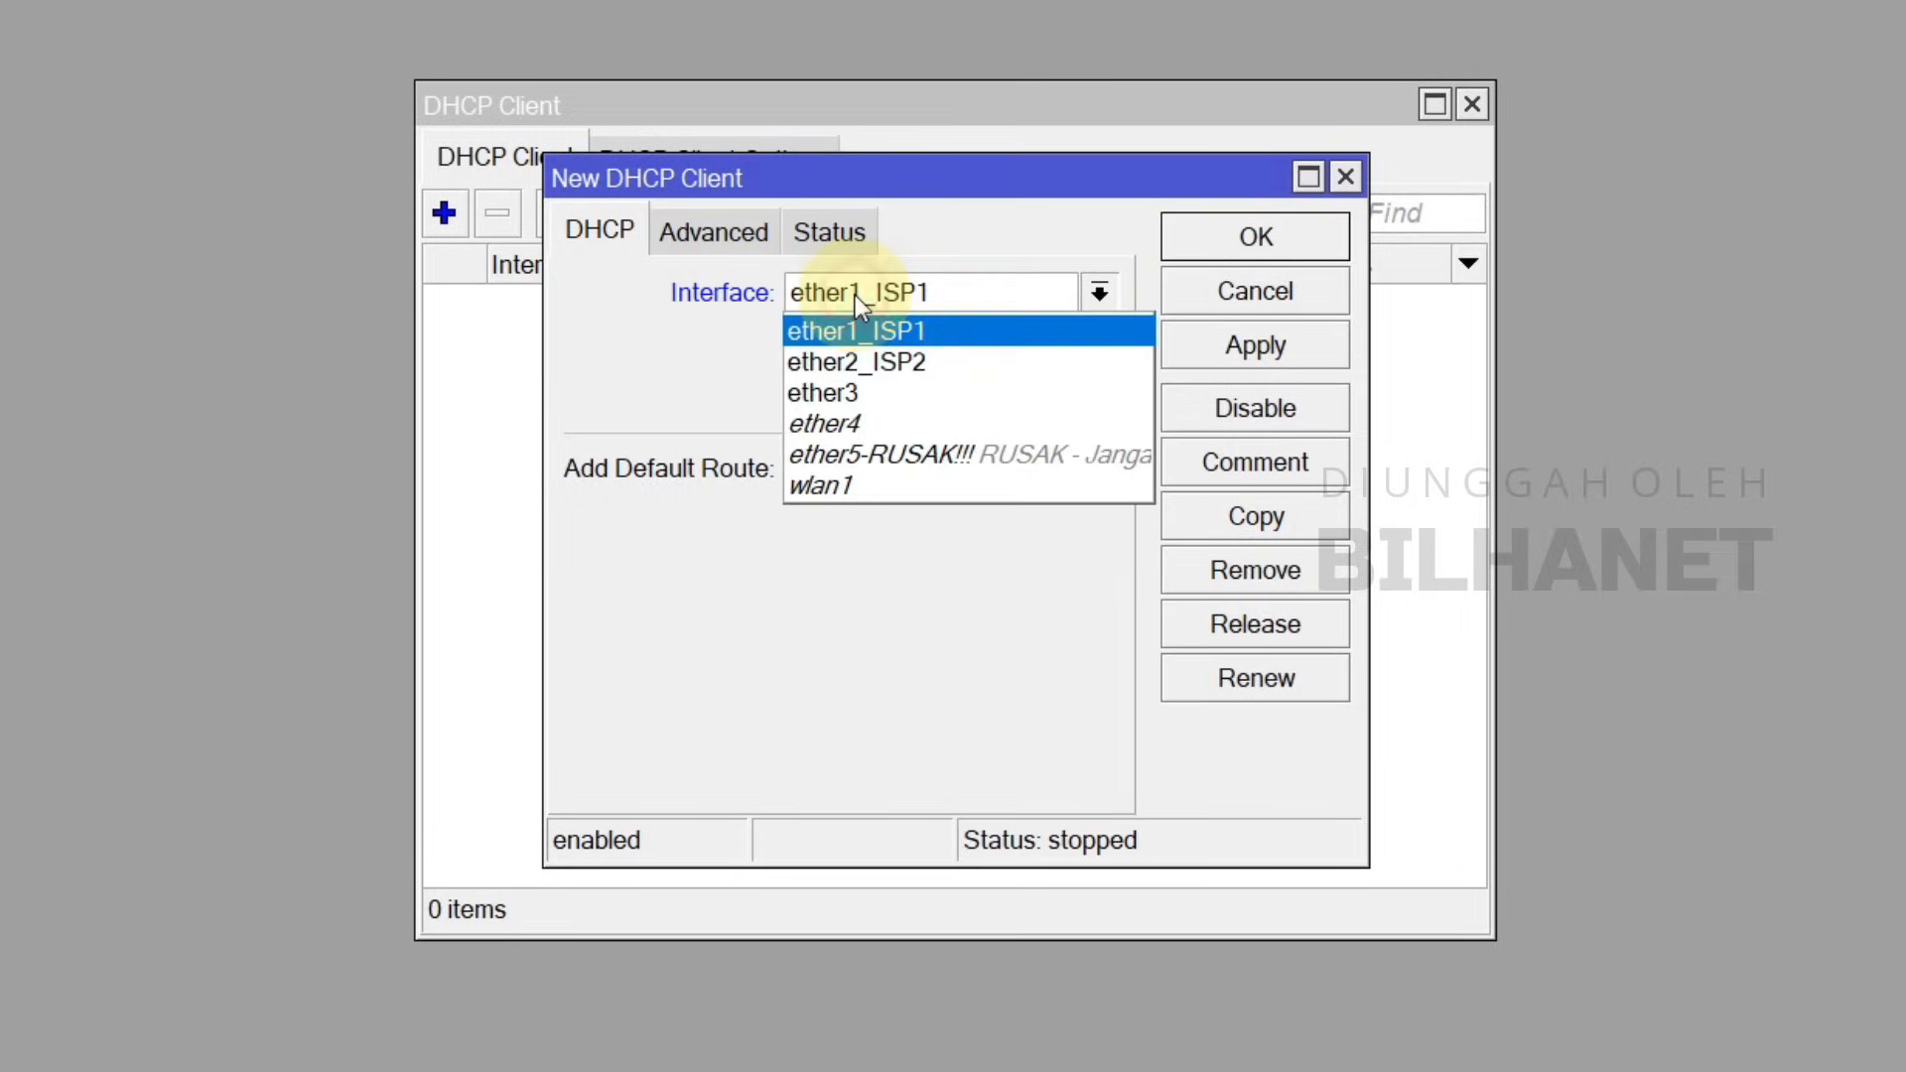
left_click(873, 337)
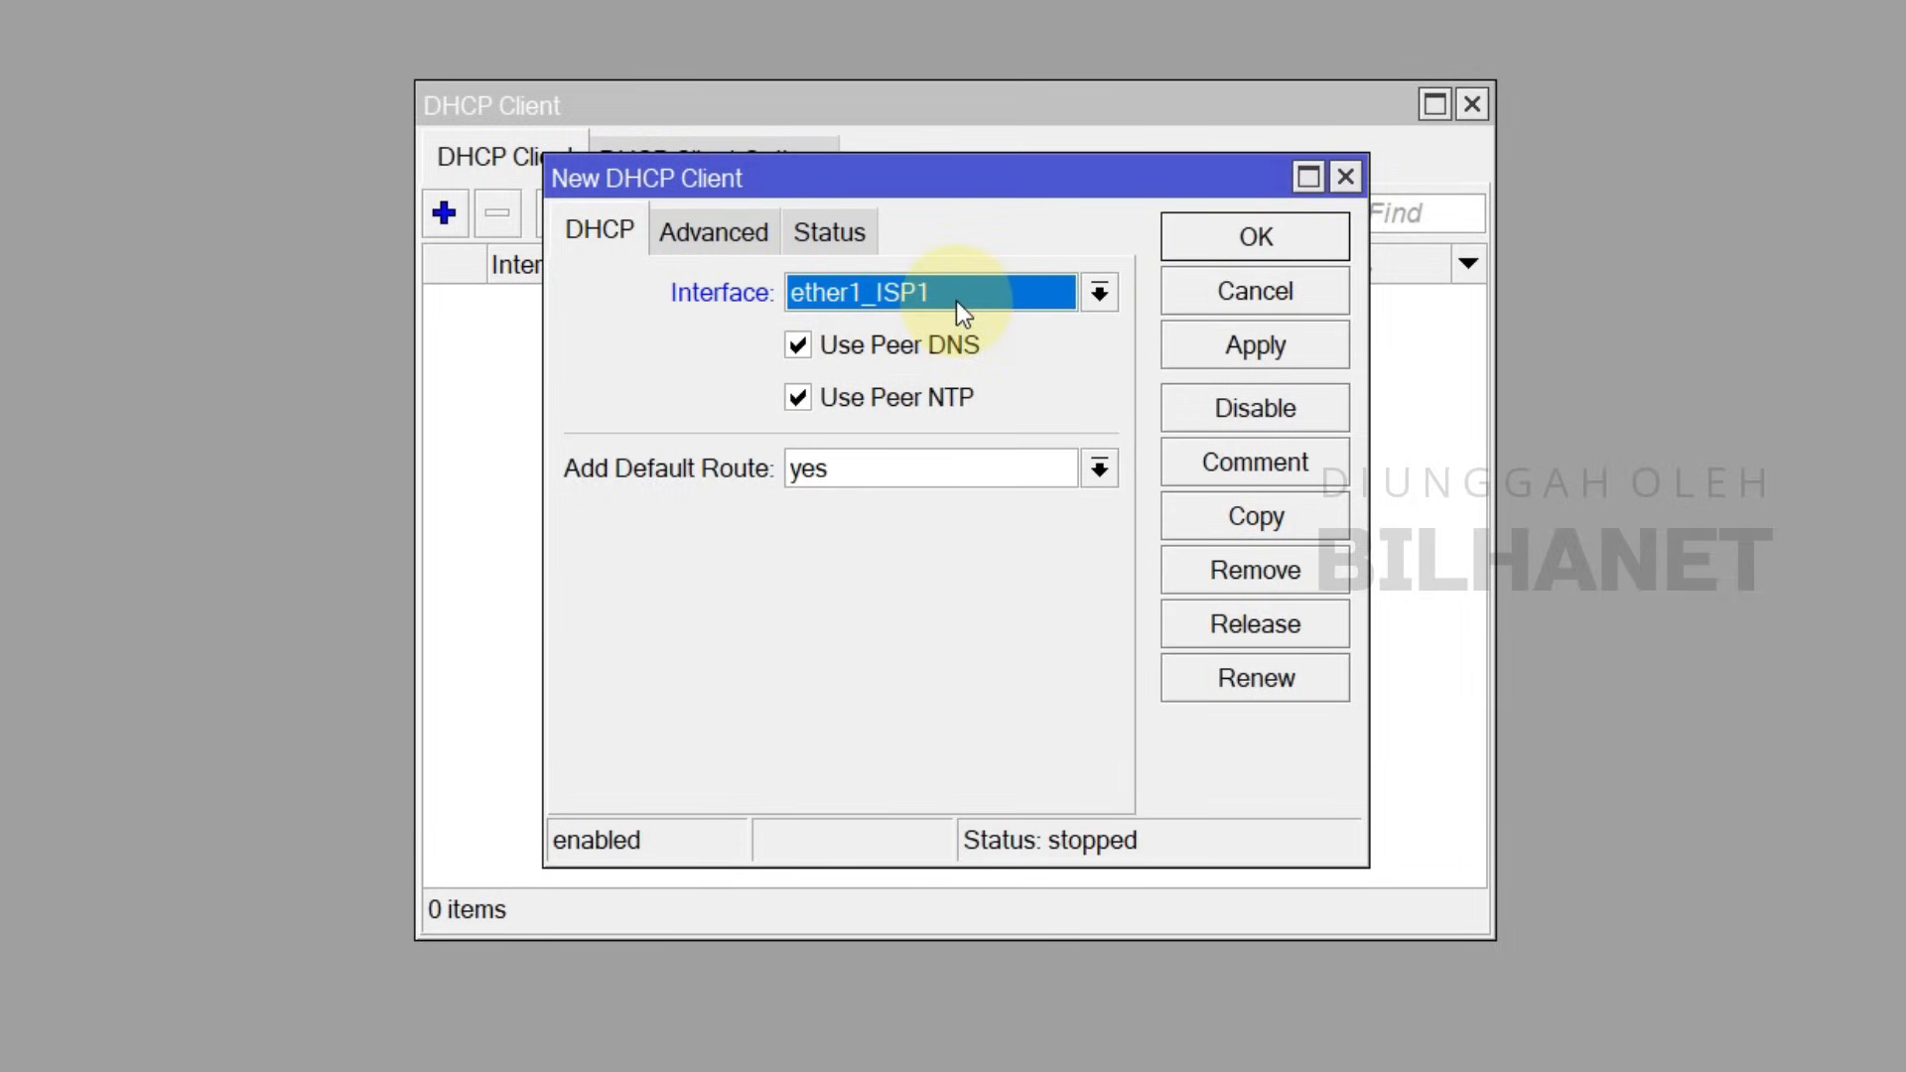
left_click(798, 346)
left_click(798, 397)
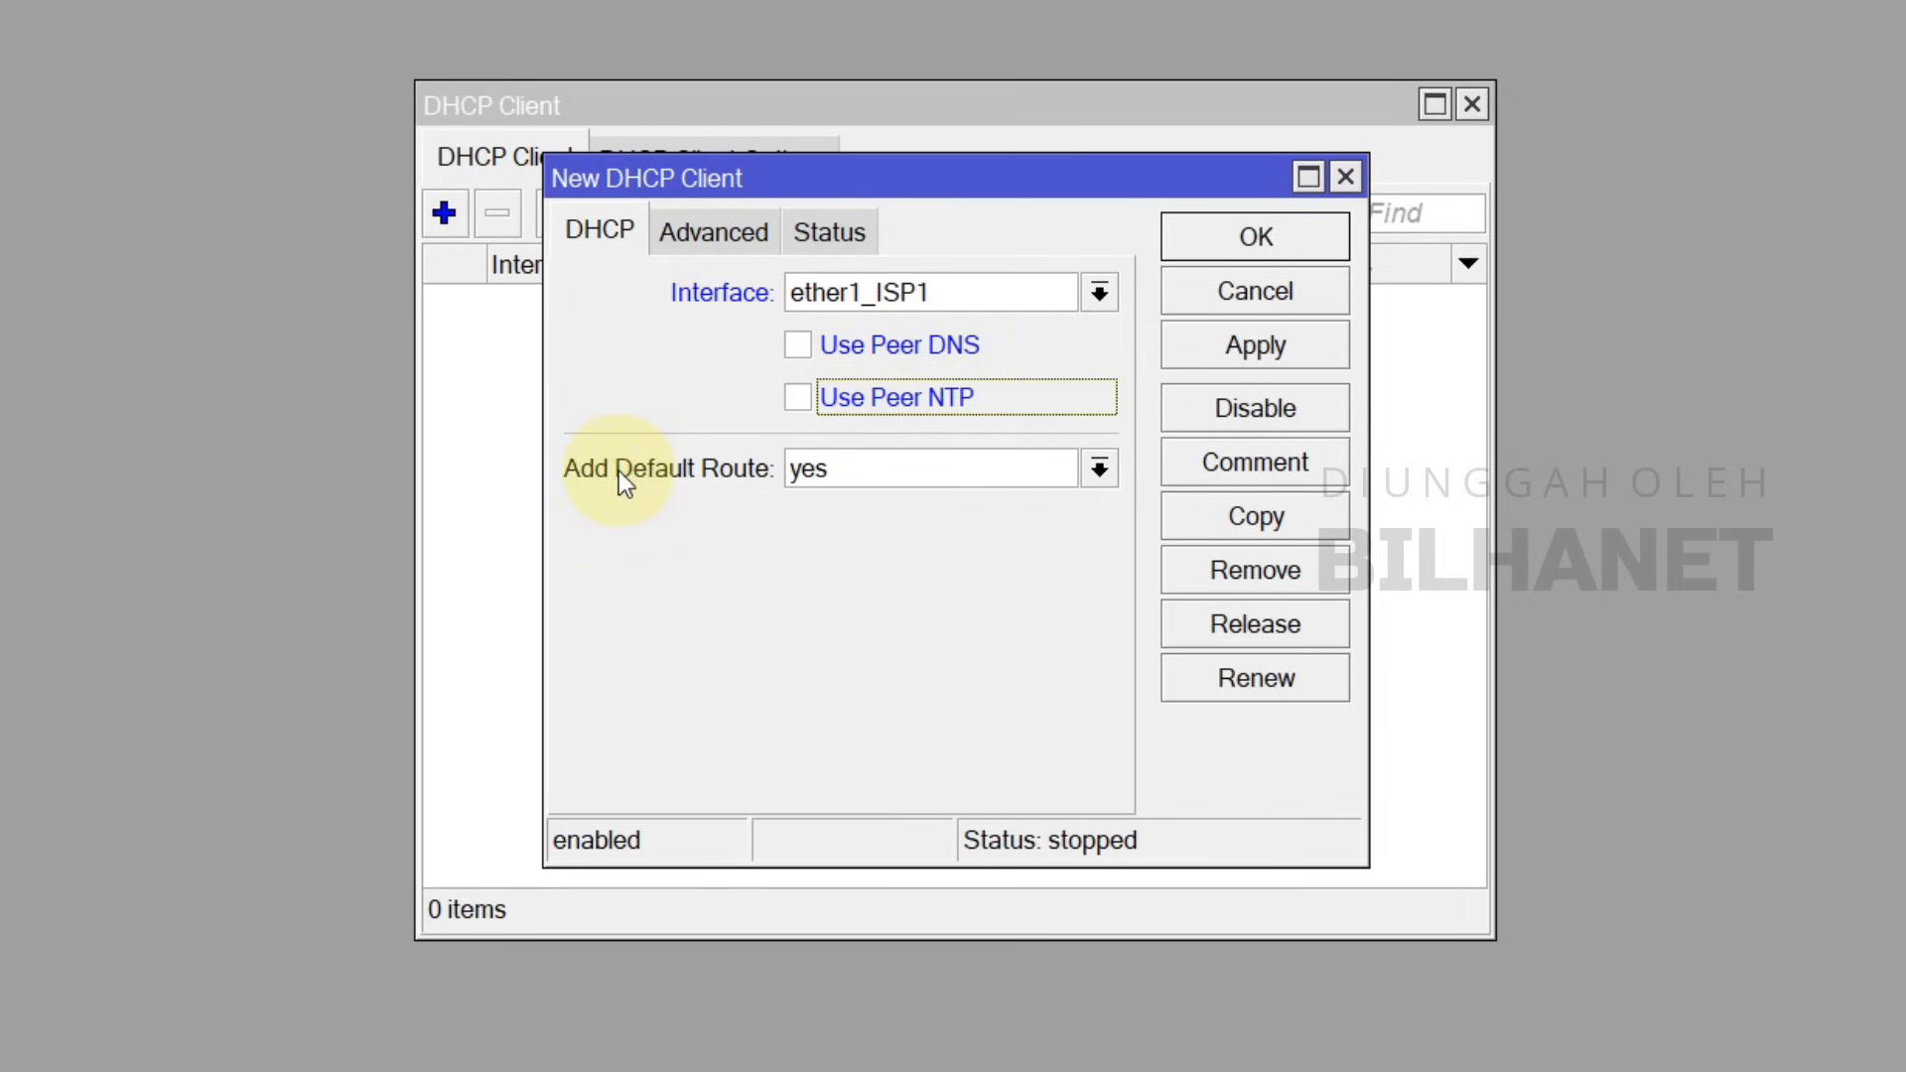
left_click(813, 476)
left_click(819, 504)
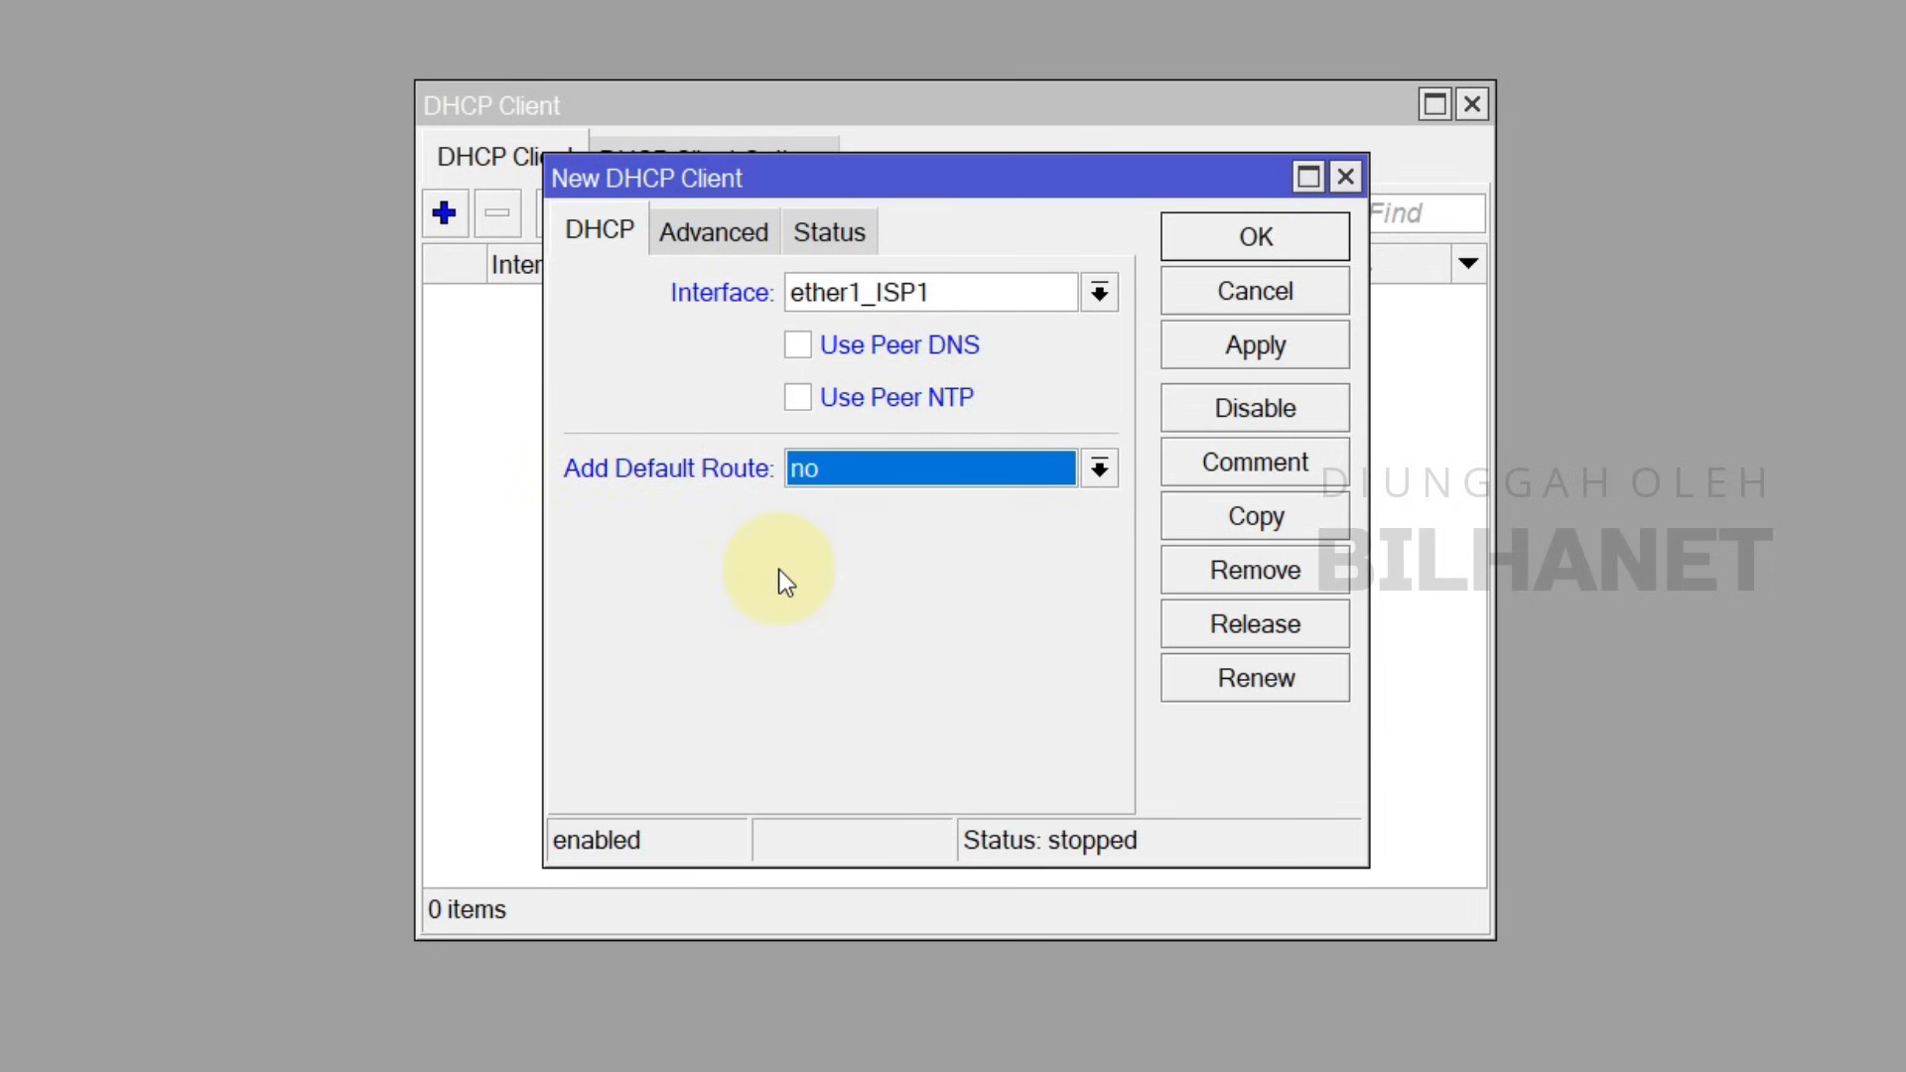
left_click(1253, 350)
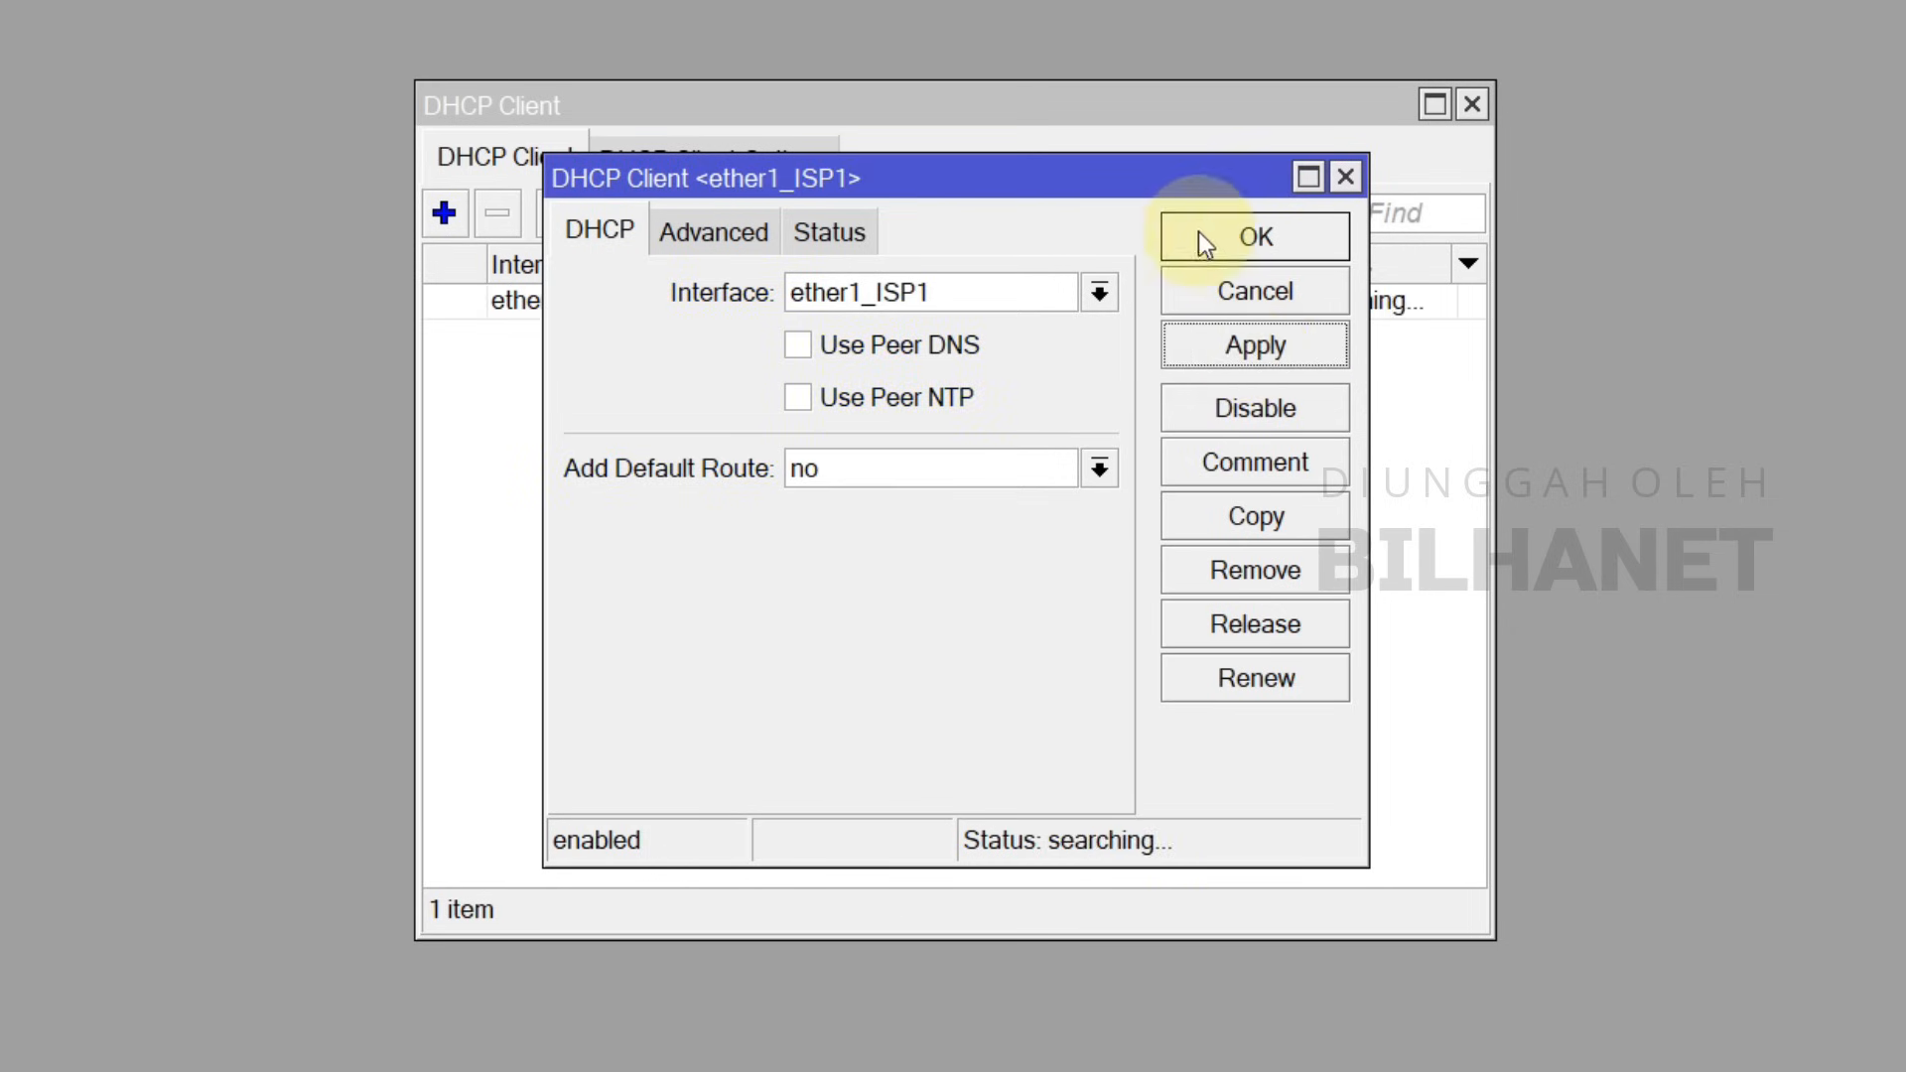
Step: Verify the ether1_ISP1 lease 192.168.100.14/24 with gateway 192.168.100.1 against the topology diagram
left_click_drag(1170, 232, 1186, 367)
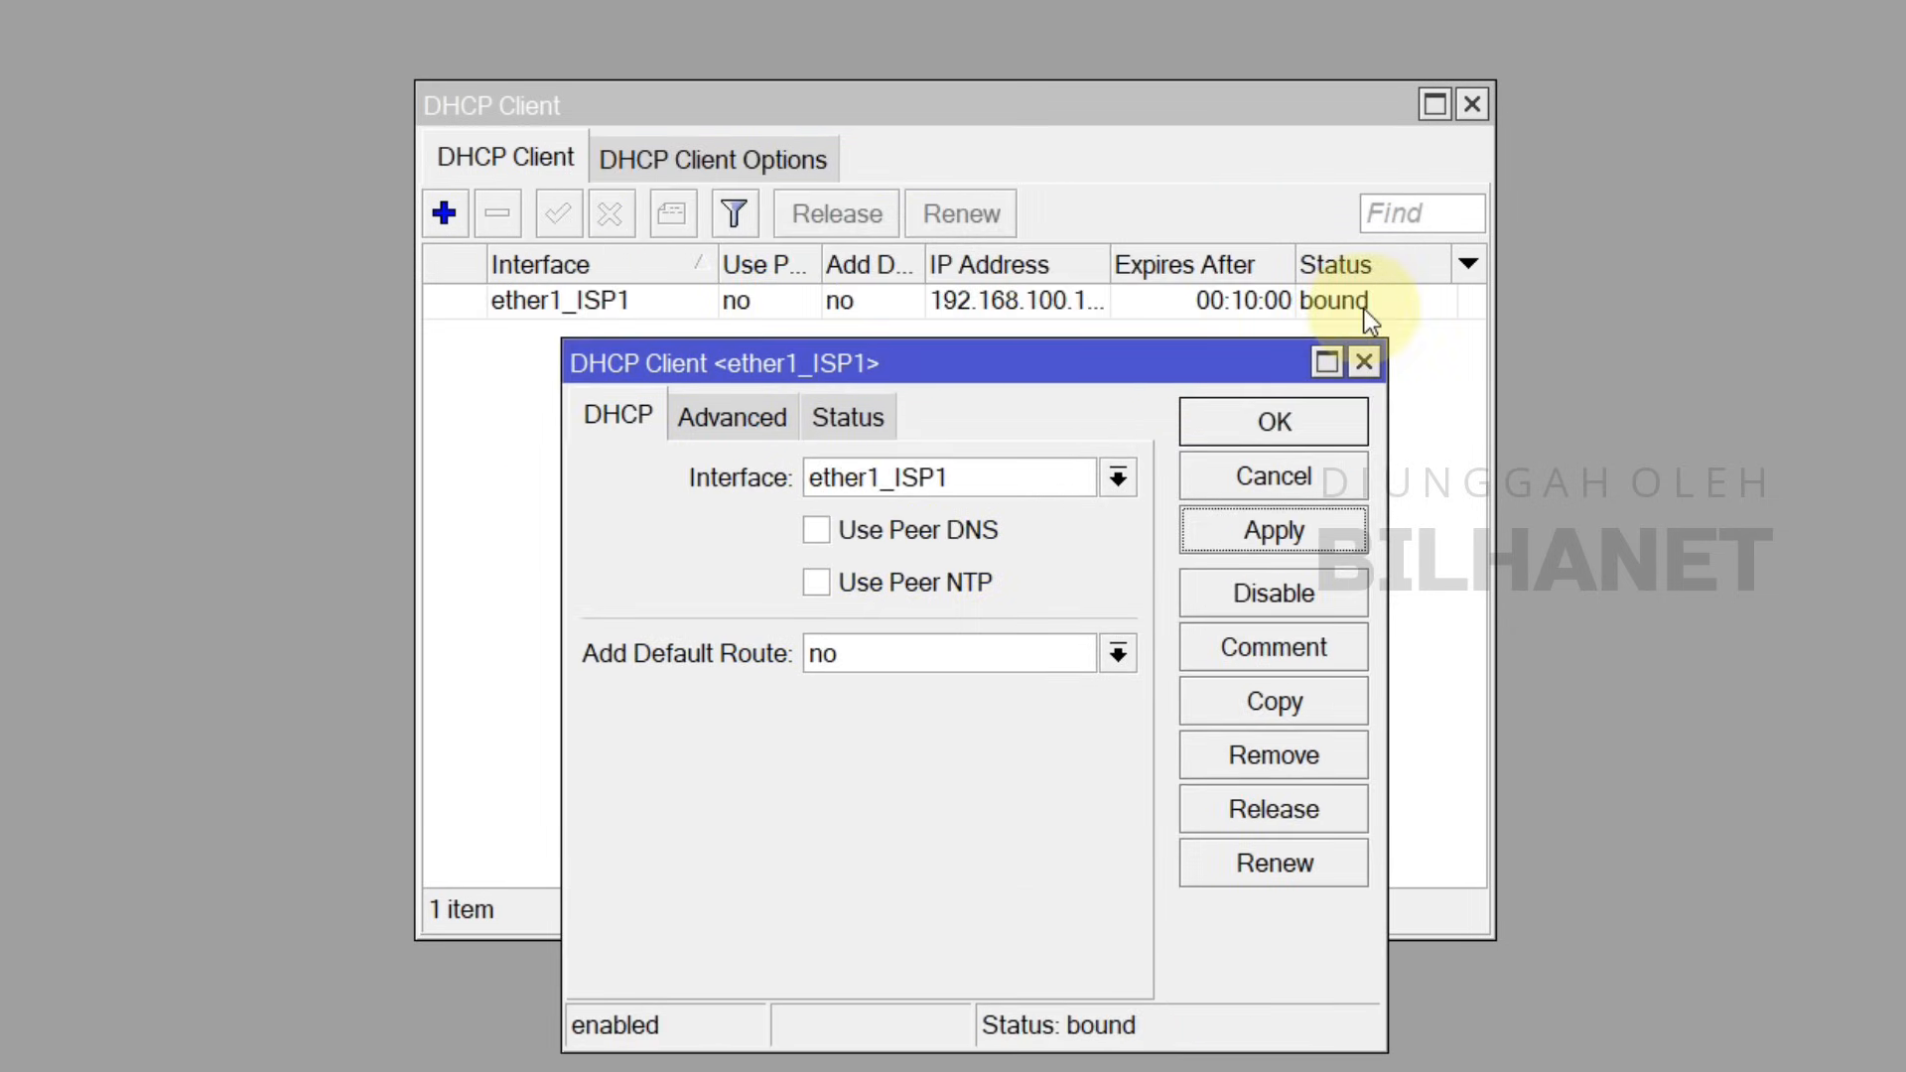
left_click_drag(1112, 262, 1159, 262)
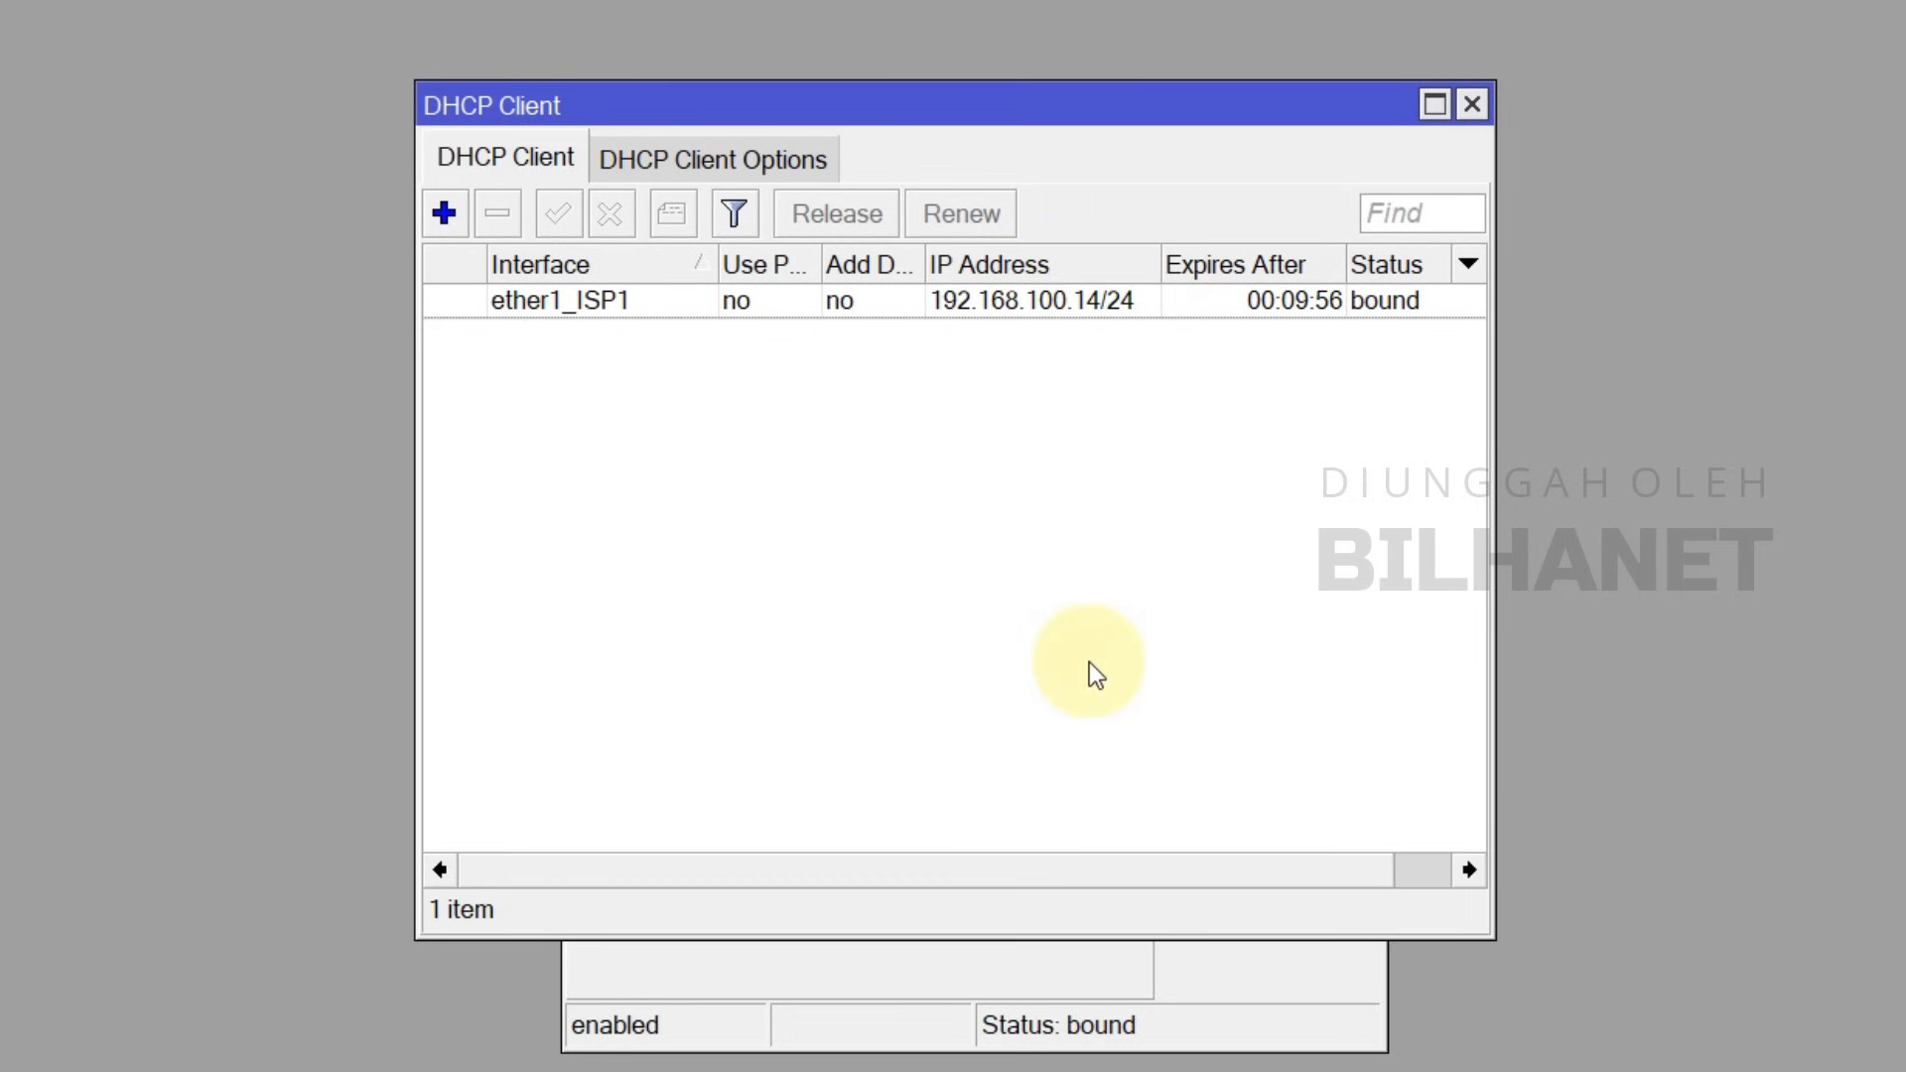
double_click(1017, 304)
left_click(853, 422)
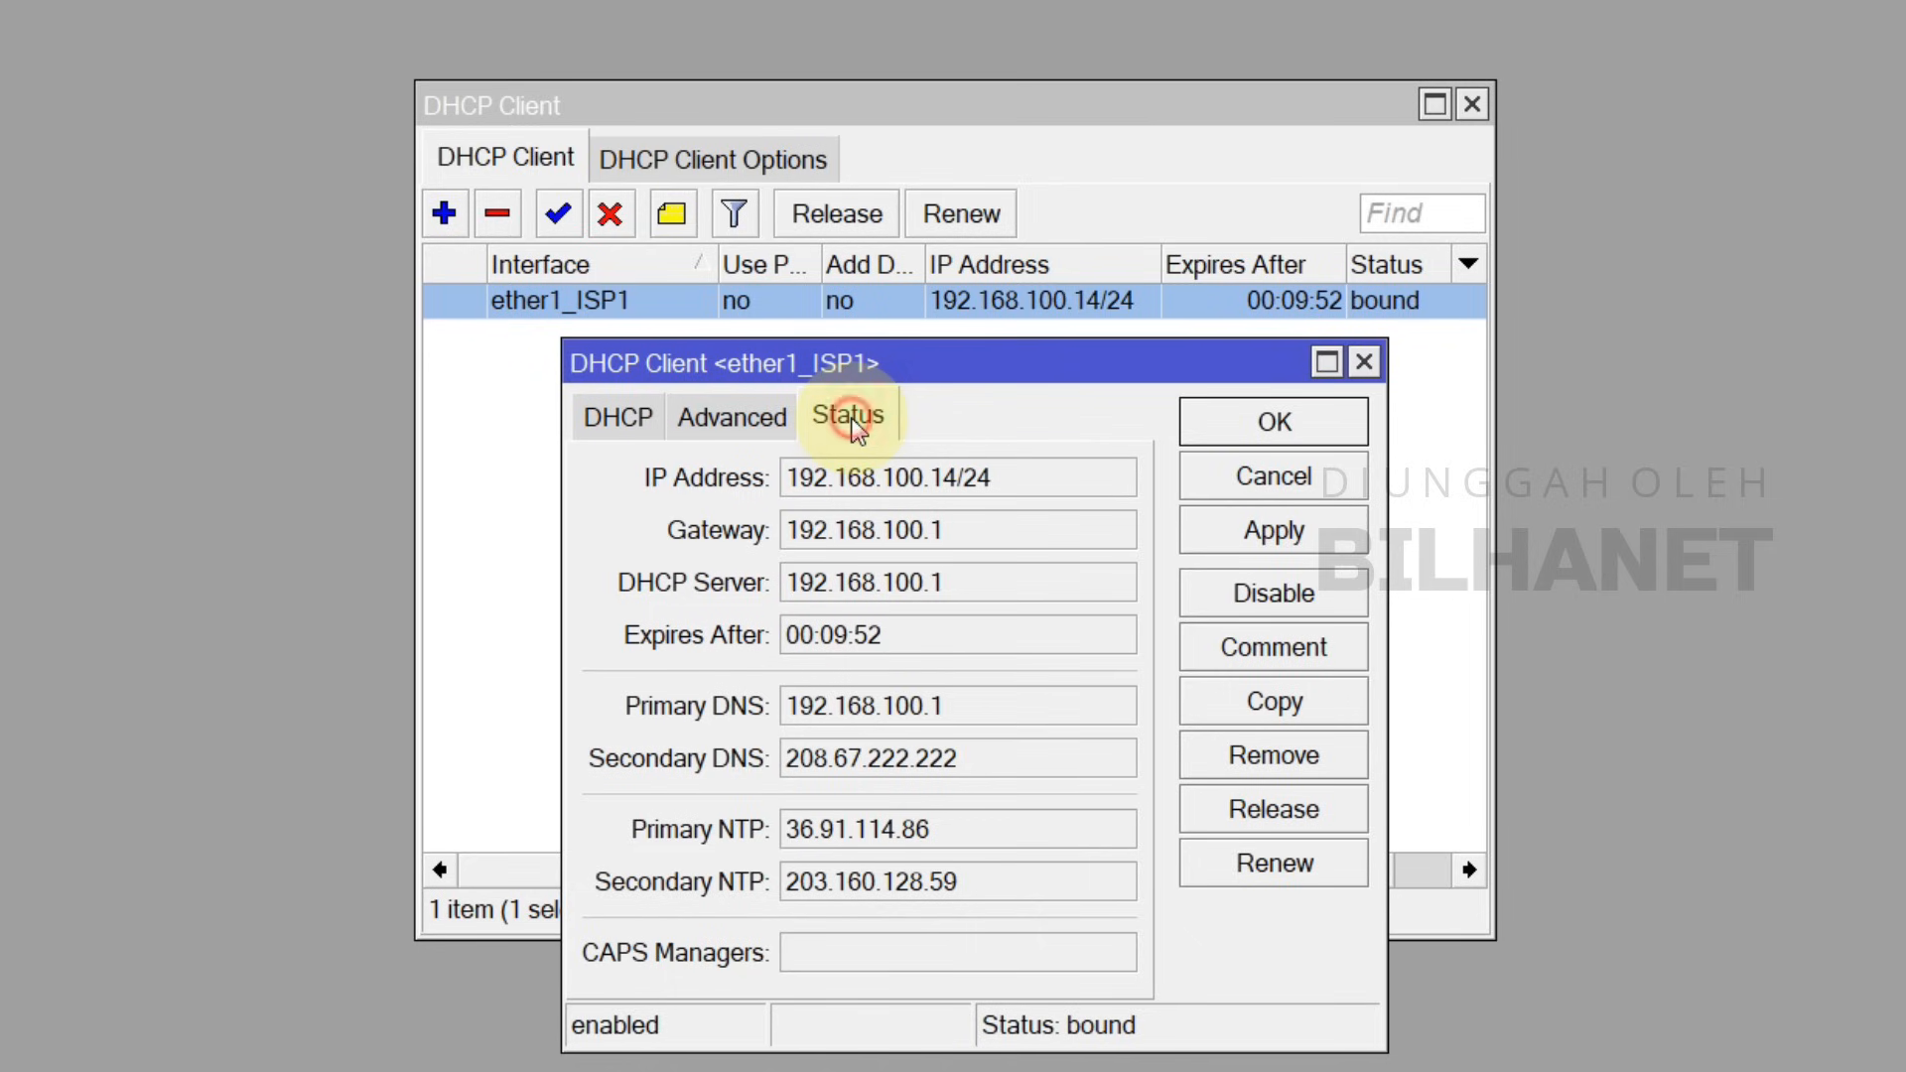
left_click_drag(939, 526, 789, 530)
left_click(941, 539)
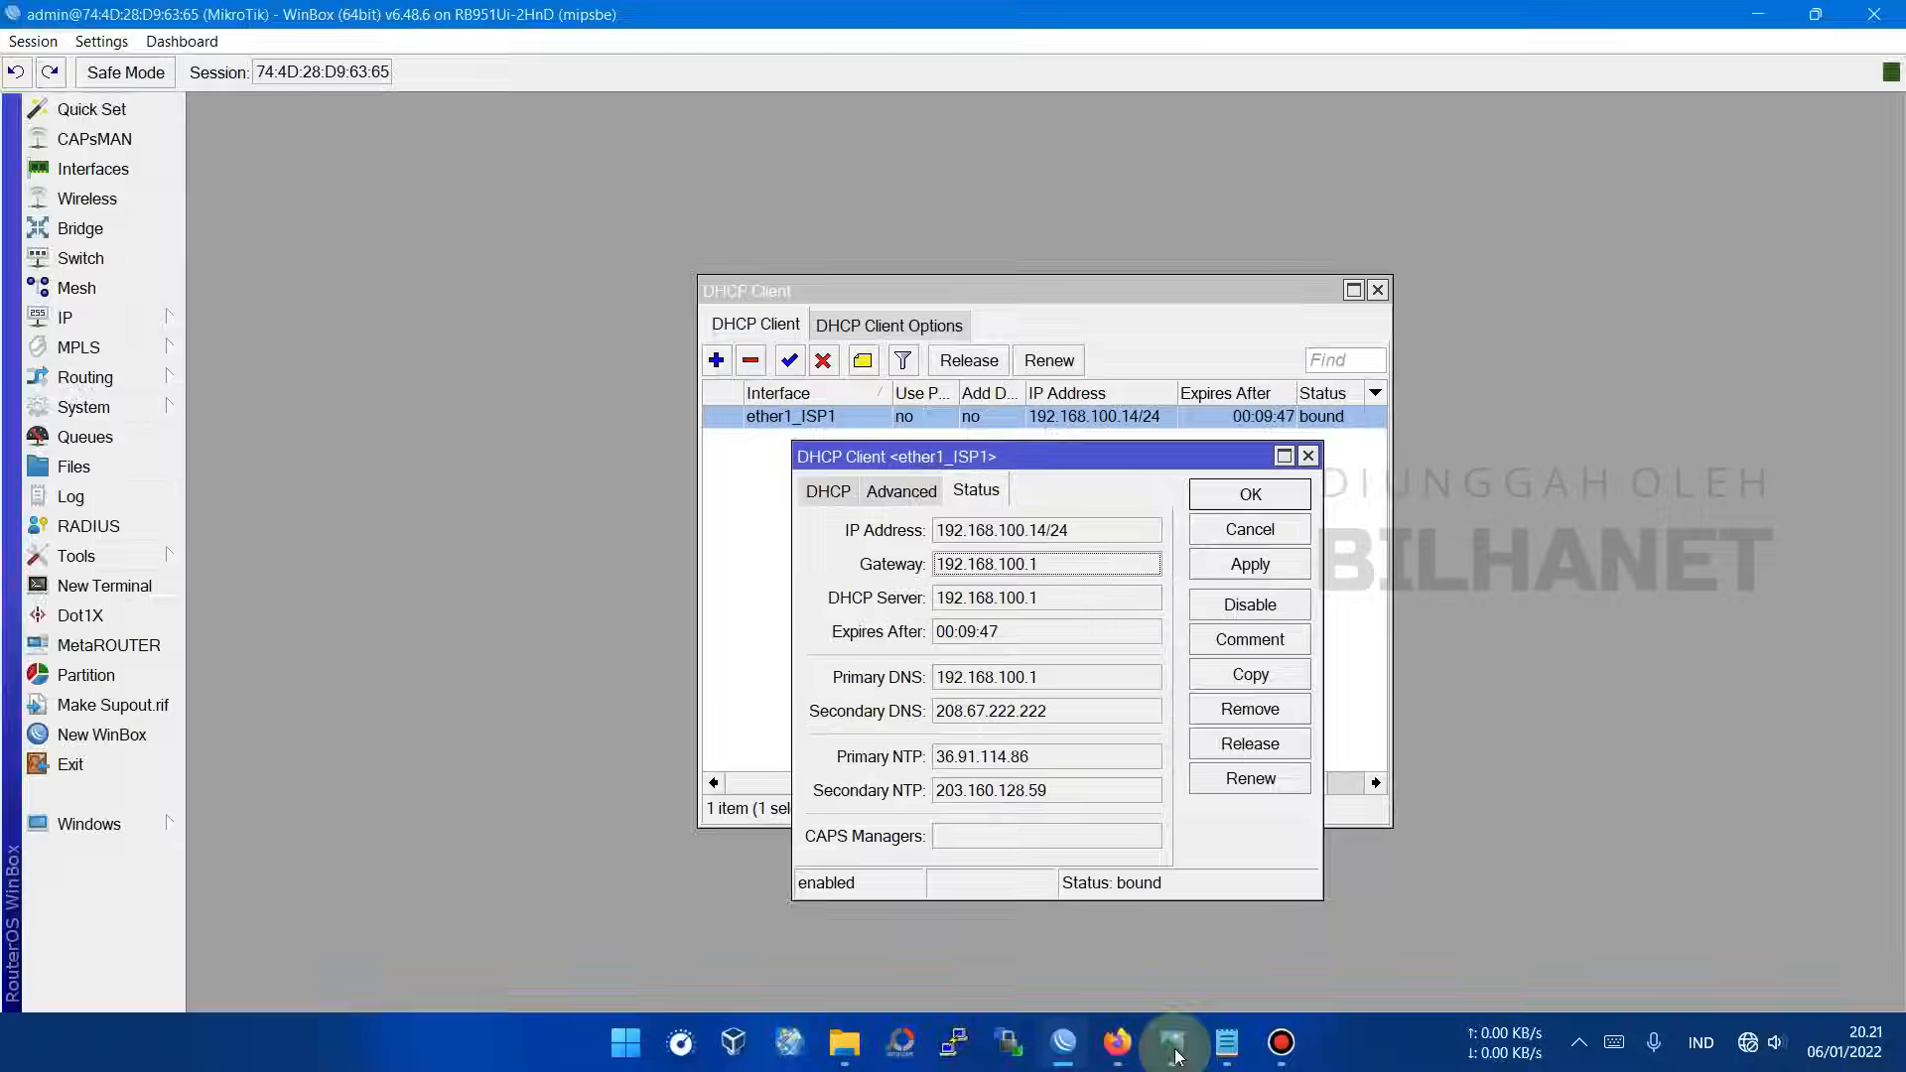
left_click(1174, 1050)
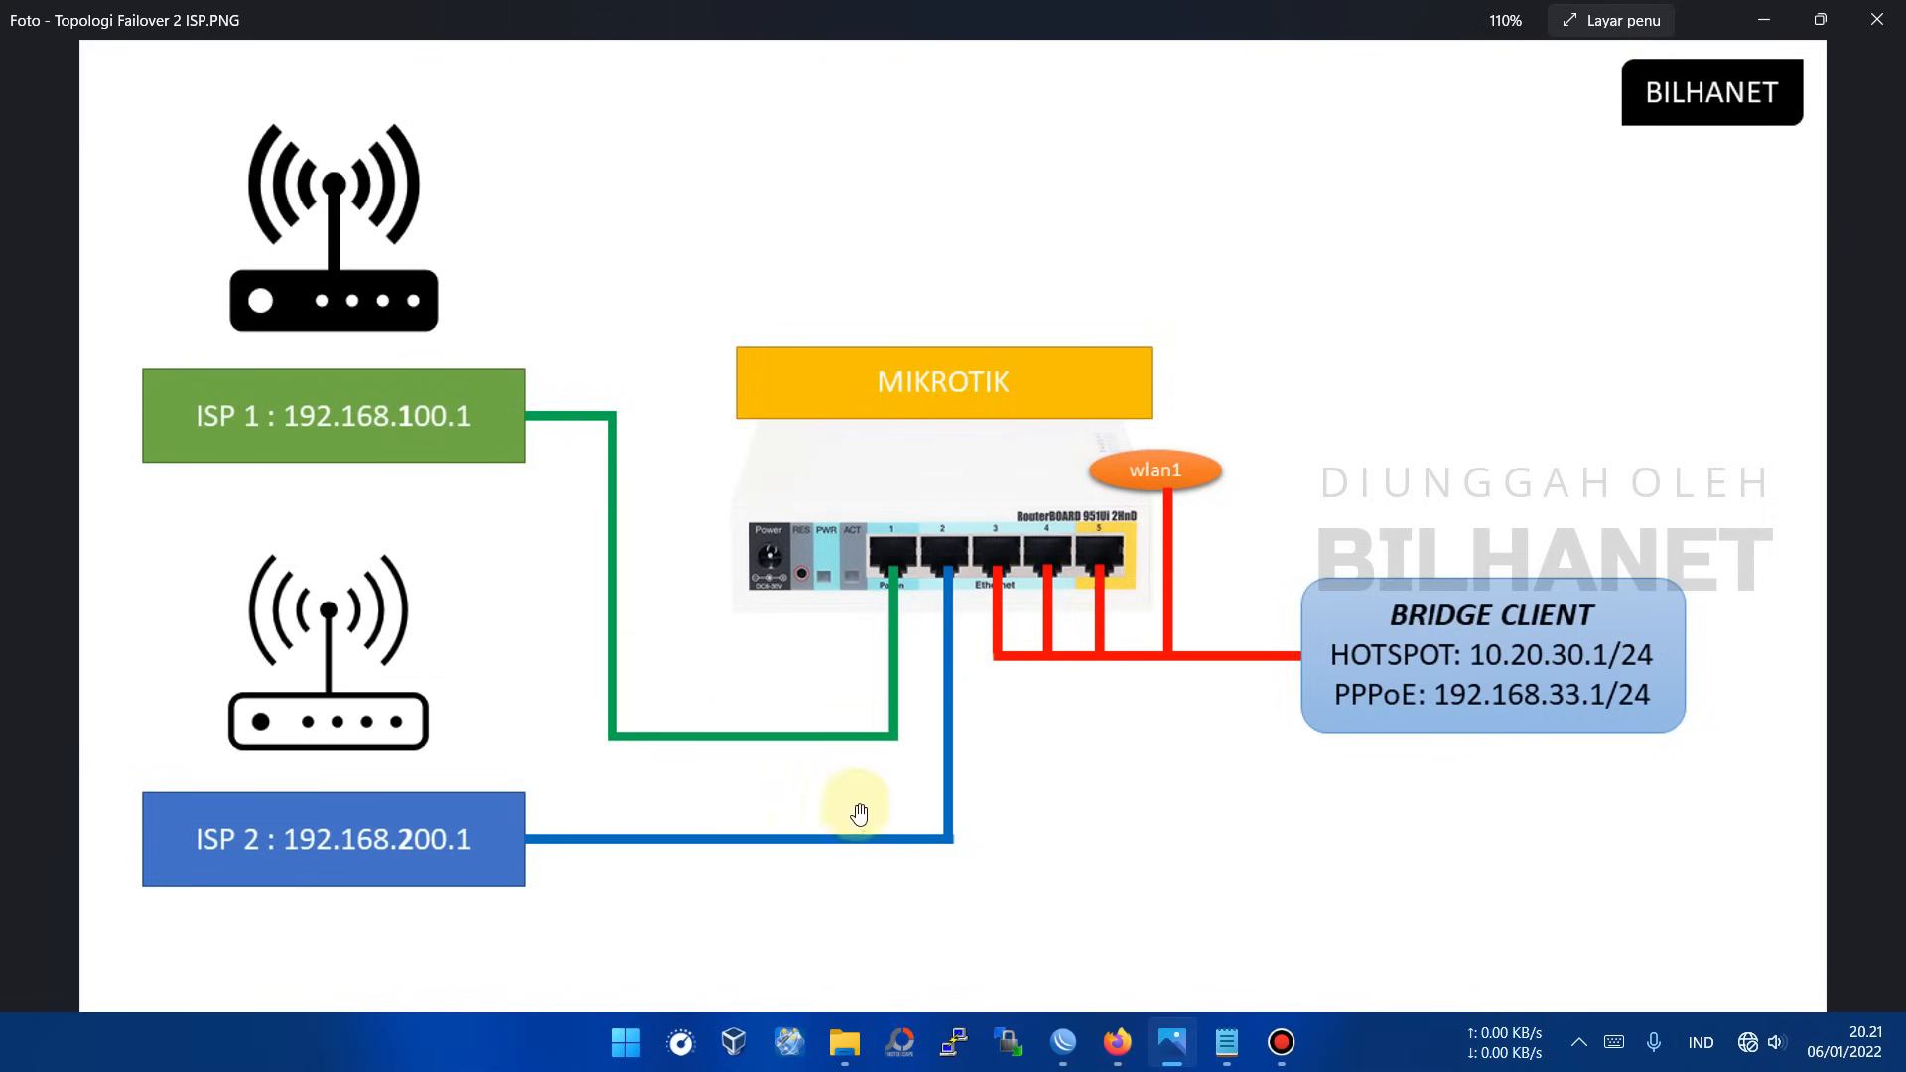
left_click(1063, 1042)
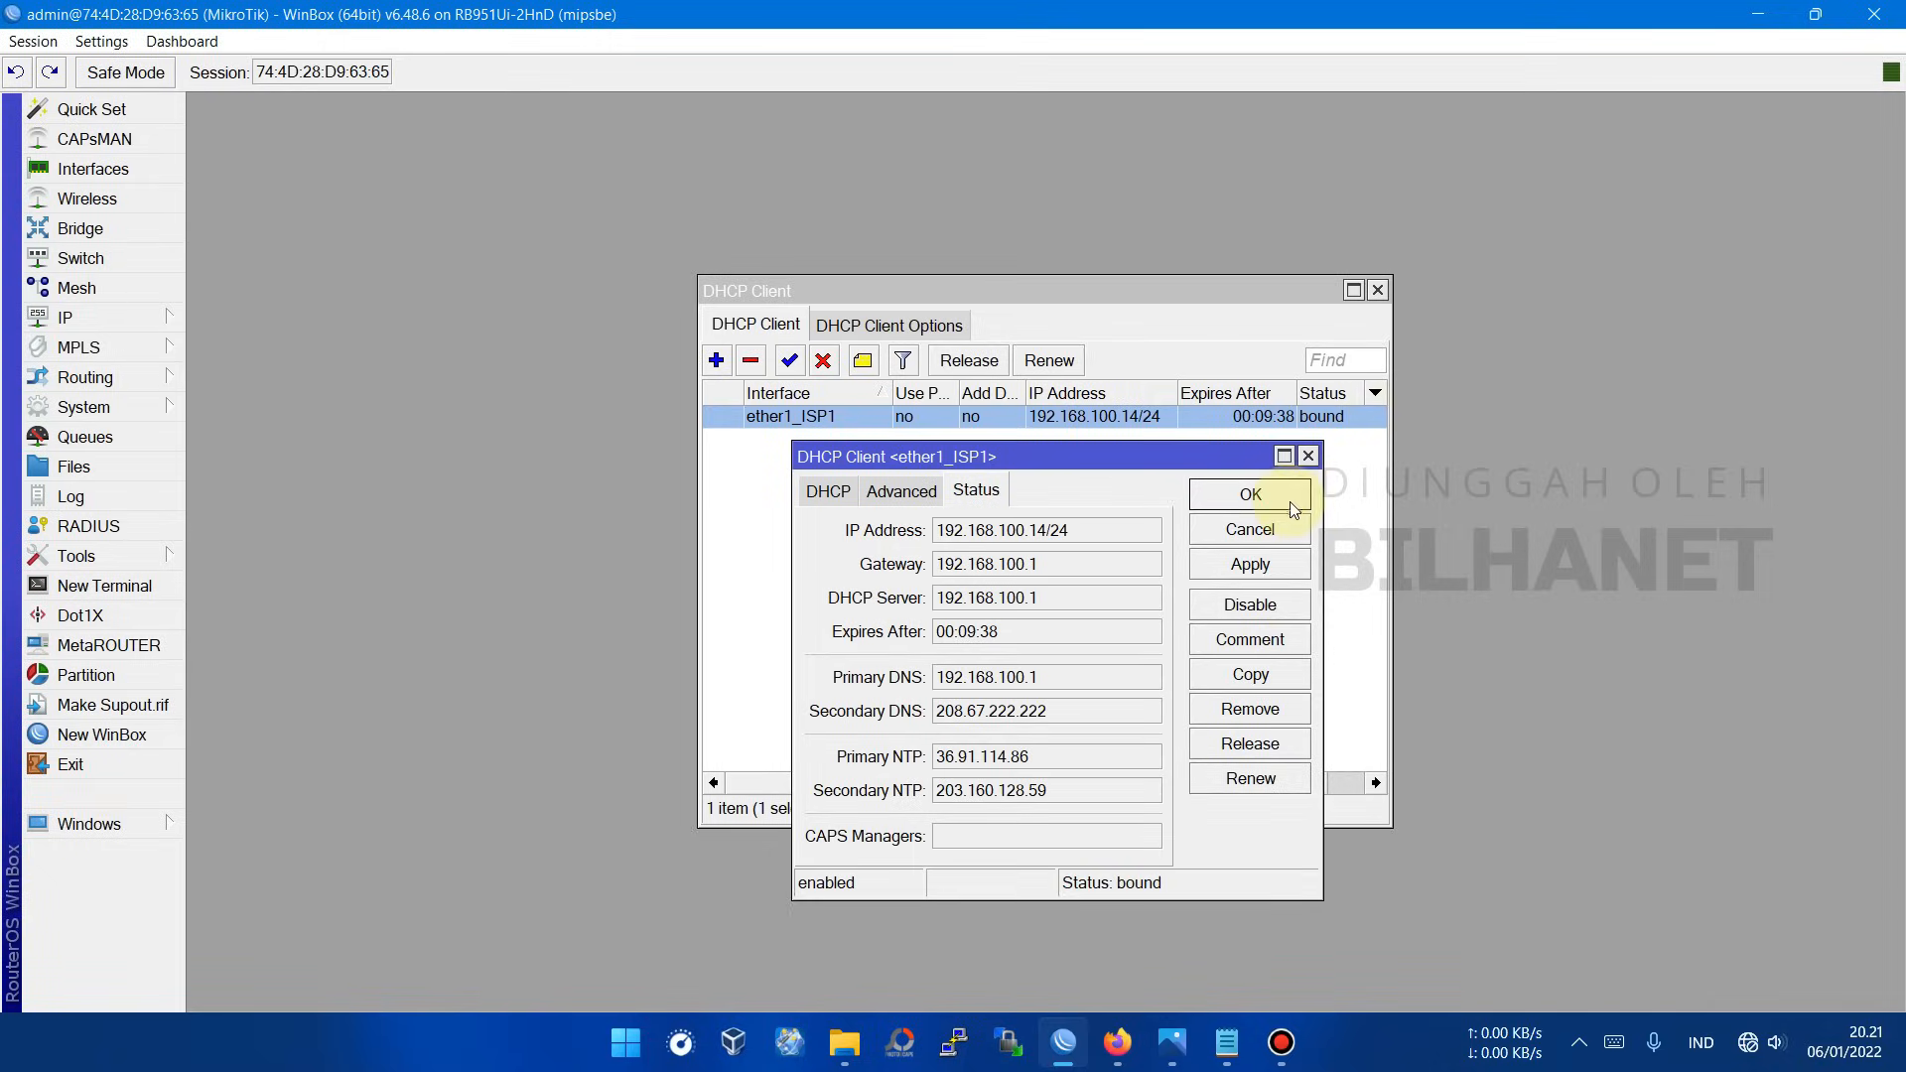
Step: Add a DHCP client on ether2_ISP2 without peer DNS, peer NTP or a default route
left_click(1250, 493)
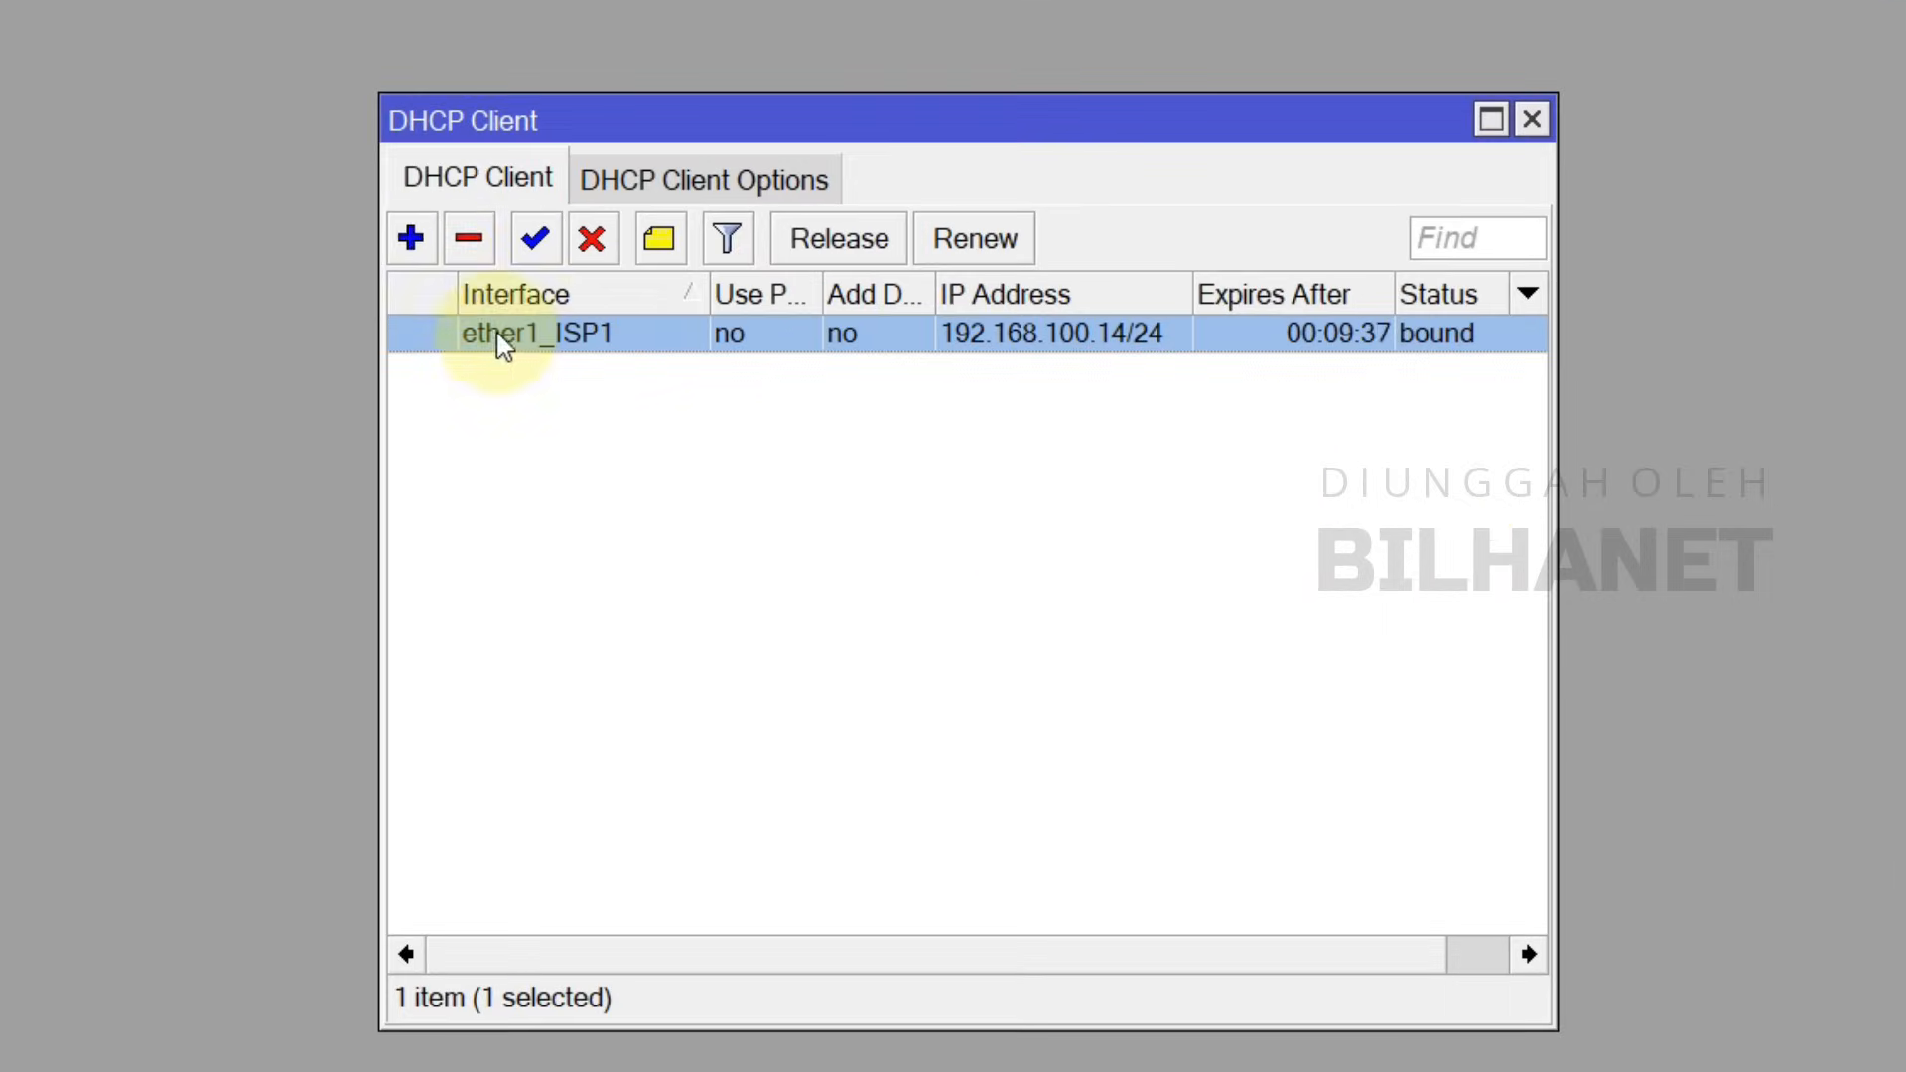
left_click(412, 242)
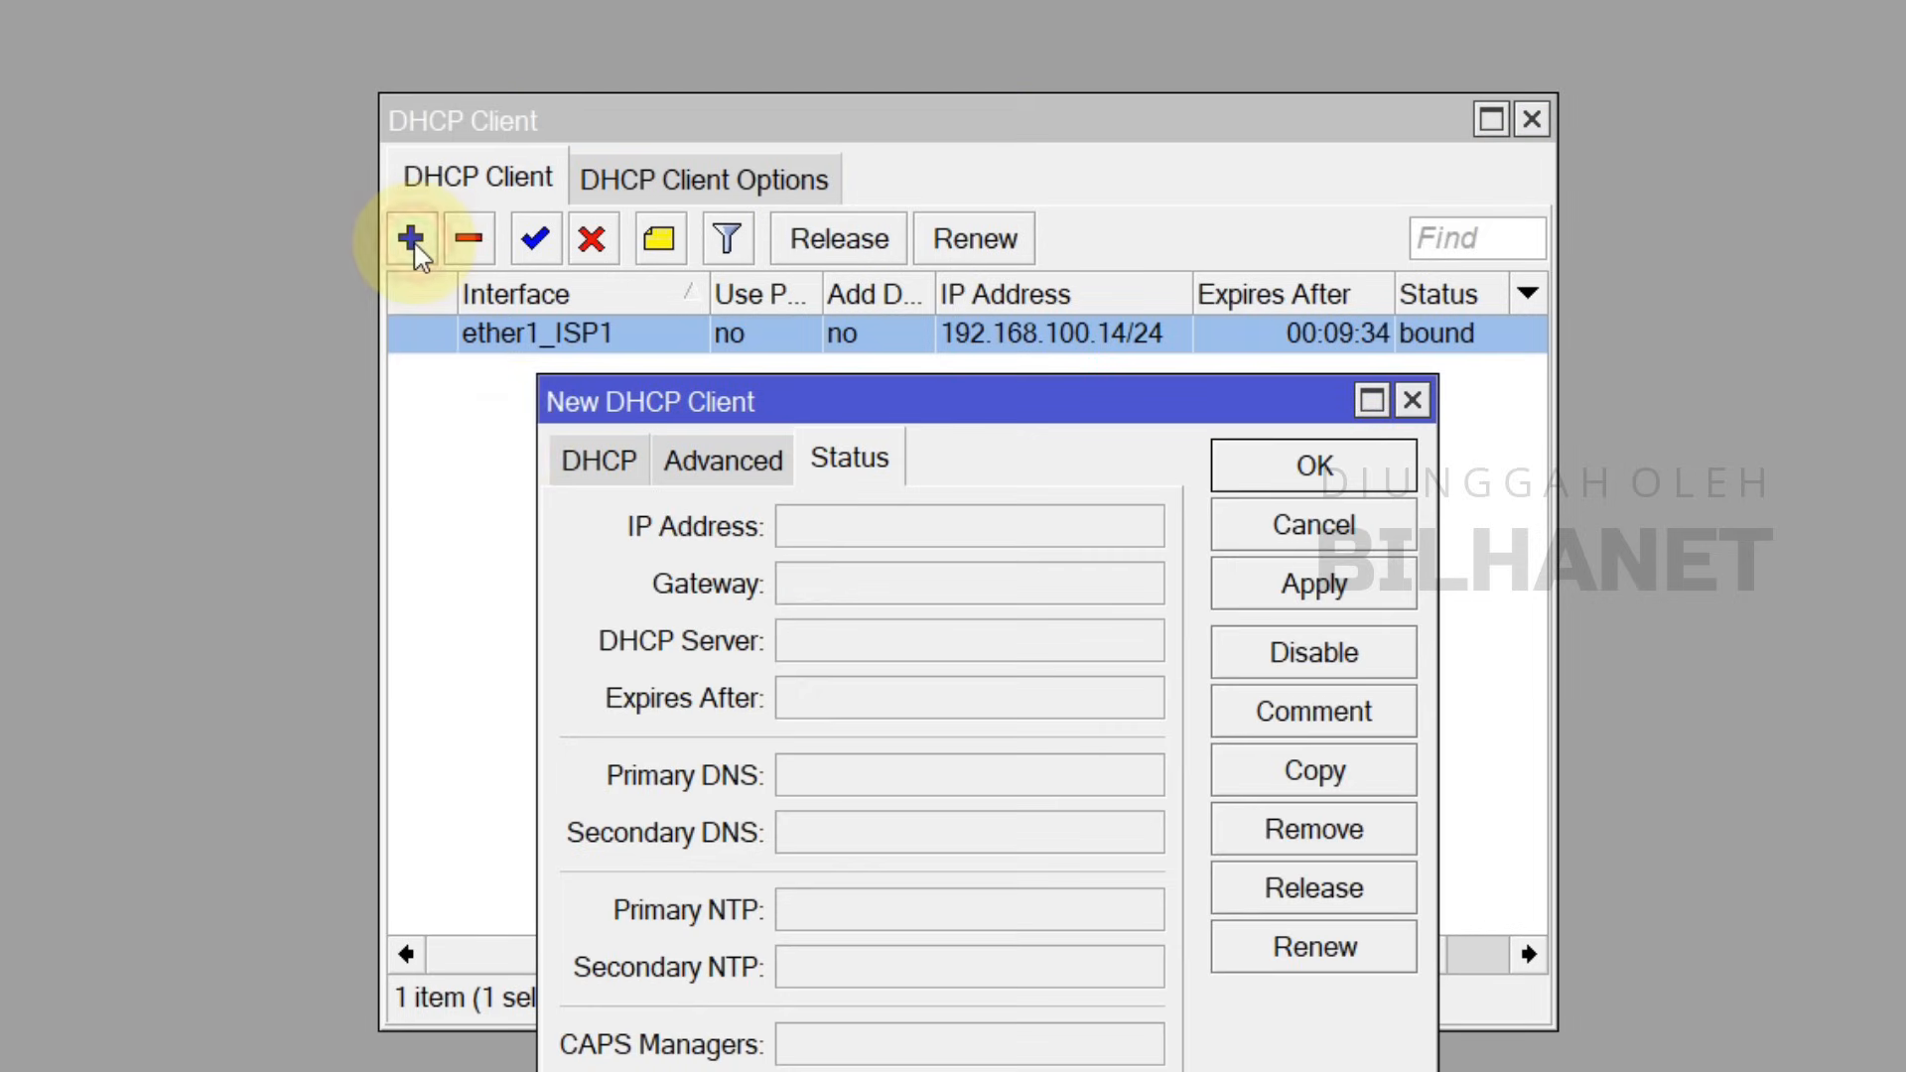
left_click(599, 463)
left_click(921, 541)
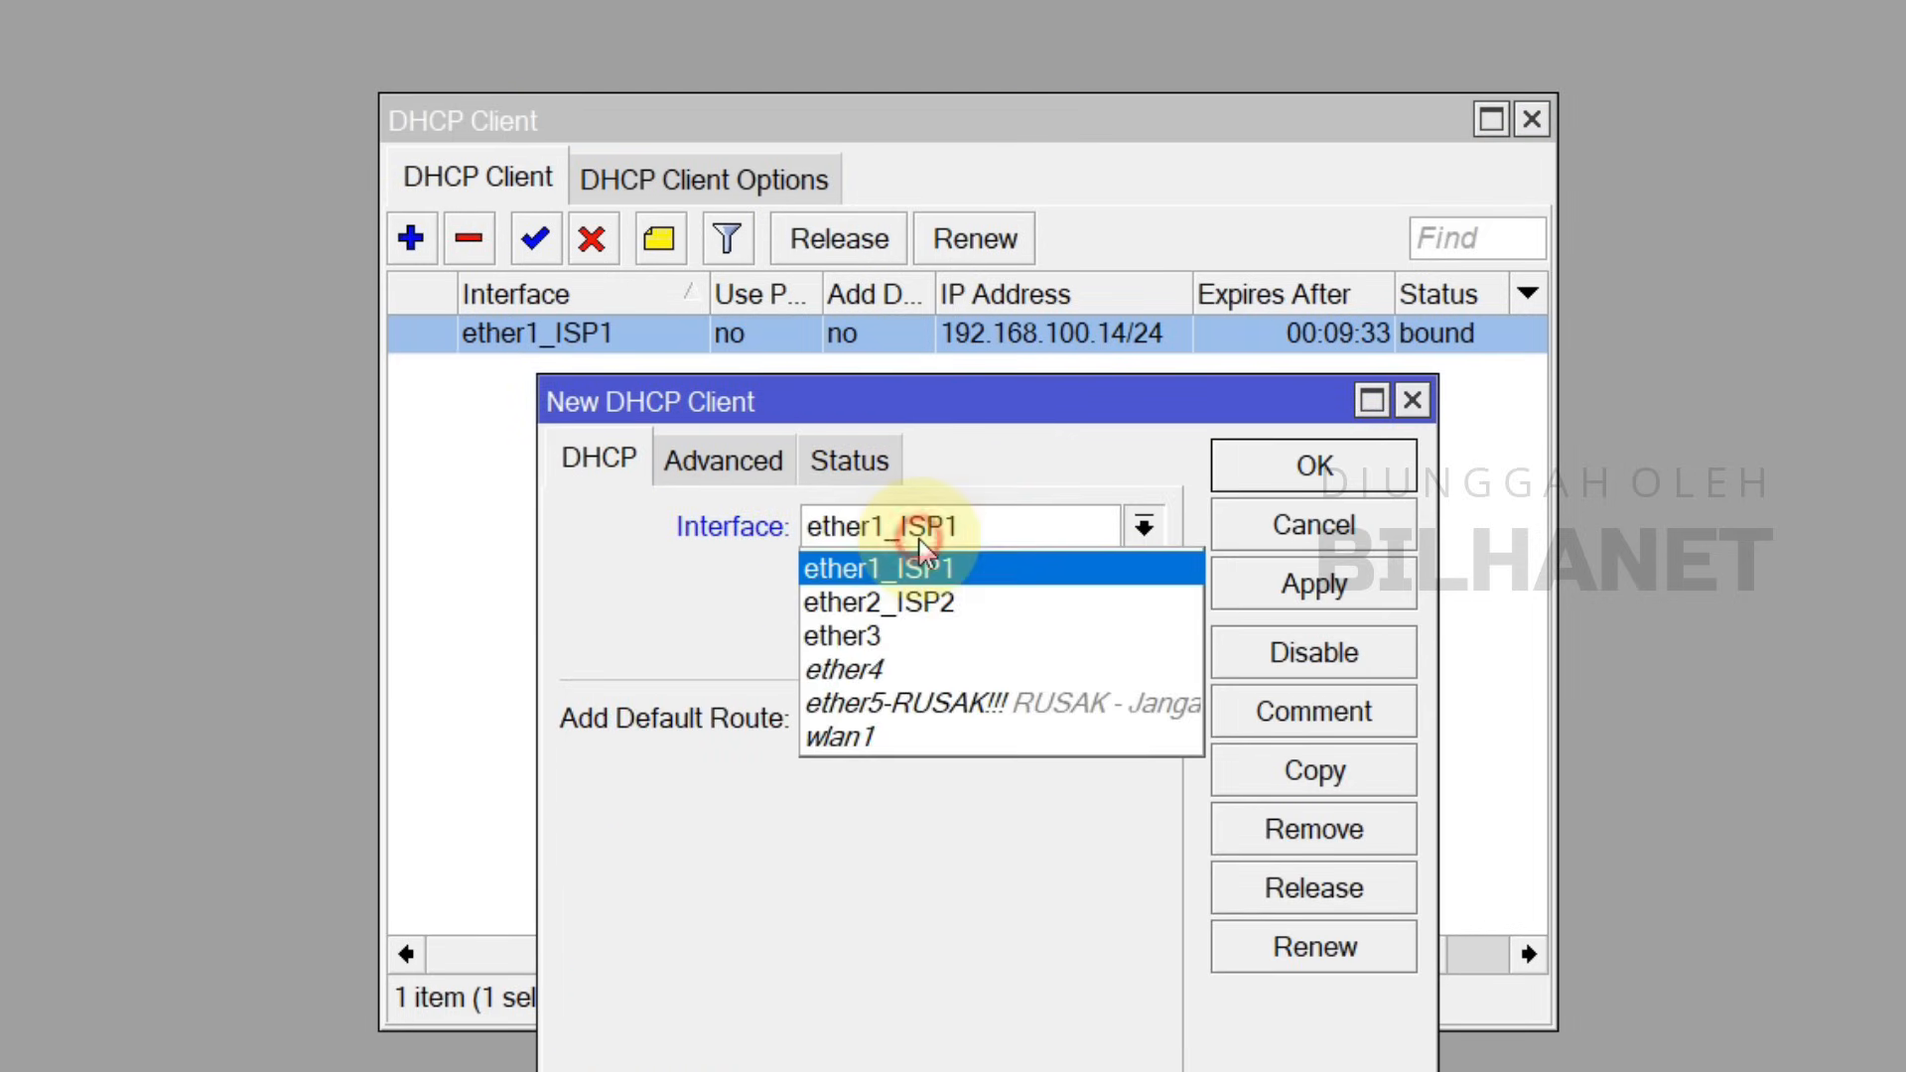
left_click(911, 616)
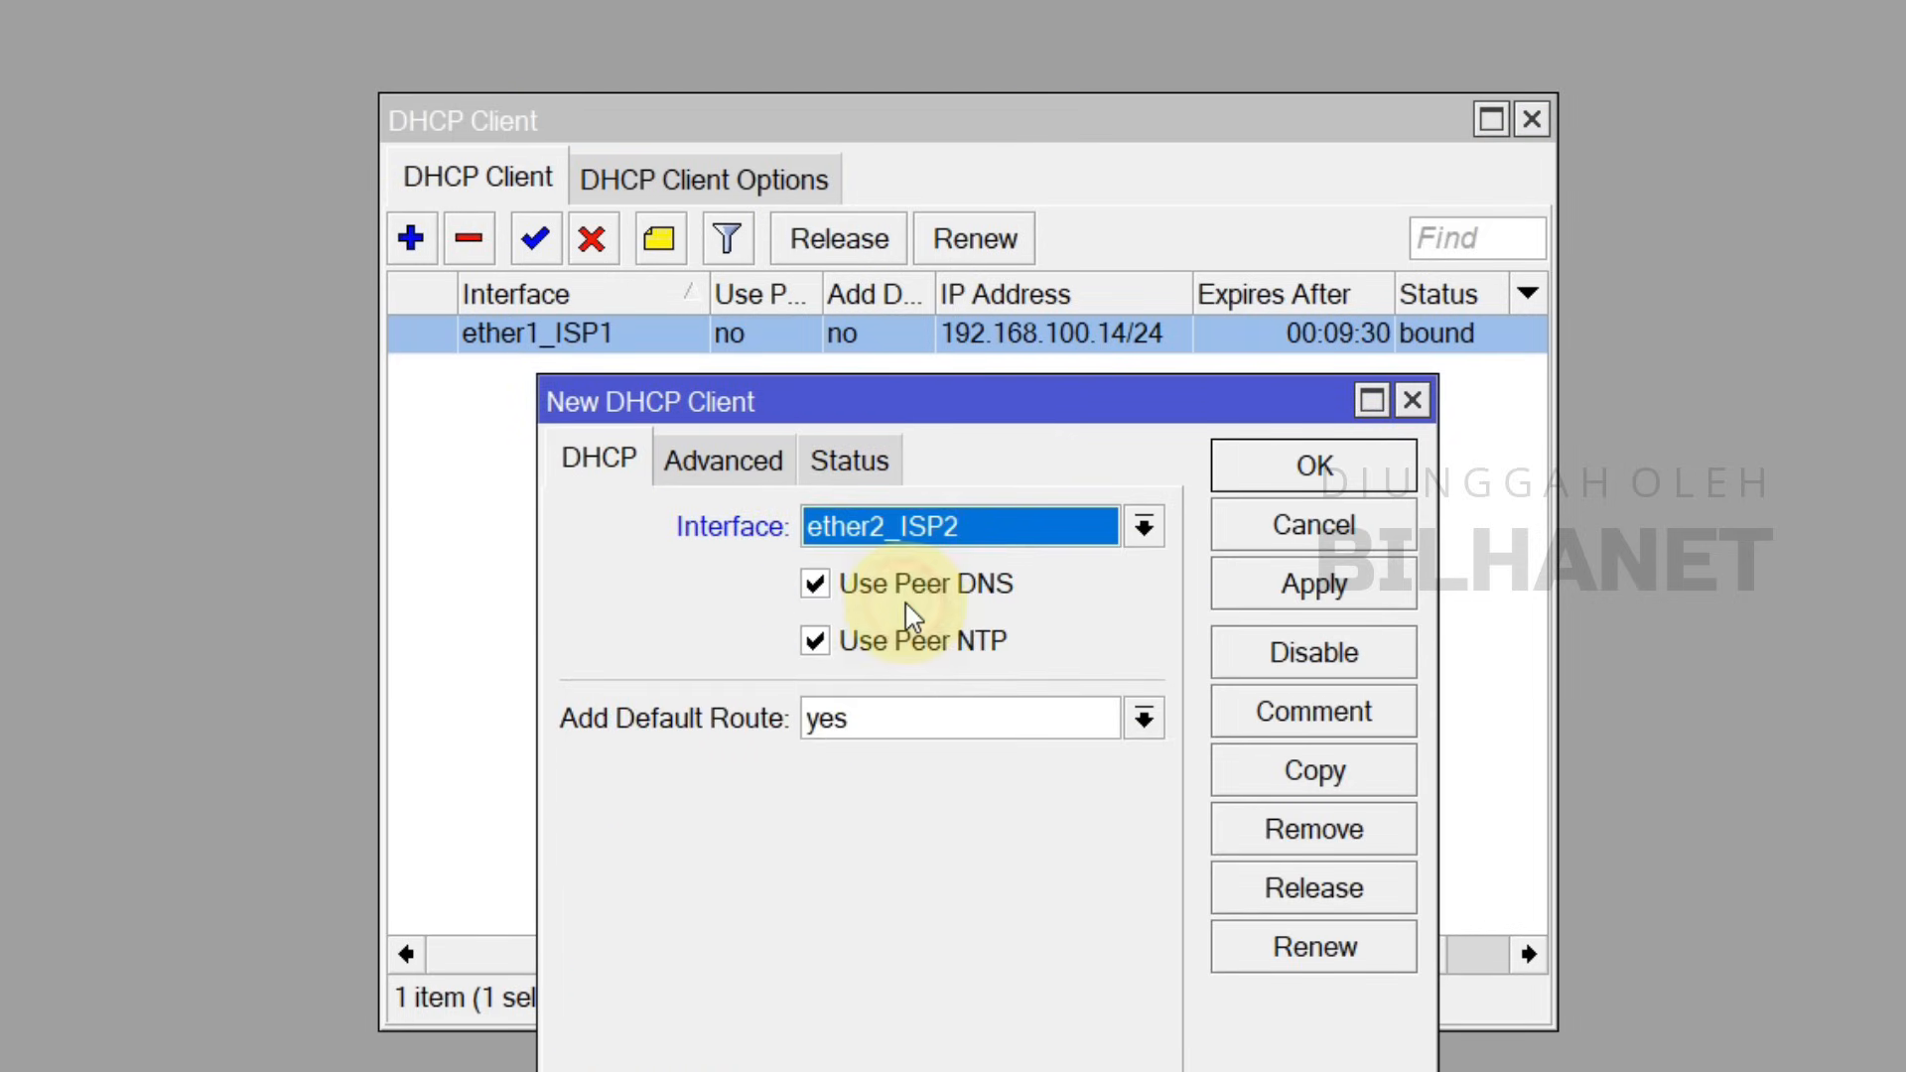
left_click(923, 586)
left_click(923, 645)
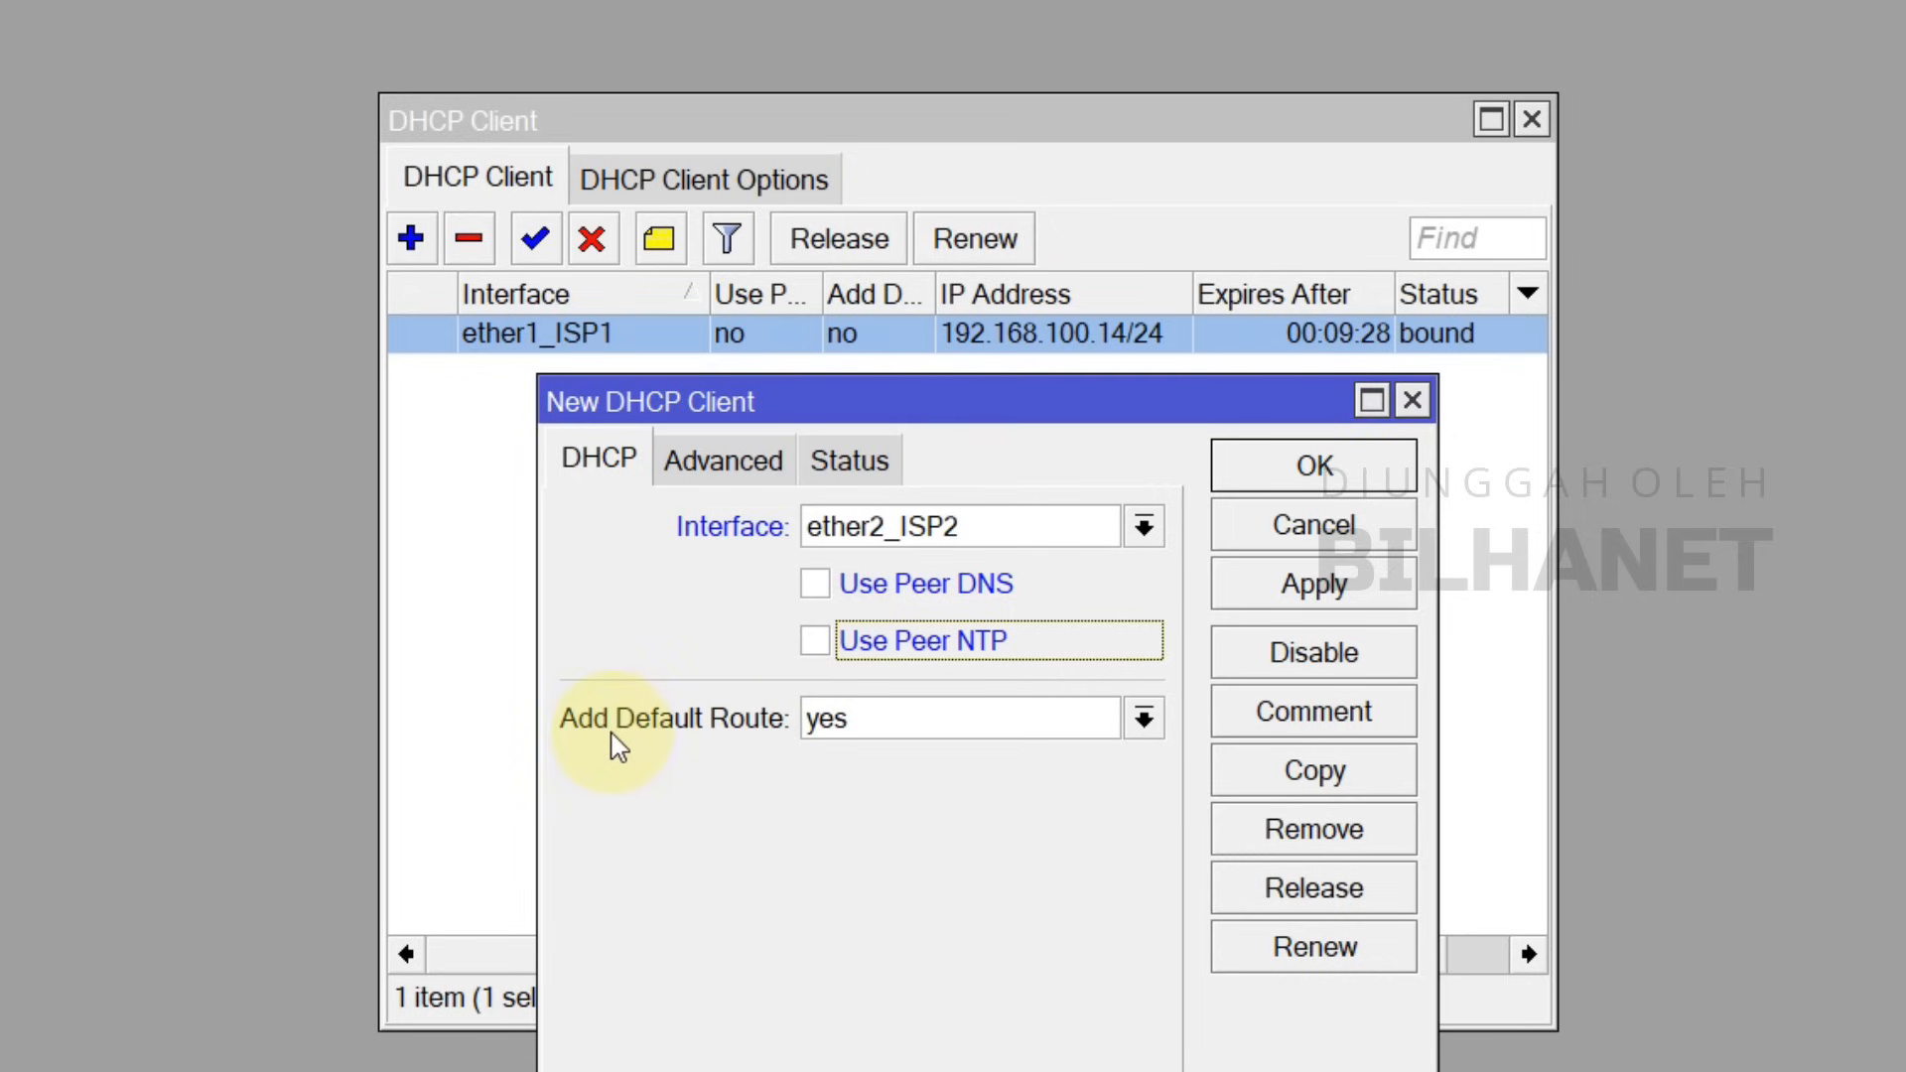
left_click(824, 725)
left_click(846, 762)
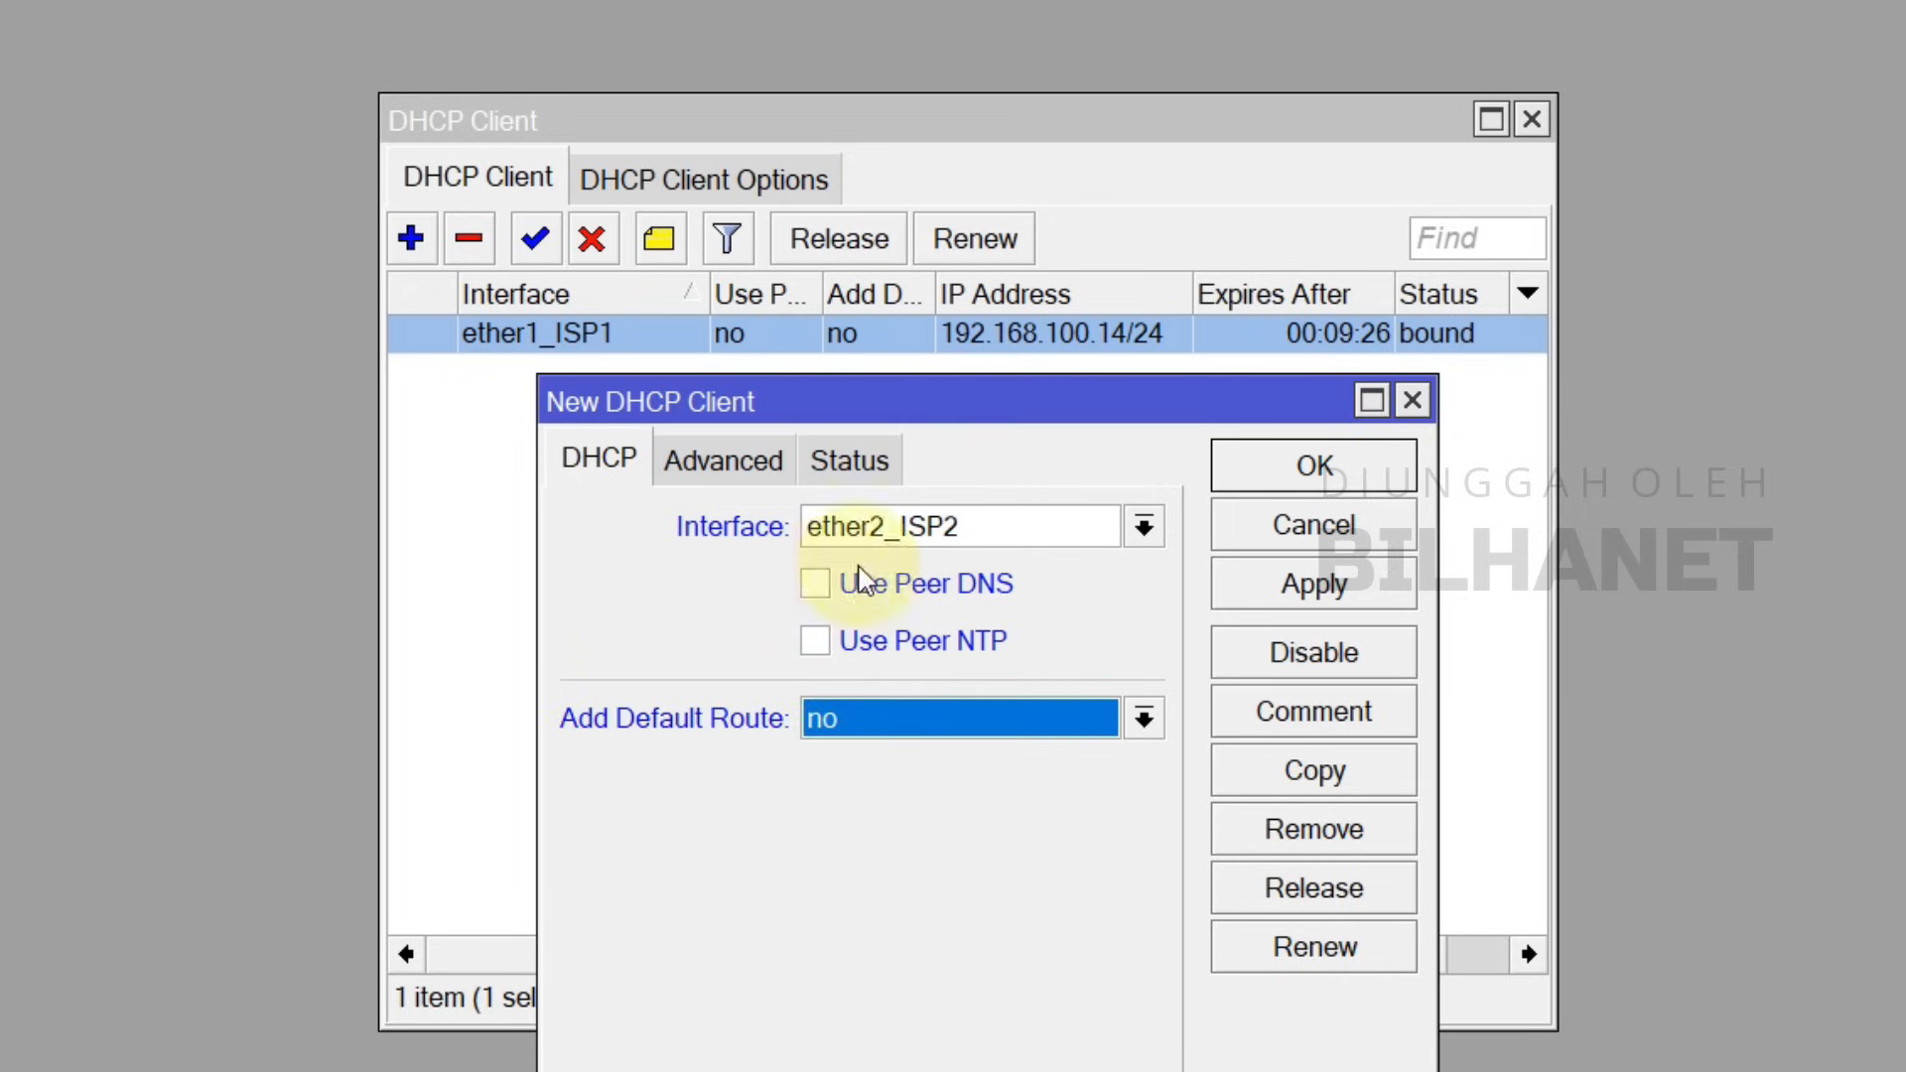
left_click(1387, 600)
Step: Confirm the ether2_ISP2 lease 192.168.200.17/24 via gateway 192.168.200.1, then close the DHCP windows
left_click_drag(1327, 390, 1246, 456)
left_click(1476, 387)
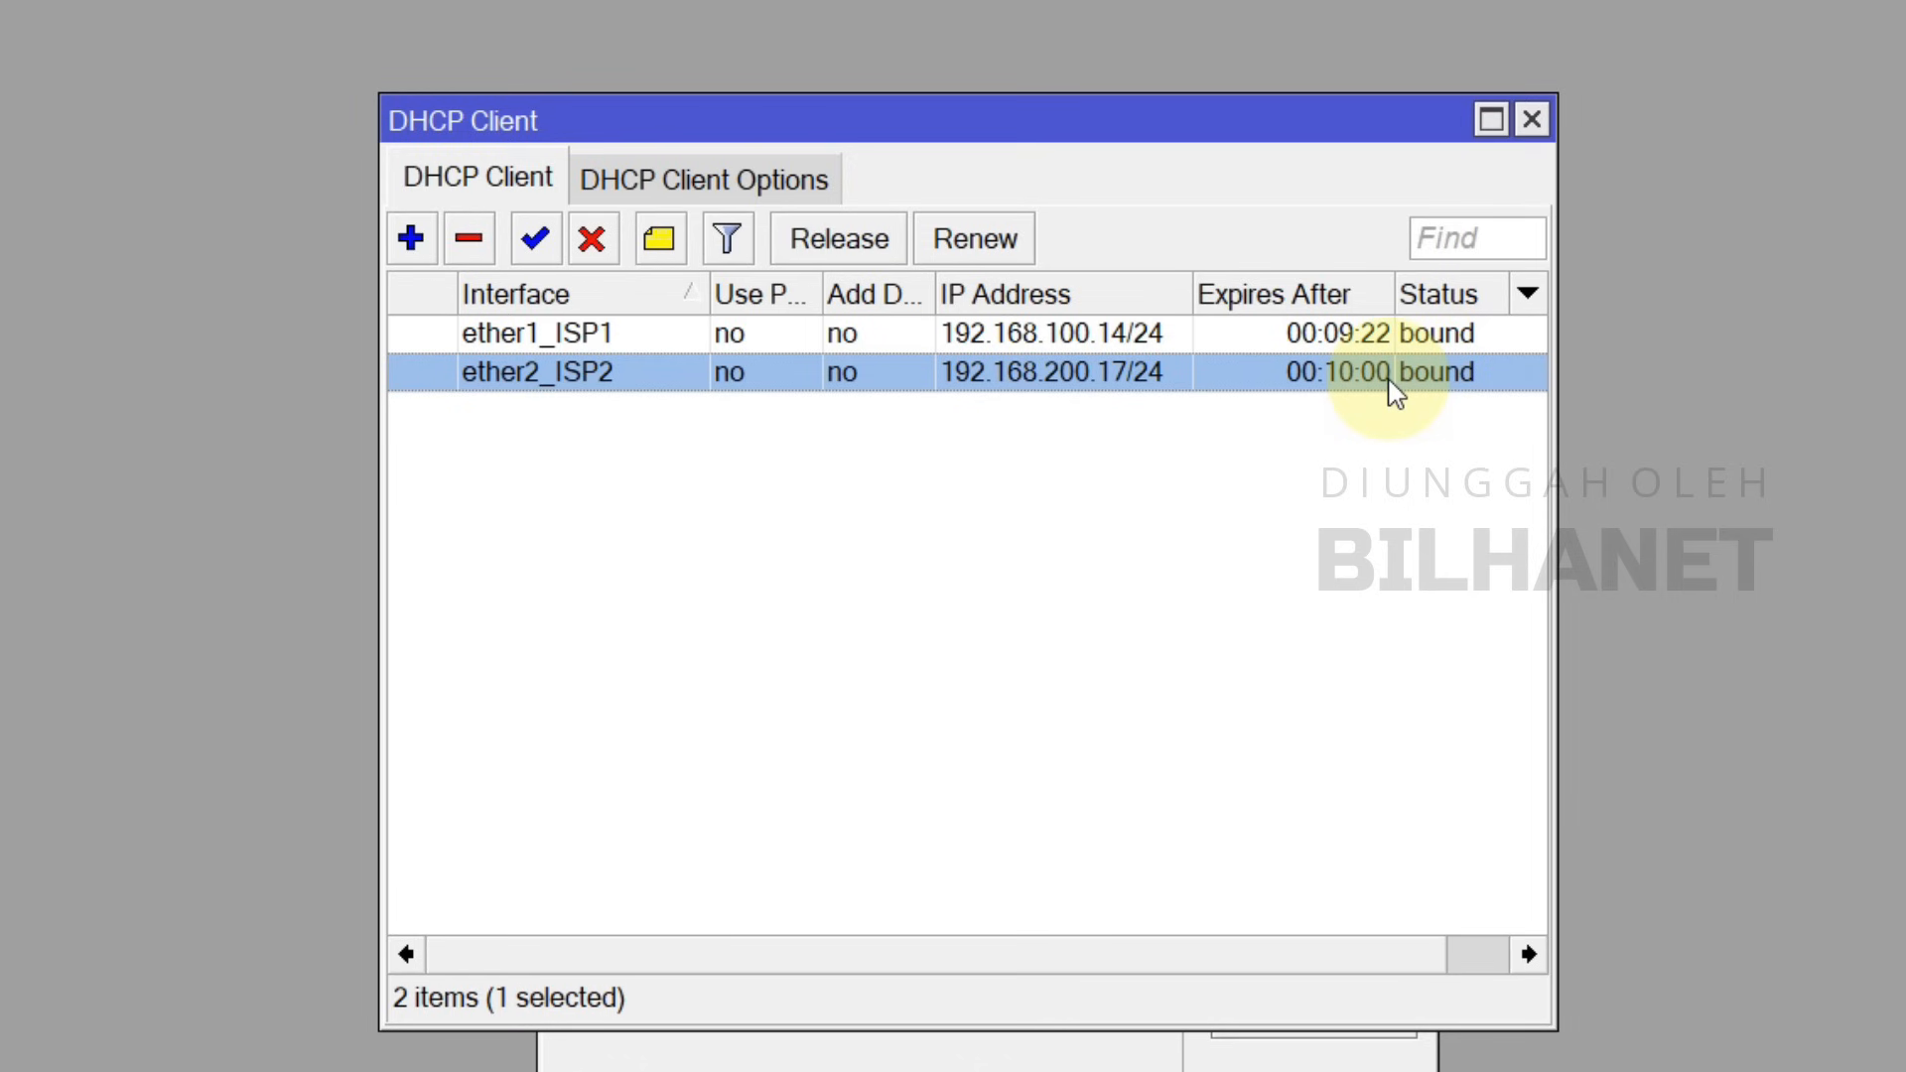
left_click(1314, 1068)
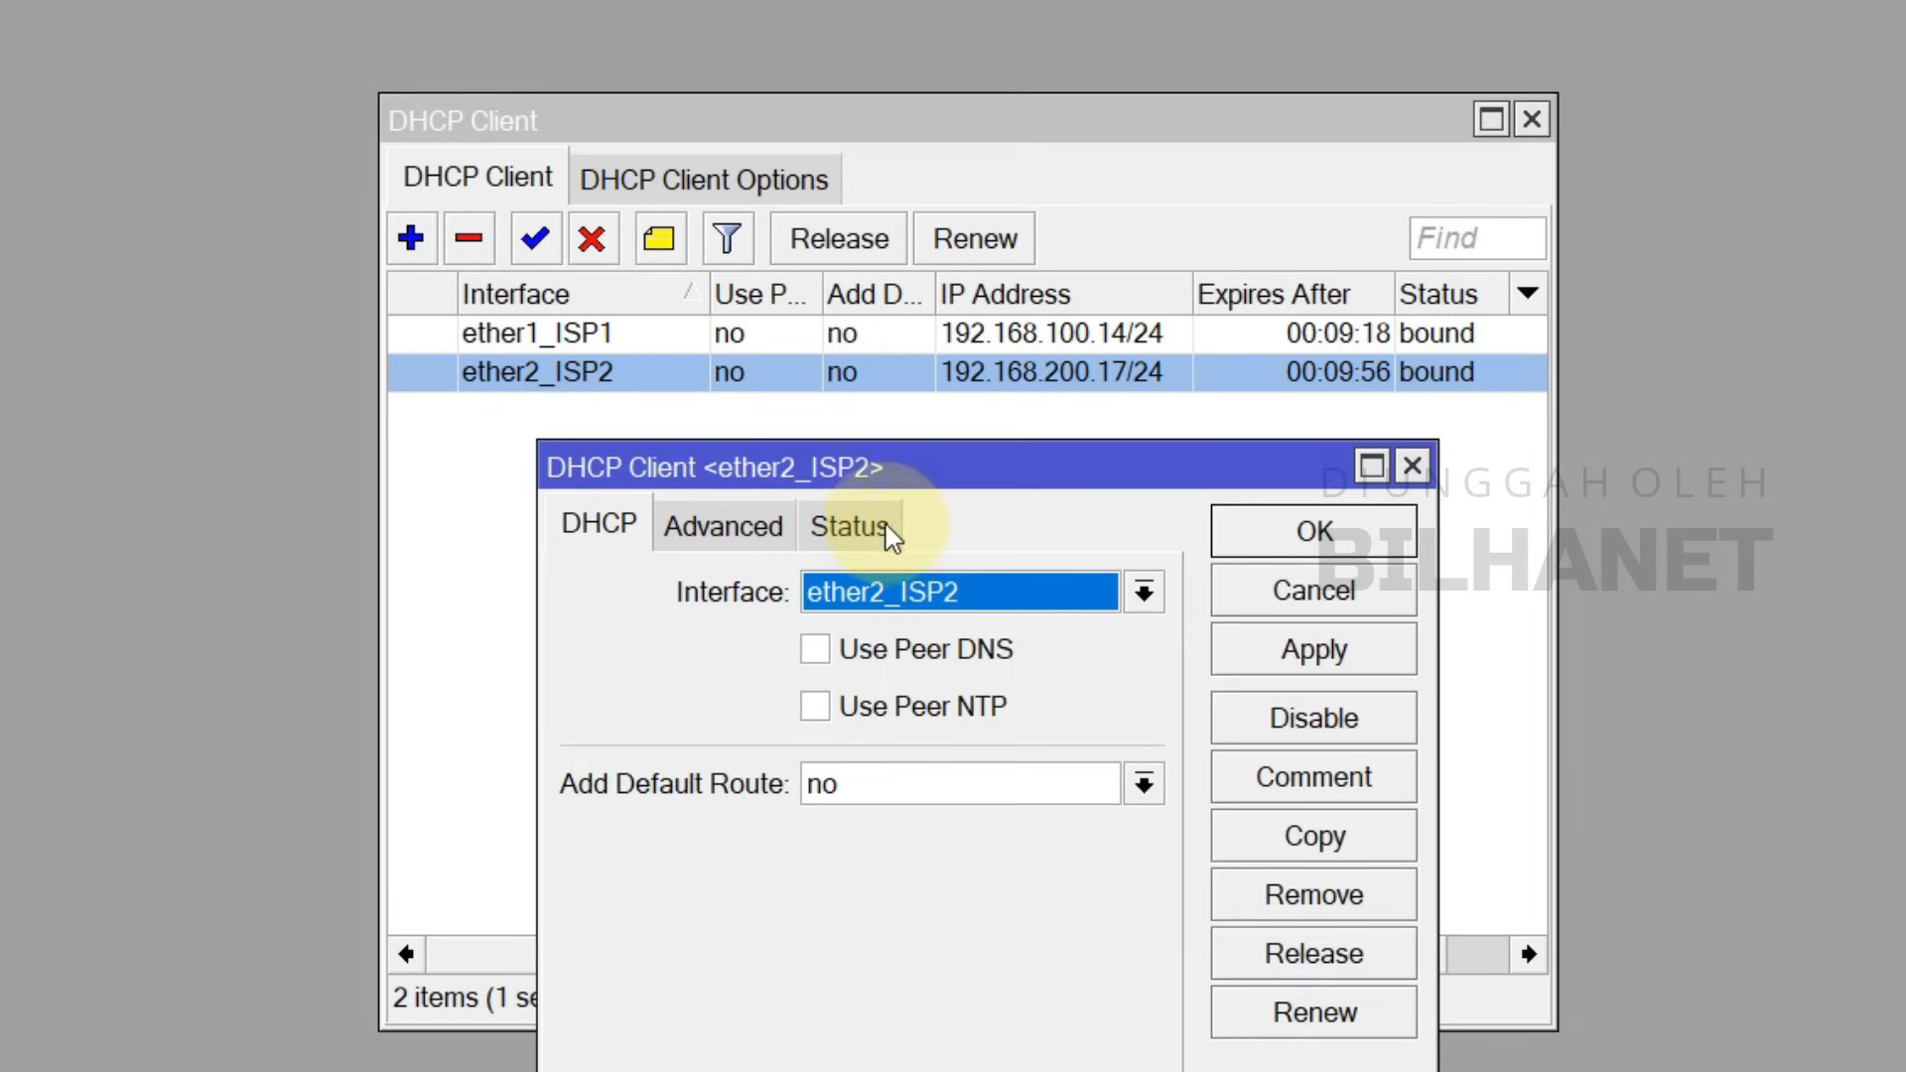
left_click(850, 523)
double_click(946, 647)
left_click(949, 661)
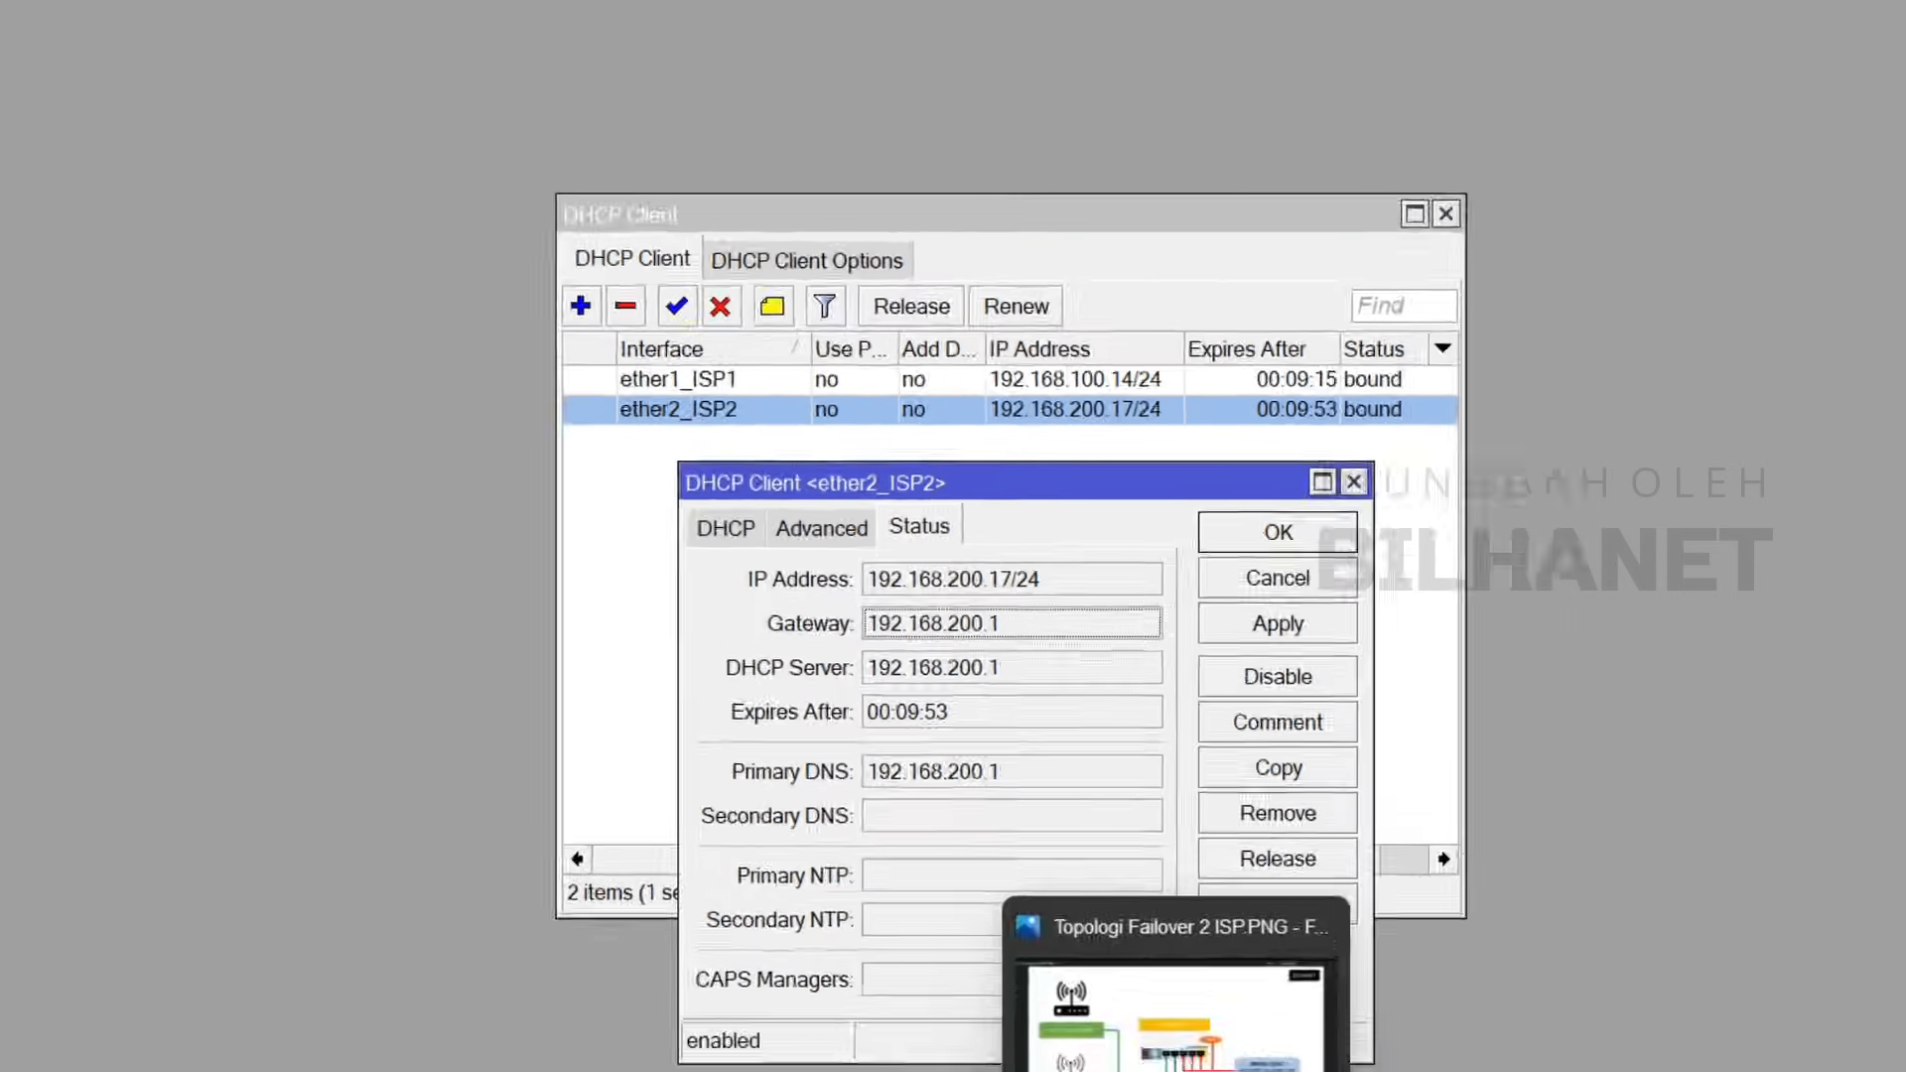
left_click(1171, 1042)
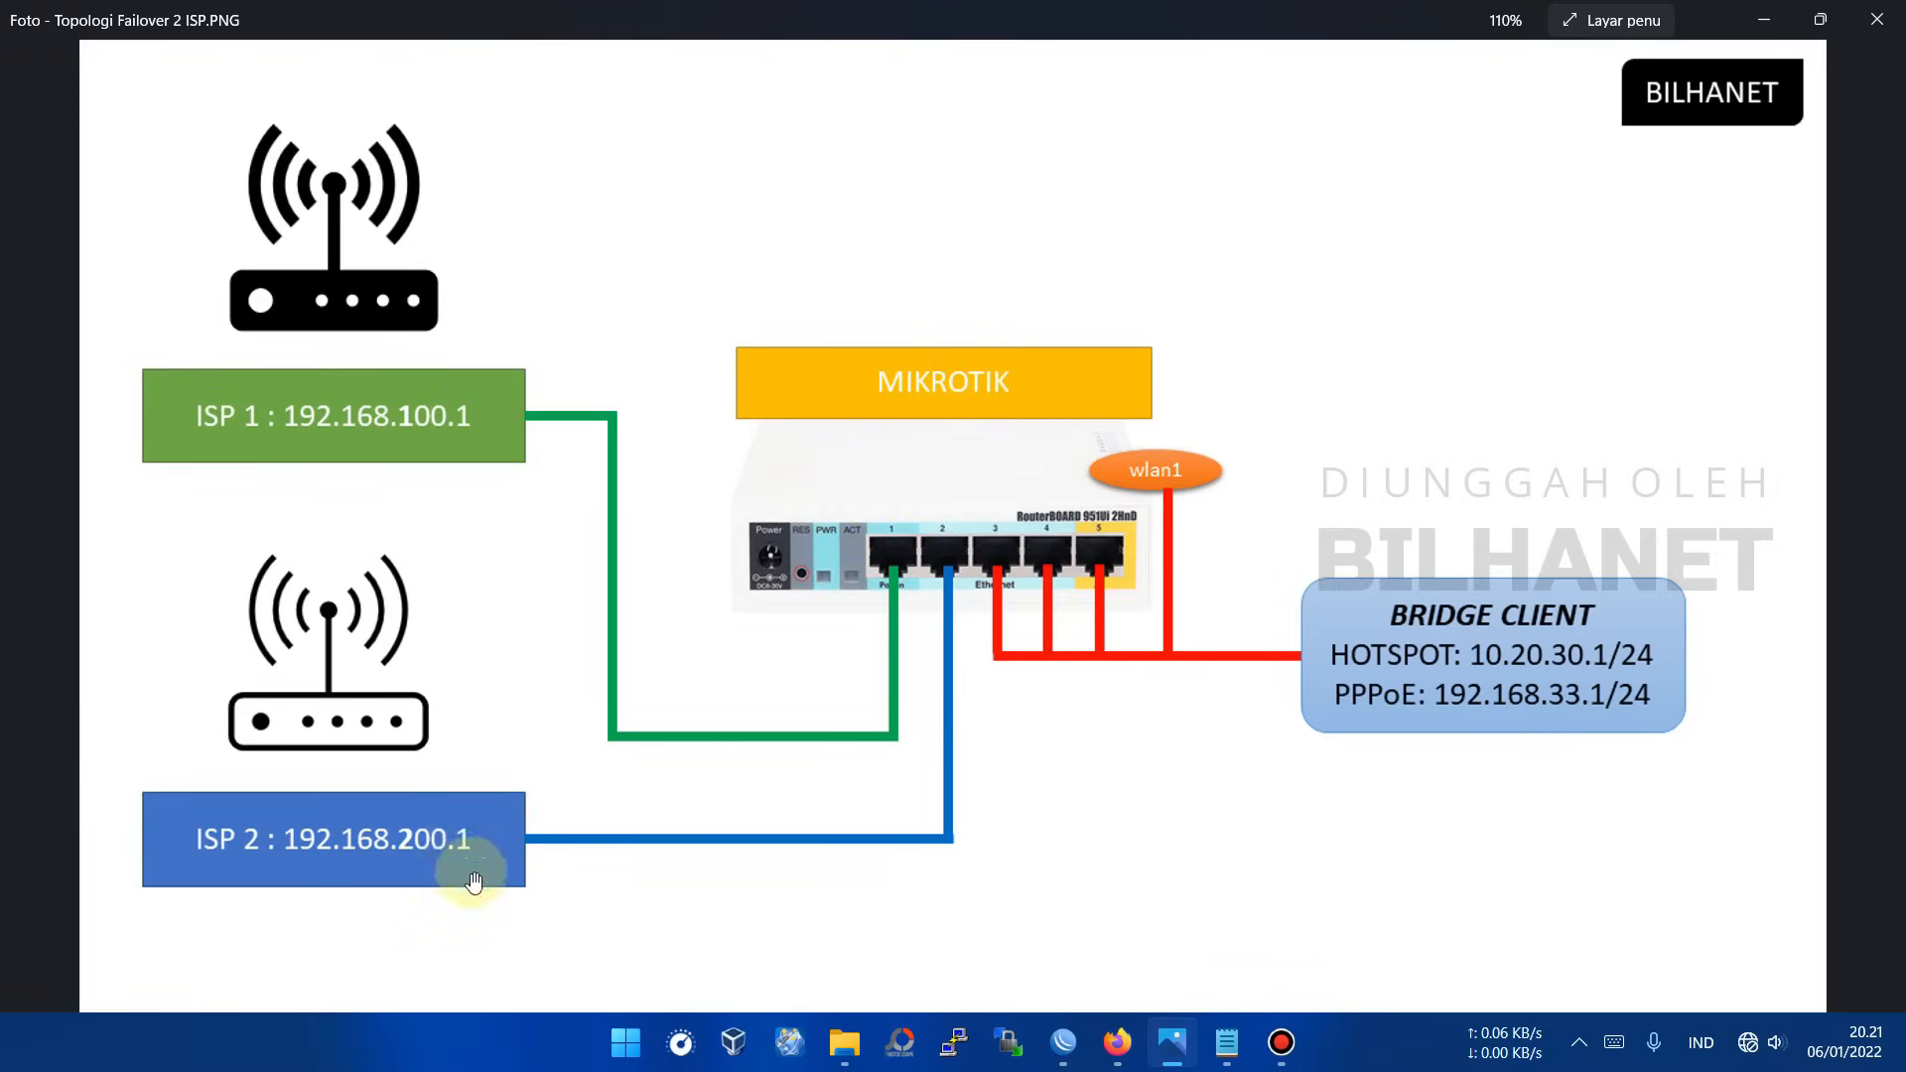
left_click(1060, 1060)
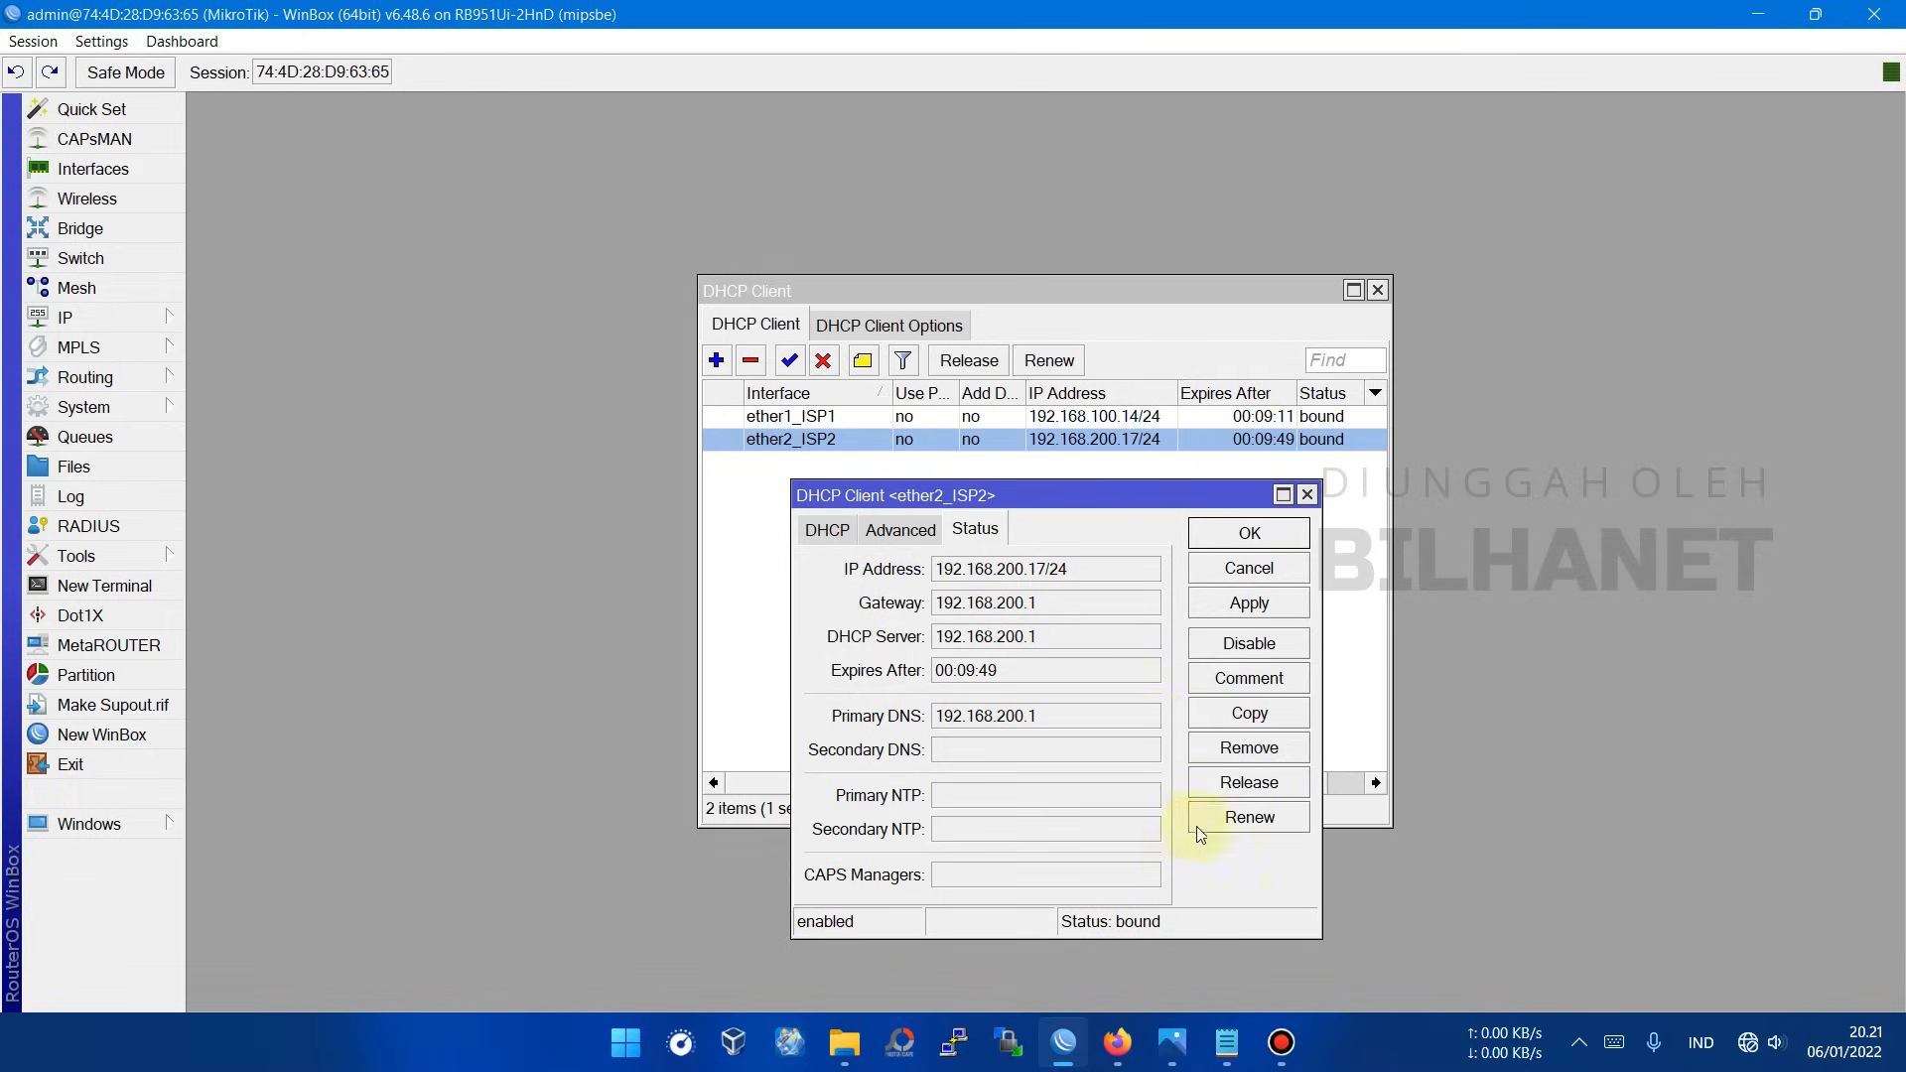
left_click(820, 528)
left_click(1276, 534)
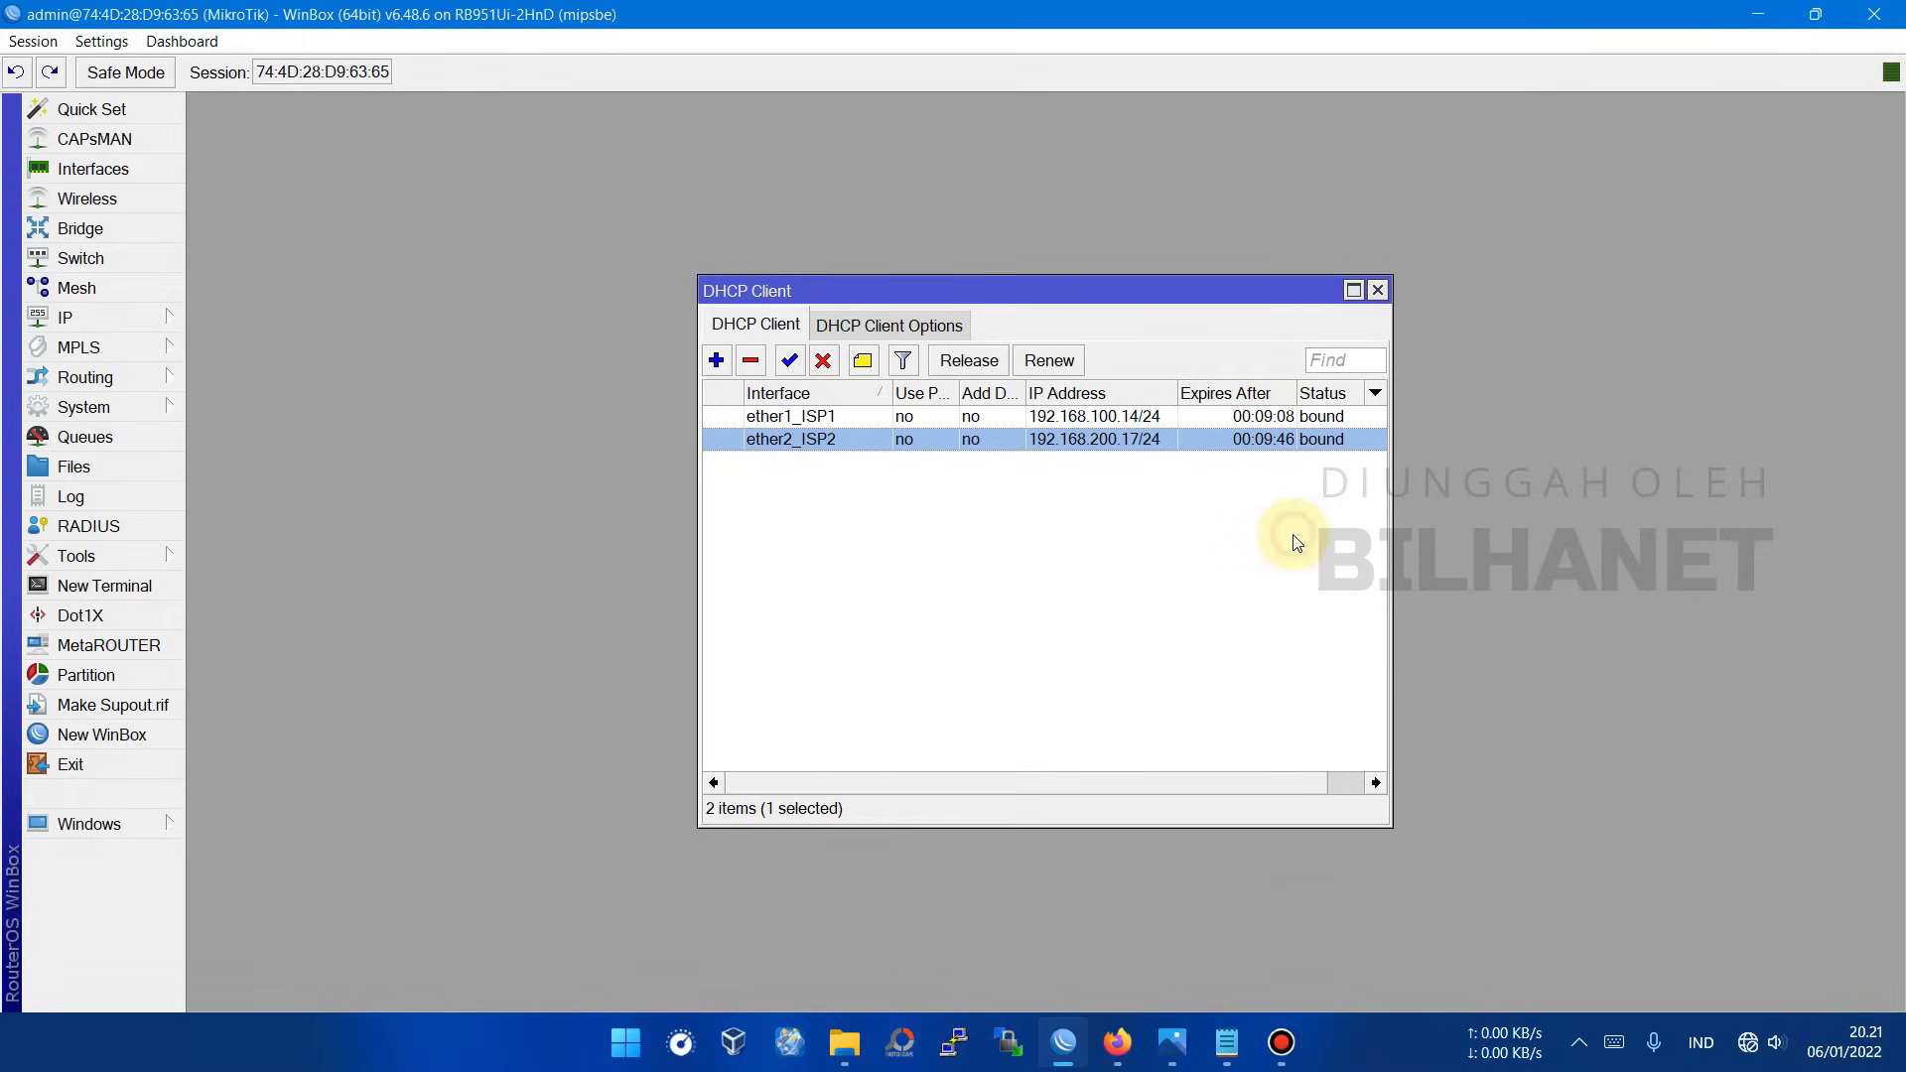
left_click(1377, 290)
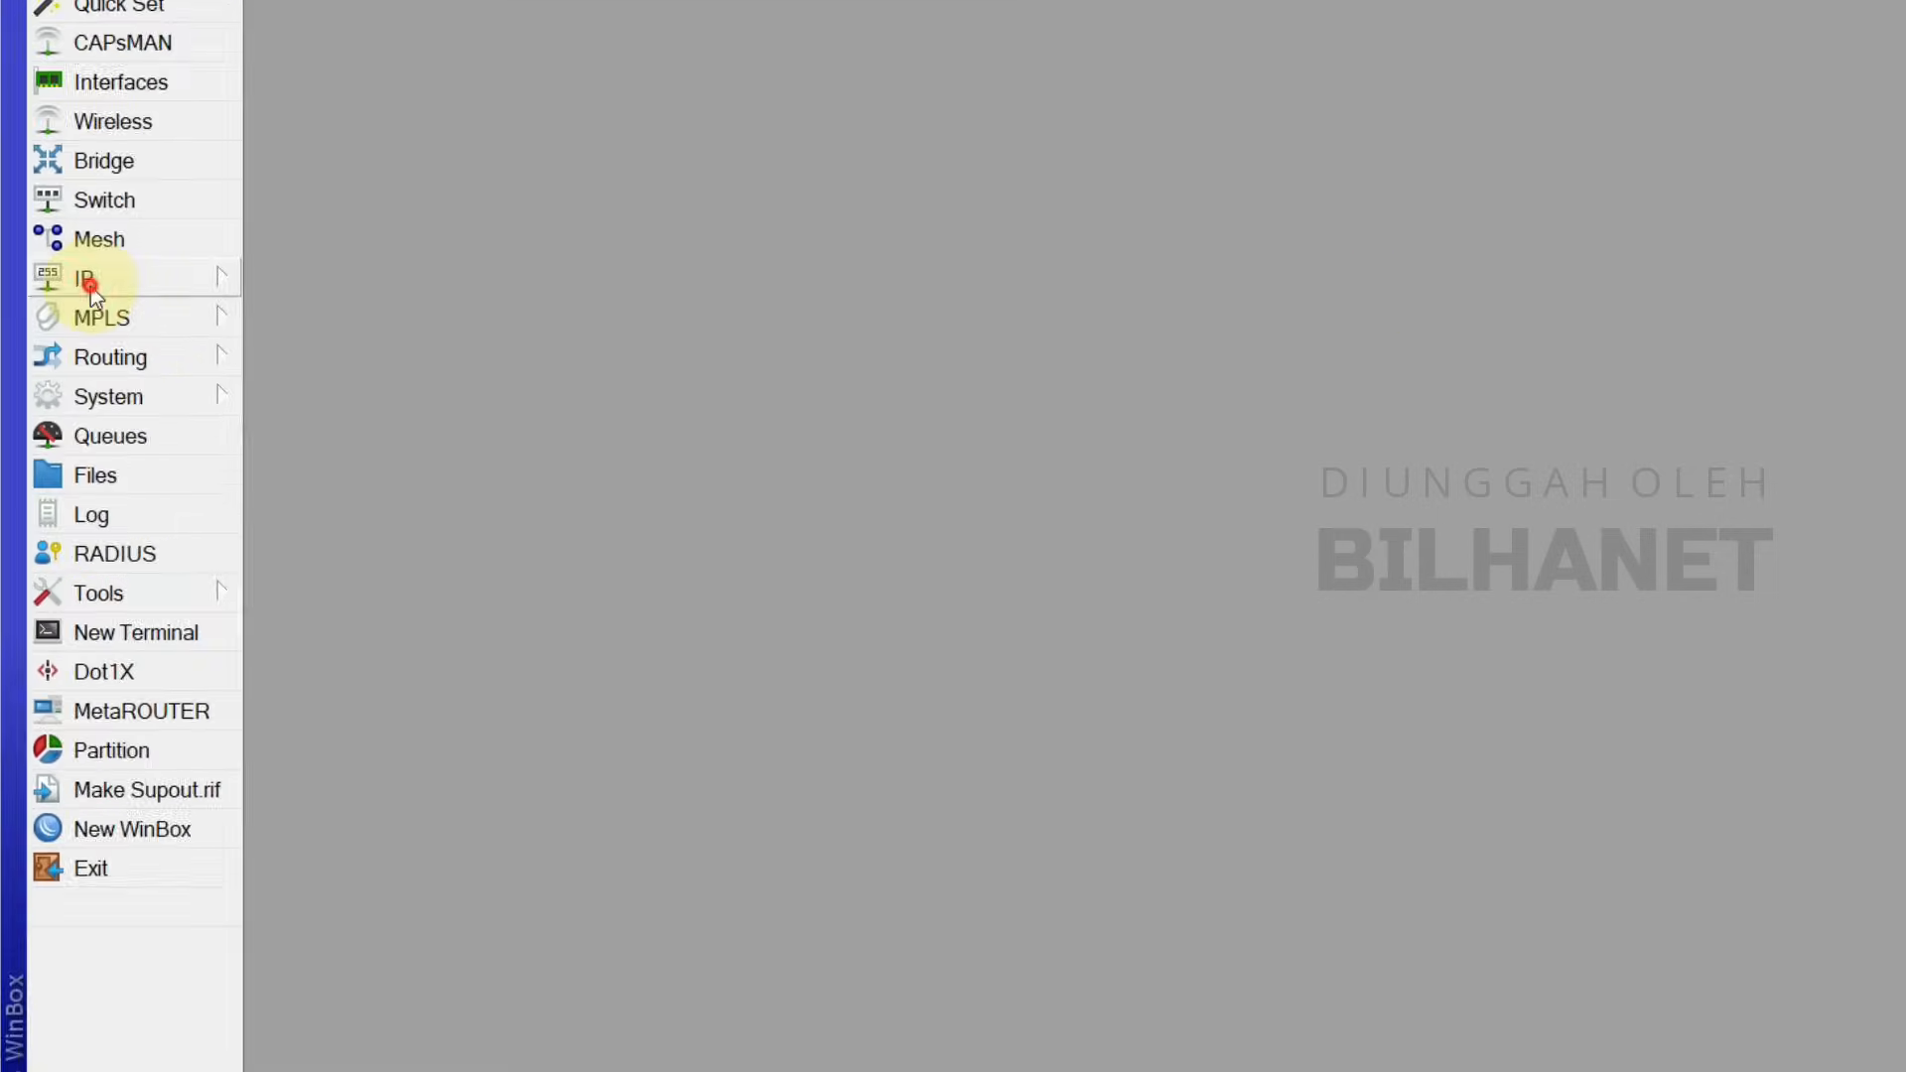
Step: In IP > DNS, enter servers 8.8.8.8 and 8.8.4.4, allow remote requests, and save
left_click(90, 286)
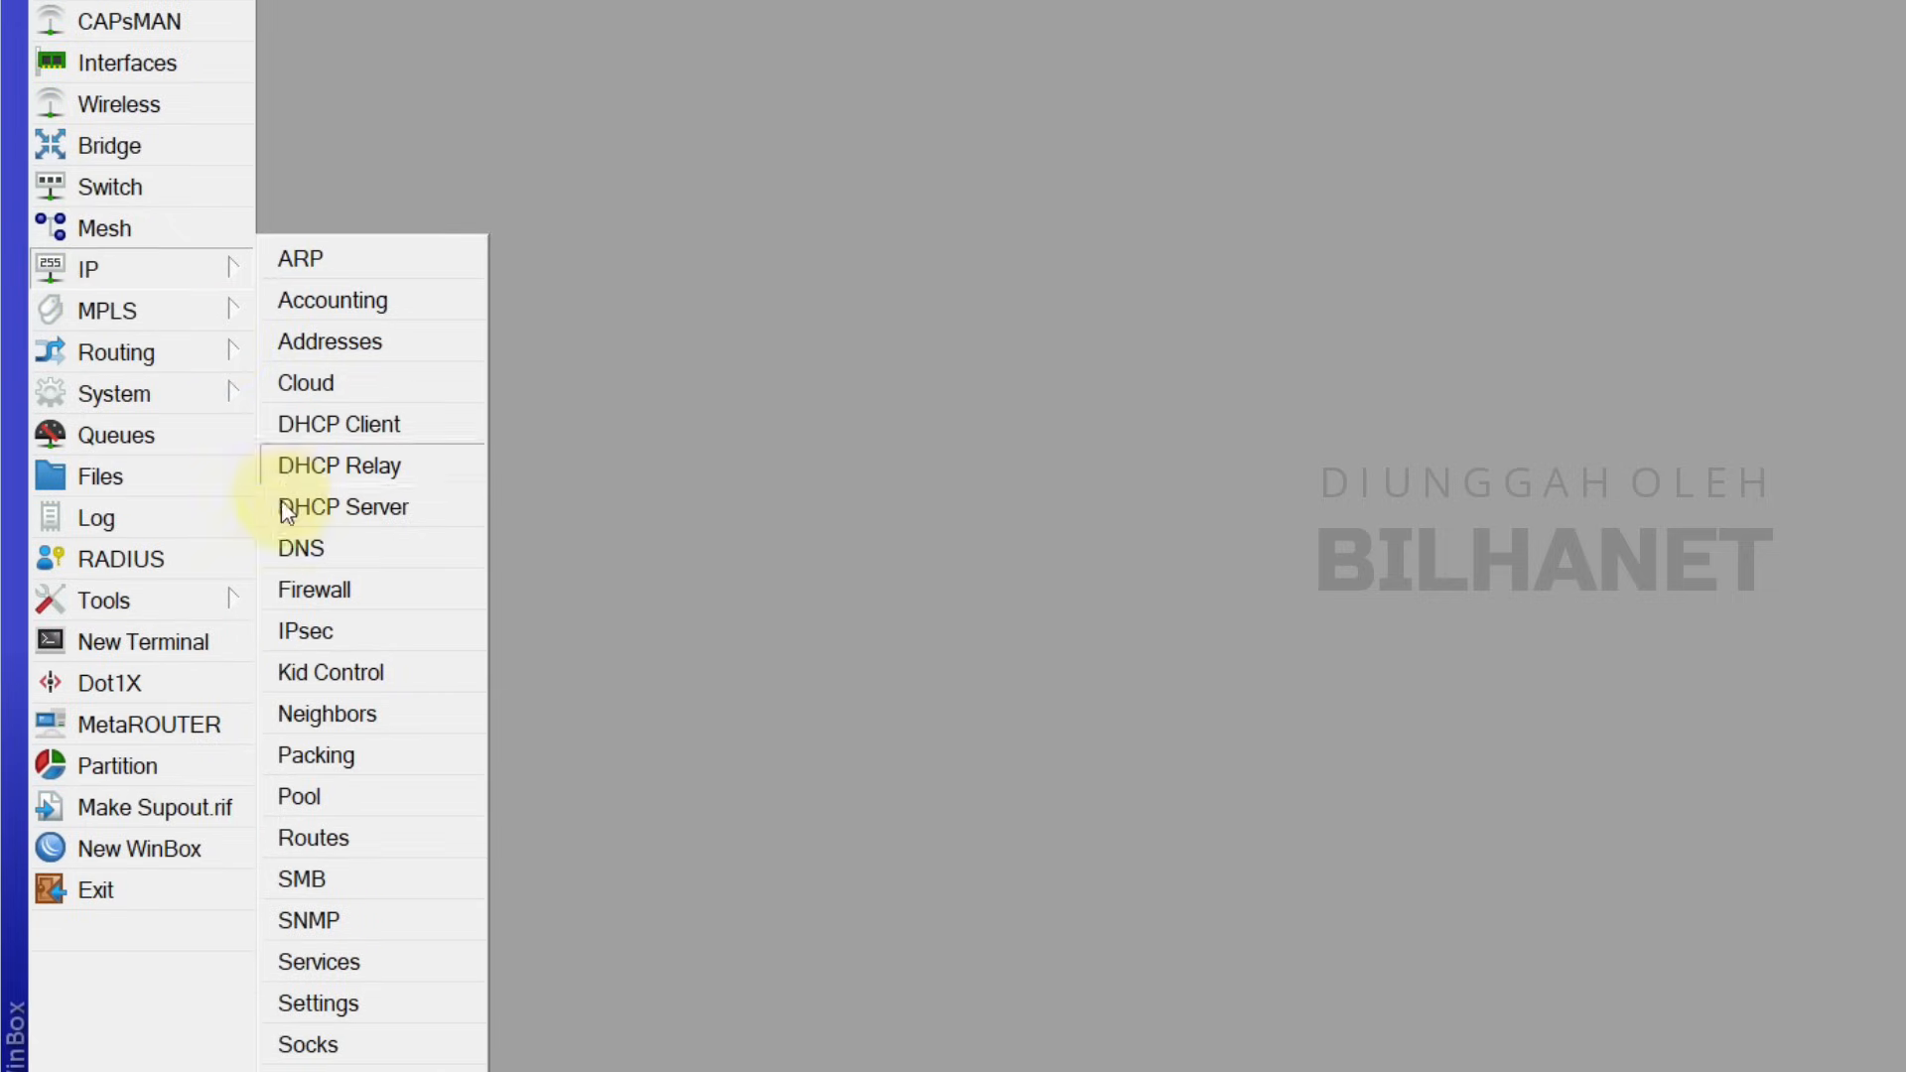
left_click(314, 554)
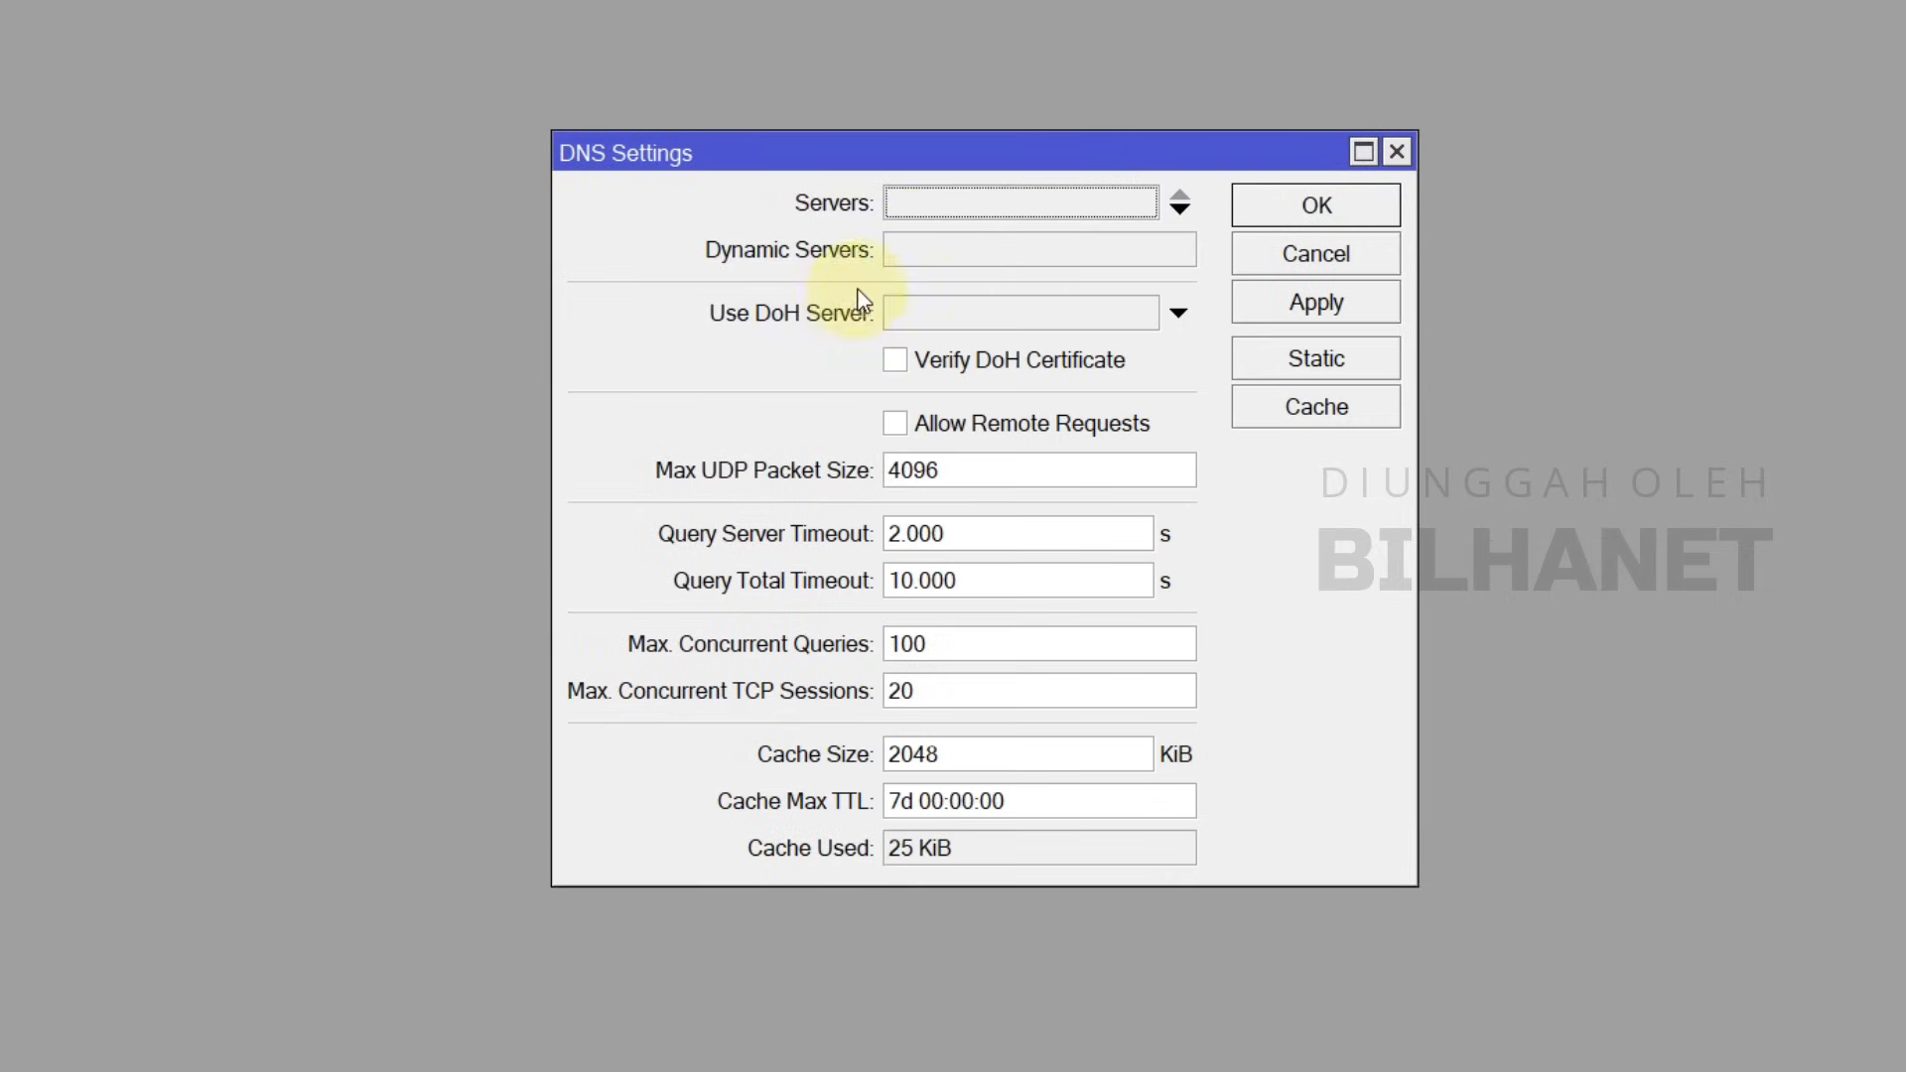
left_click(943, 211)
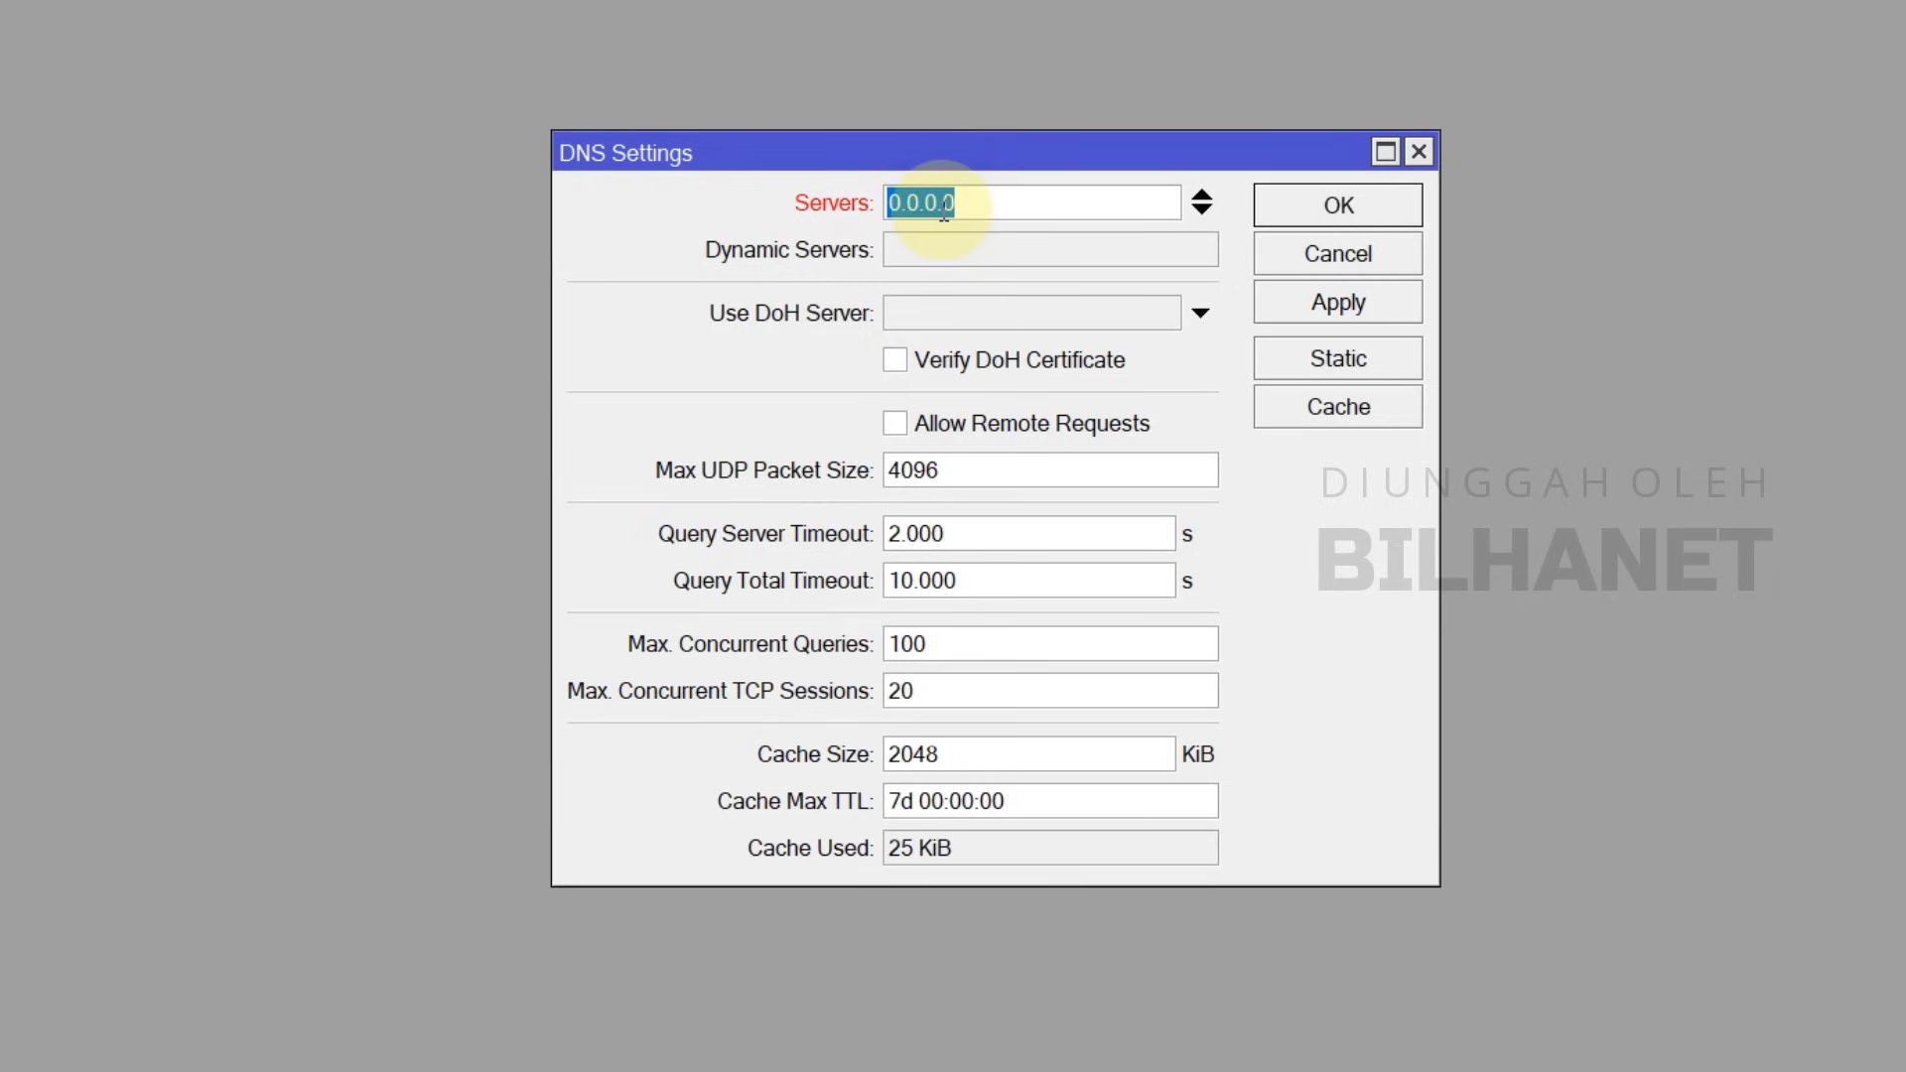
type("8.8.8.8")
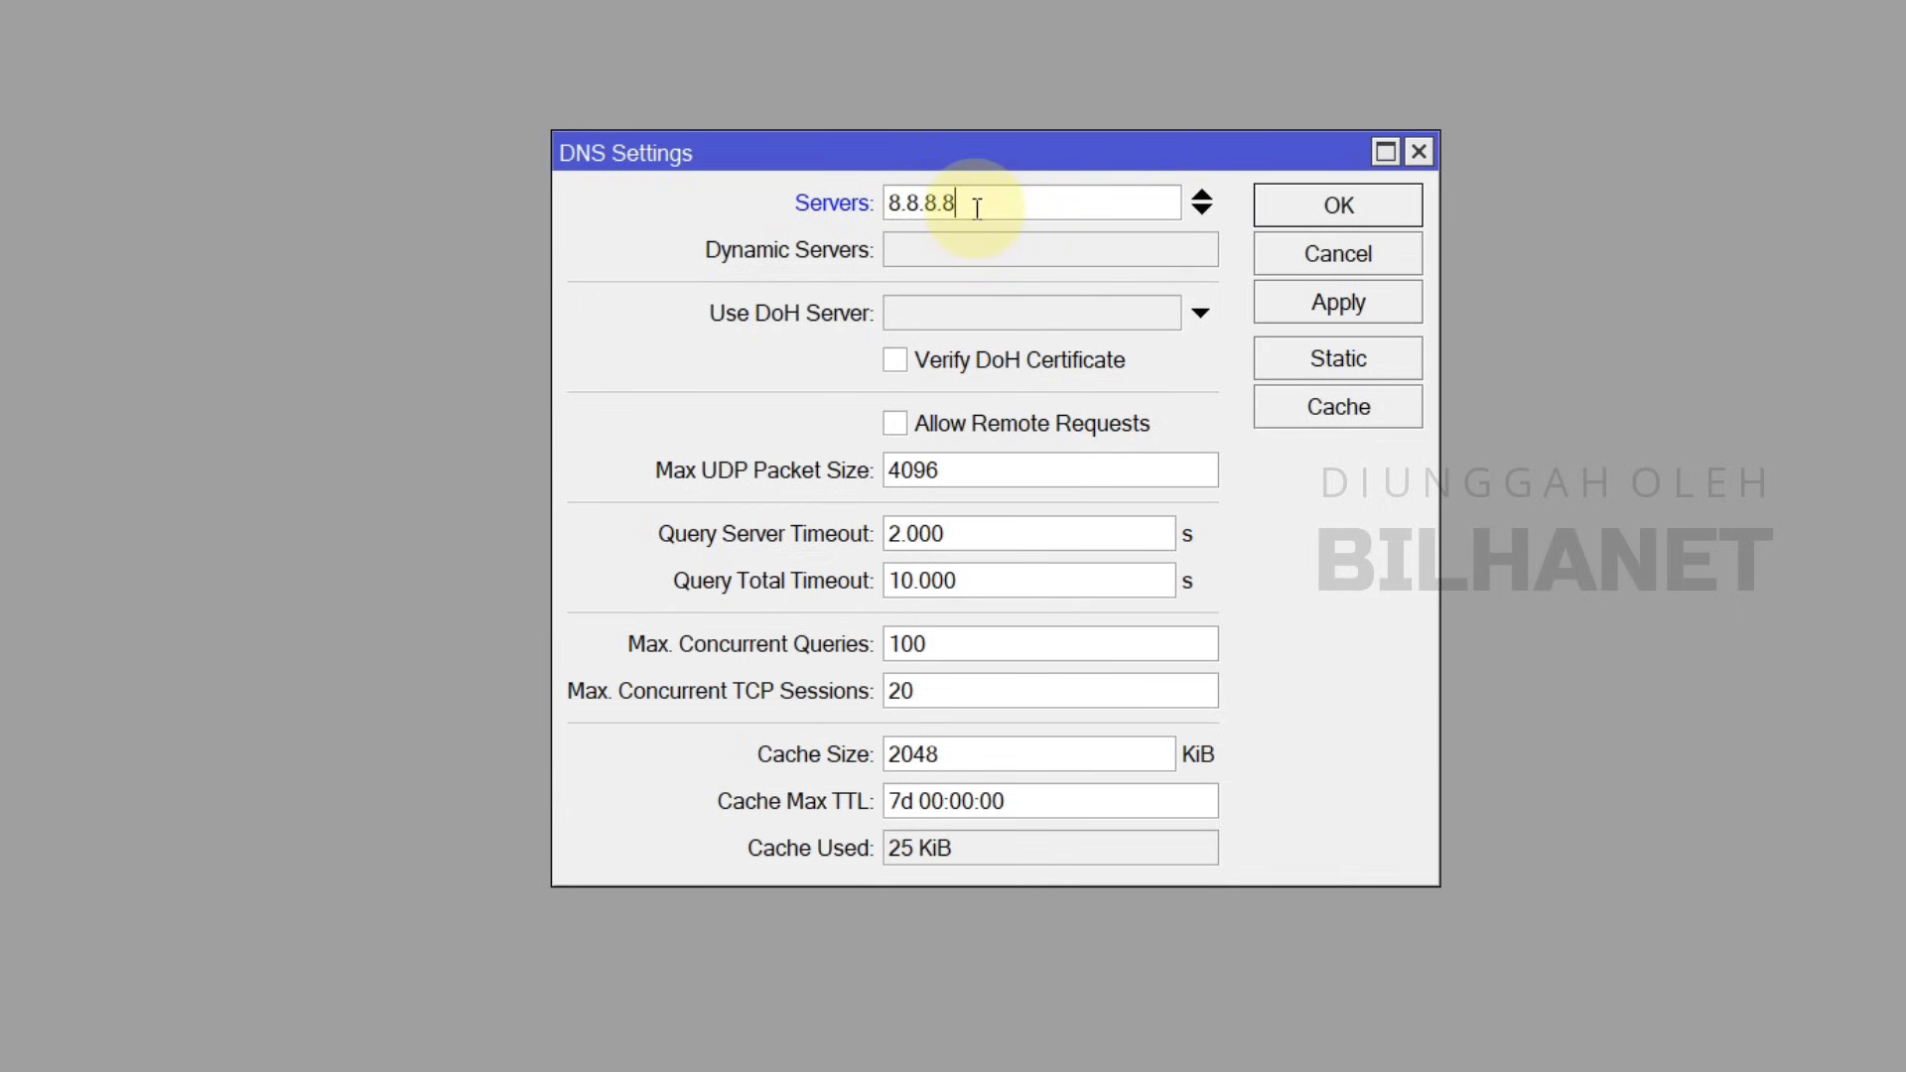
left_click(1202, 210)
type("8.8.4.4")
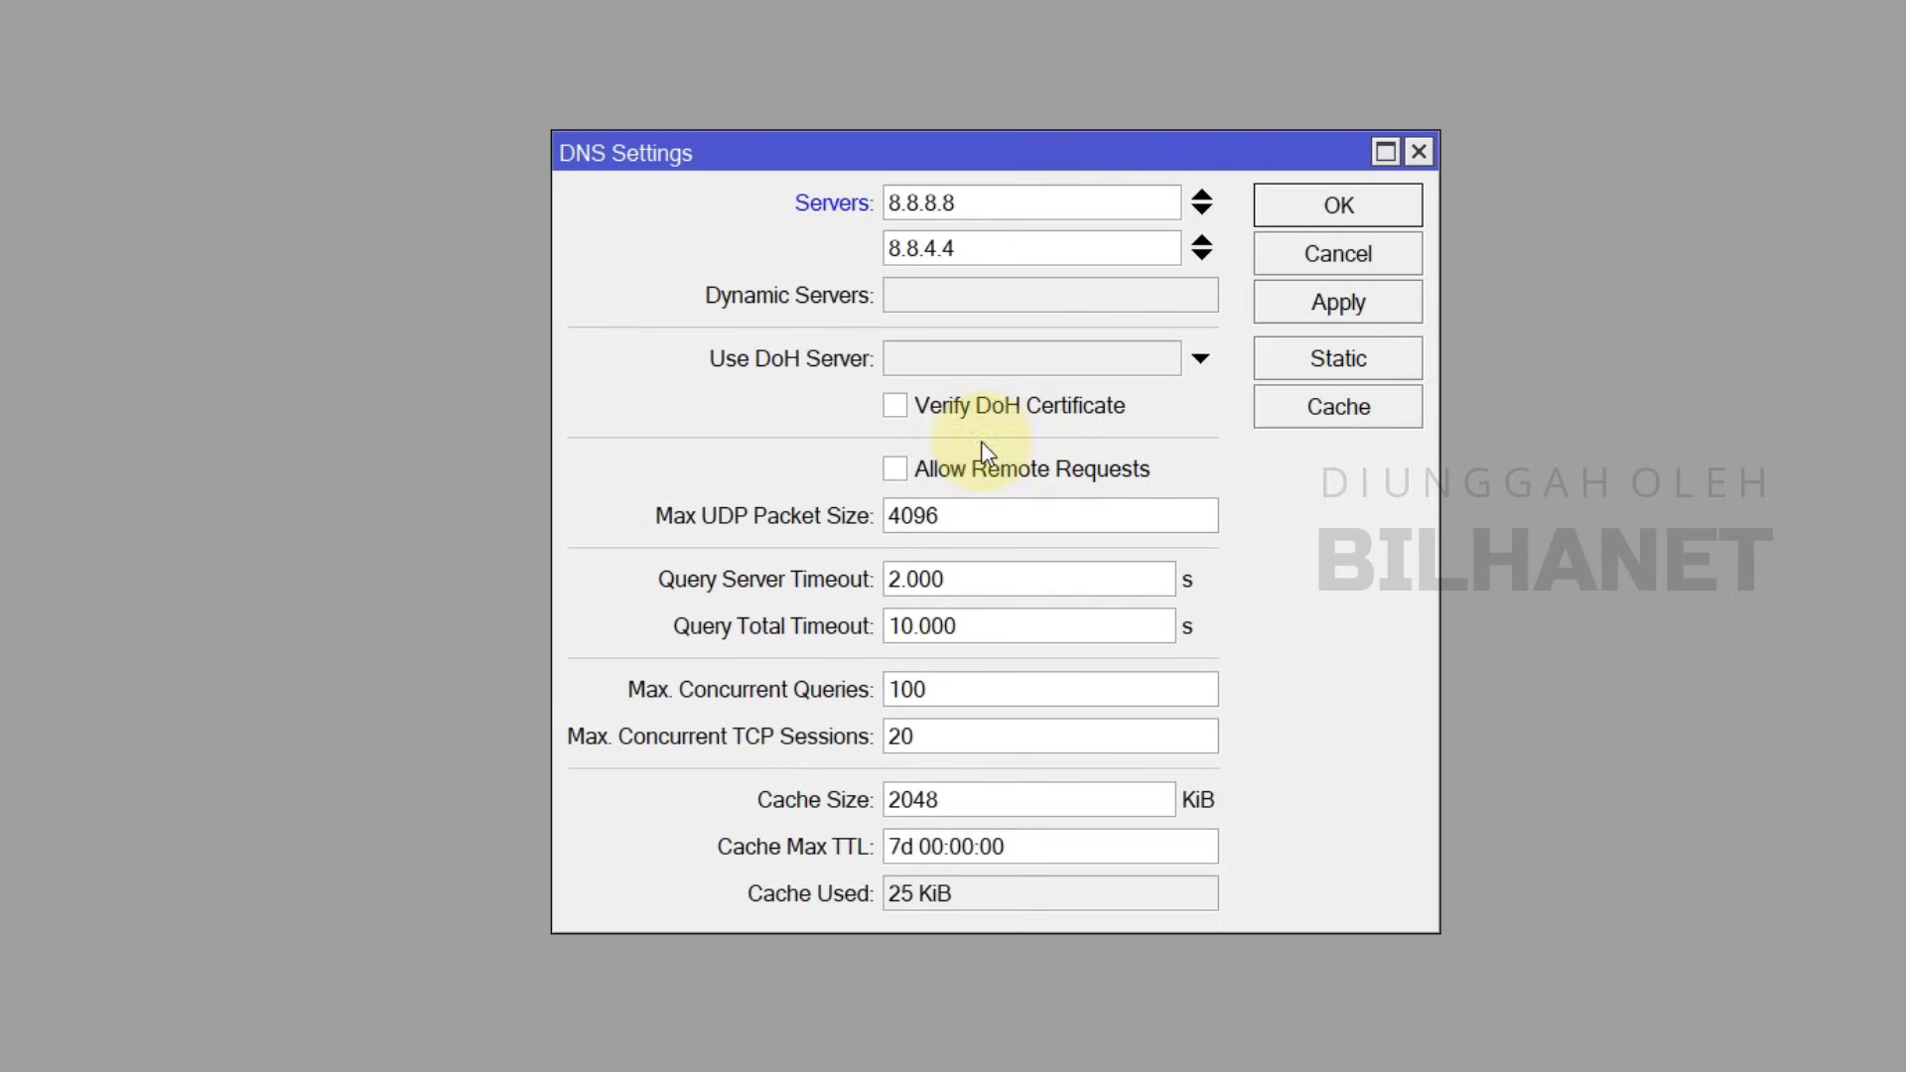
left_click(909, 481)
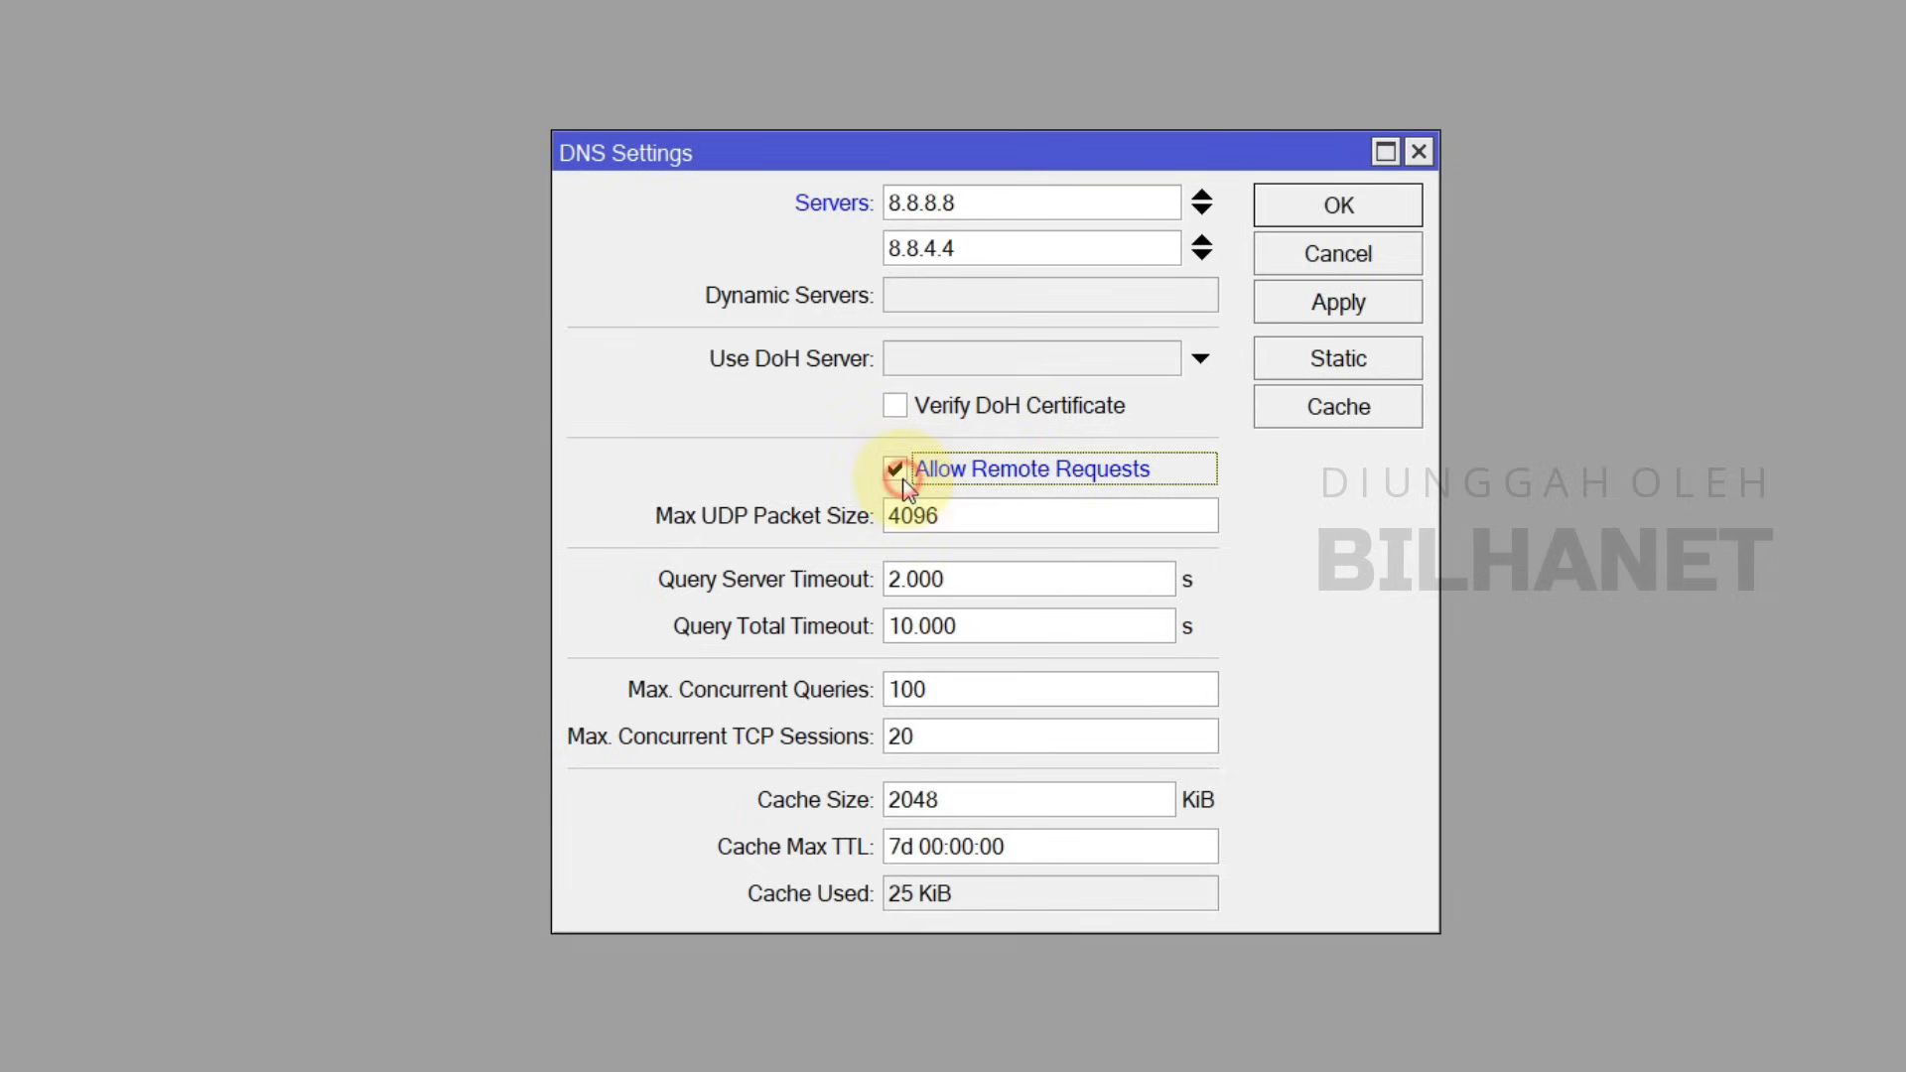
left_click(1400, 296)
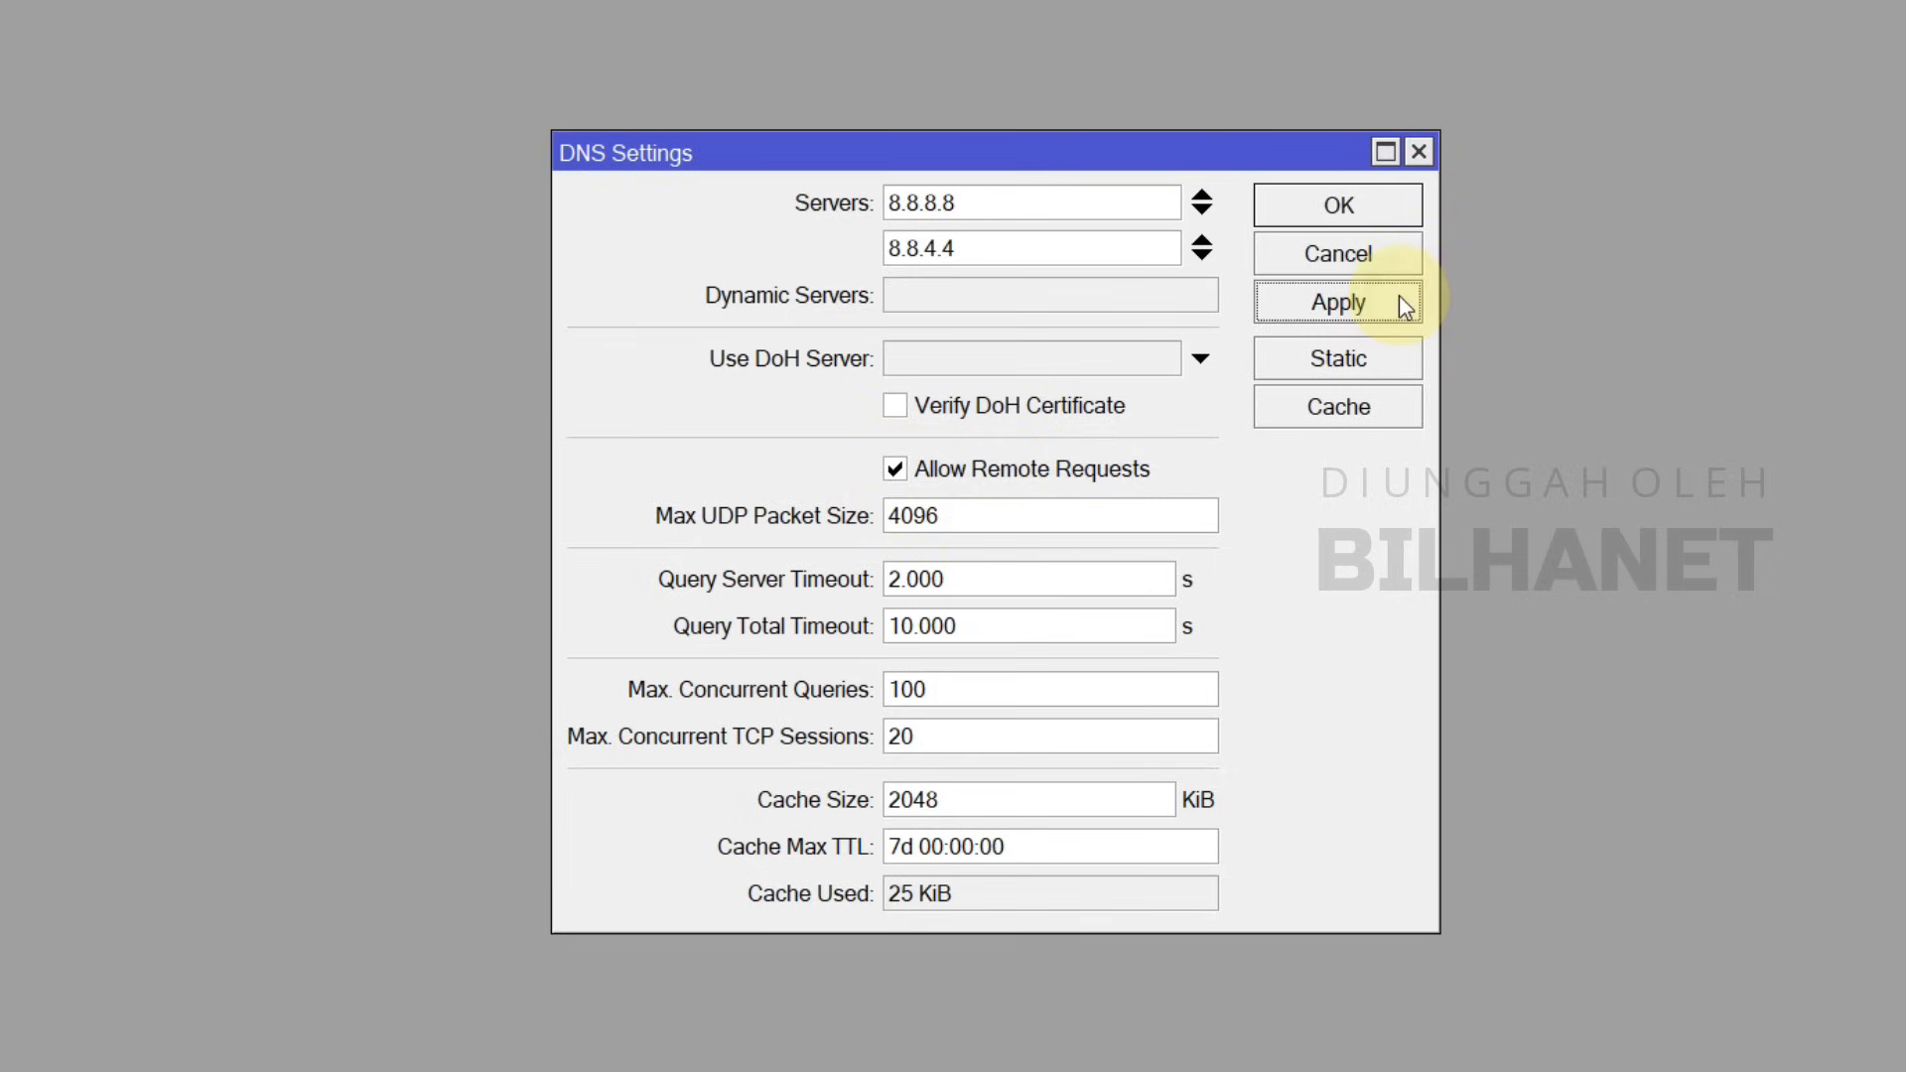
left_click(1346, 211)
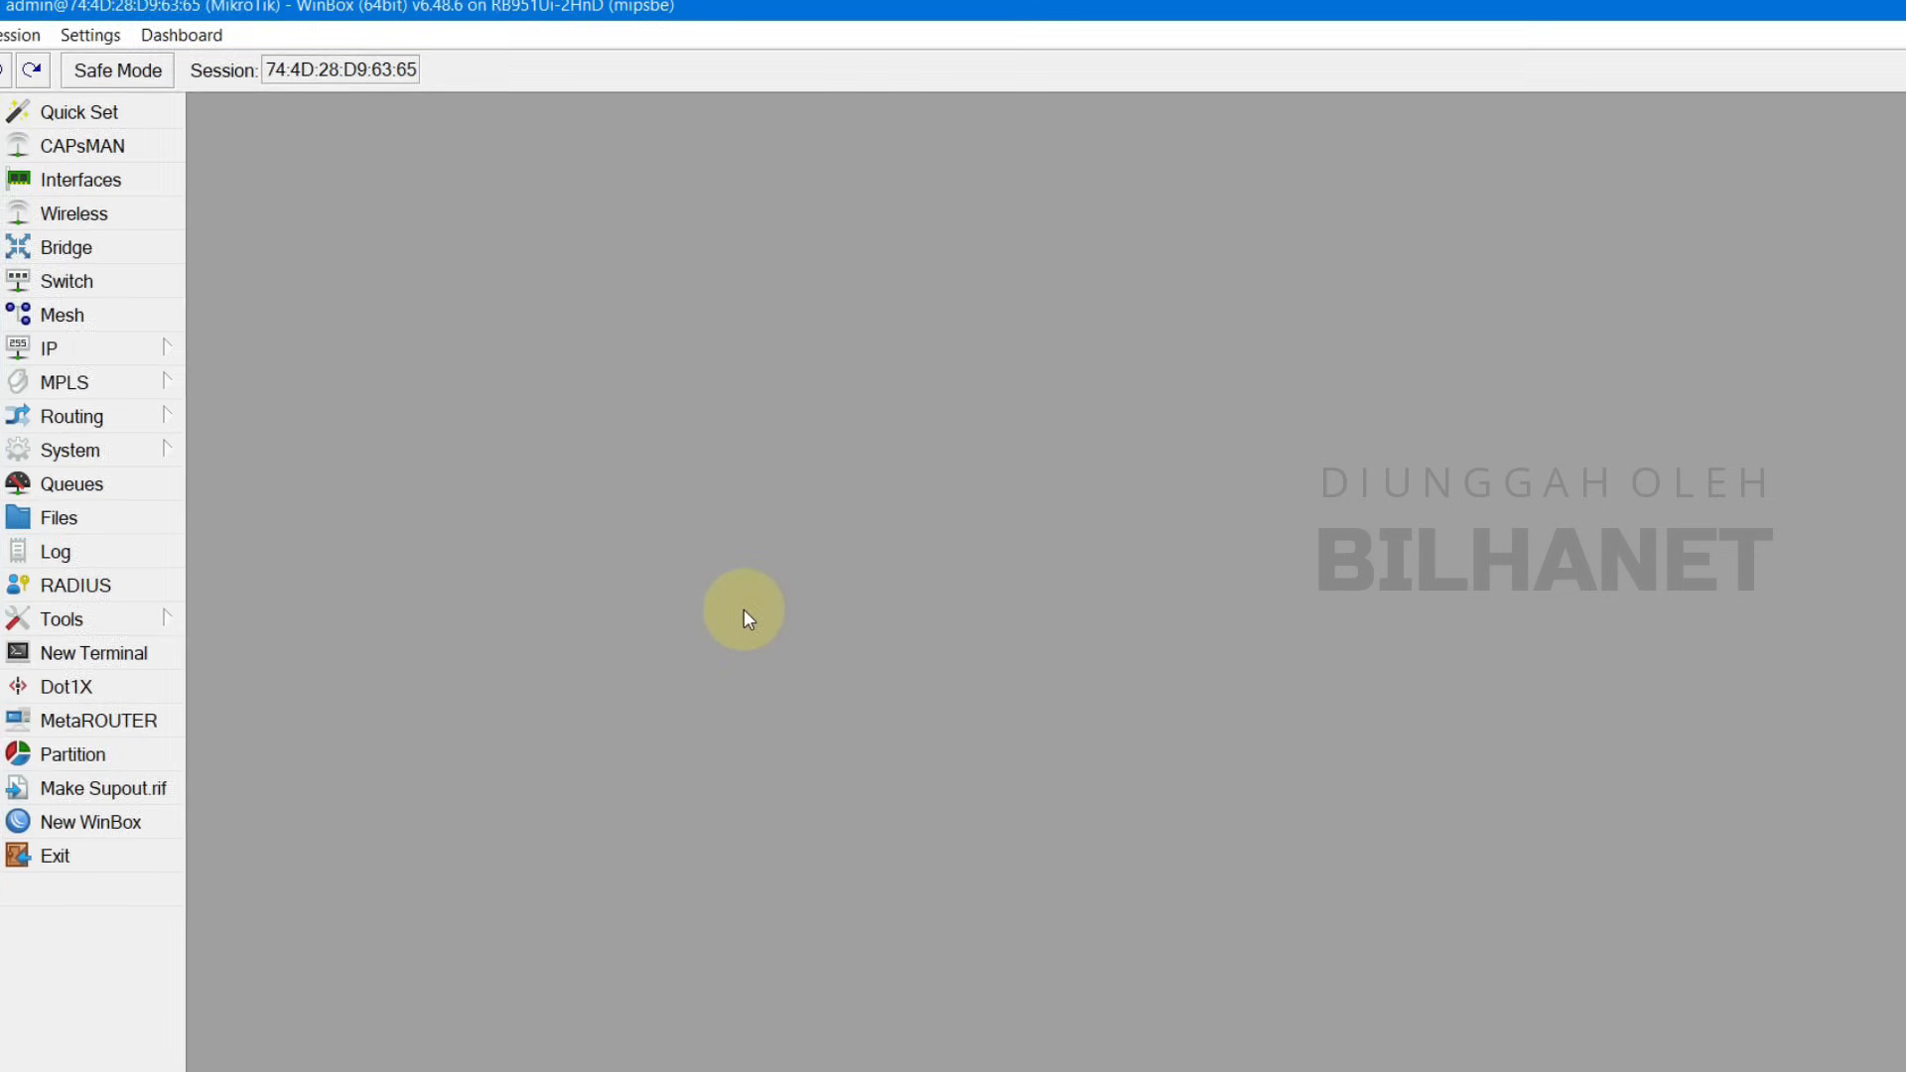
Step: Create a new srcnat NAT rule matching out-interface ether1_ISP1
left_click(104, 365)
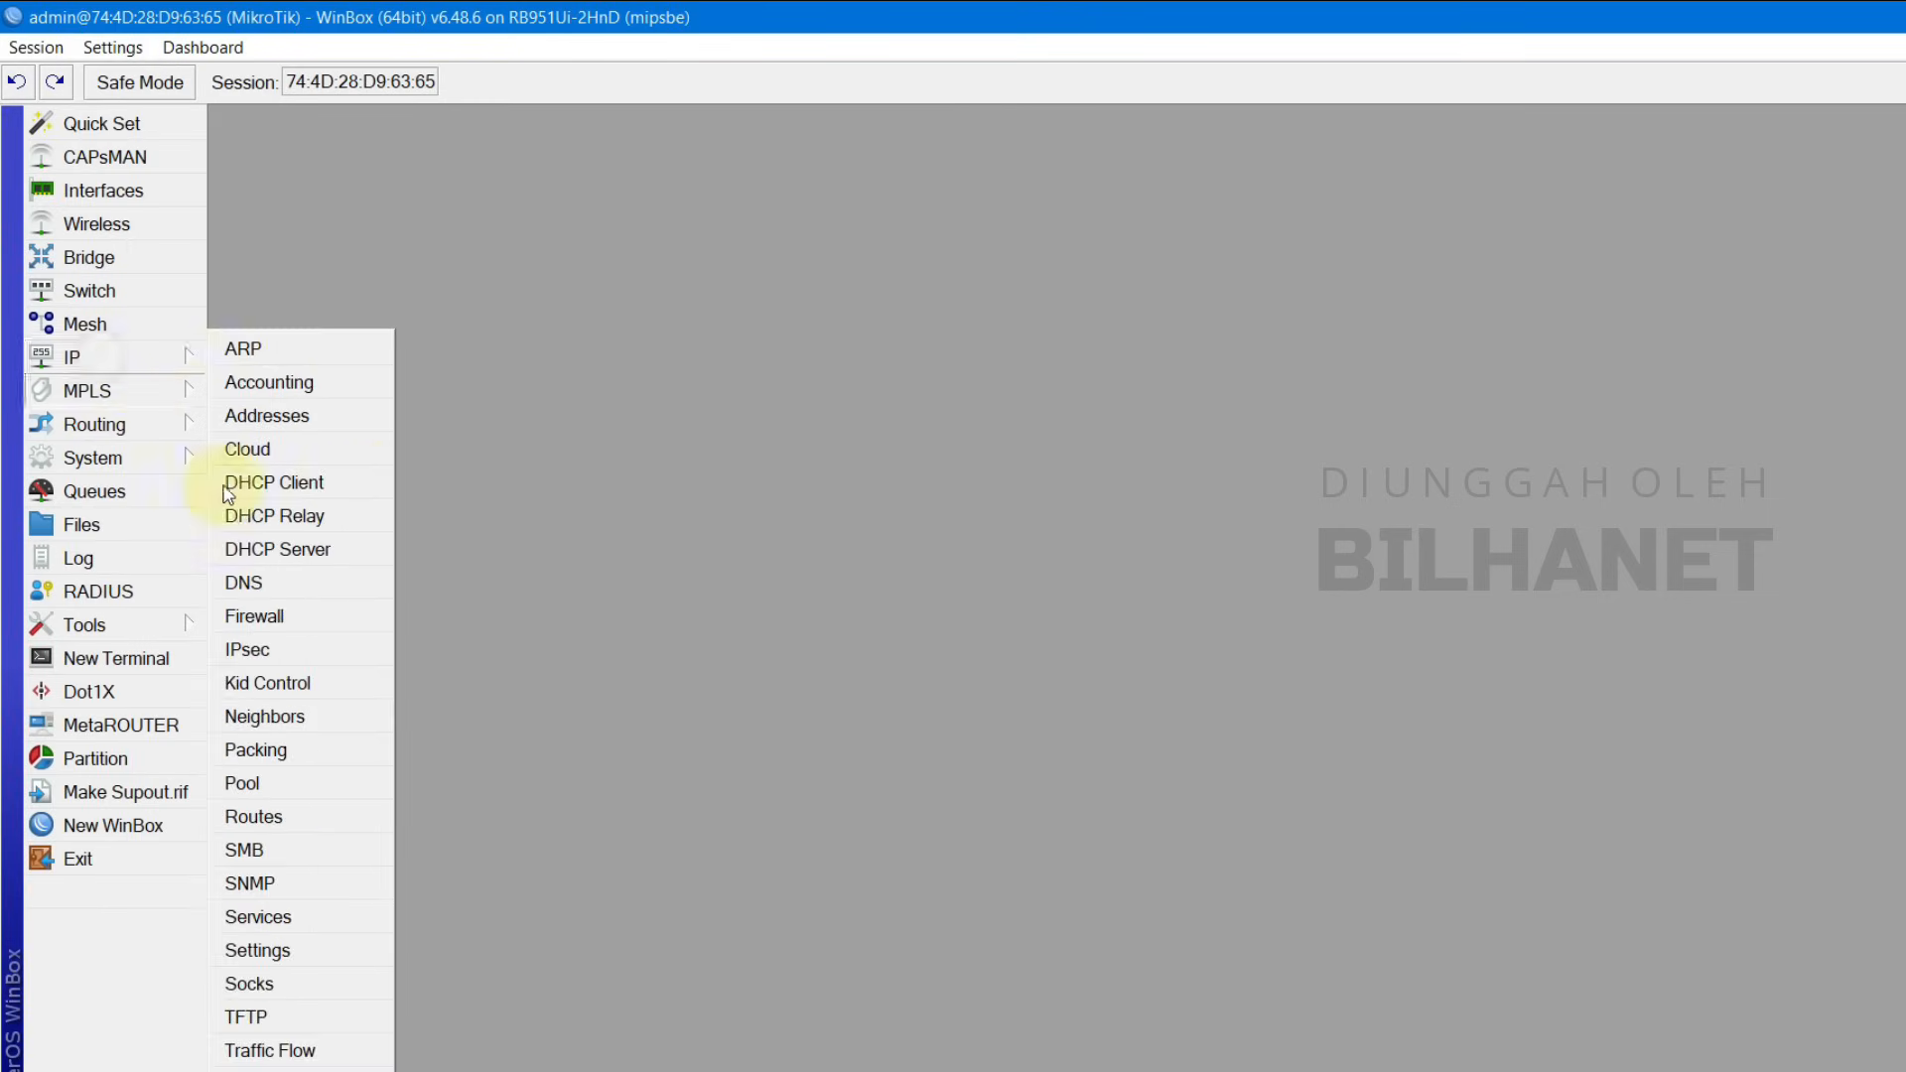
left_click(247, 617)
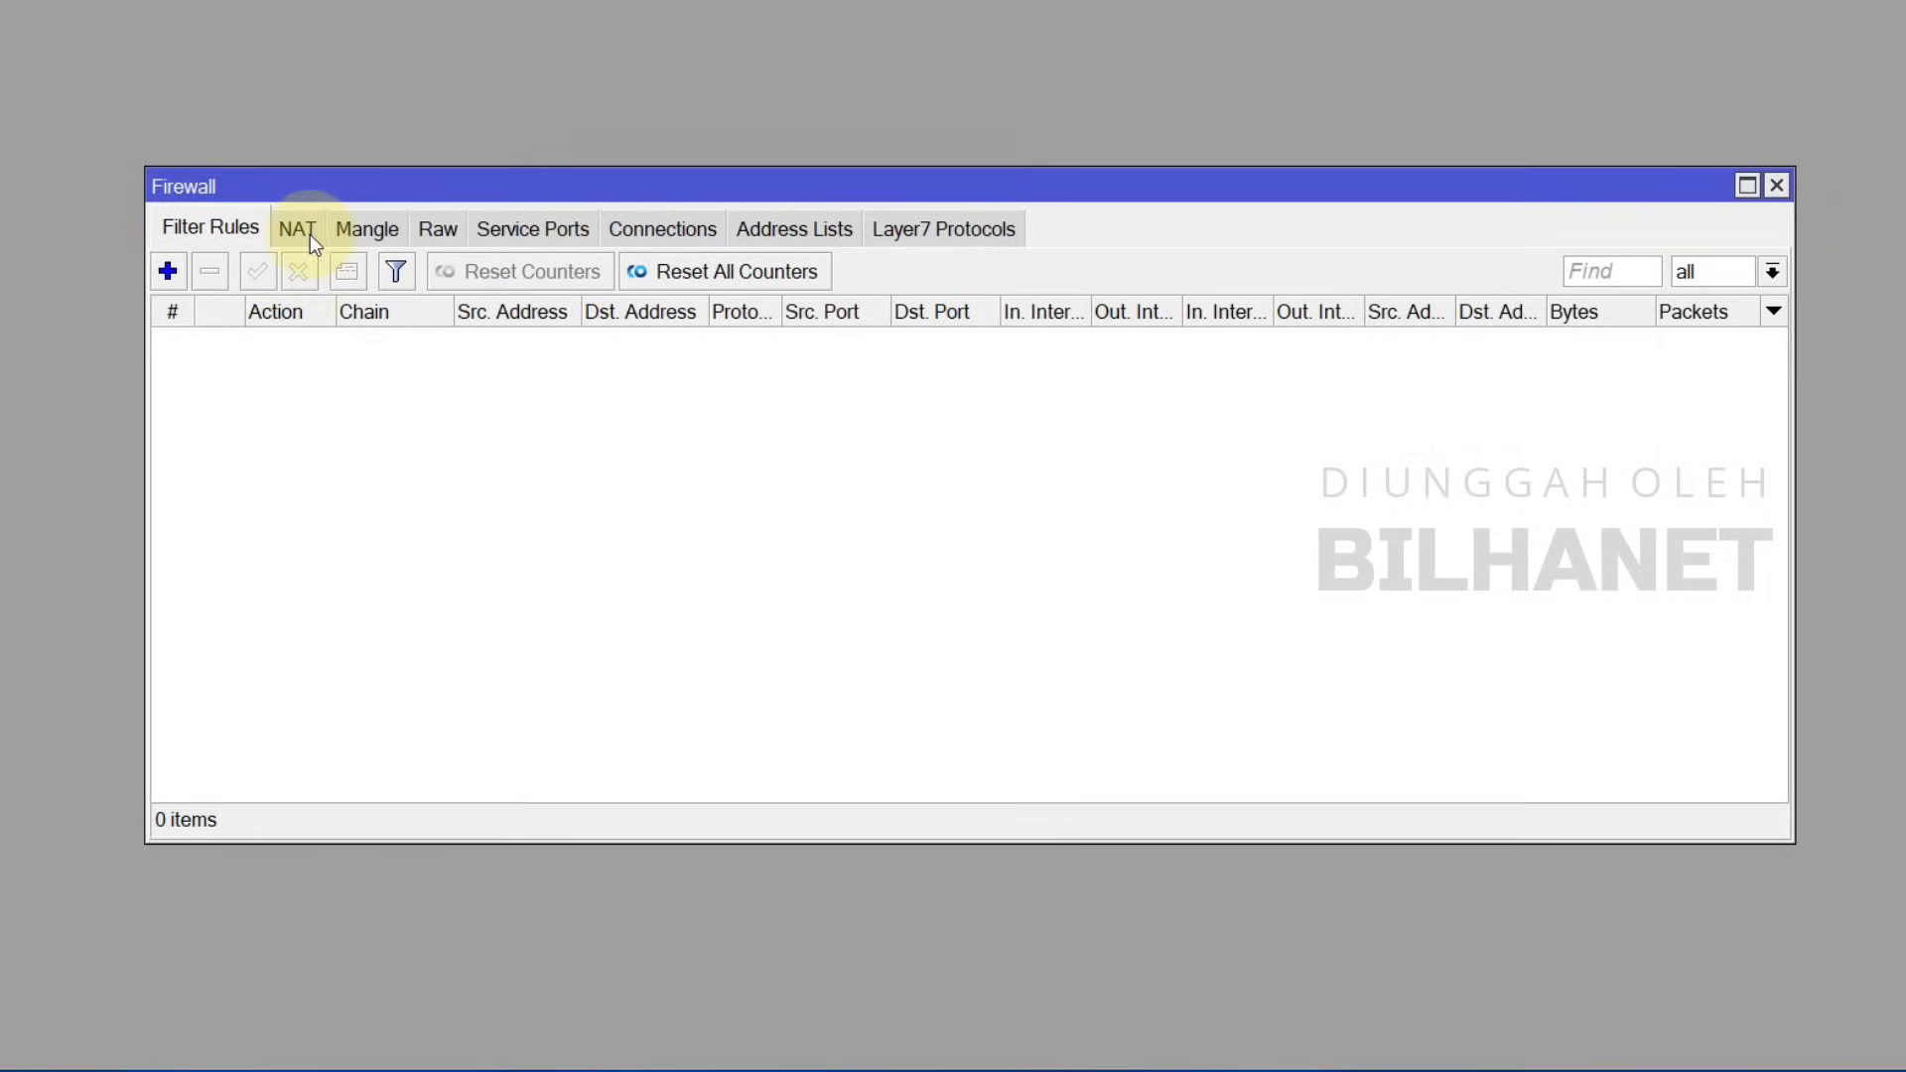
left_click(299, 230)
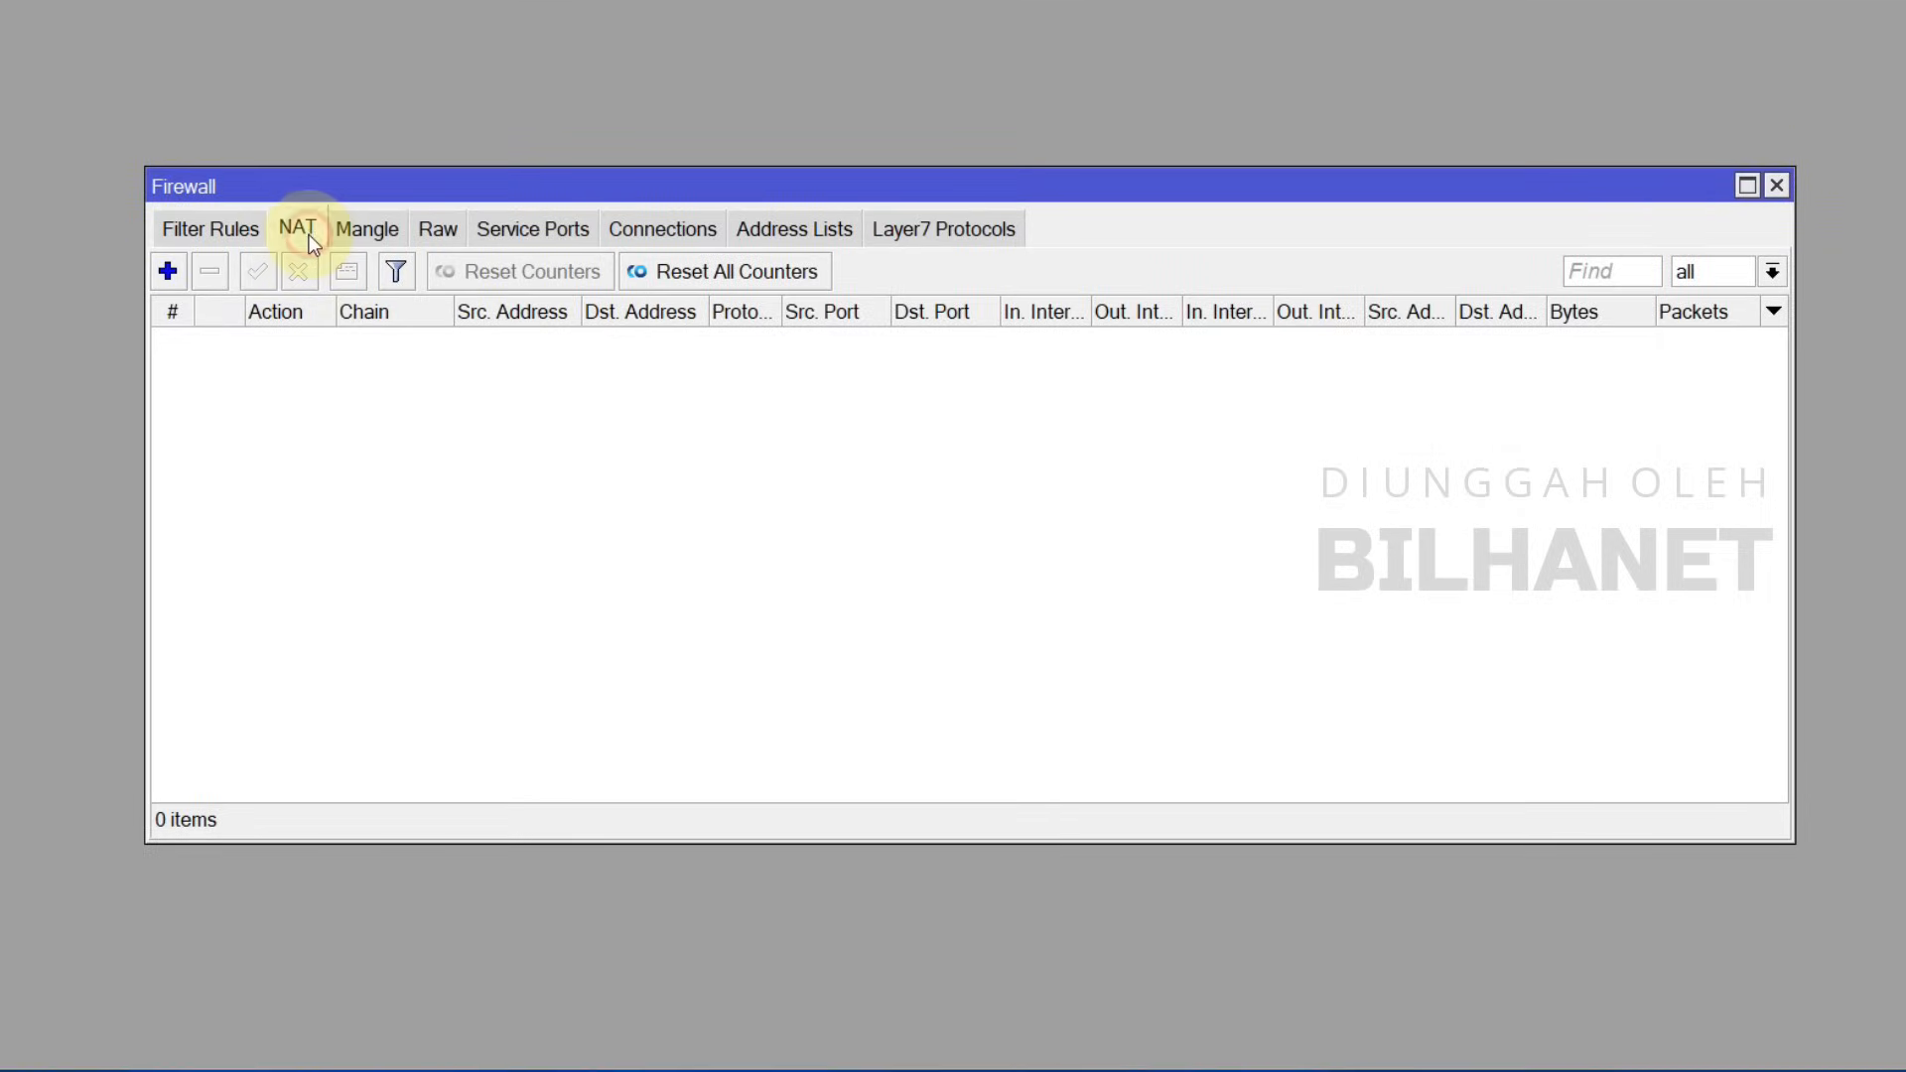
left_click(168, 272)
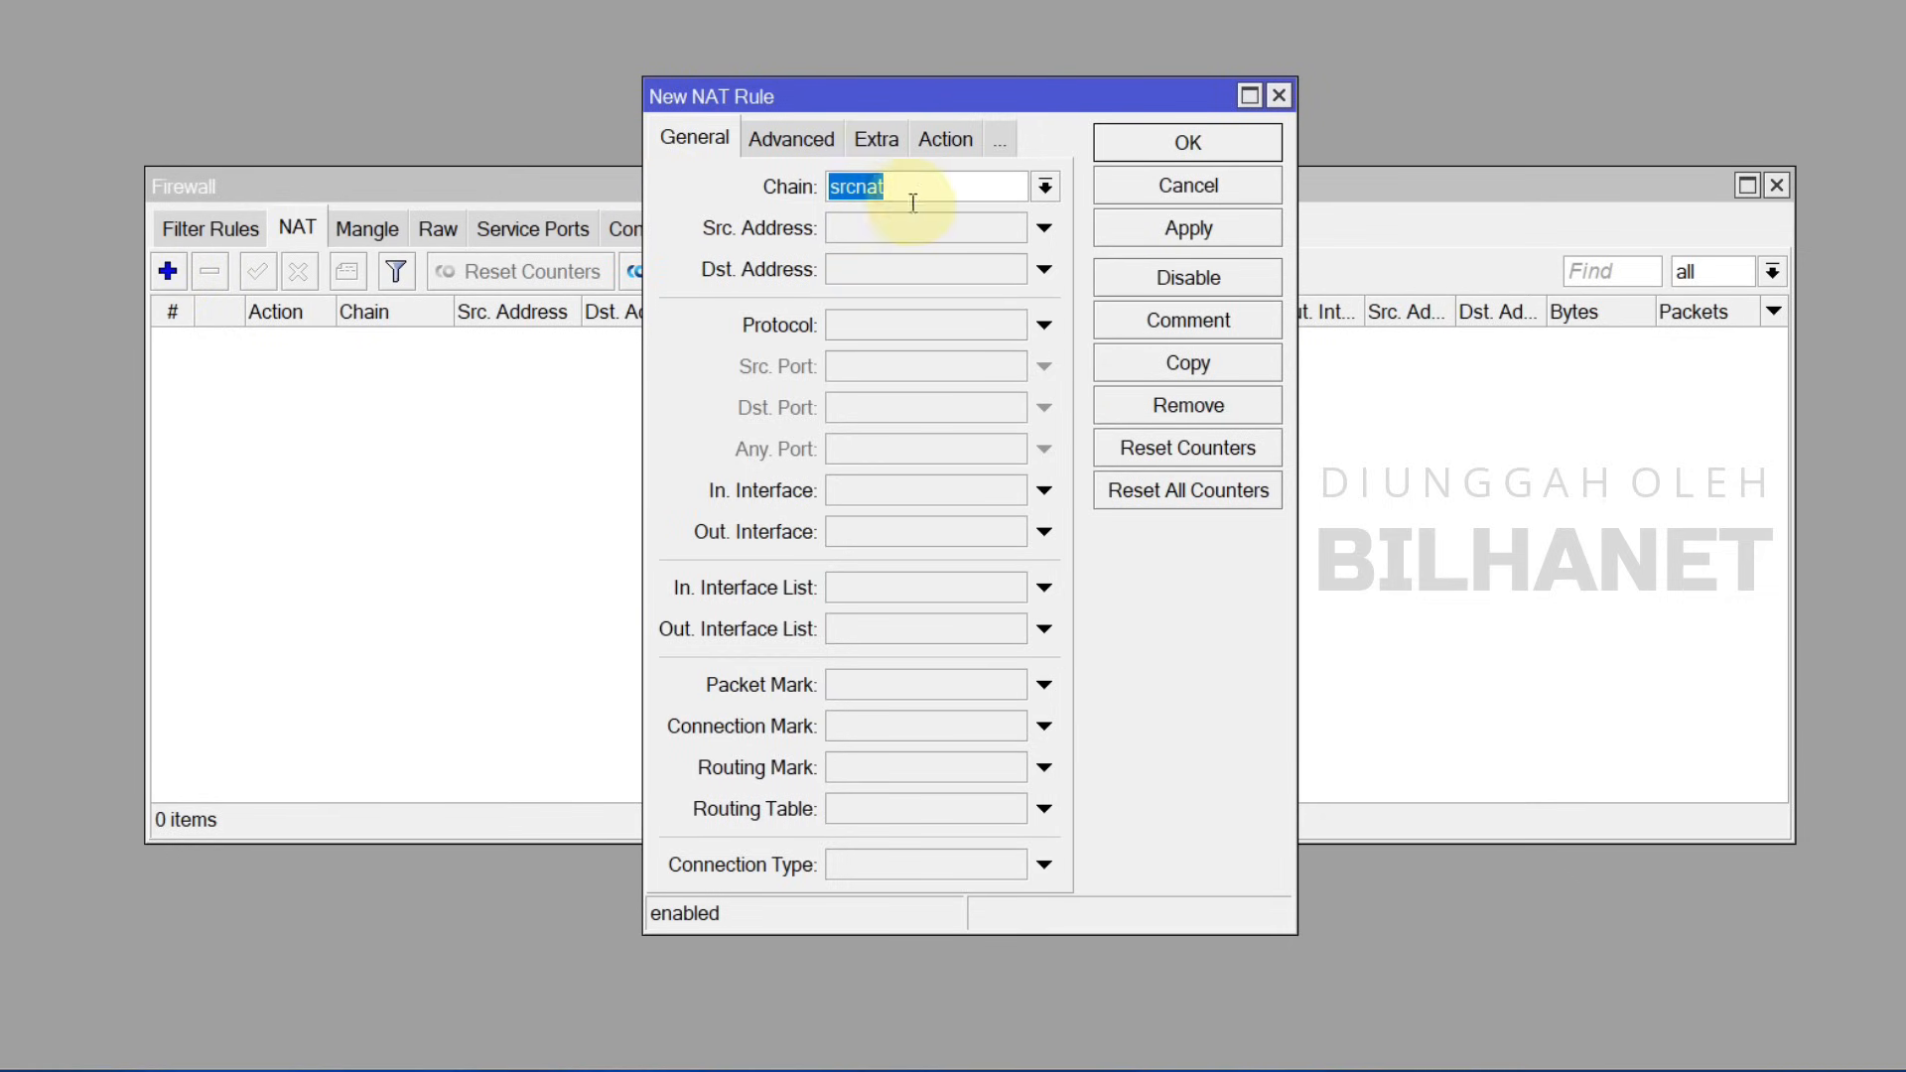
left_click(1044, 188)
left_click(885, 239)
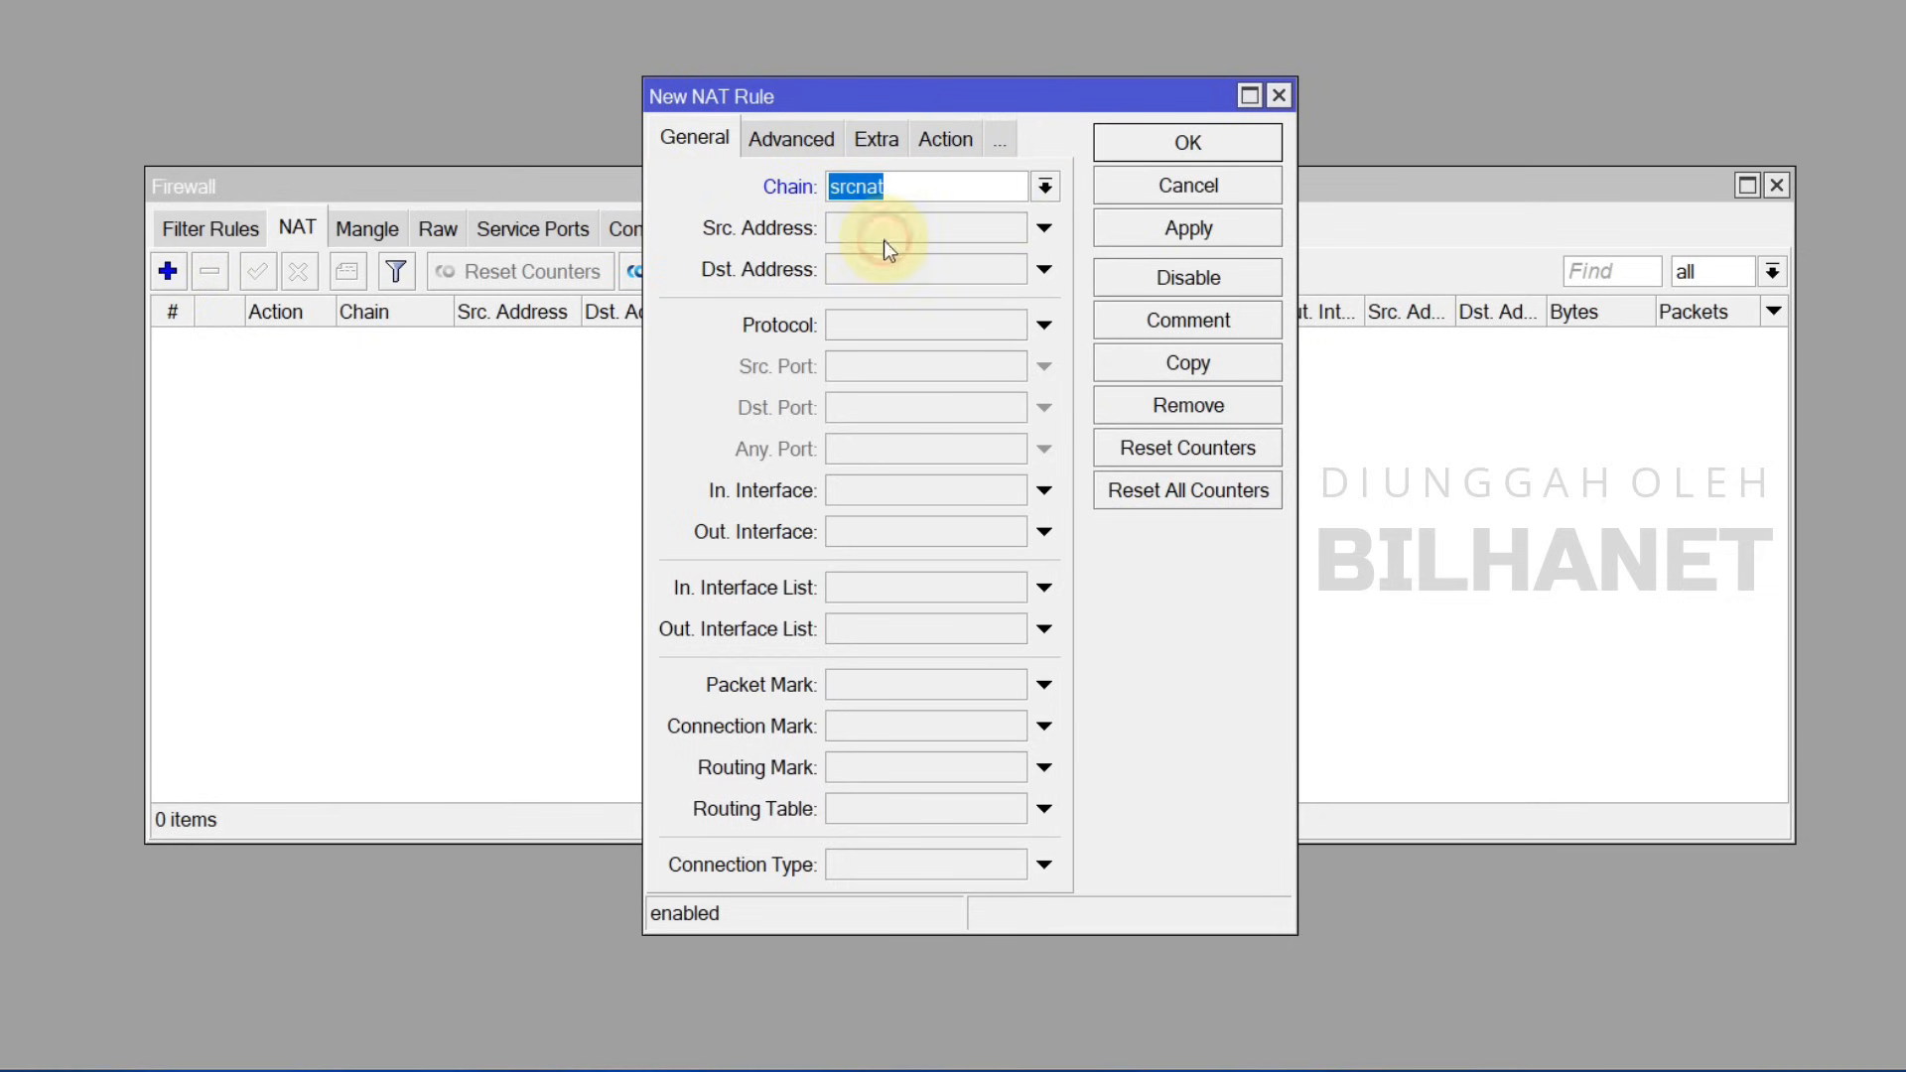
left_click(1044, 532)
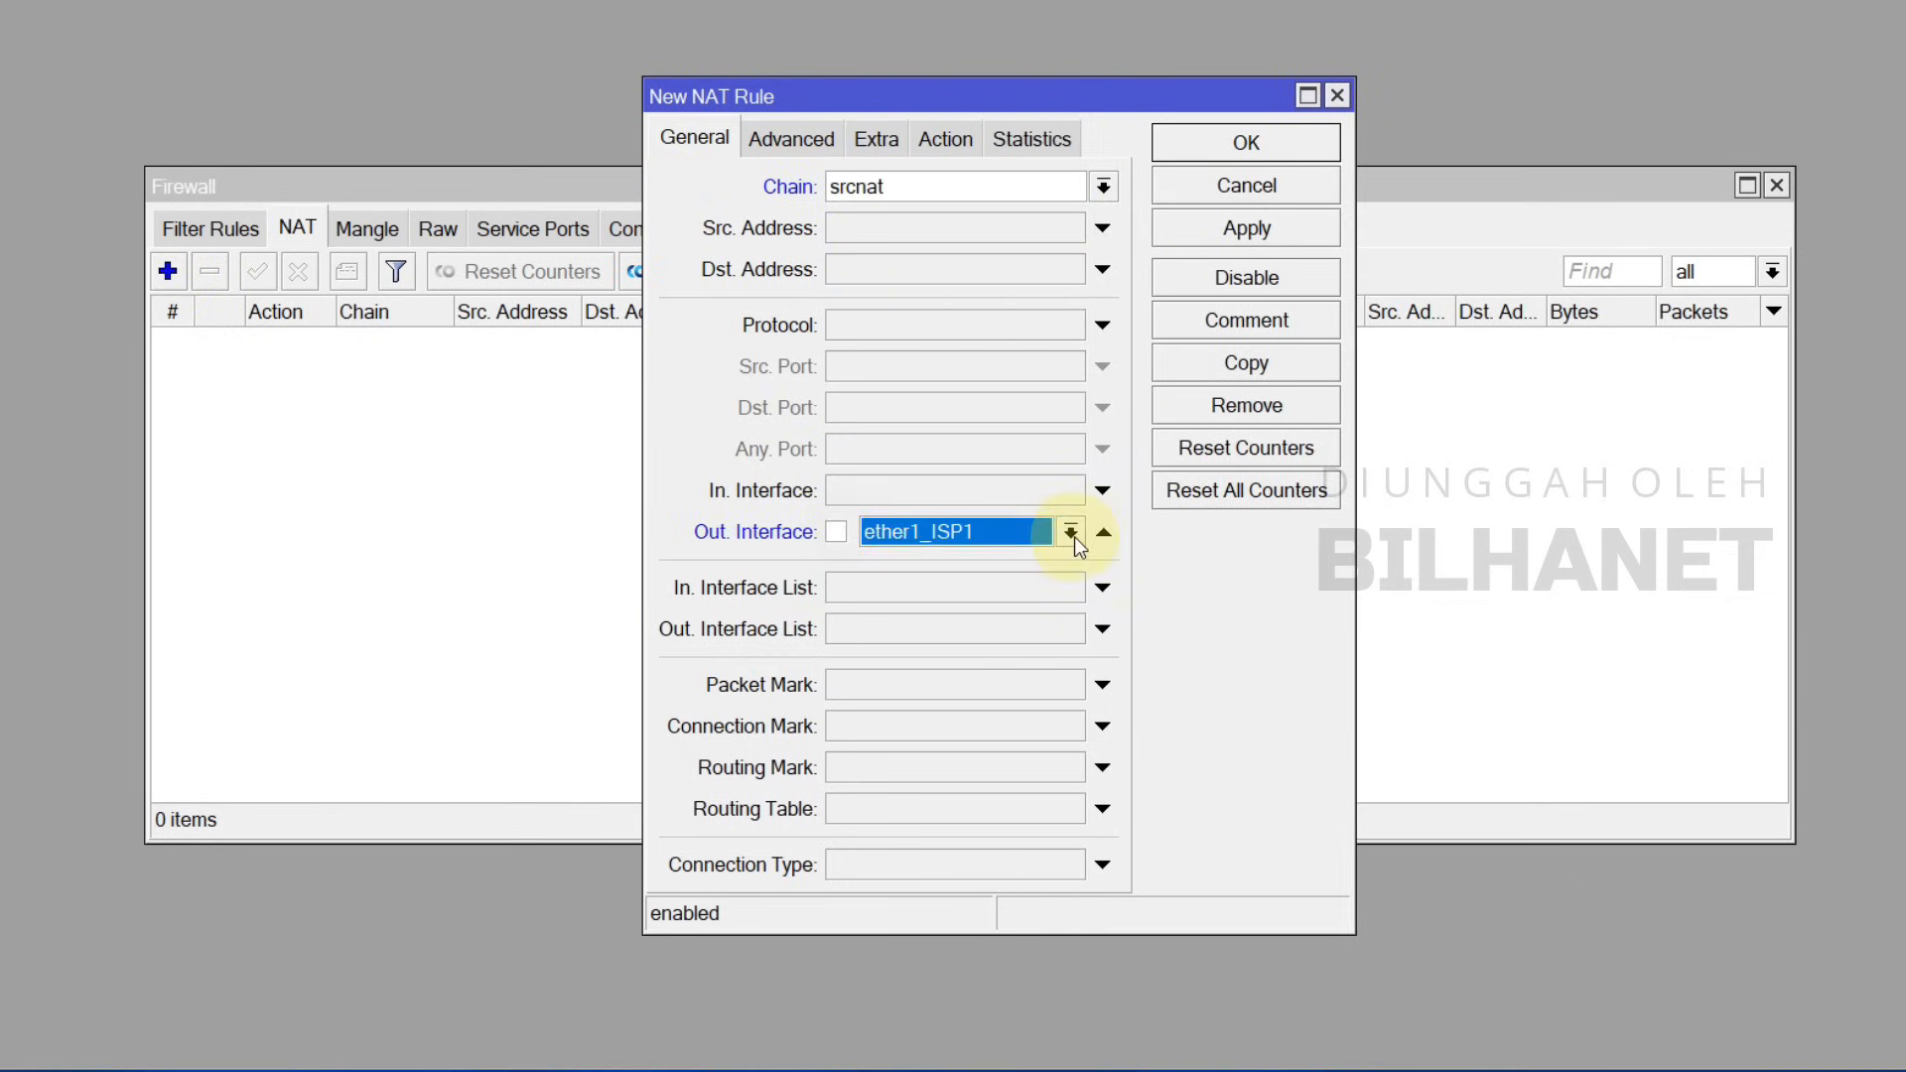
left_click(1070, 532)
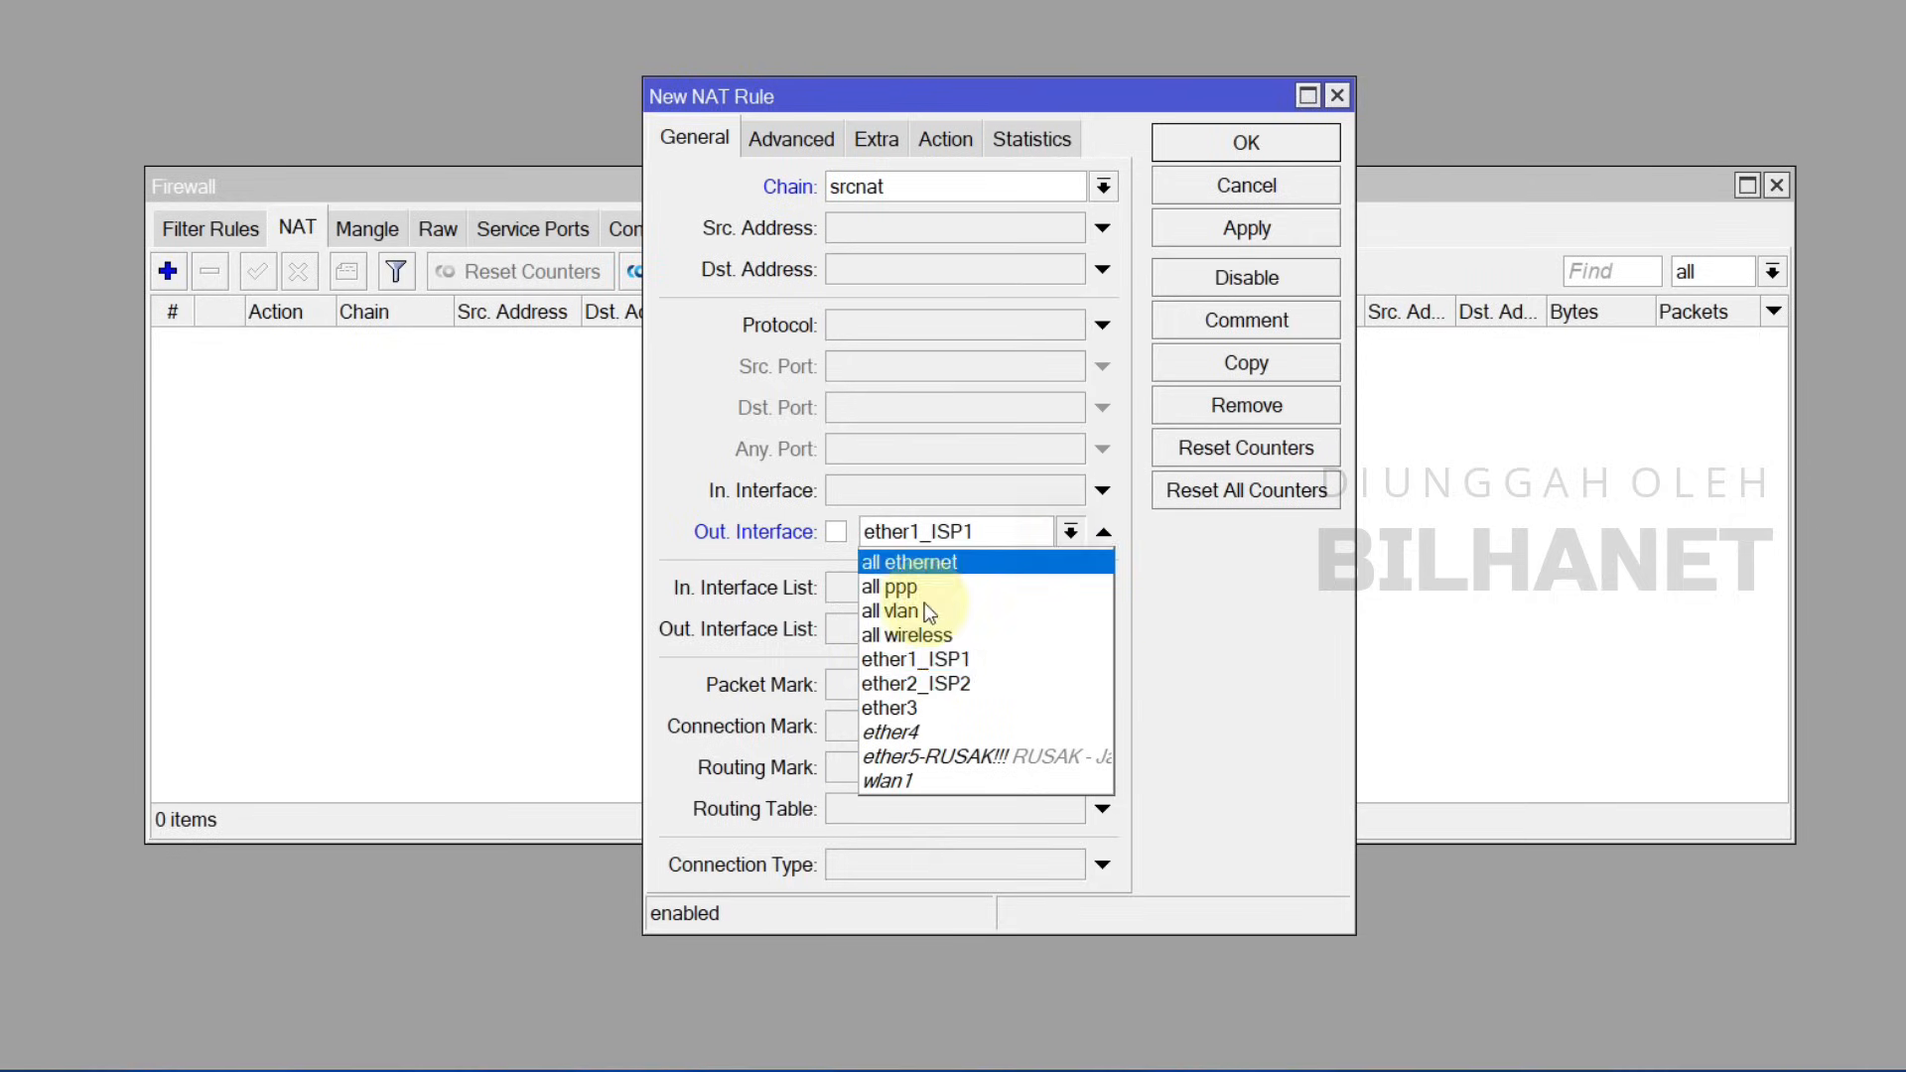
left_click(934, 659)
Step: Set the rule's action to masquerade, apply it, and copy it for the second ISP
left_click(938, 139)
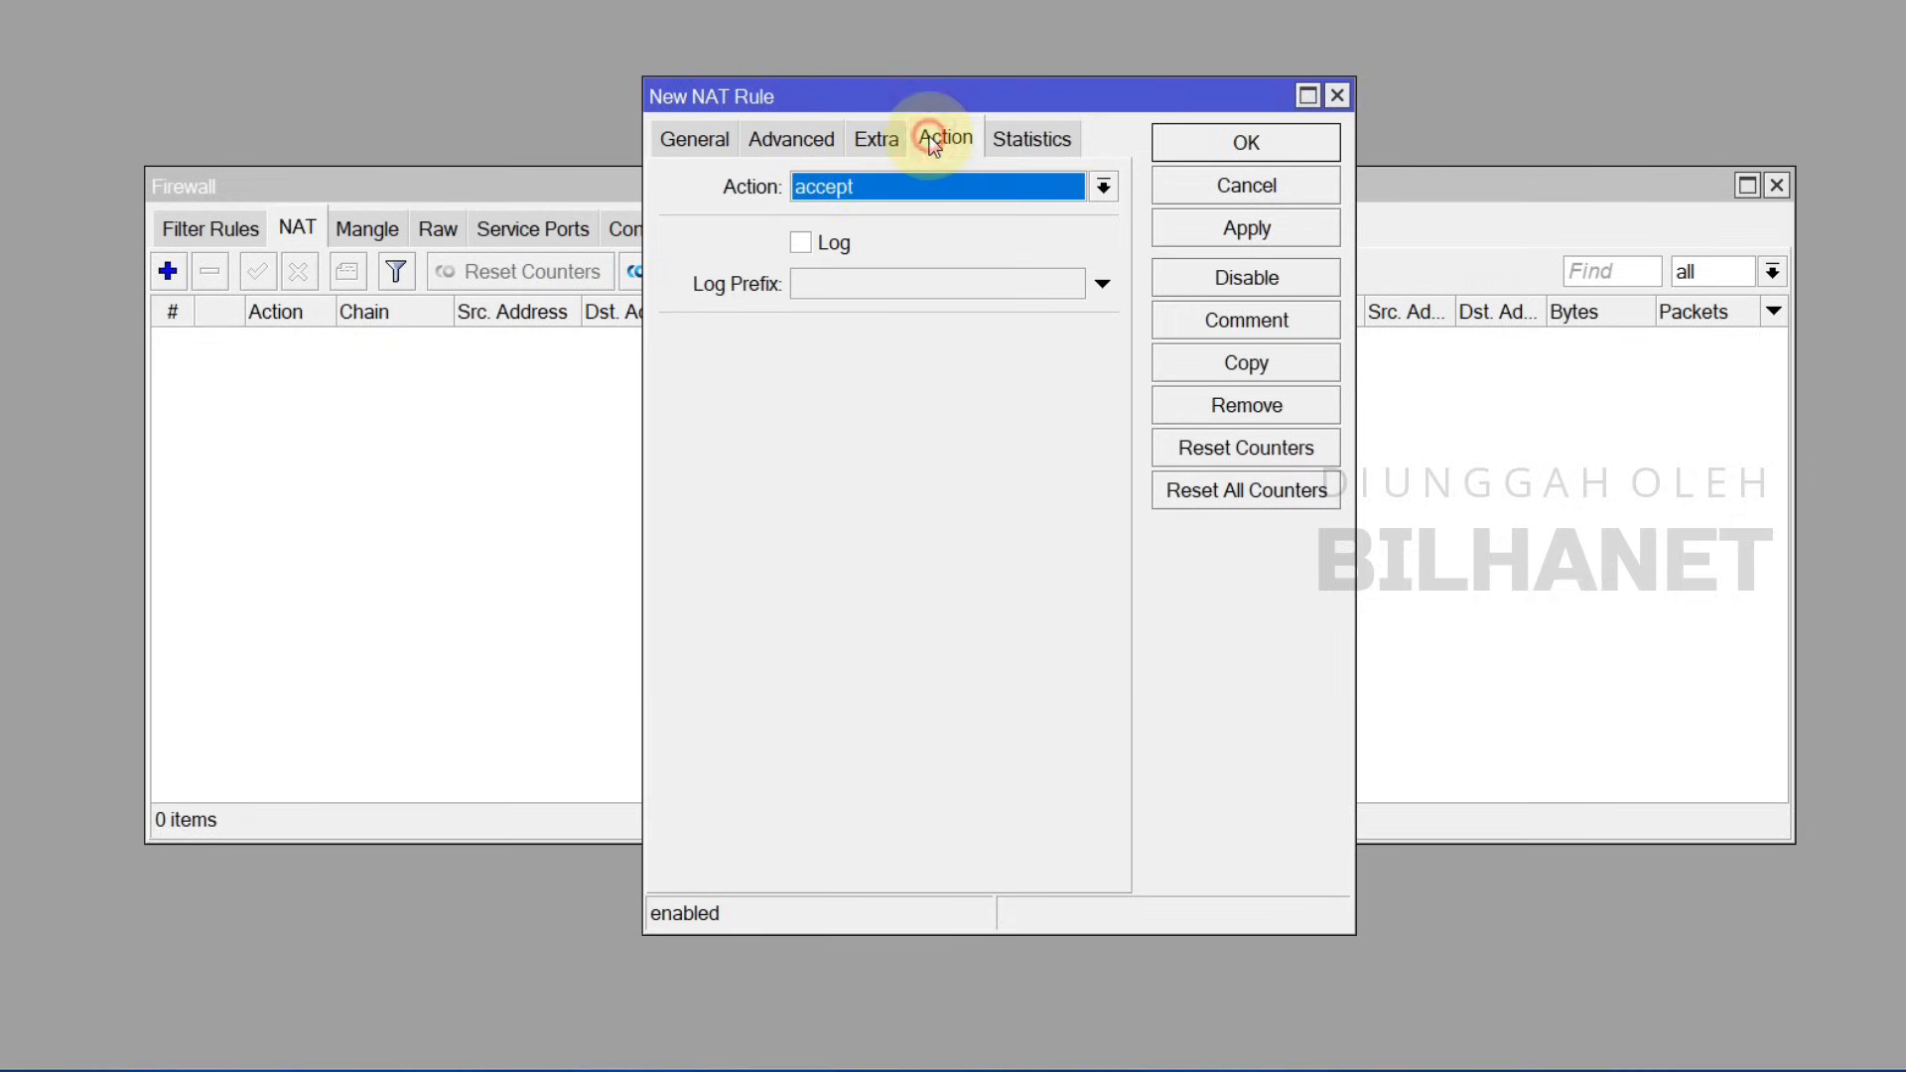
left_click(861, 188)
left_click(859, 363)
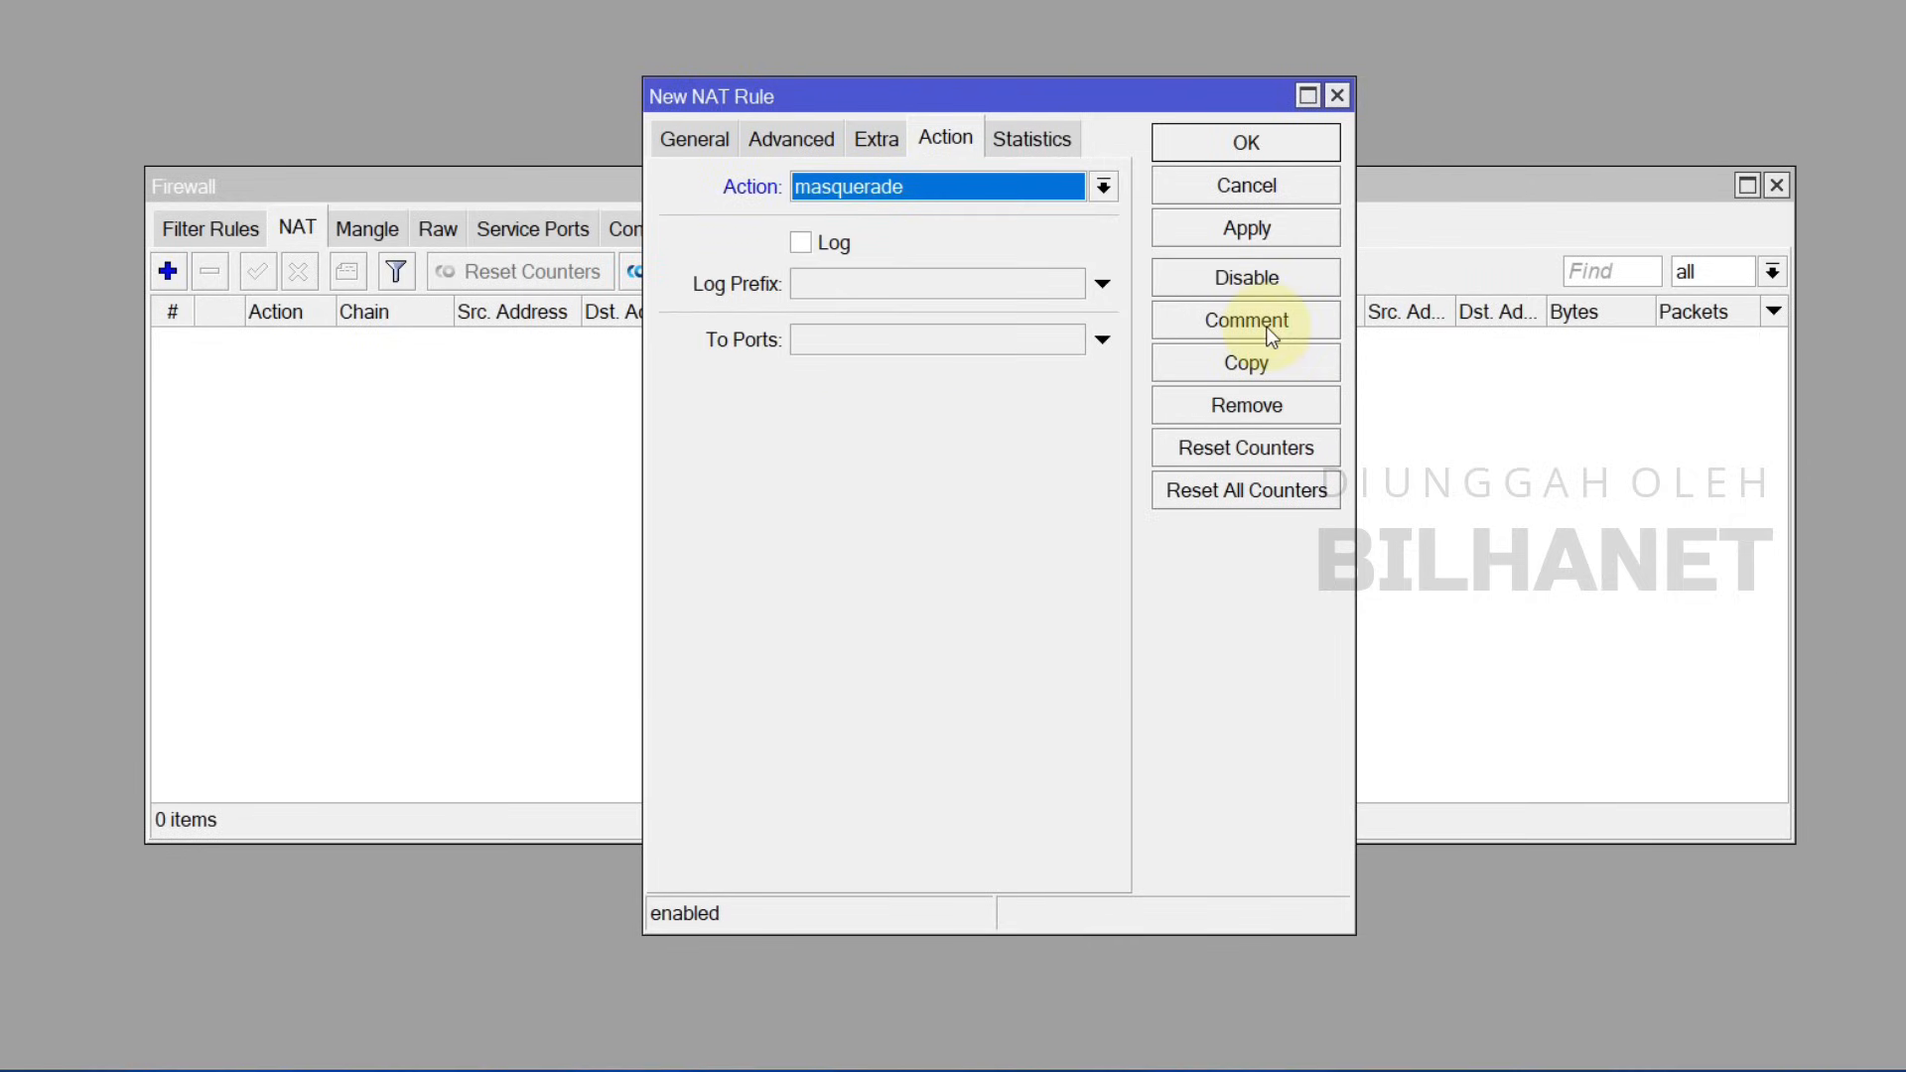
left_click(1273, 229)
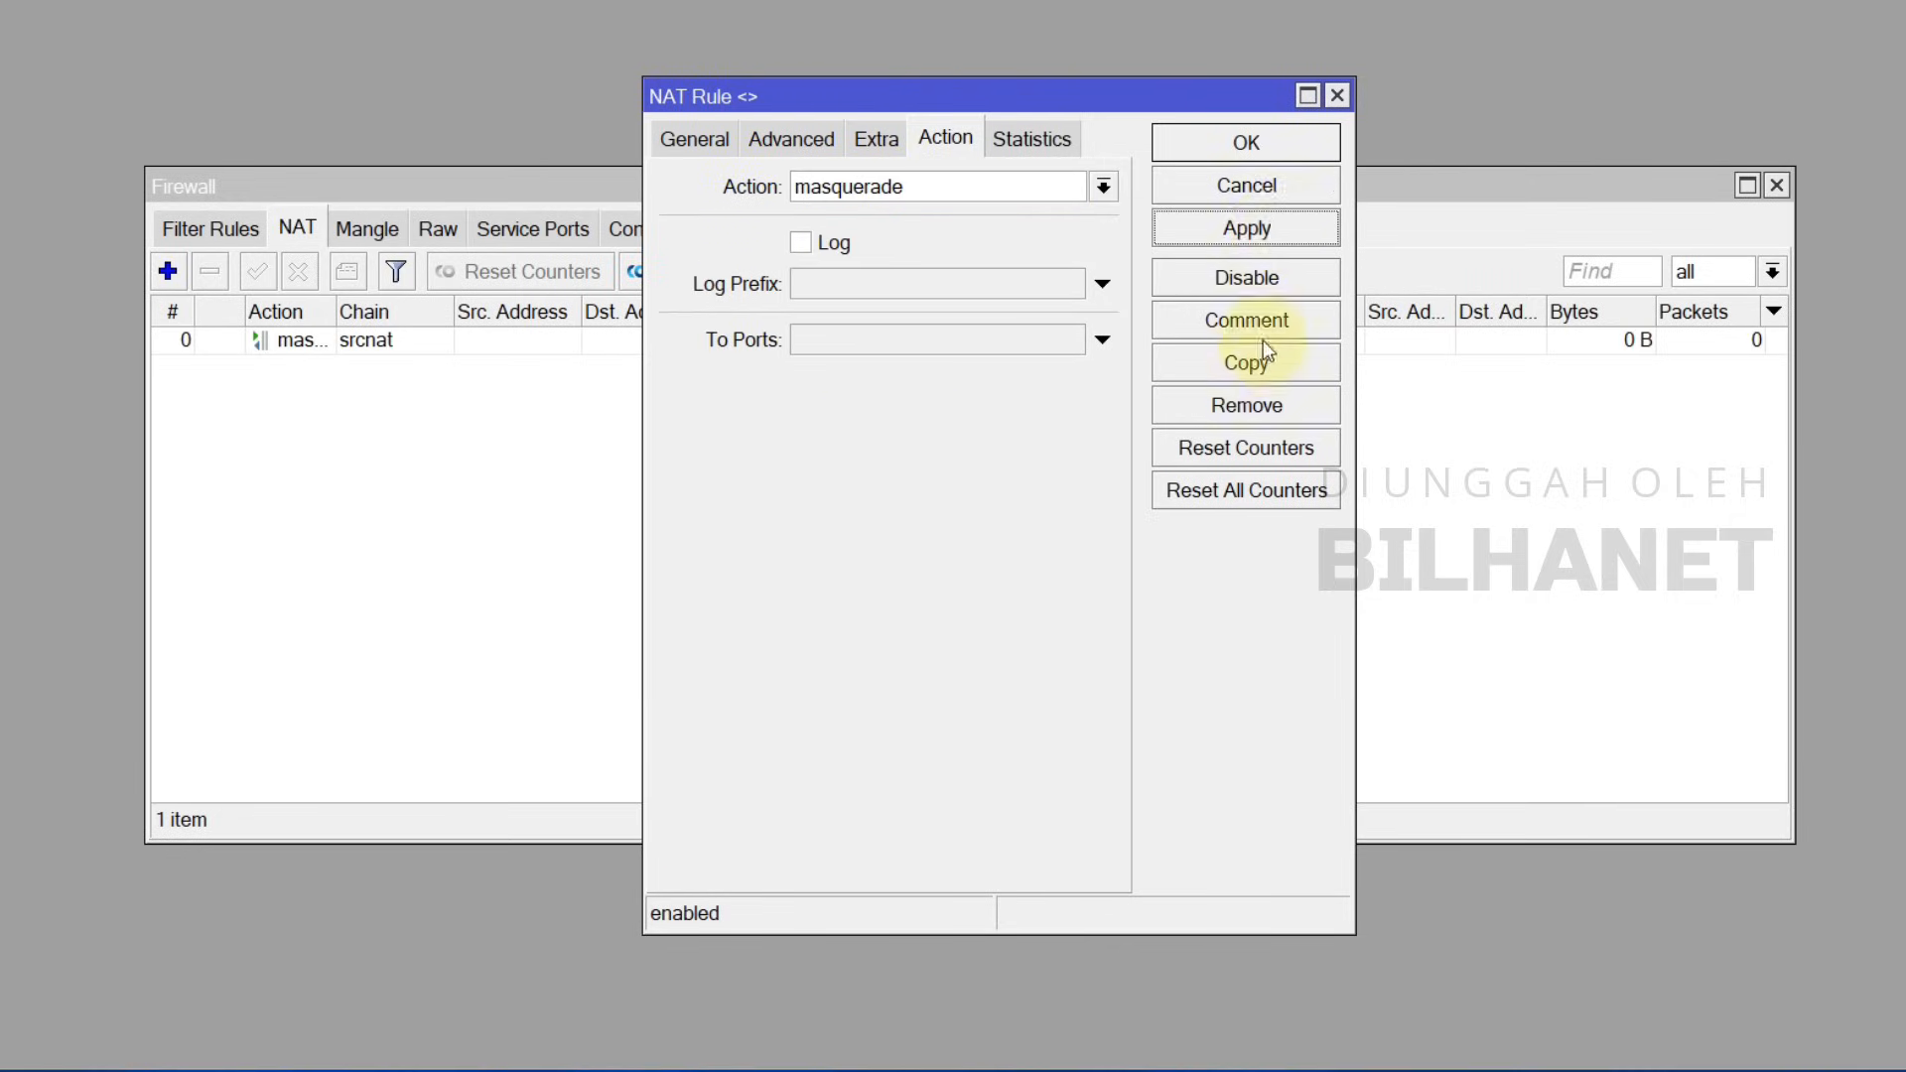
left_click(1254, 365)
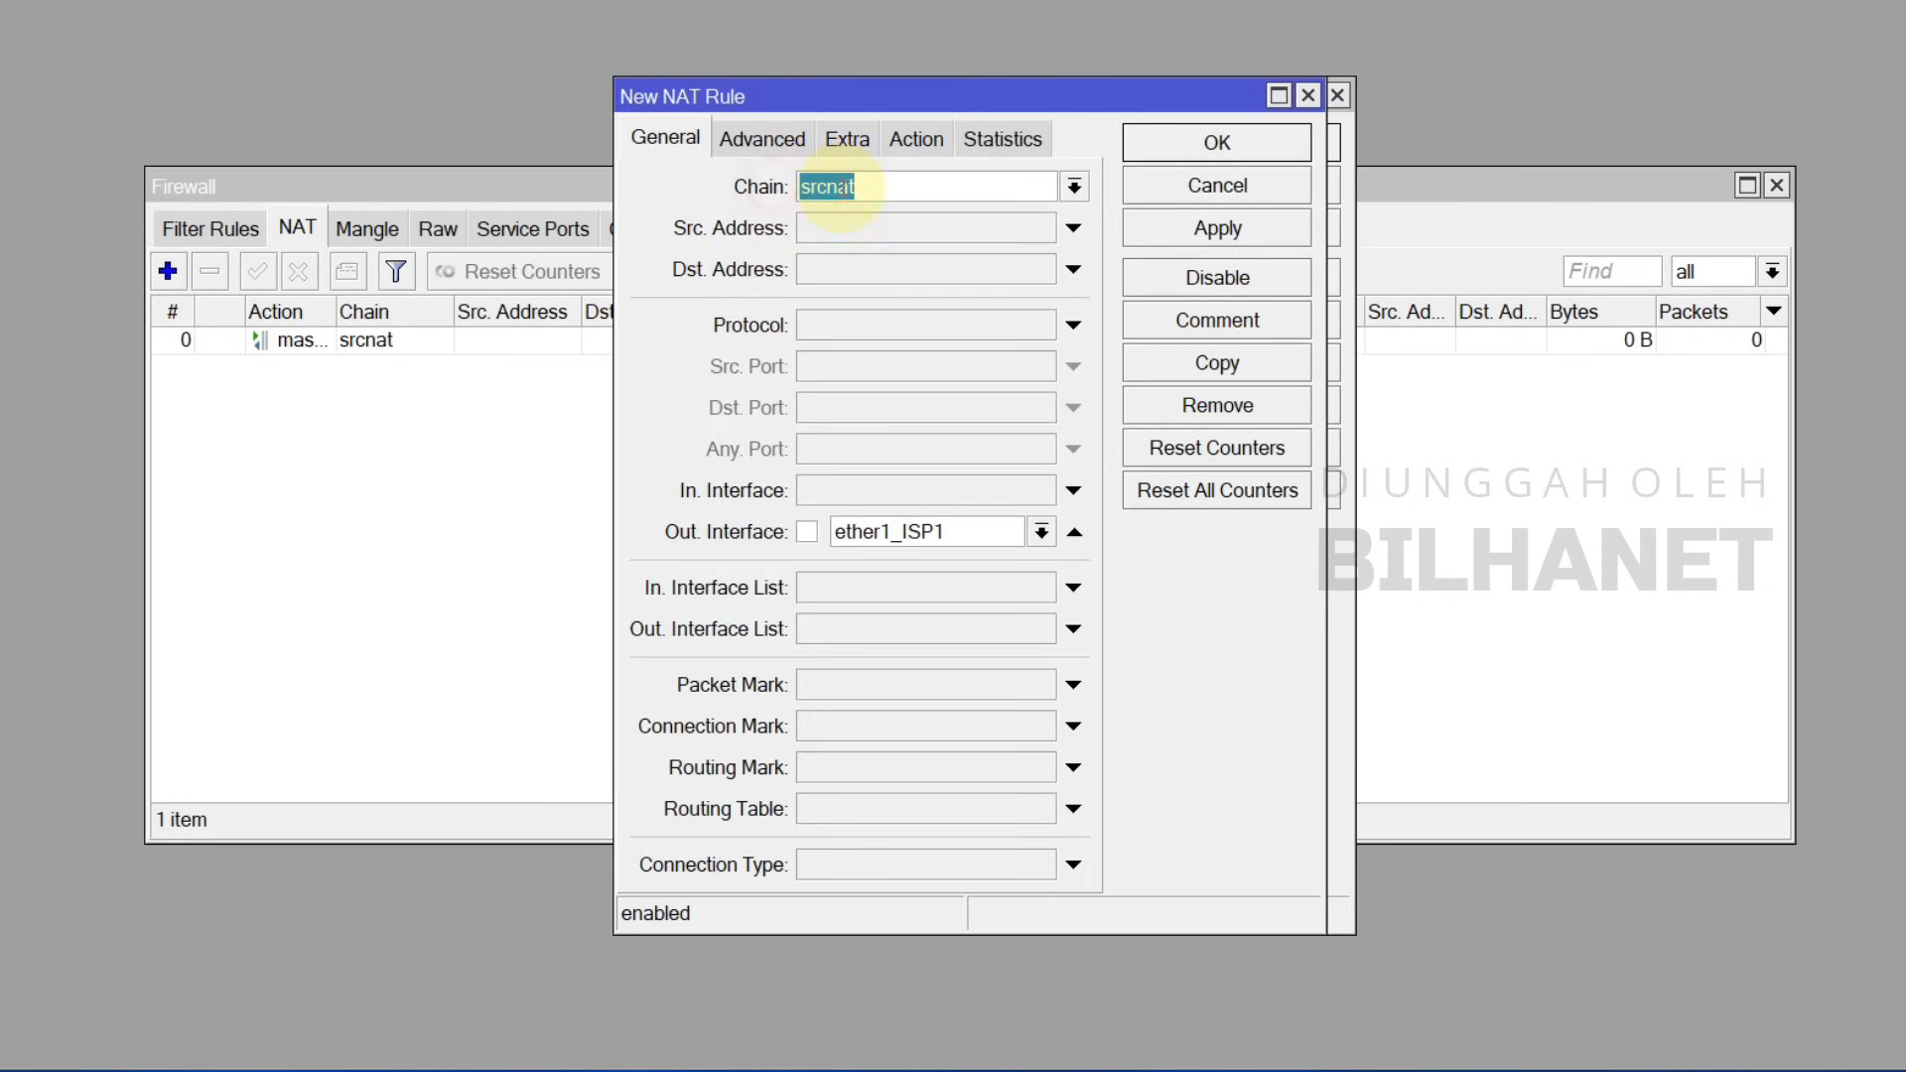
Step: Point the copied masquerade rule's out-interface at ether2_ISP2 and save it
left_click(1040, 533)
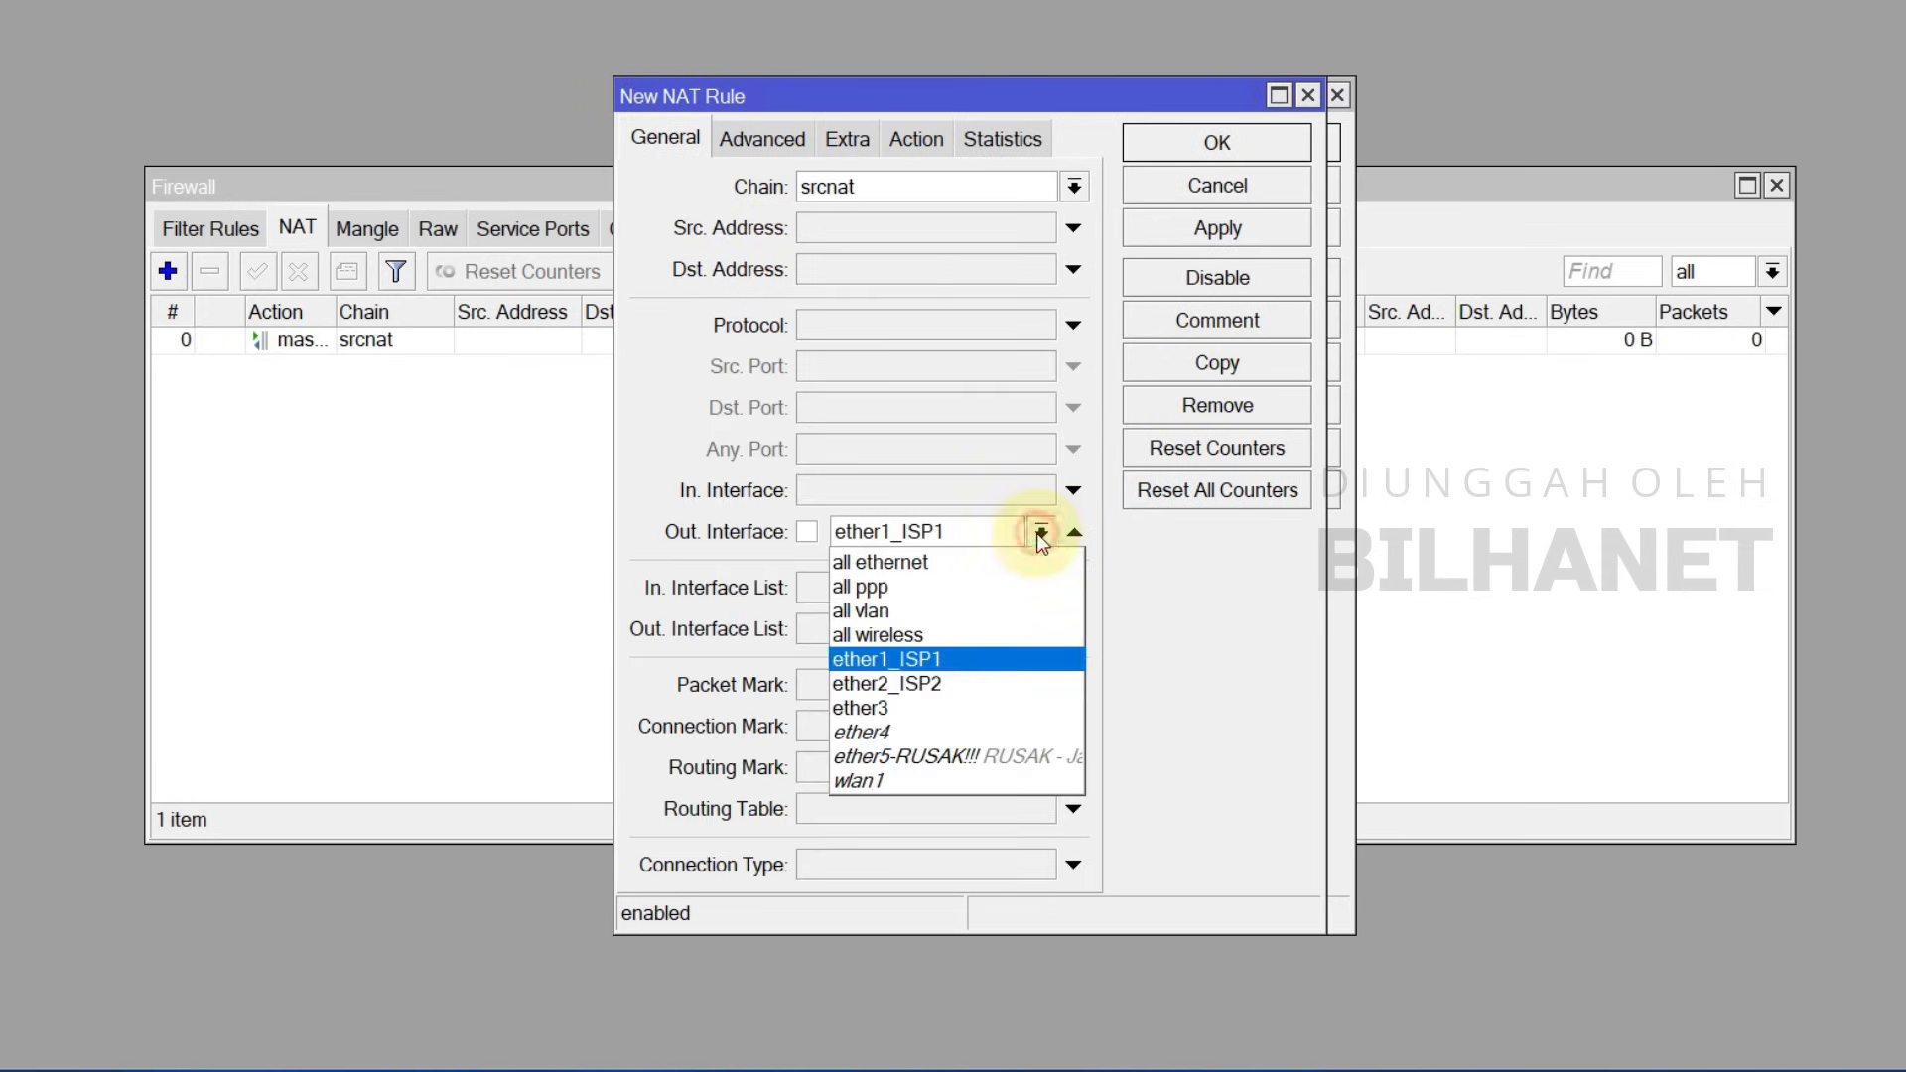
left_click(910, 683)
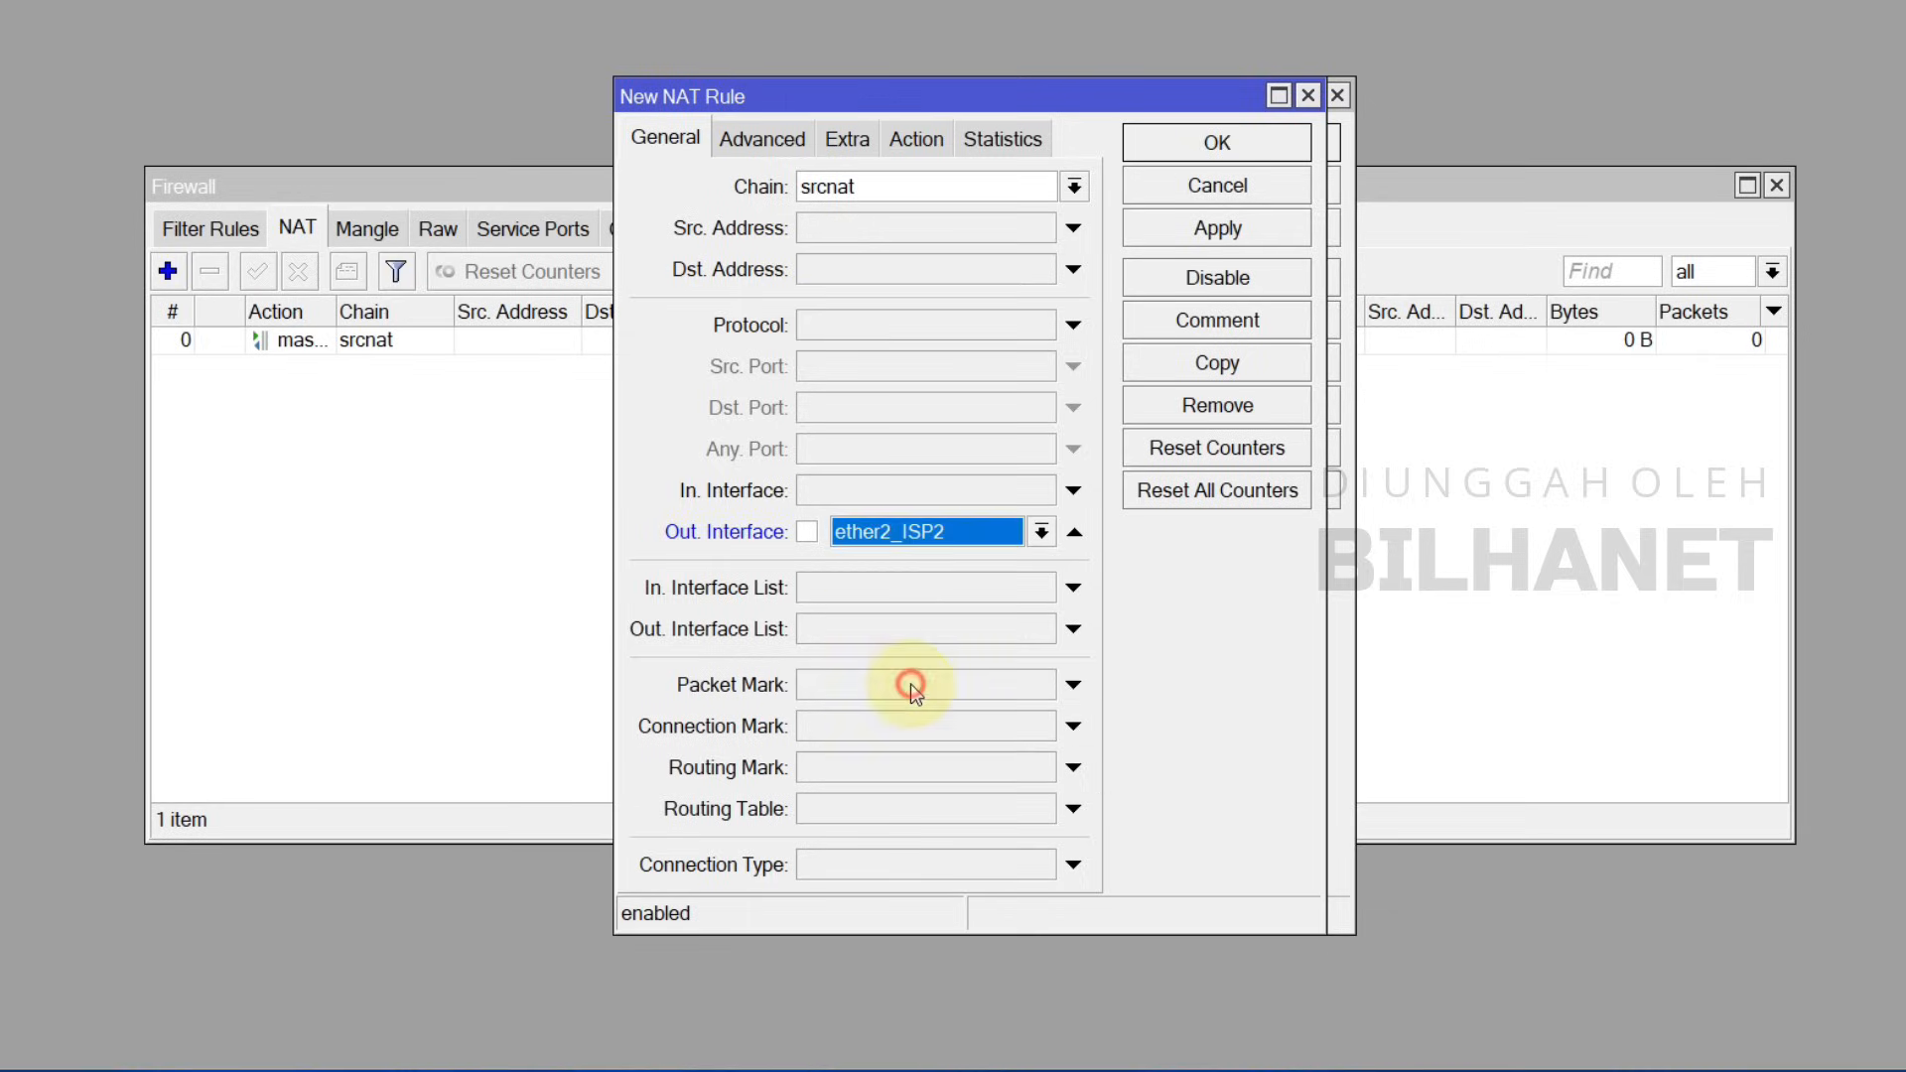
left_click(914, 139)
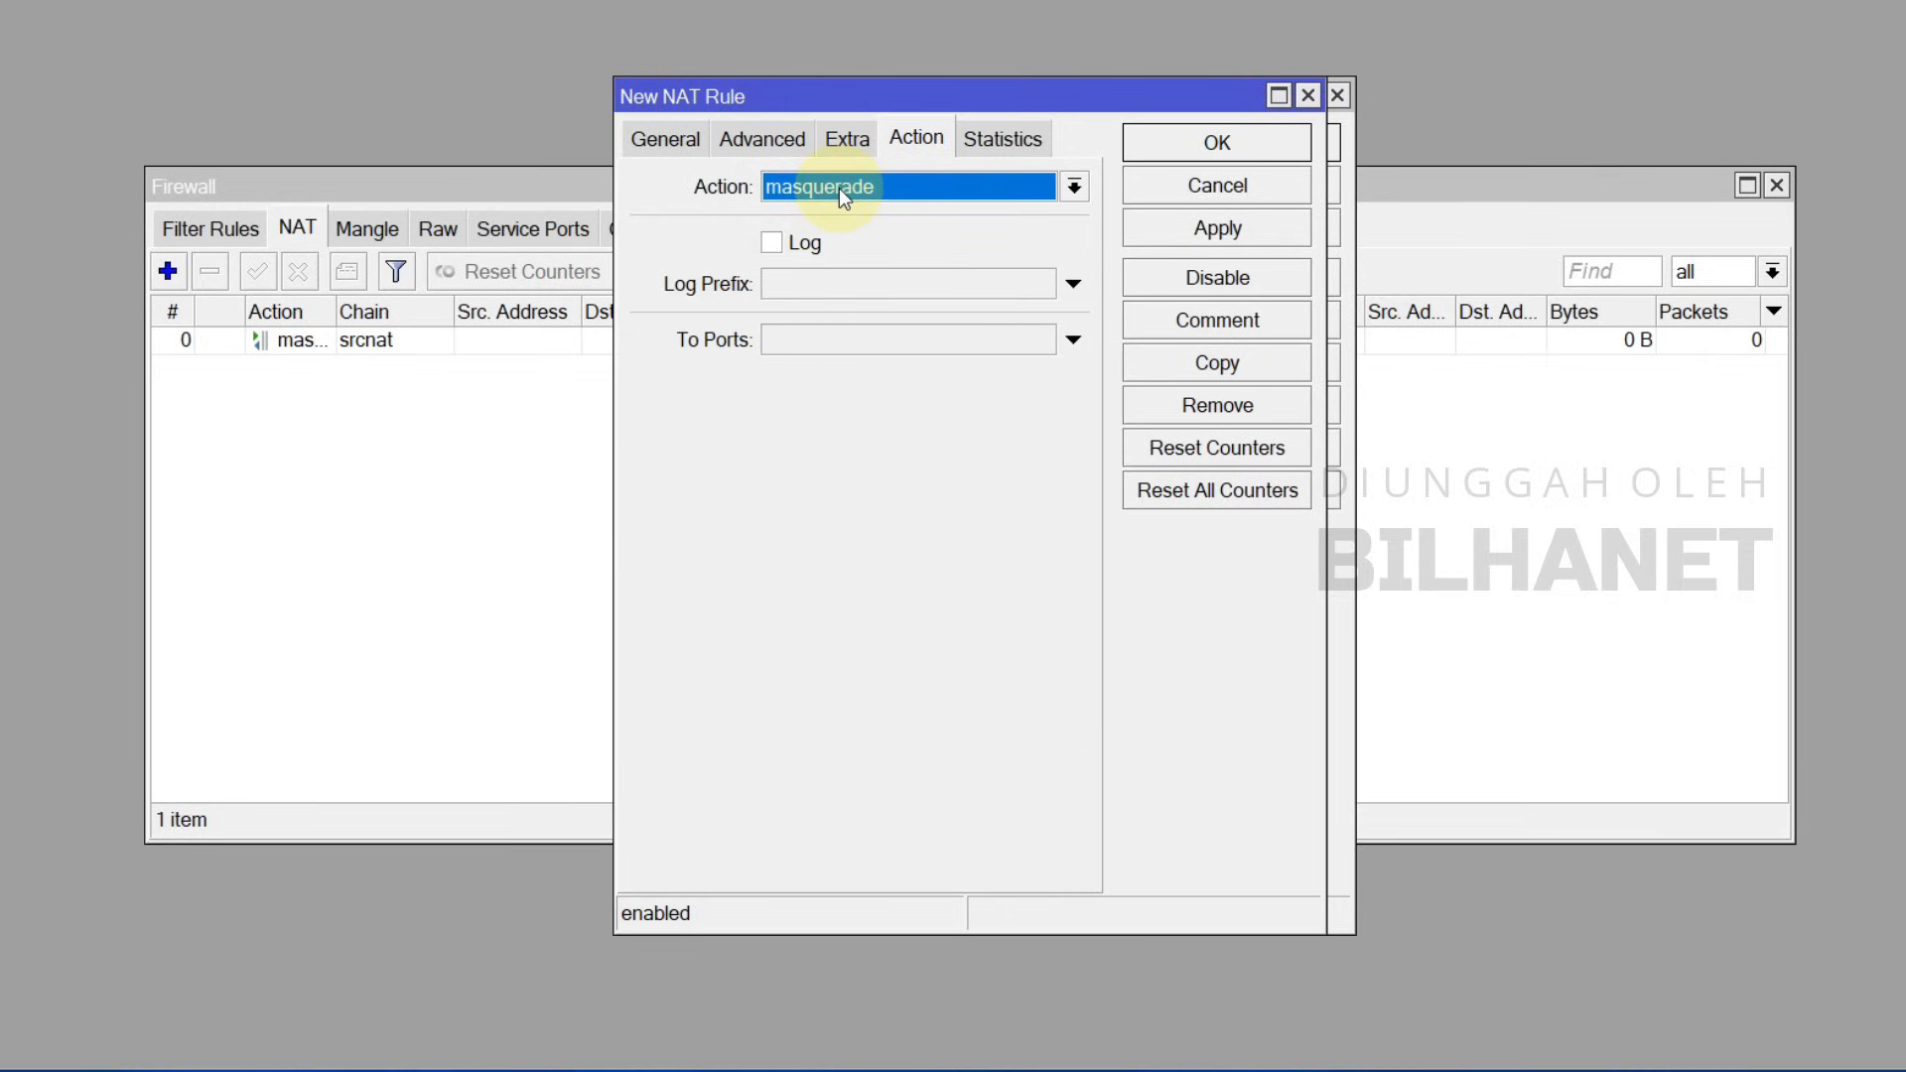
left_click(1215, 231)
left_click(1247, 149)
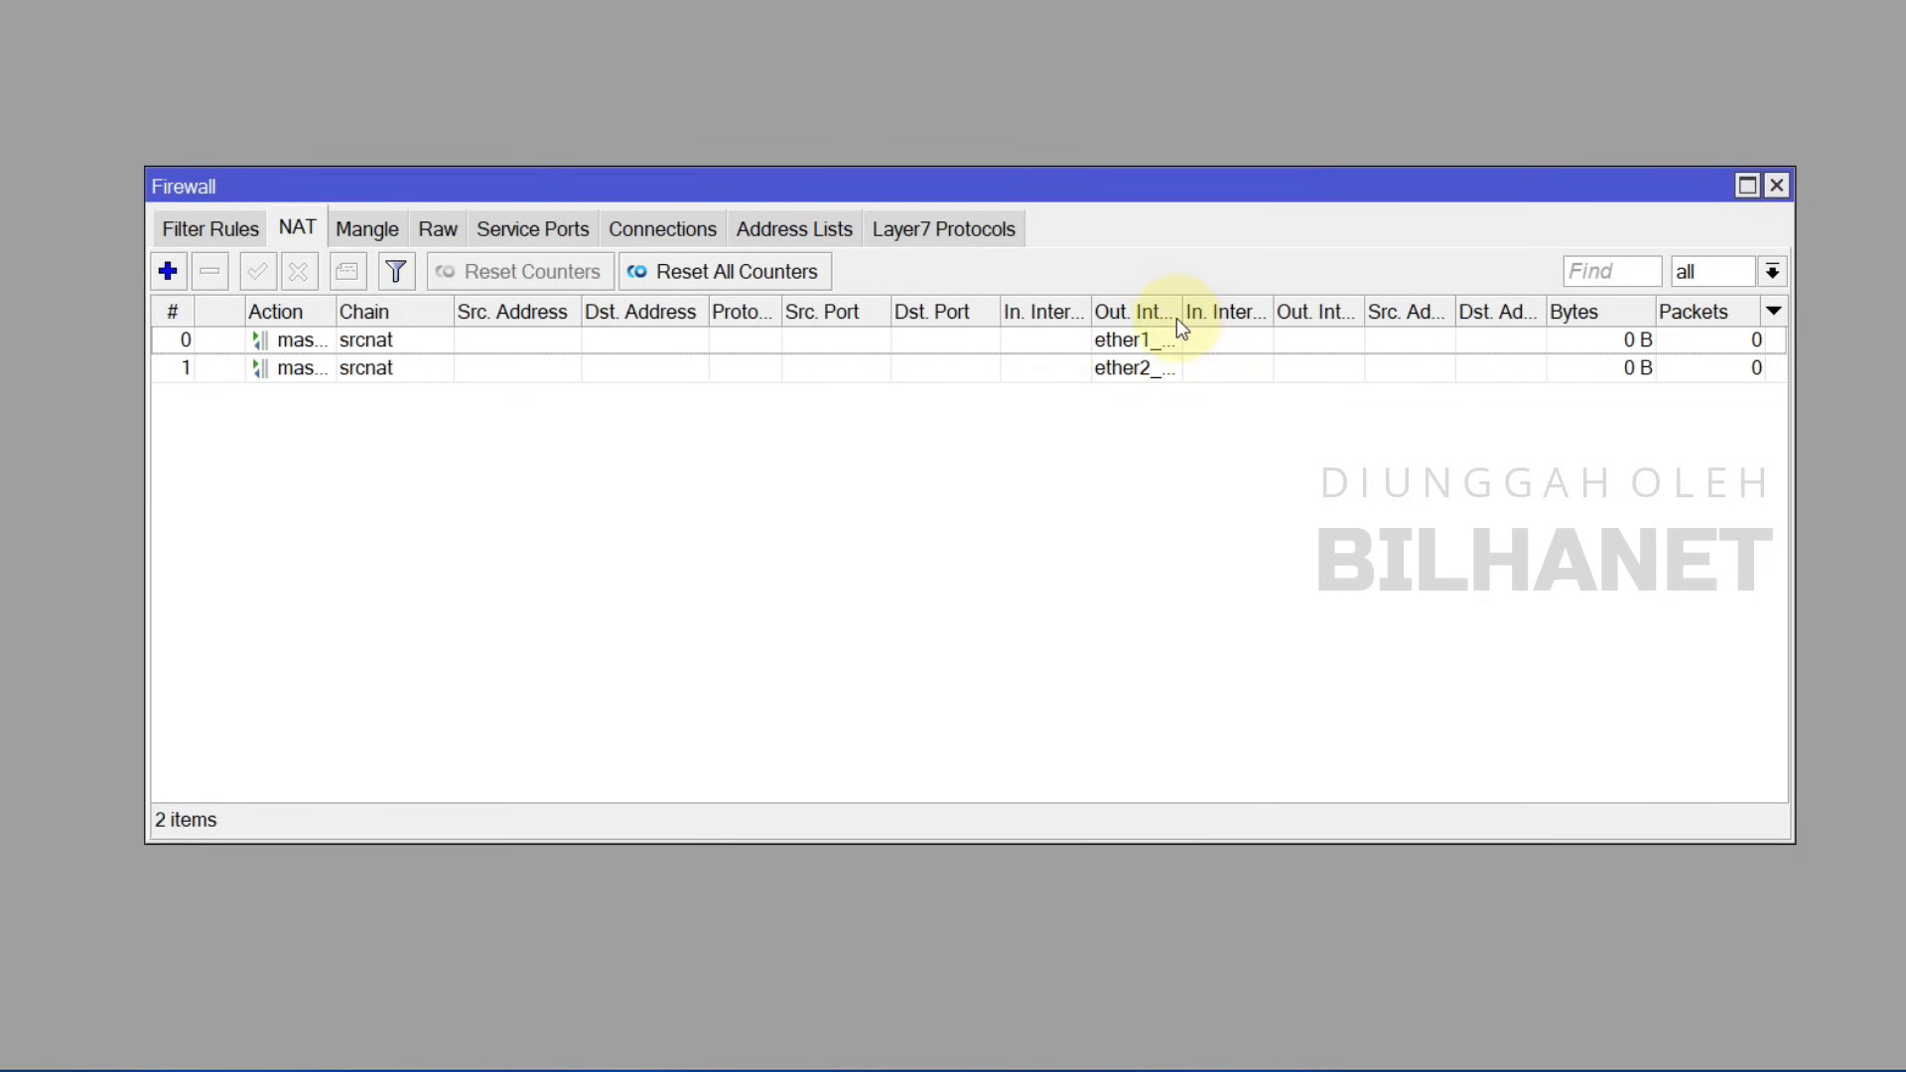
Step: Widen the NAT list's out-interface and action columns to confirm both rules
left_click_drag(1182, 314, 1241, 315)
left_click(1177, 341)
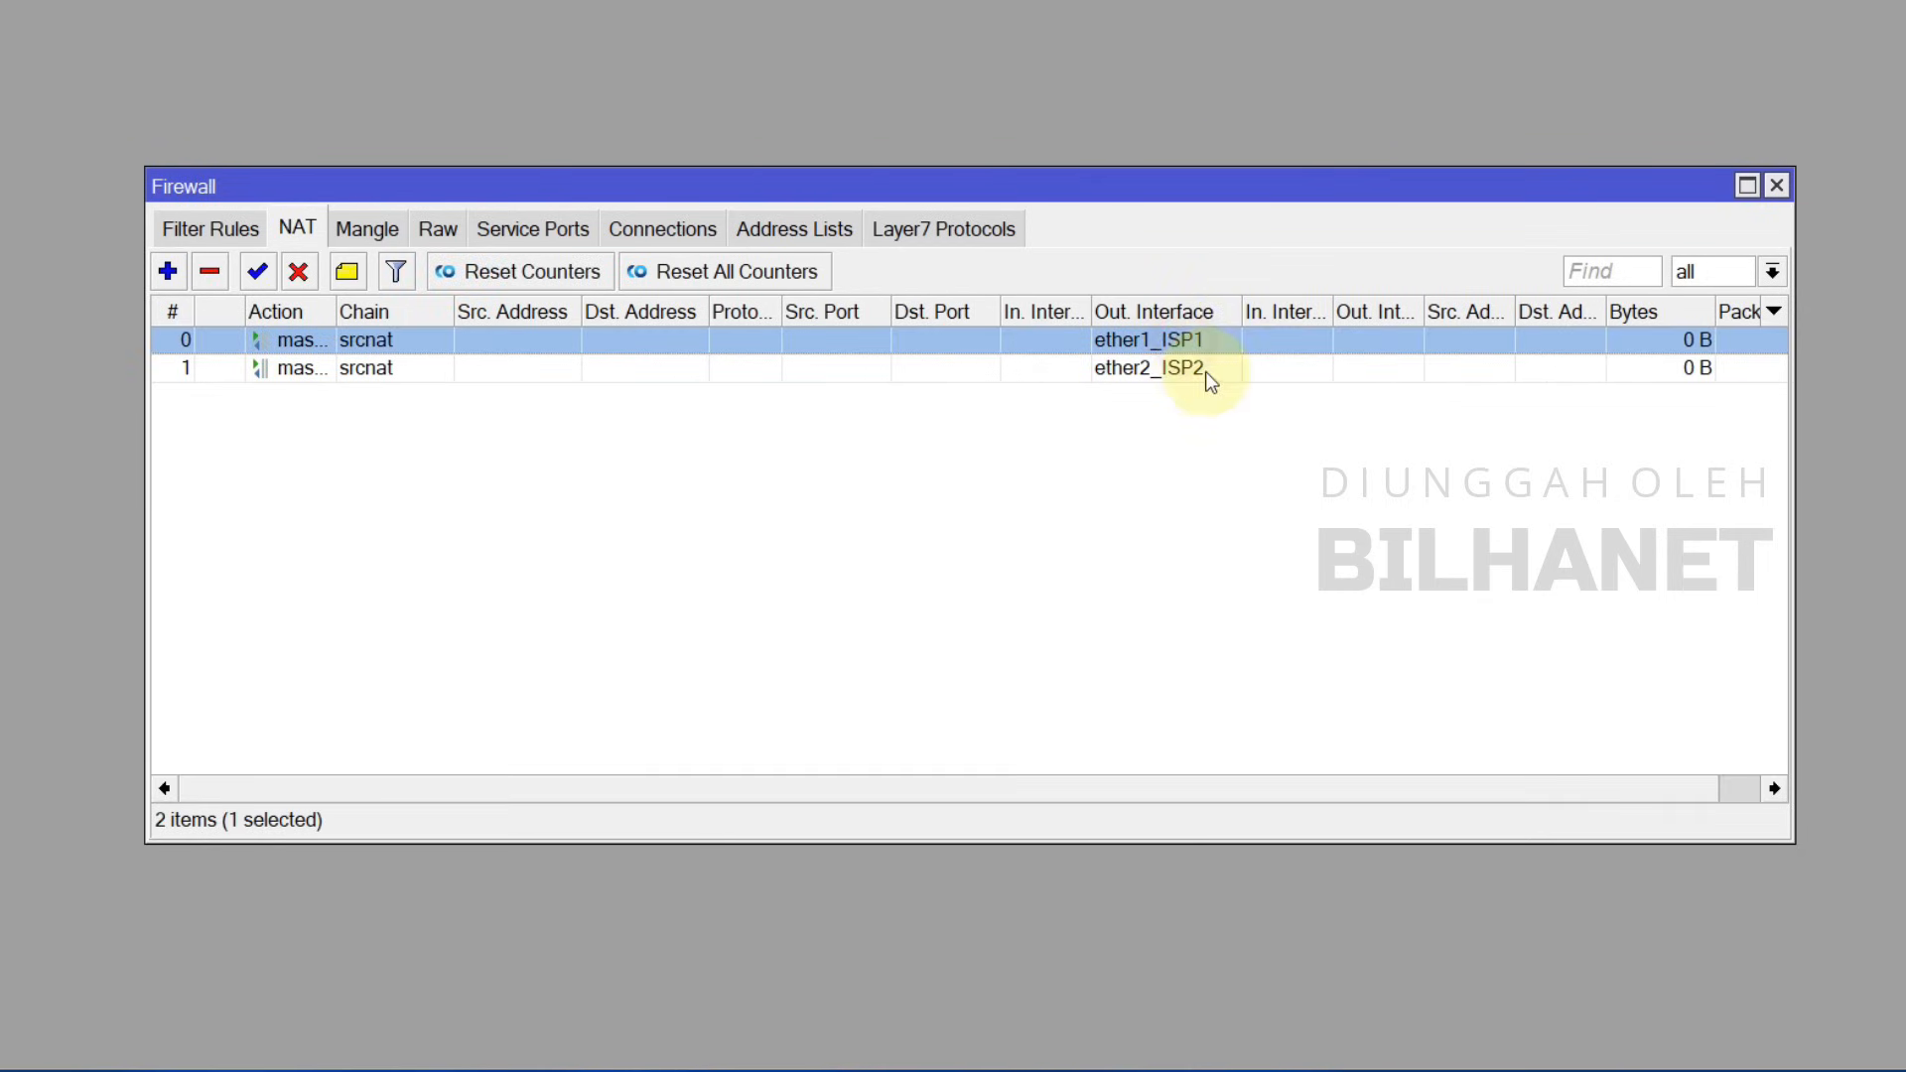
left_click(1197, 369)
left_click_drag(334, 311, 431, 312)
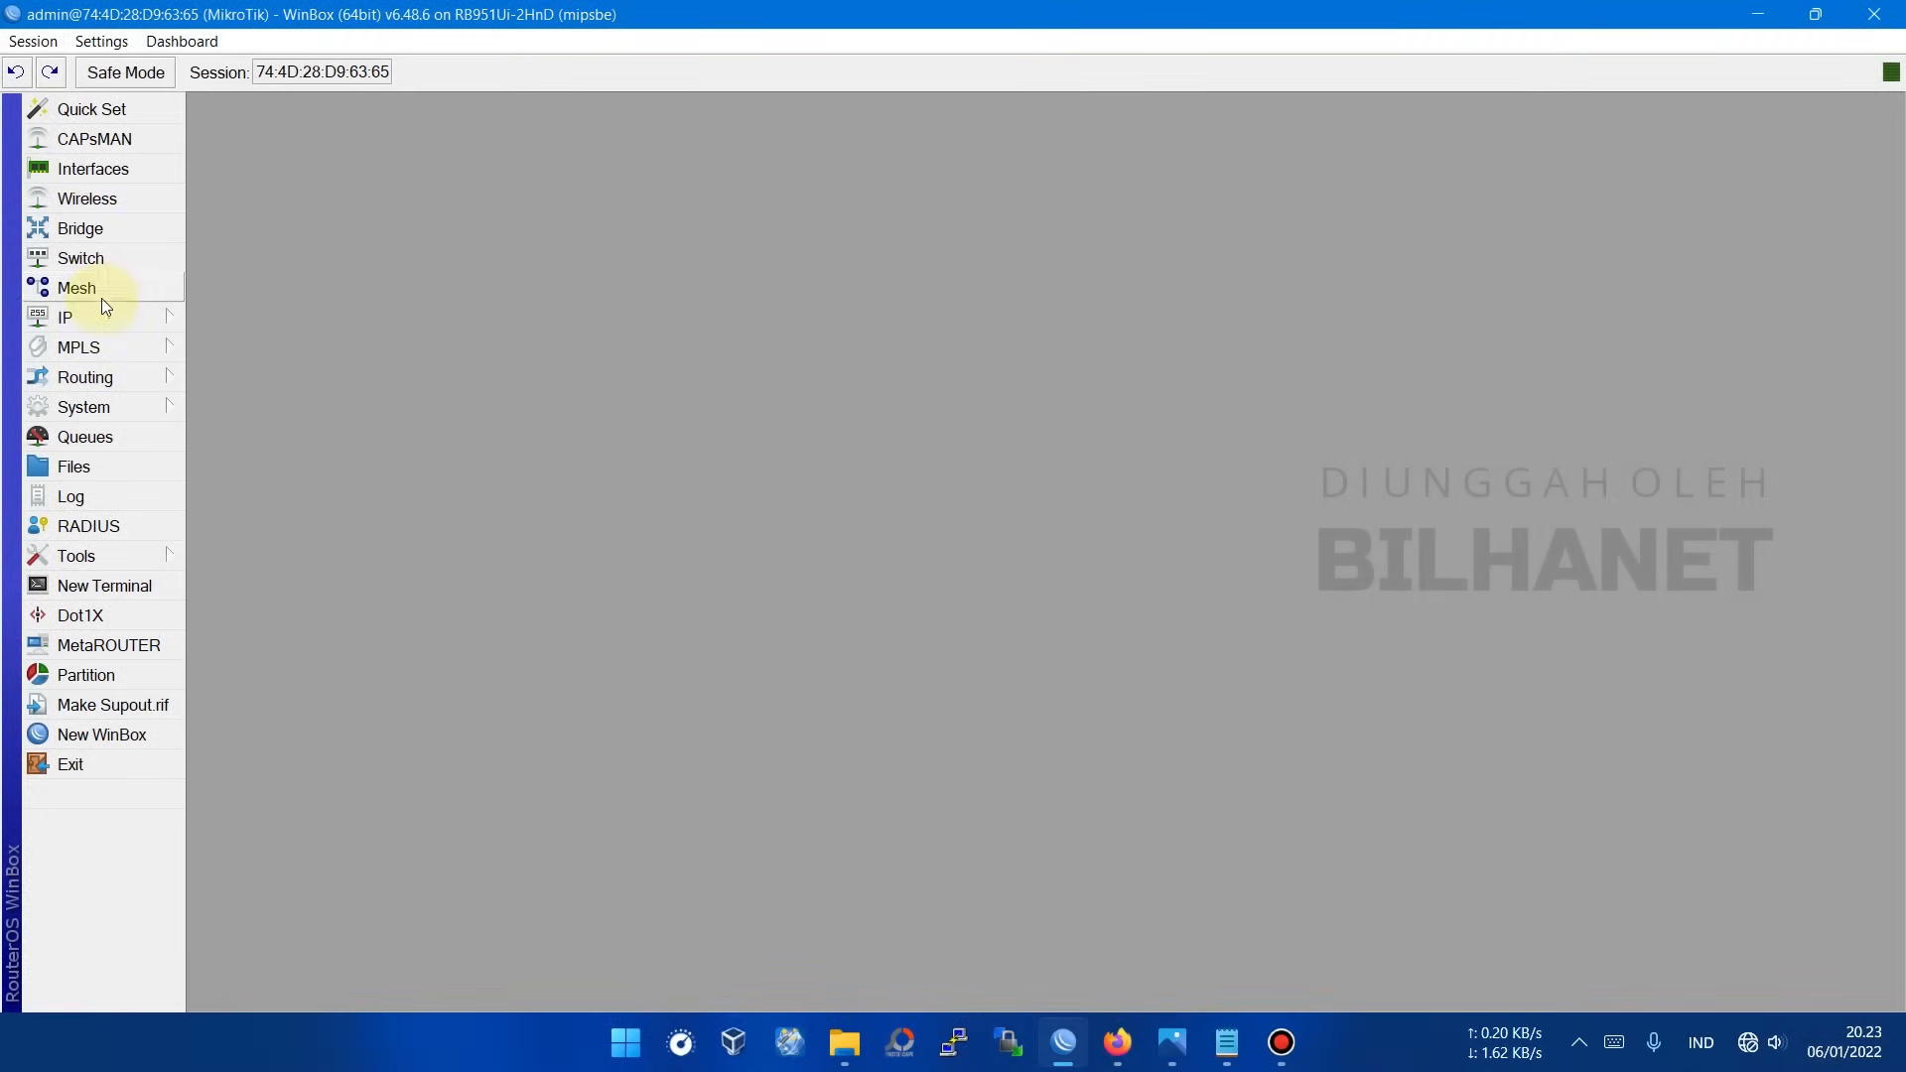
Step: Check both DHCP clients' Add Default Route column, then open the IP Routes list
left_click(115, 315)
left_click(274, 428)
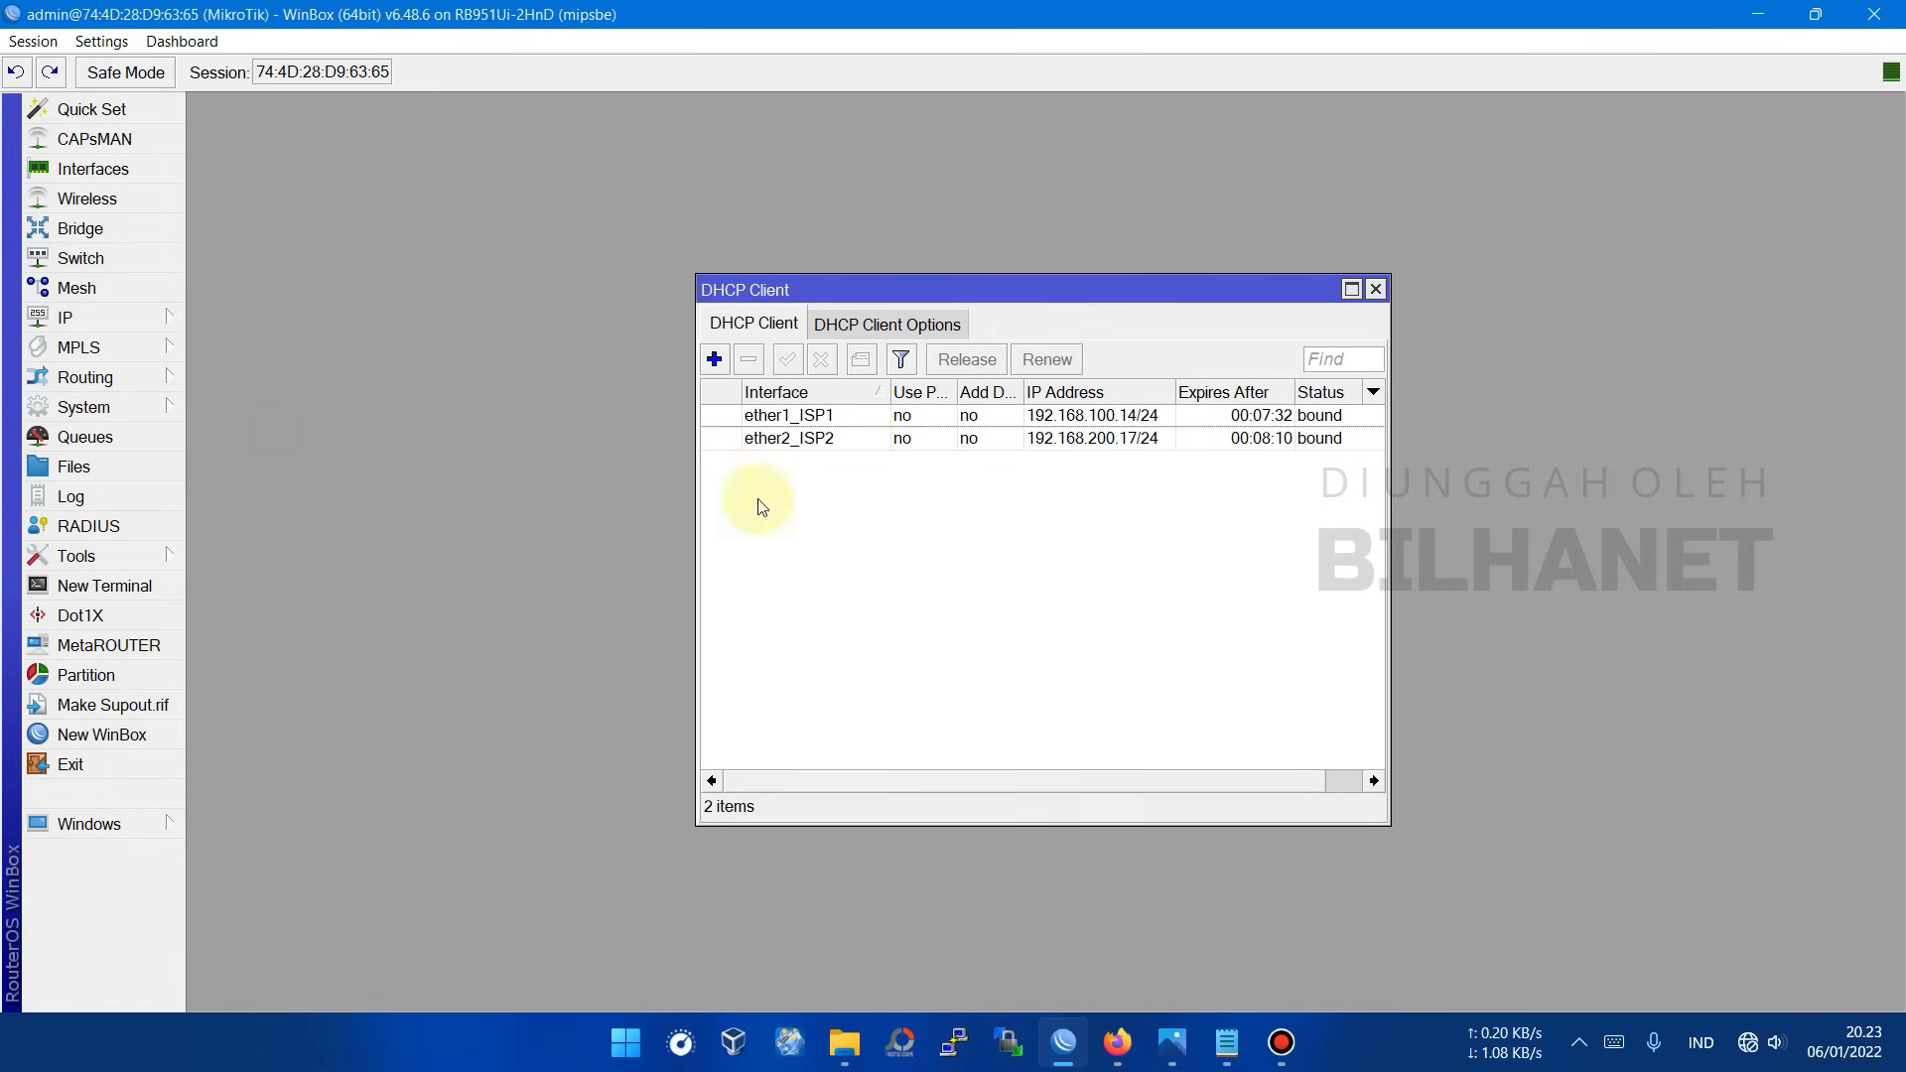
left_click(986, 415)
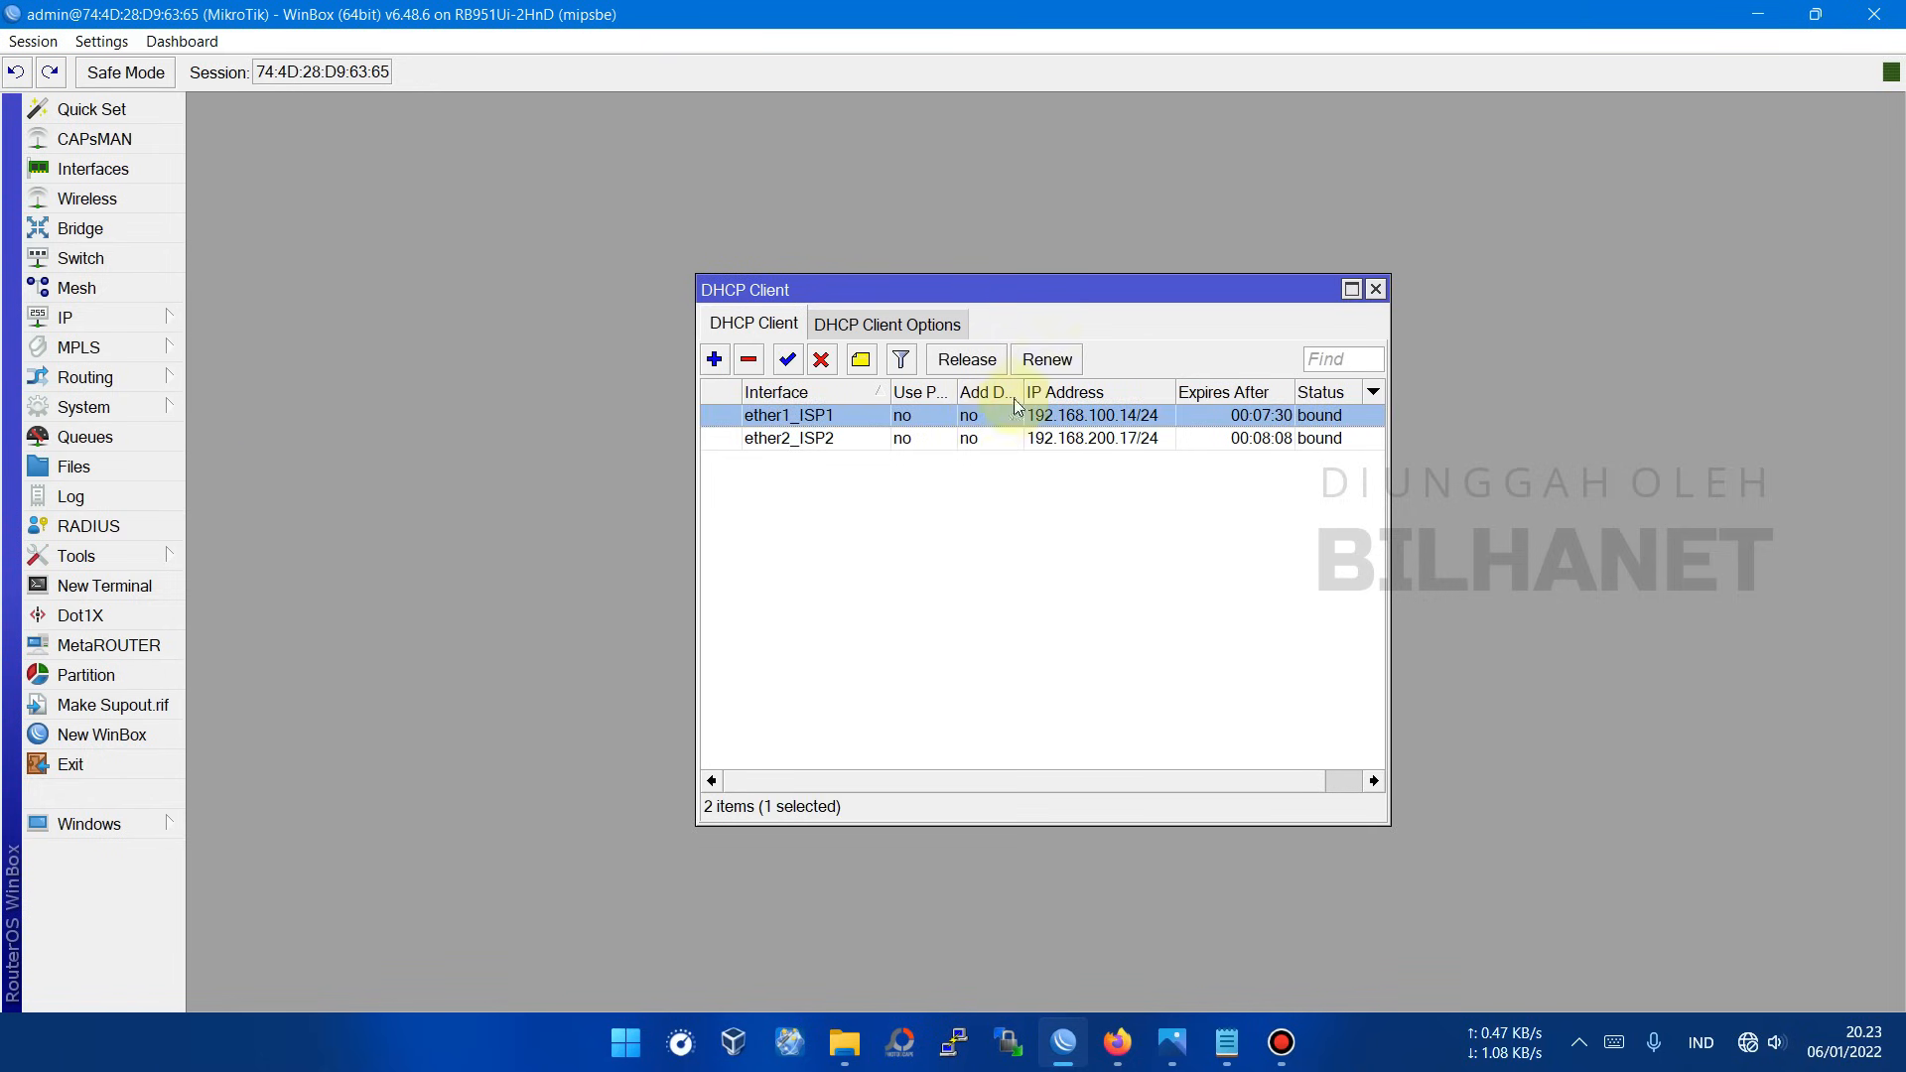
left_click_drag(1024, 392, 1110, 392)
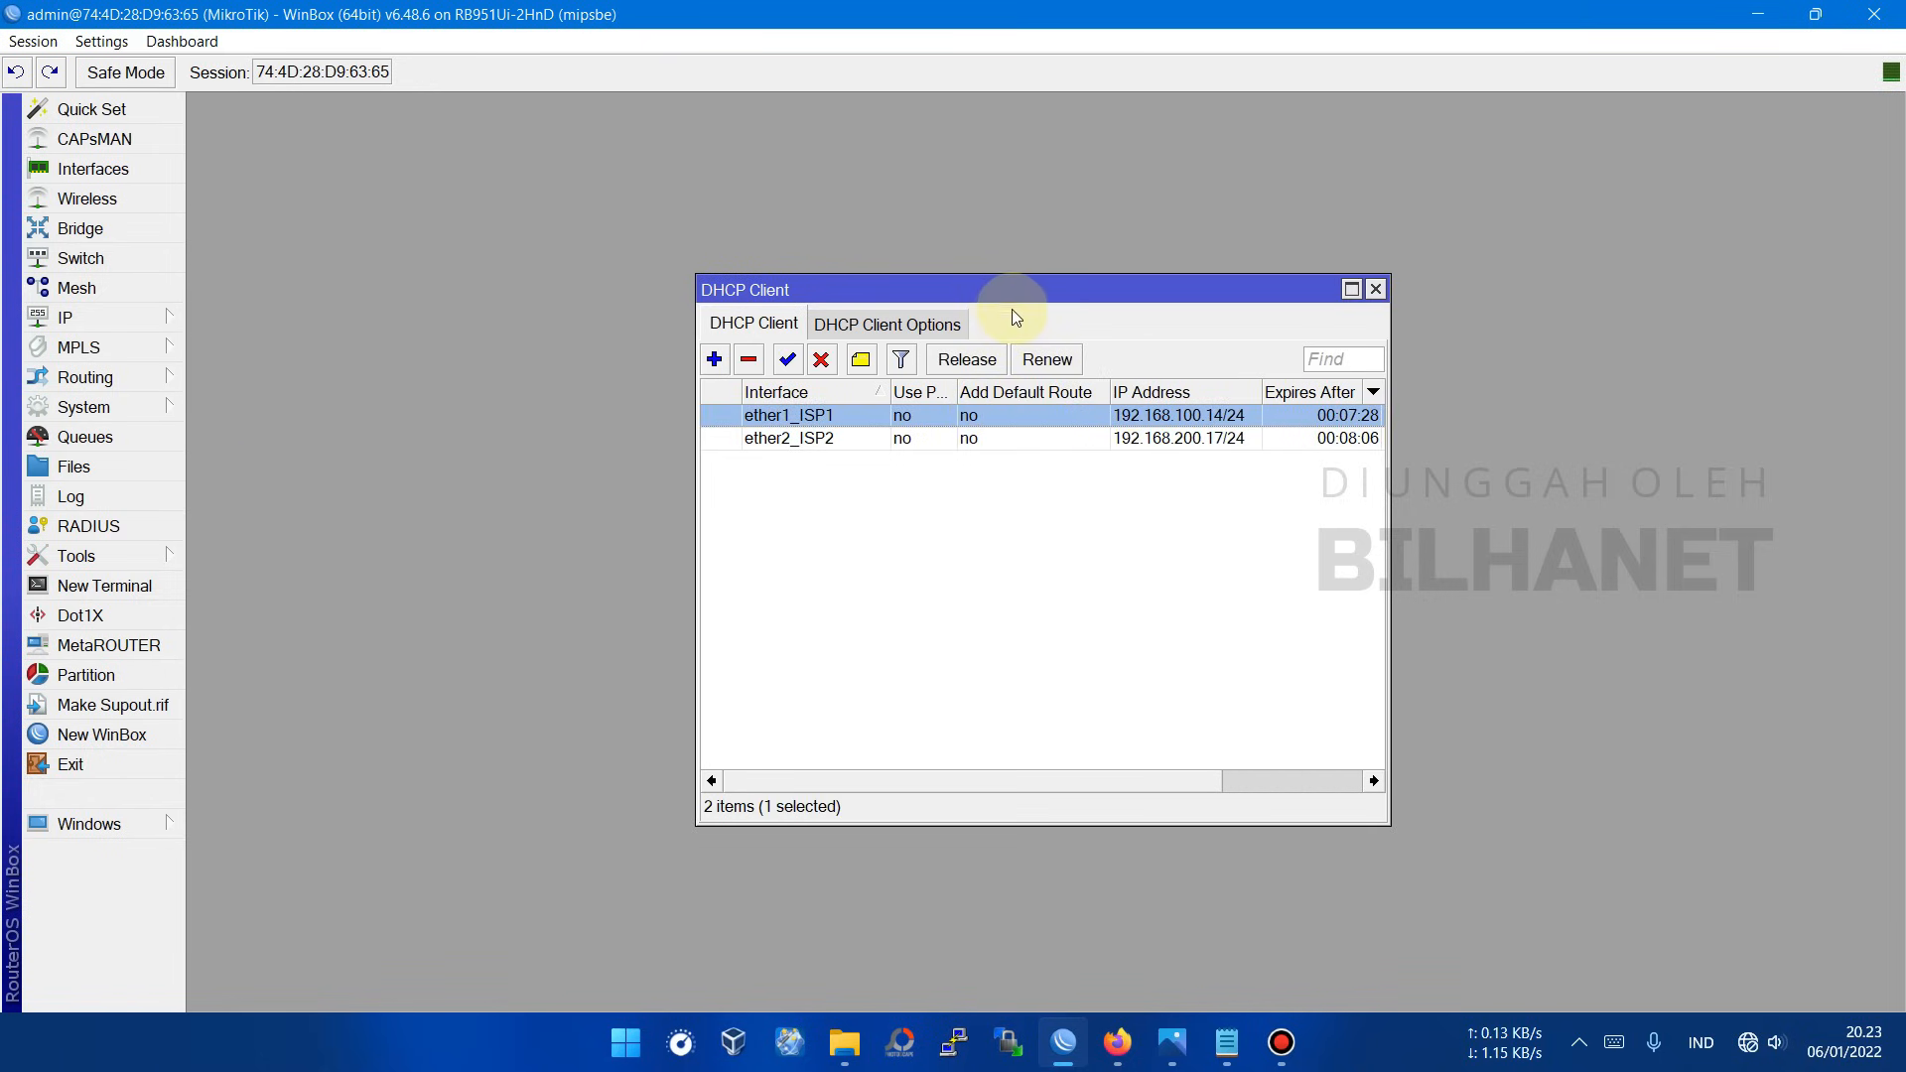
left_click_drag(1020, 298, 974, 137)
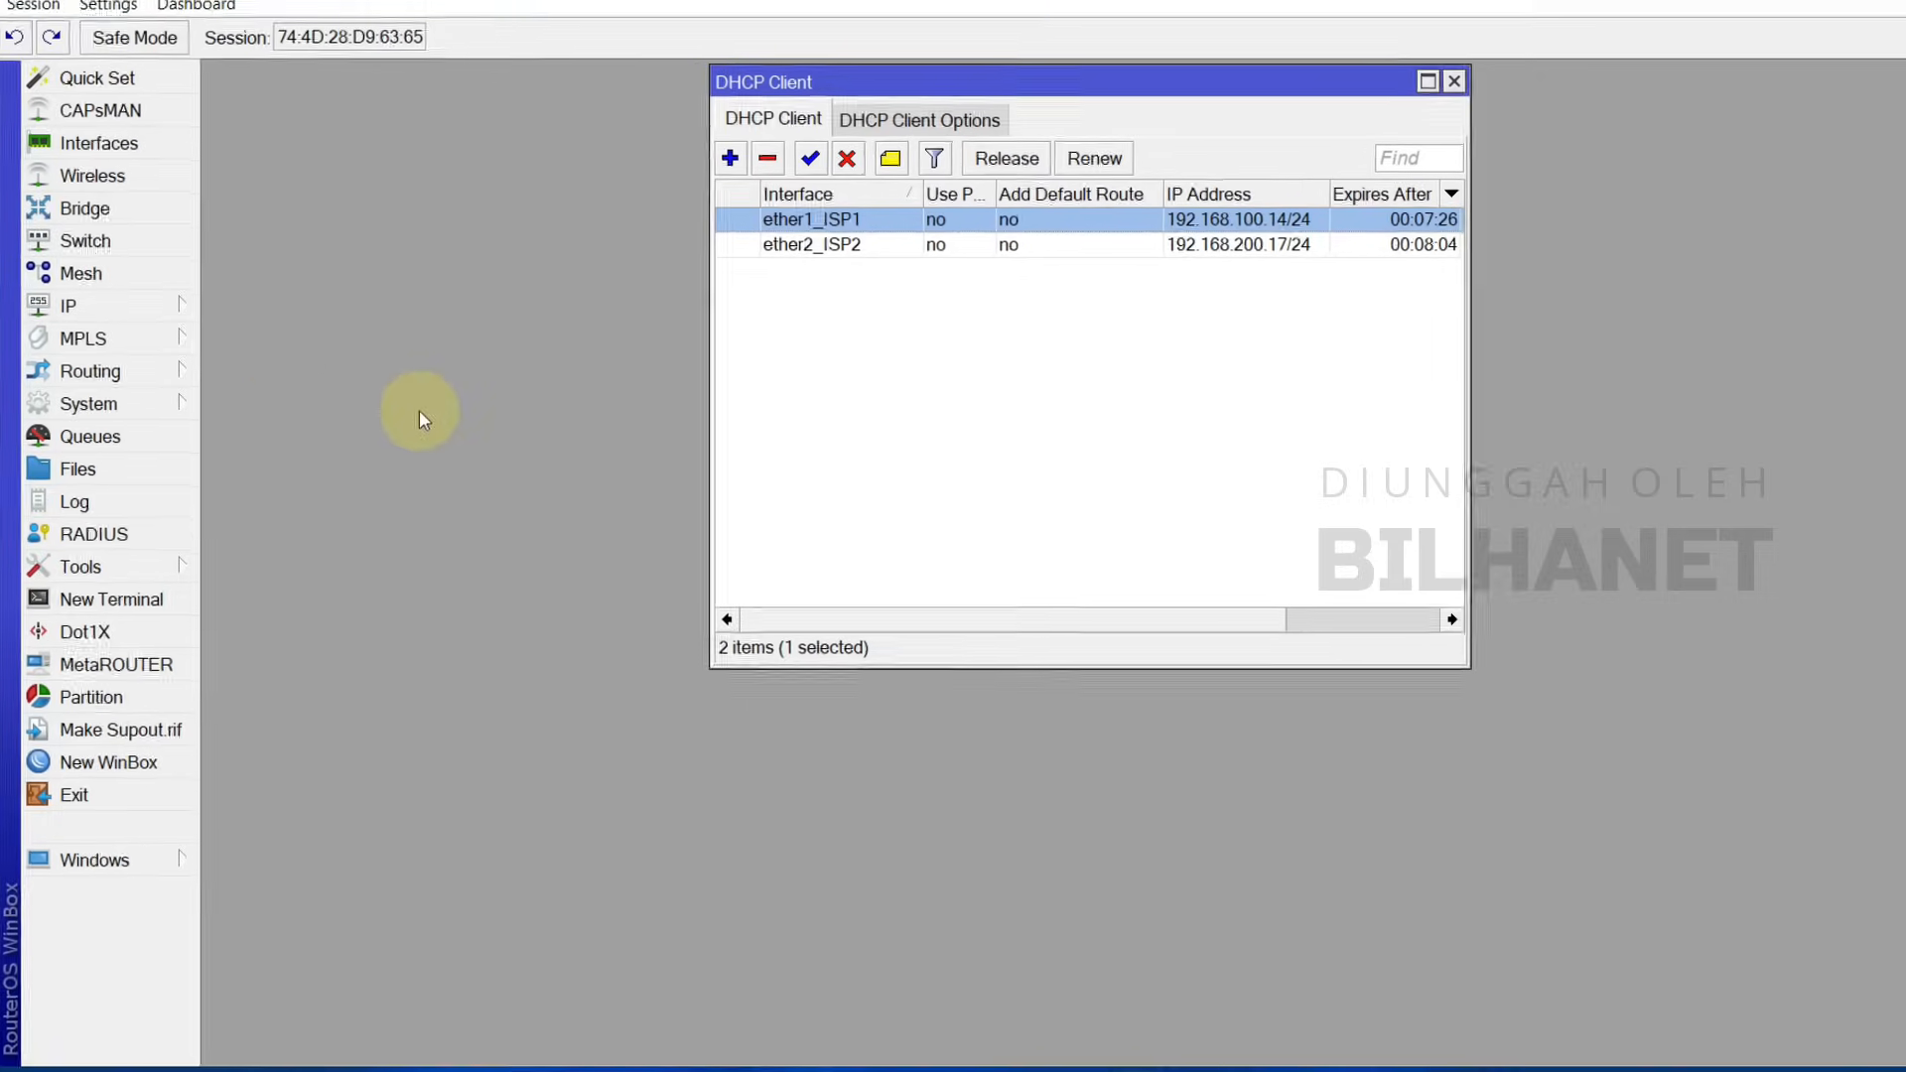
left_click(68, 297)
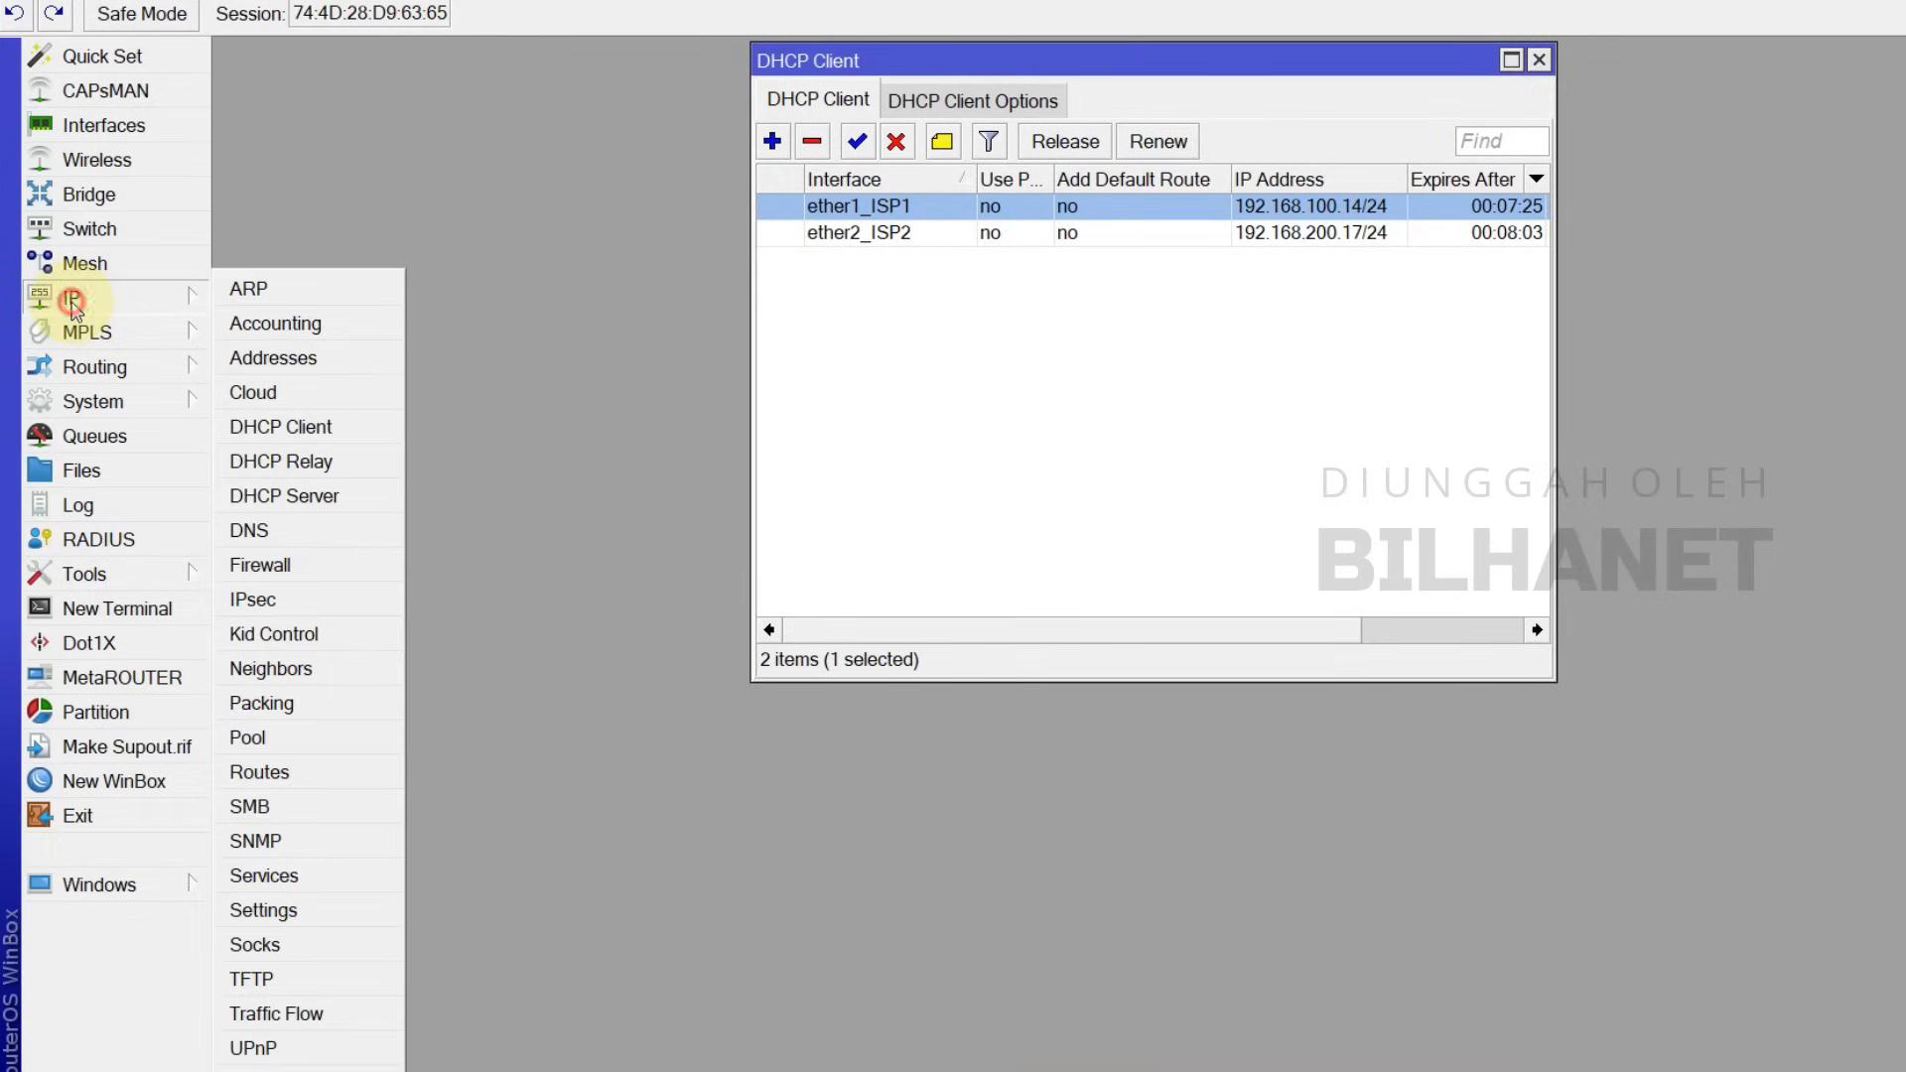
left_click(283, 784)
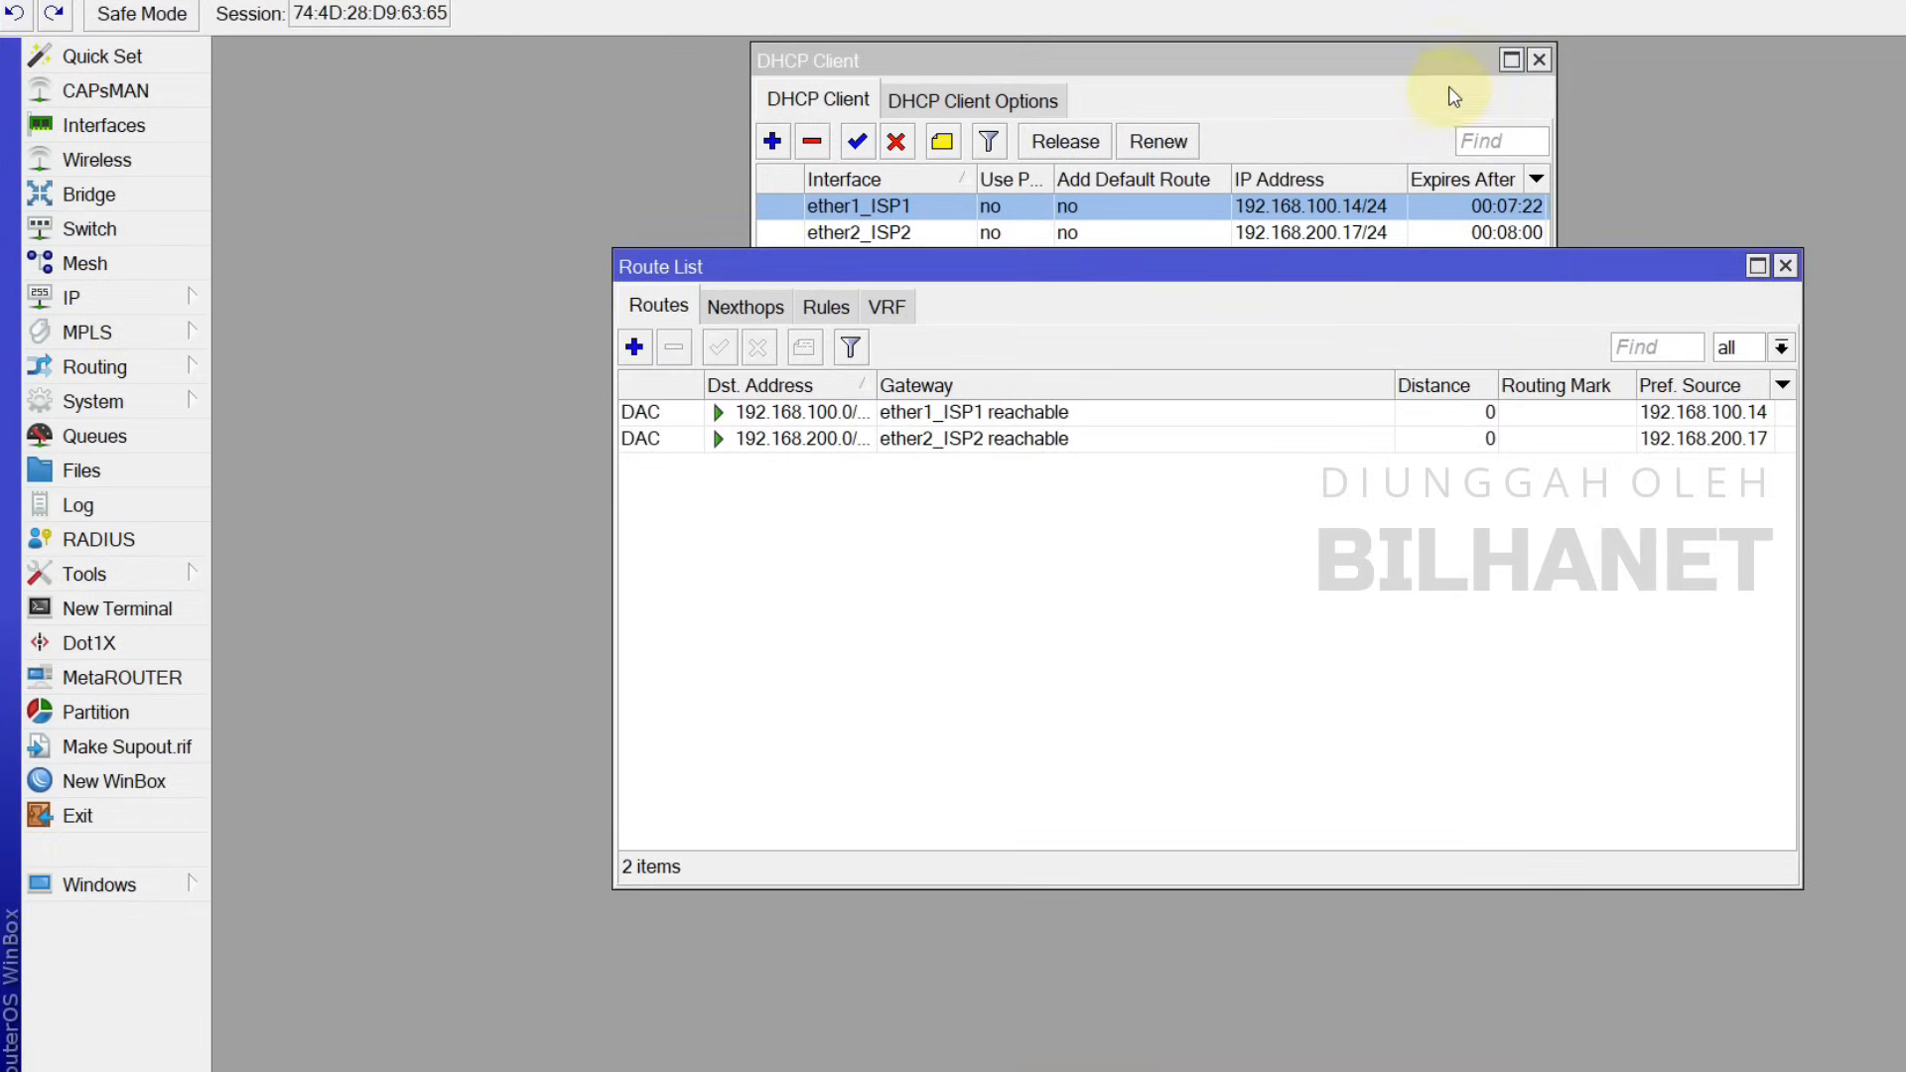
Step: Close the DHCP client list and start a new route with destination 0.0.0.0/0
left_click(1539, 61)
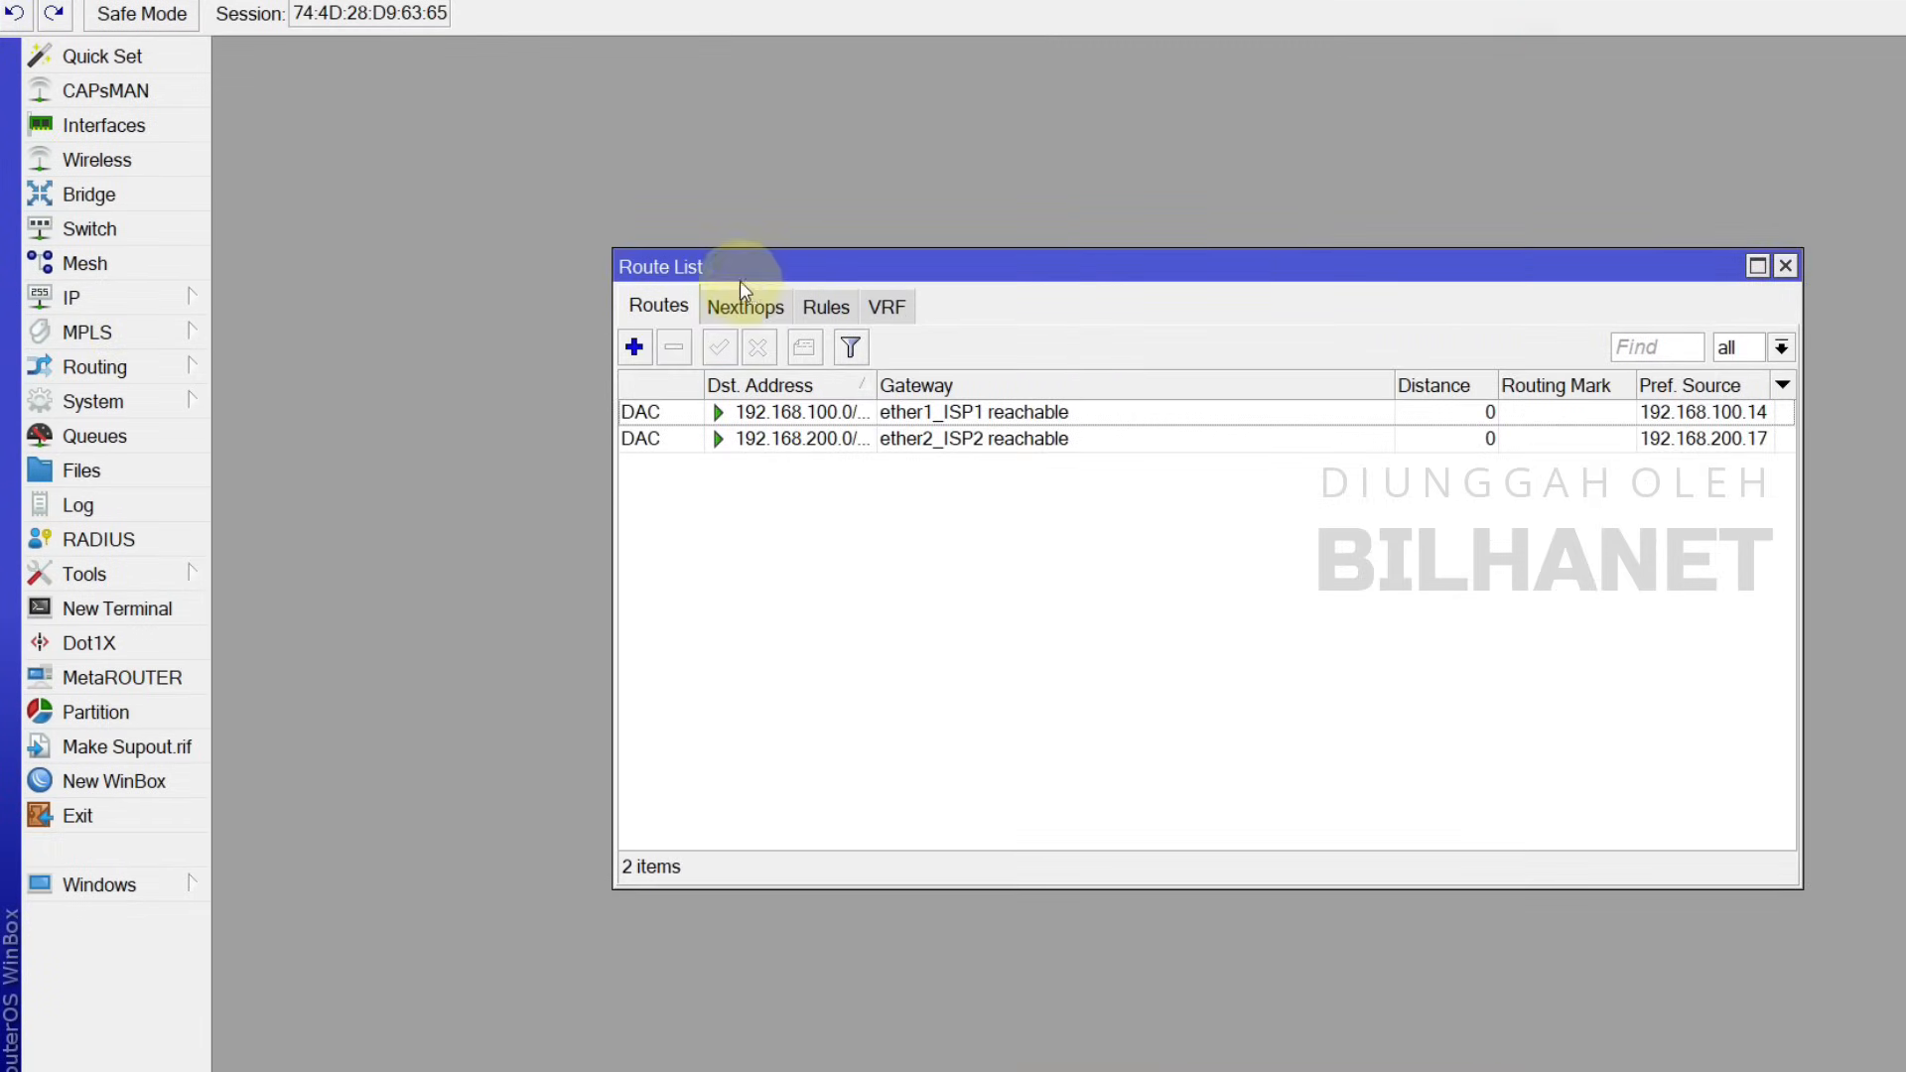
left_click(634, 347)
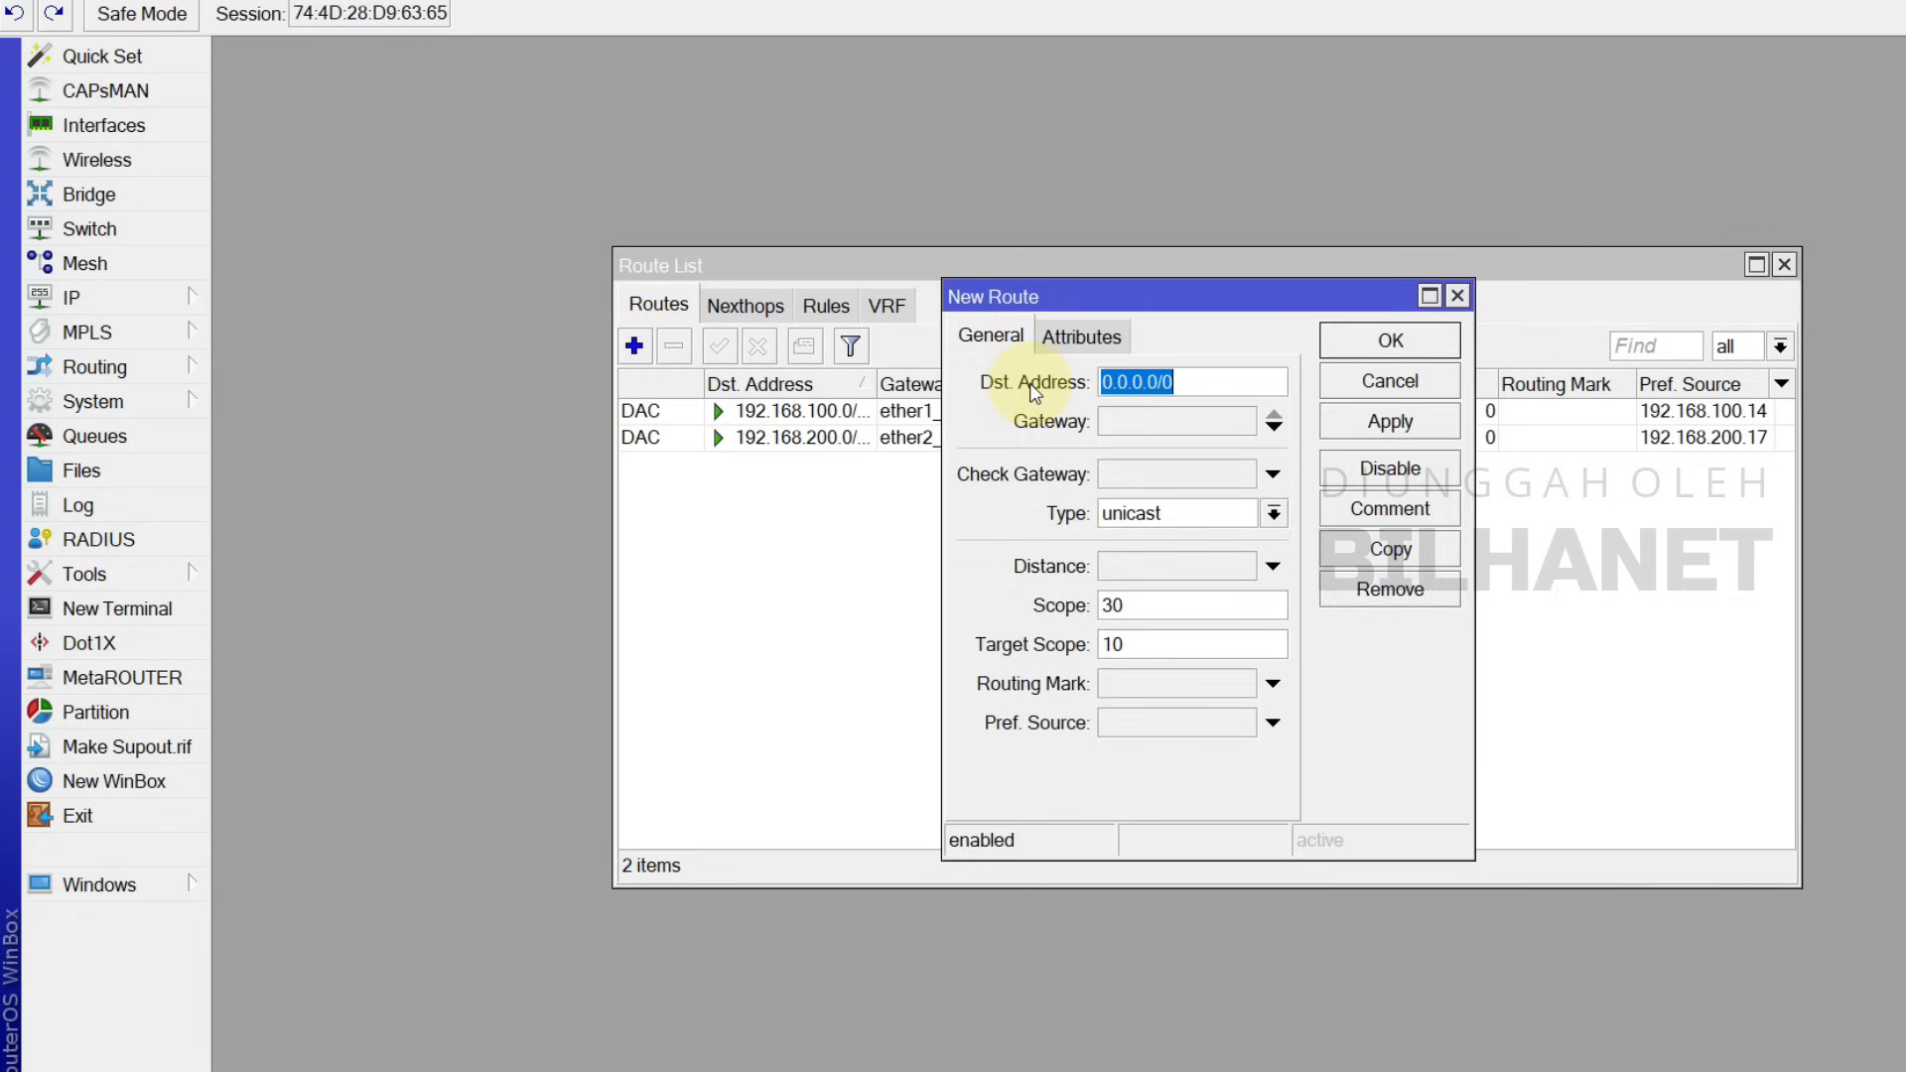
left_click(1200, 383)
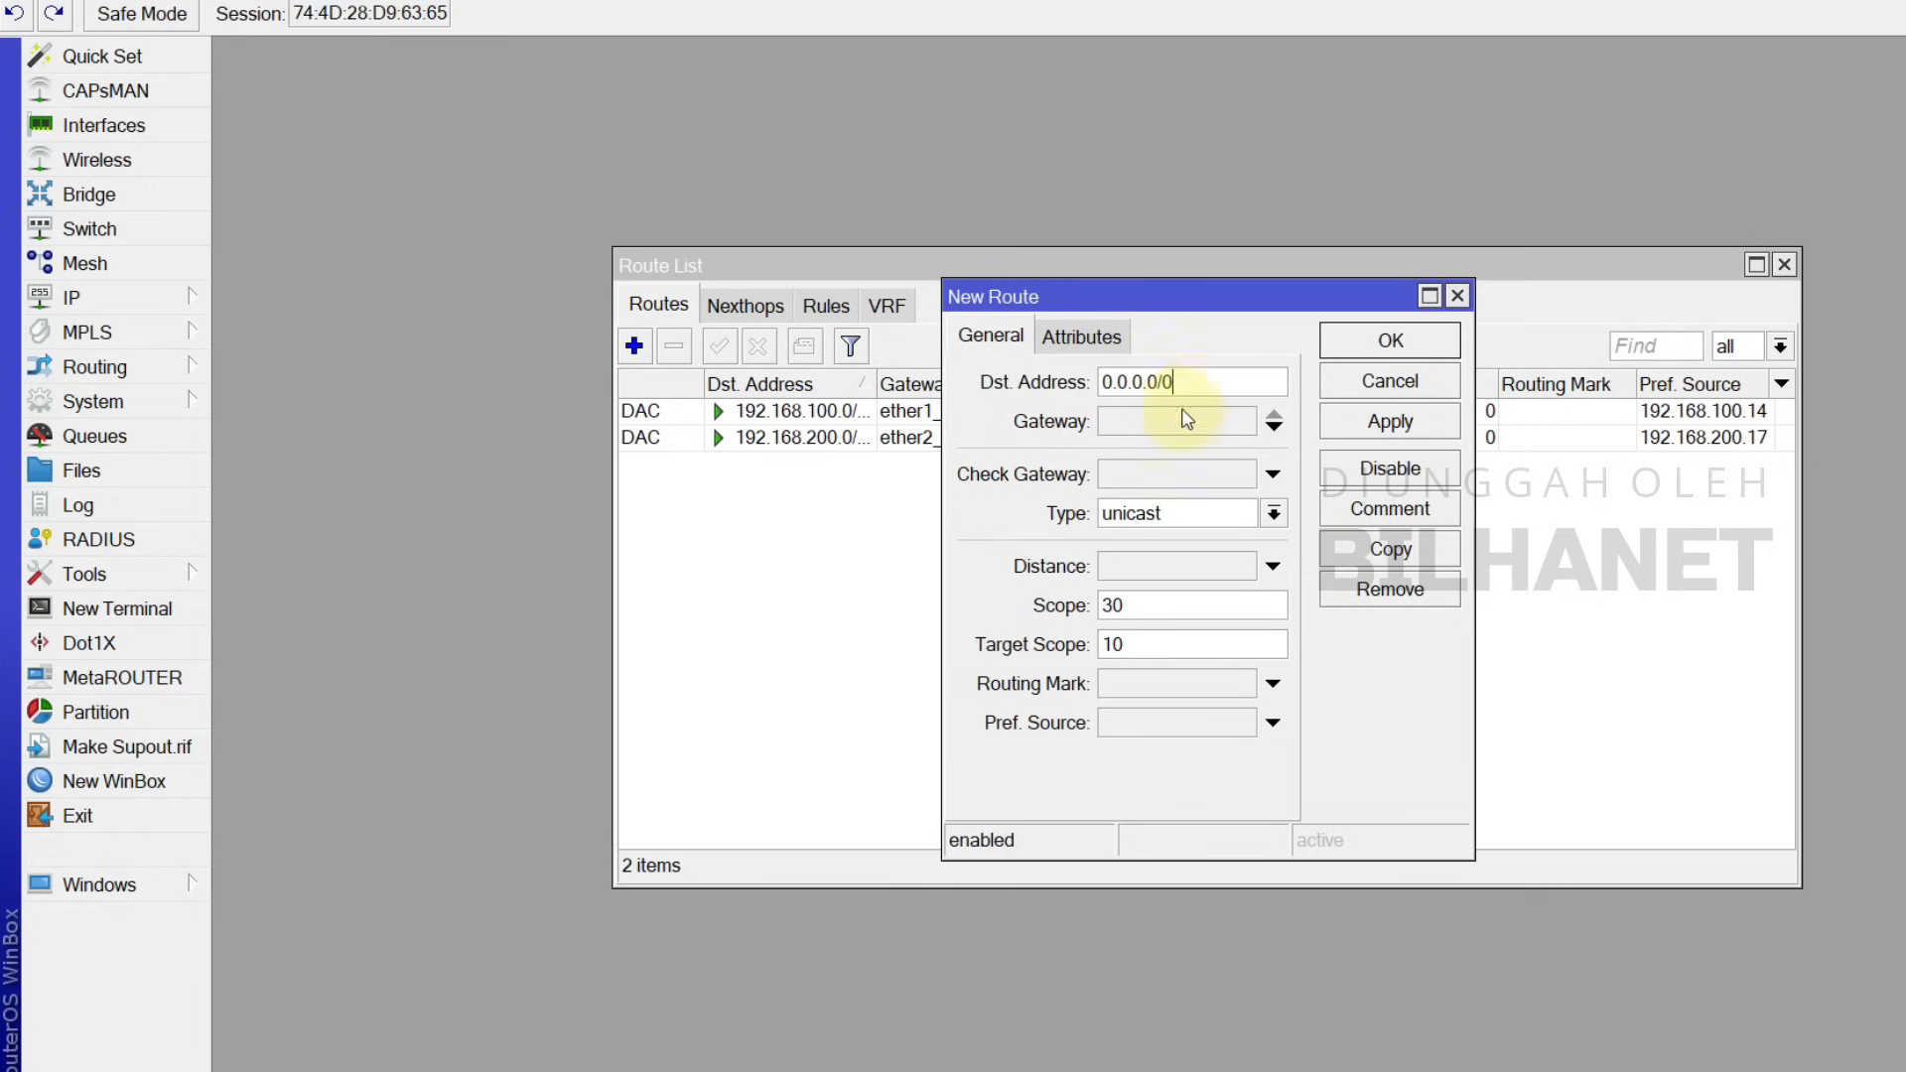
left_click(1140, 429)
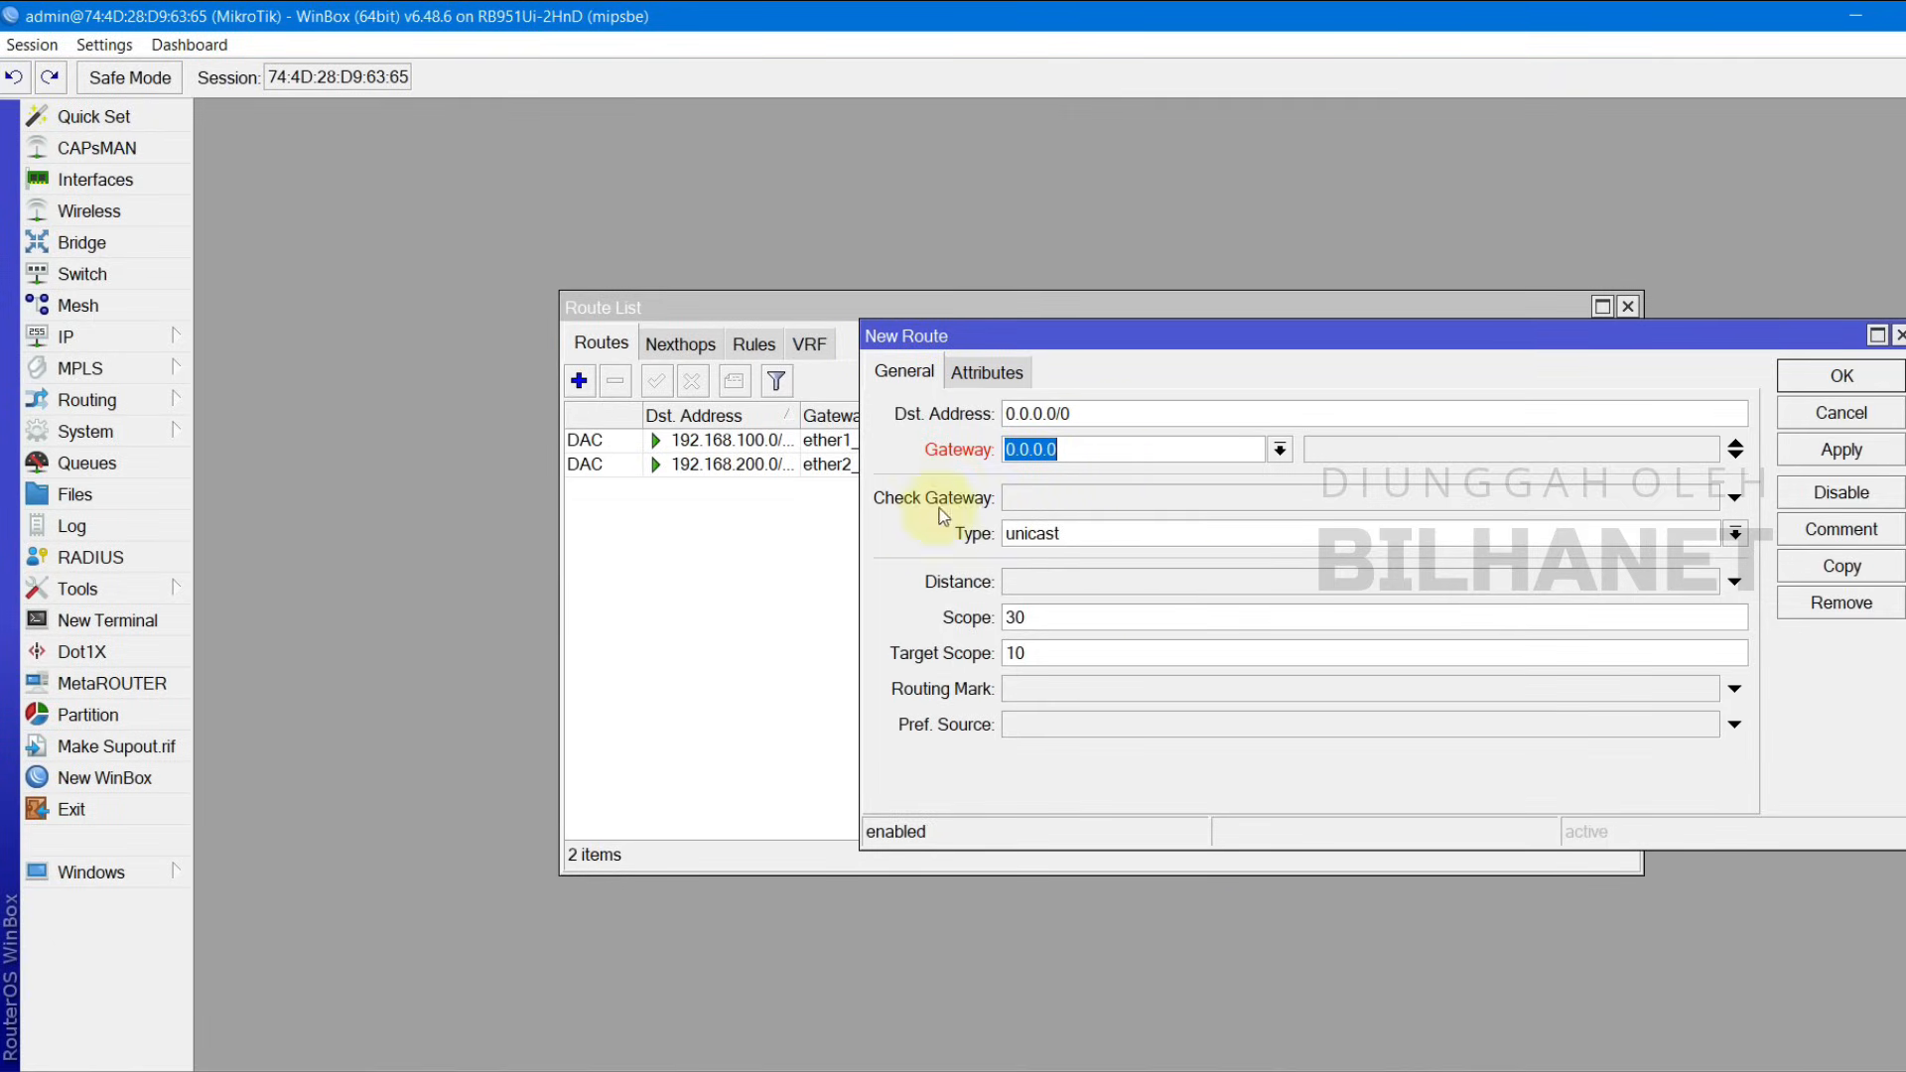
Step: Bring up ether1_ISP1's lease status beside the route to read gateway 192.168.100.1
left_click(171, 347)
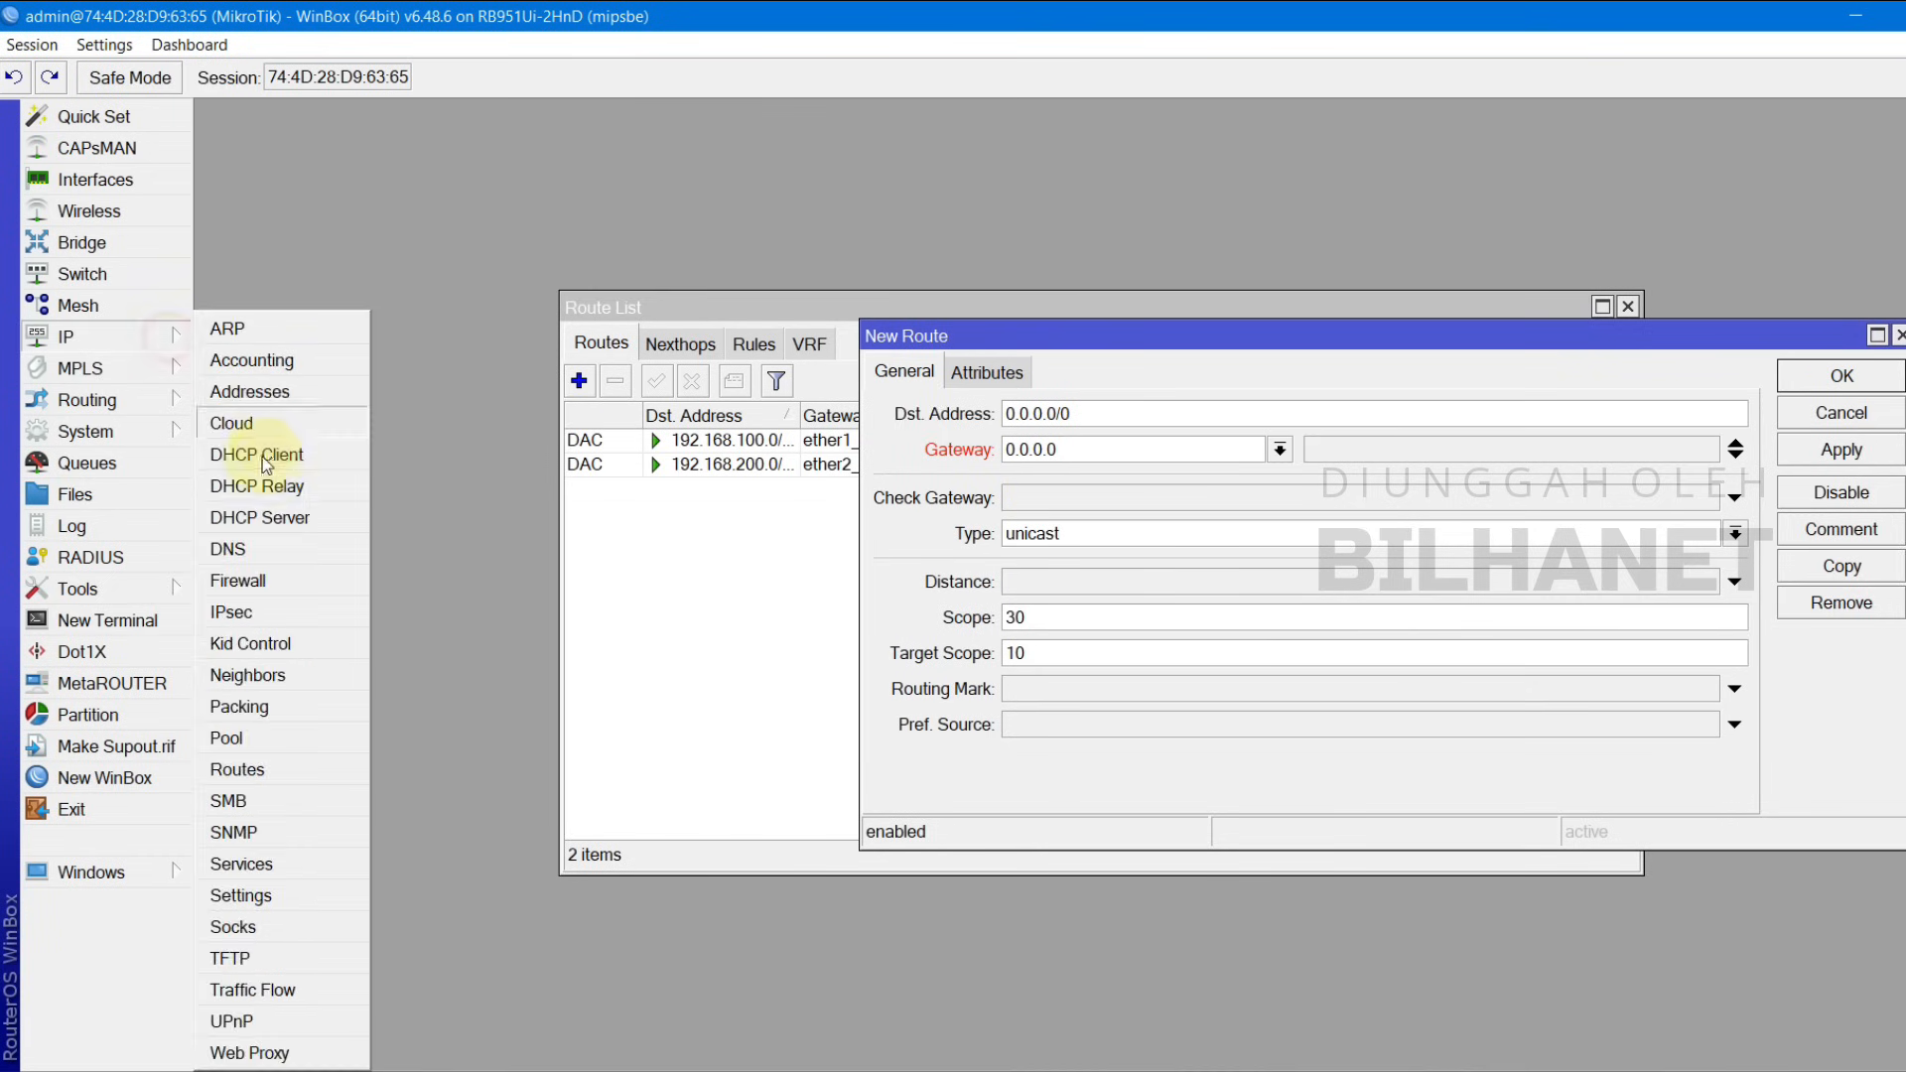
left_click(277, 454)
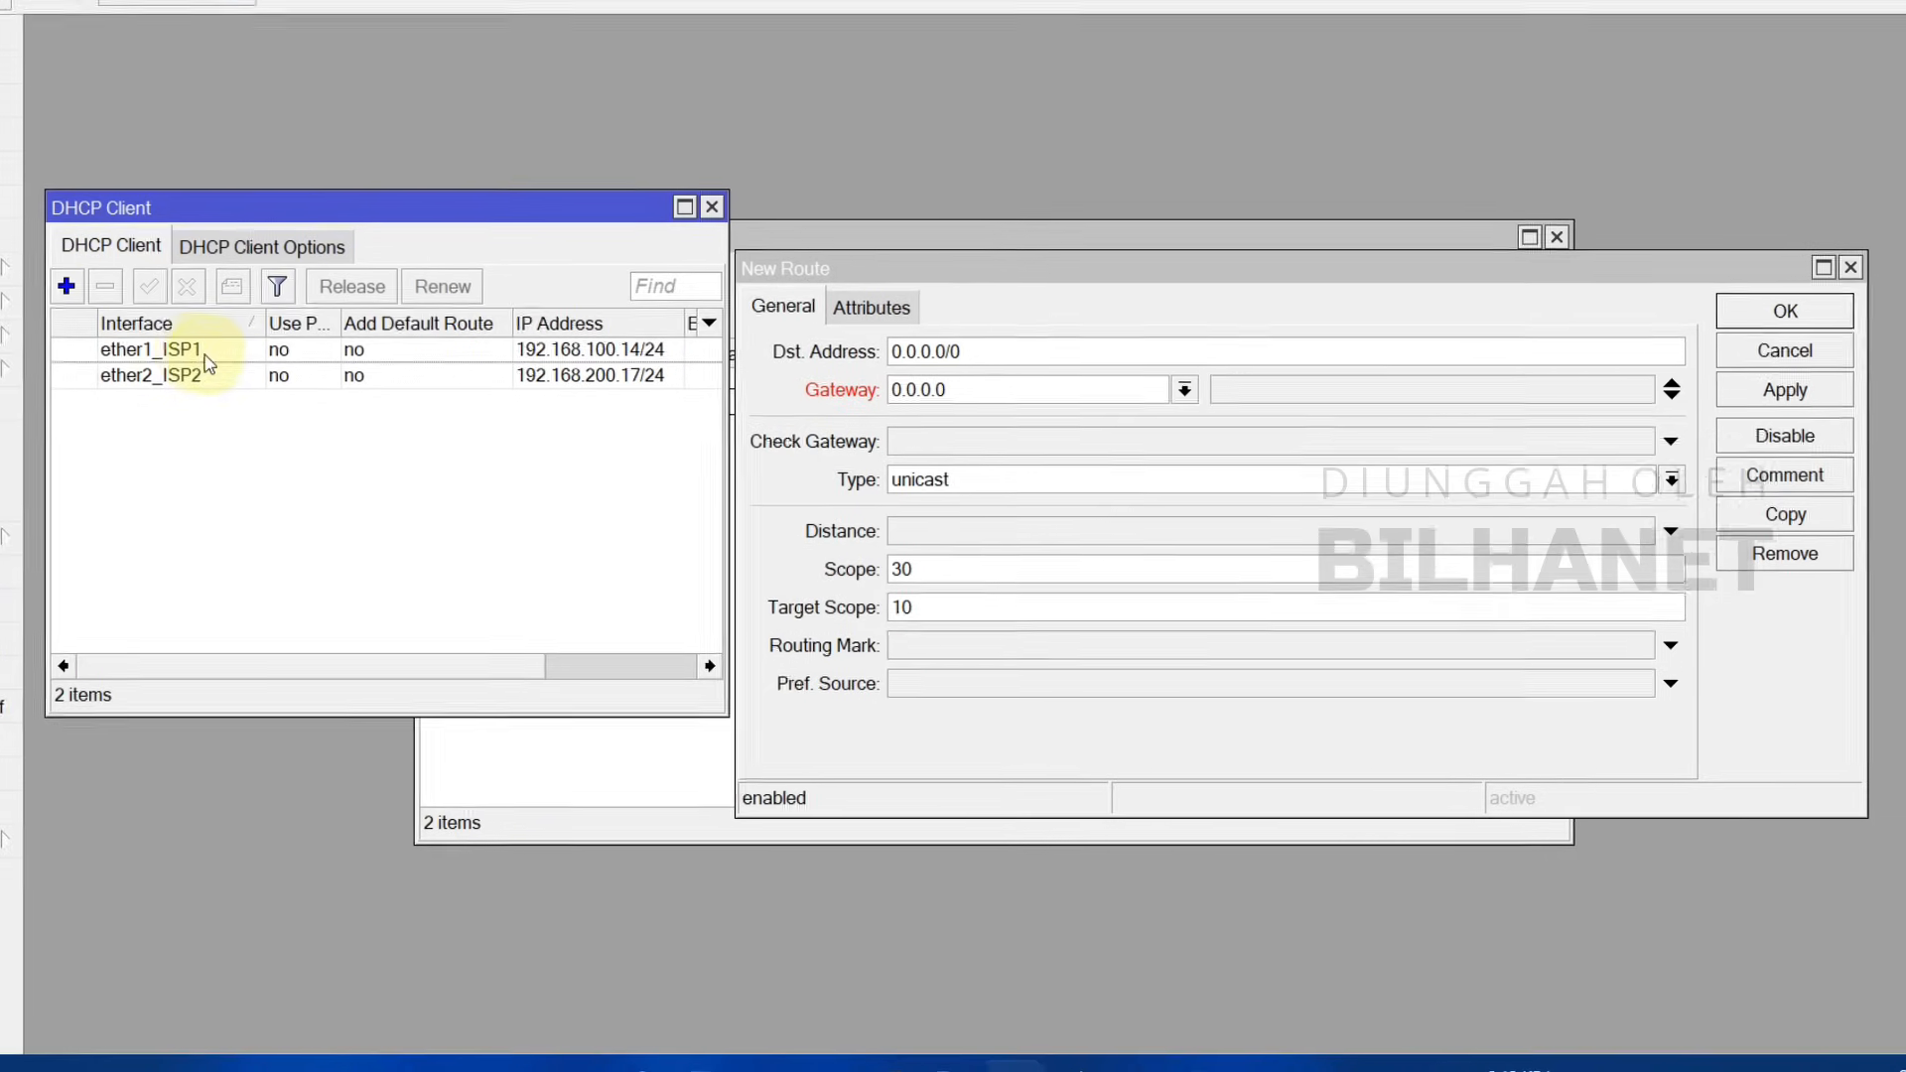
left_click(354, 416)
double_click(188, 356)
left_click(897, 506)
left_click_drag(957, 481, 327, 413)
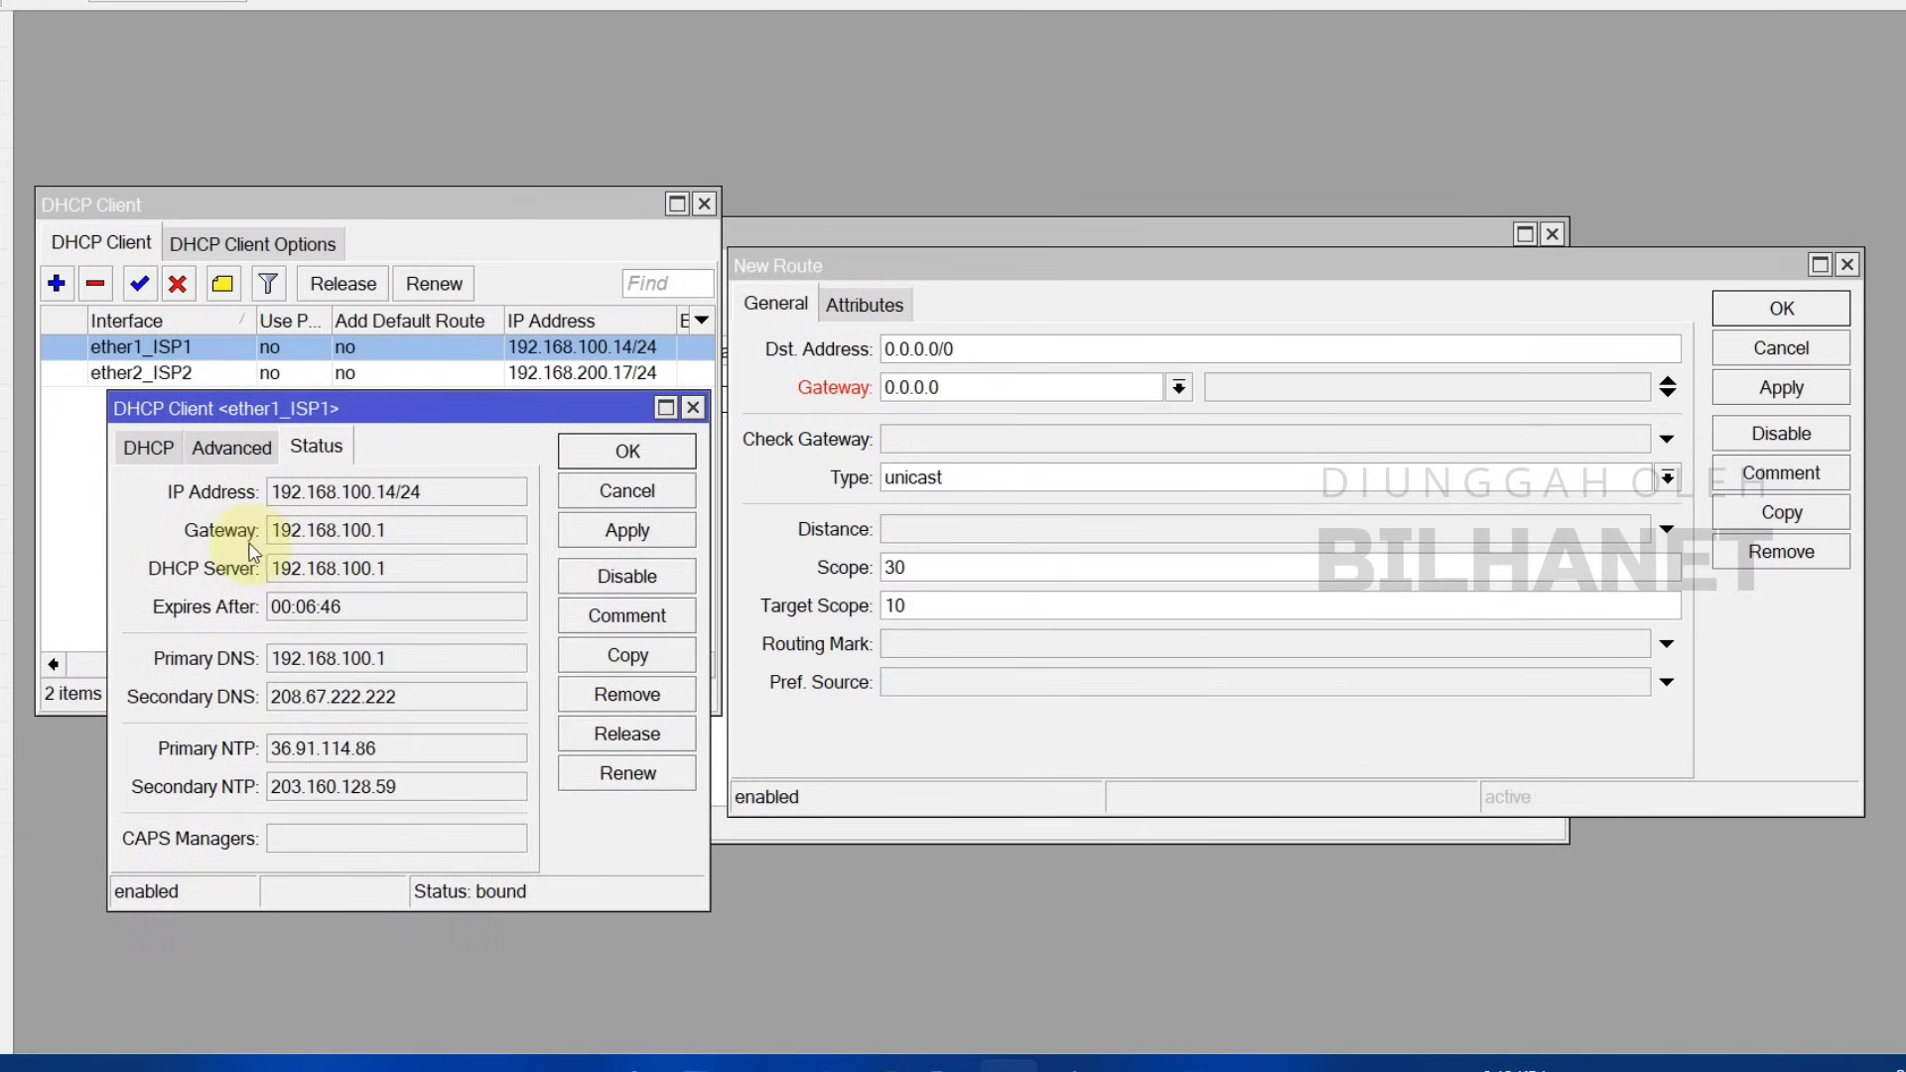
left_click_drag(373, 530, 307, 531)
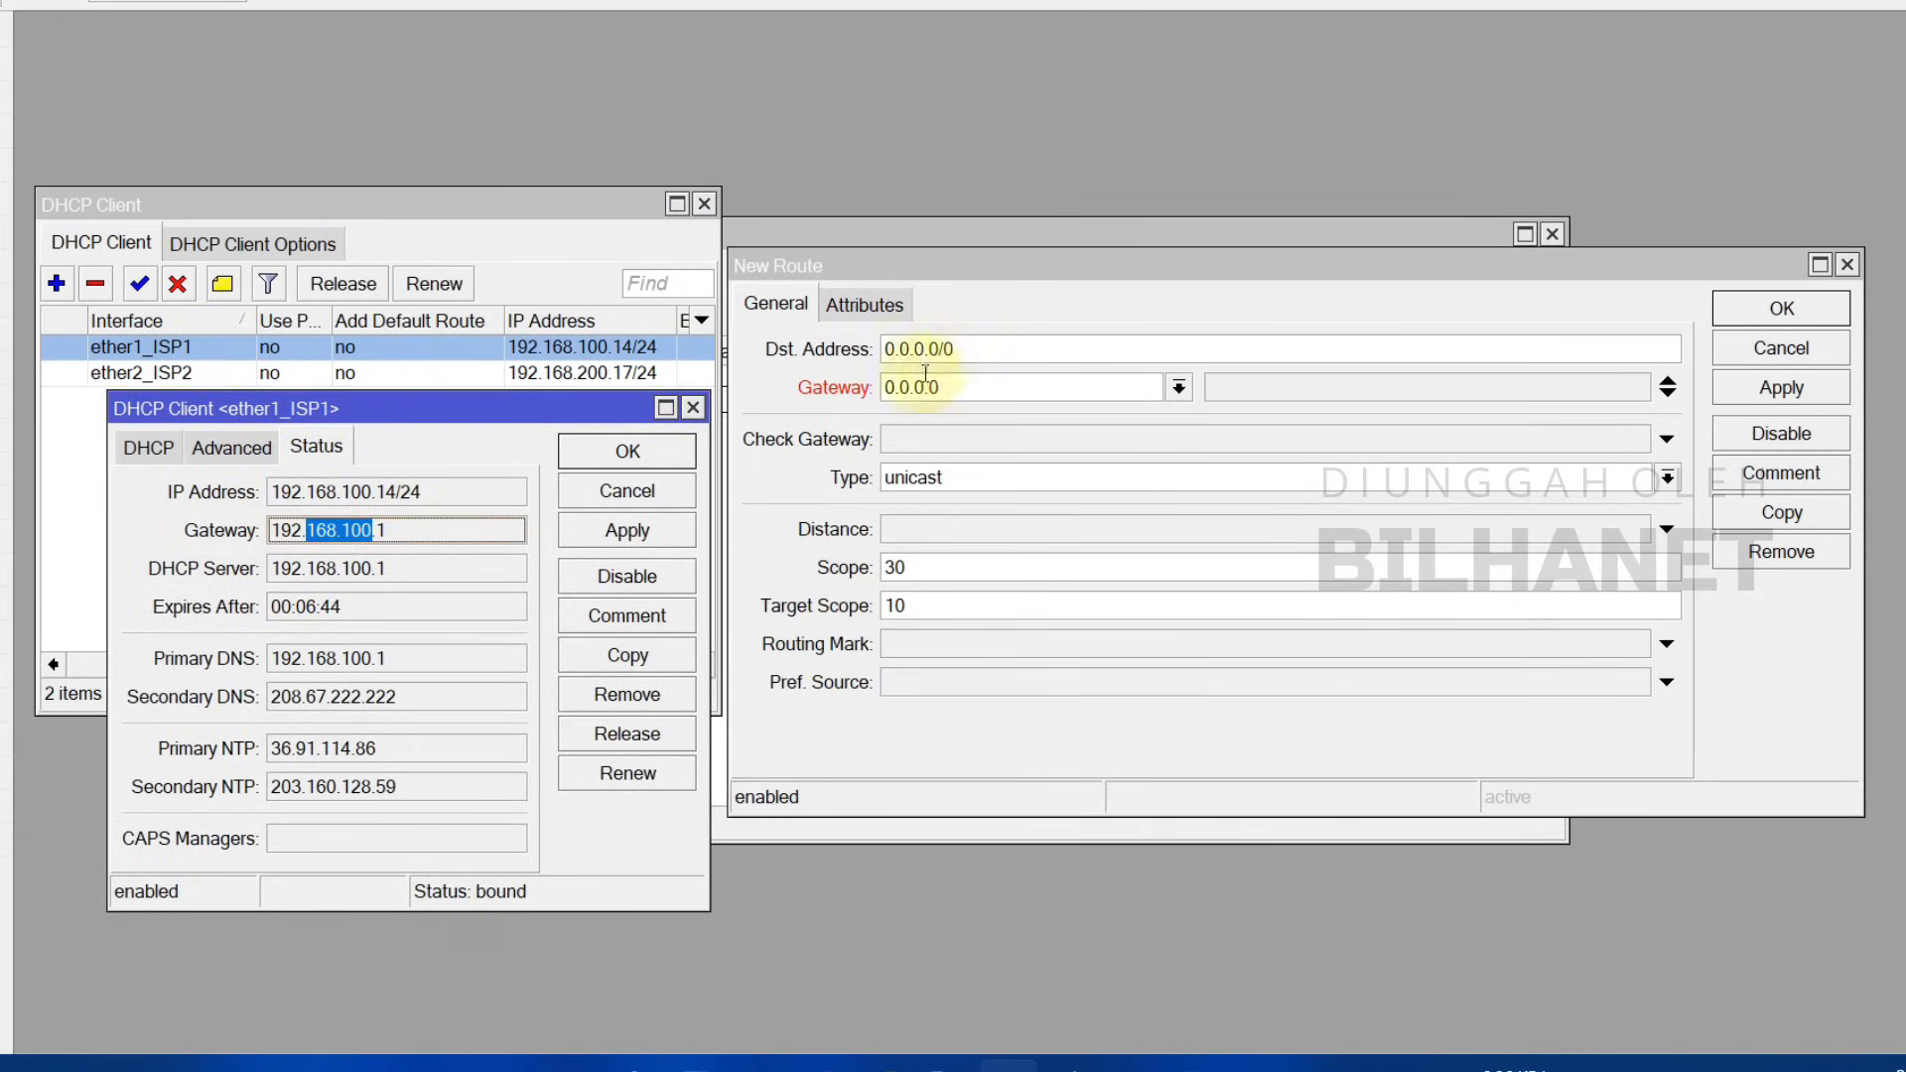
Step: Set the route's gateway to 192.168.100.1 with ping gateway check and distance 1
left_click(958, 390)
type("192.168.100.")
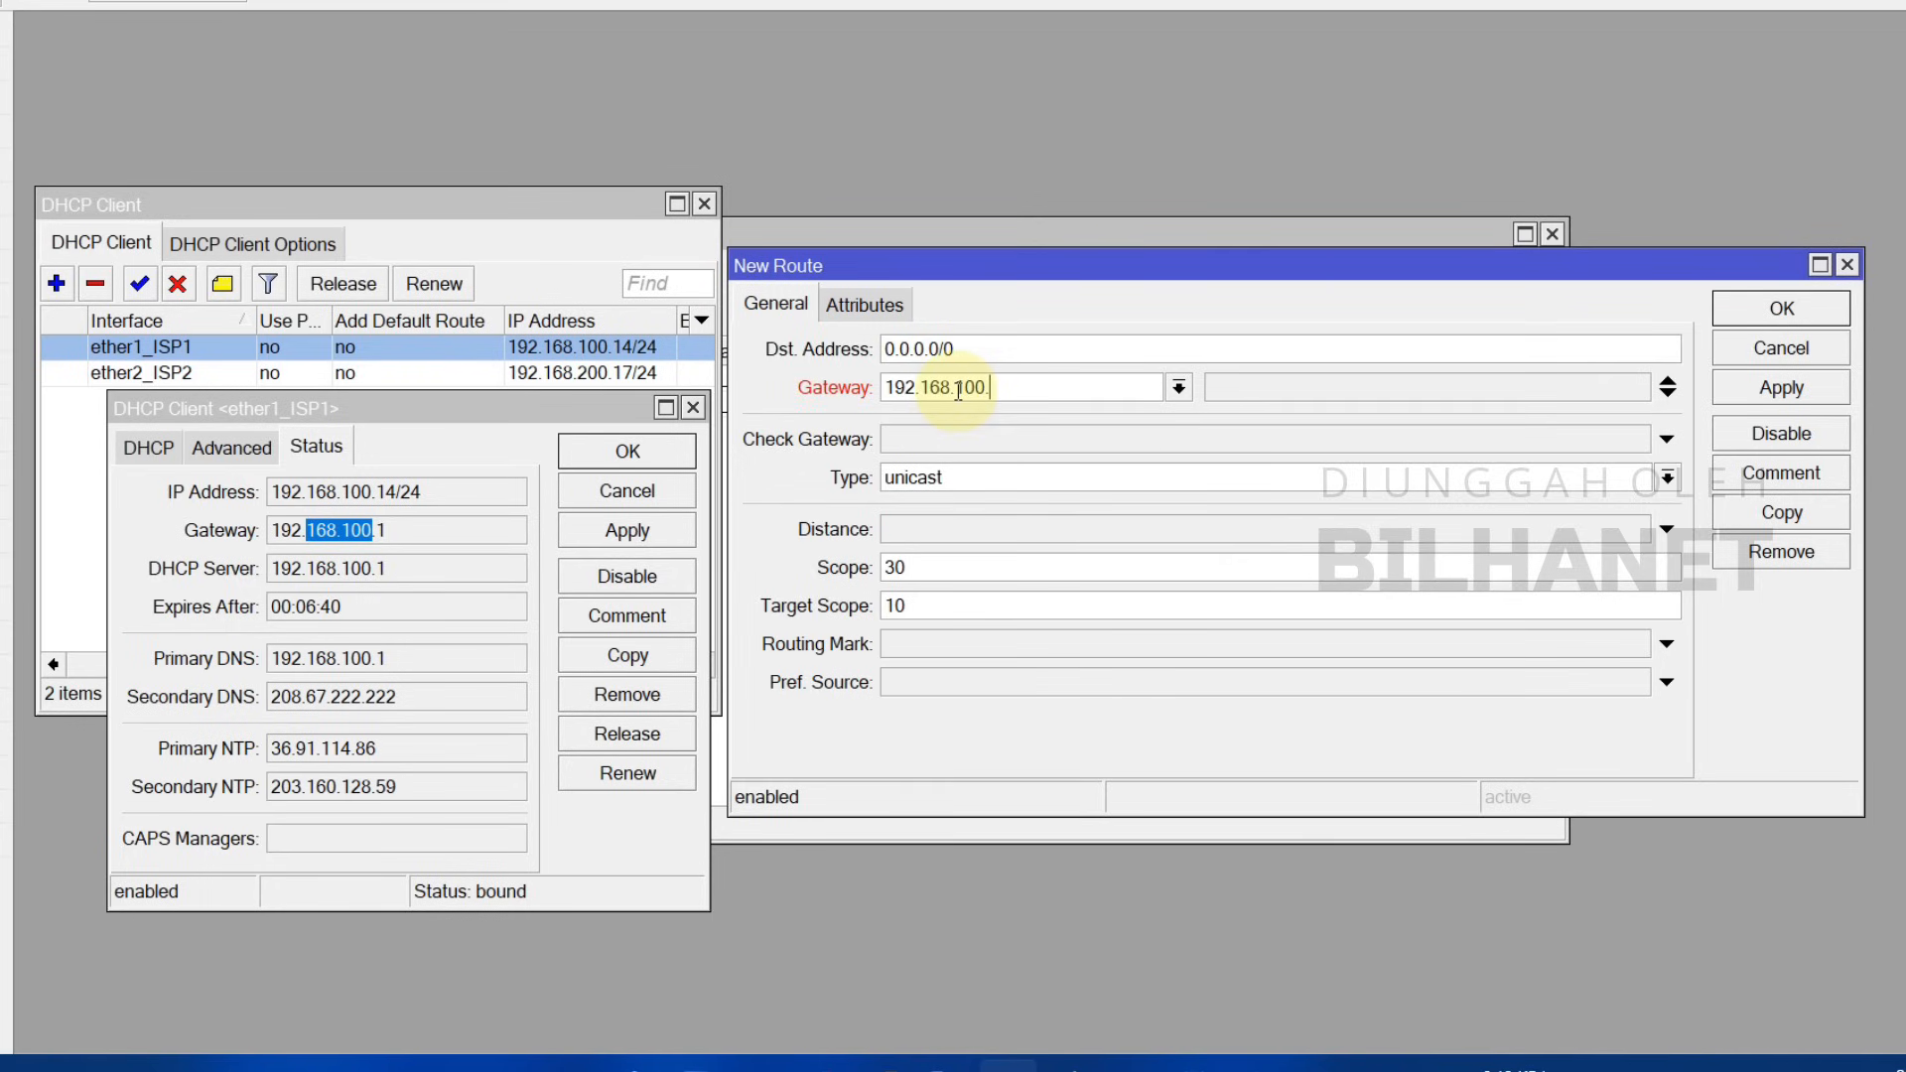
left_click(923, 439)
left_click(899, 489)
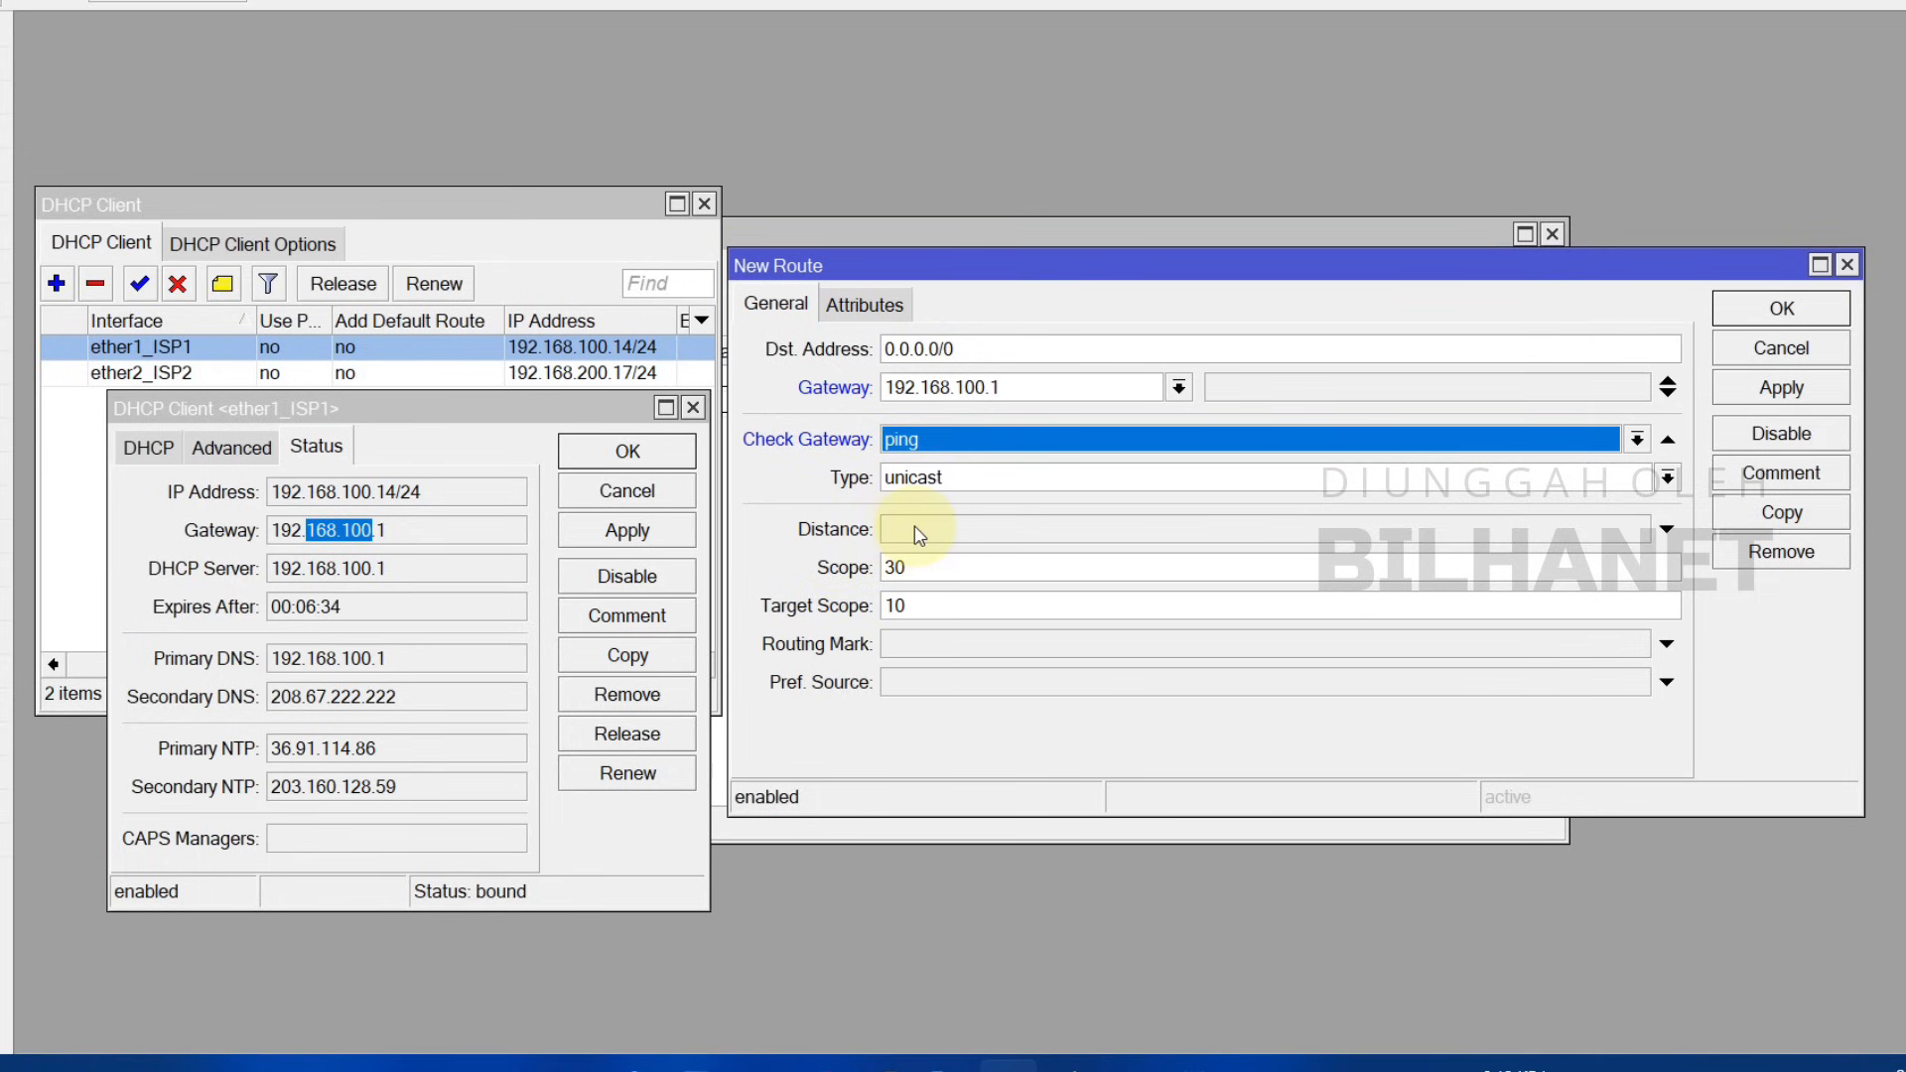
left_click(919, 529)
left_click_drag(1003, 391, 956, 389)
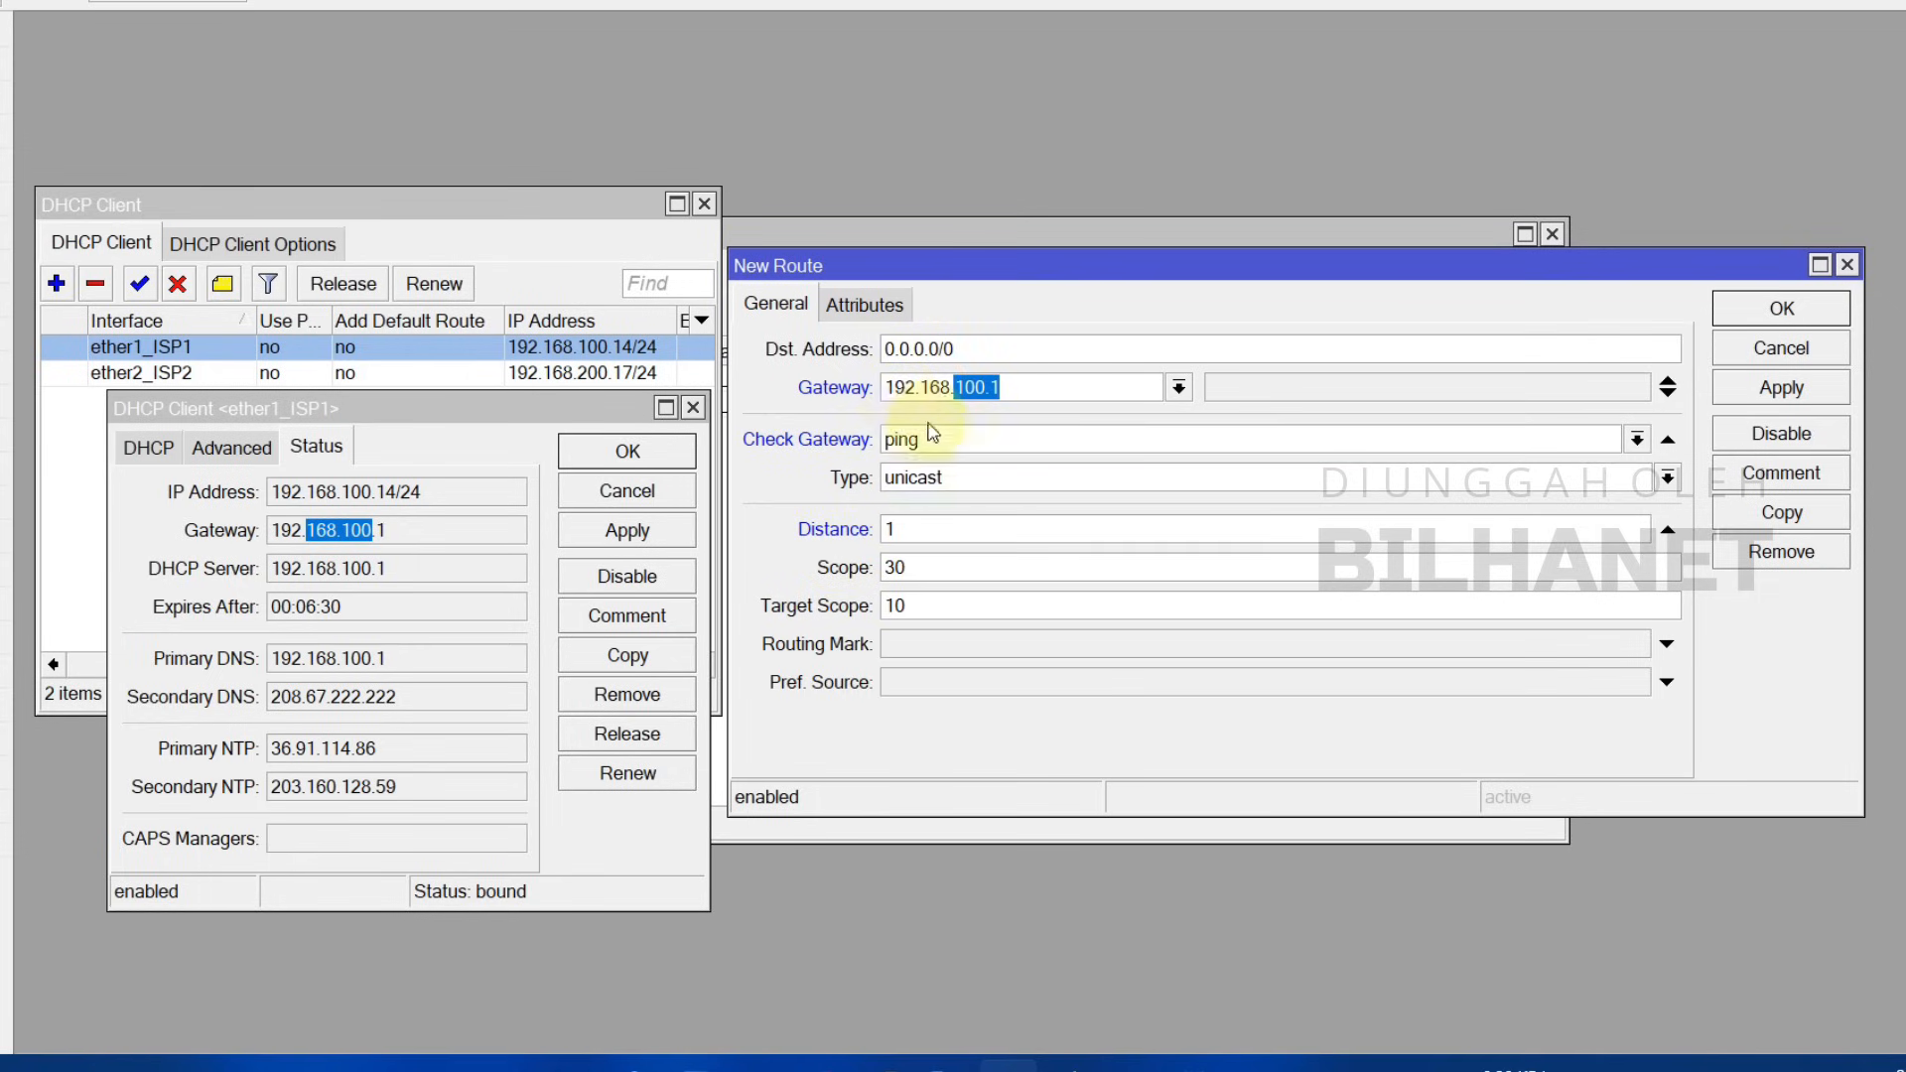
Step: Comment the route 'ISP 1', apply it, and close the route and client details
left_click(1784, 475)
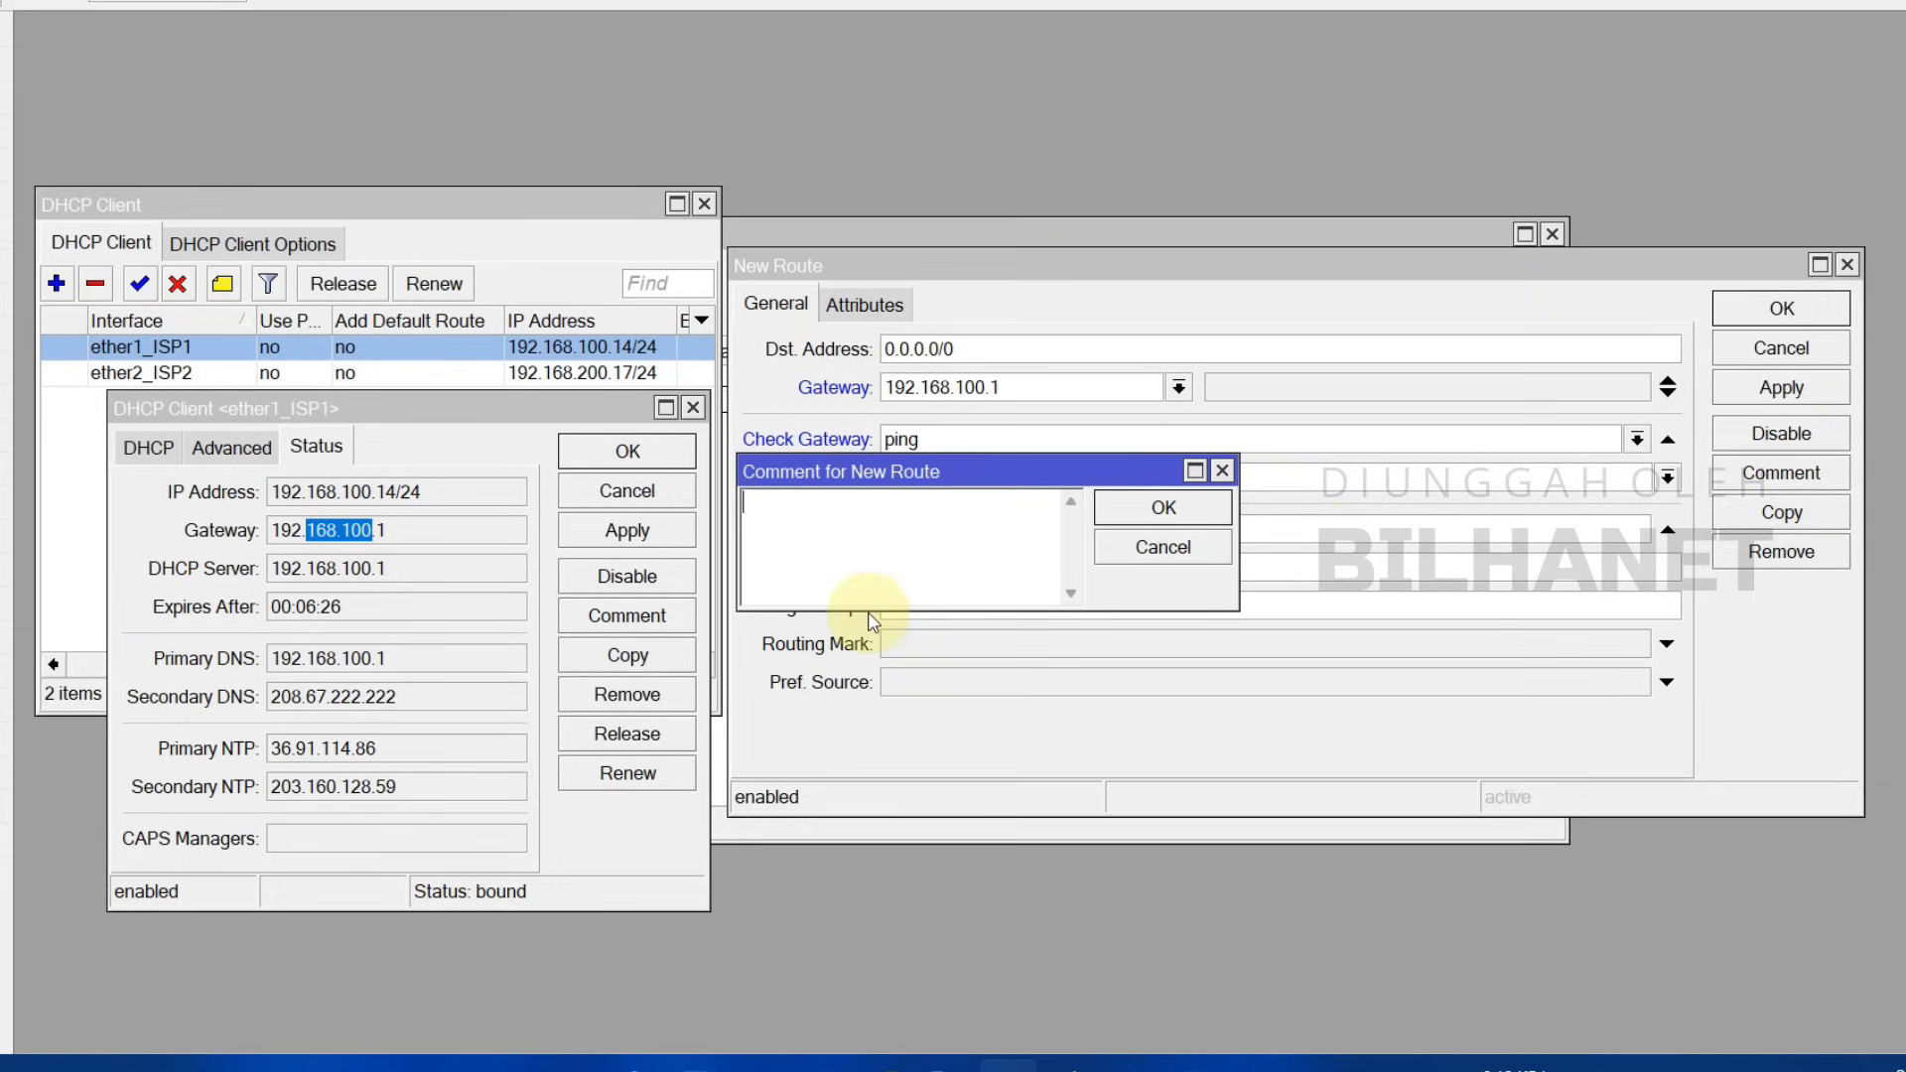
type("IS")
left_click(1130, 510)
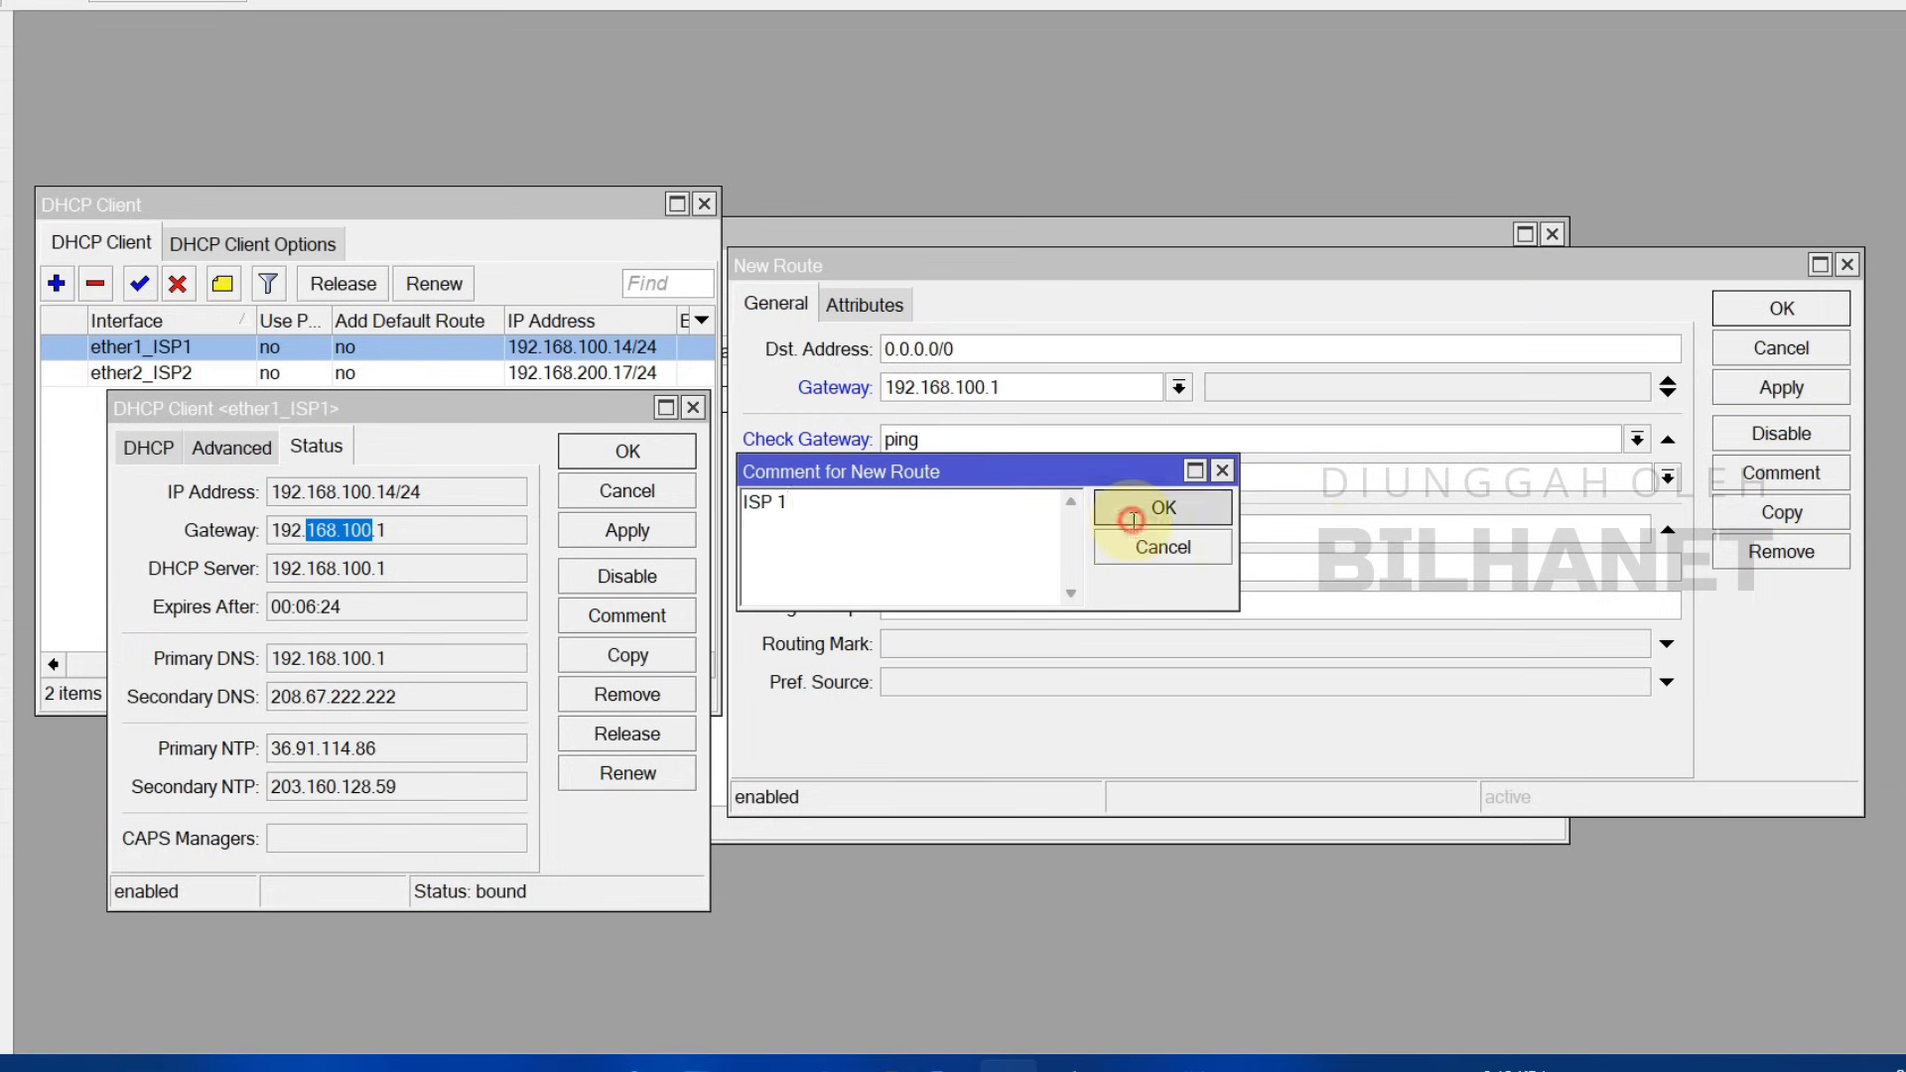
left_click(1772, 394)
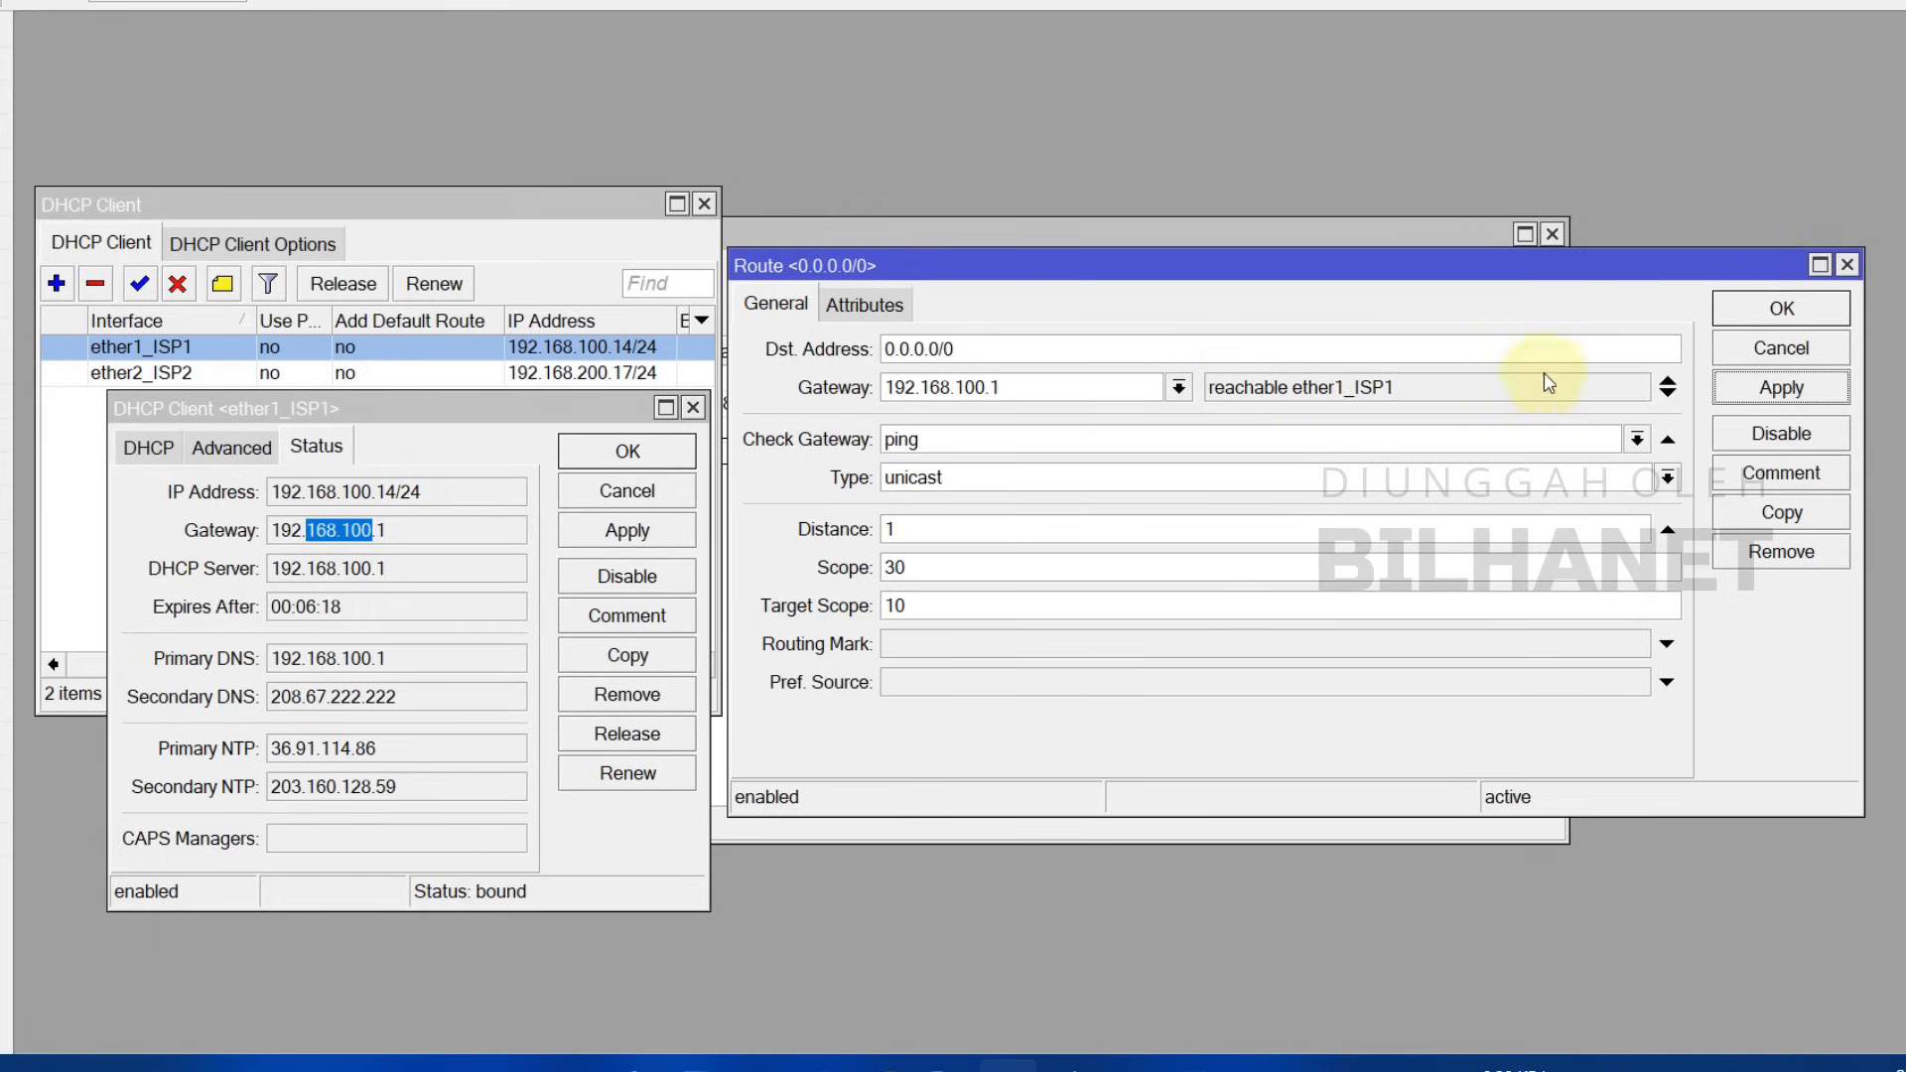
left_click(1783, 315)
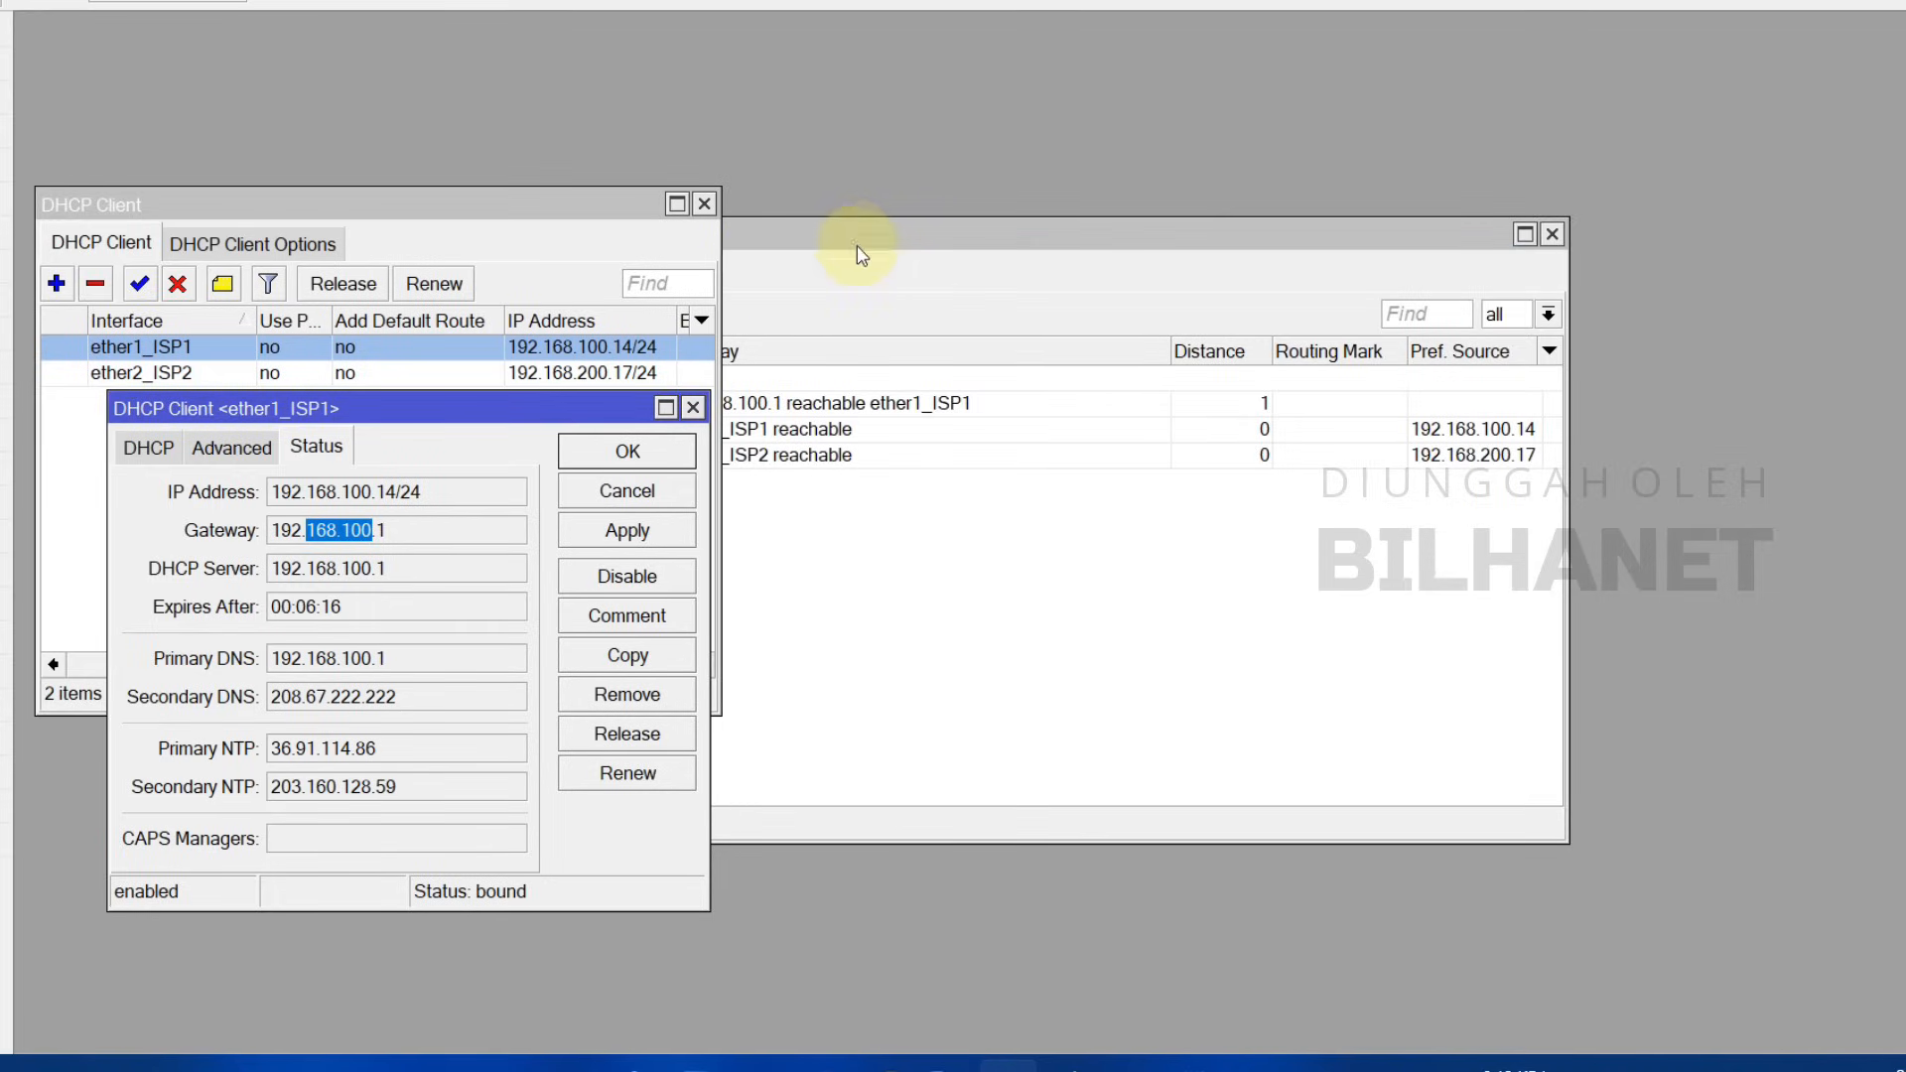
left_click(695, 408)
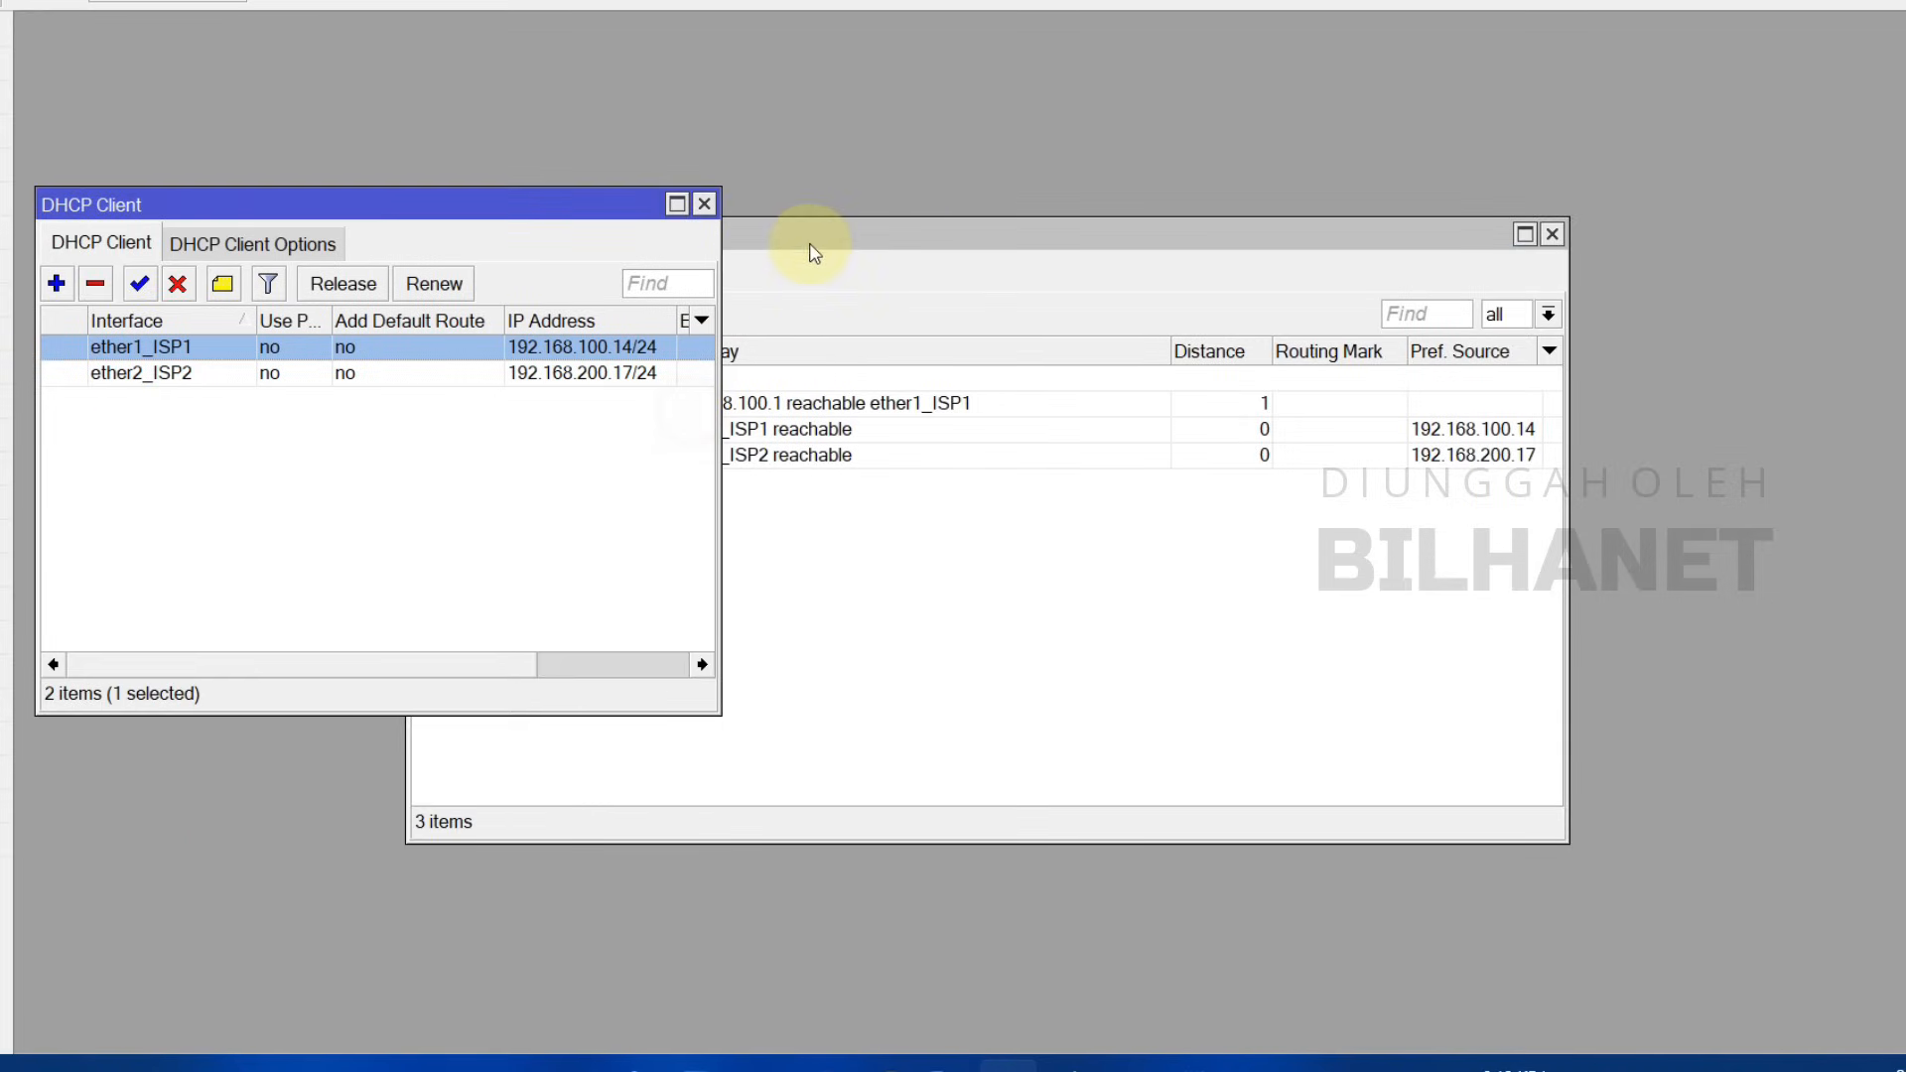
Step: Start a second 0.0.0.0/0 route and look up ether2_ISP2's DHCP gateway, 192.168.200.1
left_click(804, 238)
left_click_drag(804, 239, 1034, 205)
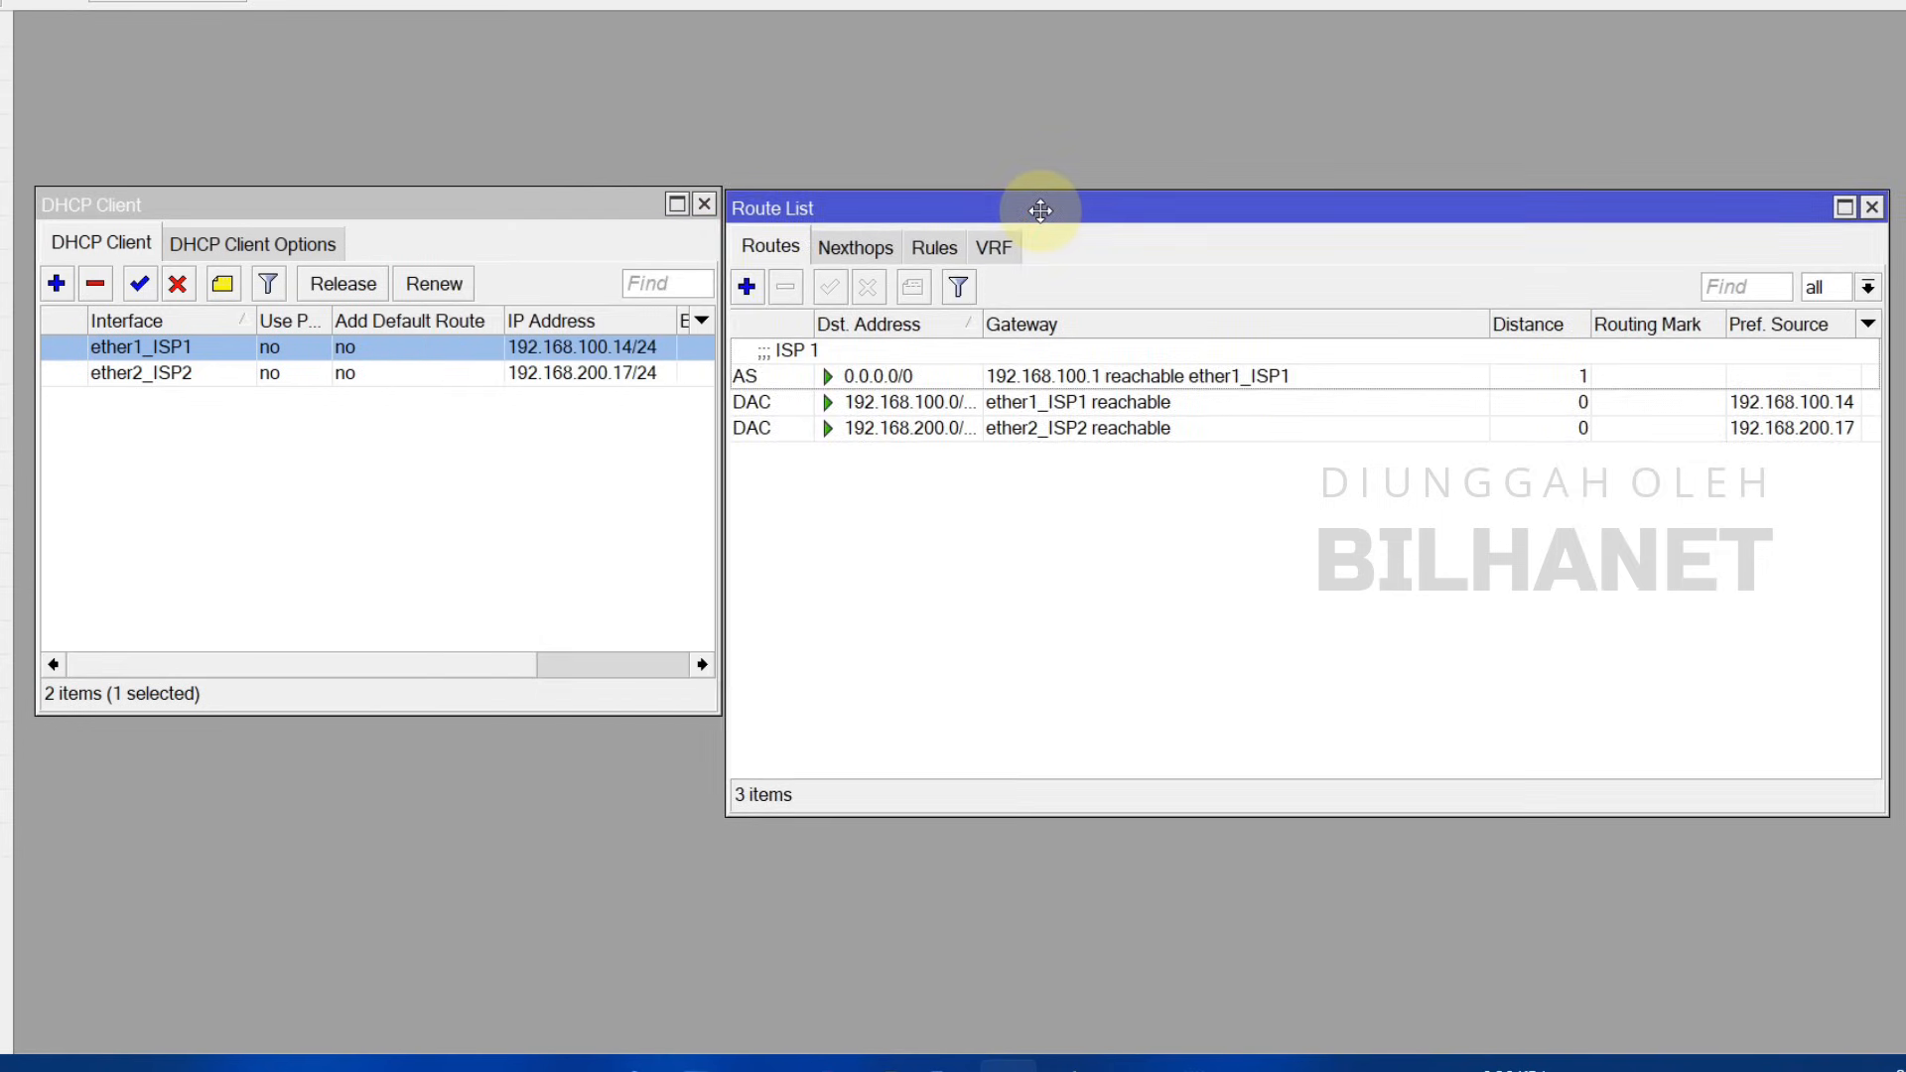
left_click(750, 285)
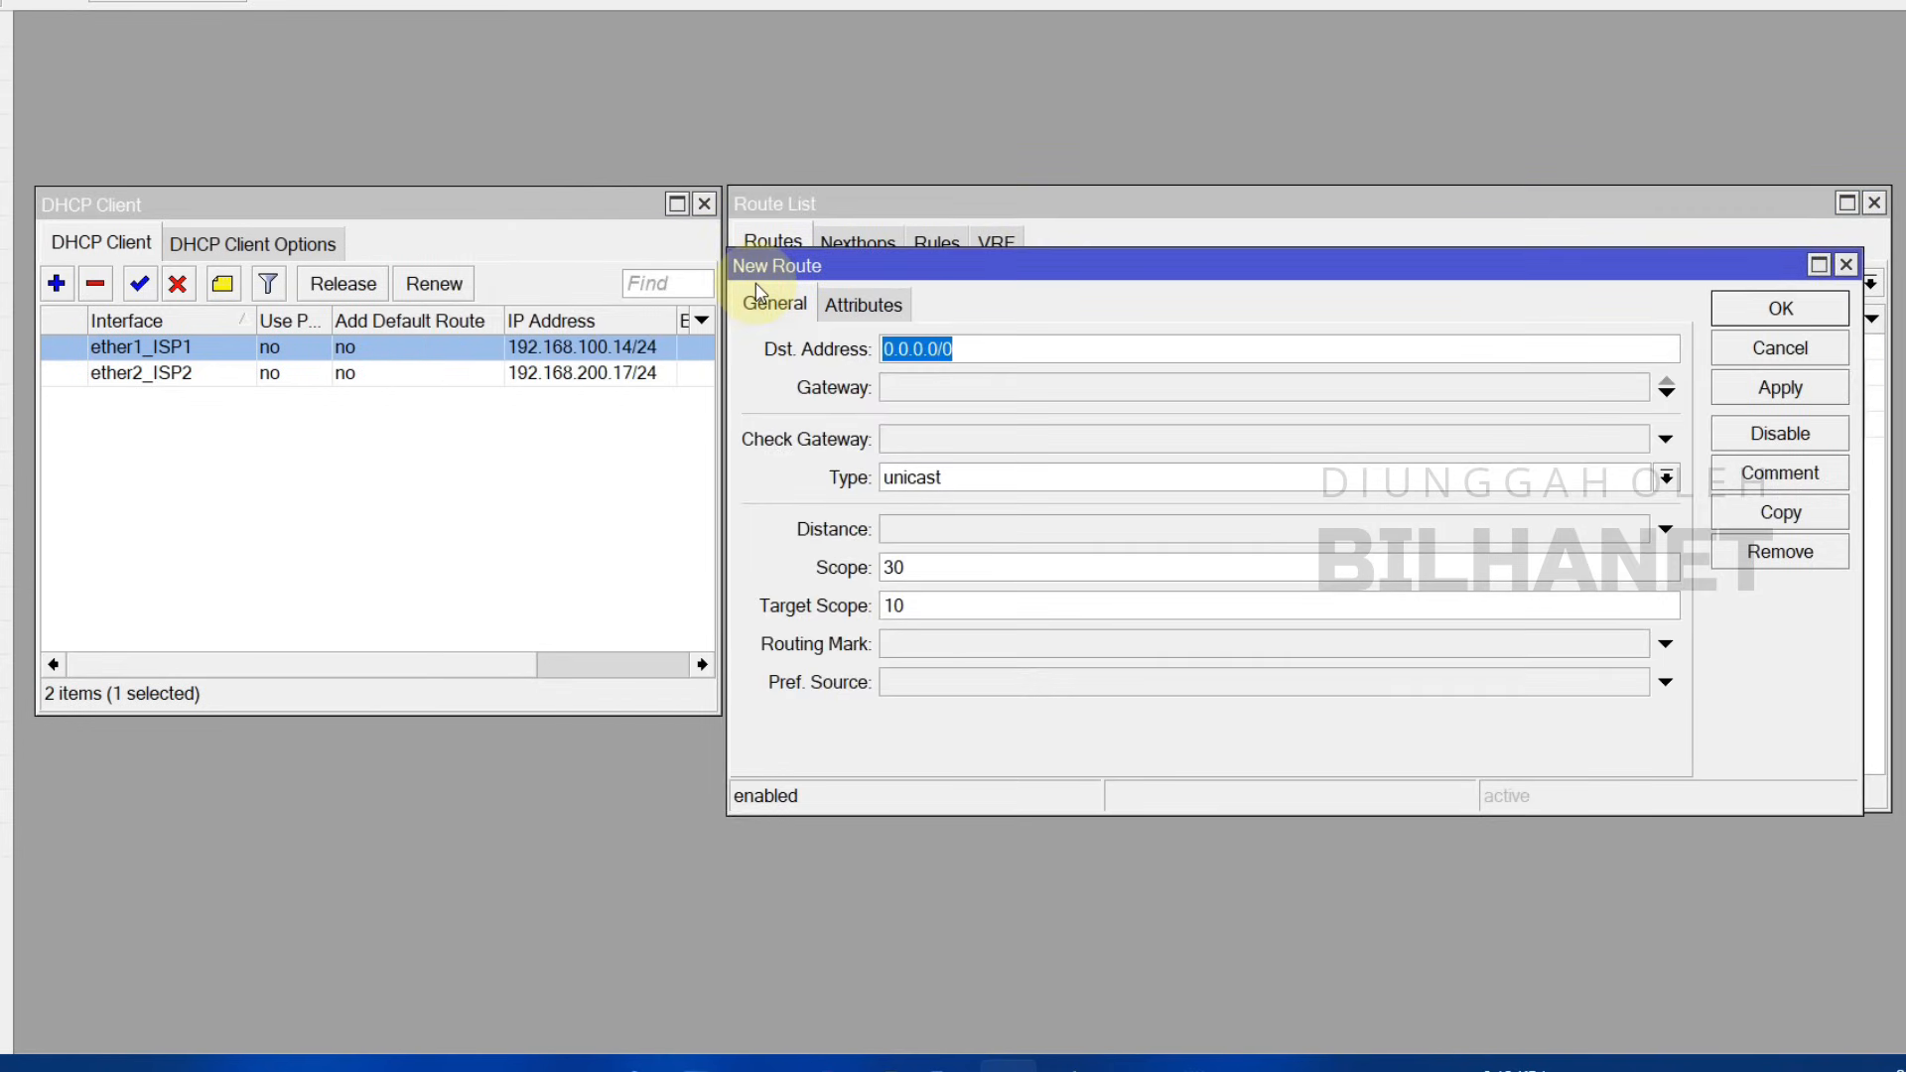
left_click(959, 350)
left_click(914, 395)
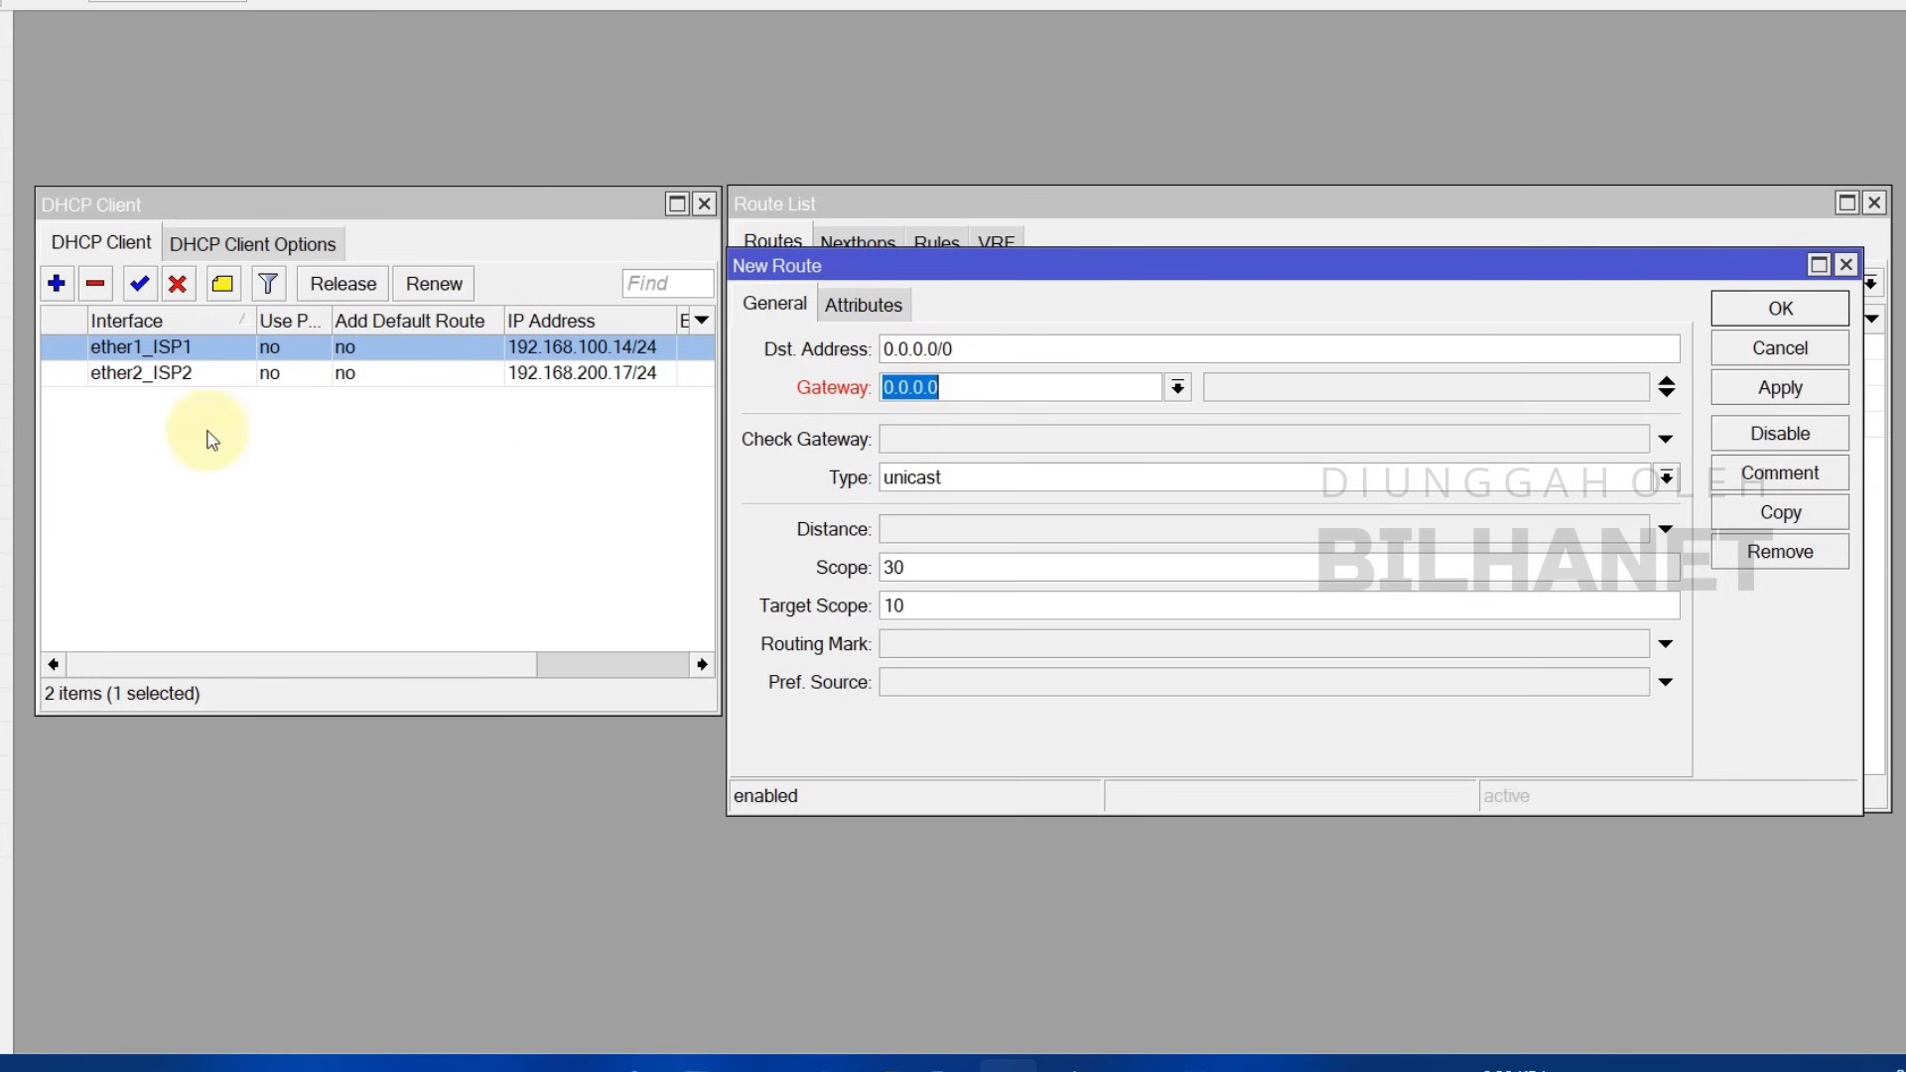
double_click(158, 373)
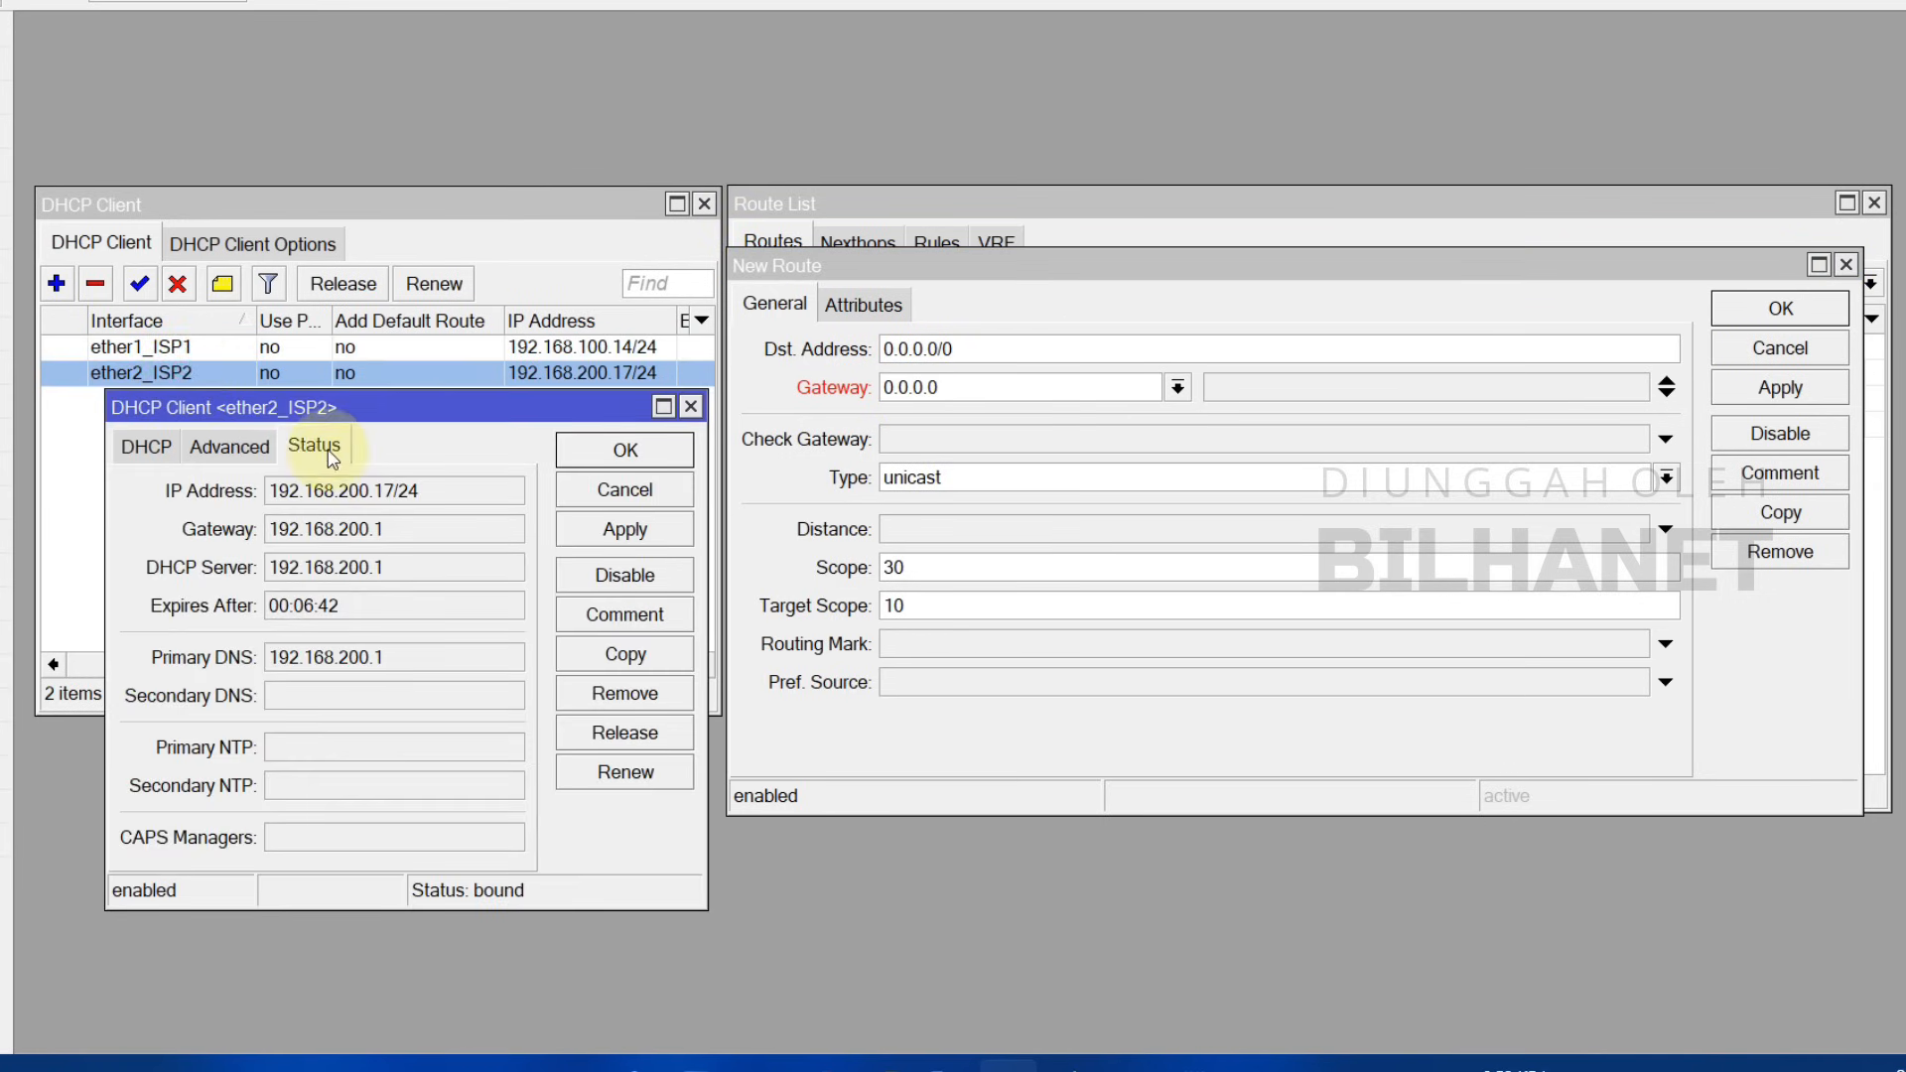
left_click_drag(278, 529, 443, 531)
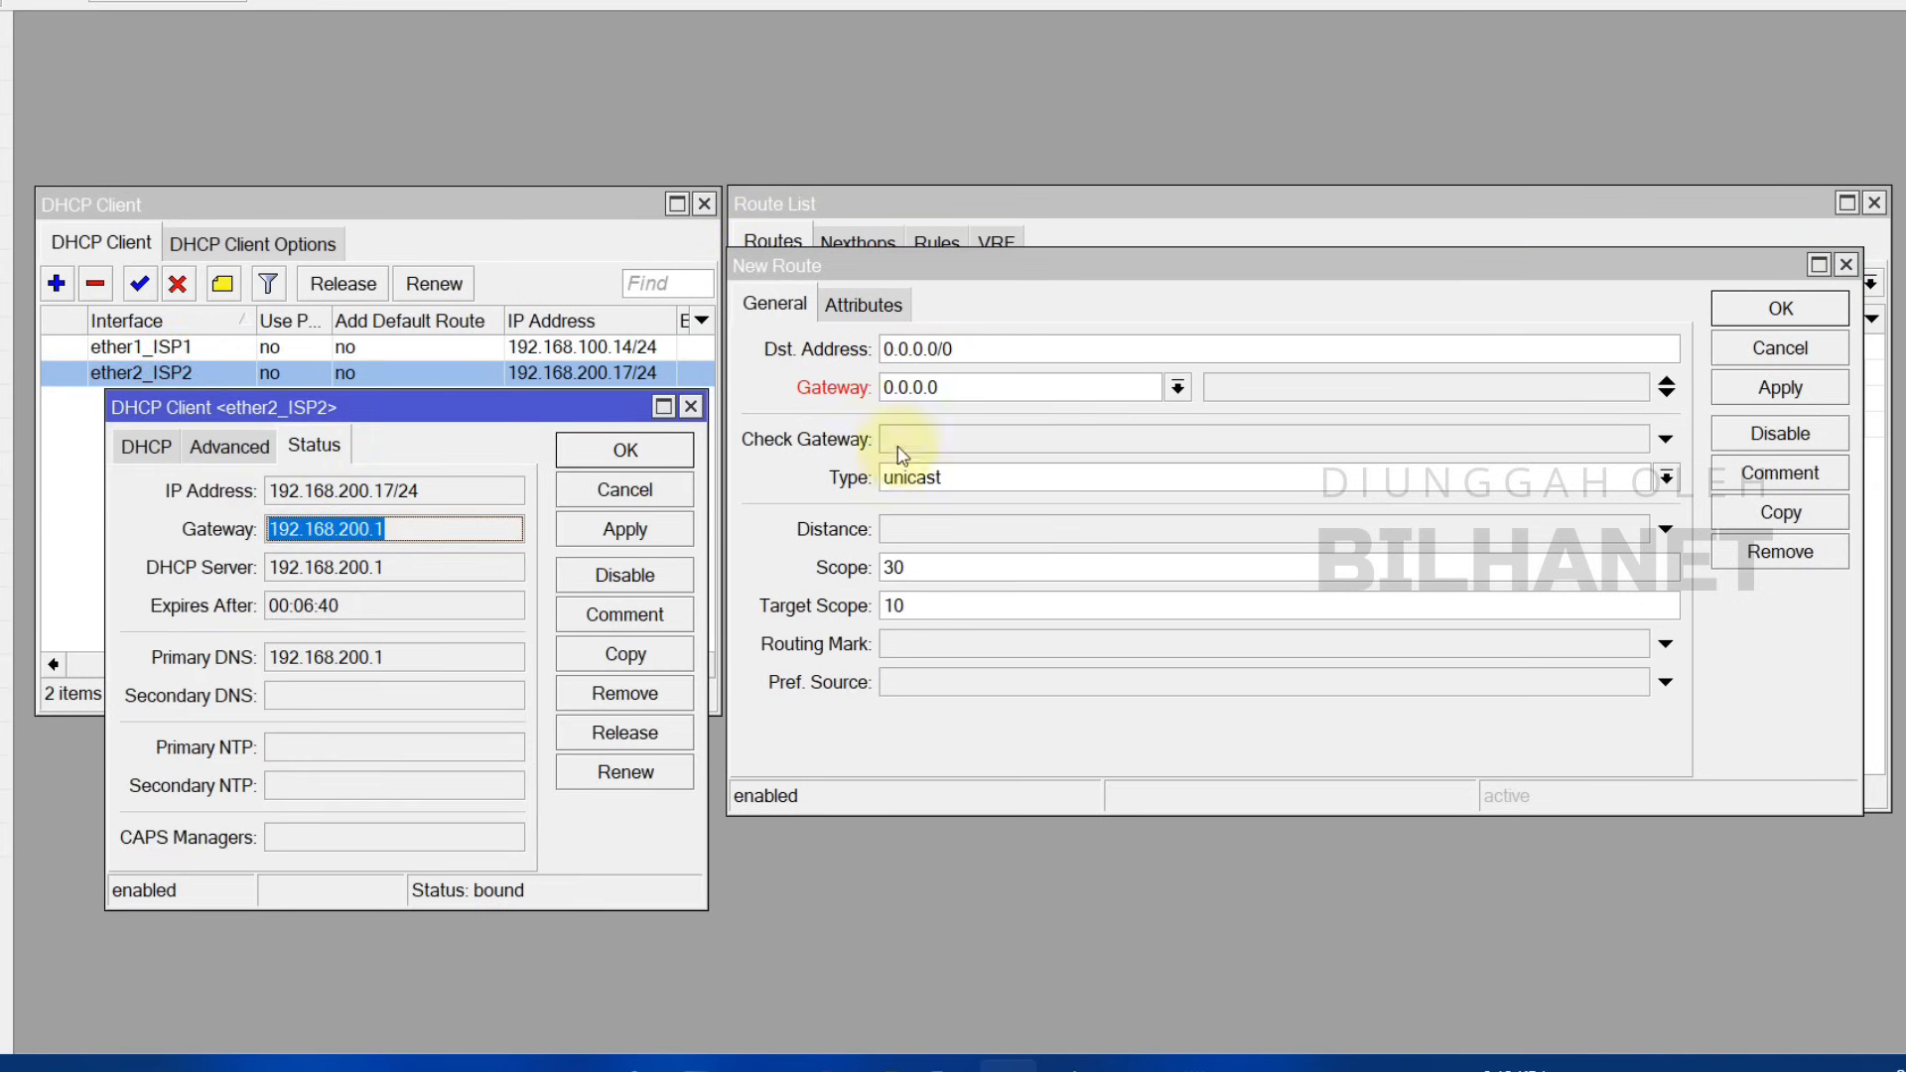
Step: Give the route gateway 192.168.200.1, ping check, distance 2 and comment 'ISP 2', then save it
left_click(929, 389)
type("192")
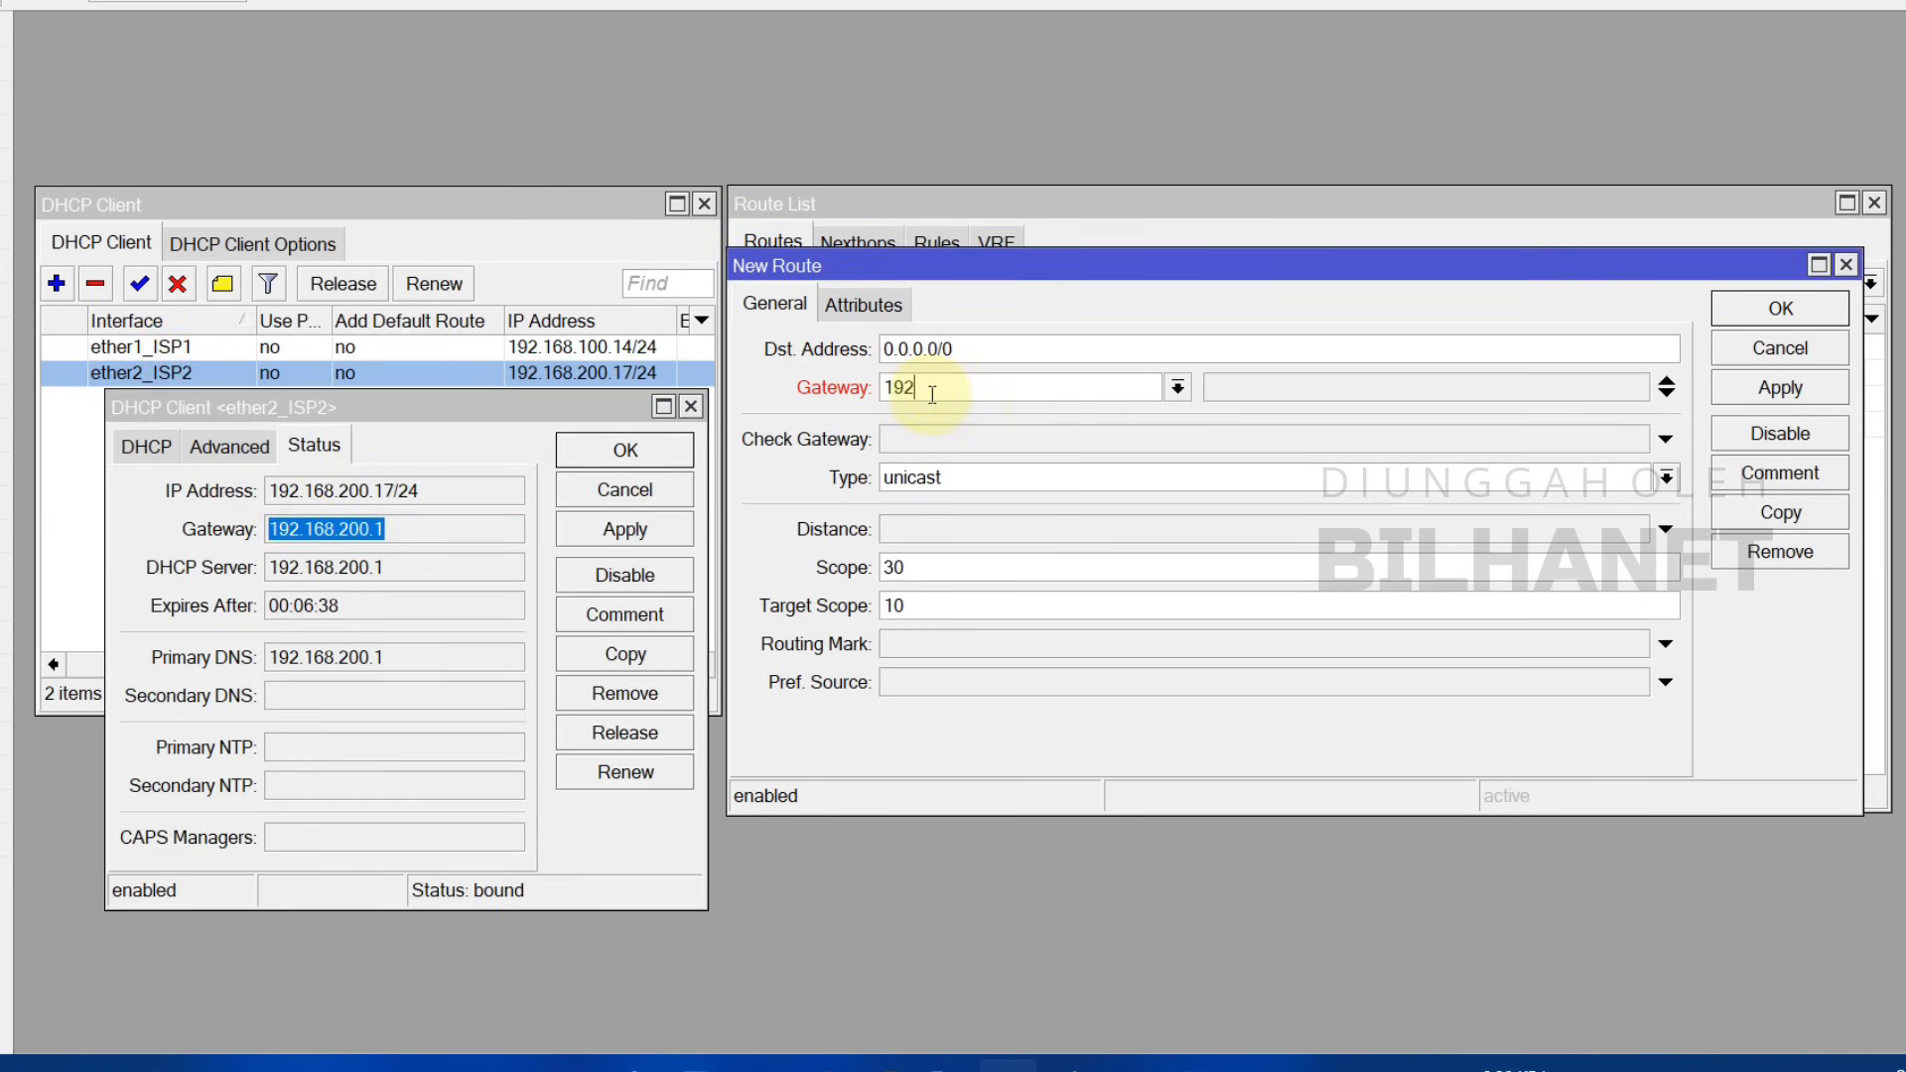
type(".168.200.1")
left_click(915, 441)
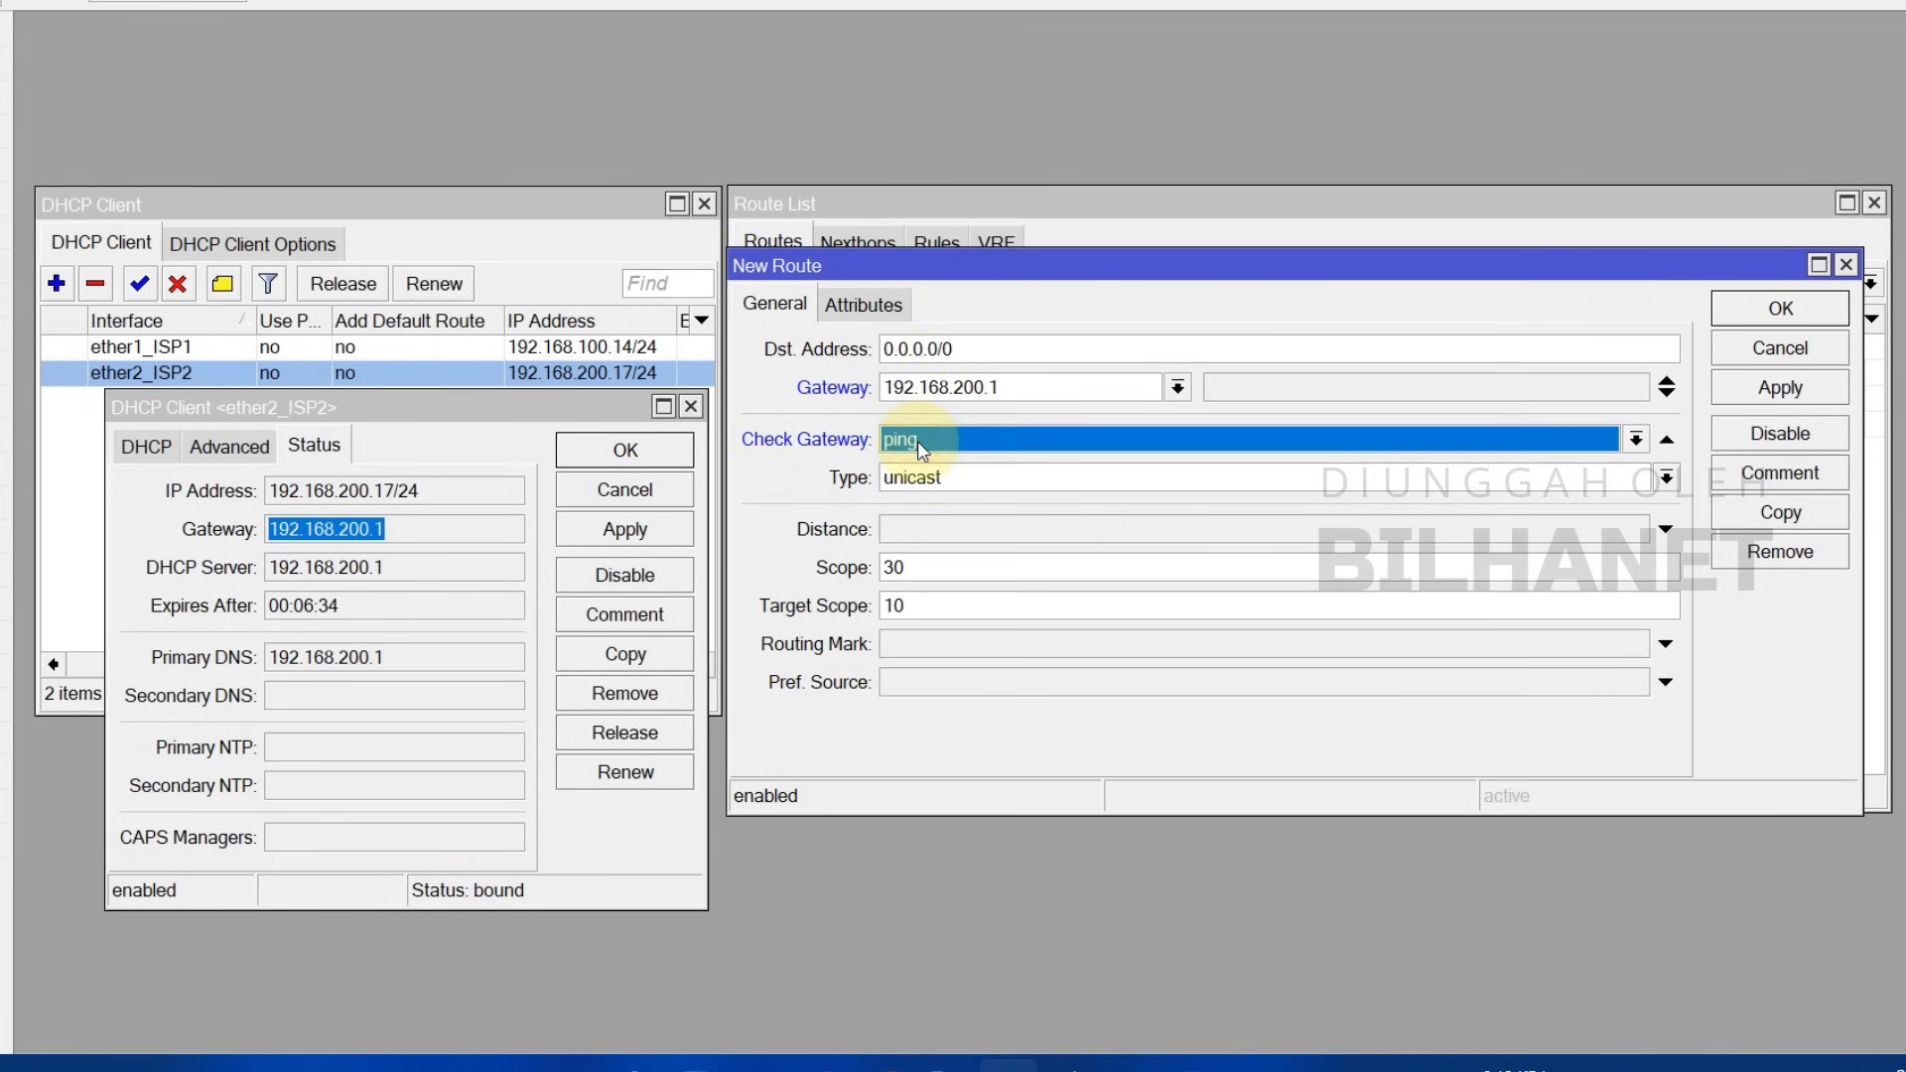
left_click(909, 533)
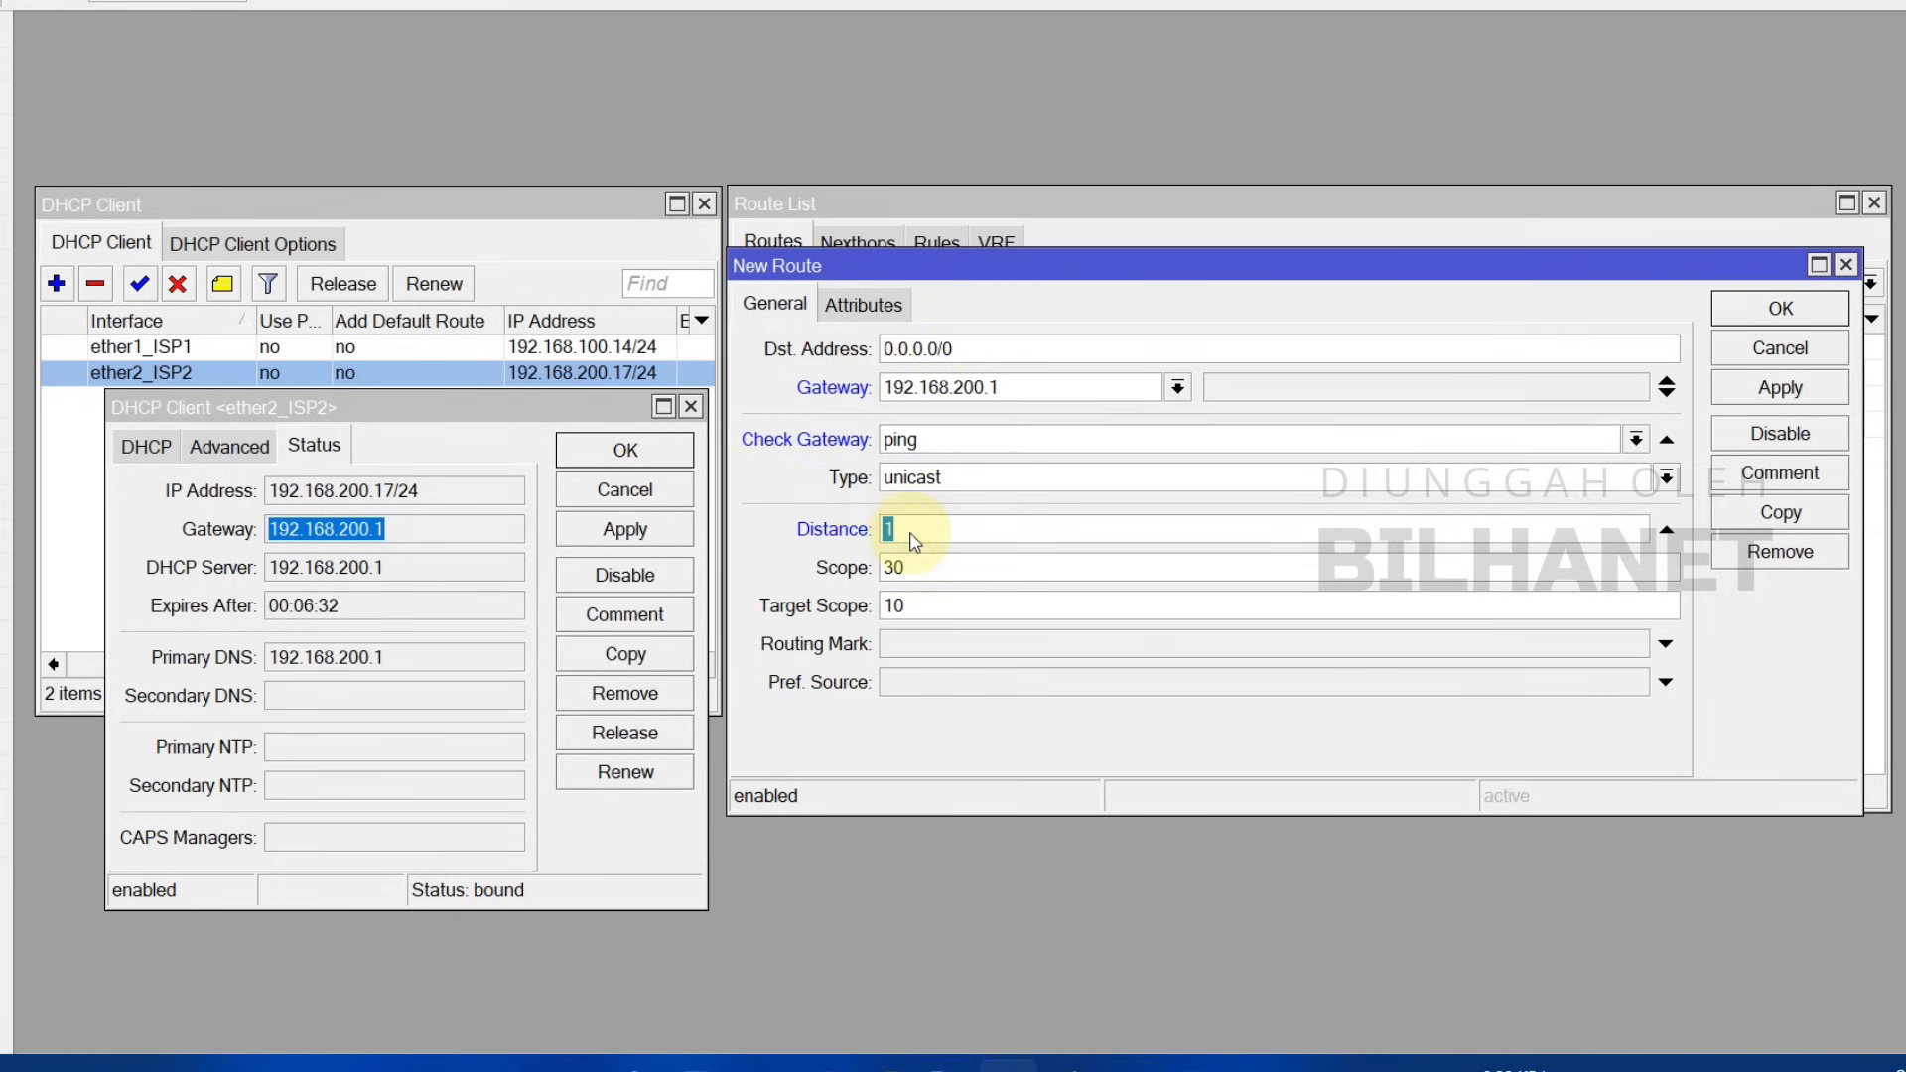
double_click(901, 532)
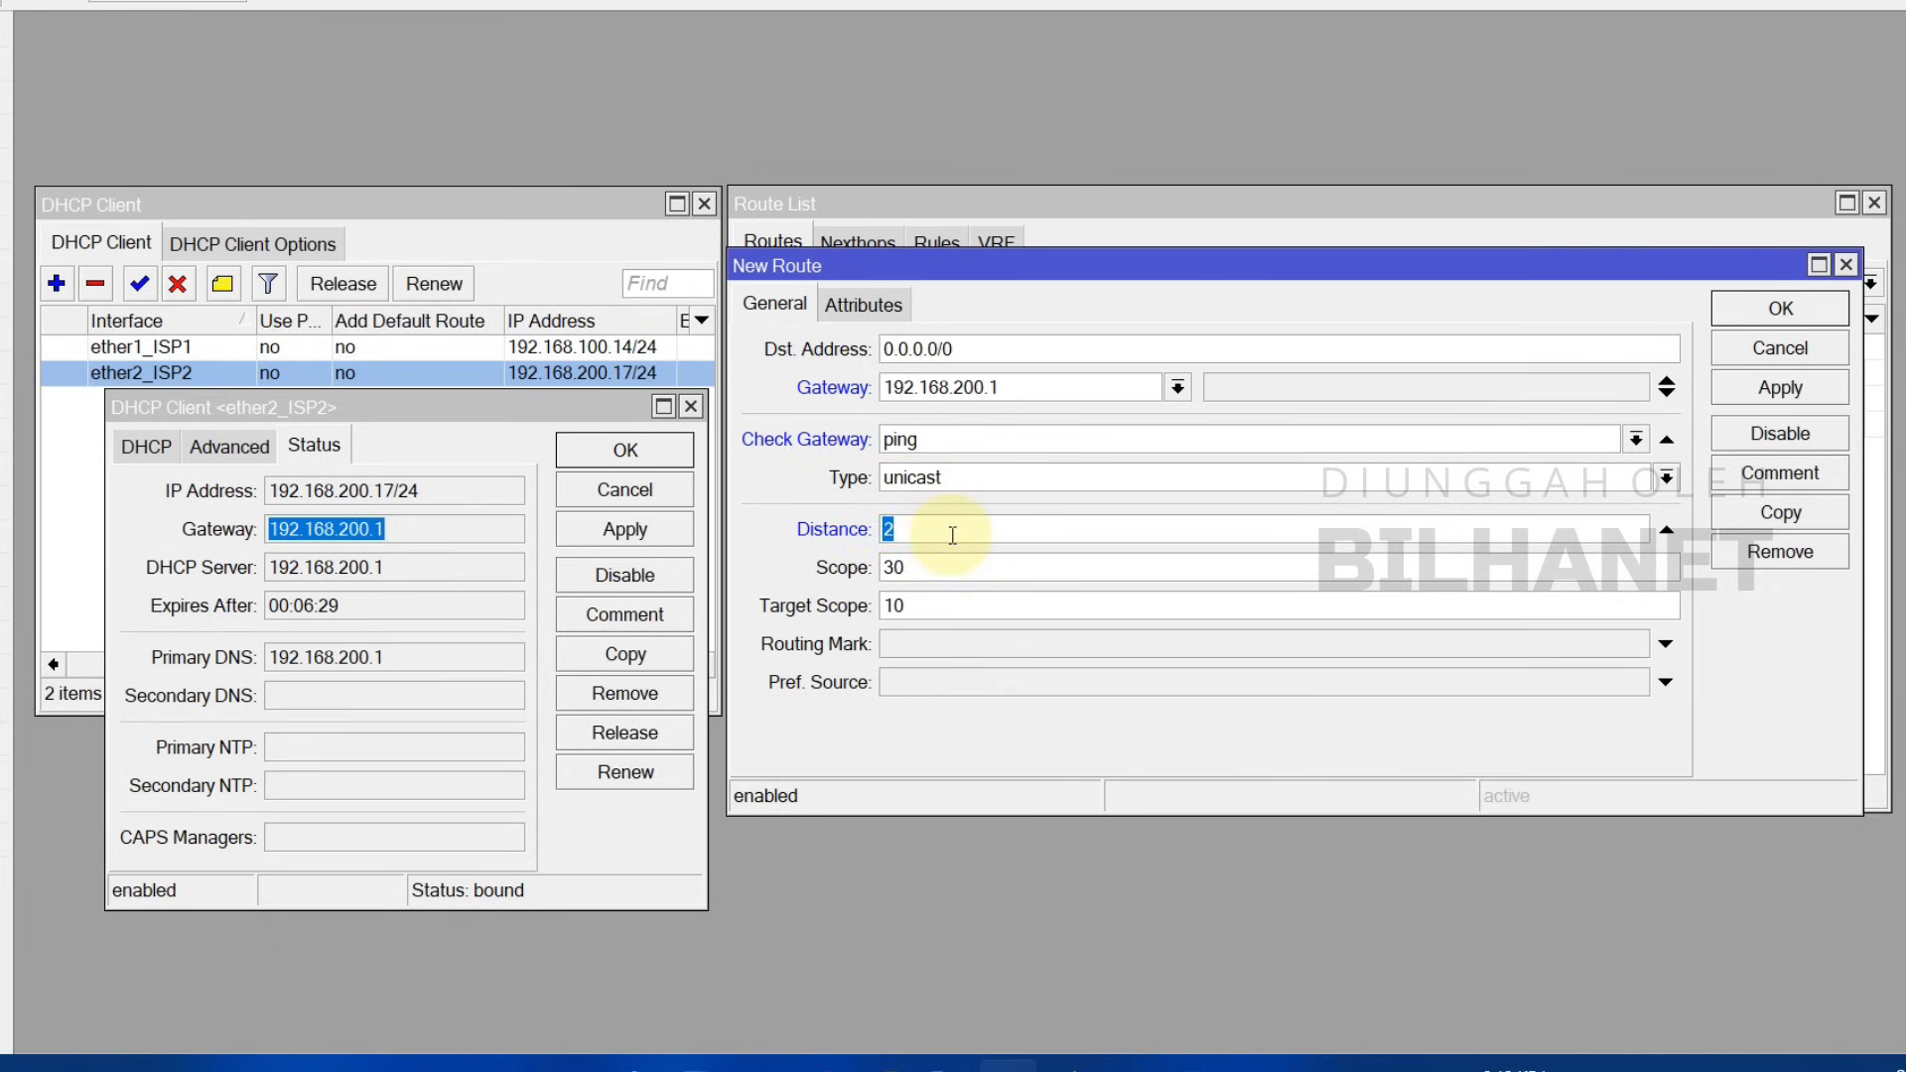
left_click(899, 531)
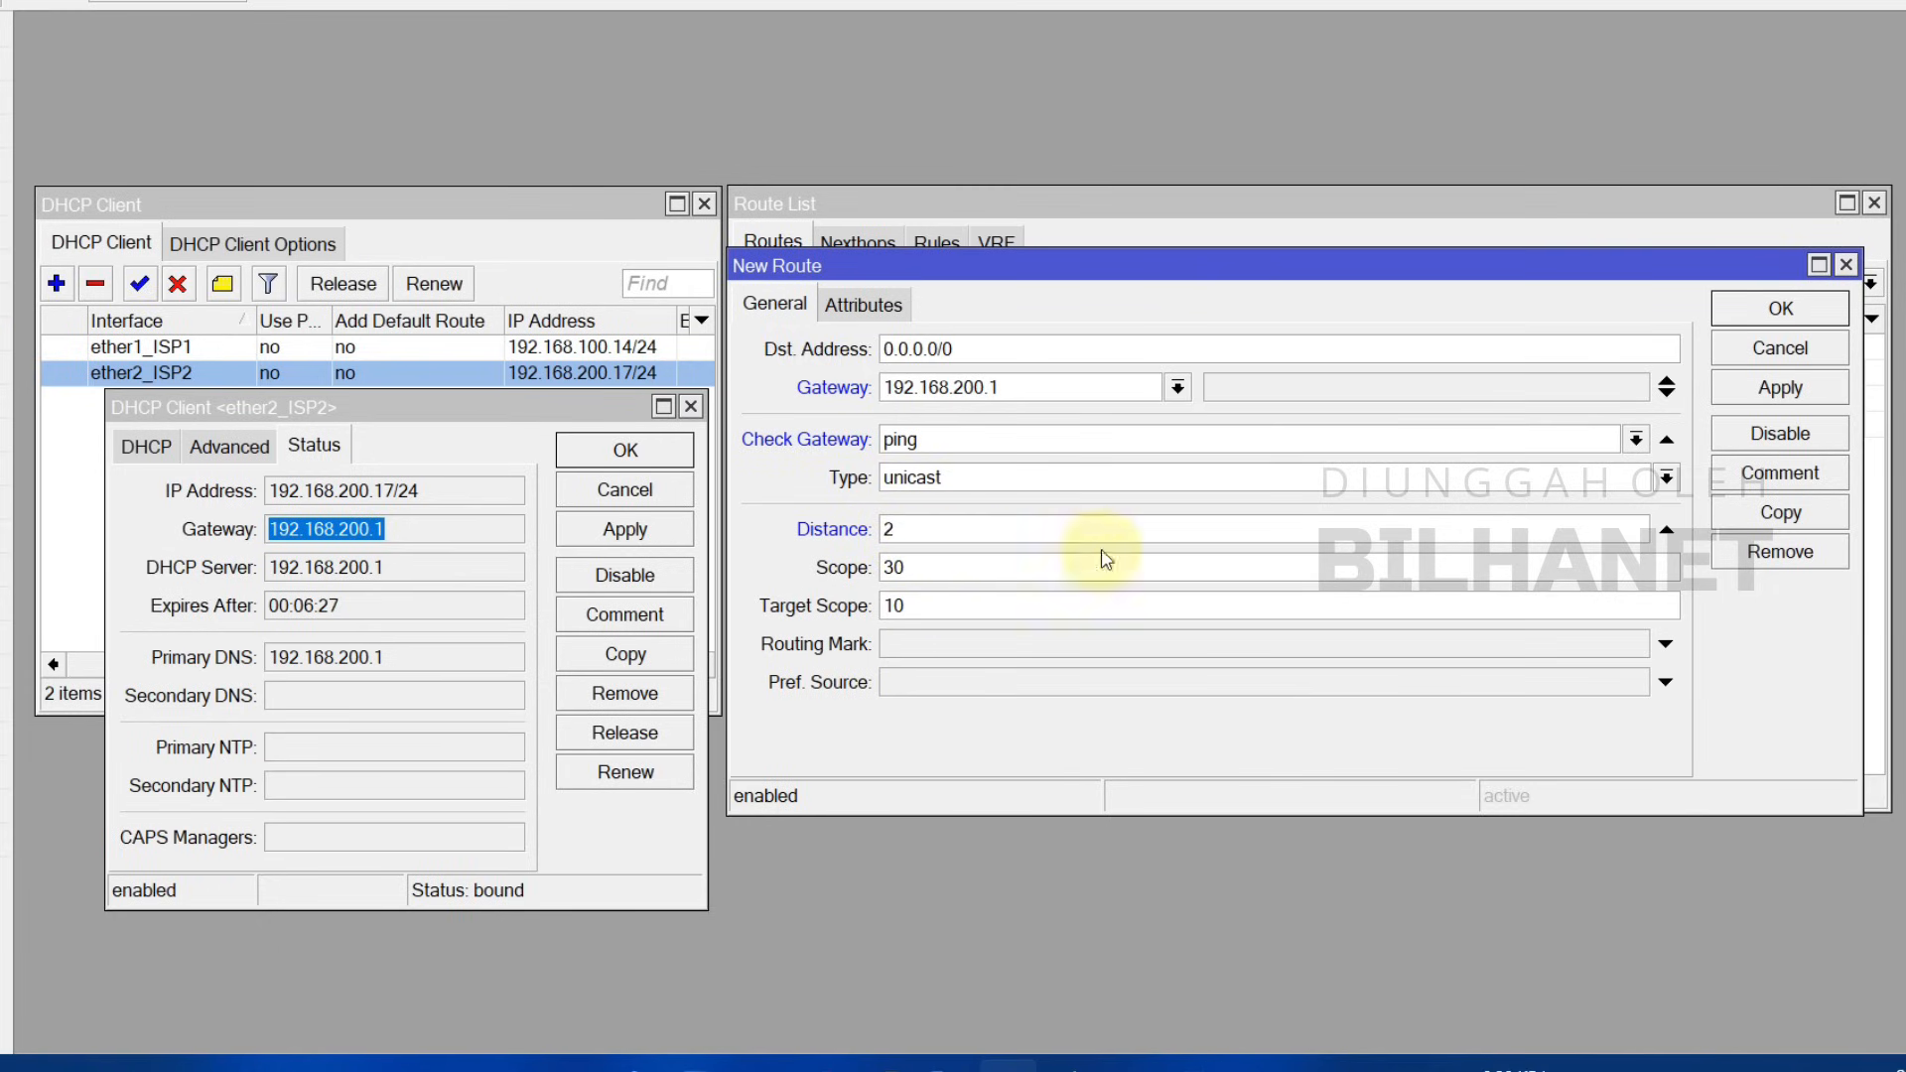
left_click(1779, 474)
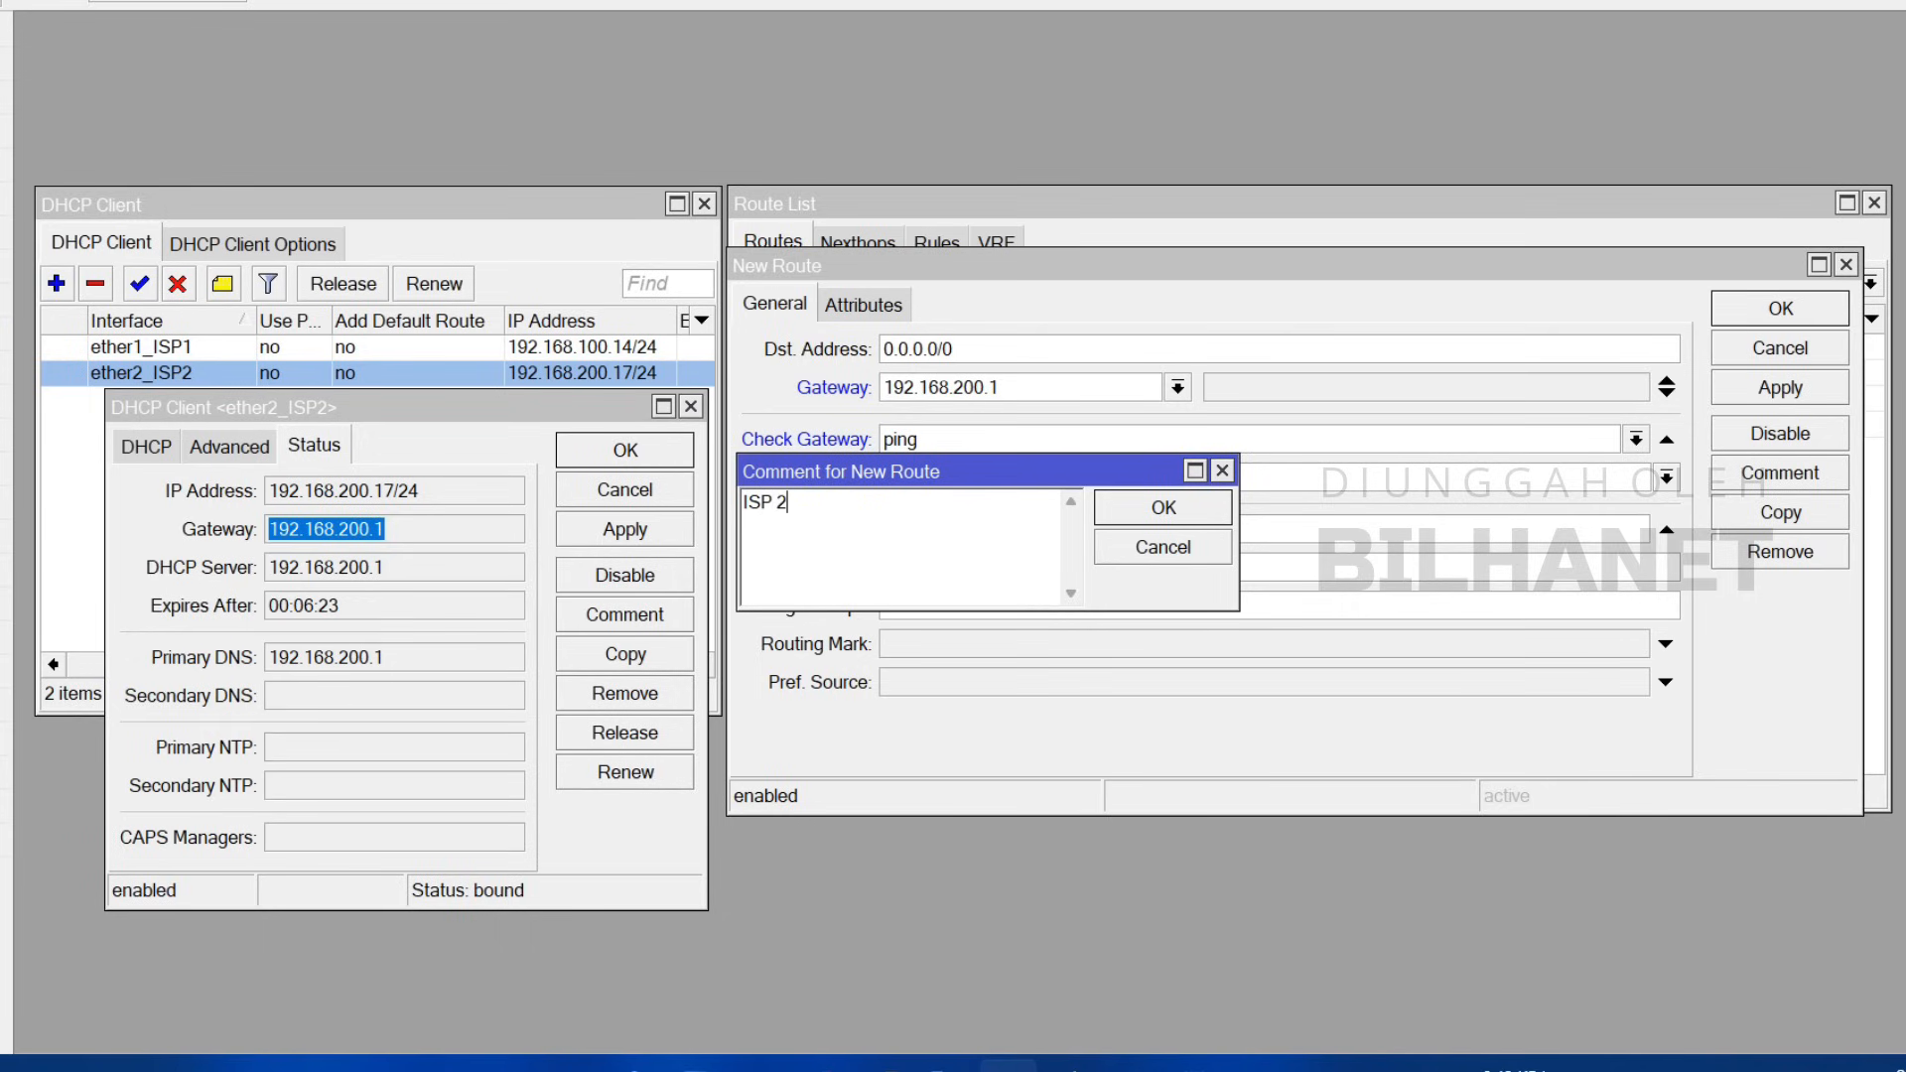
left_click(1163, 507)
left_click(1780, 389)
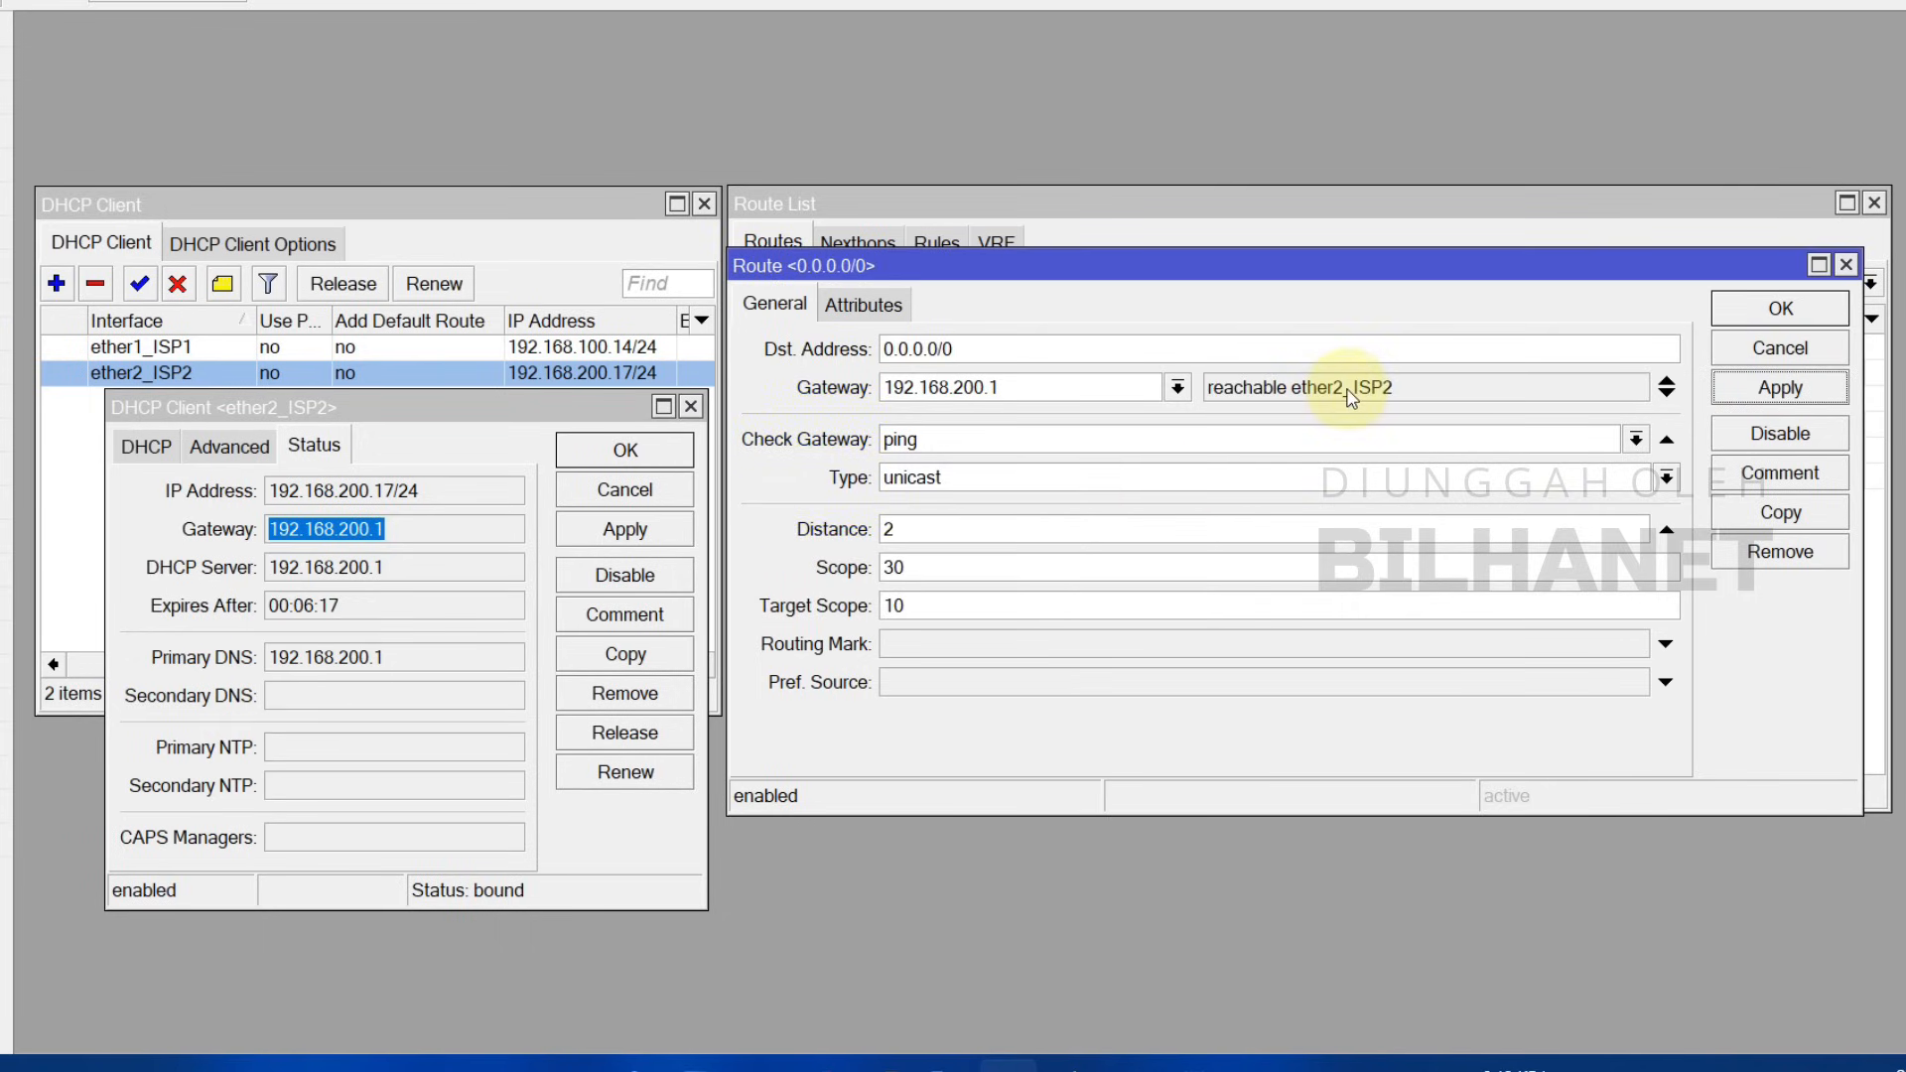
left_click(1781, 308)
left_click(656, 452)
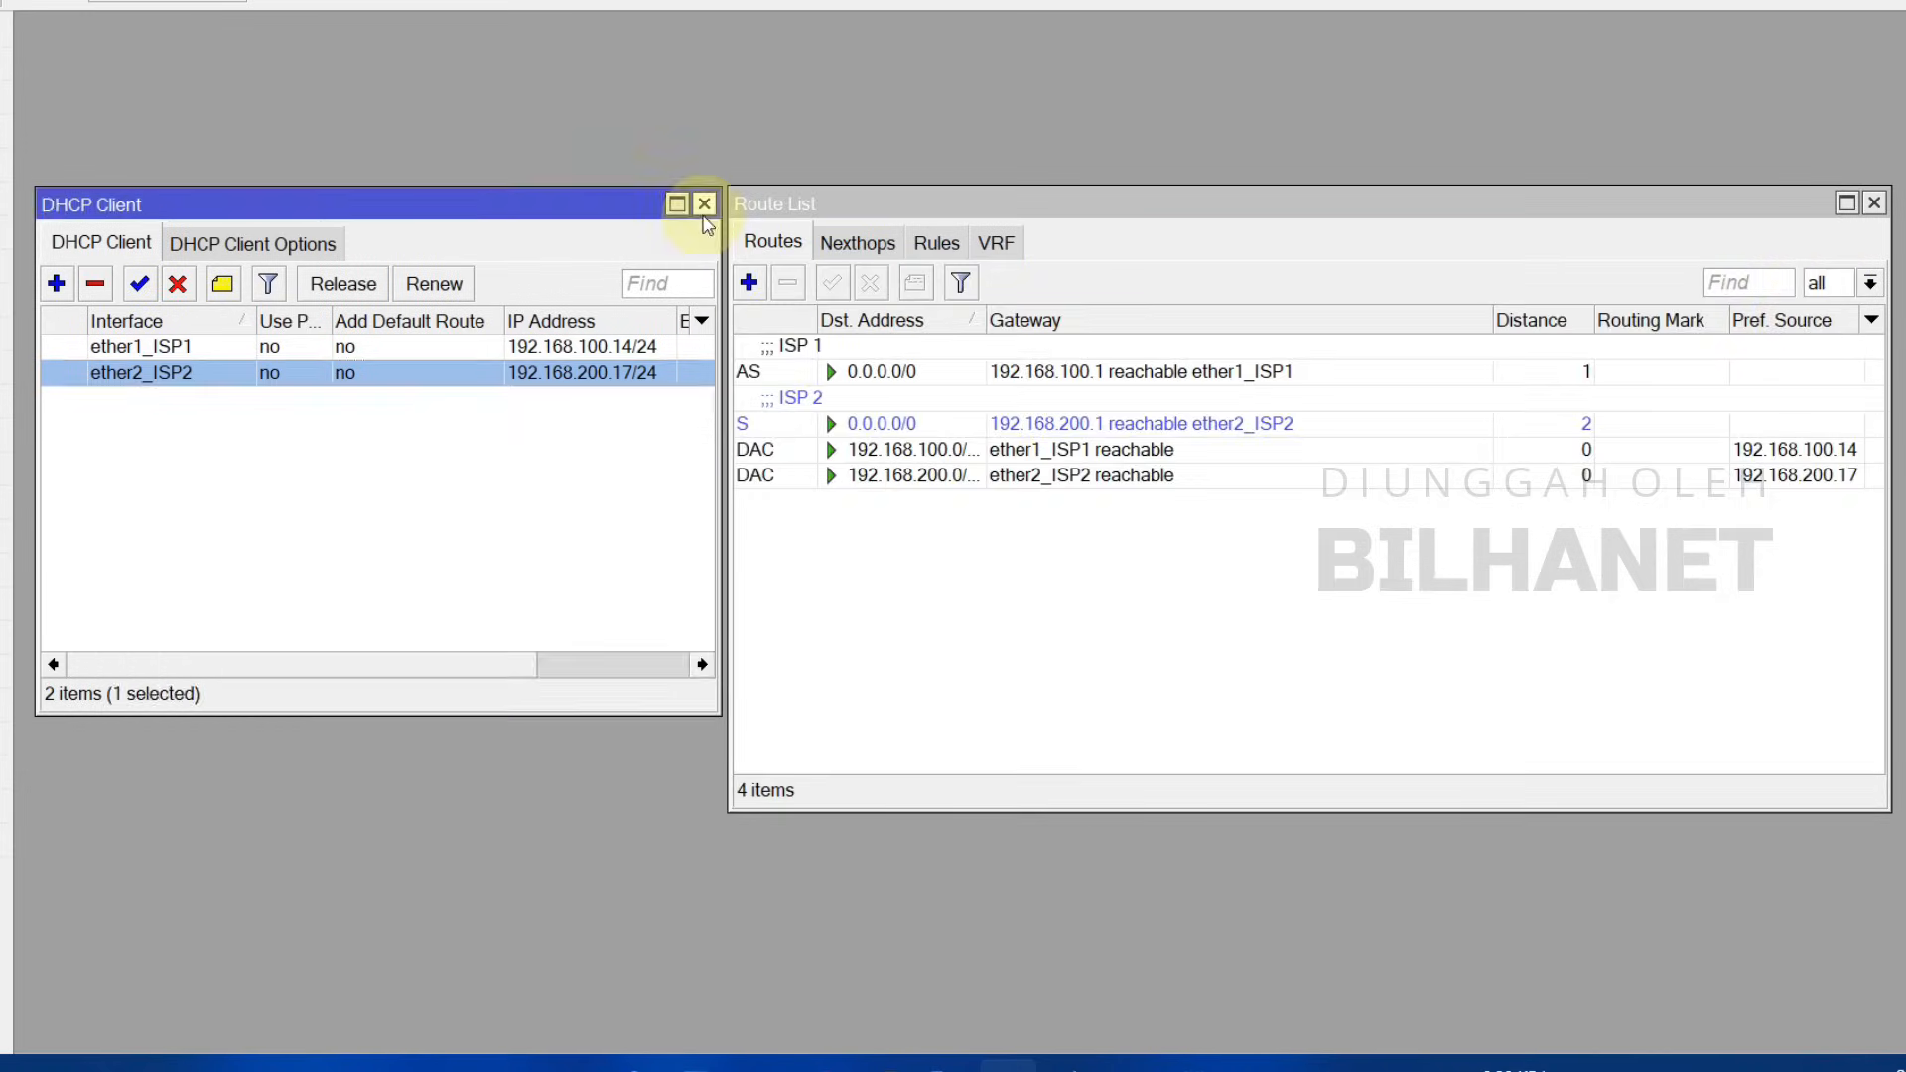
Step: Close the DHCP Client list and select the ISP 1 and ISP 2 default routes
left_click(704, 203)
left_click_drag(795, 199, 515, 191)
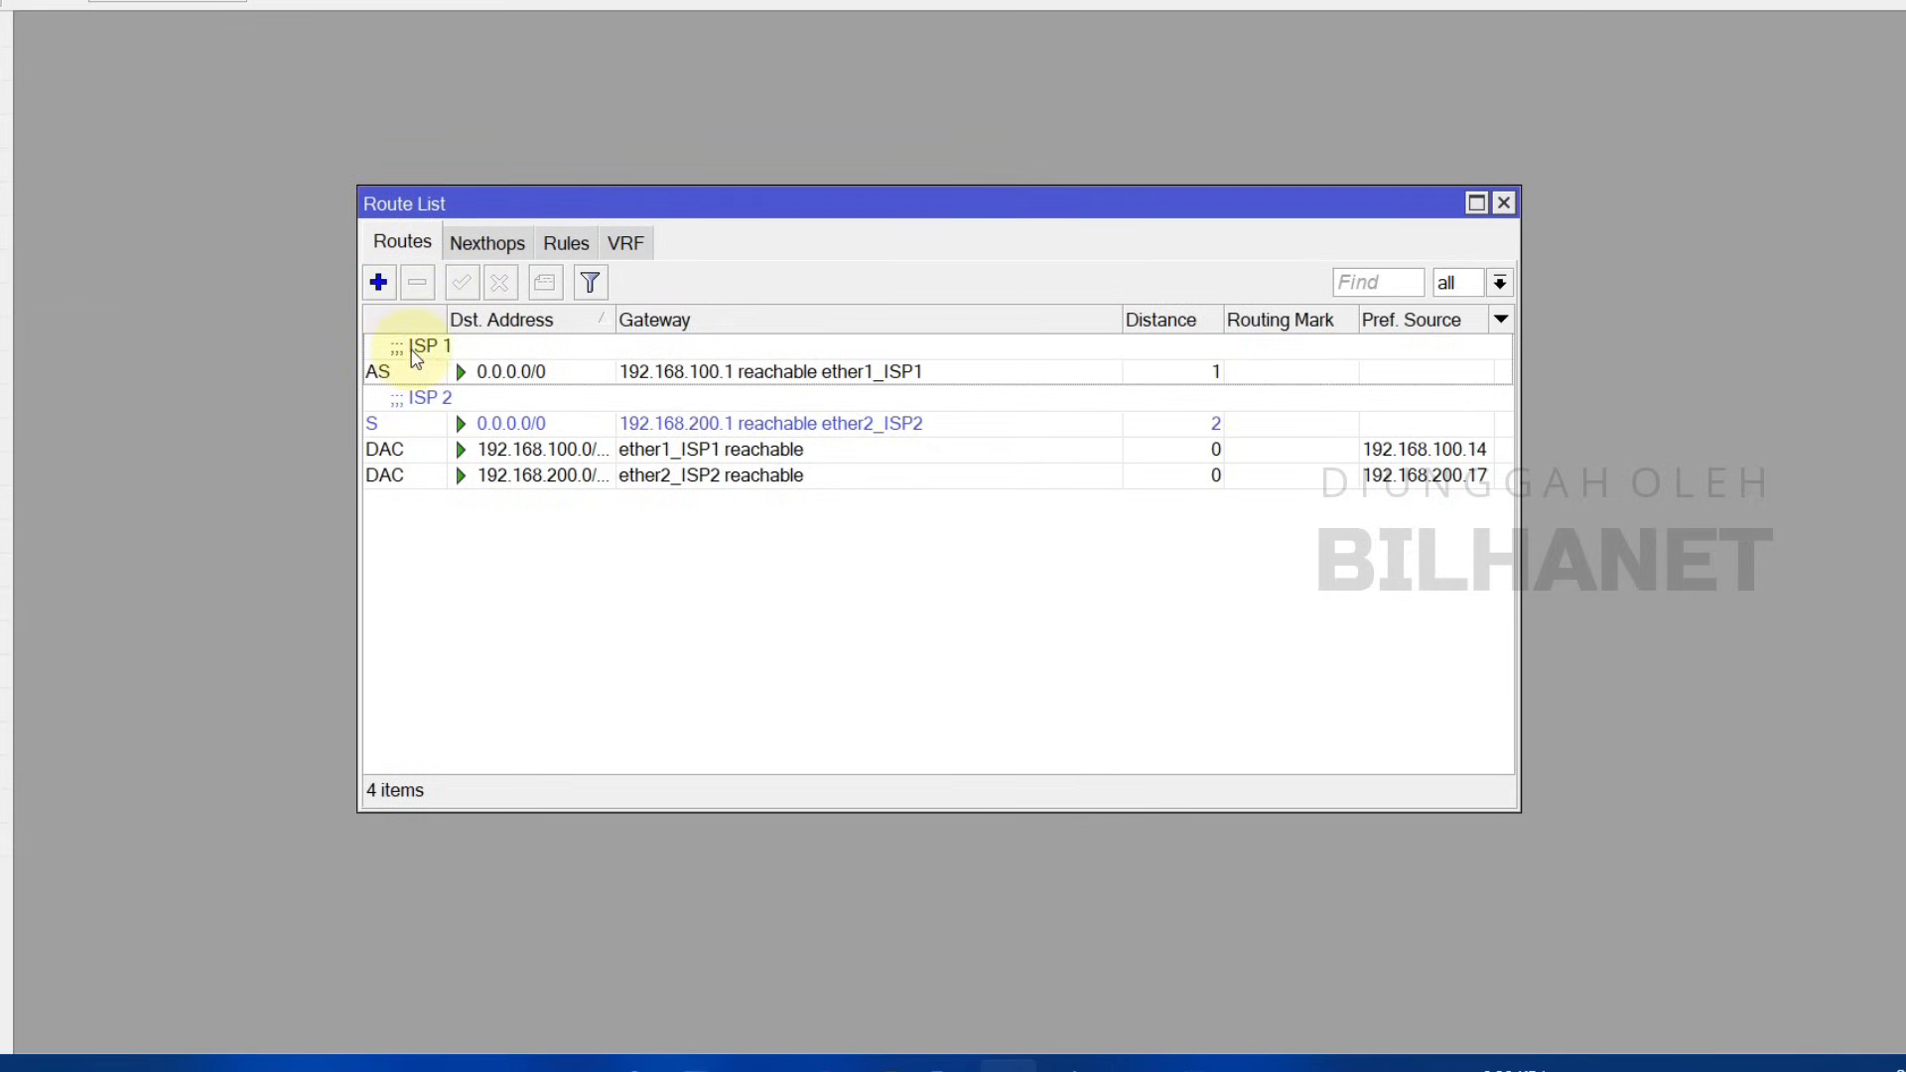
left_click(899, 375)
left_click(898, 419)
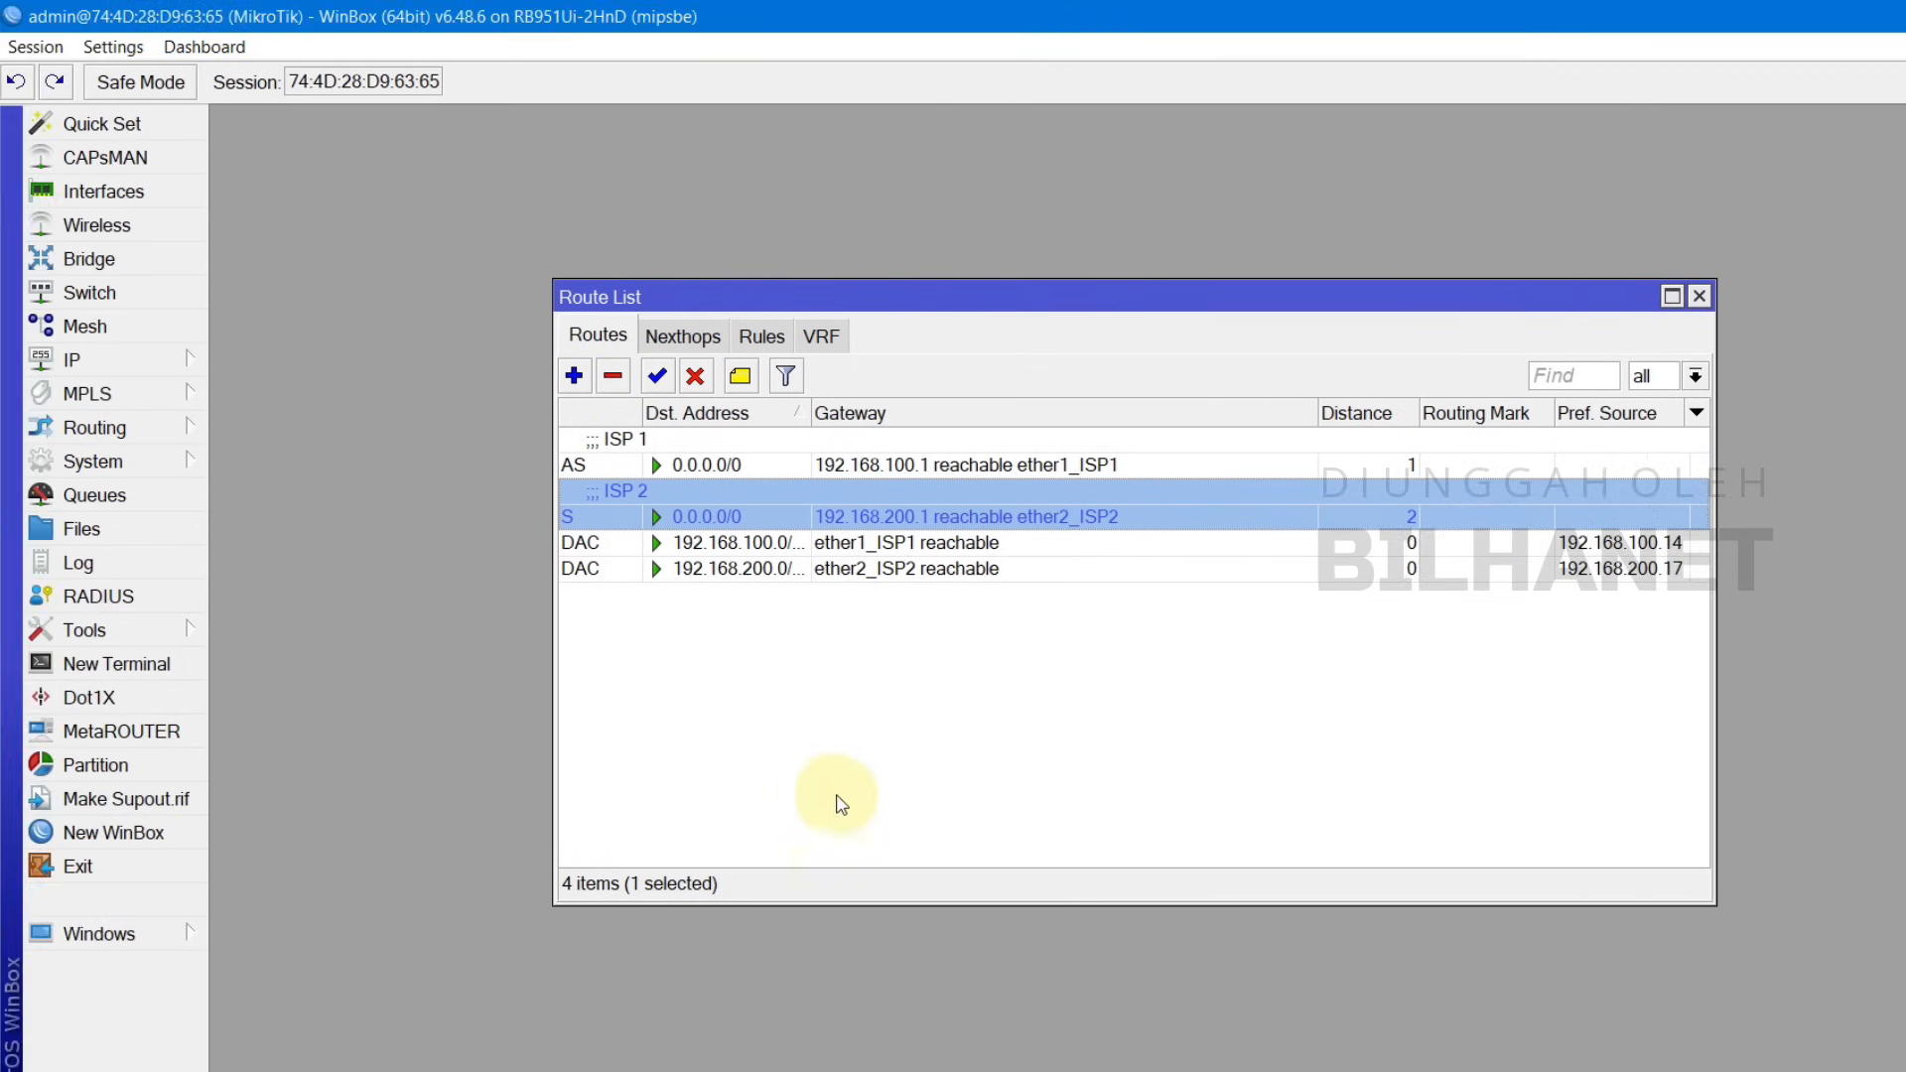
Step: Run 'ping google.com' in a new router terminal until replies arrive, then stop it
left_click(116, 672)
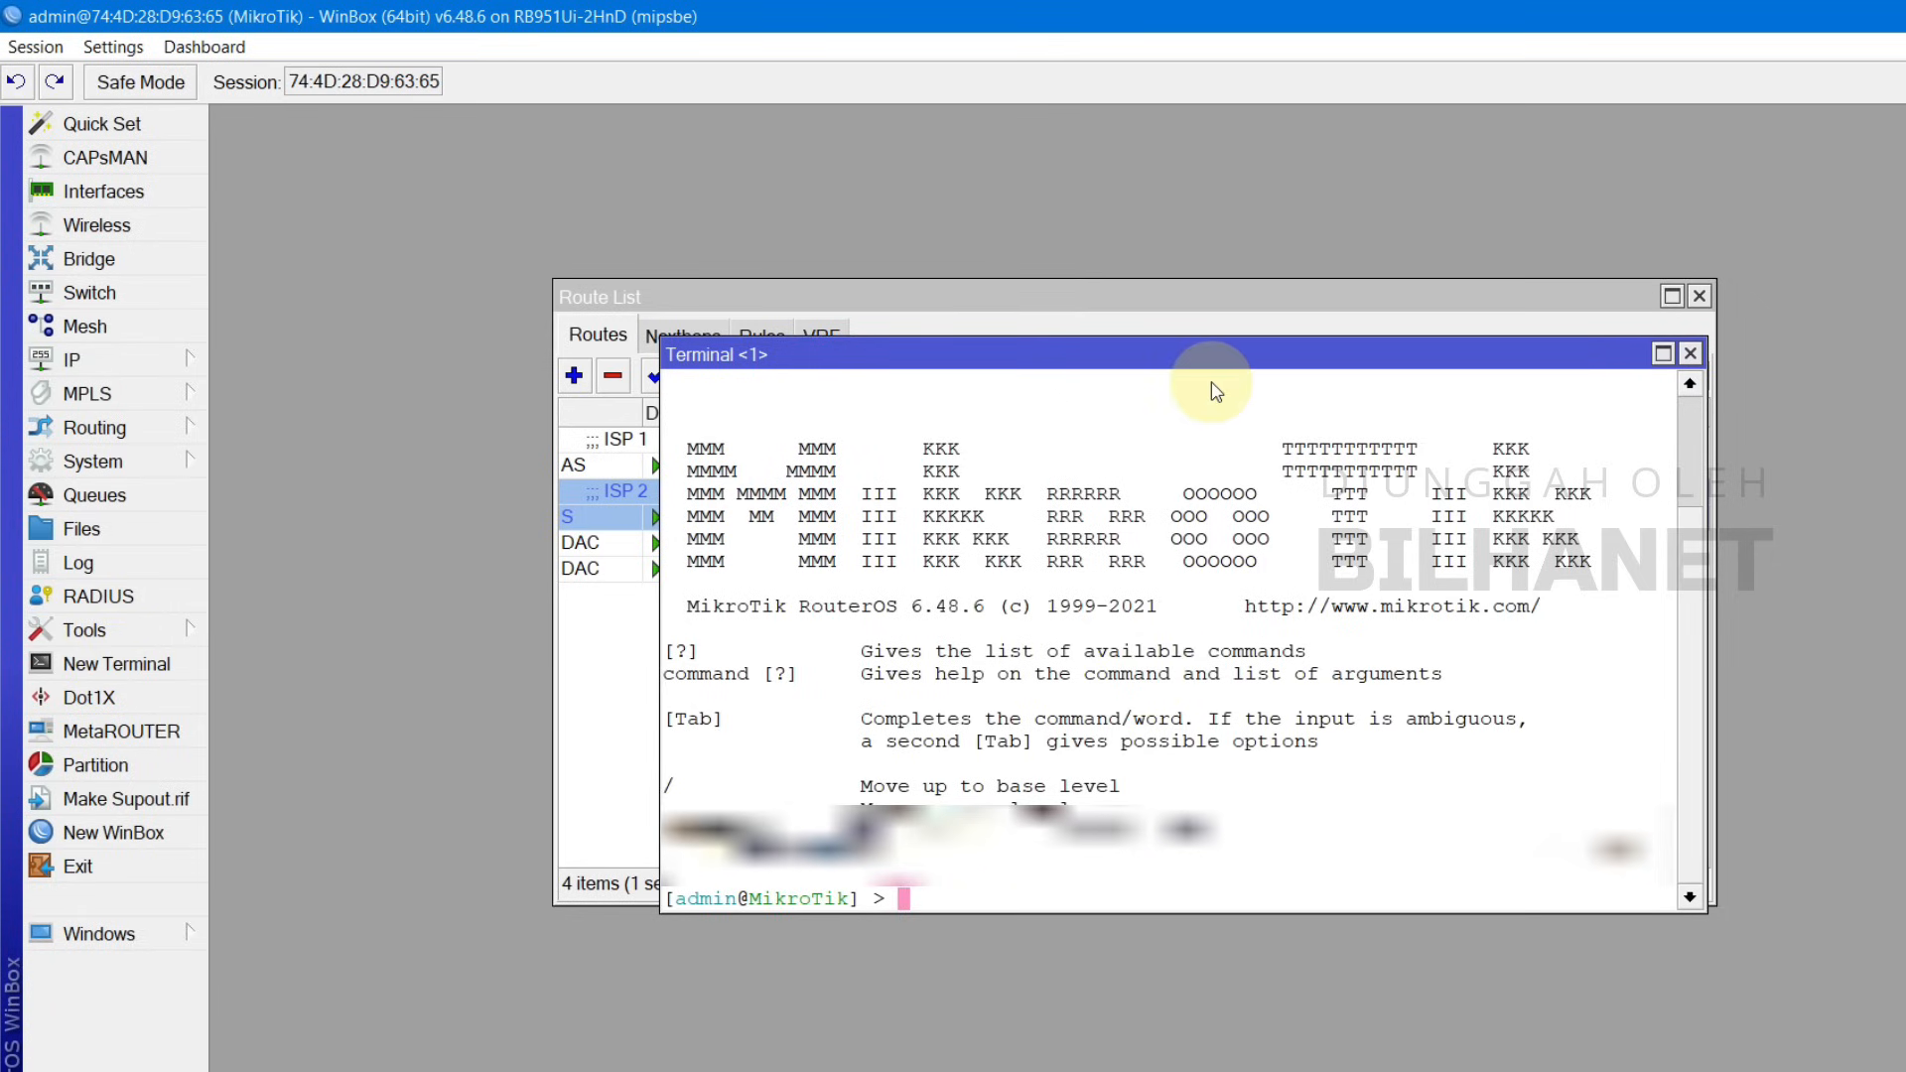
type("ping ")
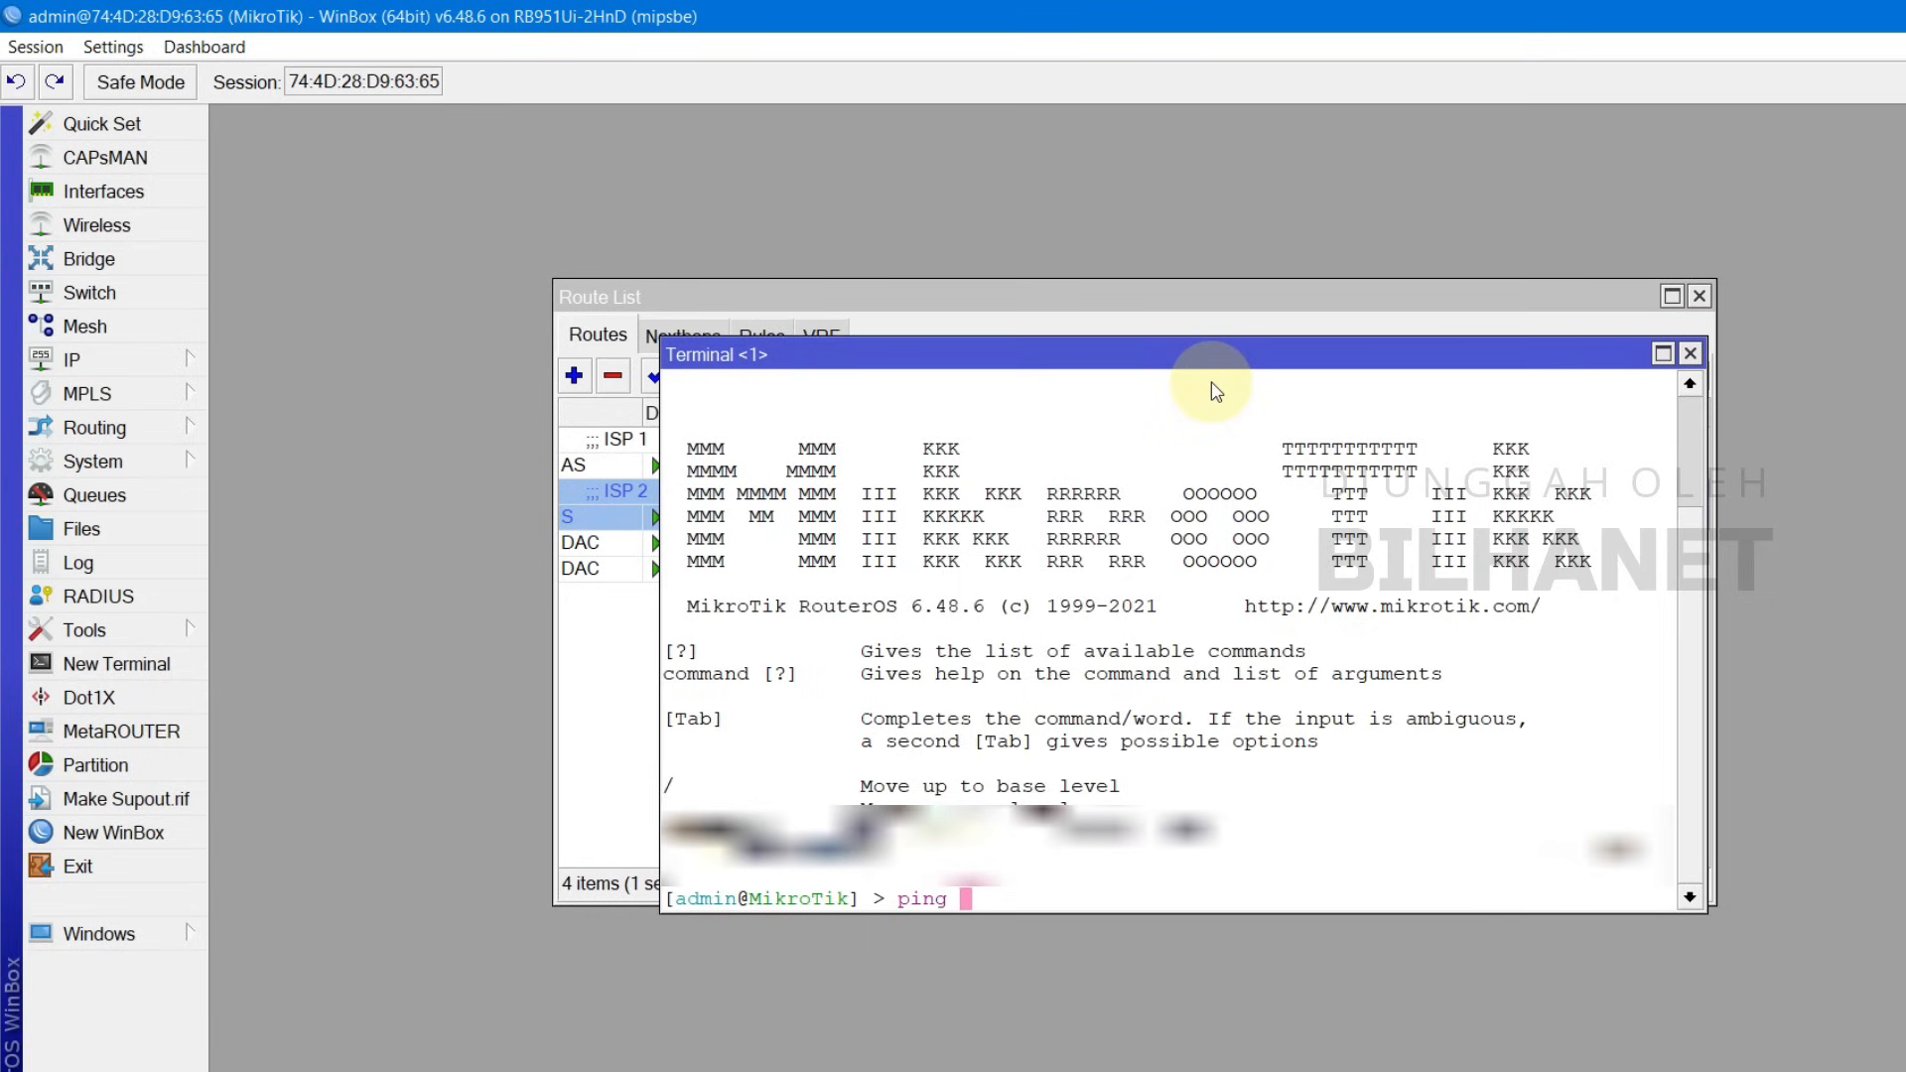
type("google.com")
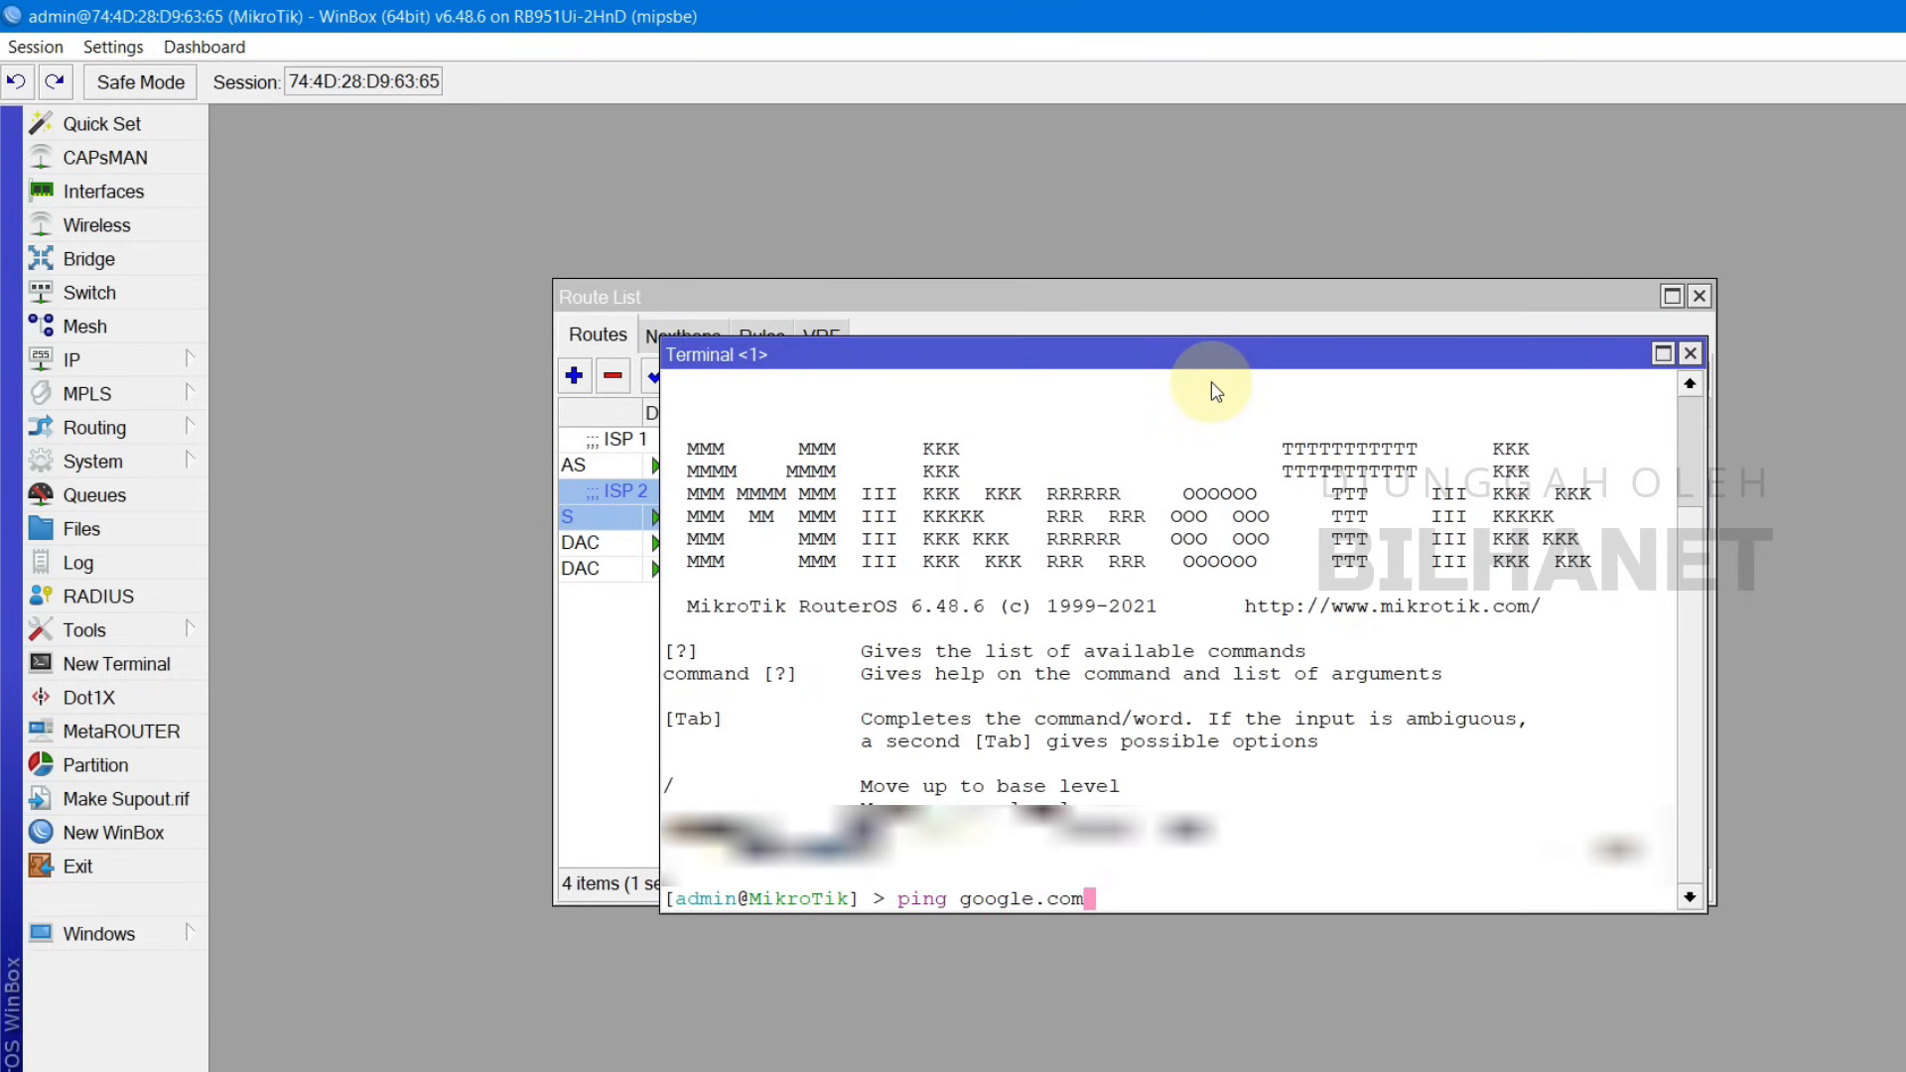
key("Return")
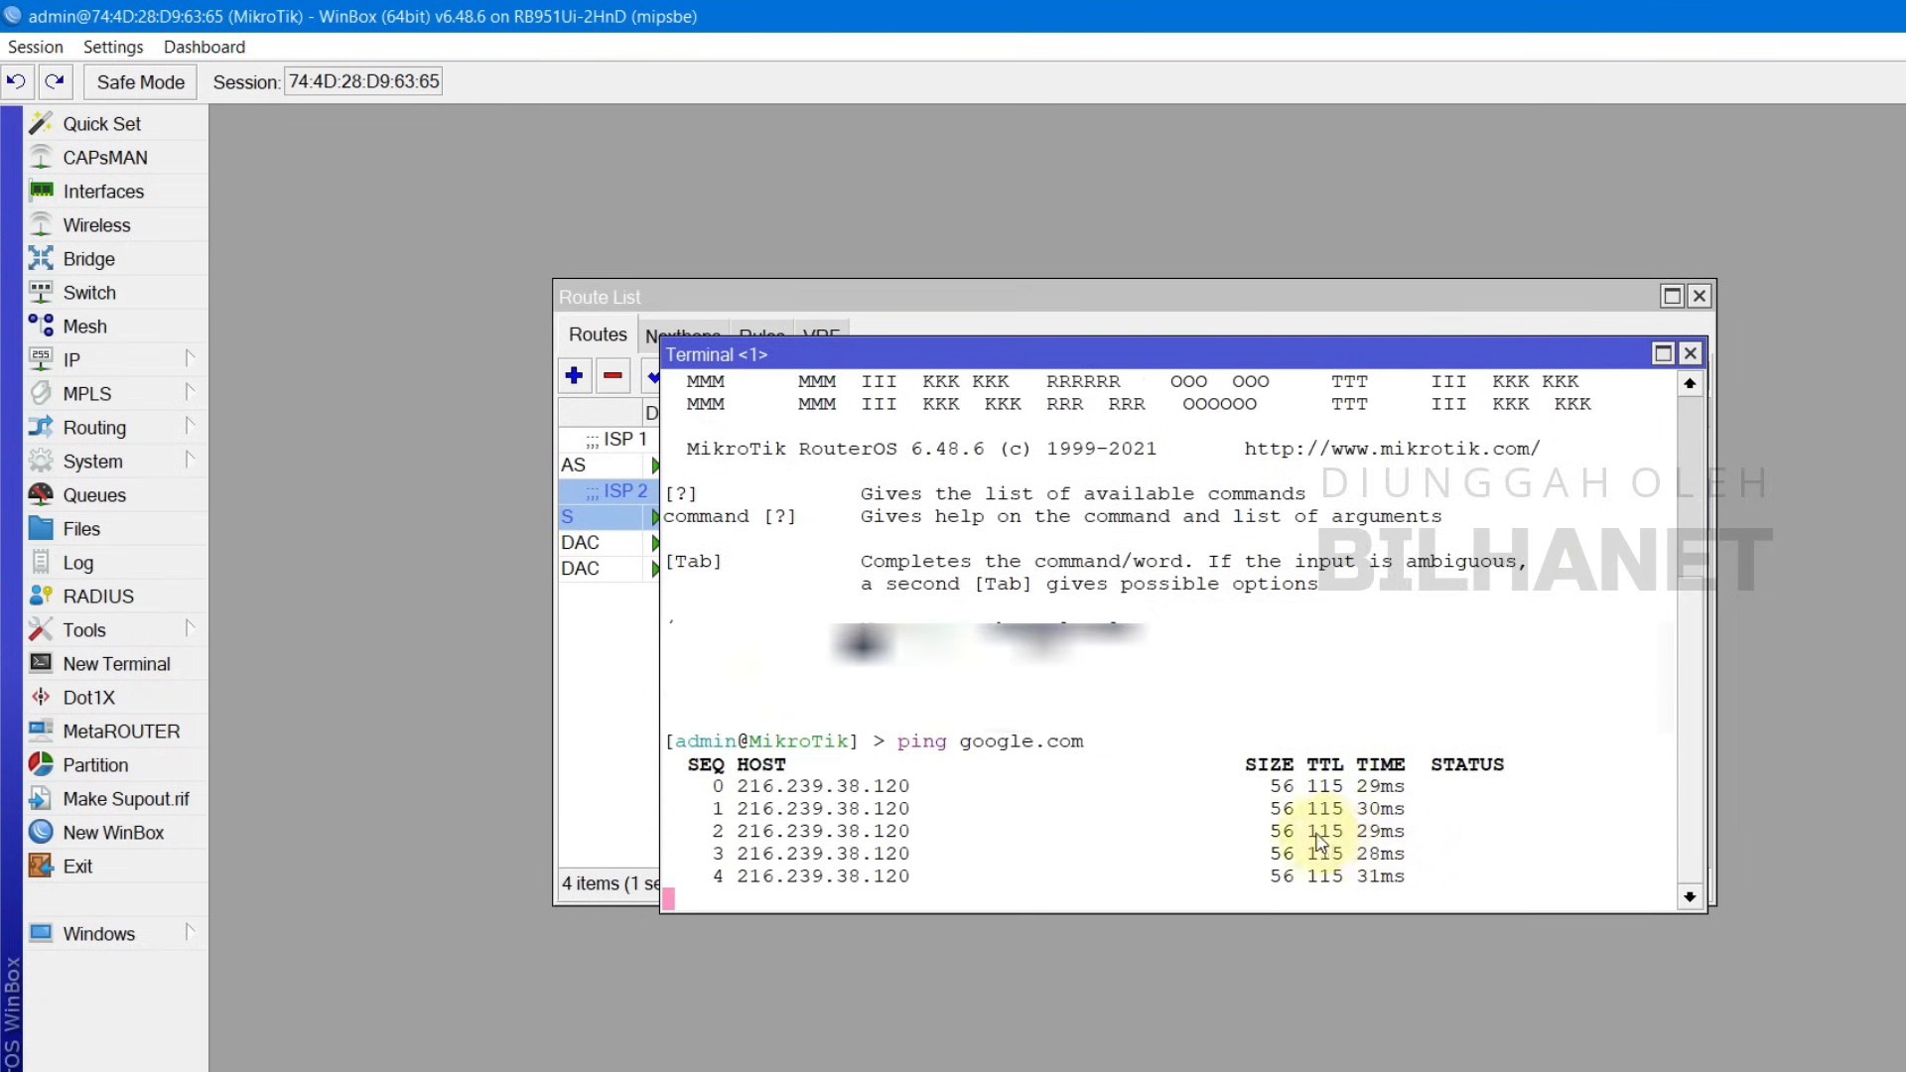
key("ctrl+c")
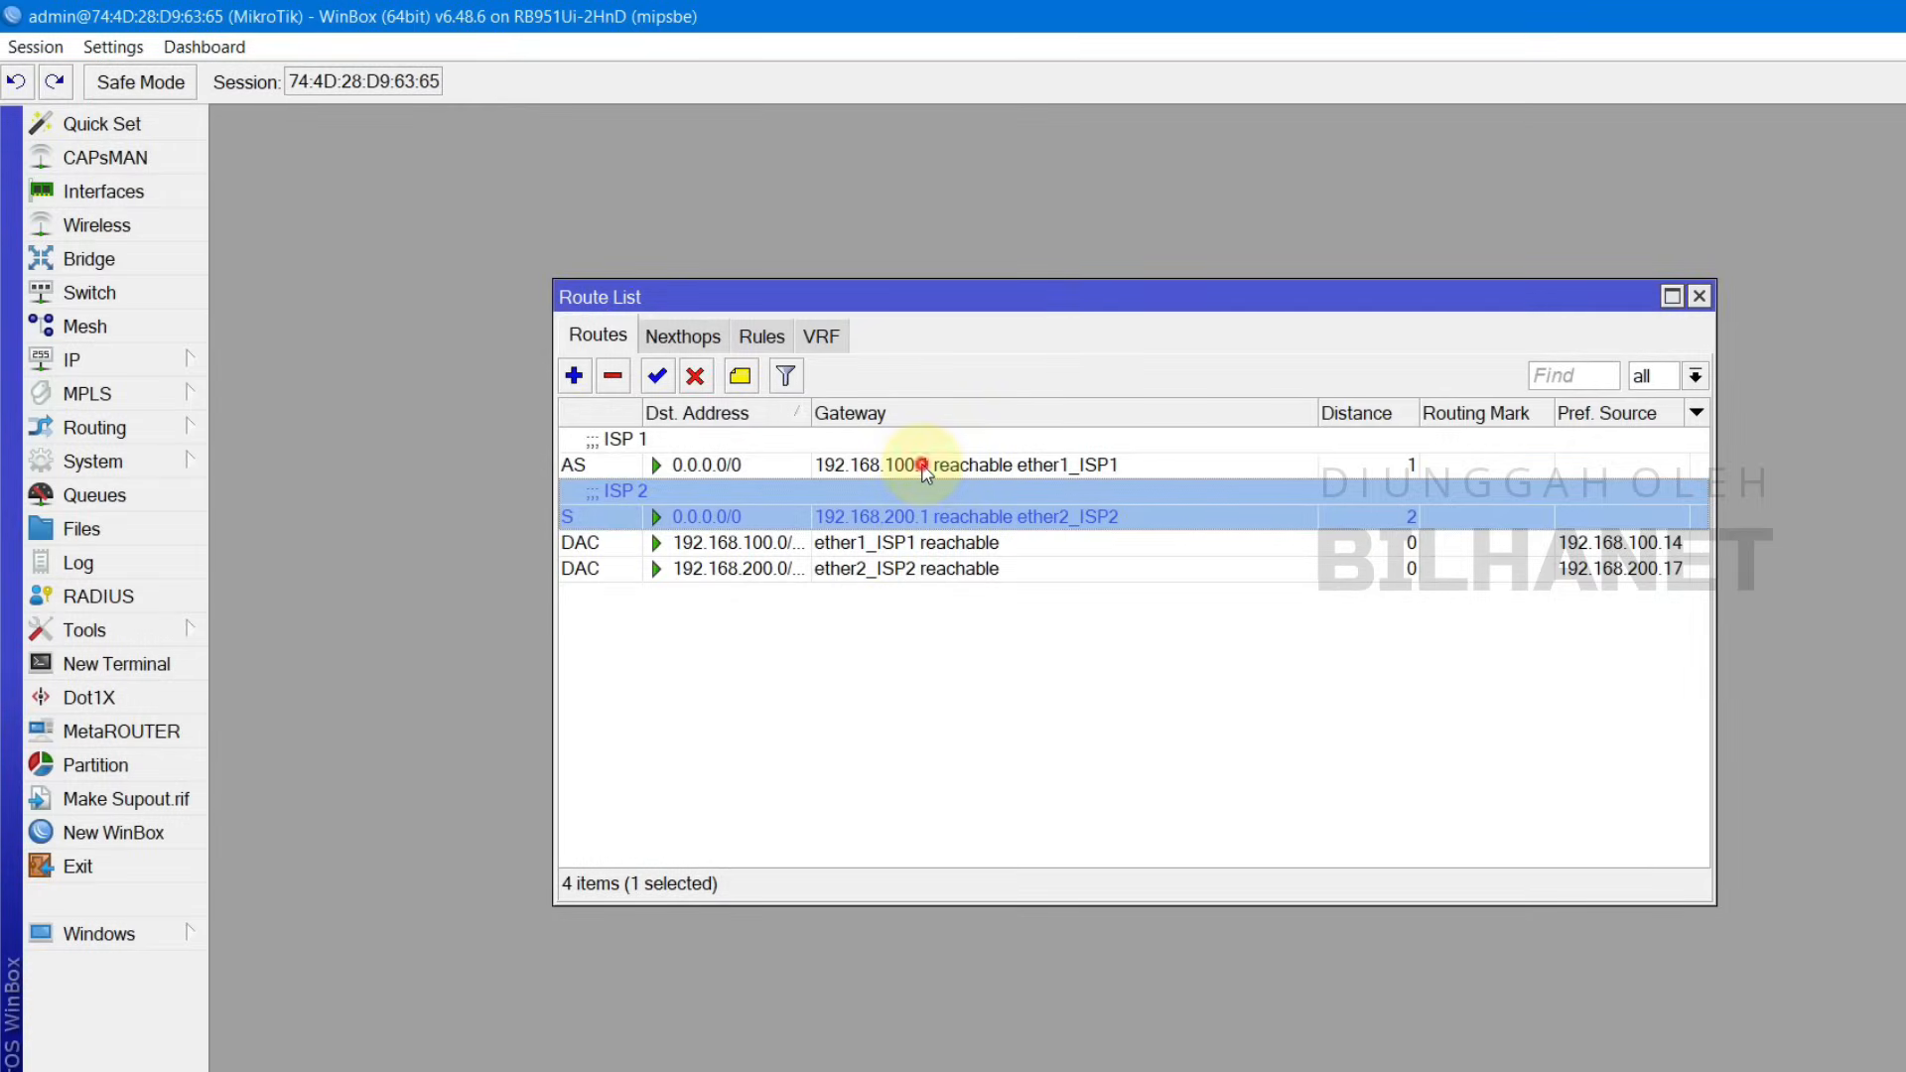
Step: Review the ISP 1 and ISP 2 default routes, then close the Route List
left_click(923, 466)
left_click(928, 490)
left_click(1699, 297)
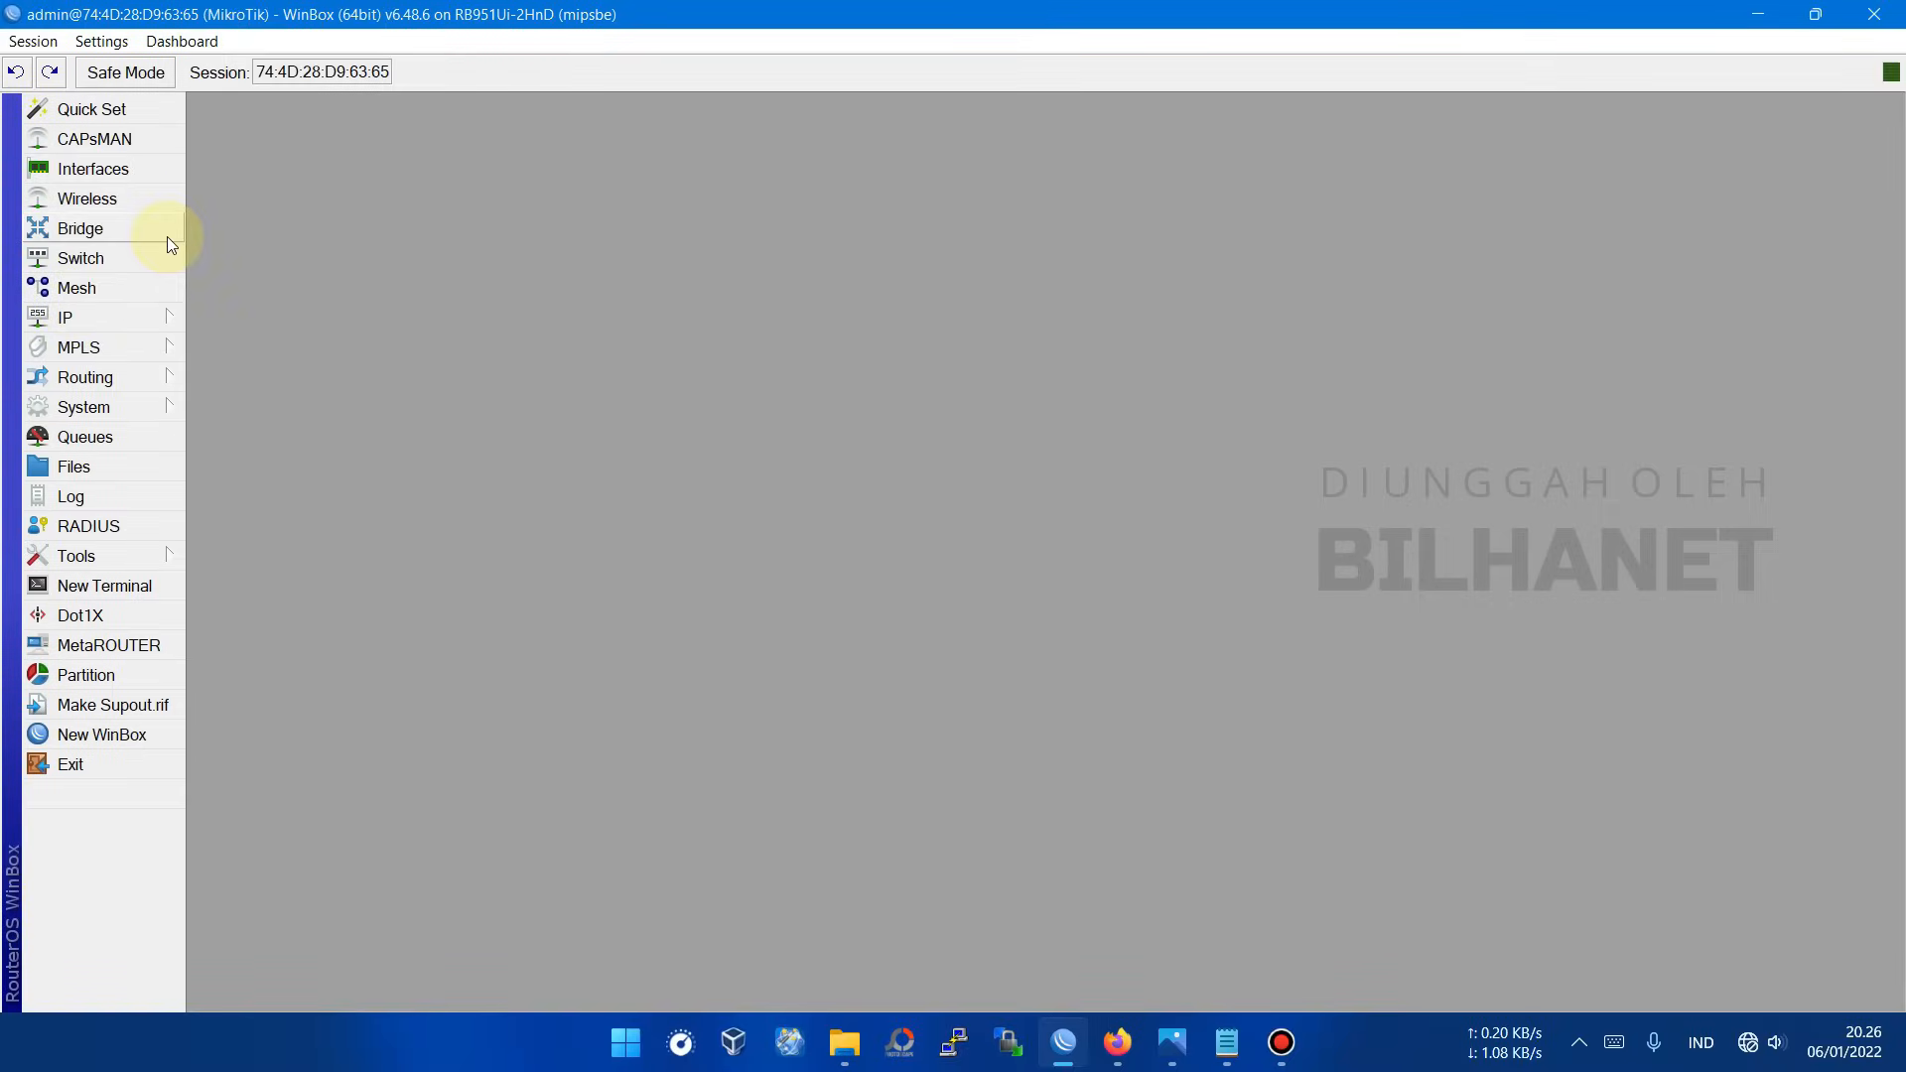
Step: Consult the network topology diagram, then open the Bridge settings in WinBox
left_click(1171, 1043)
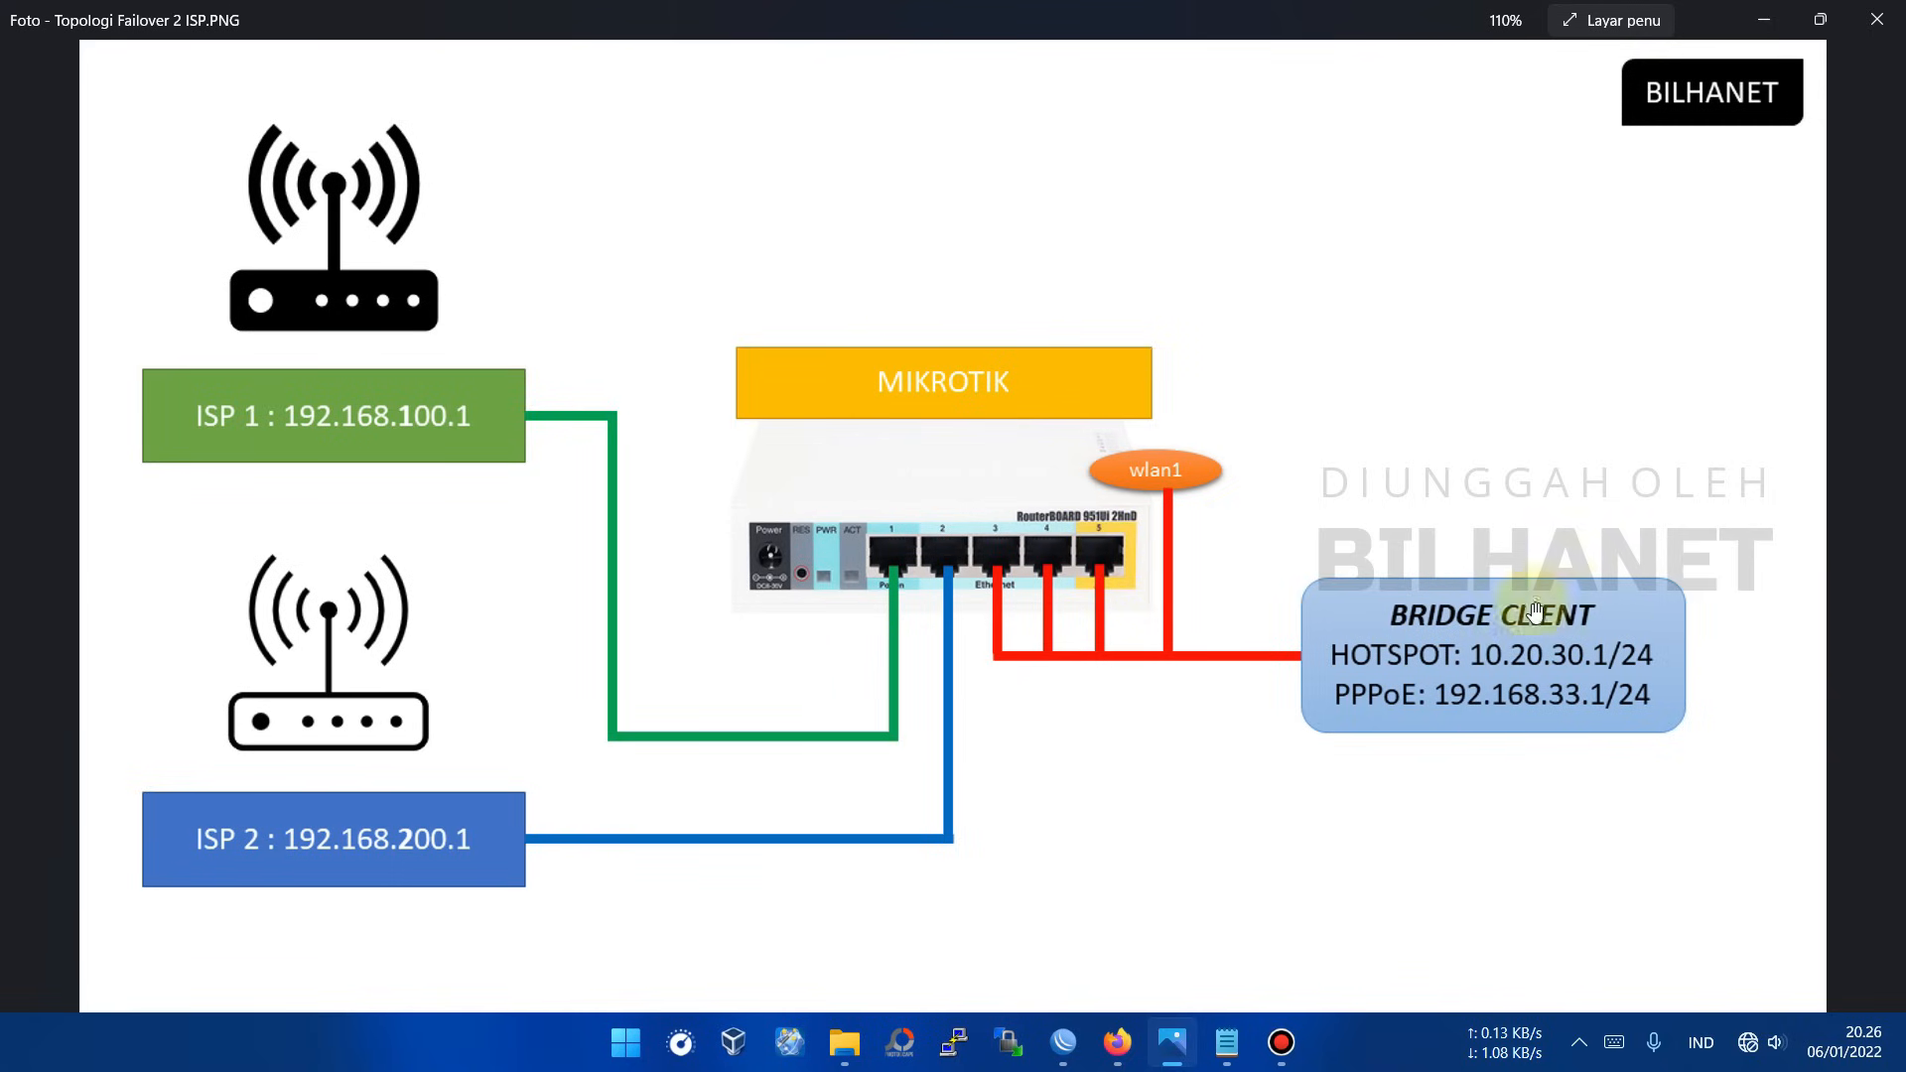
left_click(1063, 1041)
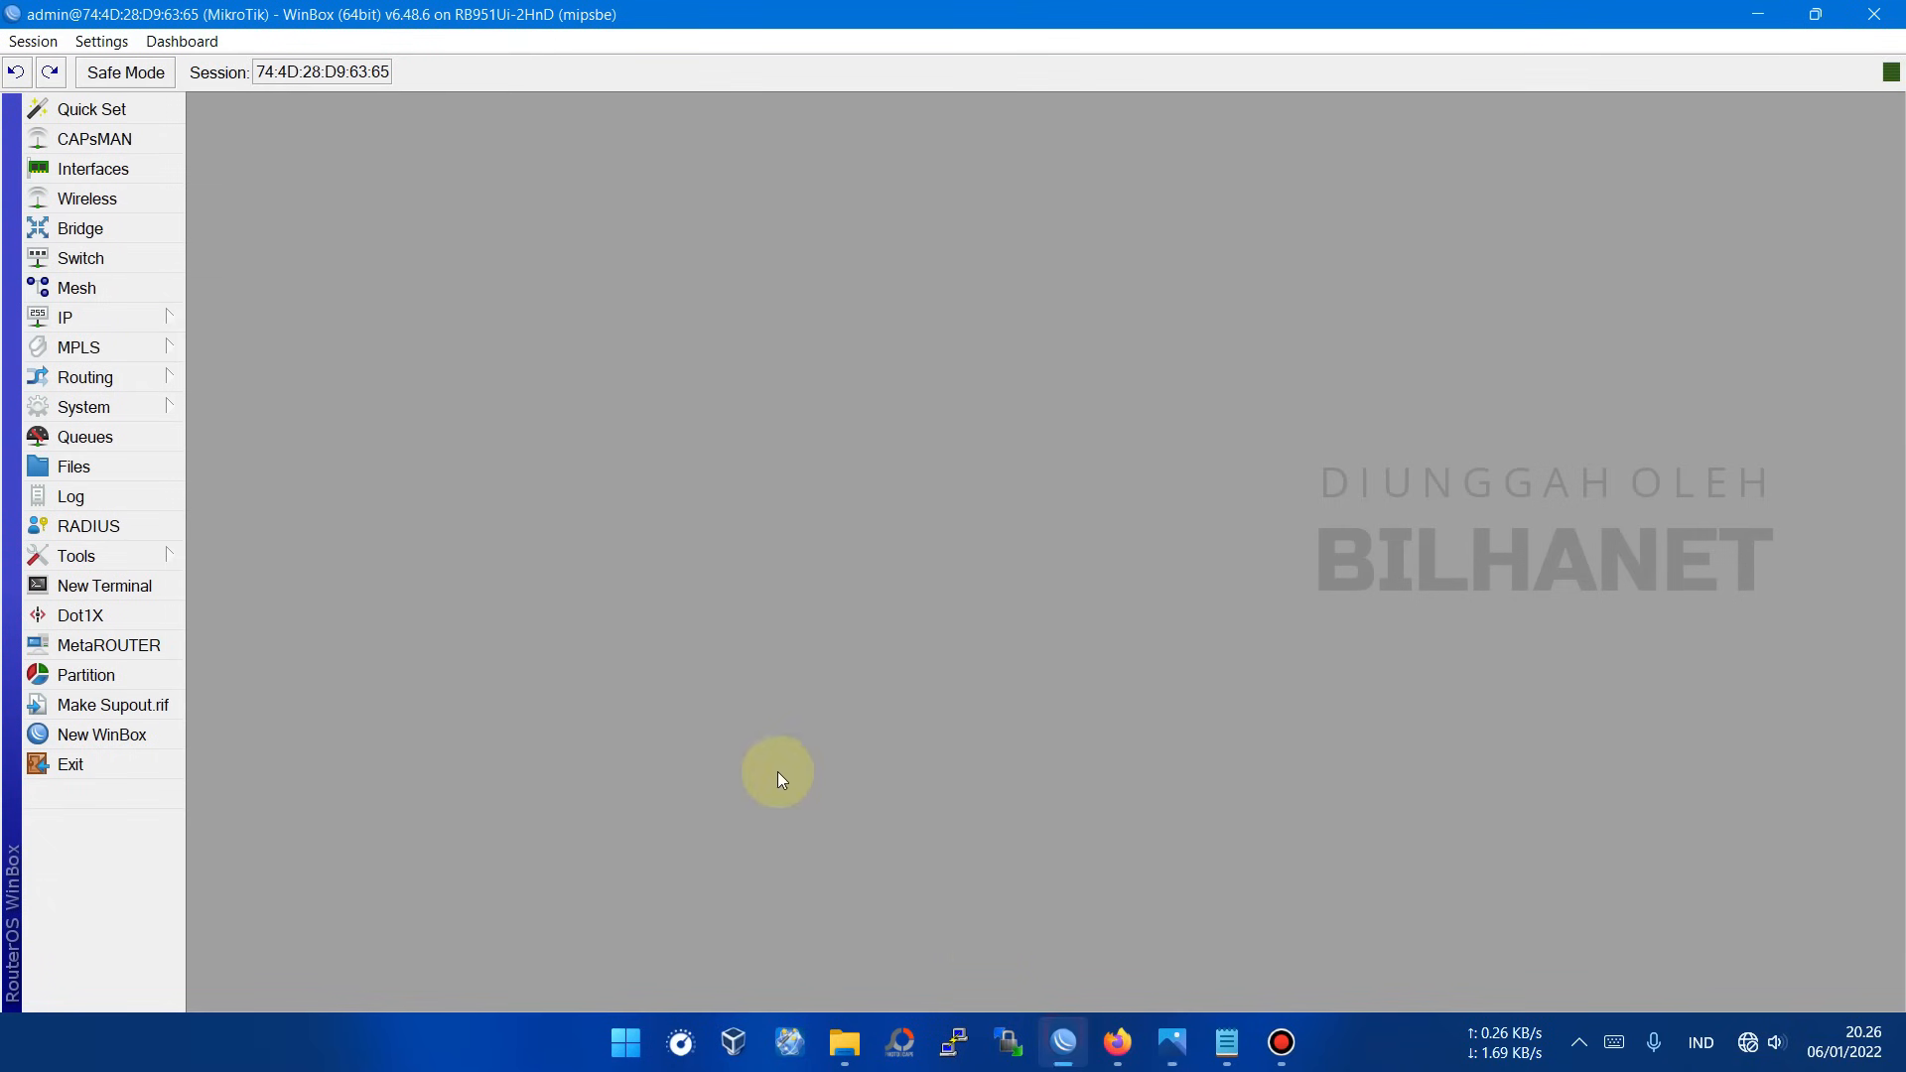
left_click(79, 229)
Step: Add a bridge, rename the default bridge1 to bridge_CLIENT, and apply it
left_click(223, 329)
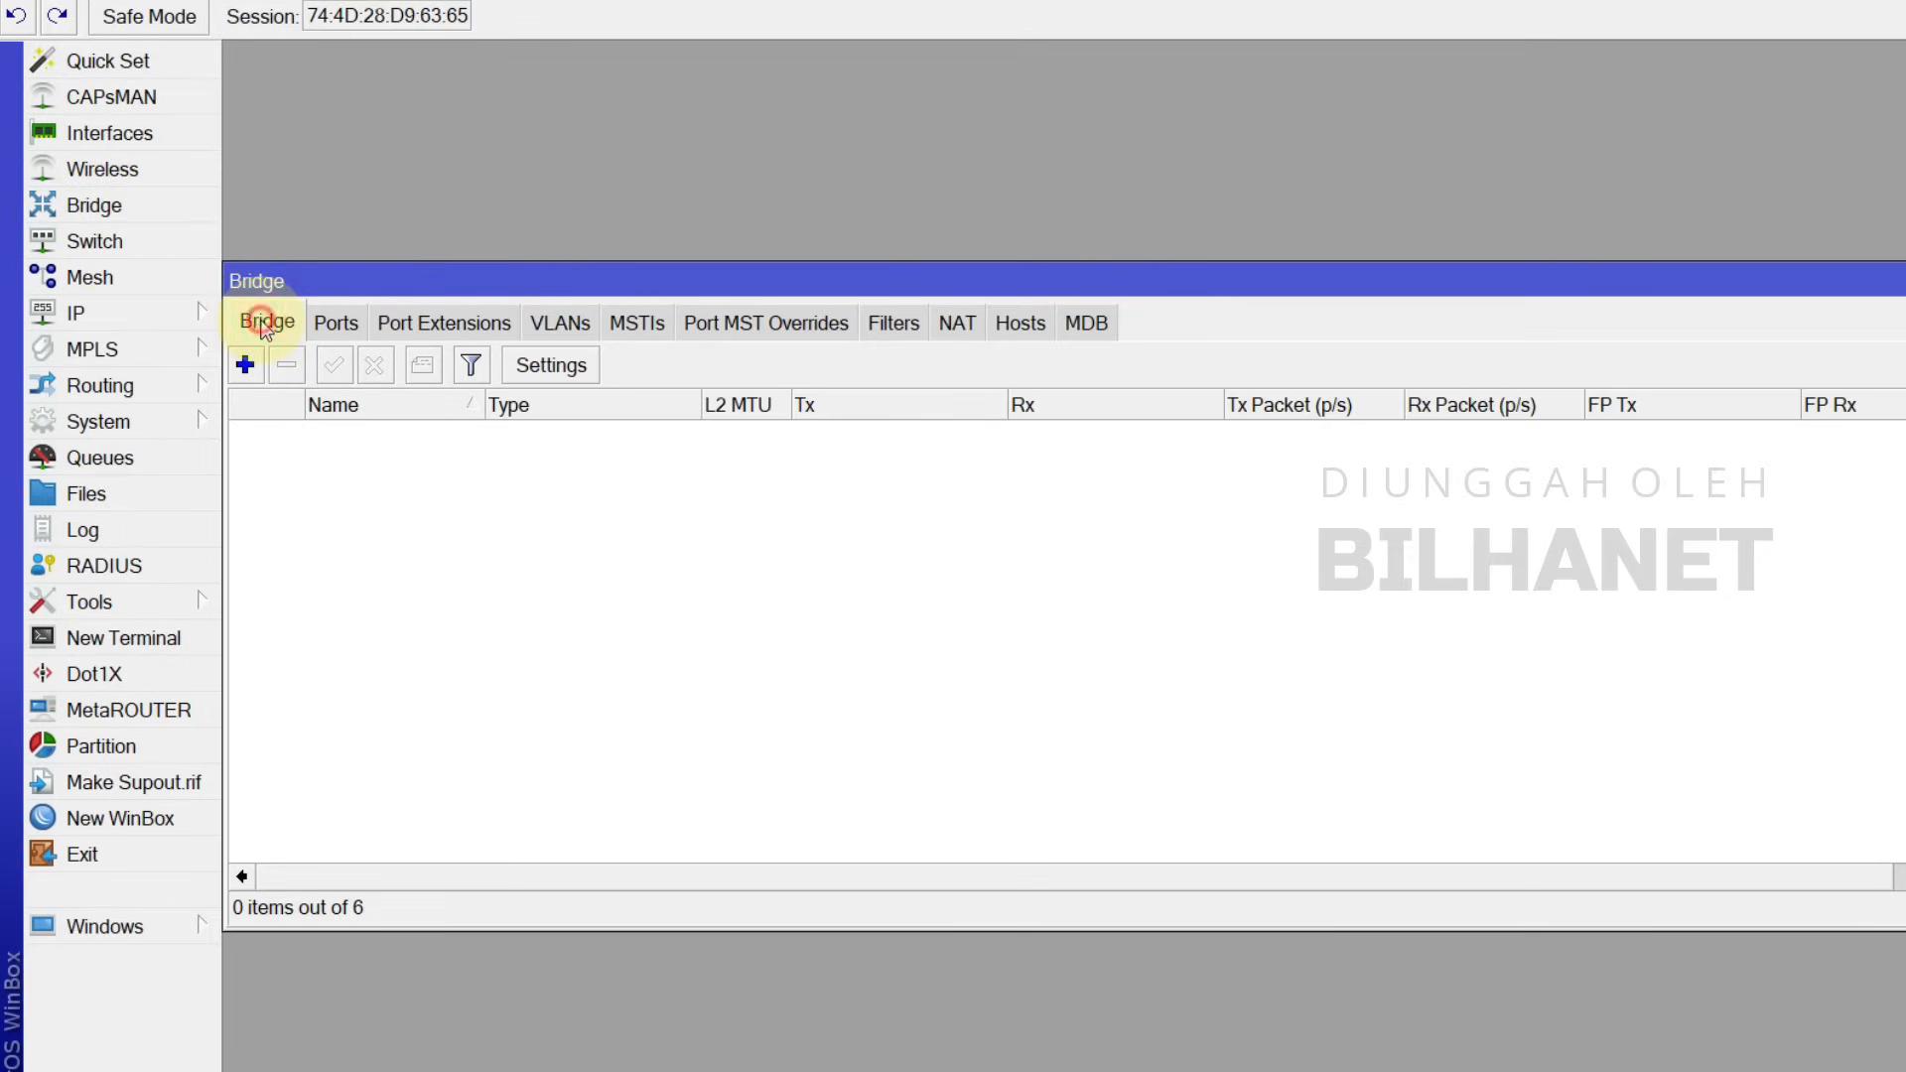
left_click(246, 365)
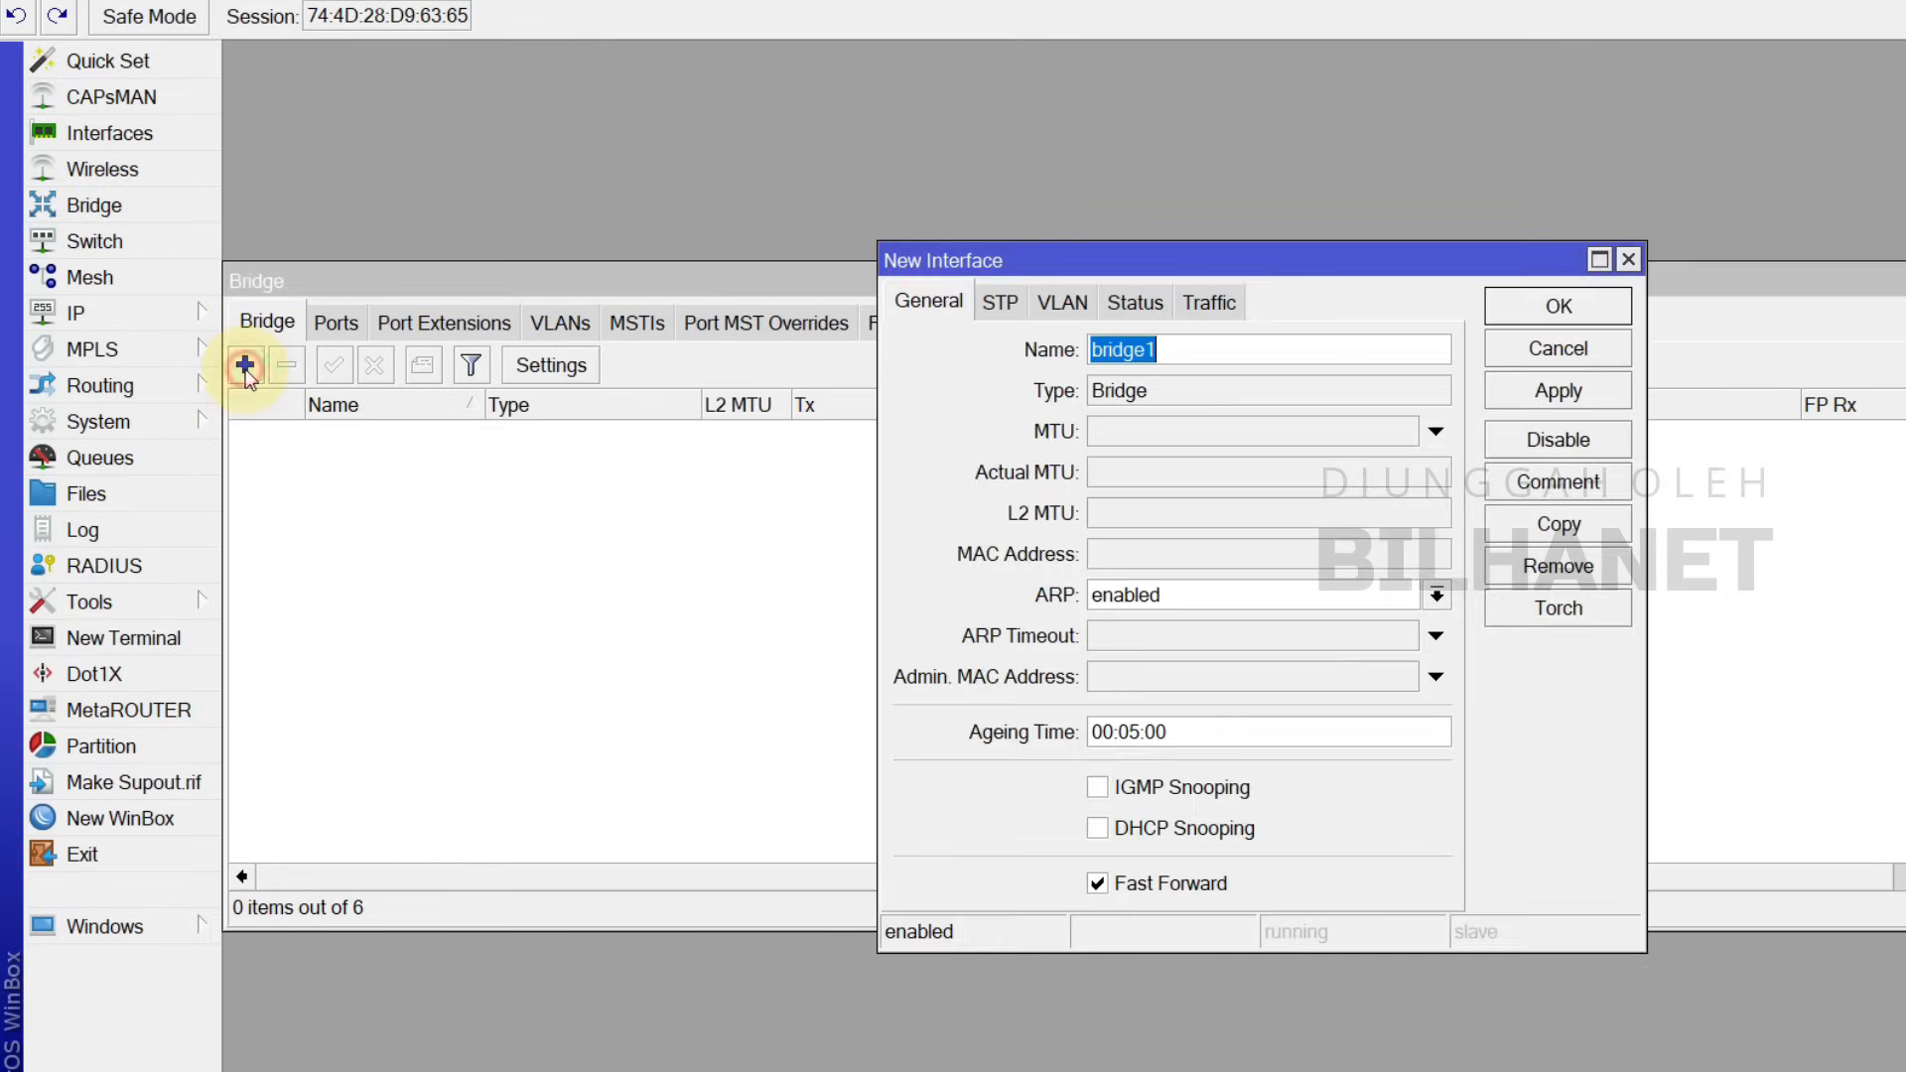
key("End")
key("BackSpace")
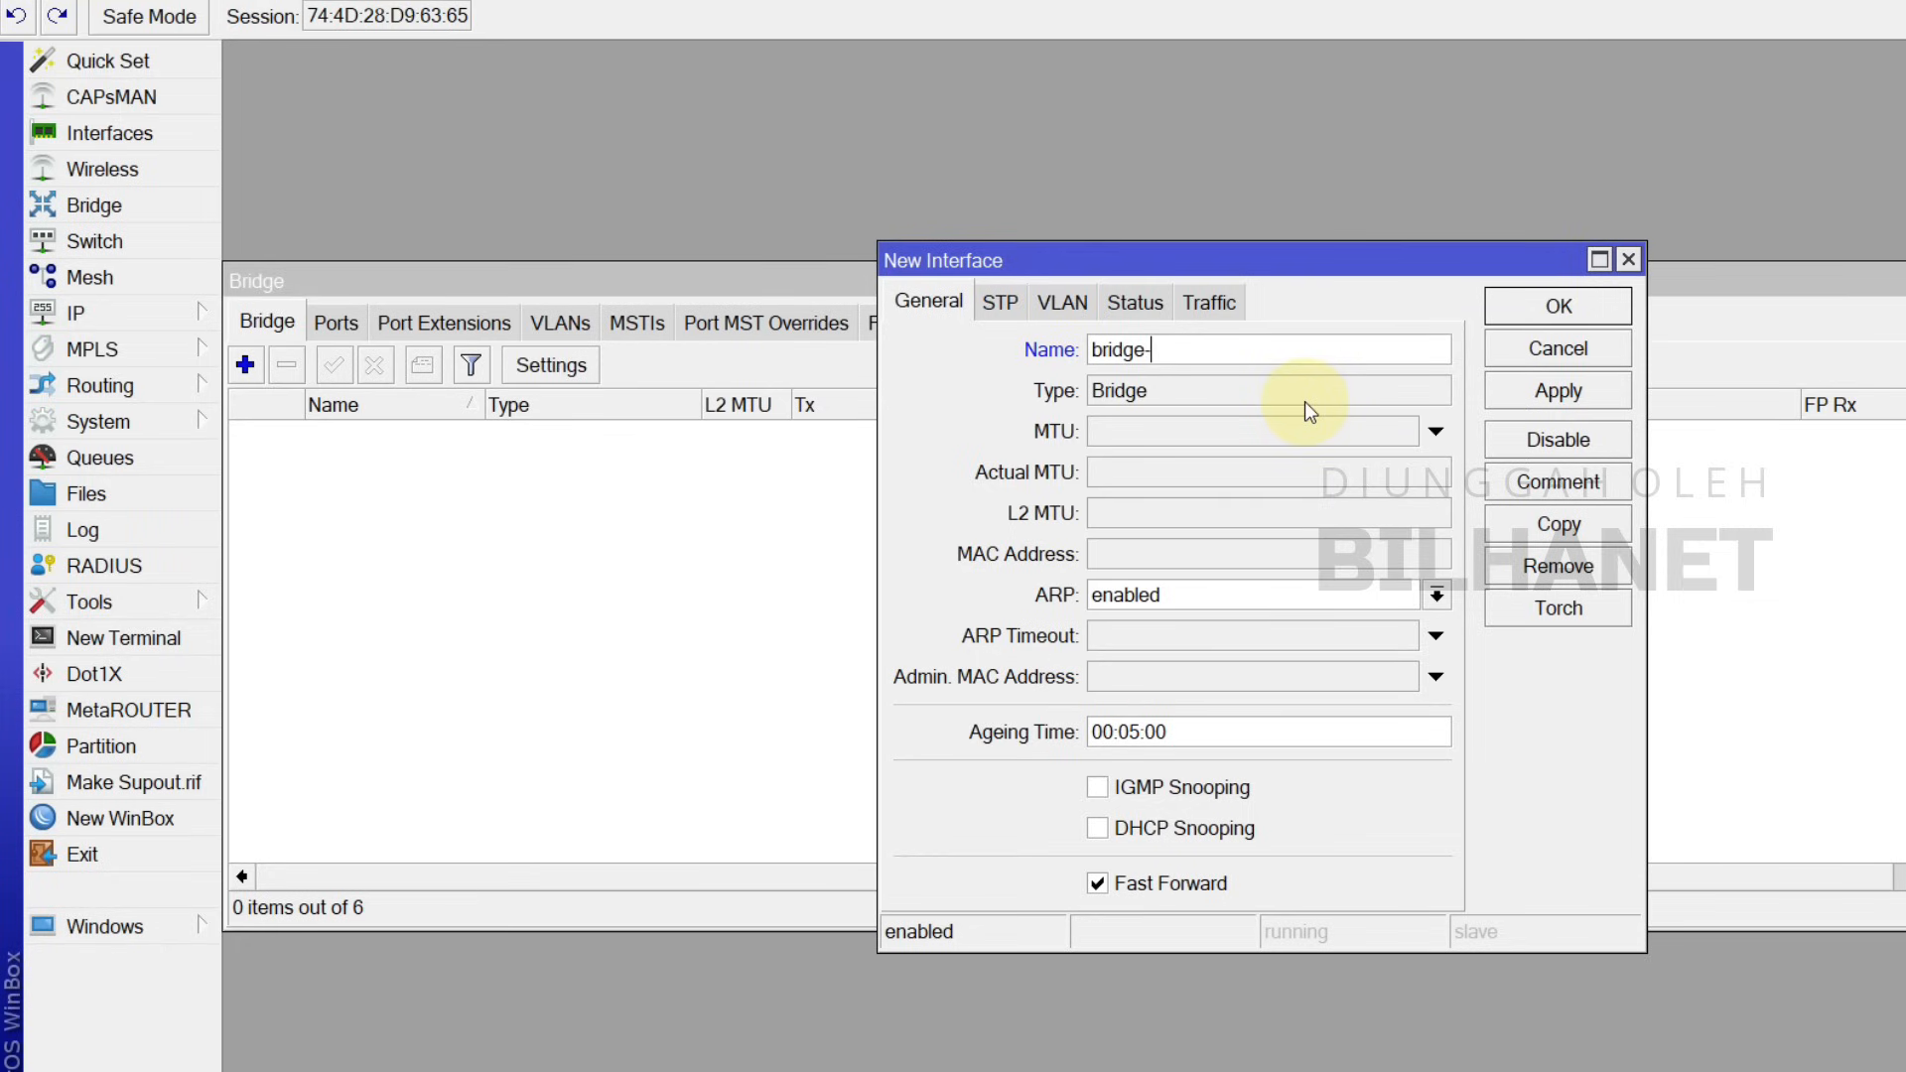
type("_CLIENT")
left_click(1556, 392)
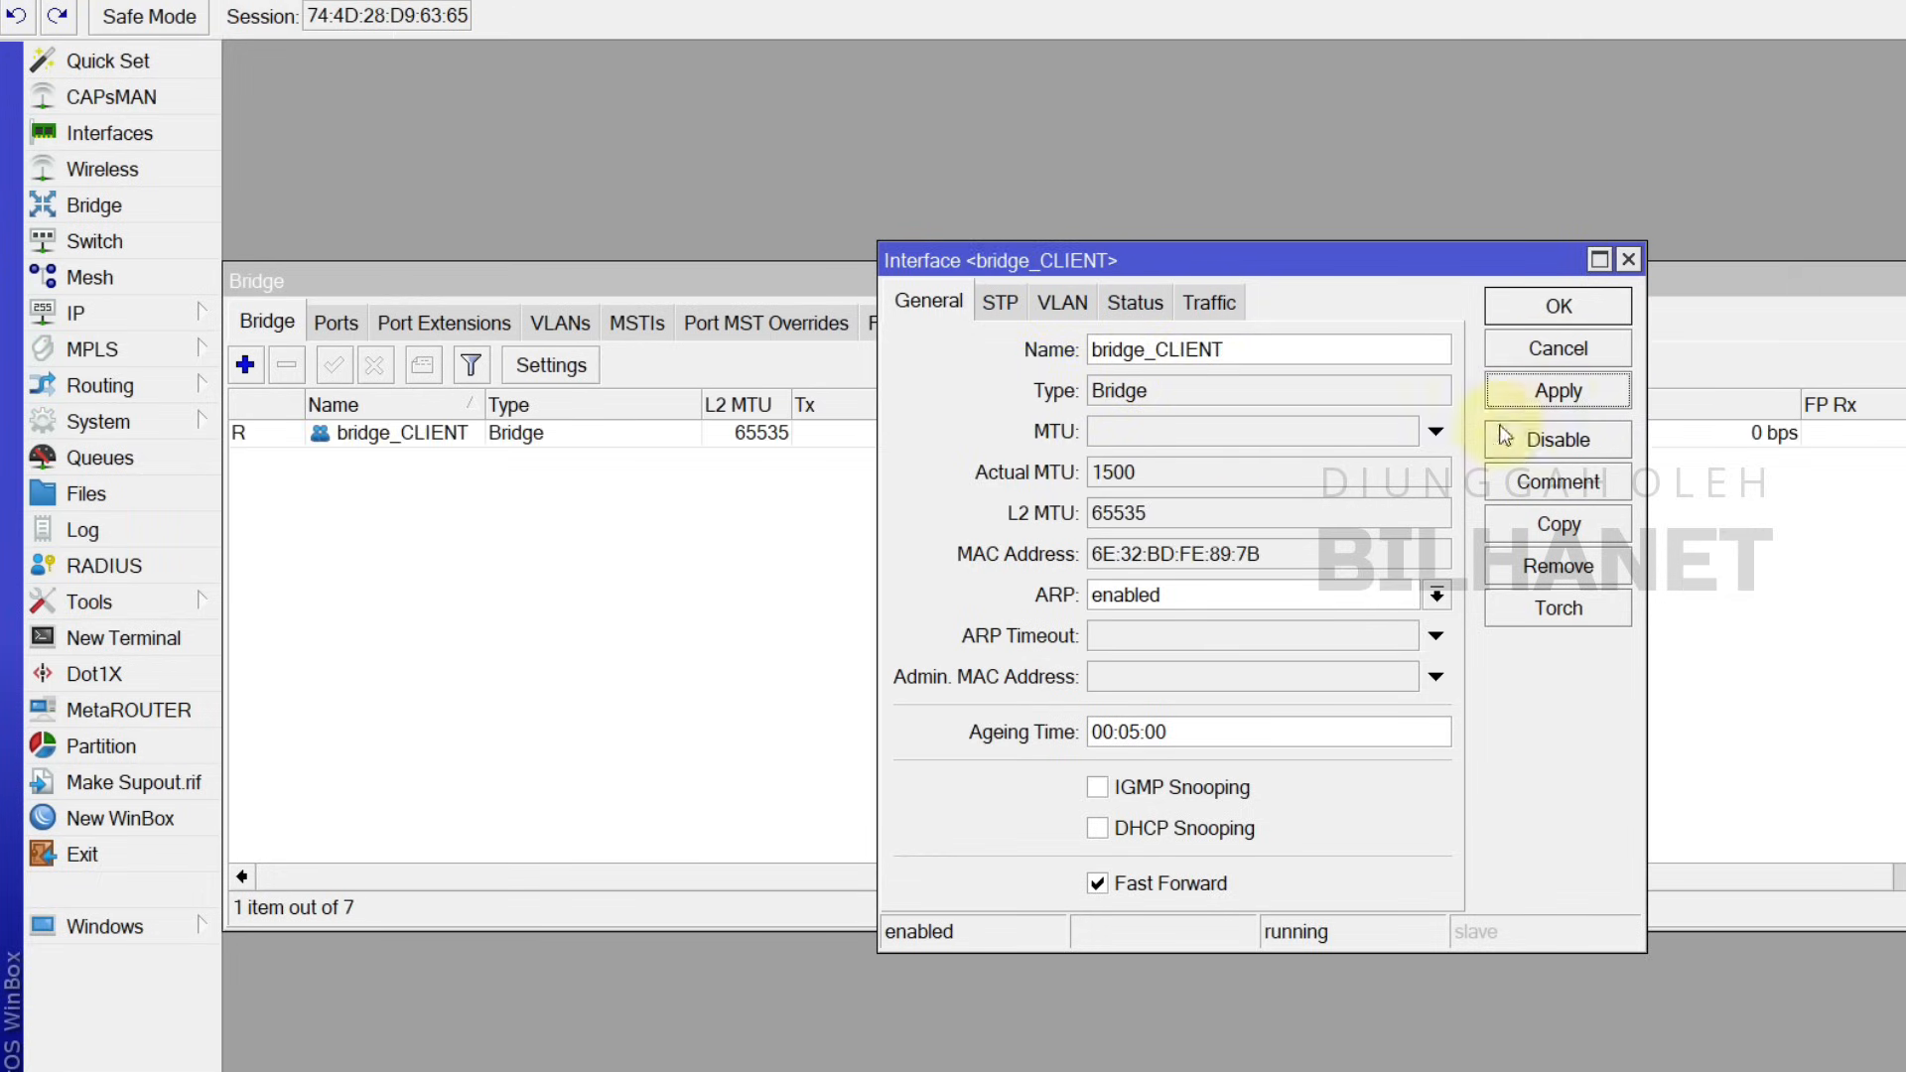
left_click(1558, 306)
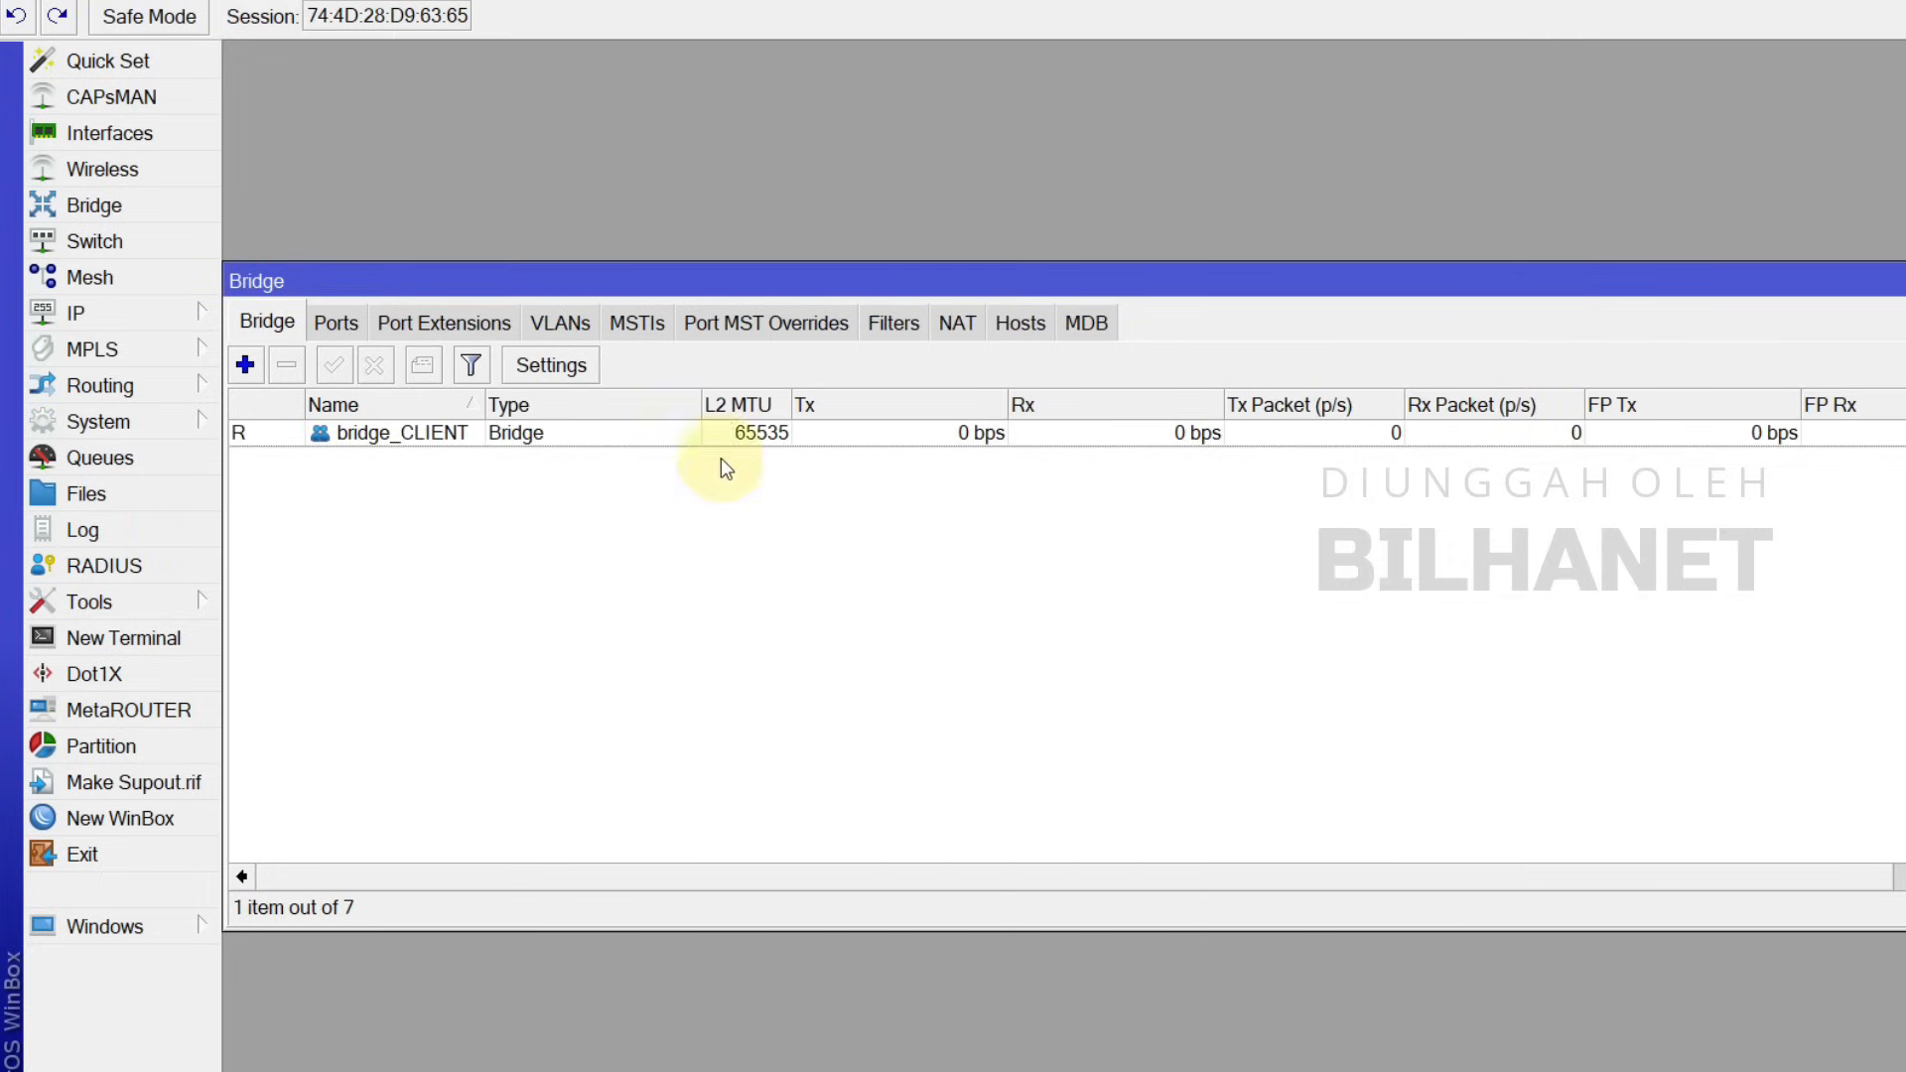
Step: Add ether3 as a port of bridge_CLIENT
left_click(338, 320)
left_click(244, 366)
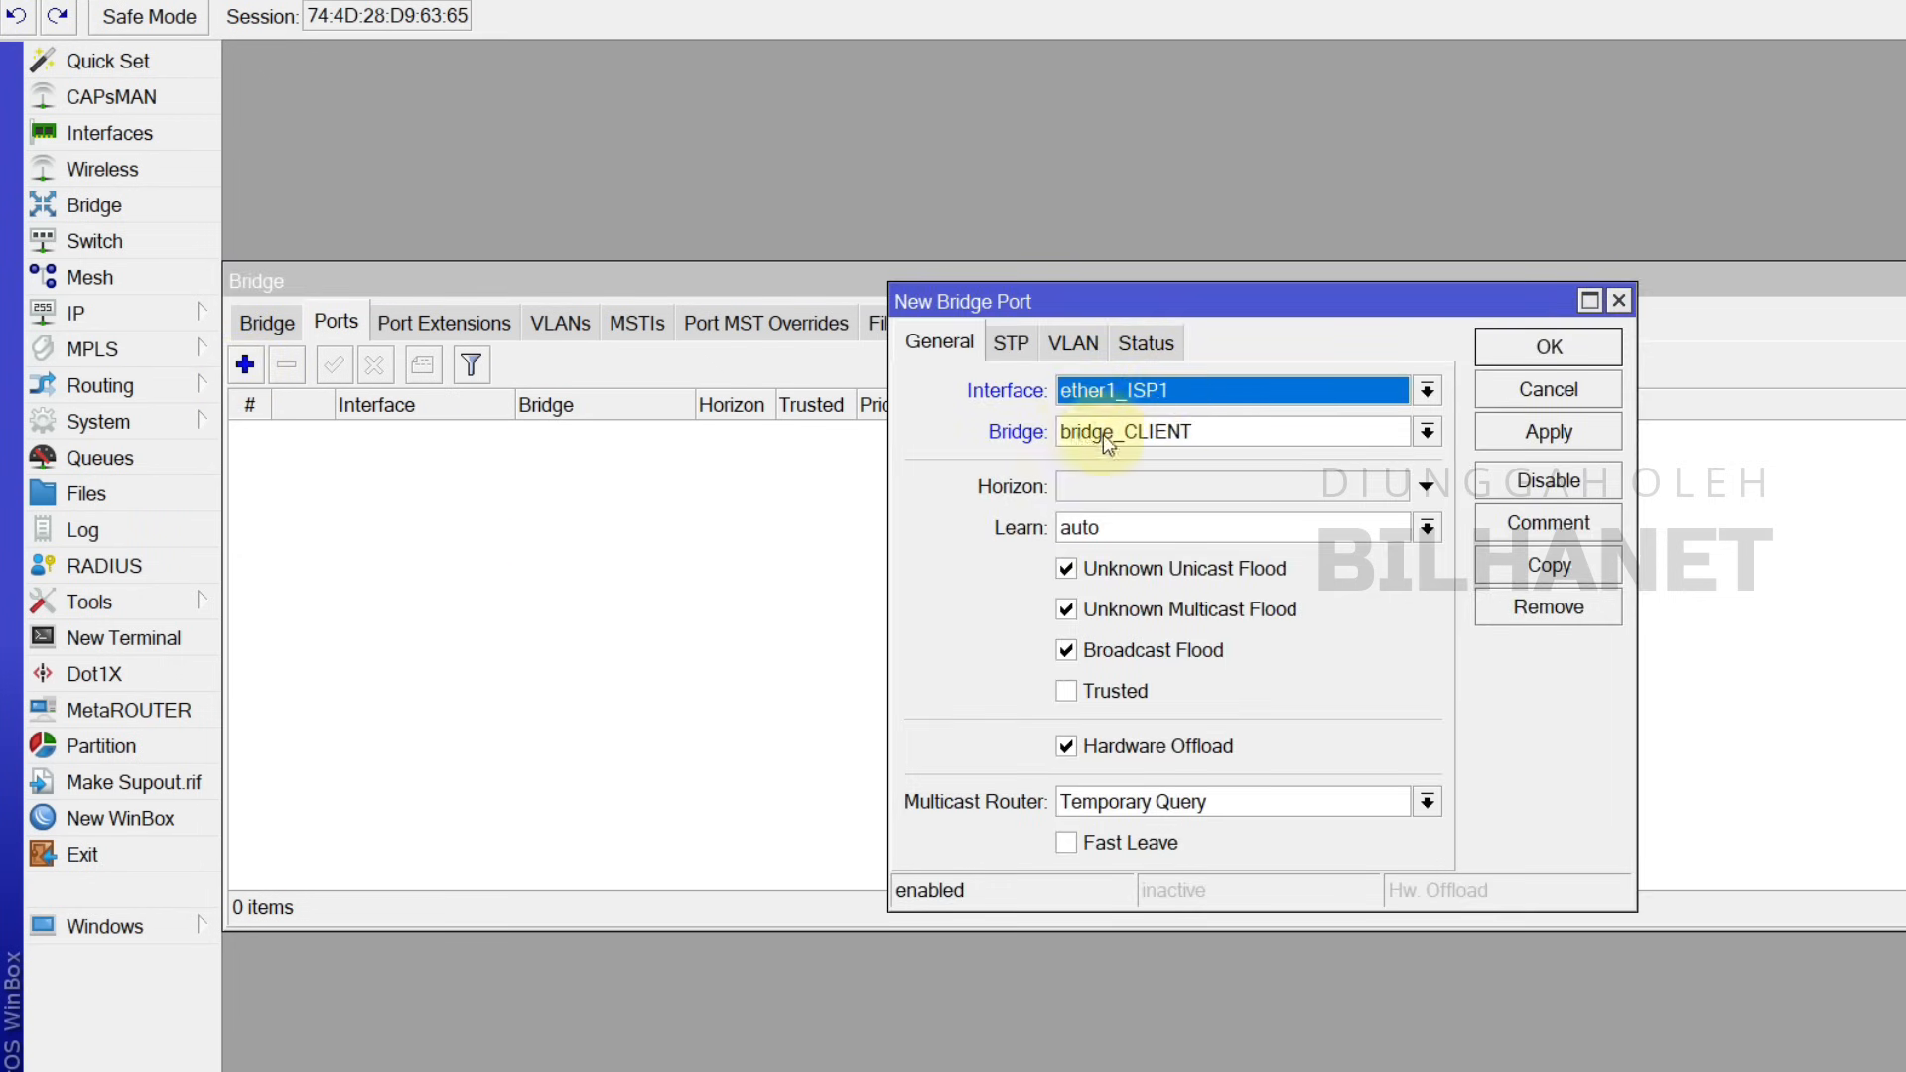
left_click(1141, 397)
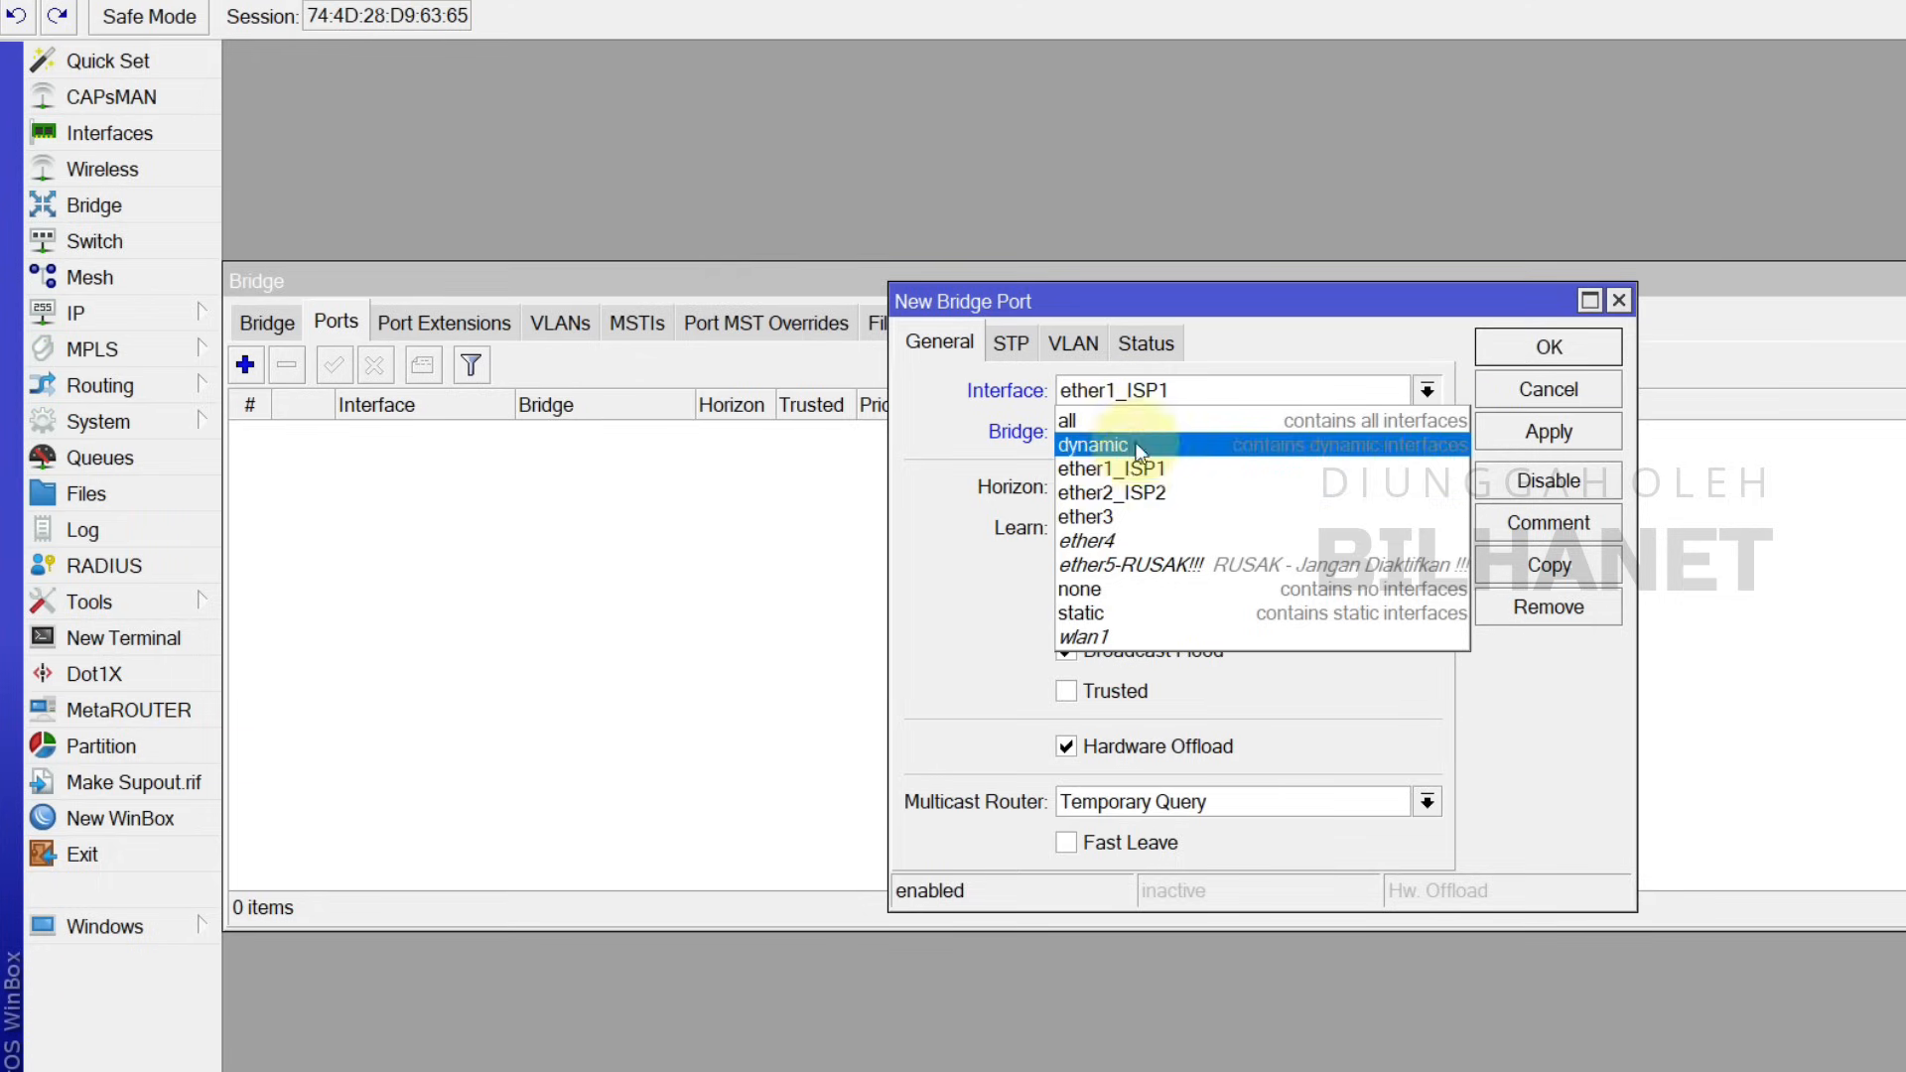
left_click(1122, 518)
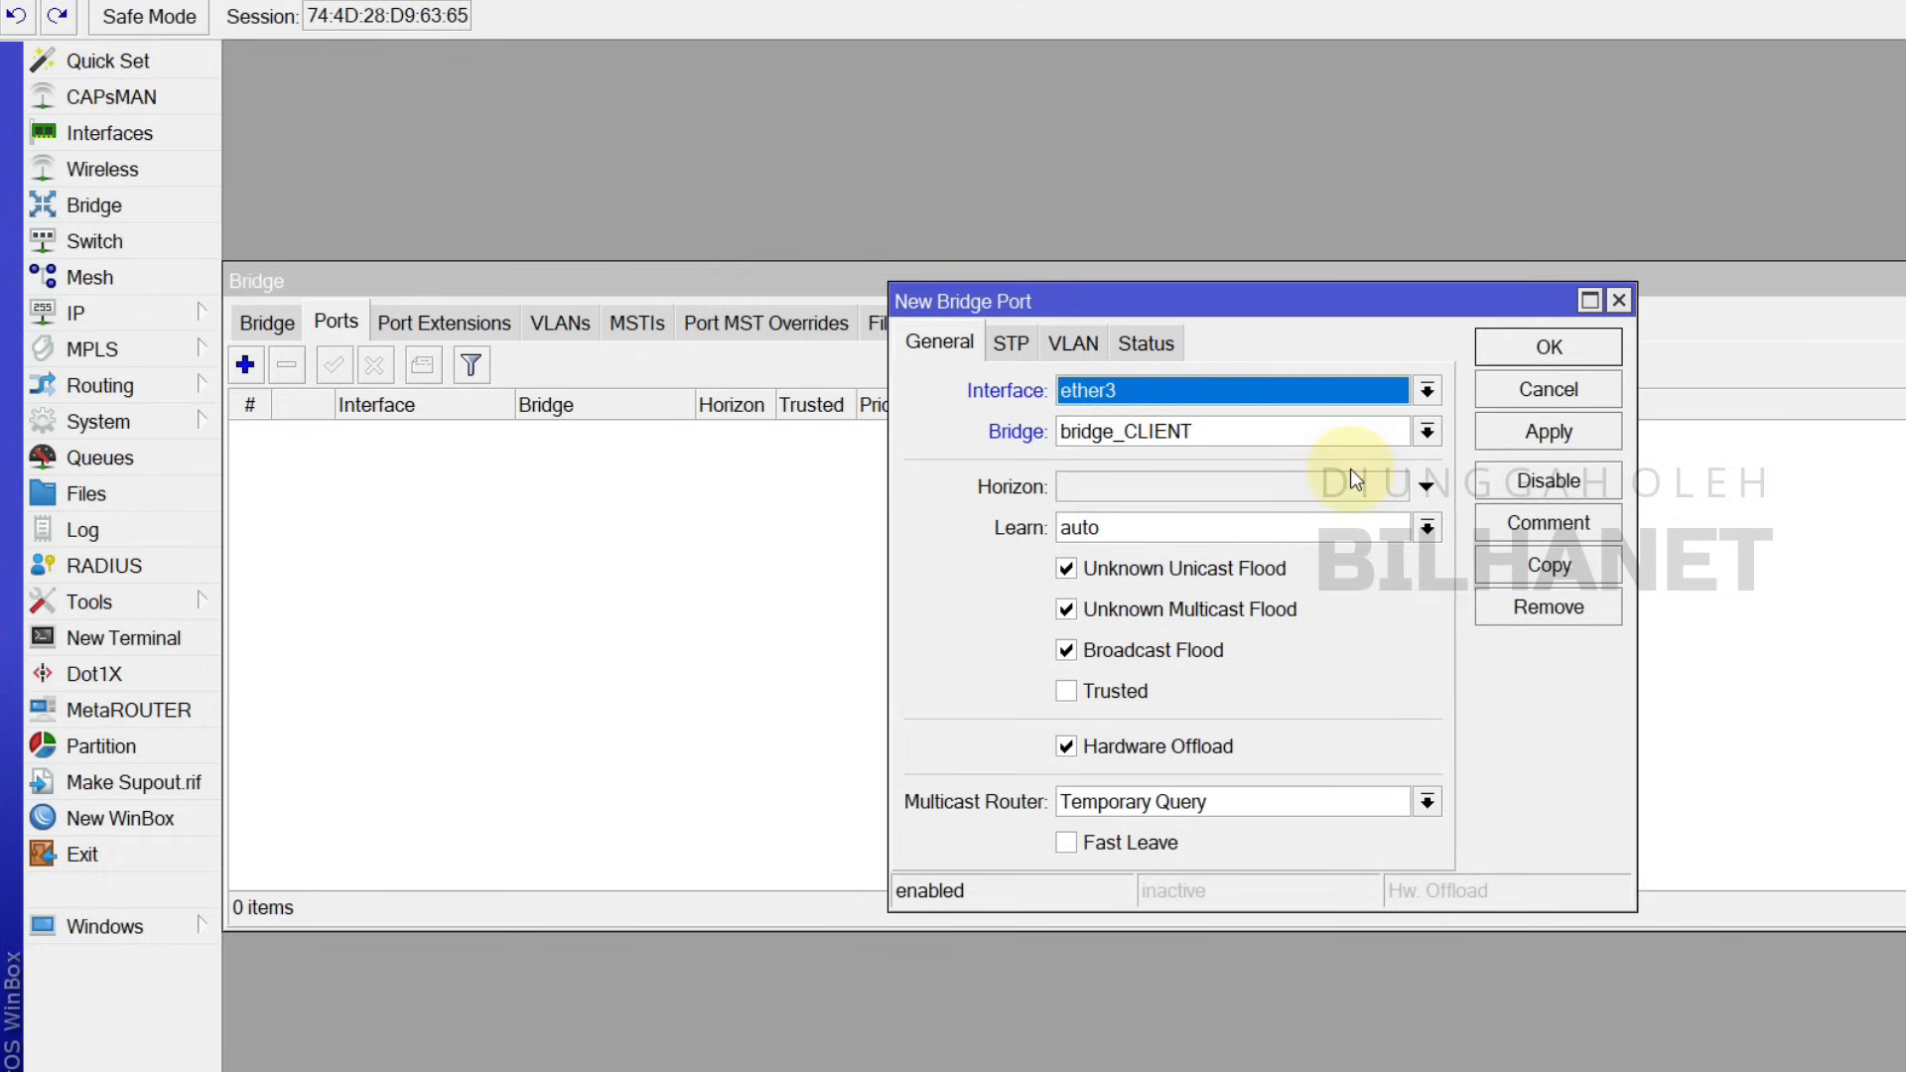
left_click(1559, 442)
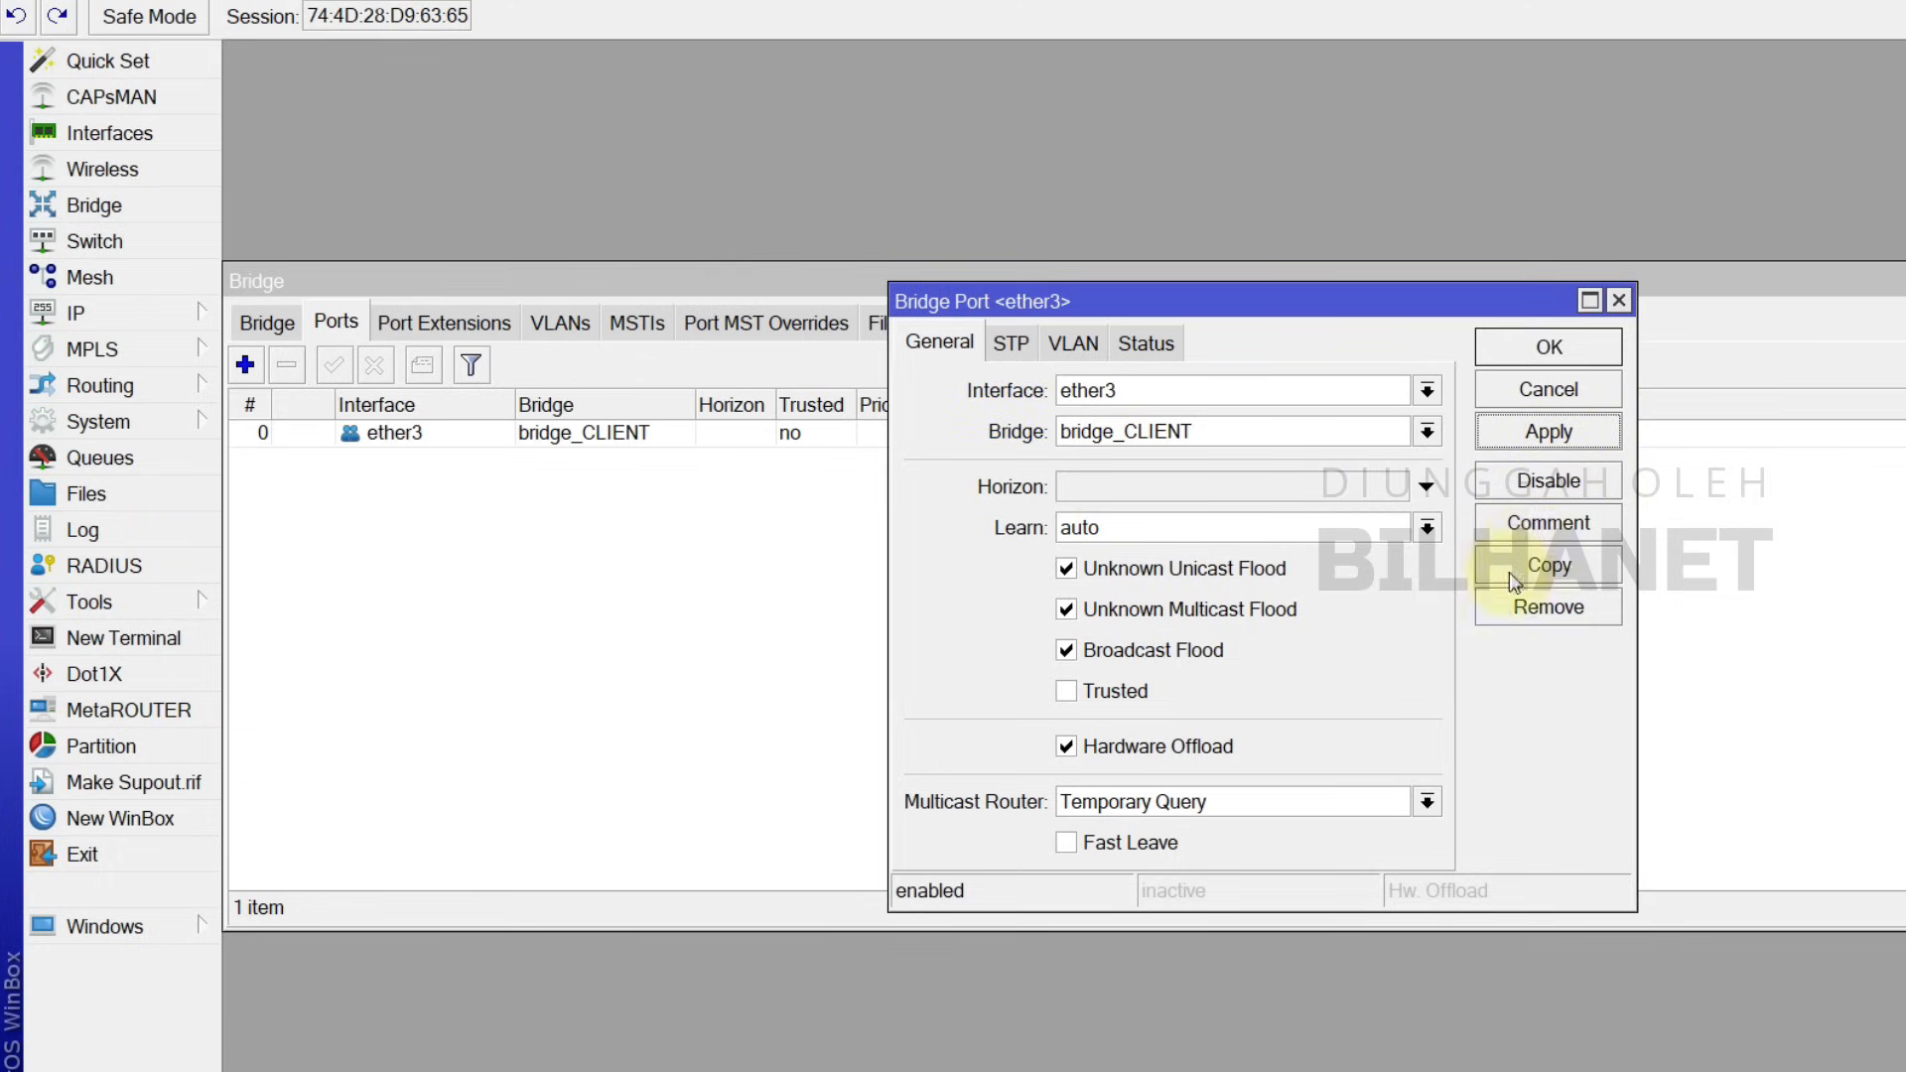
Step: Copy the port entry to add ether4 and wlan1 to bridge_CLIENT as well
left_click(1547, 565)
left_click(1156, 437)
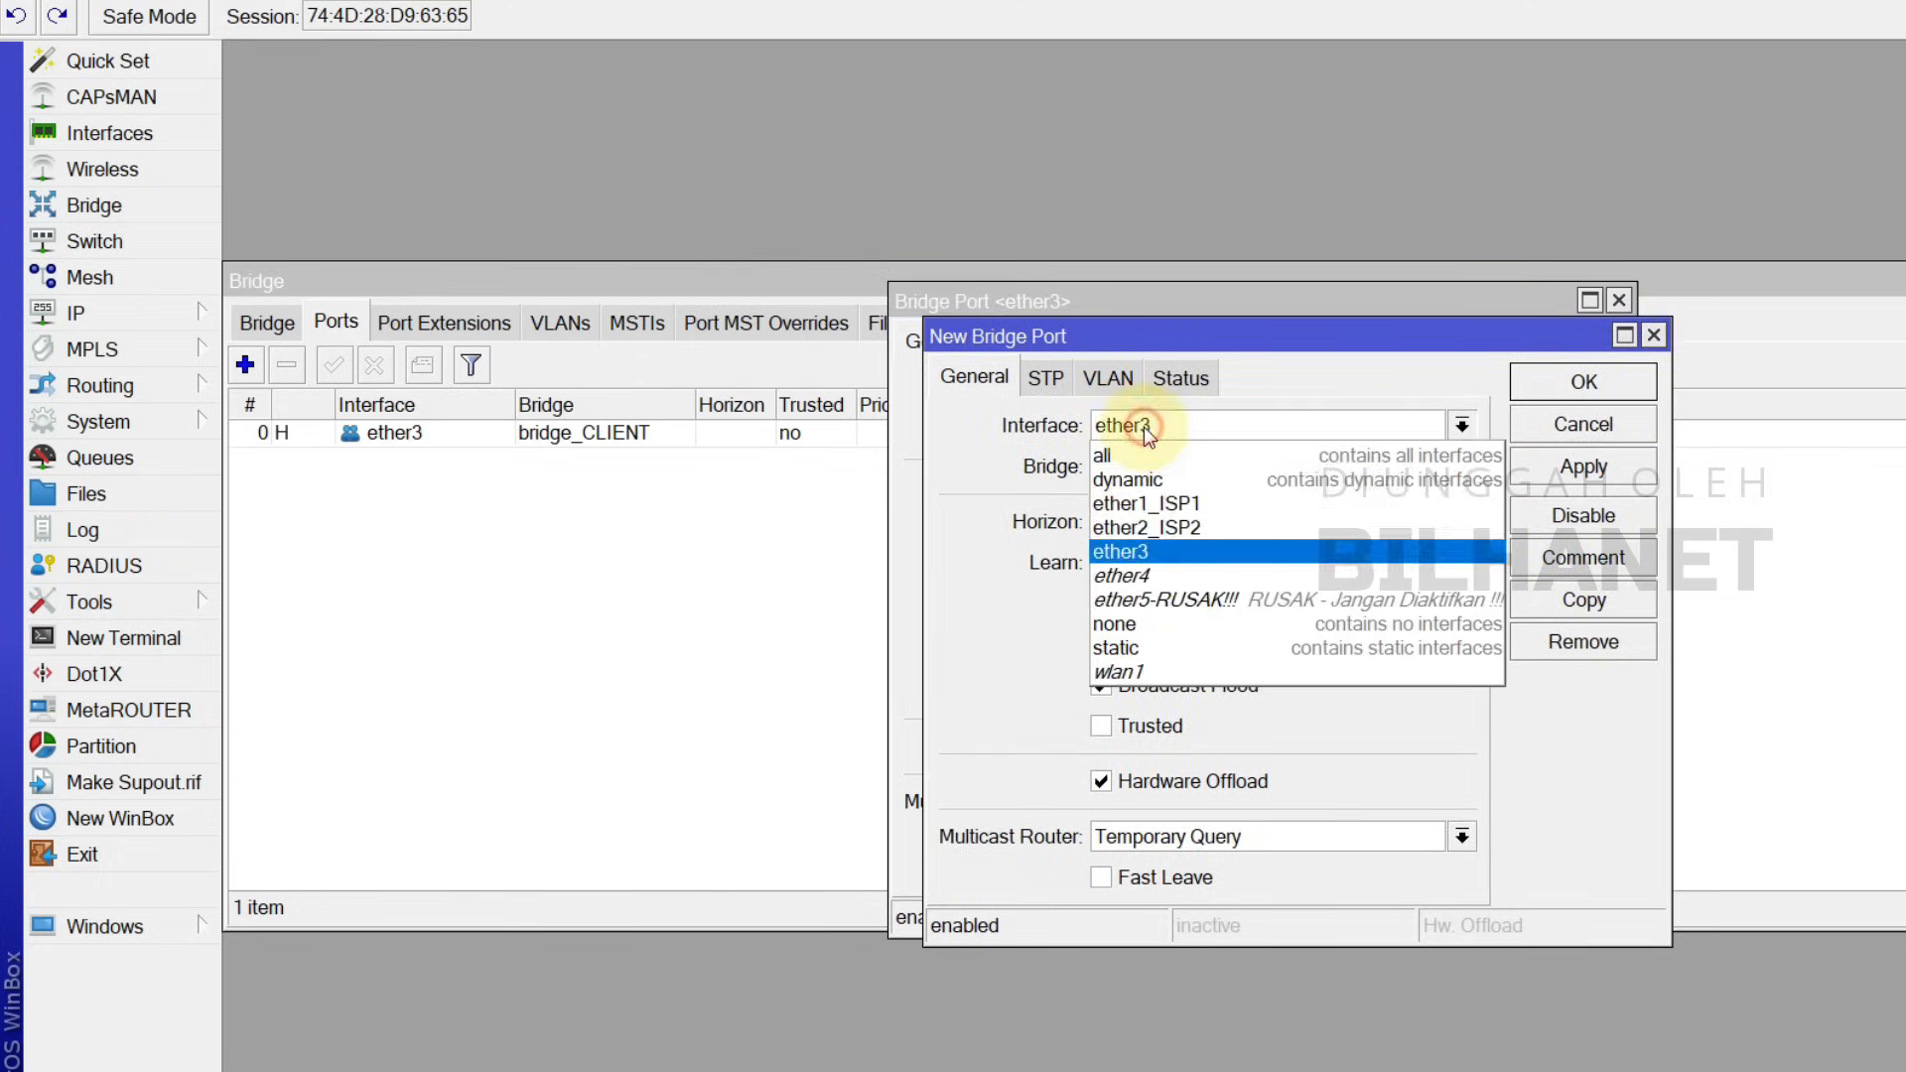
left_click(1134, 576)
left_click(1576, 480)
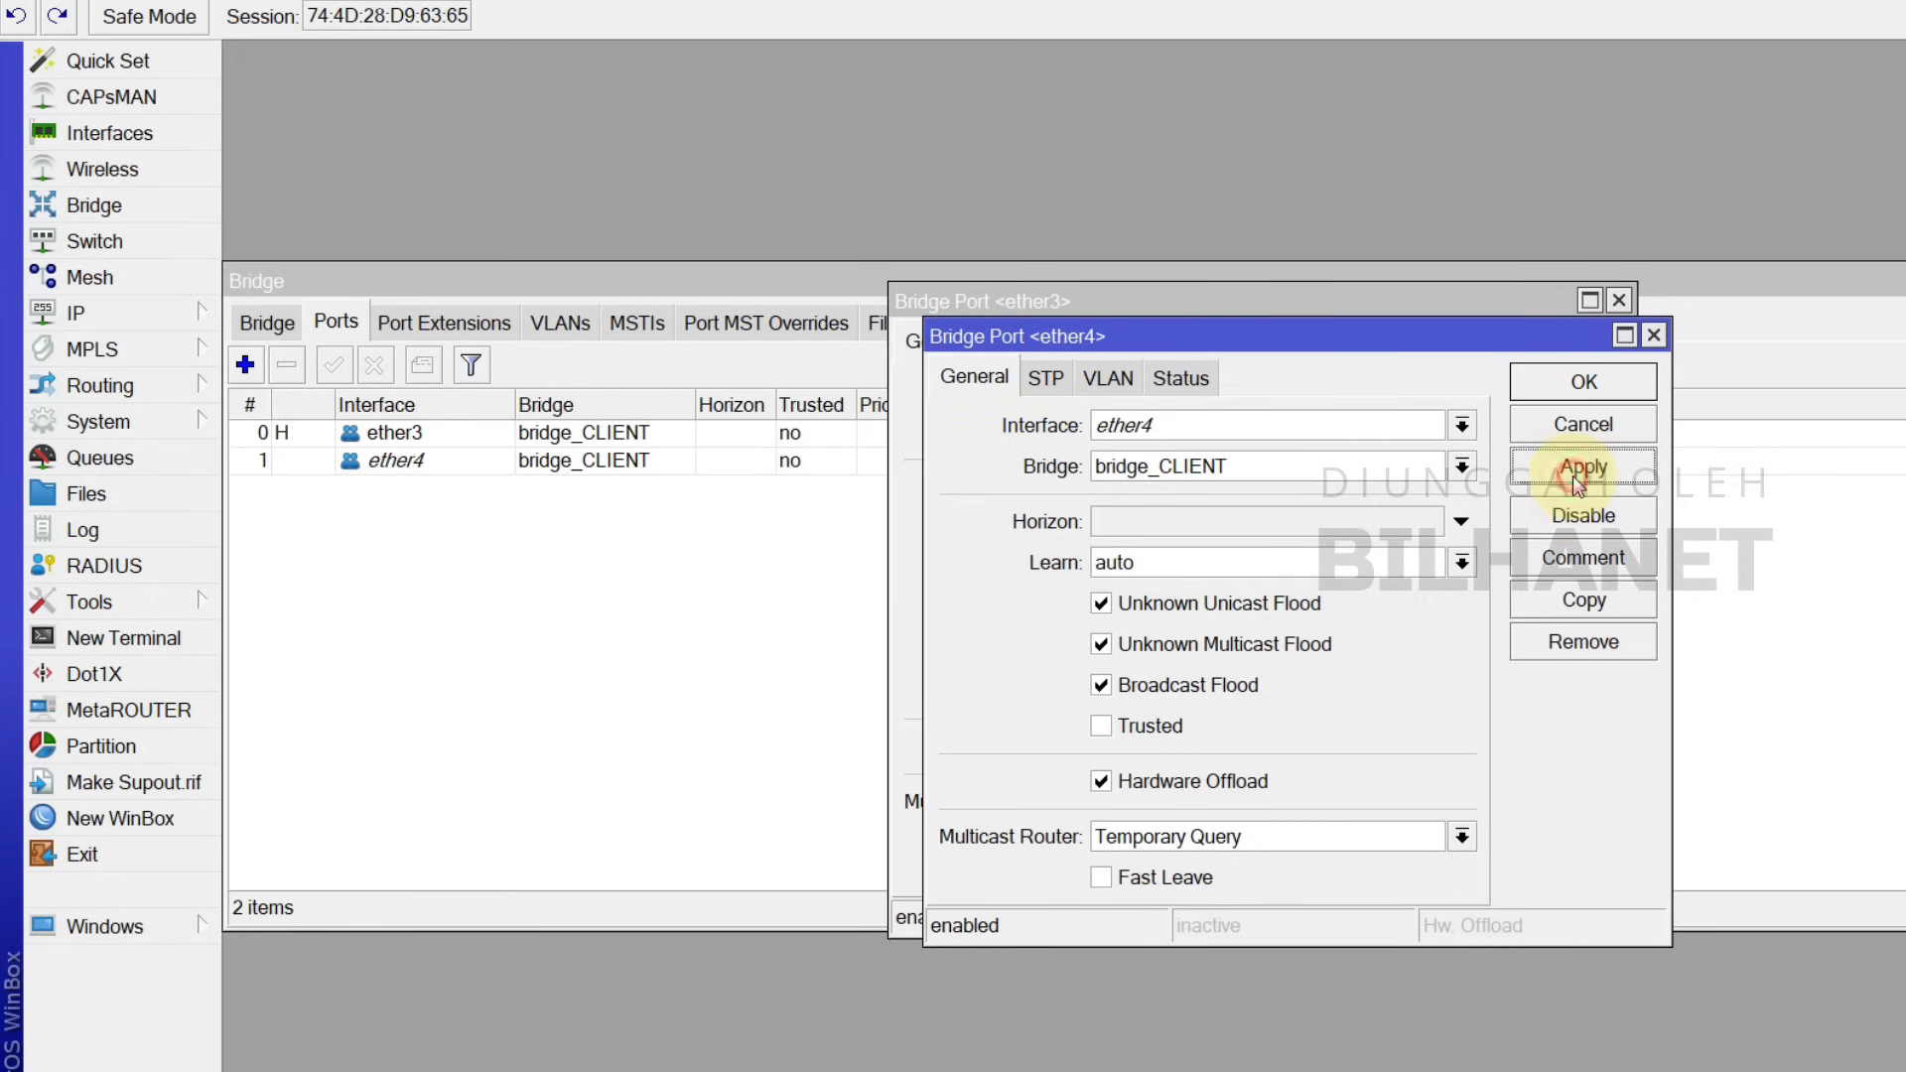
left_click(1585, 600)
left_click(1082, 377)
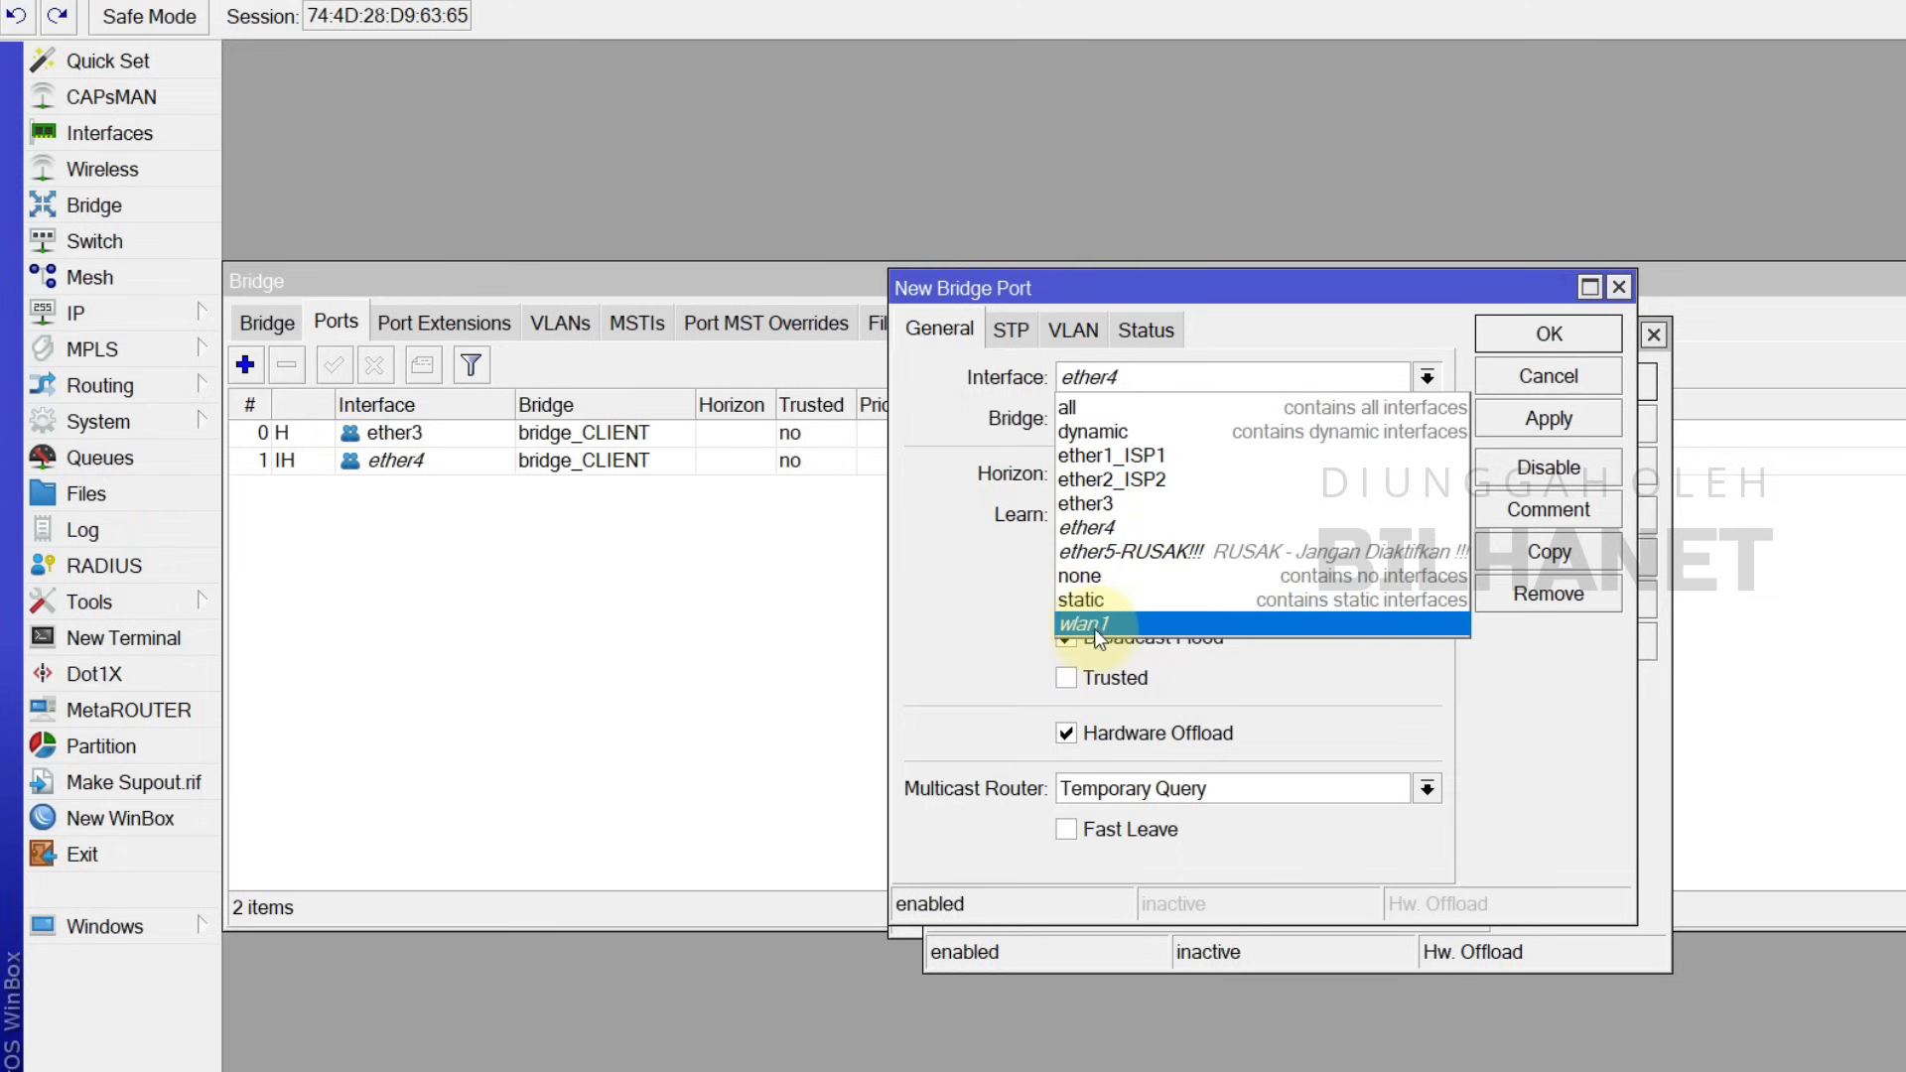
left_click(1096, 624)
left_click(1564, 425)
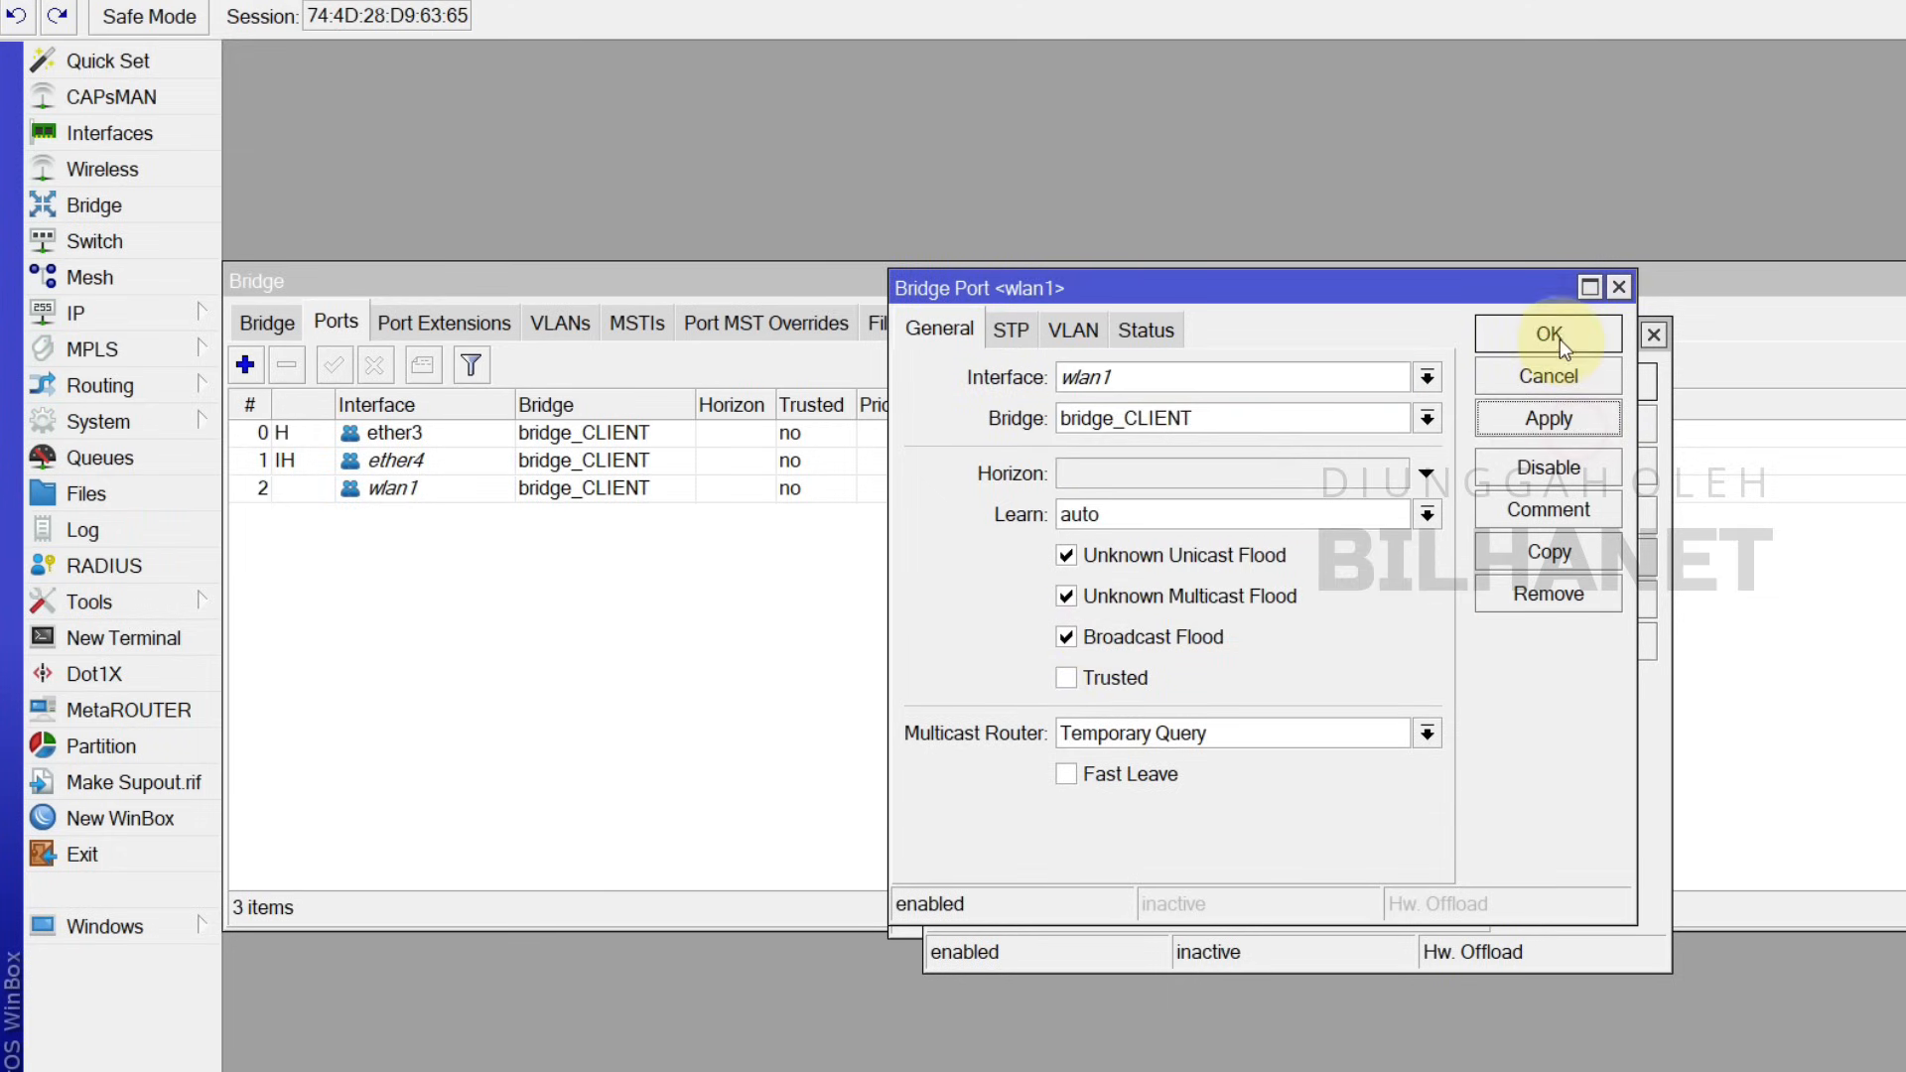
Step: Close the three port dialogs, check the ether3, ether4 and wlan1 ports, and exit Bridge
left_click(1558, 339)
left_click(1586, 387)
left_click(1544, 350)
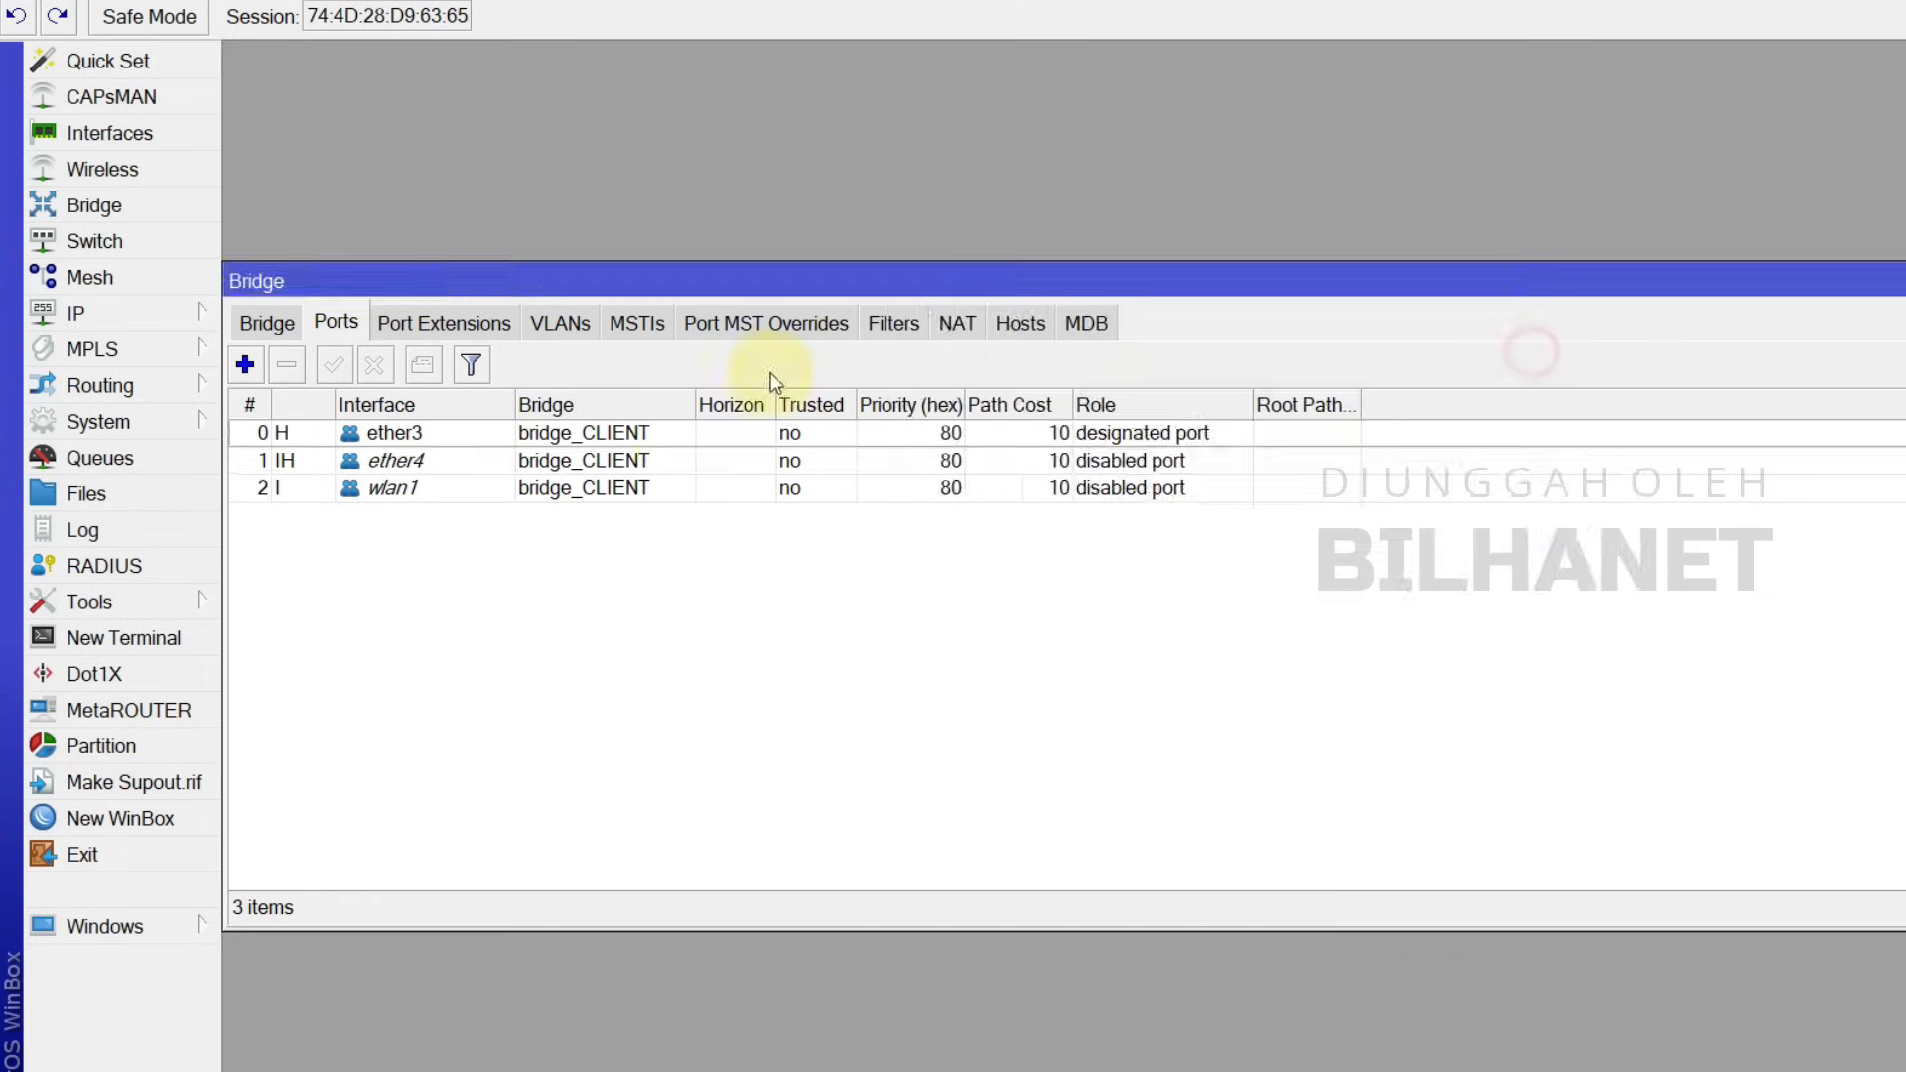
left_click(423, 436)
left_click(427, 461)
left_click(437, 486)
left_click(267, 323)
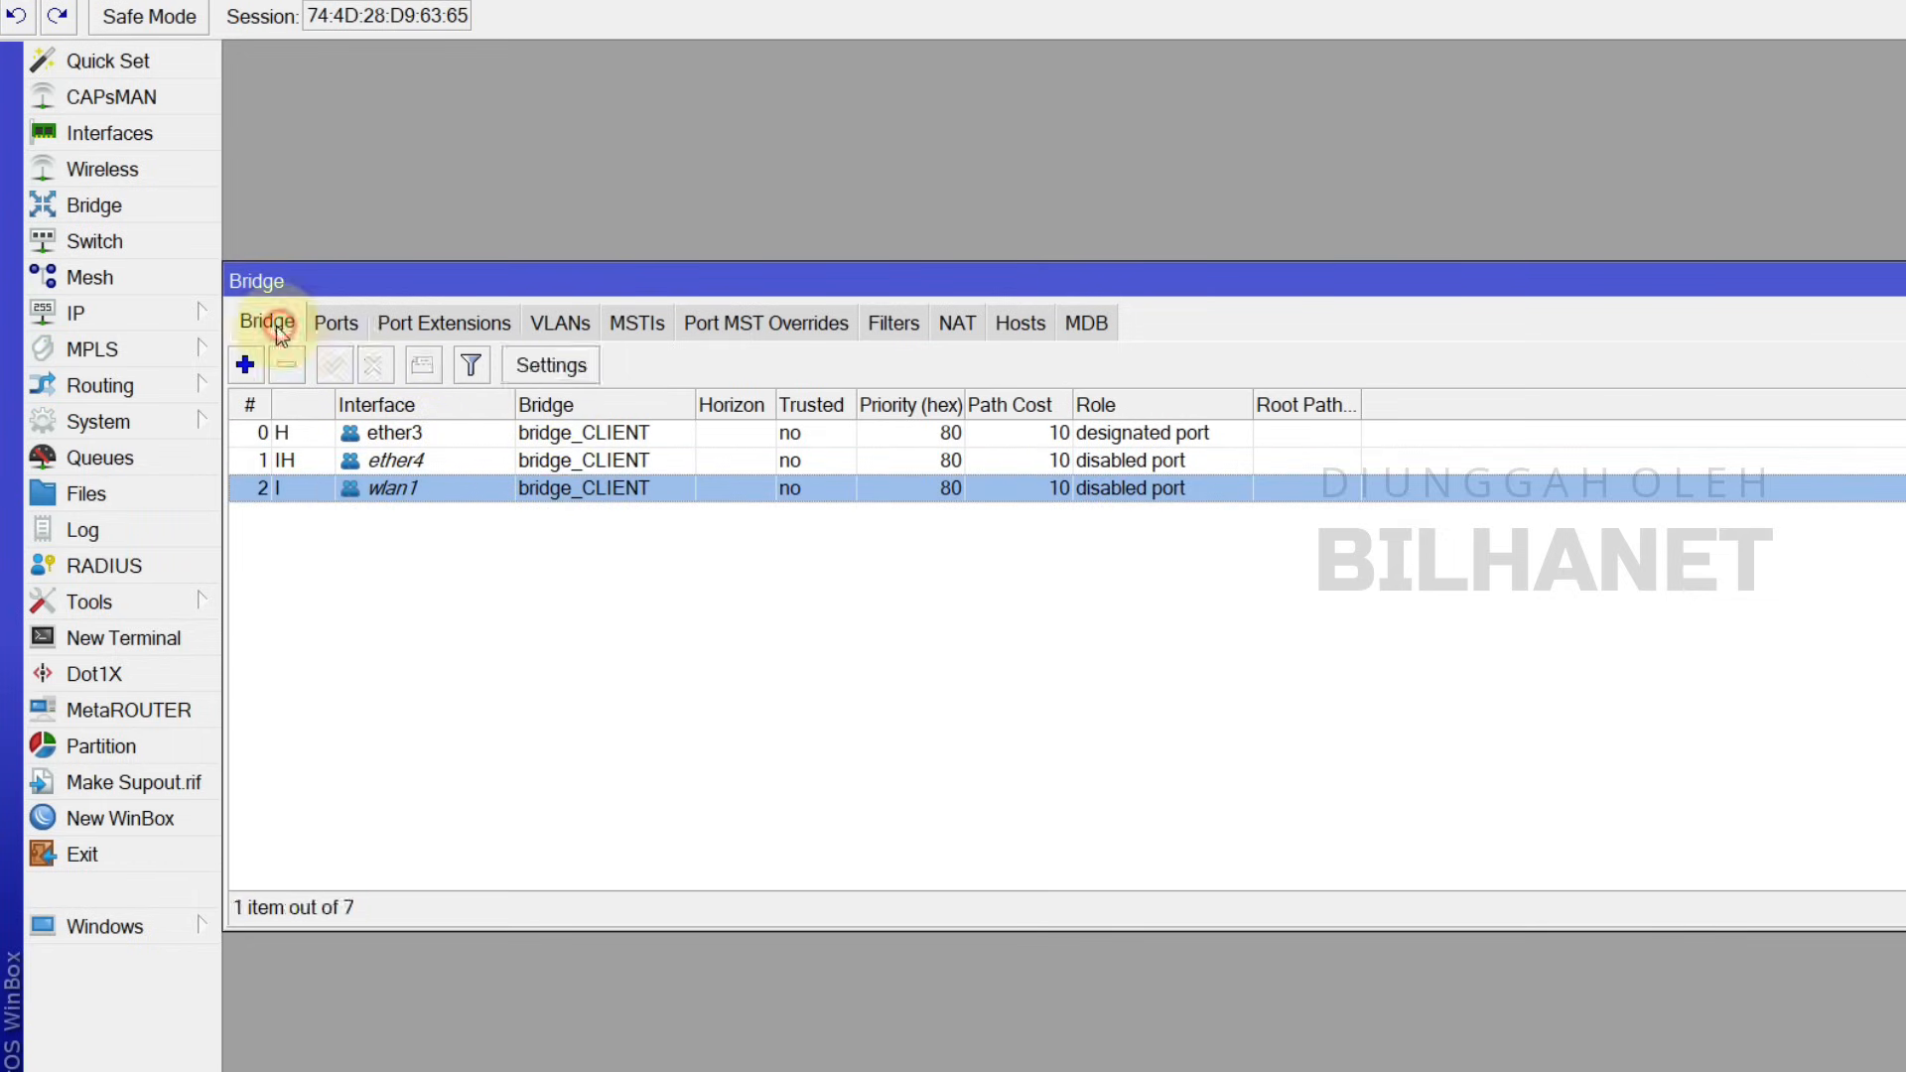
key("Escape")
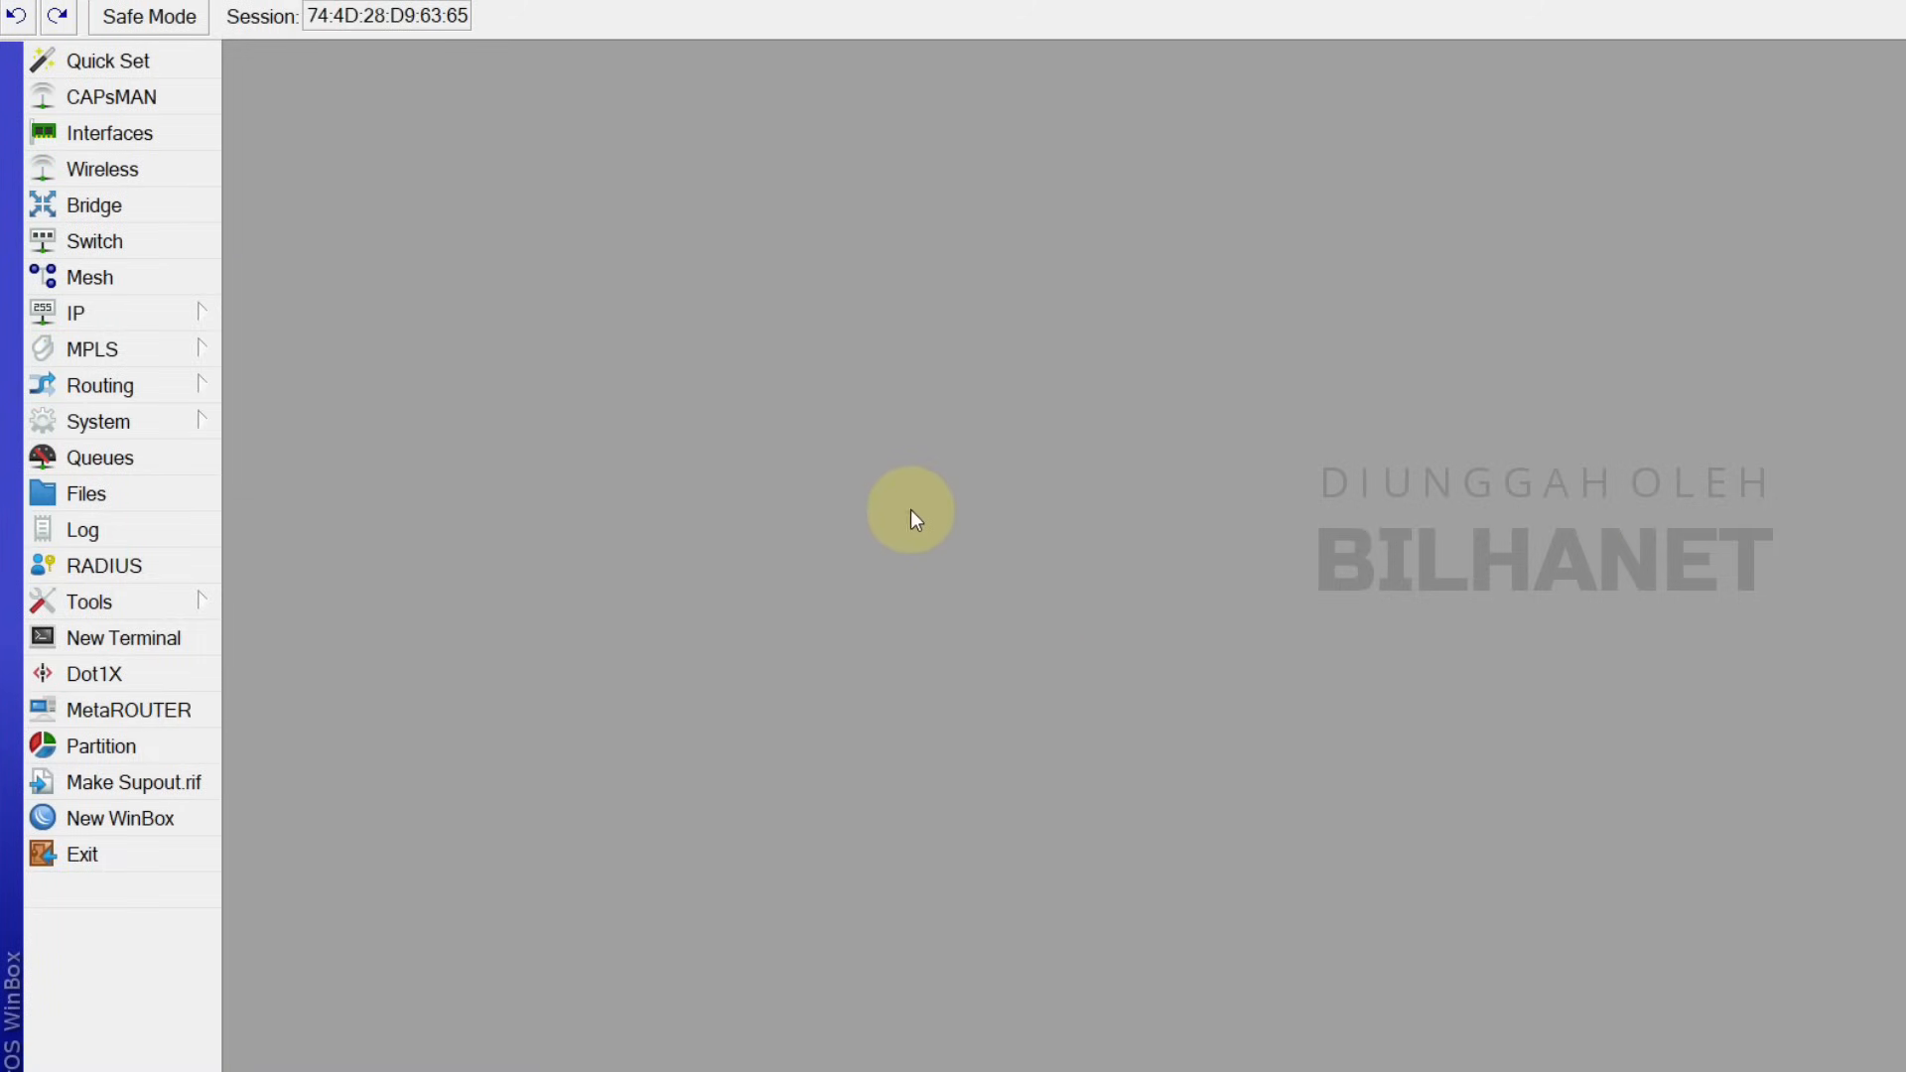
Step: Open a New Address form under IP > Addresses, checking the topology diagram for the subnets
left_click(182, 318)
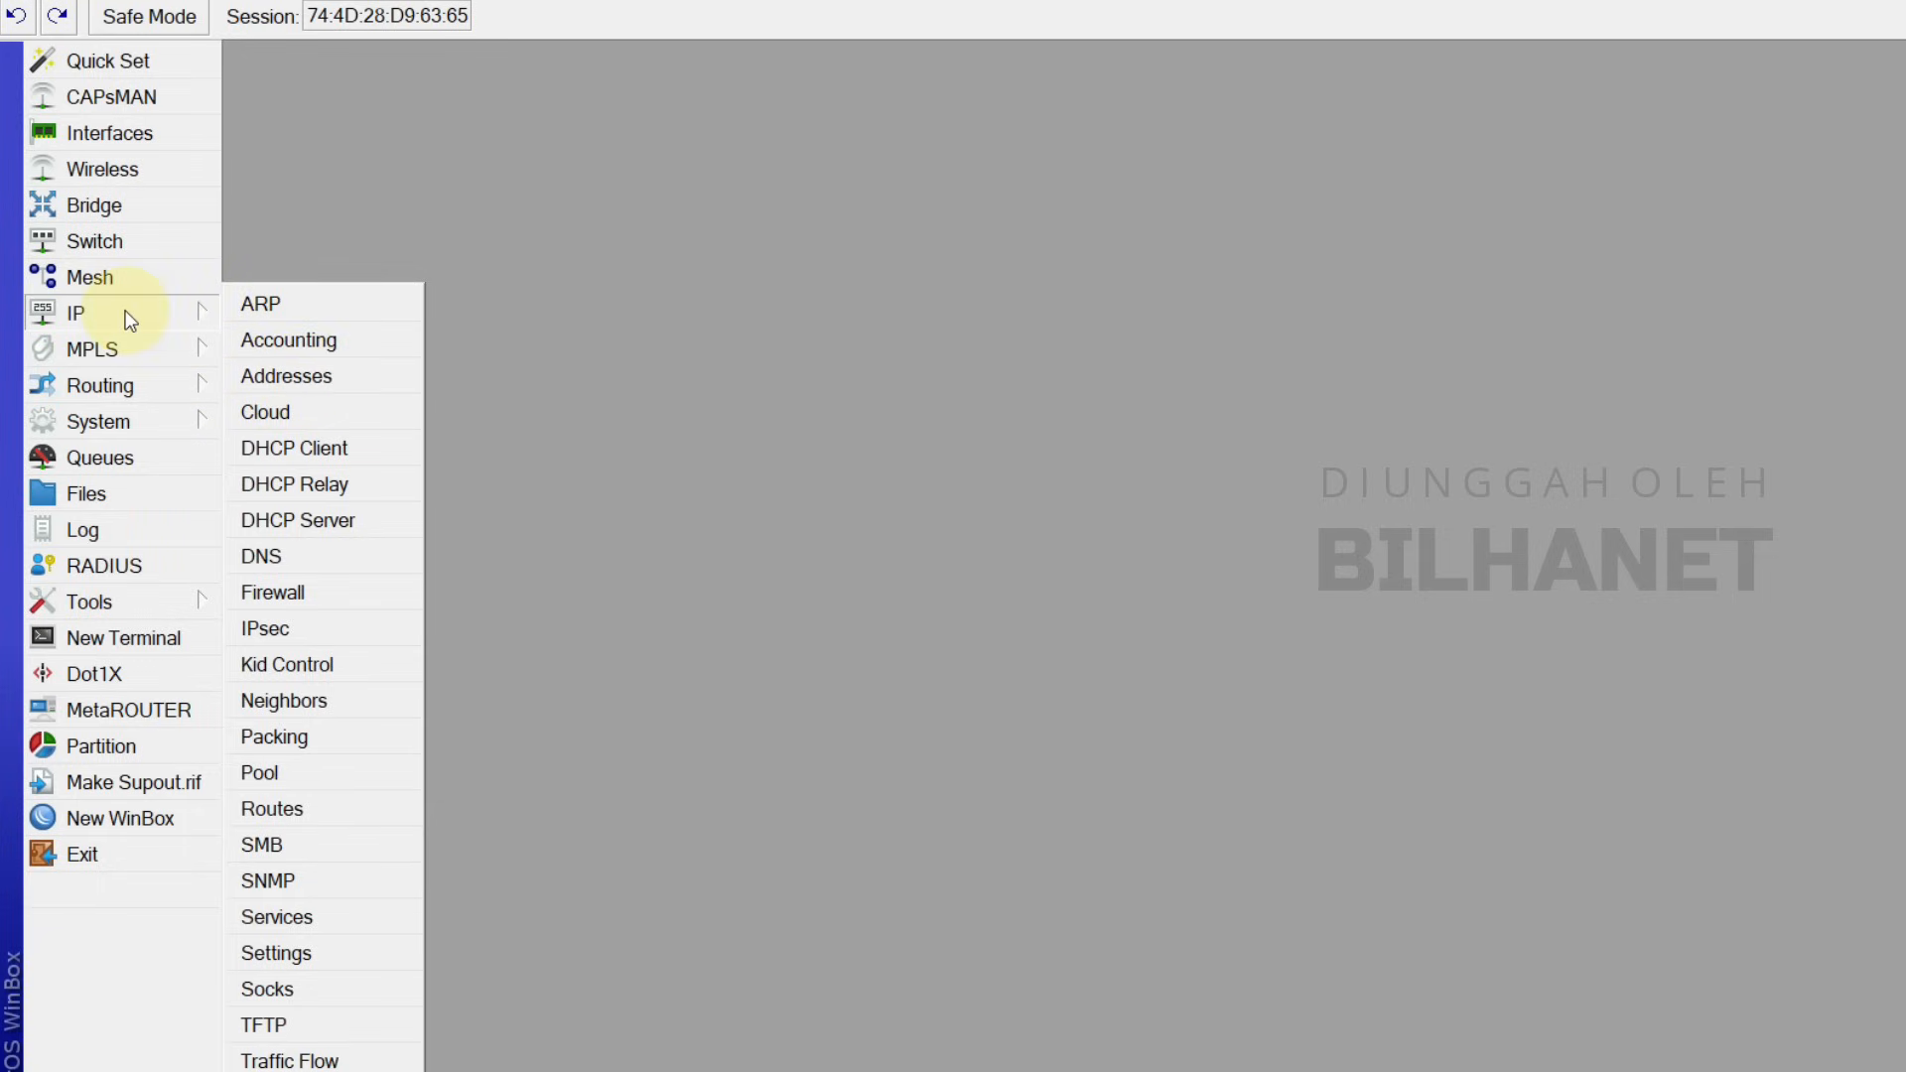
left_click(310, 379)
left_click(989, 348)
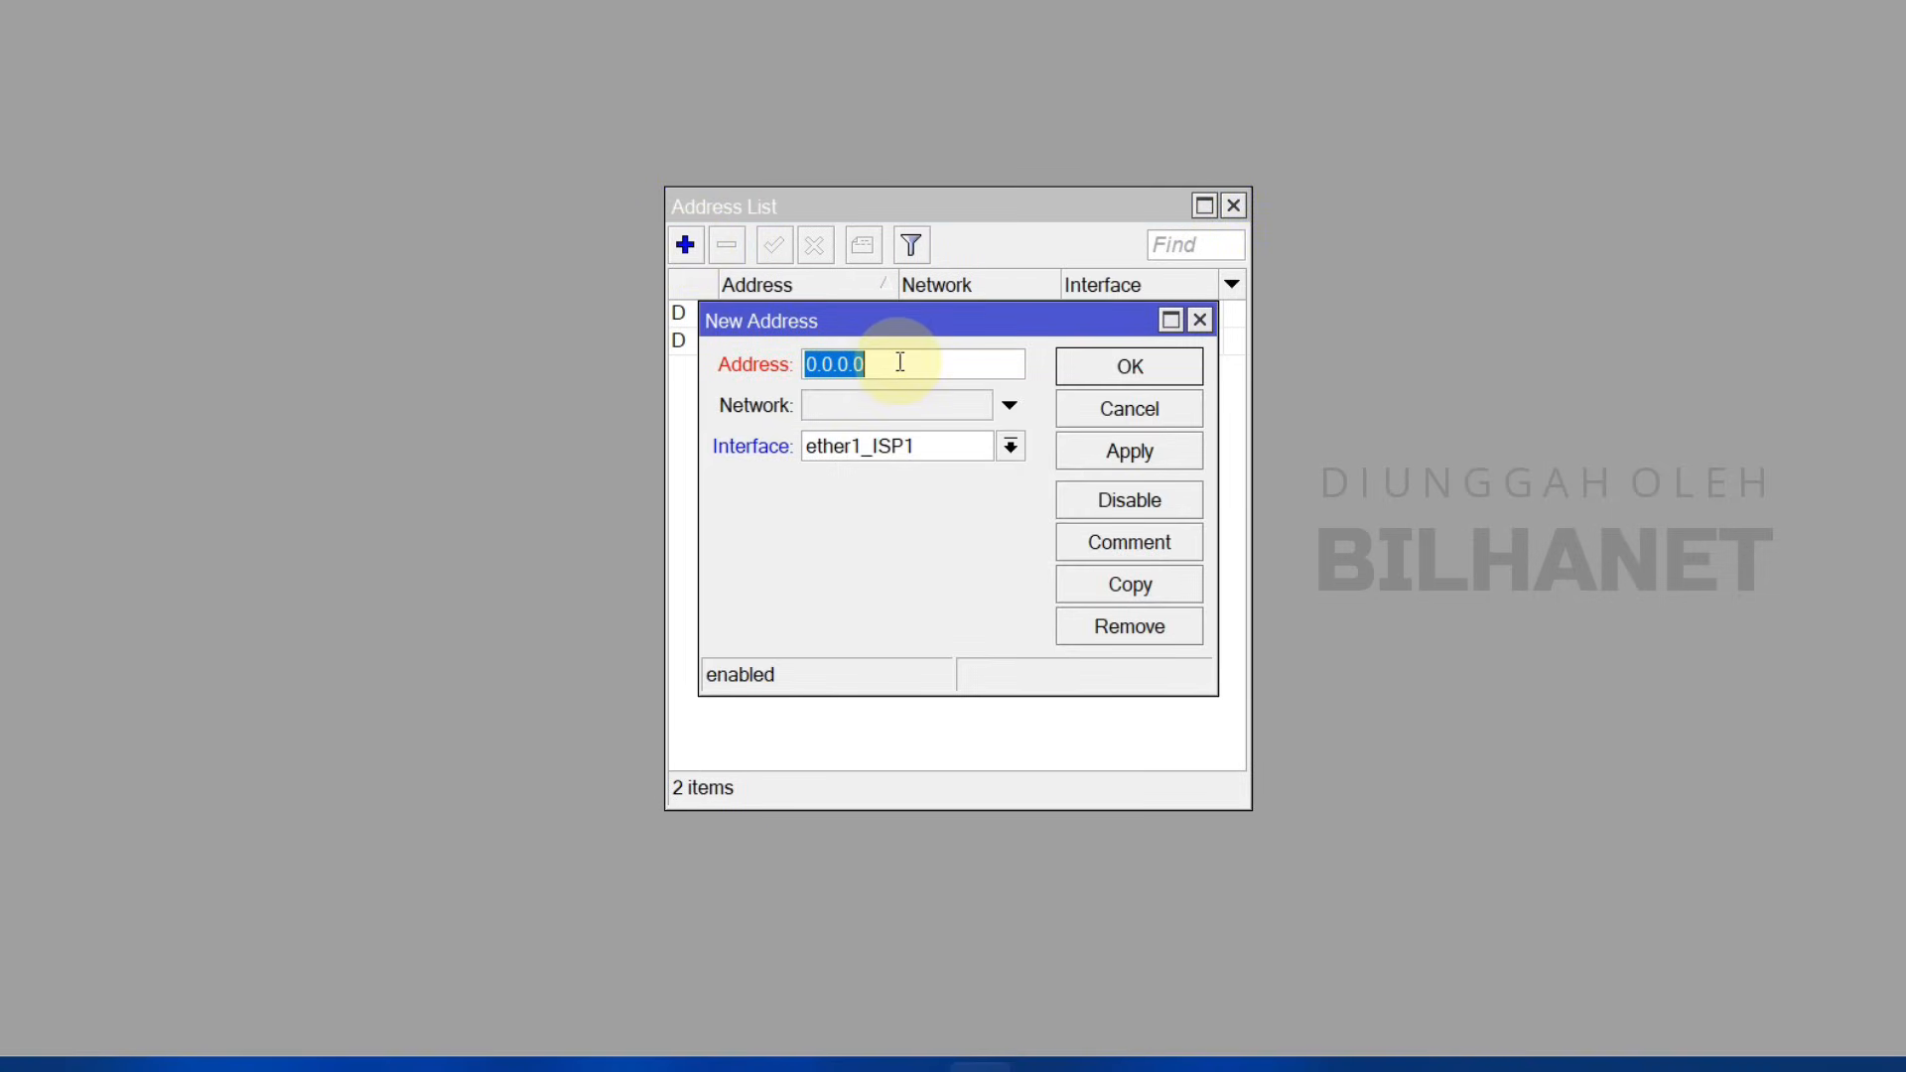
left_click(1072, 1060)
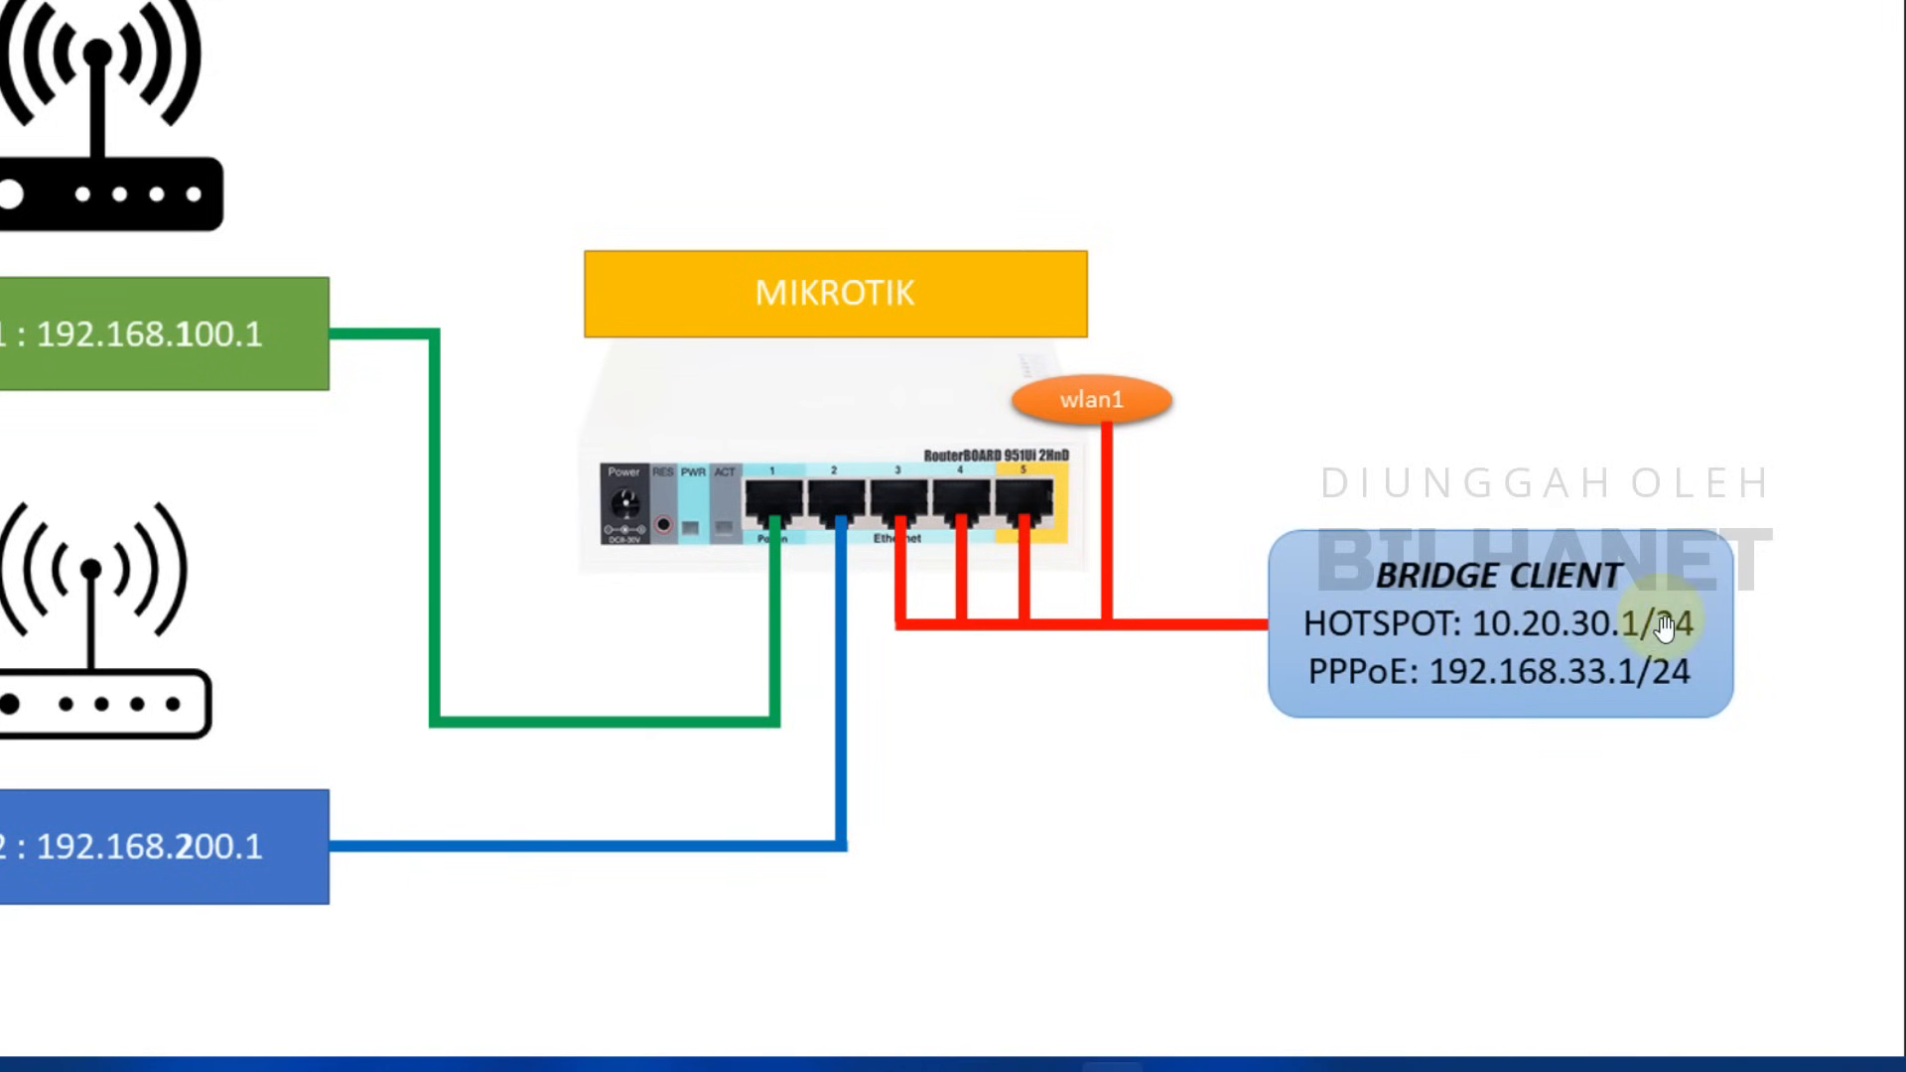
mouse_move(993, 1060)
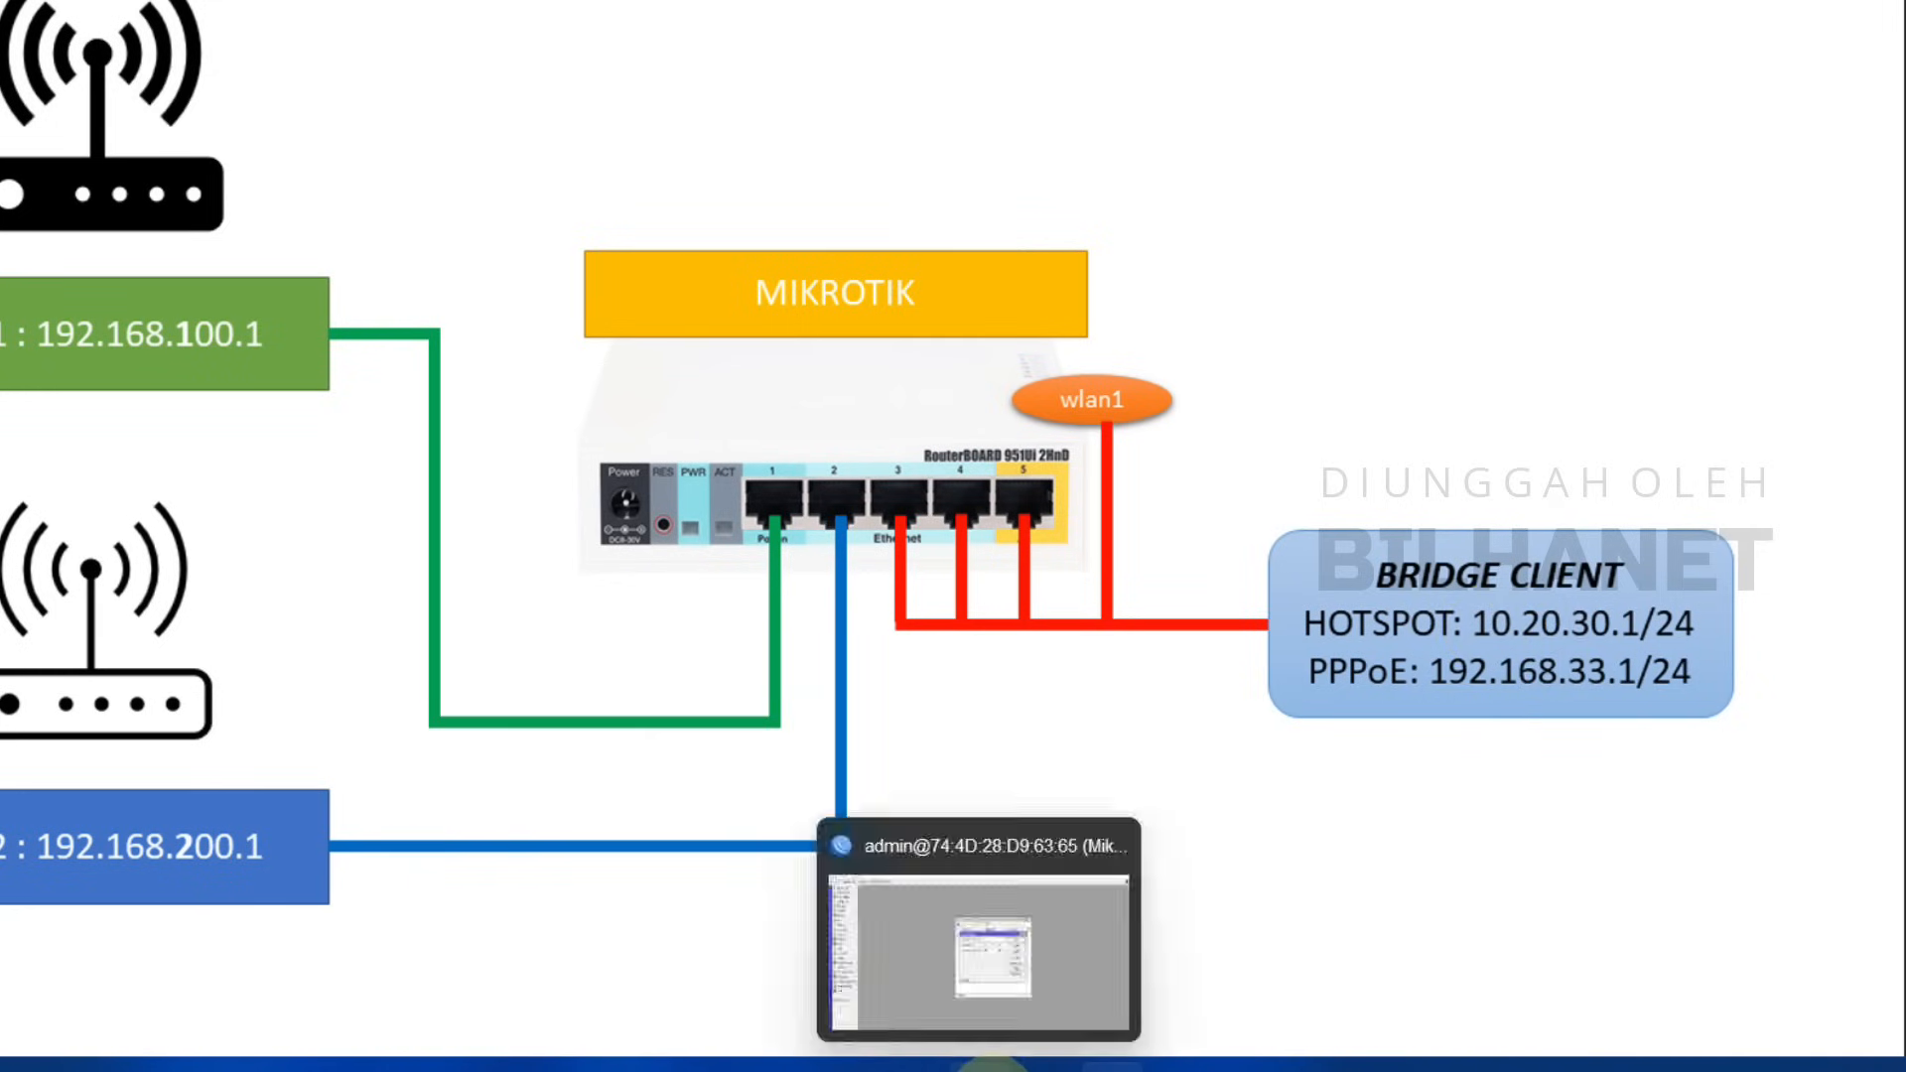
left_click(993, 957)
Step: Save address 10.20.30.1/24 on interface bridge_CLIENT and close the Address List
type("10.20.")
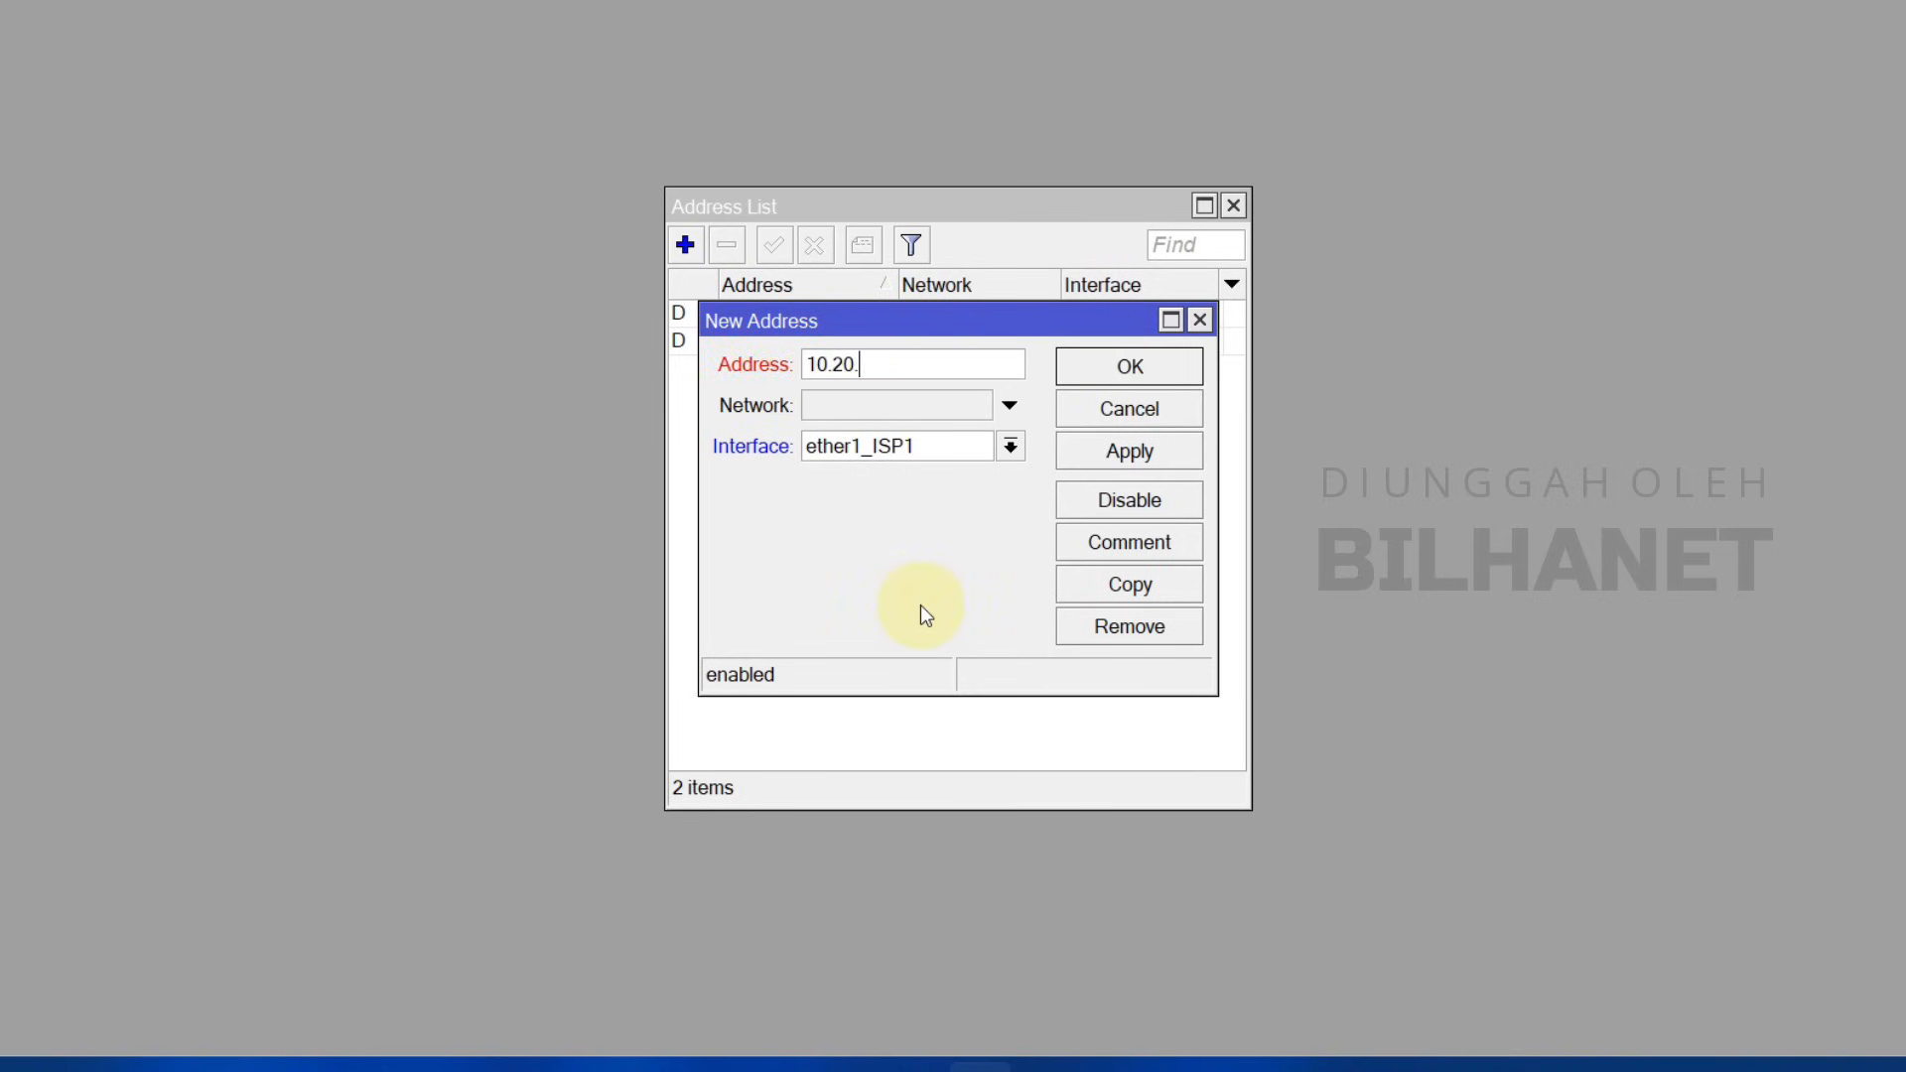
type("30.1/24")
left_click(851, 445)
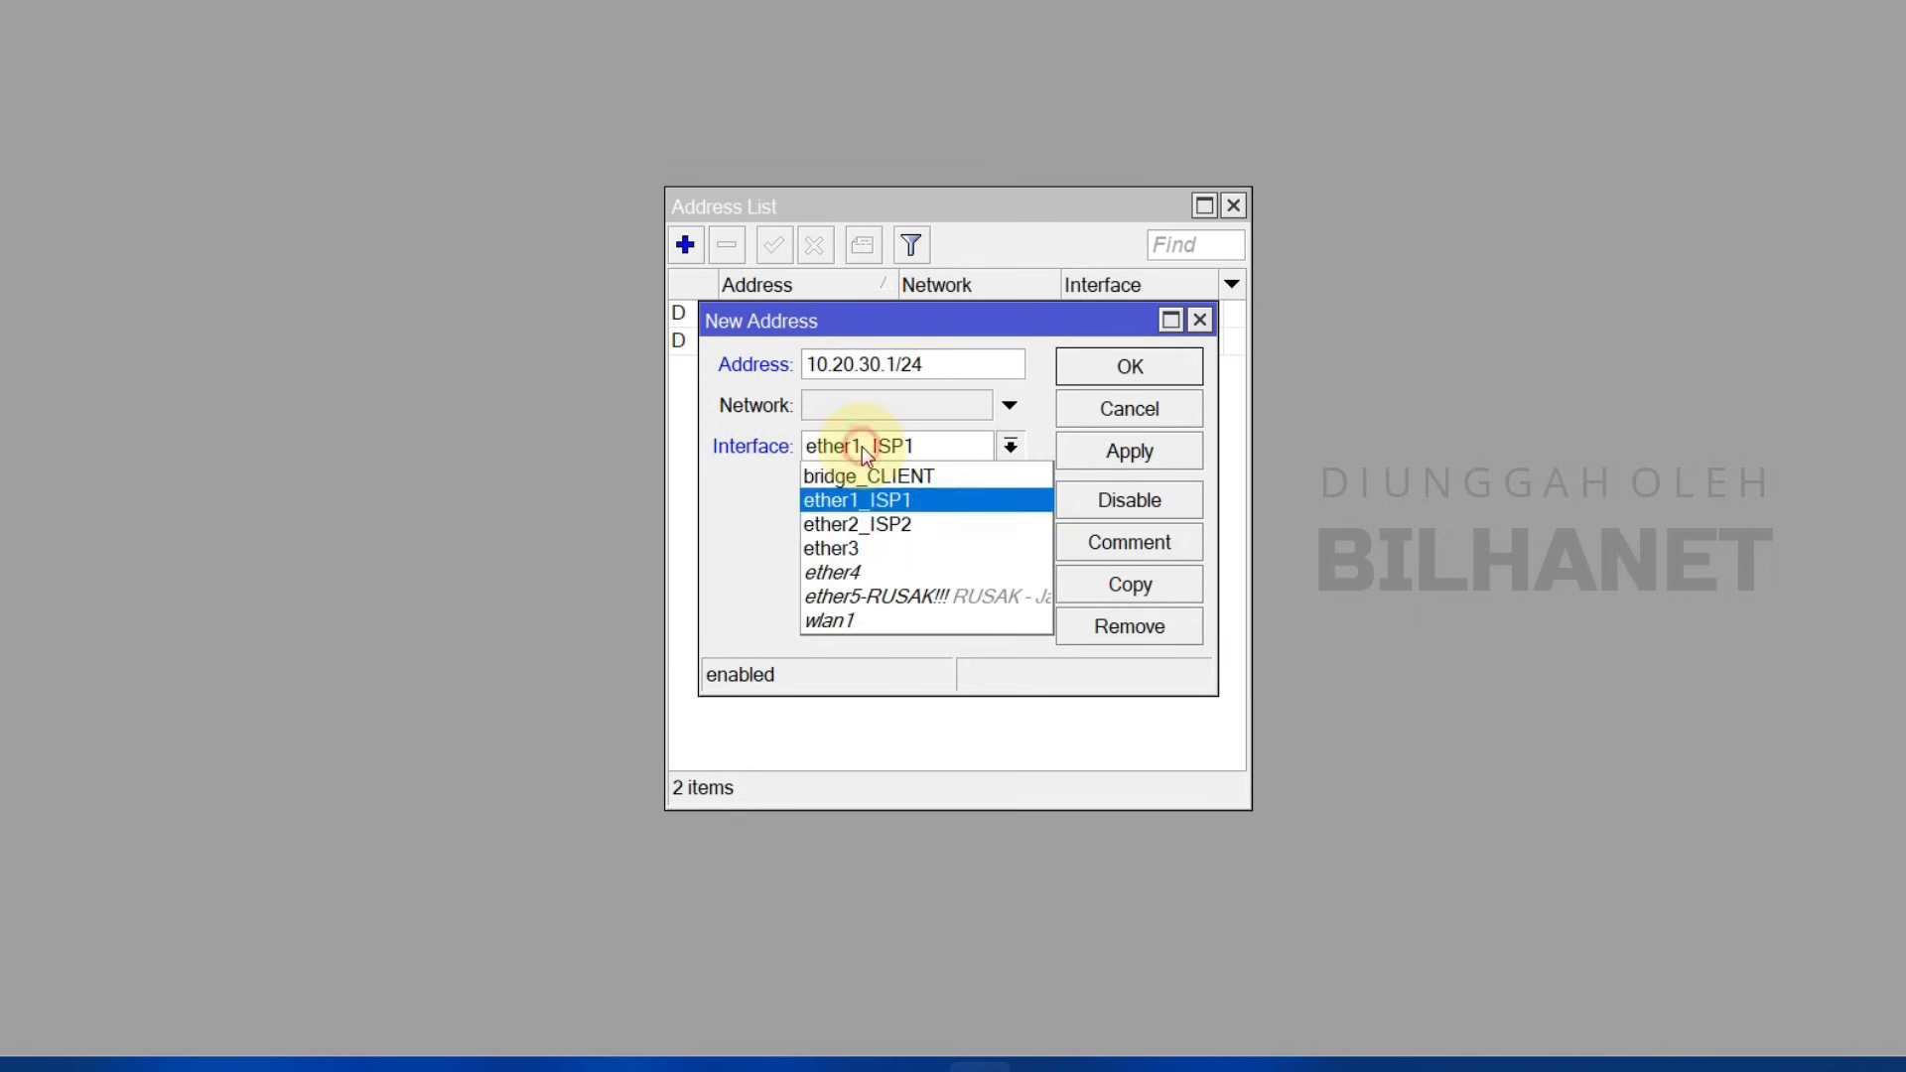
left_click(858, 481)
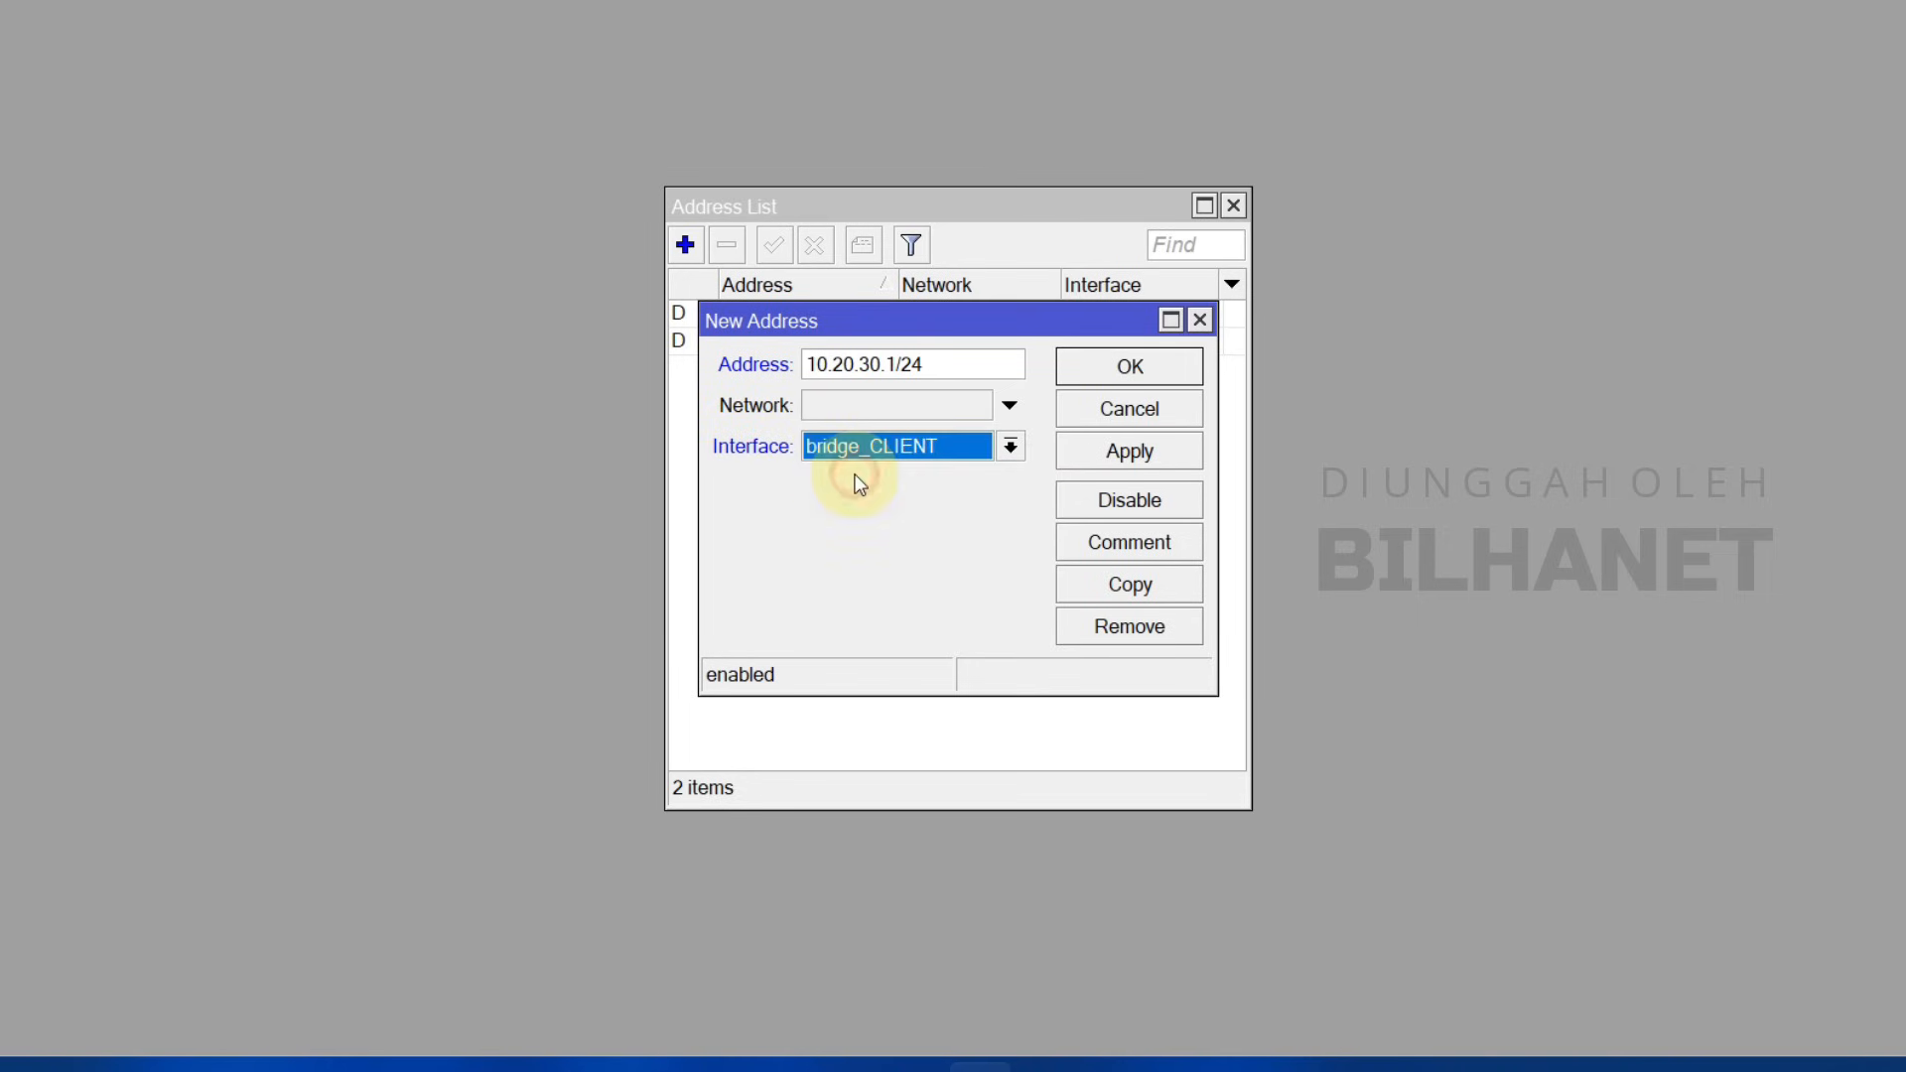
left_click(880, 451)
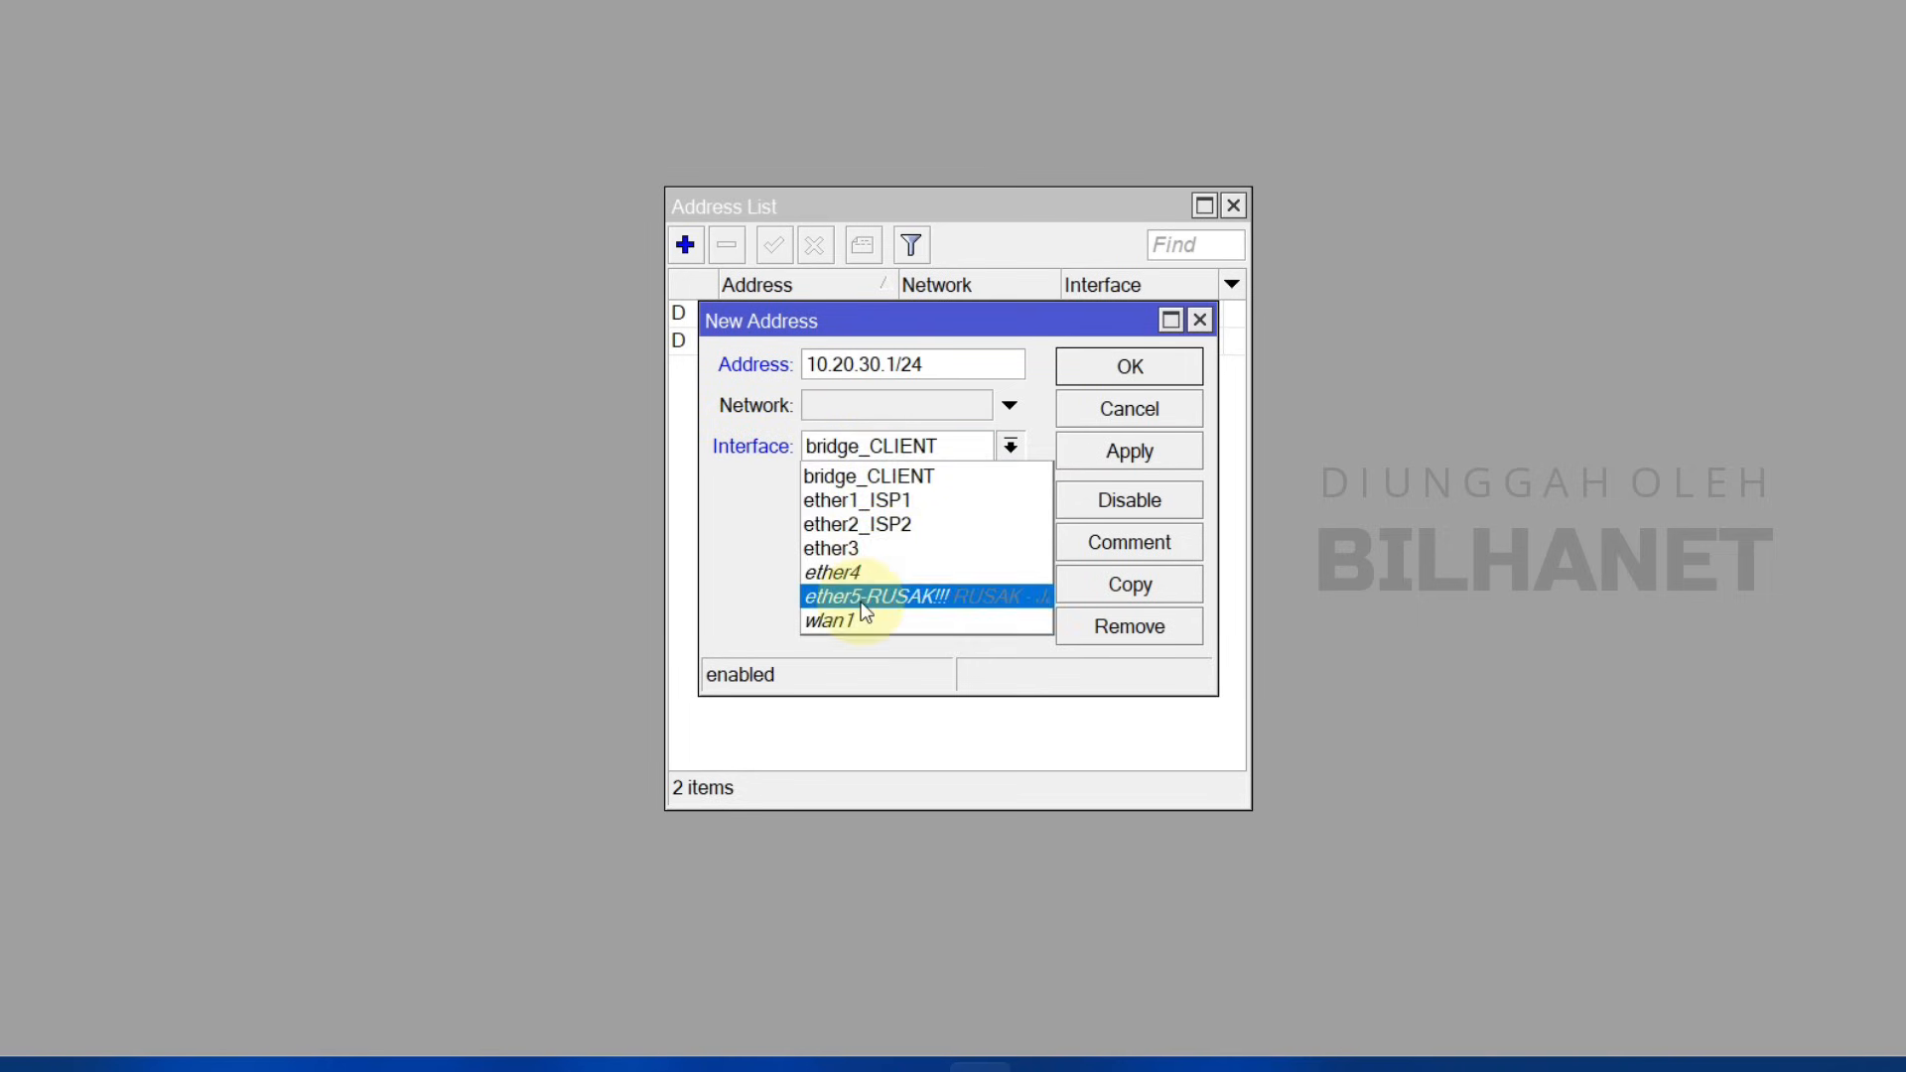
left_click(921, 481)
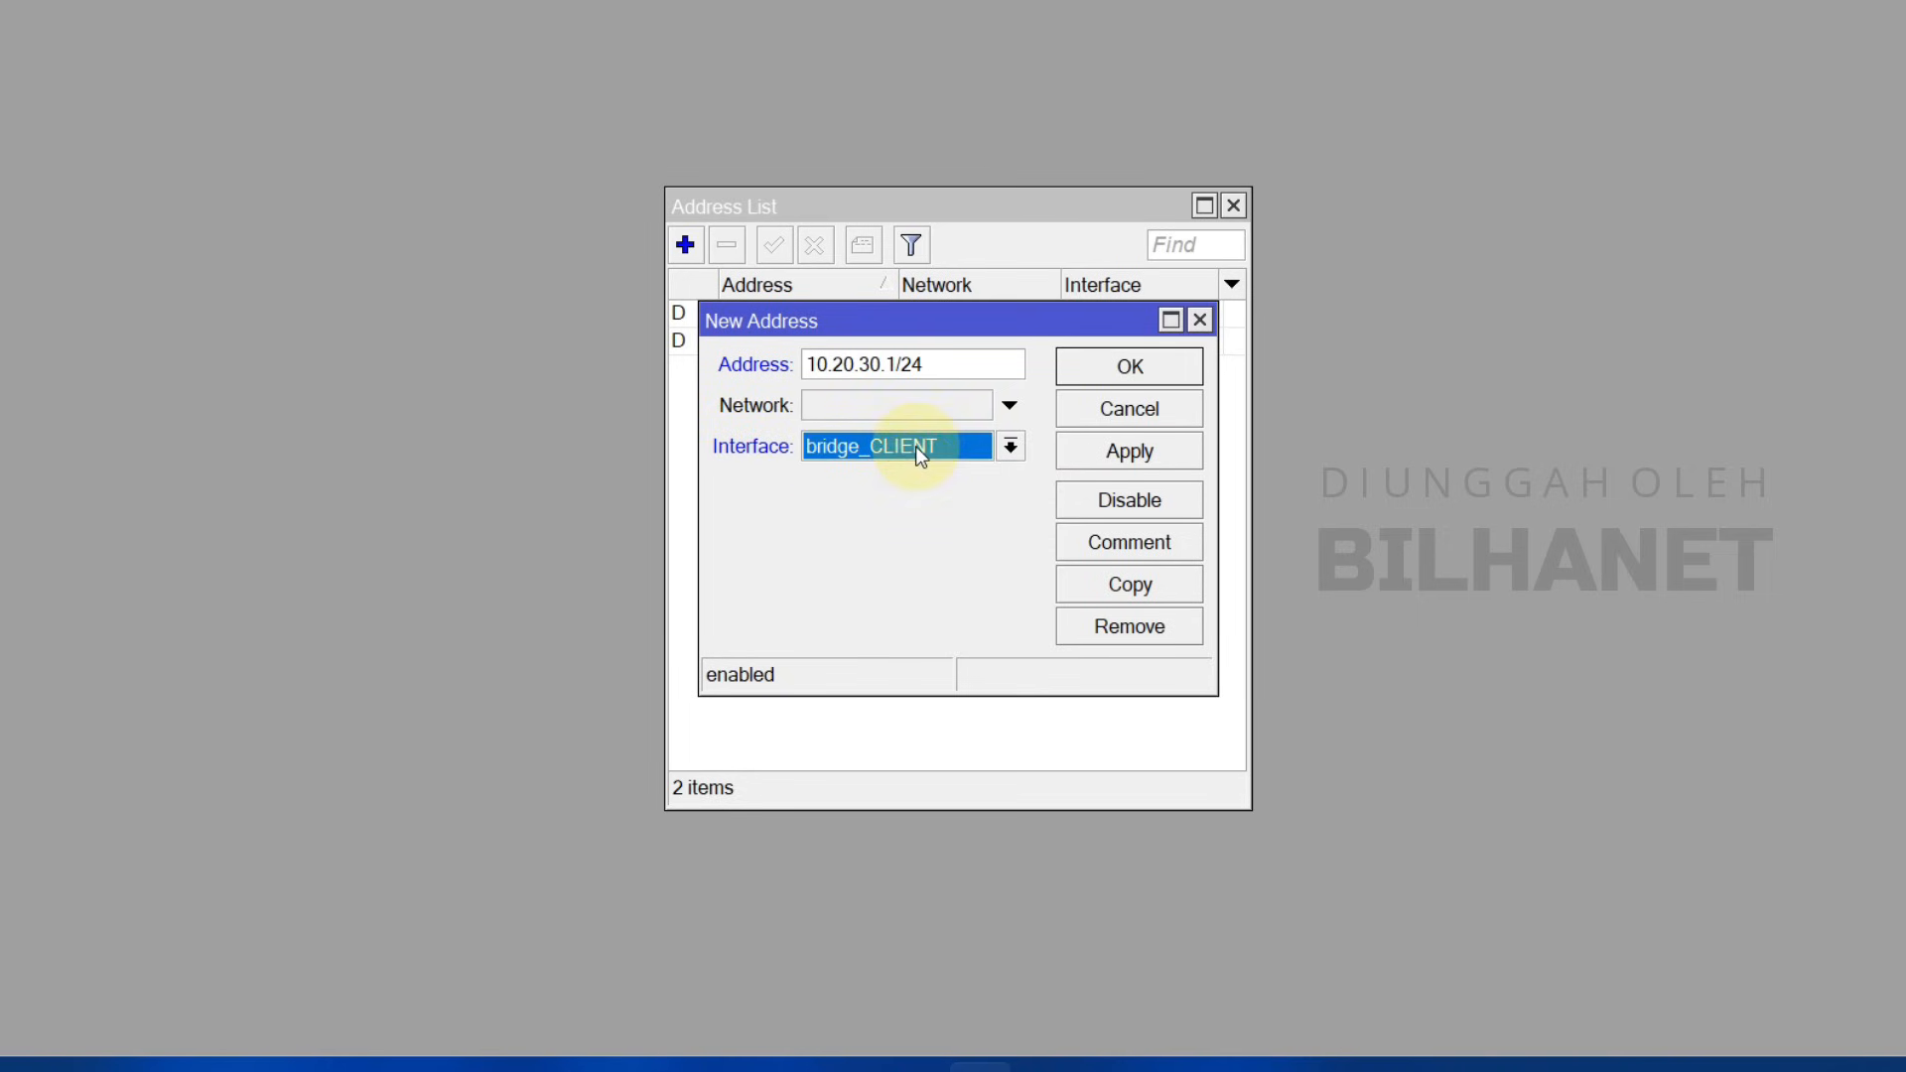
left_click(915, 444)
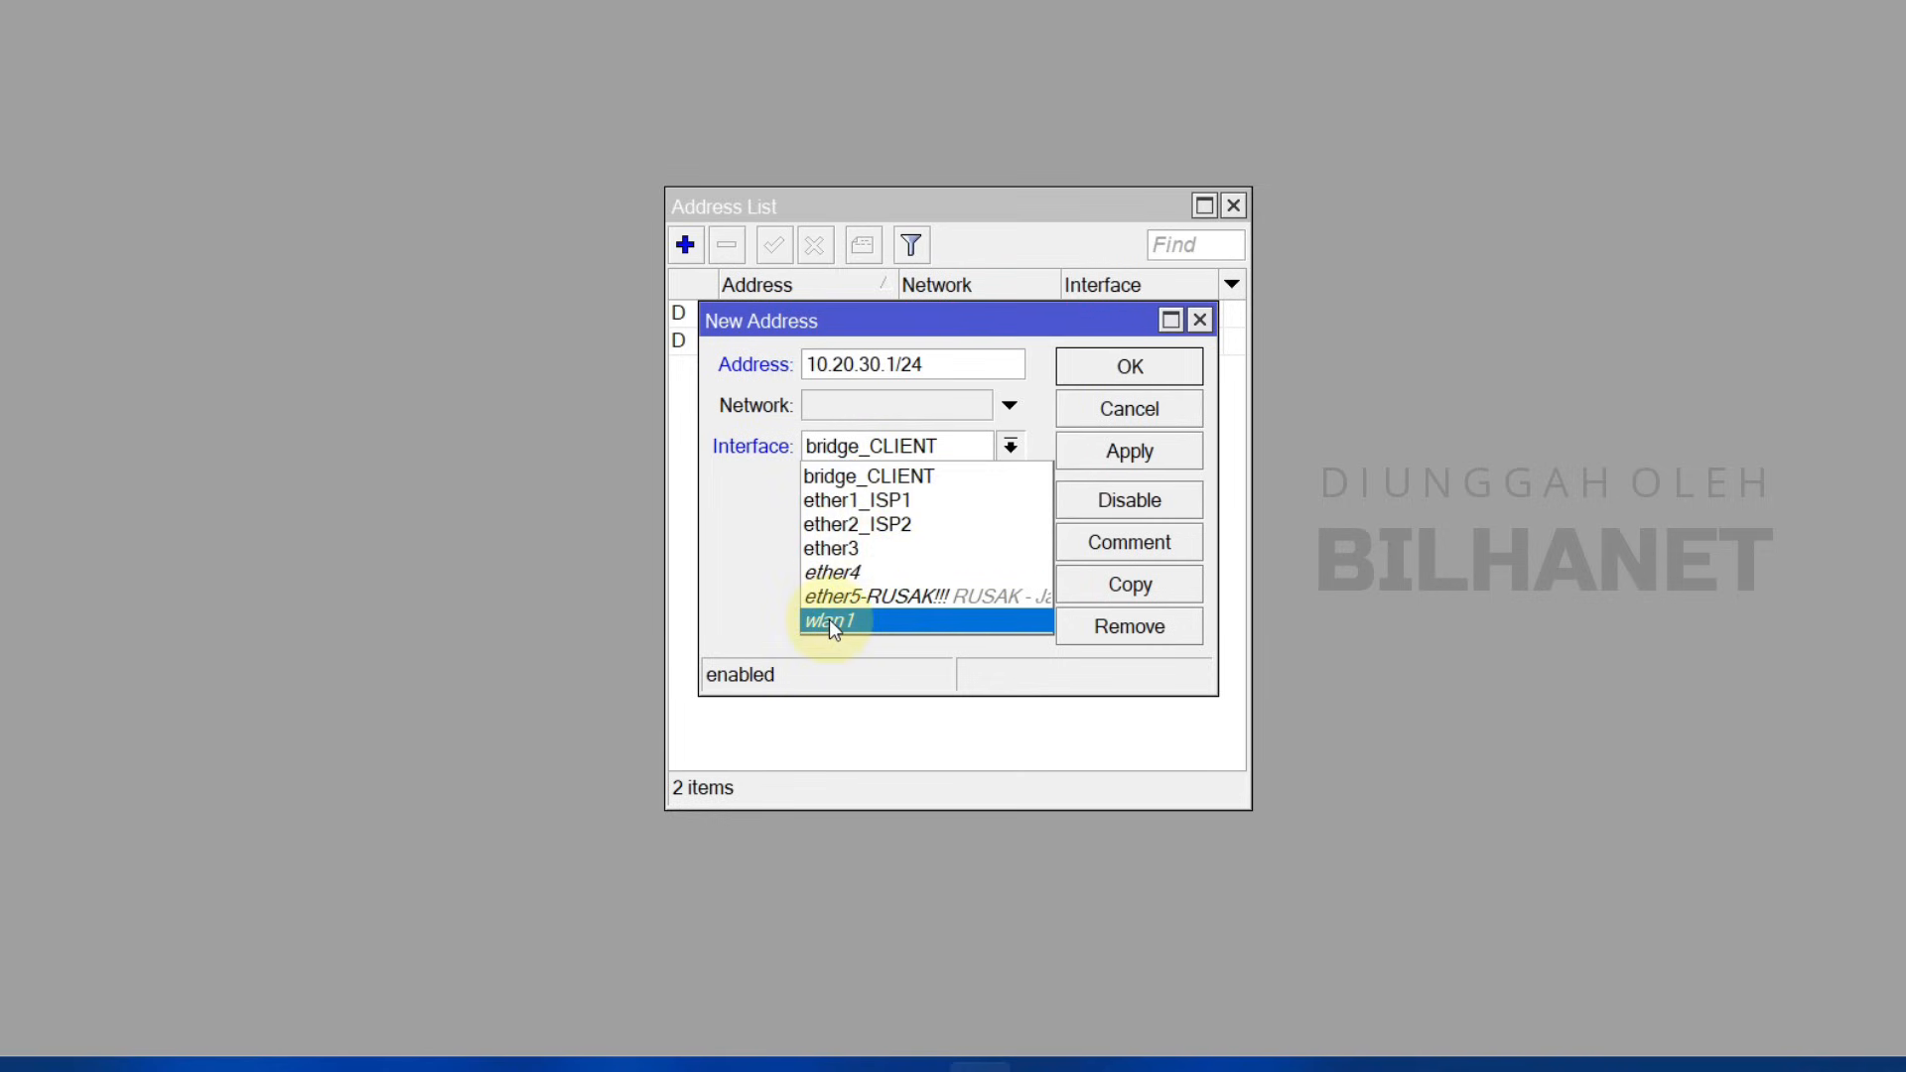
left_click(883, 476)
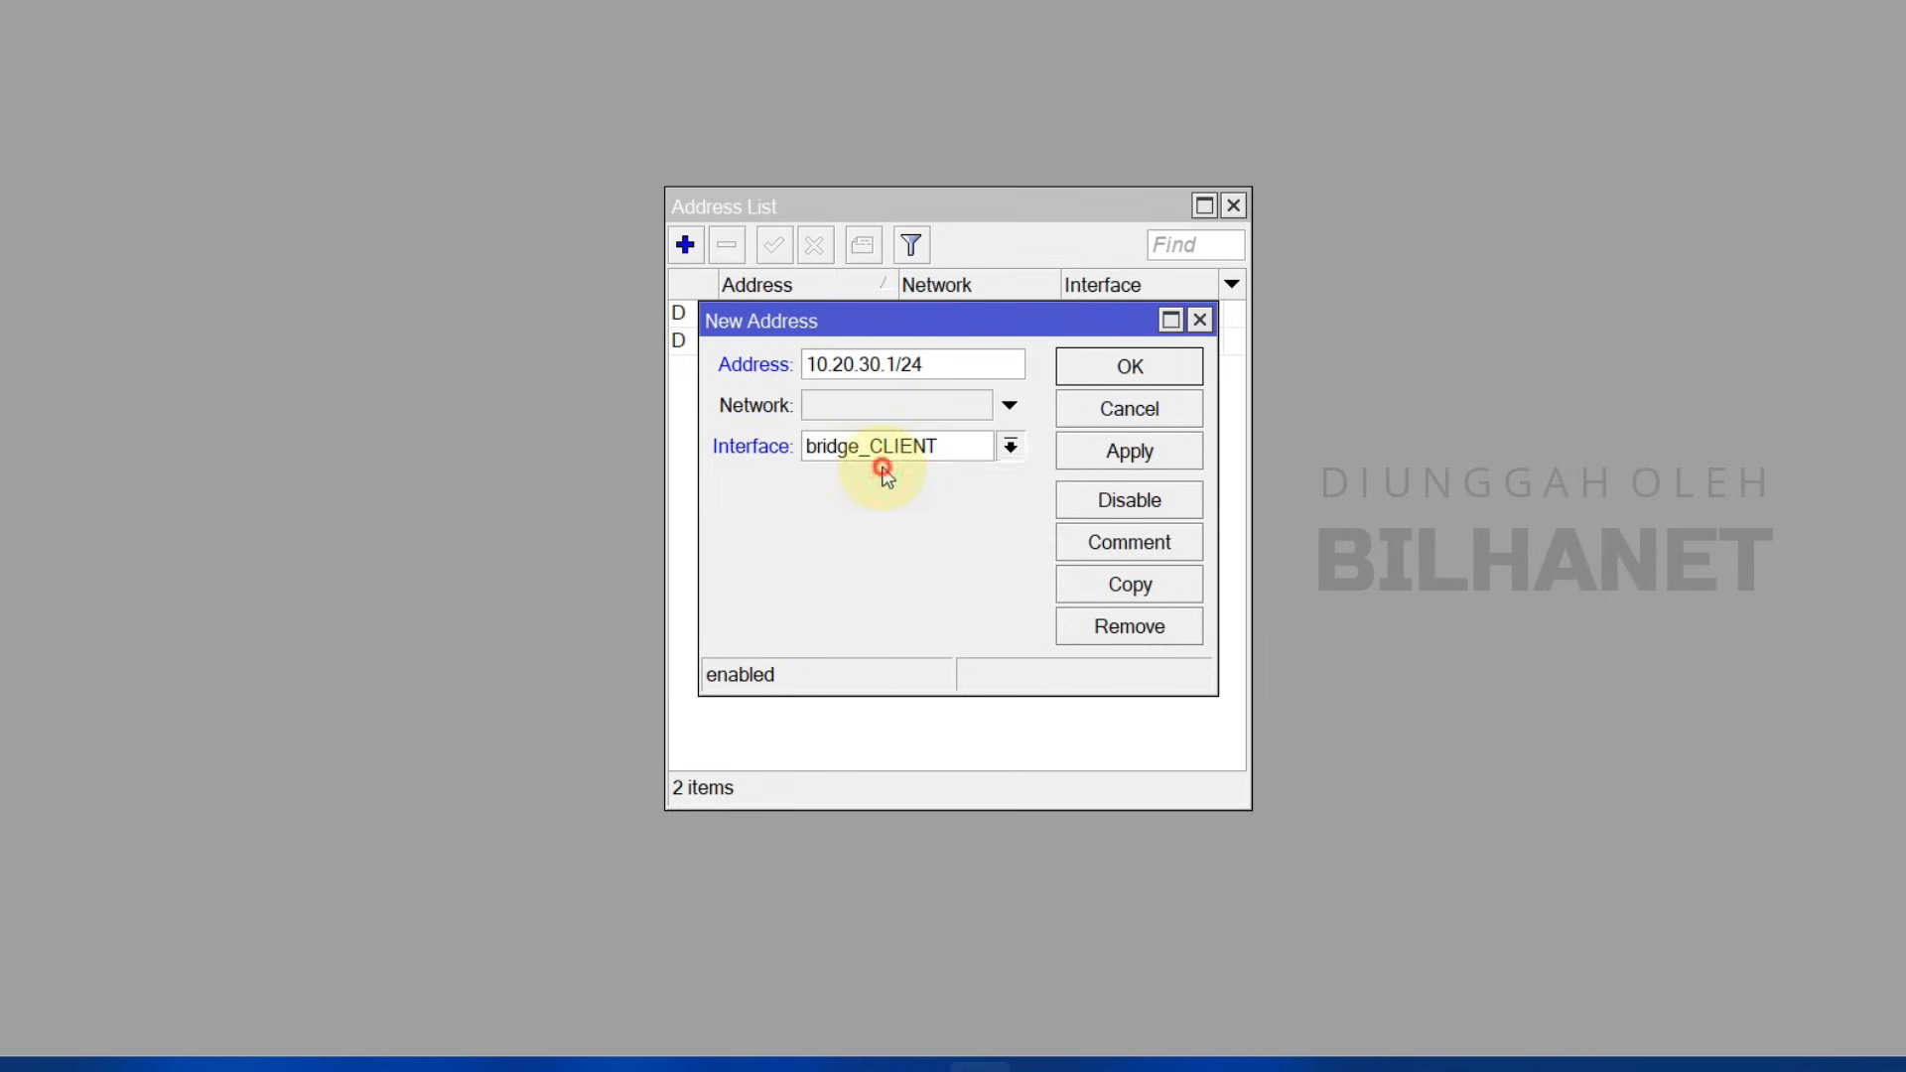
left_click(1105, 458)
left_click(1131, 368)
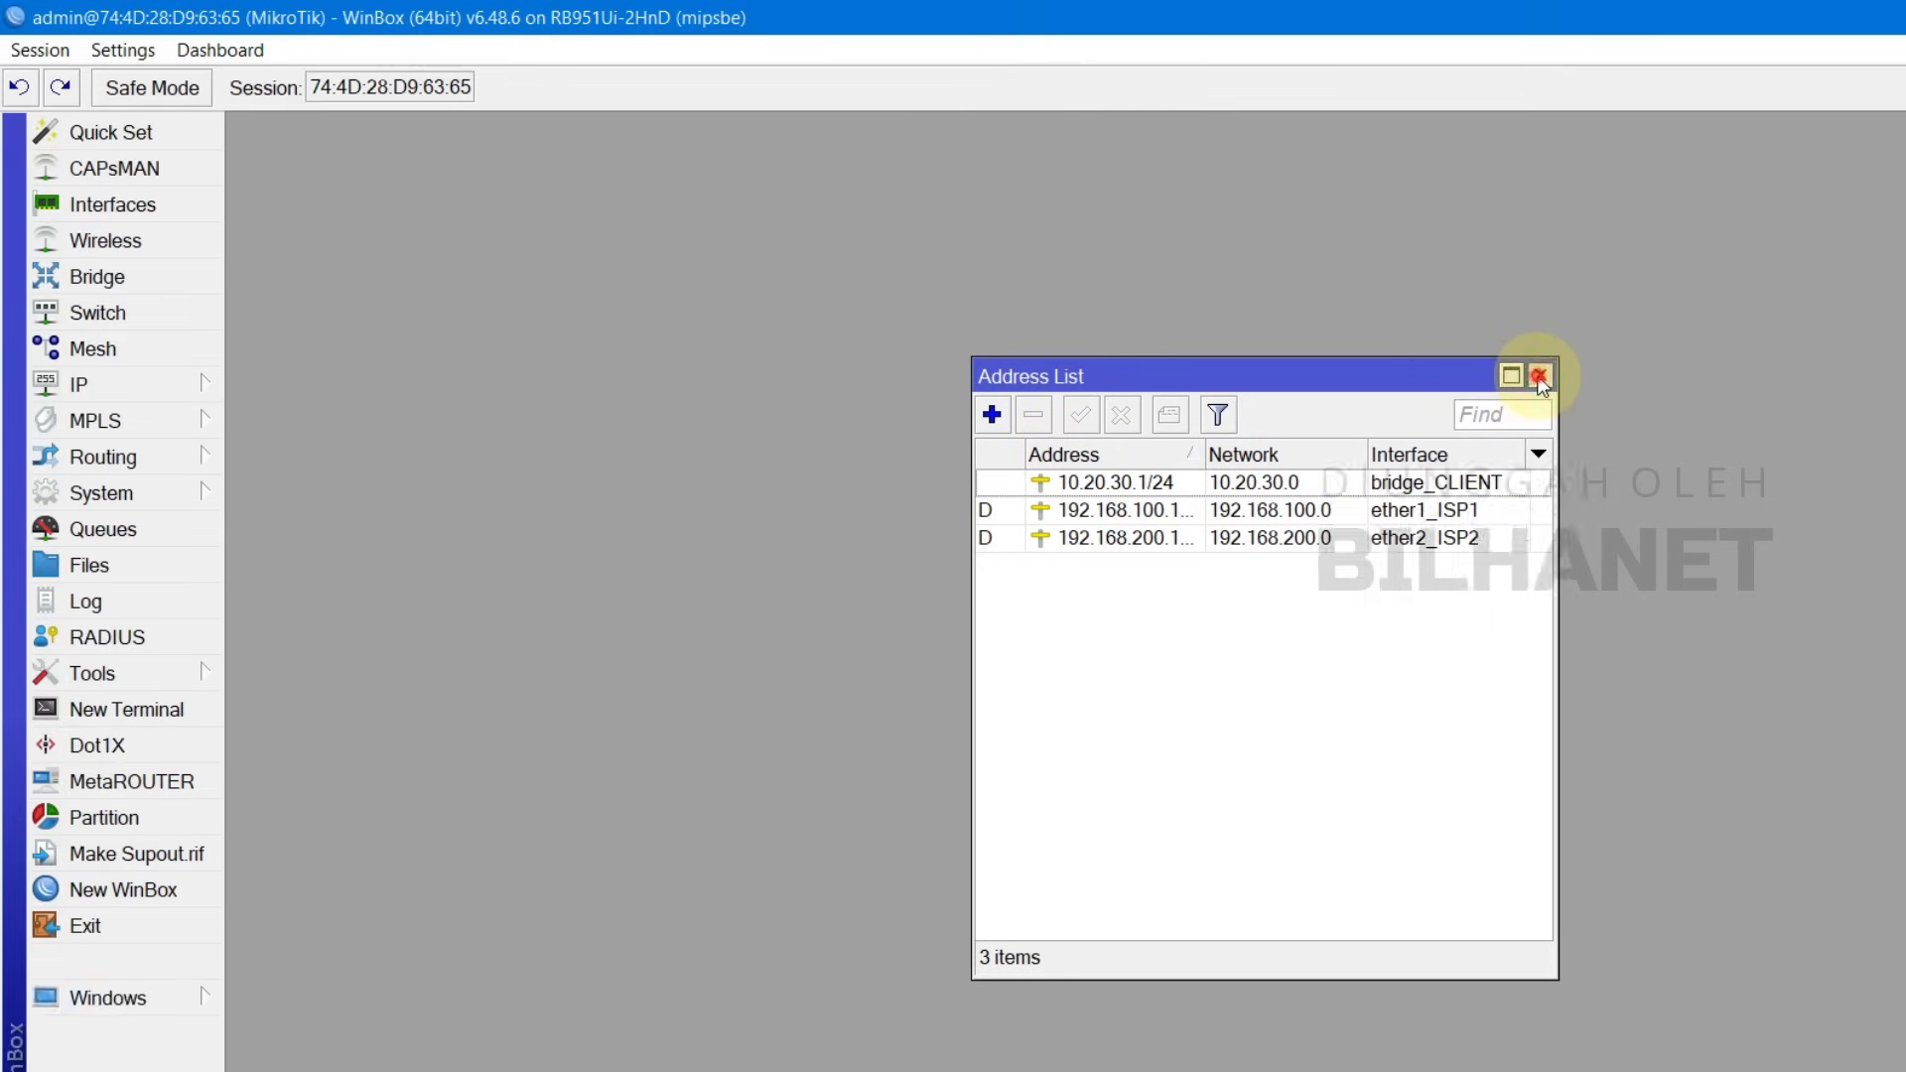
left_click(1233, 206)
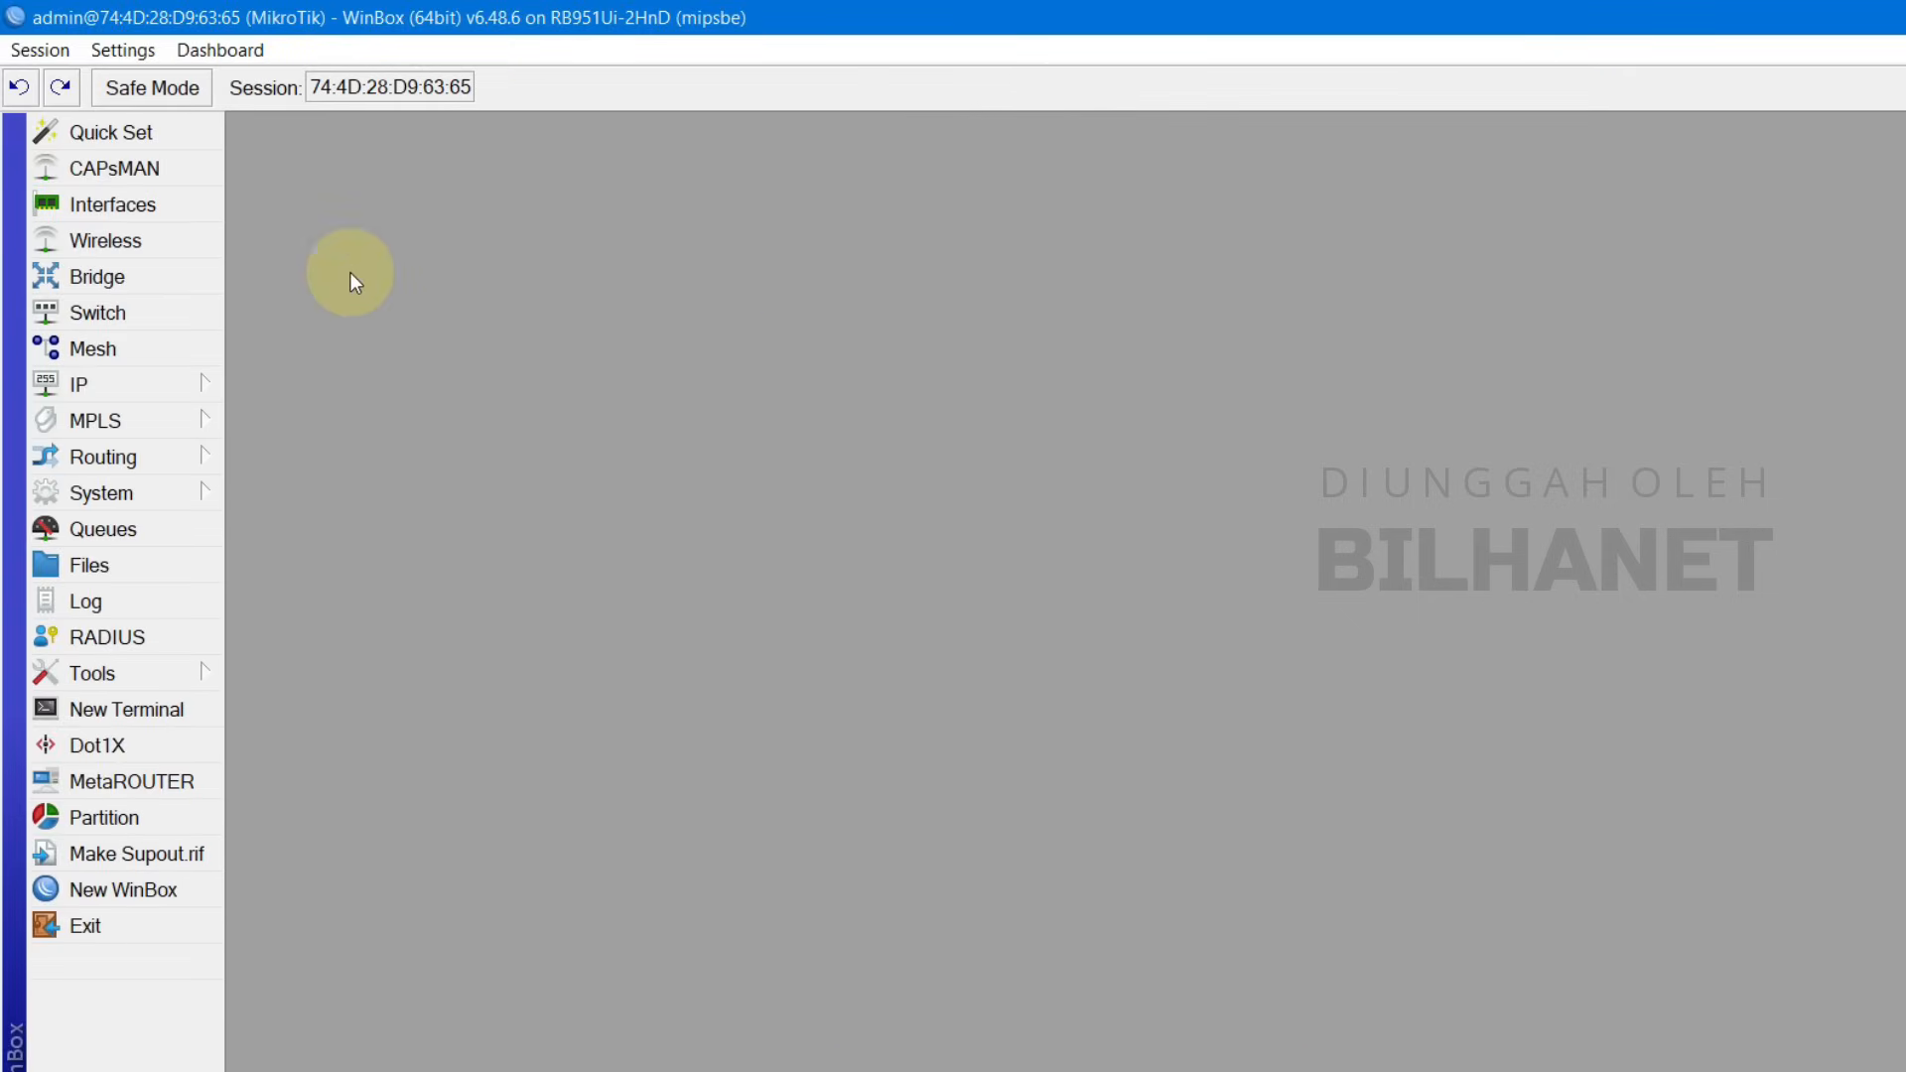
left_click(166, 373)
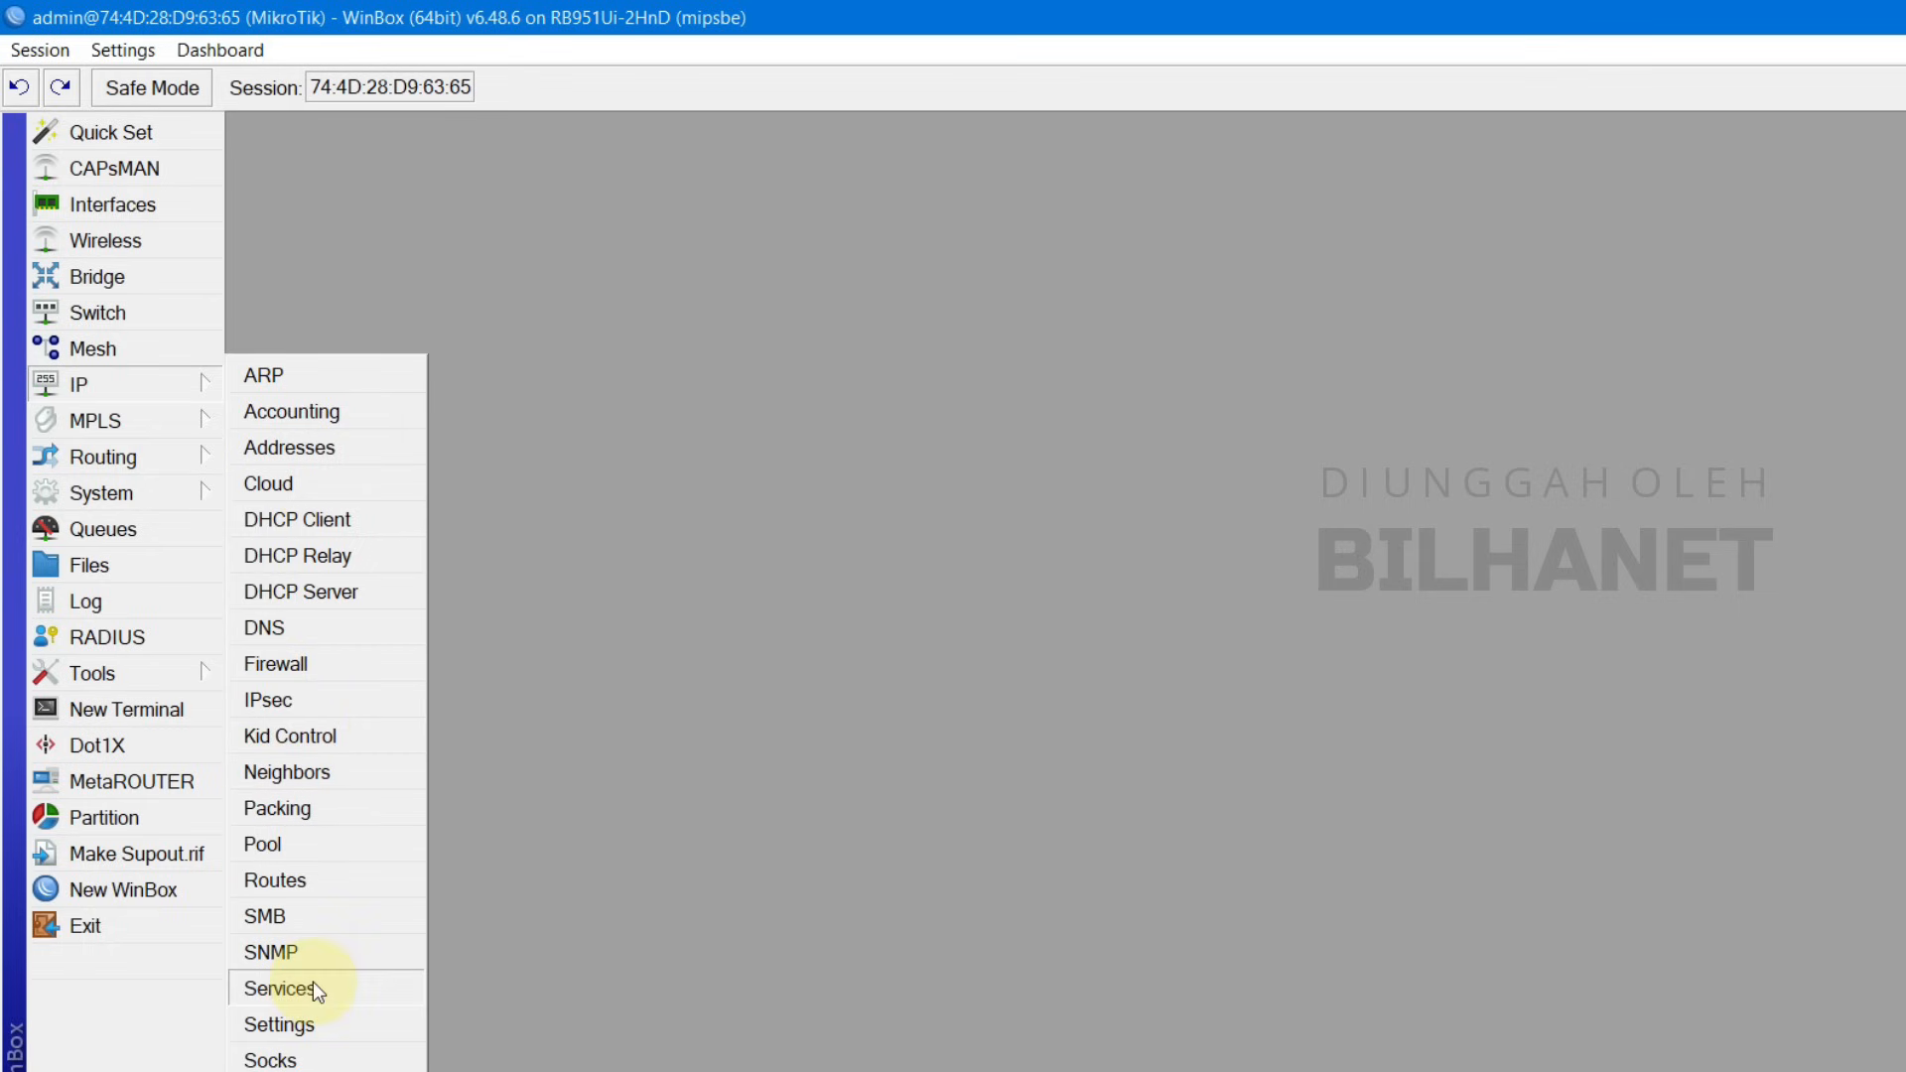
Step: Open System > Packages to view the 11 installed 6.48.6 packages and their status
mouse_move(99, 492)
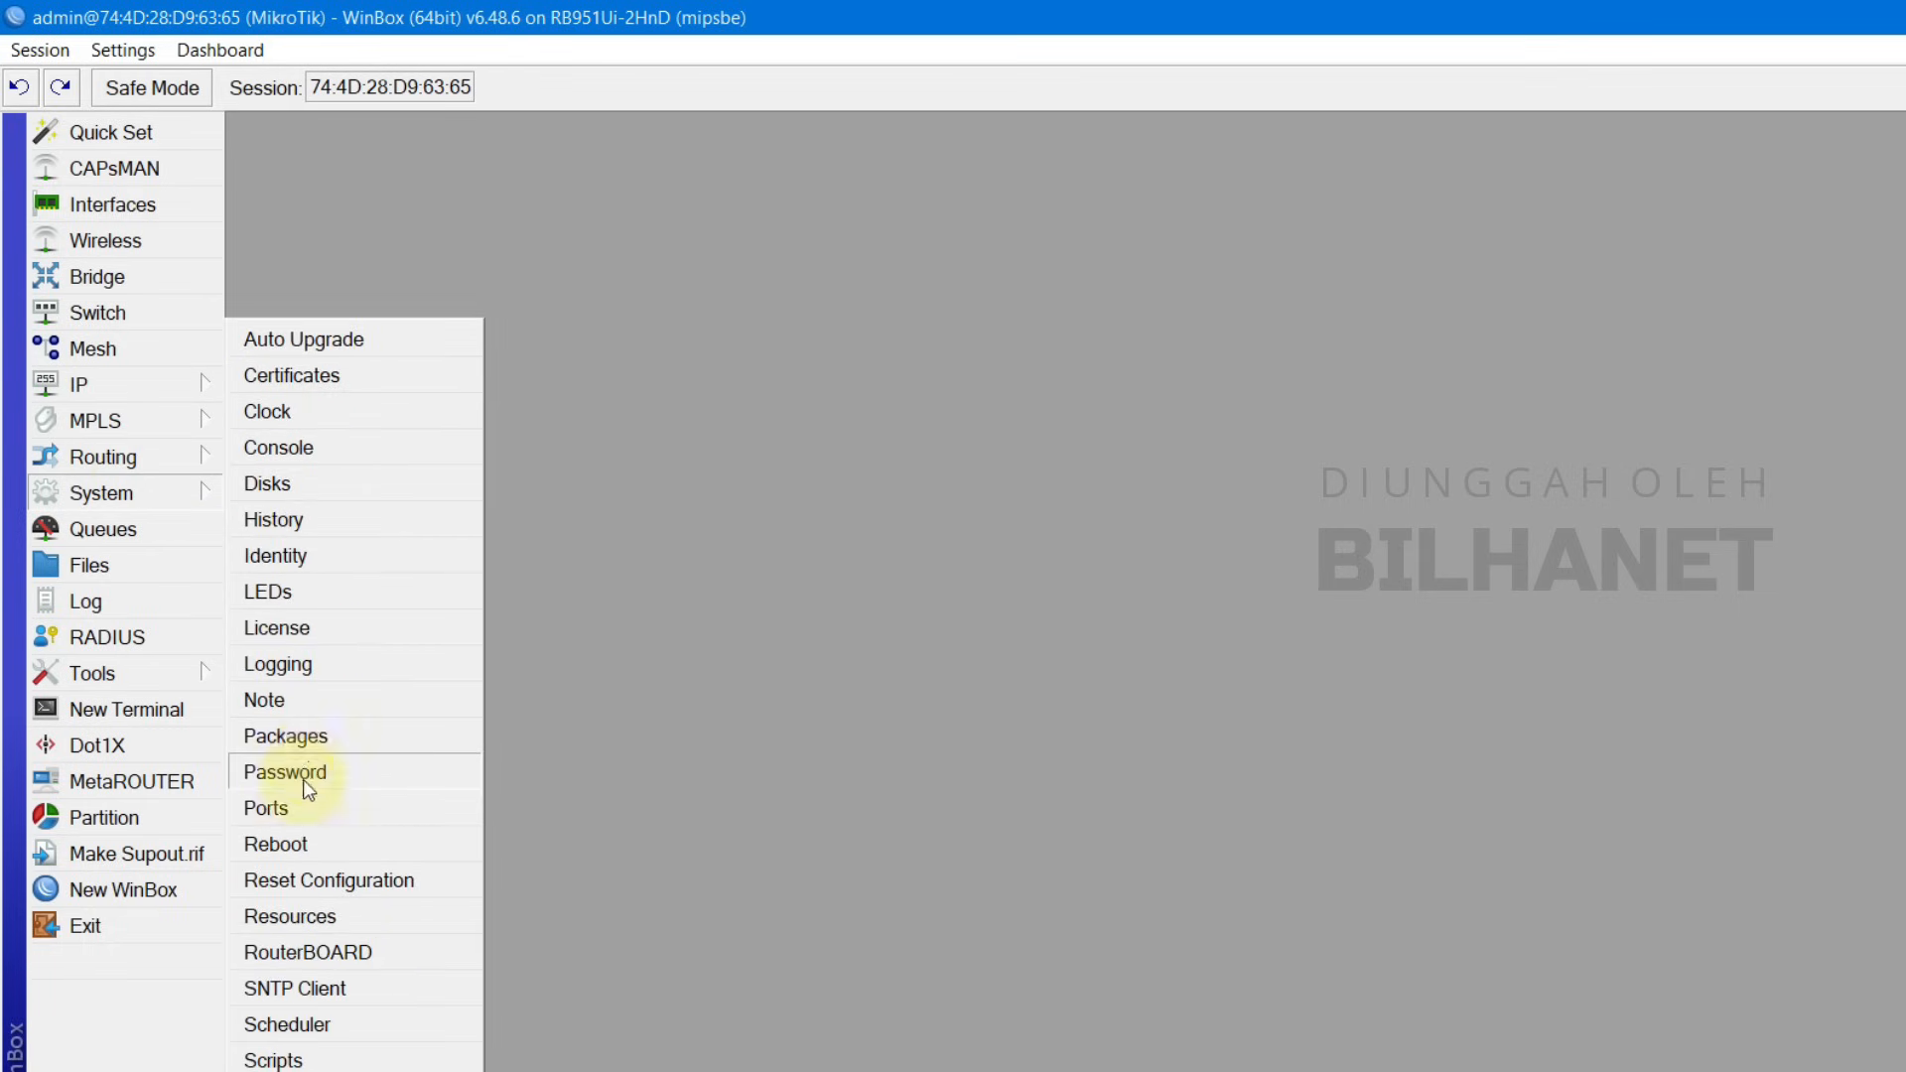
left_click(298, 732)
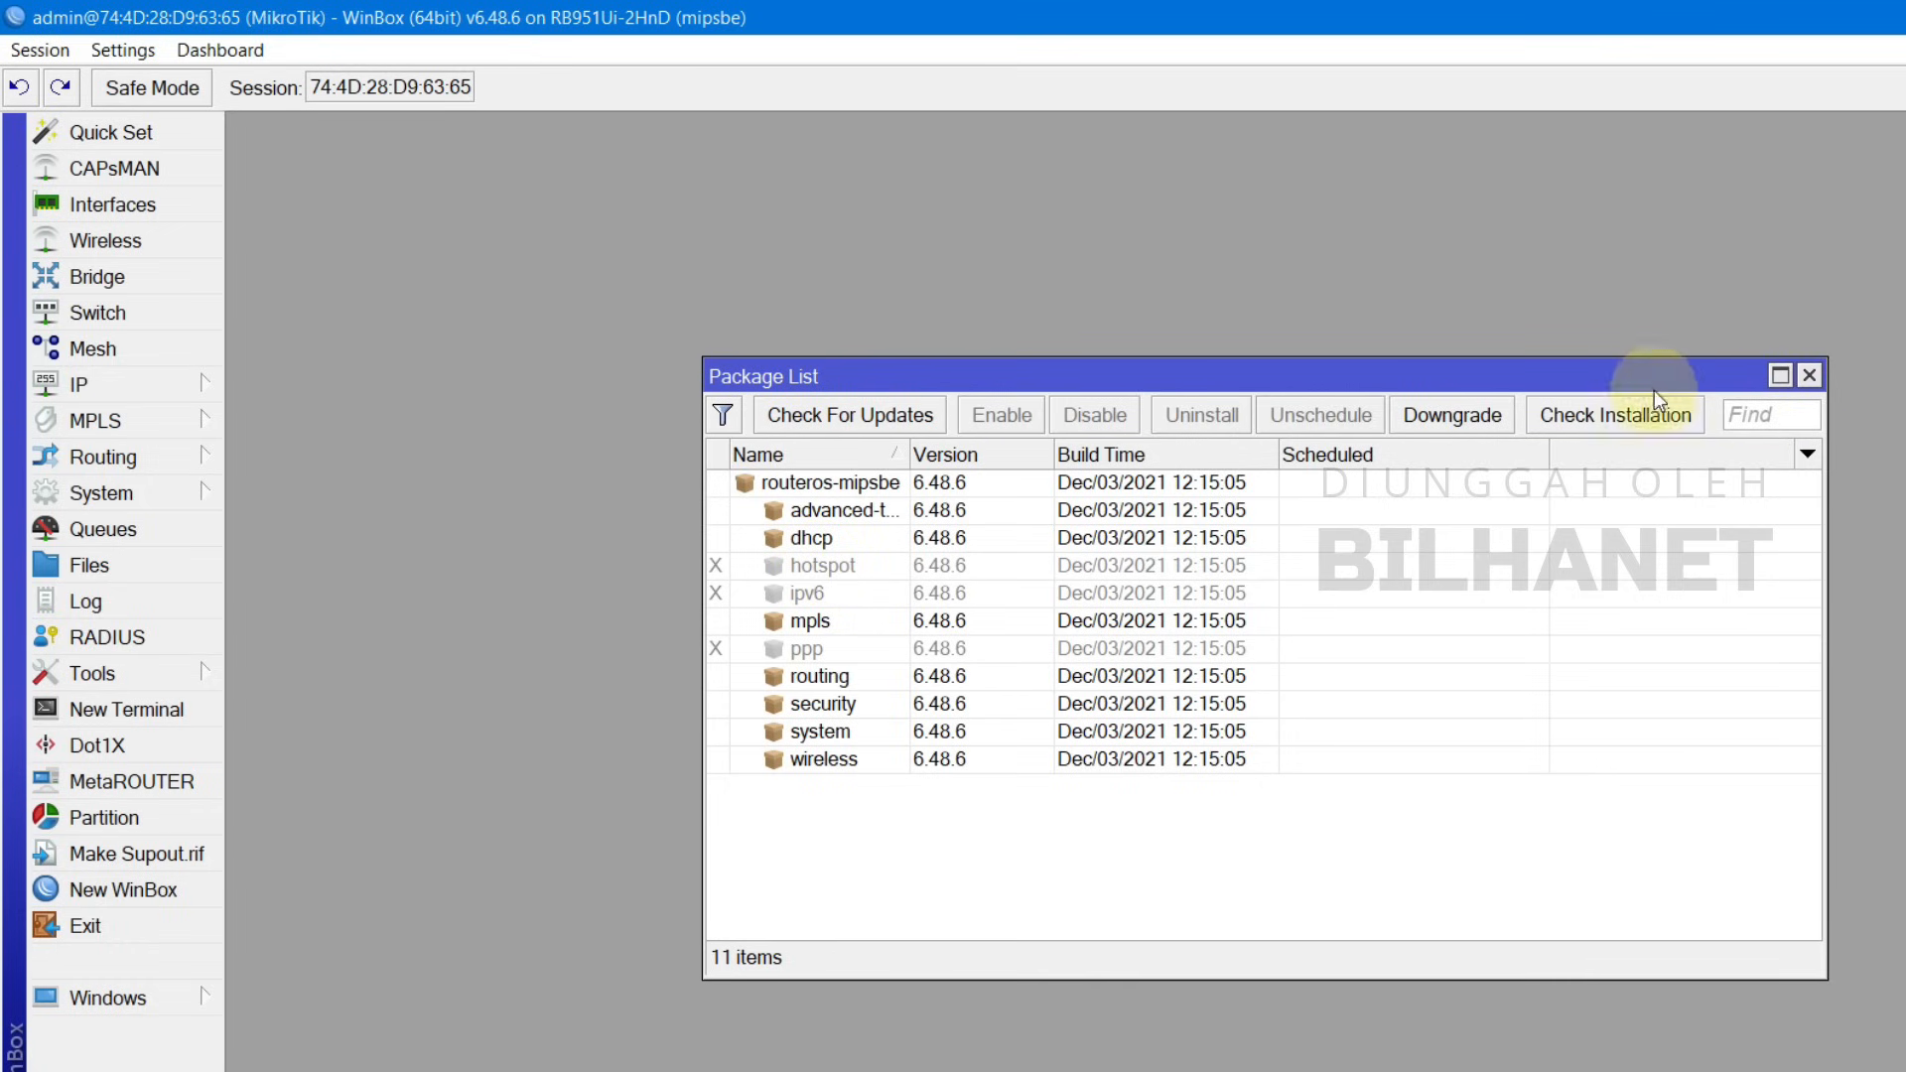
left_click(92, 383)
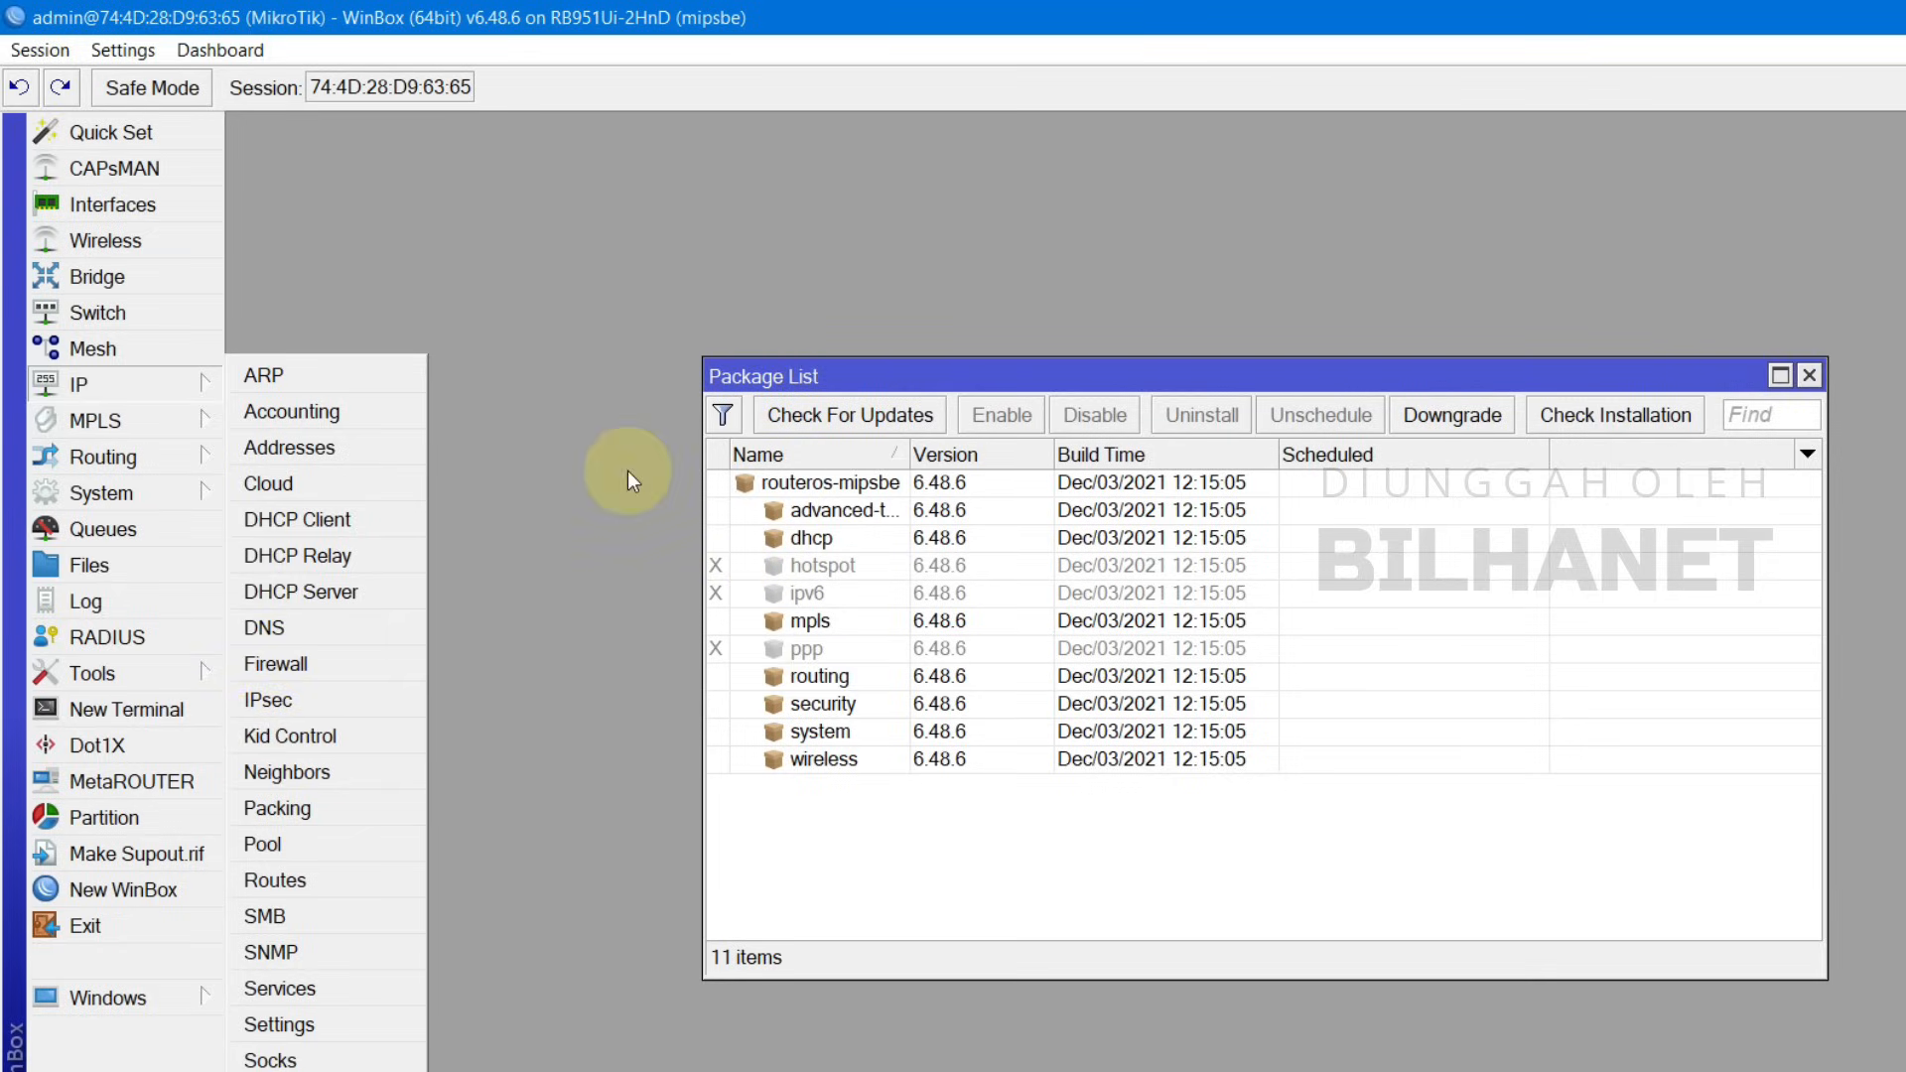
left_click(1812, 377)
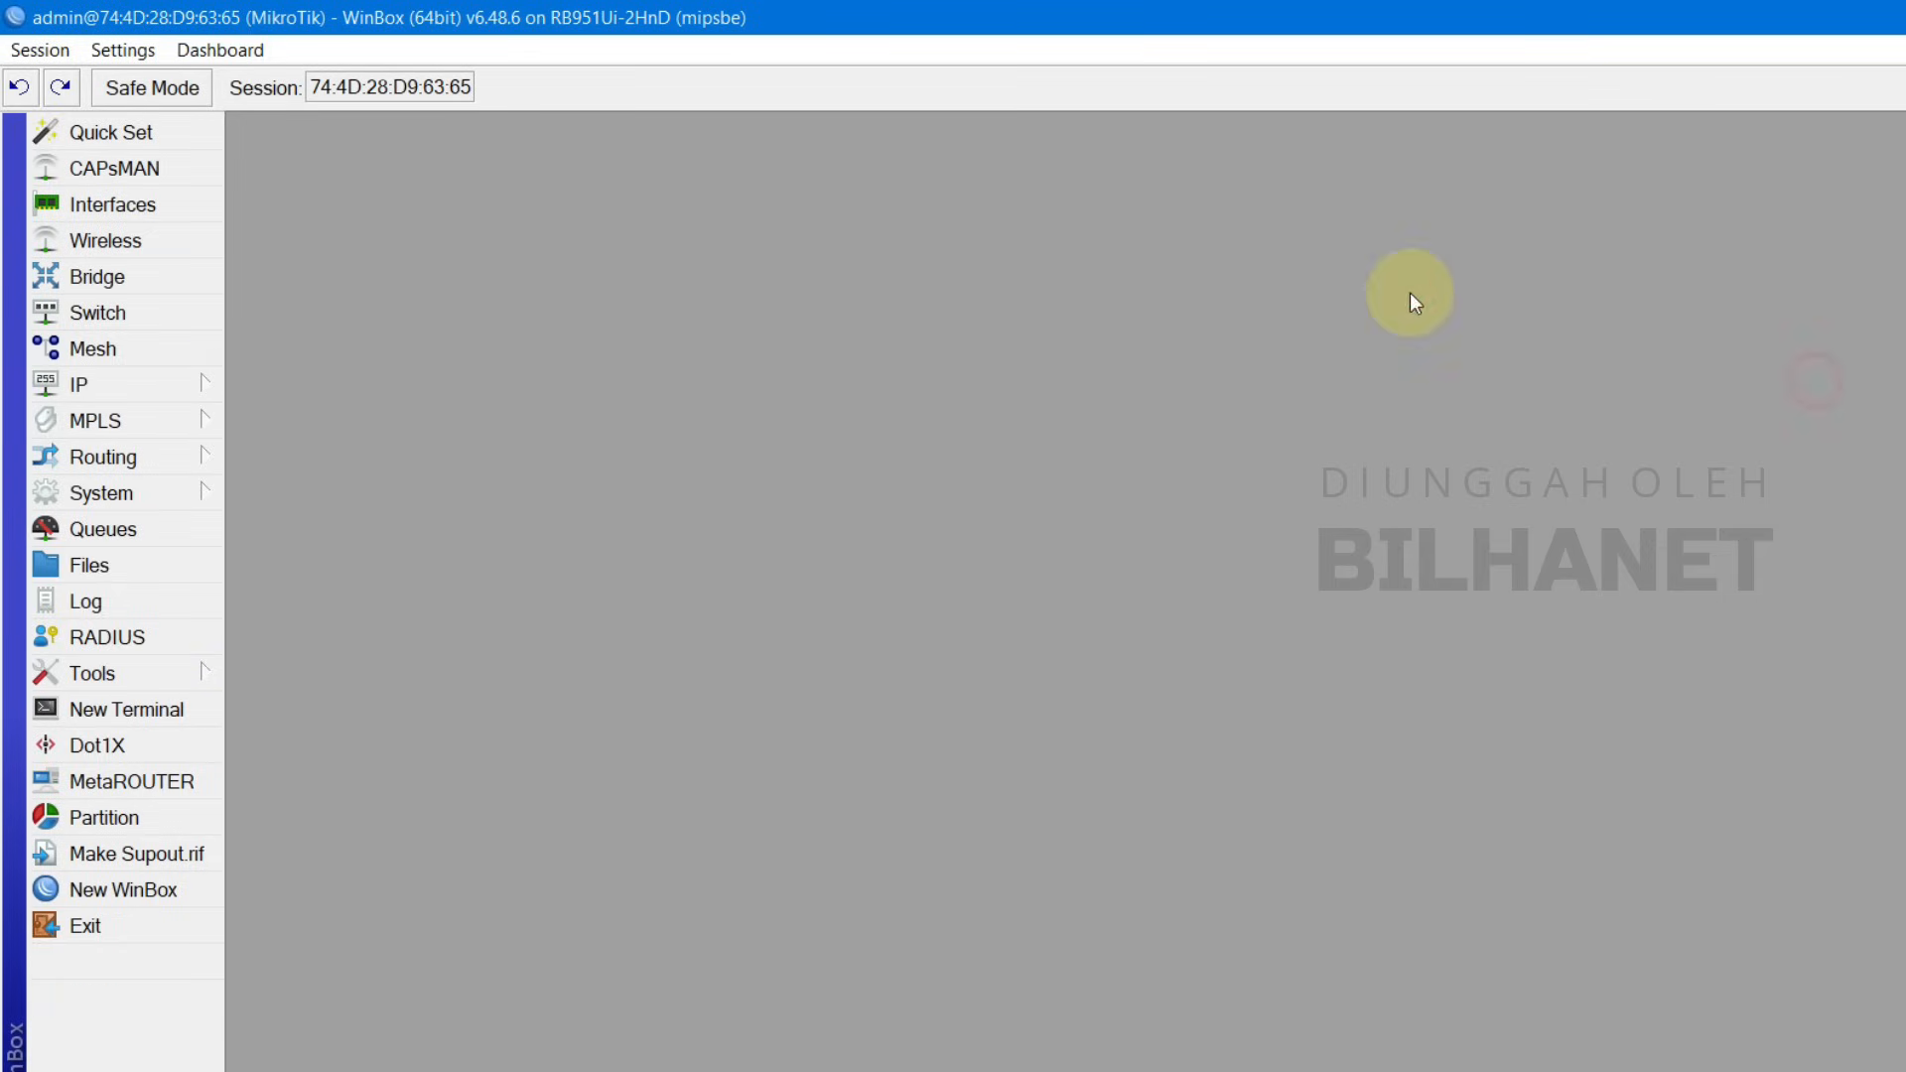
left_click(109, 496)
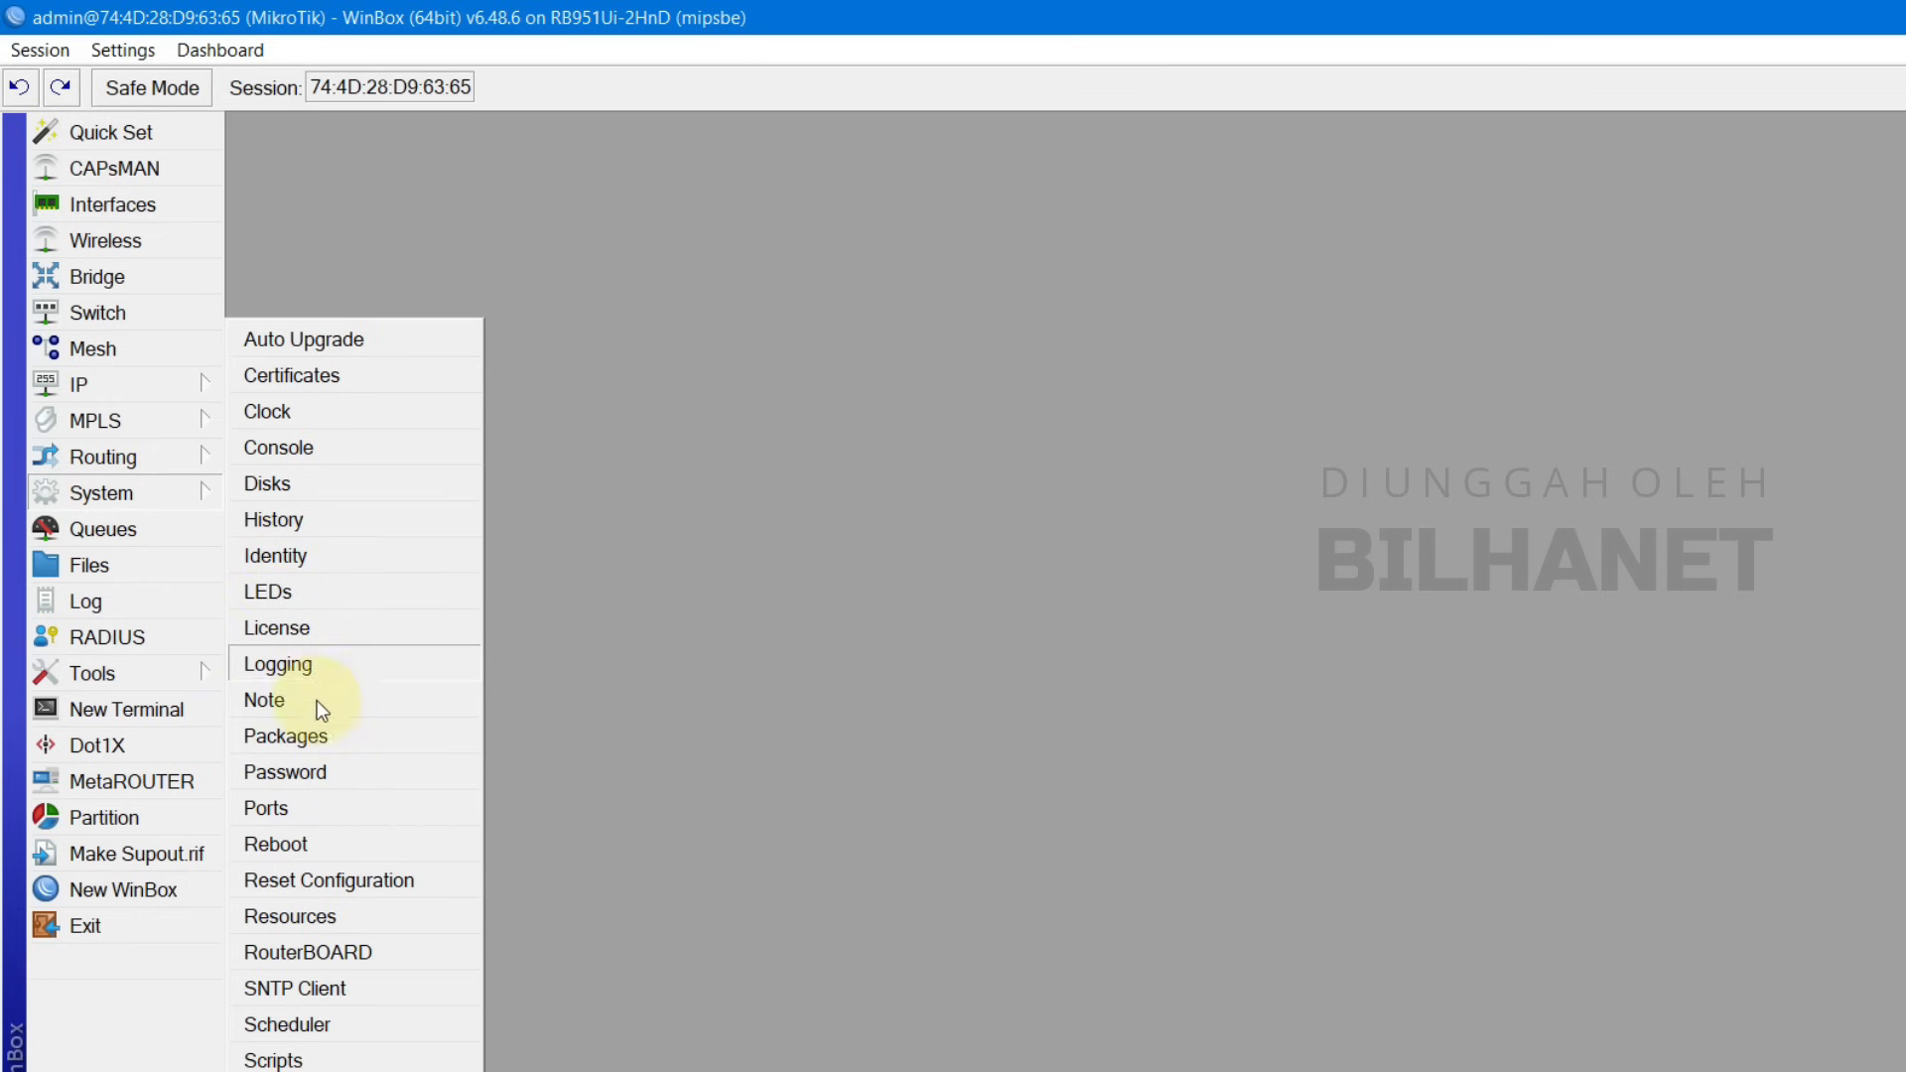
left_click(314, 735)
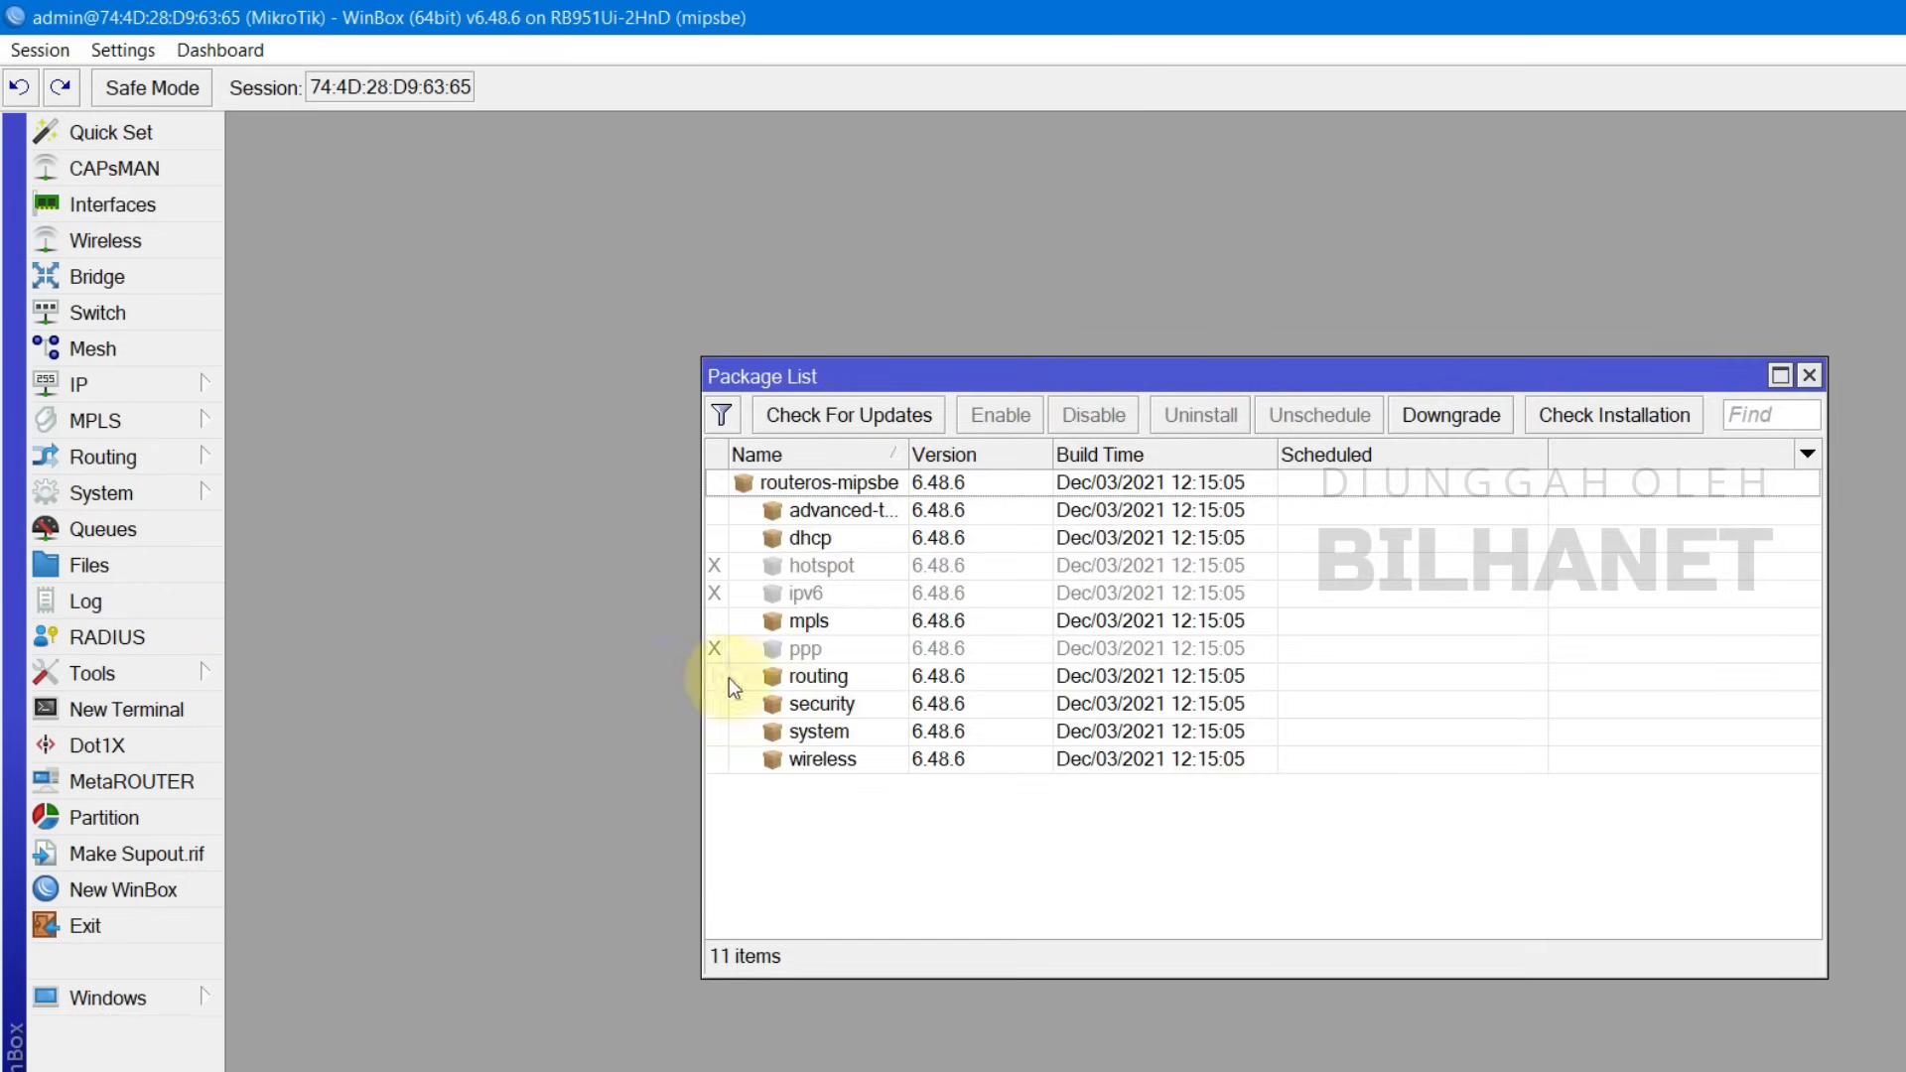
Step: Enable the hotspot and ppp packages, confirm both are scheduled, and close the list
left_click(851, 568)
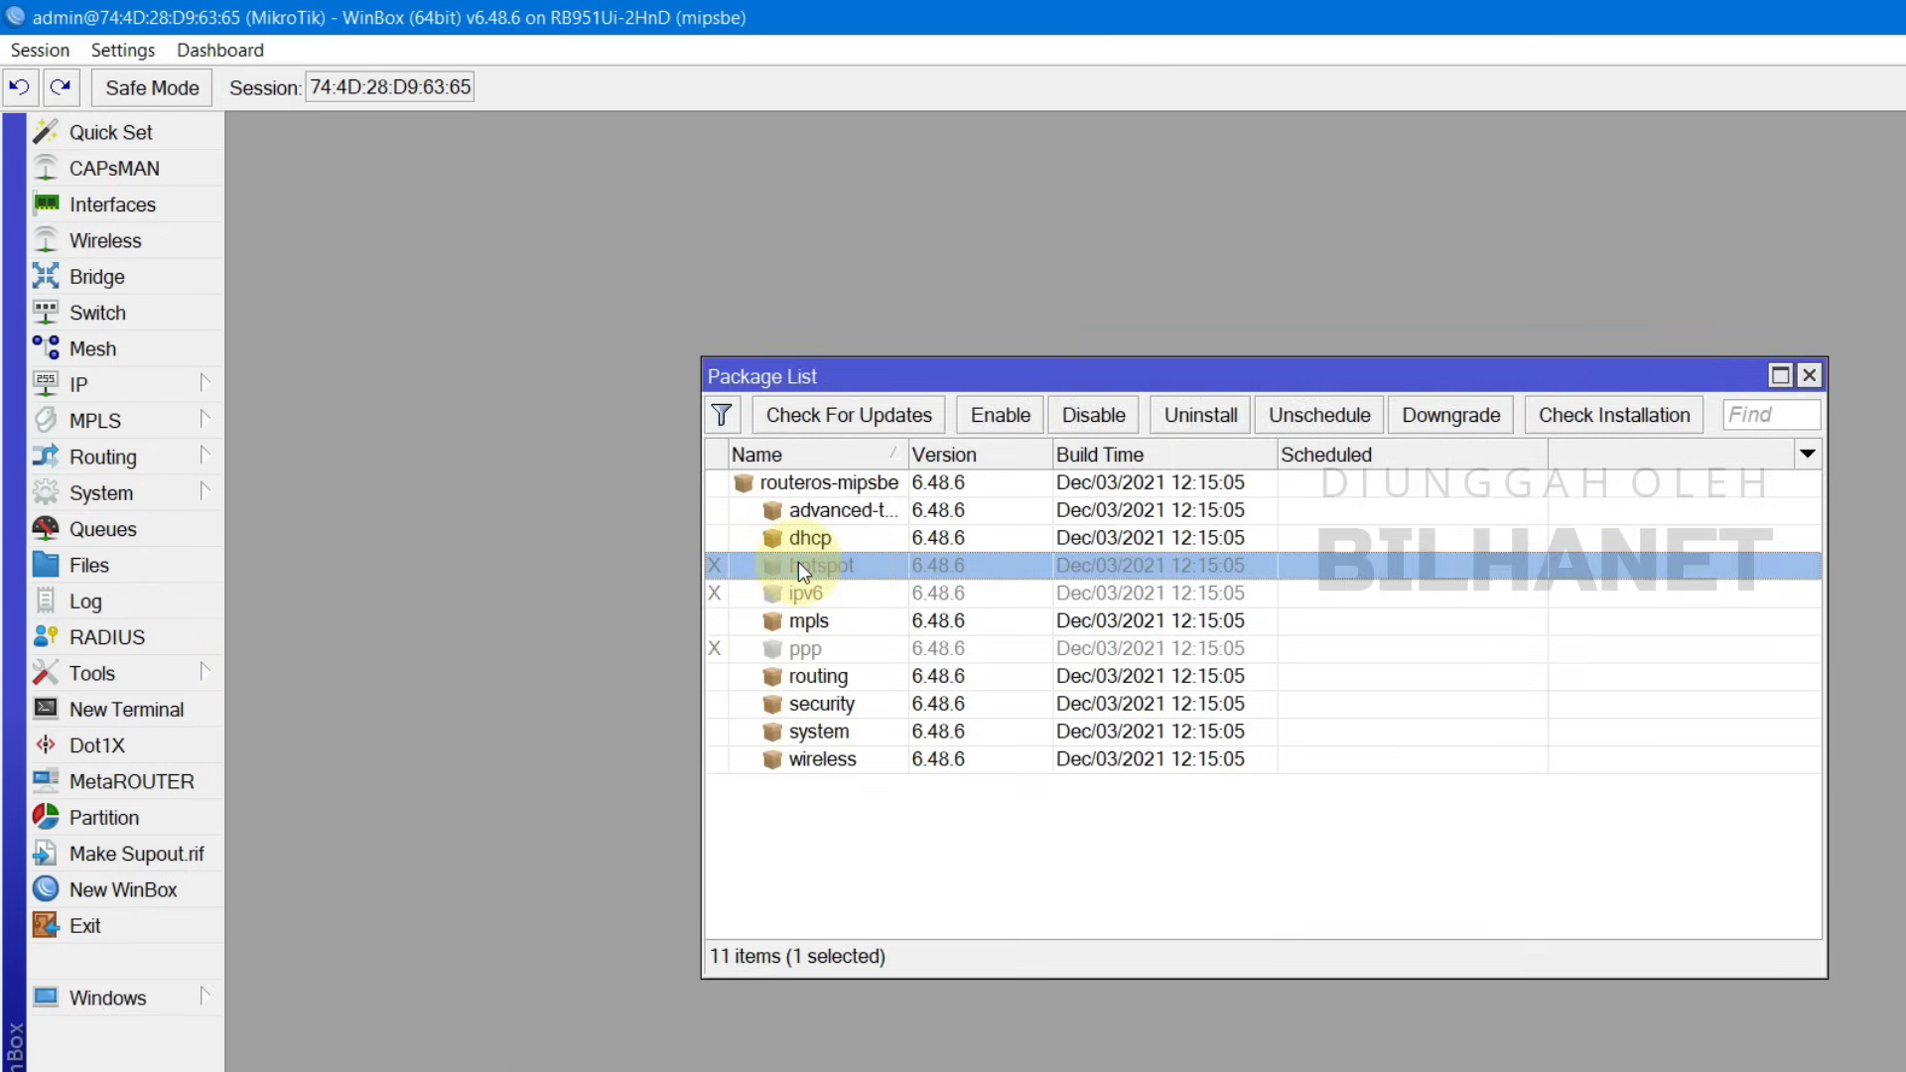
left_click(1016, 420)
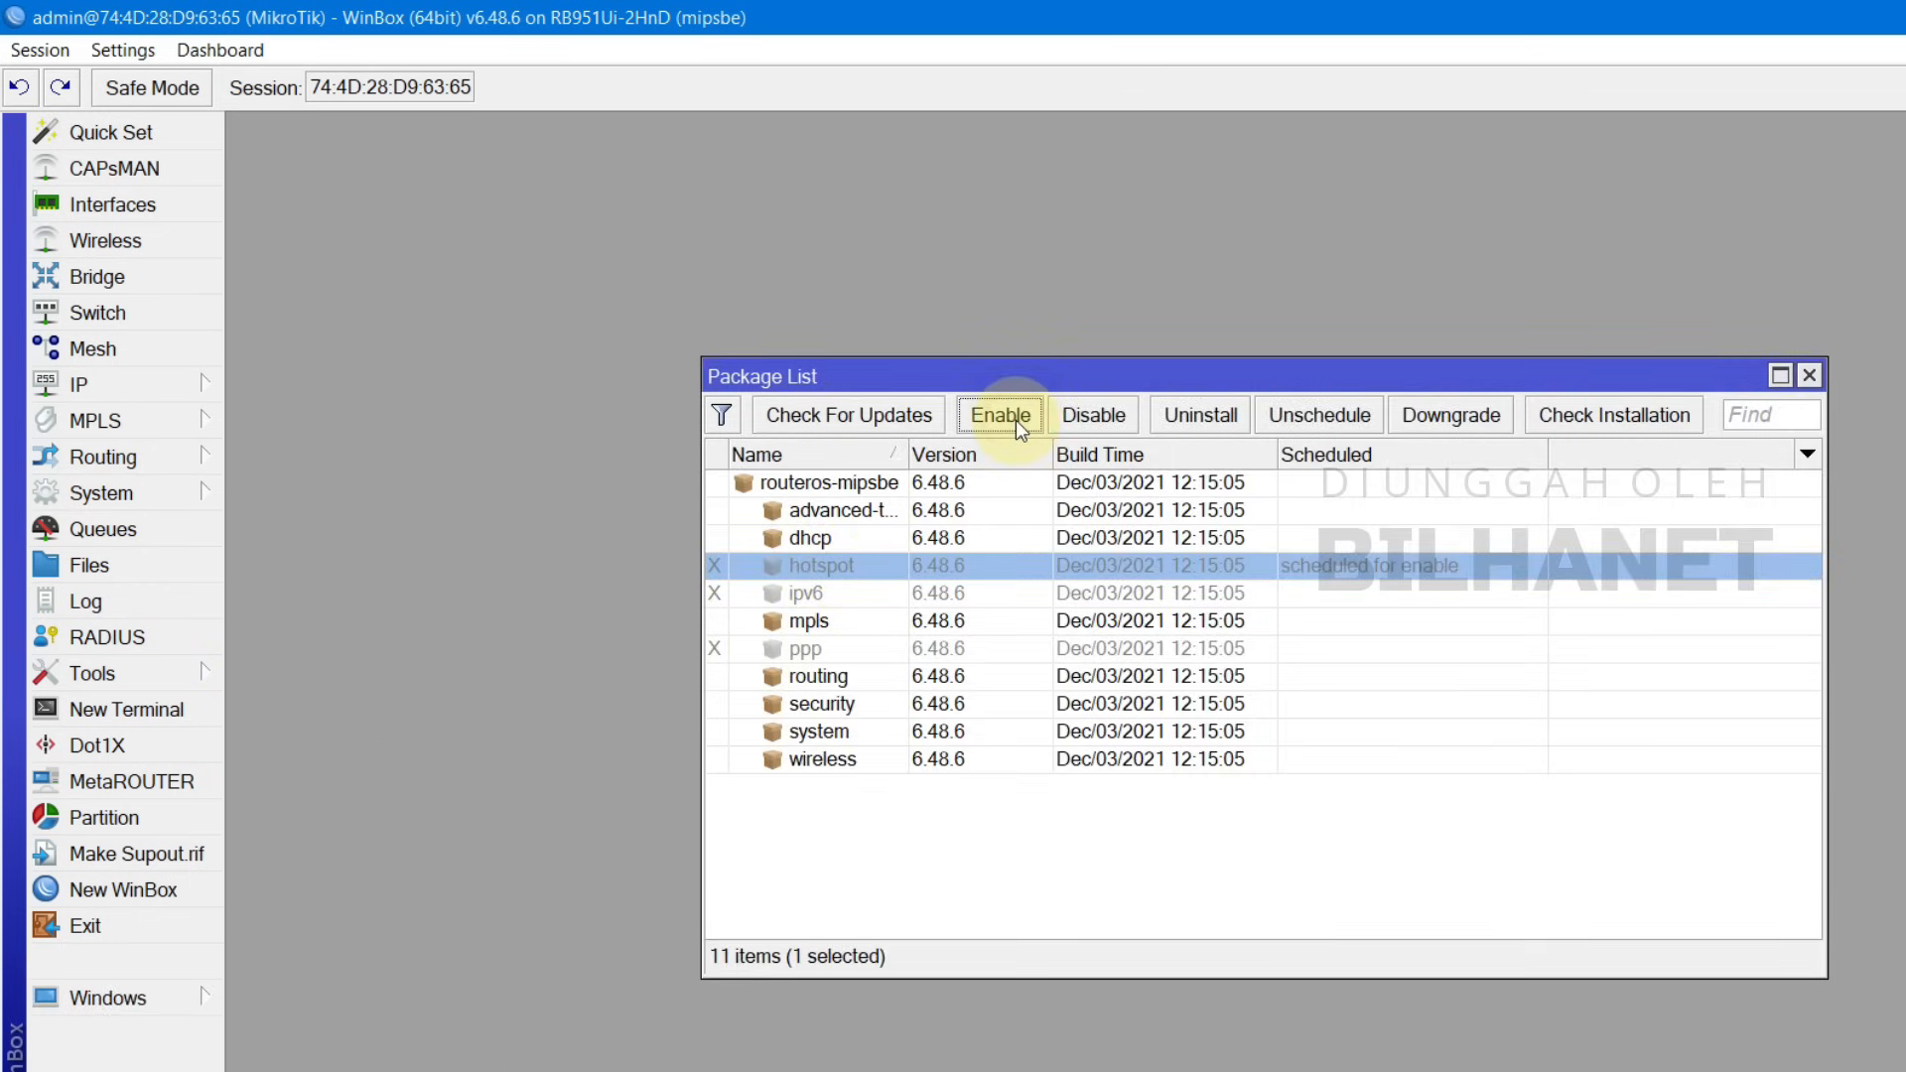
left_click(809, 656)
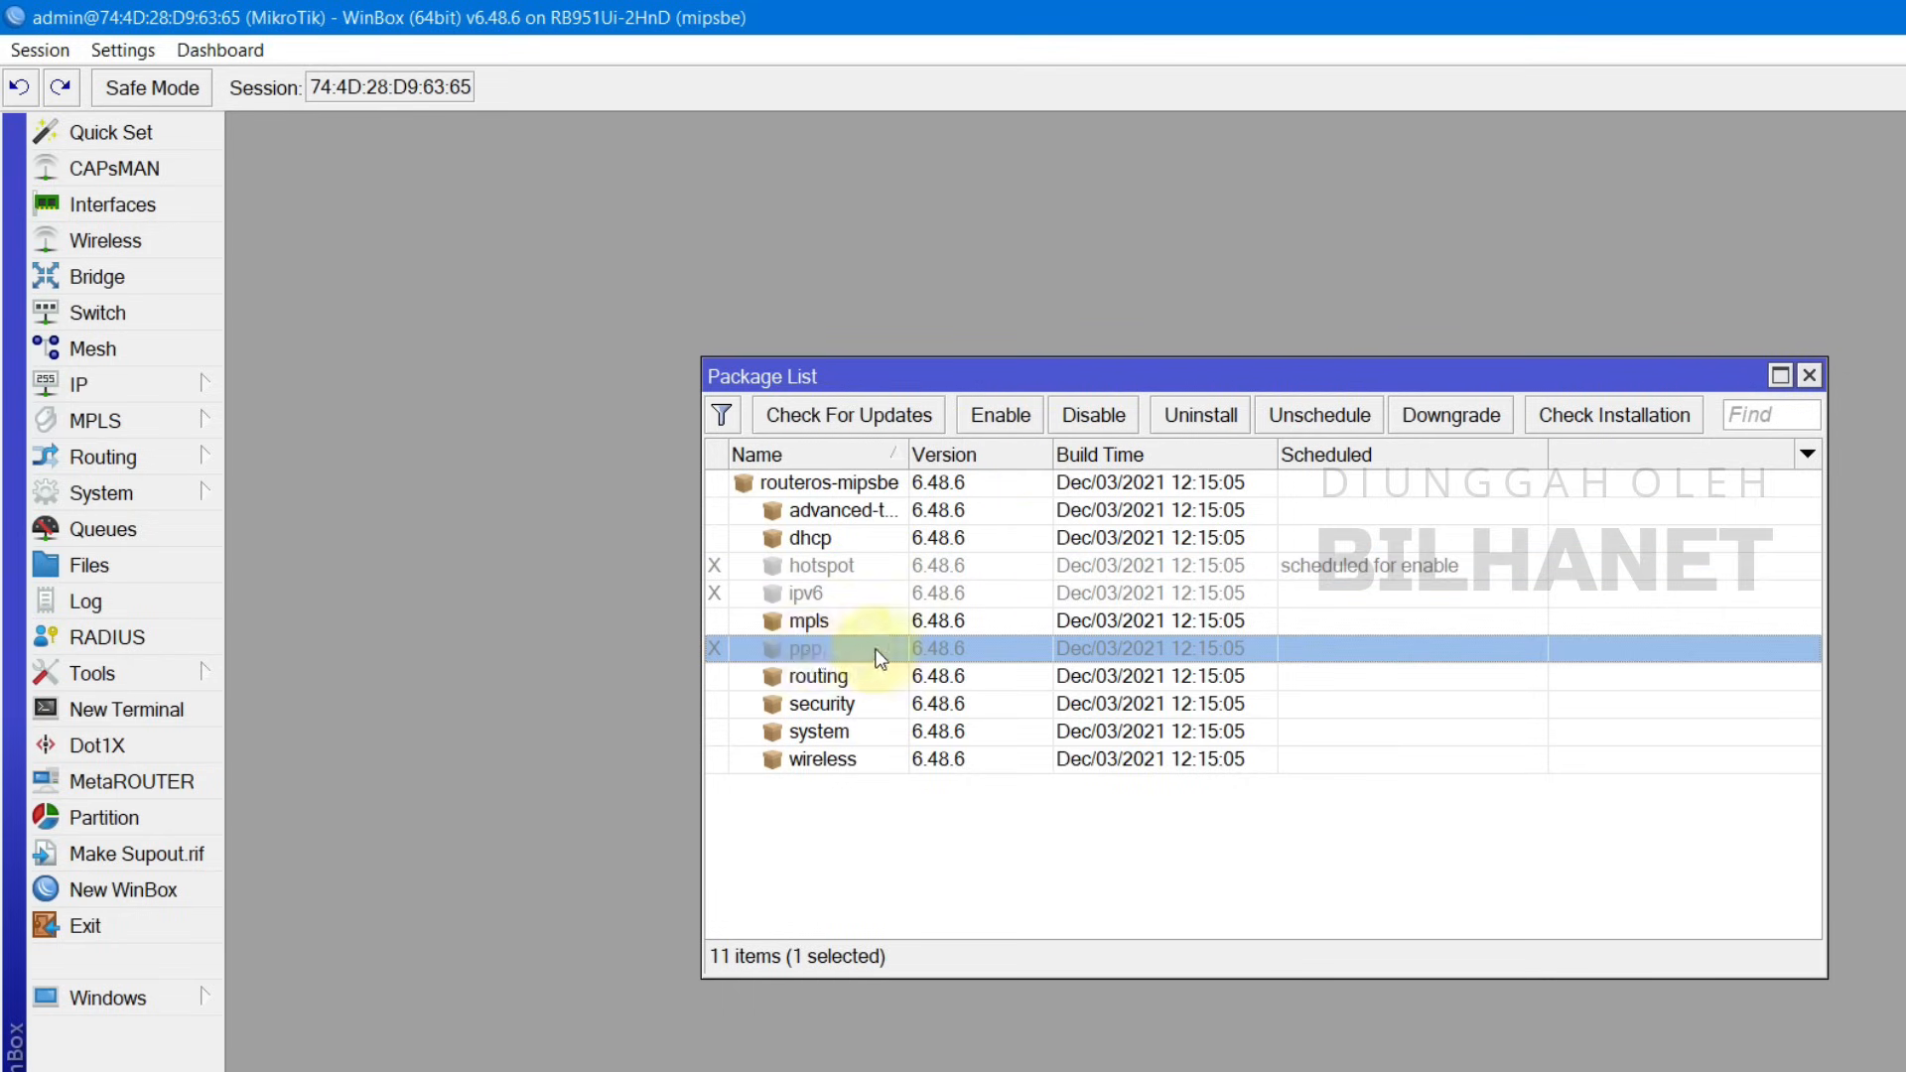
left_click(1024, 419)
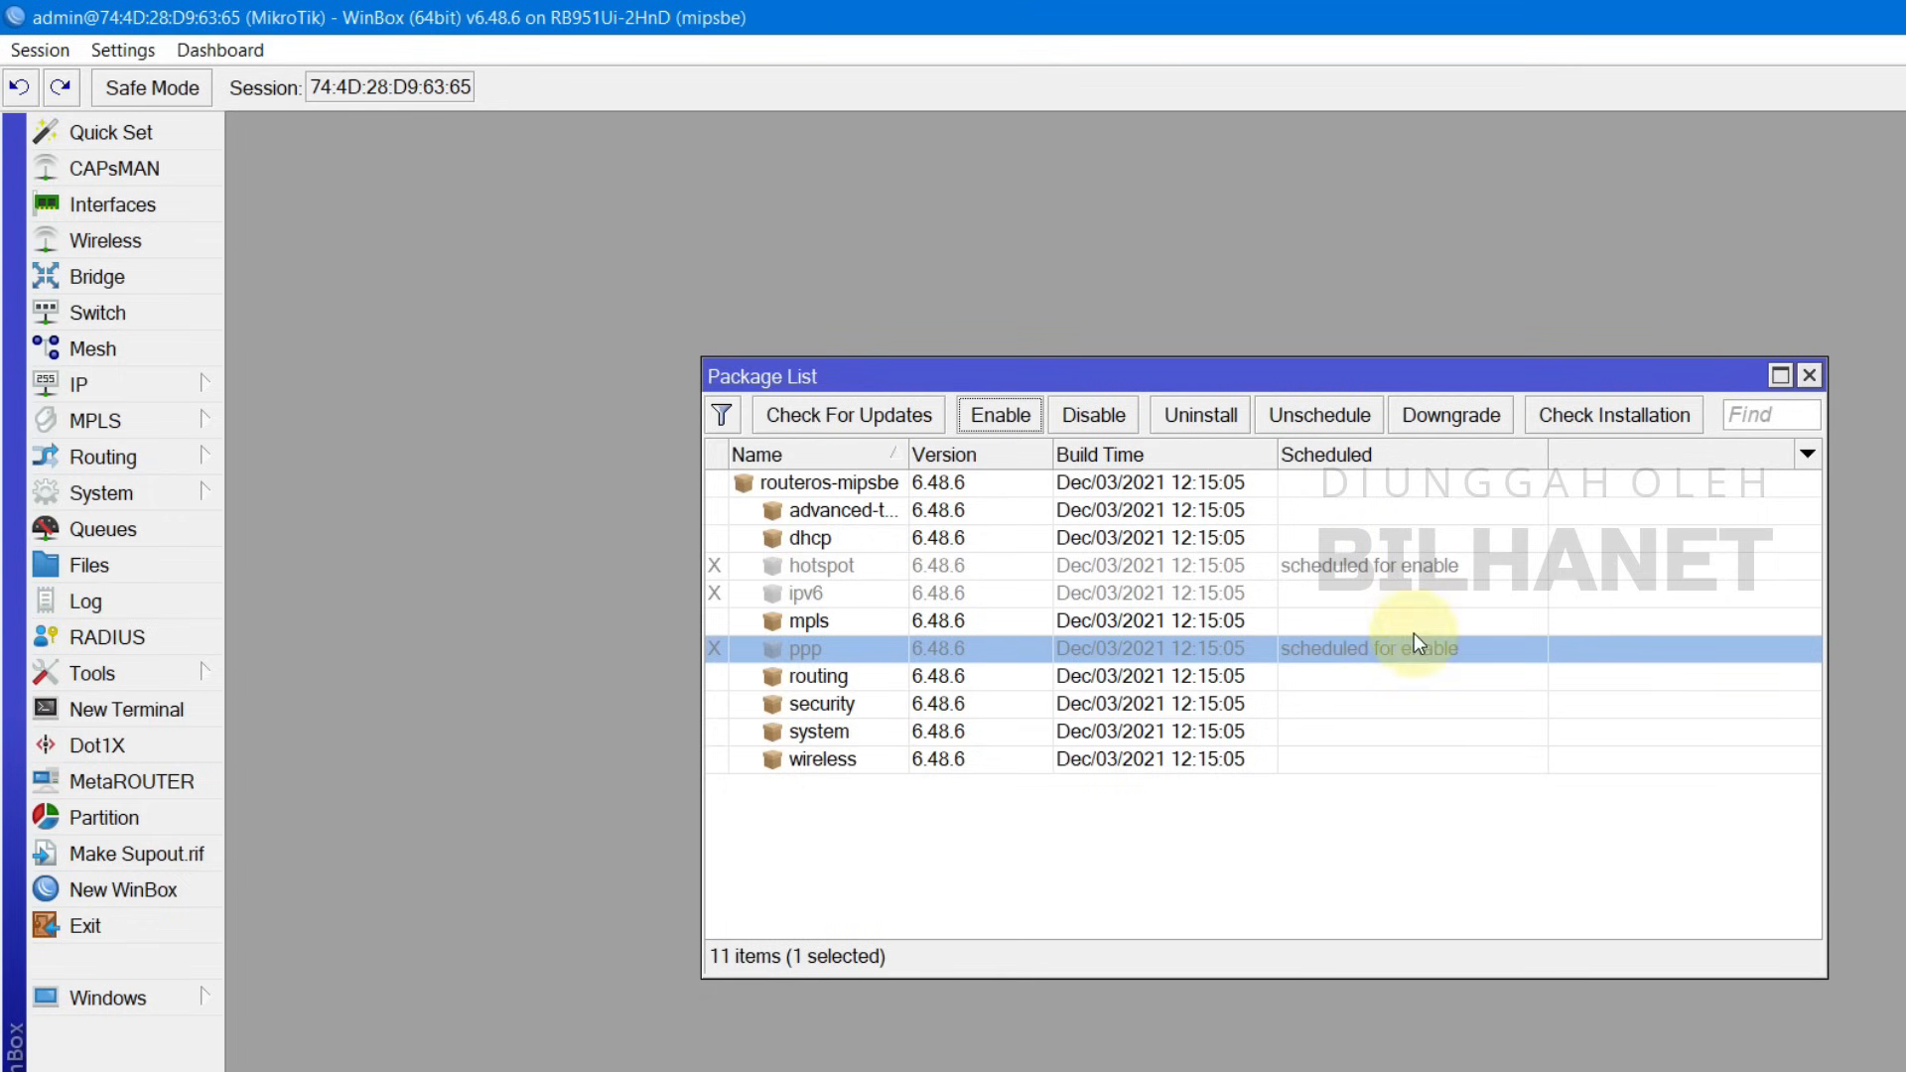
left_click(822, 565)
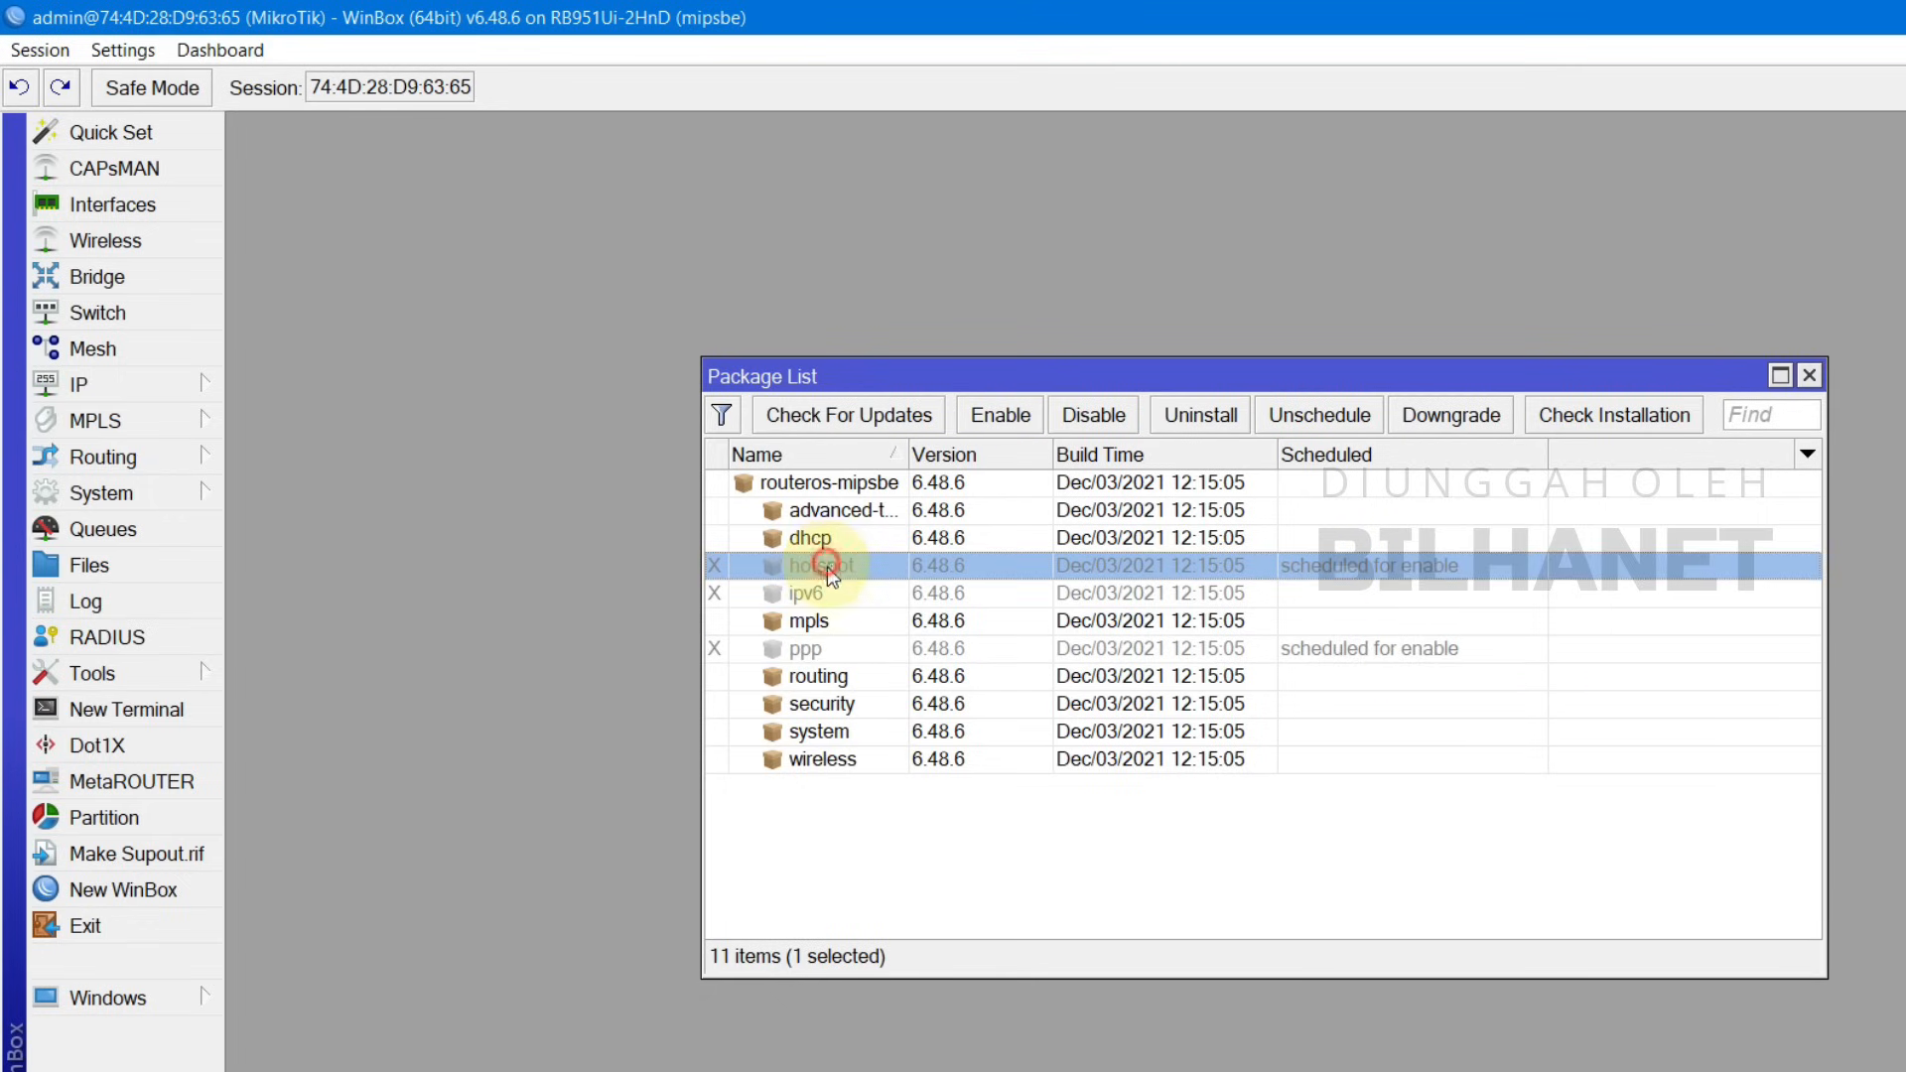
left_click(835, 652)
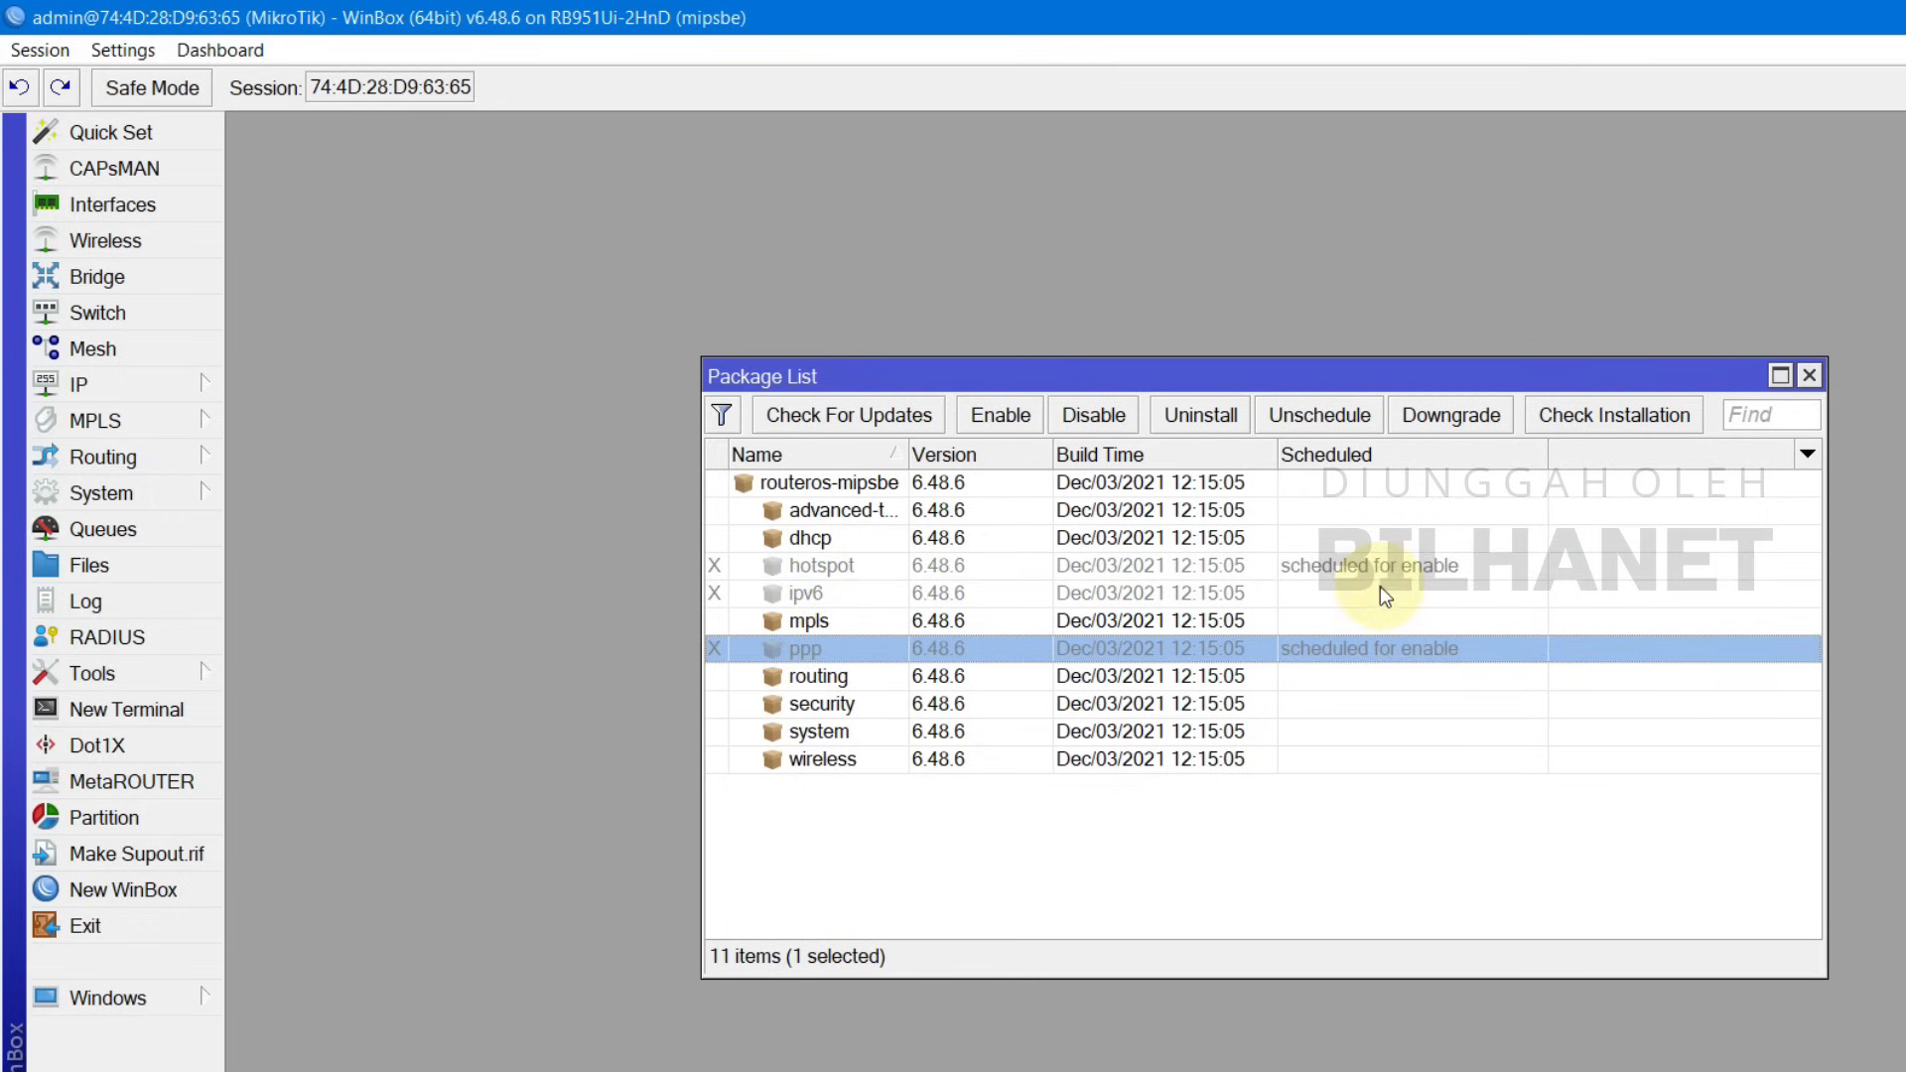
left_click(1809, 375)
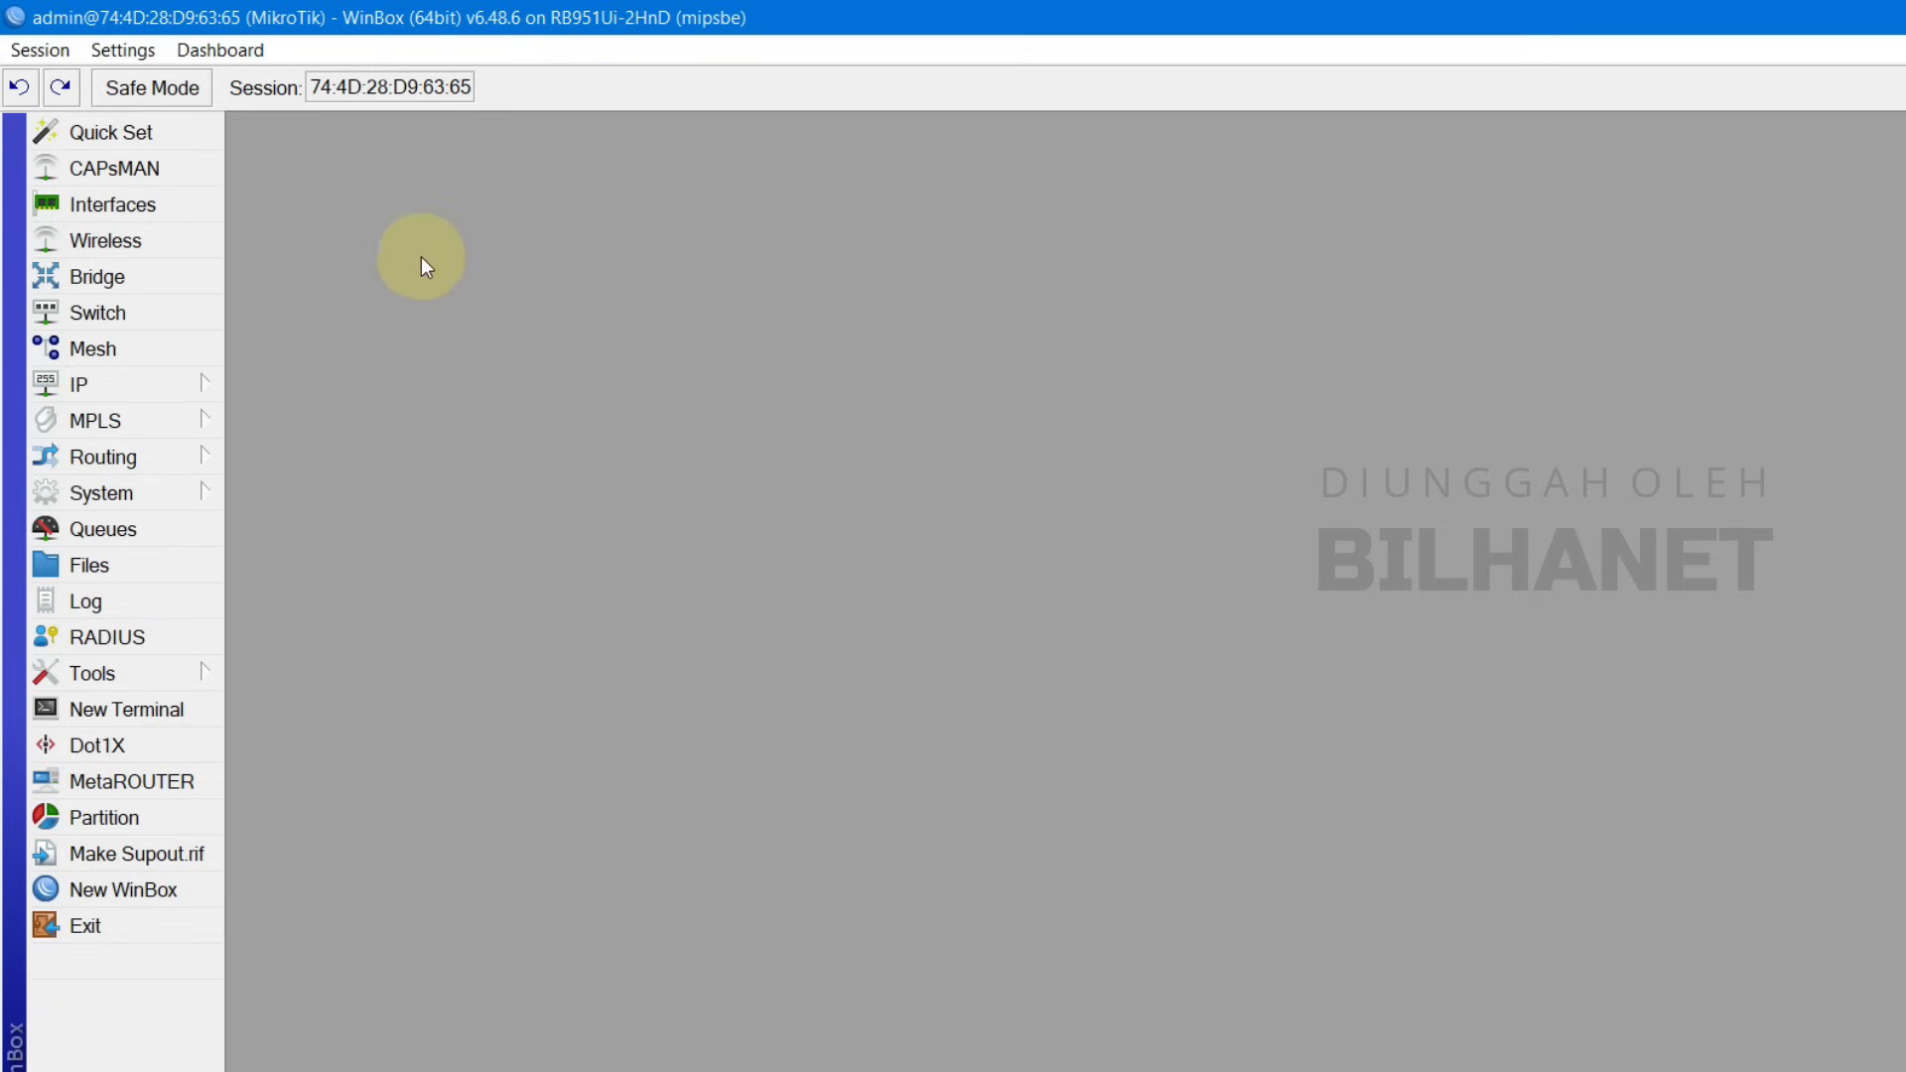
Step: Reboot the router via System > Reboot and reconnect WinBox once it comes back up
left_click(97, 492)
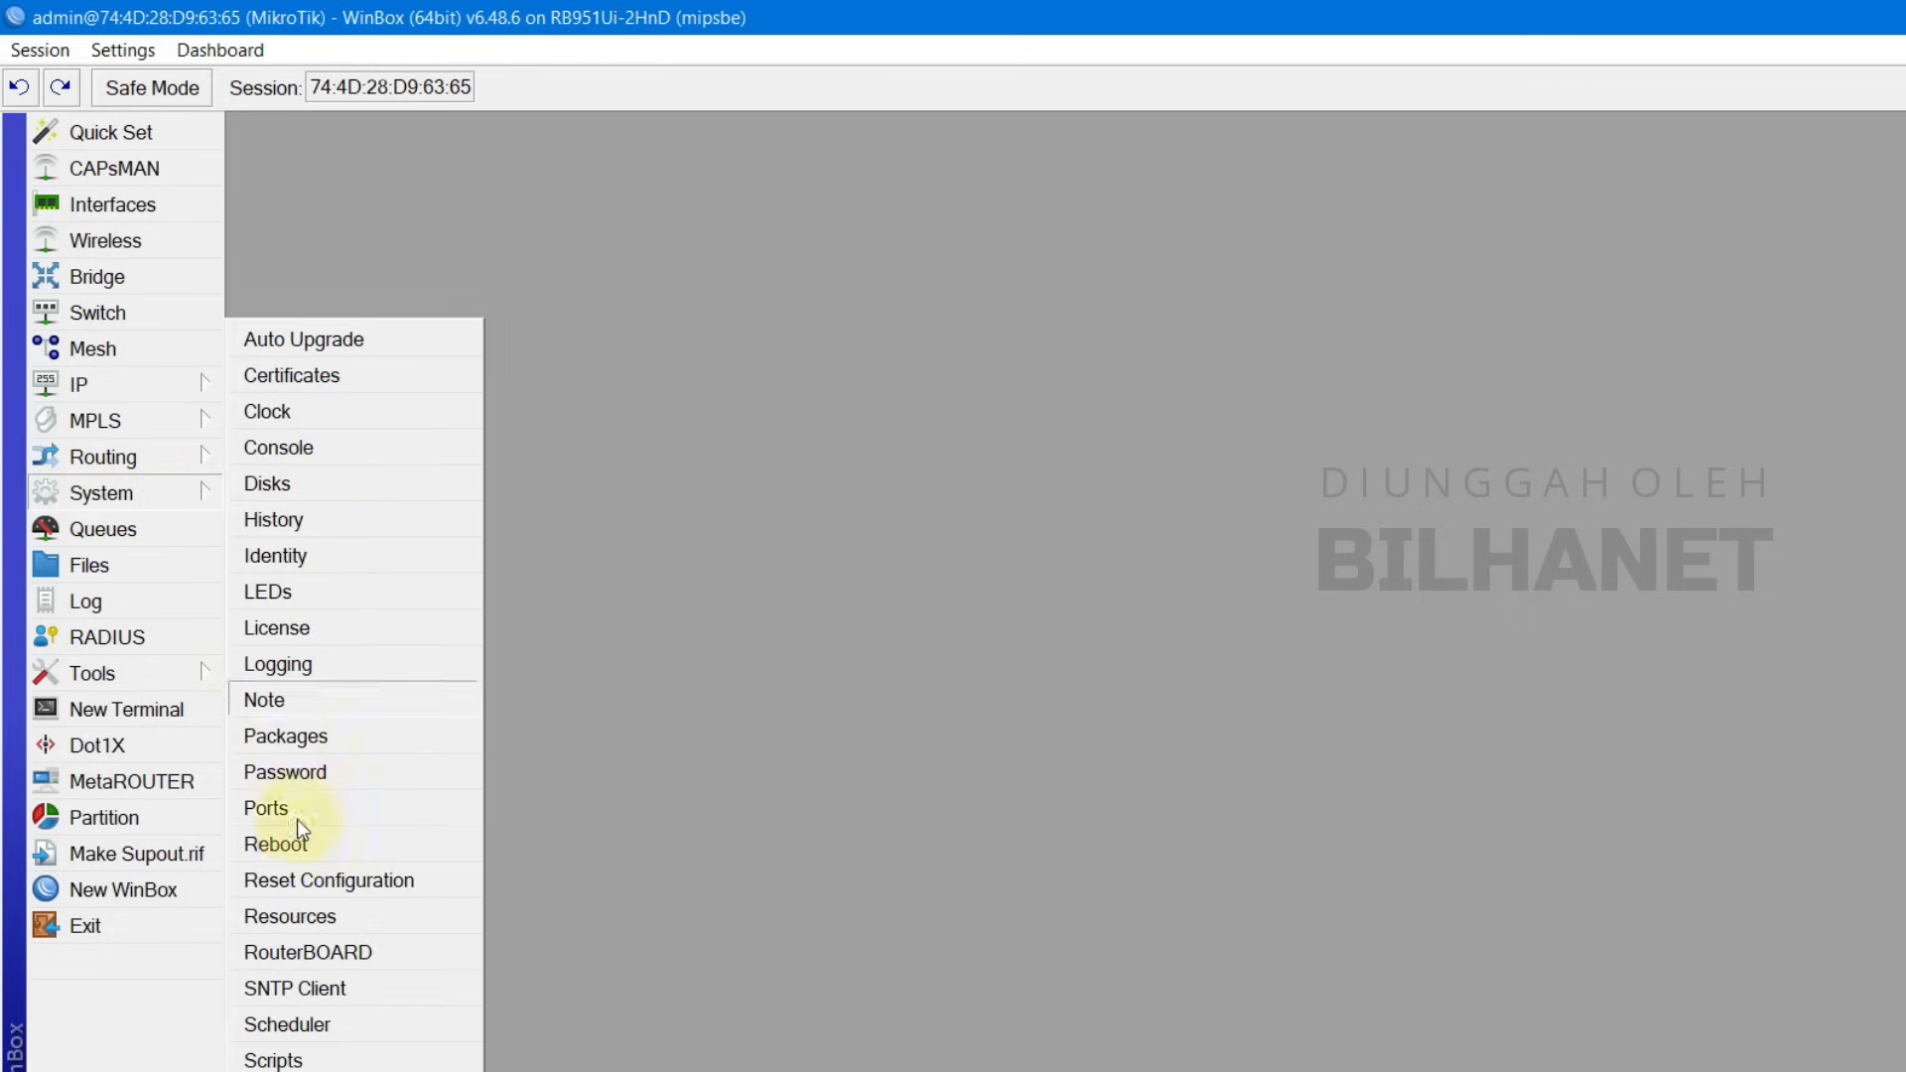
left_click(297, 844)
left_click(1220, 658)
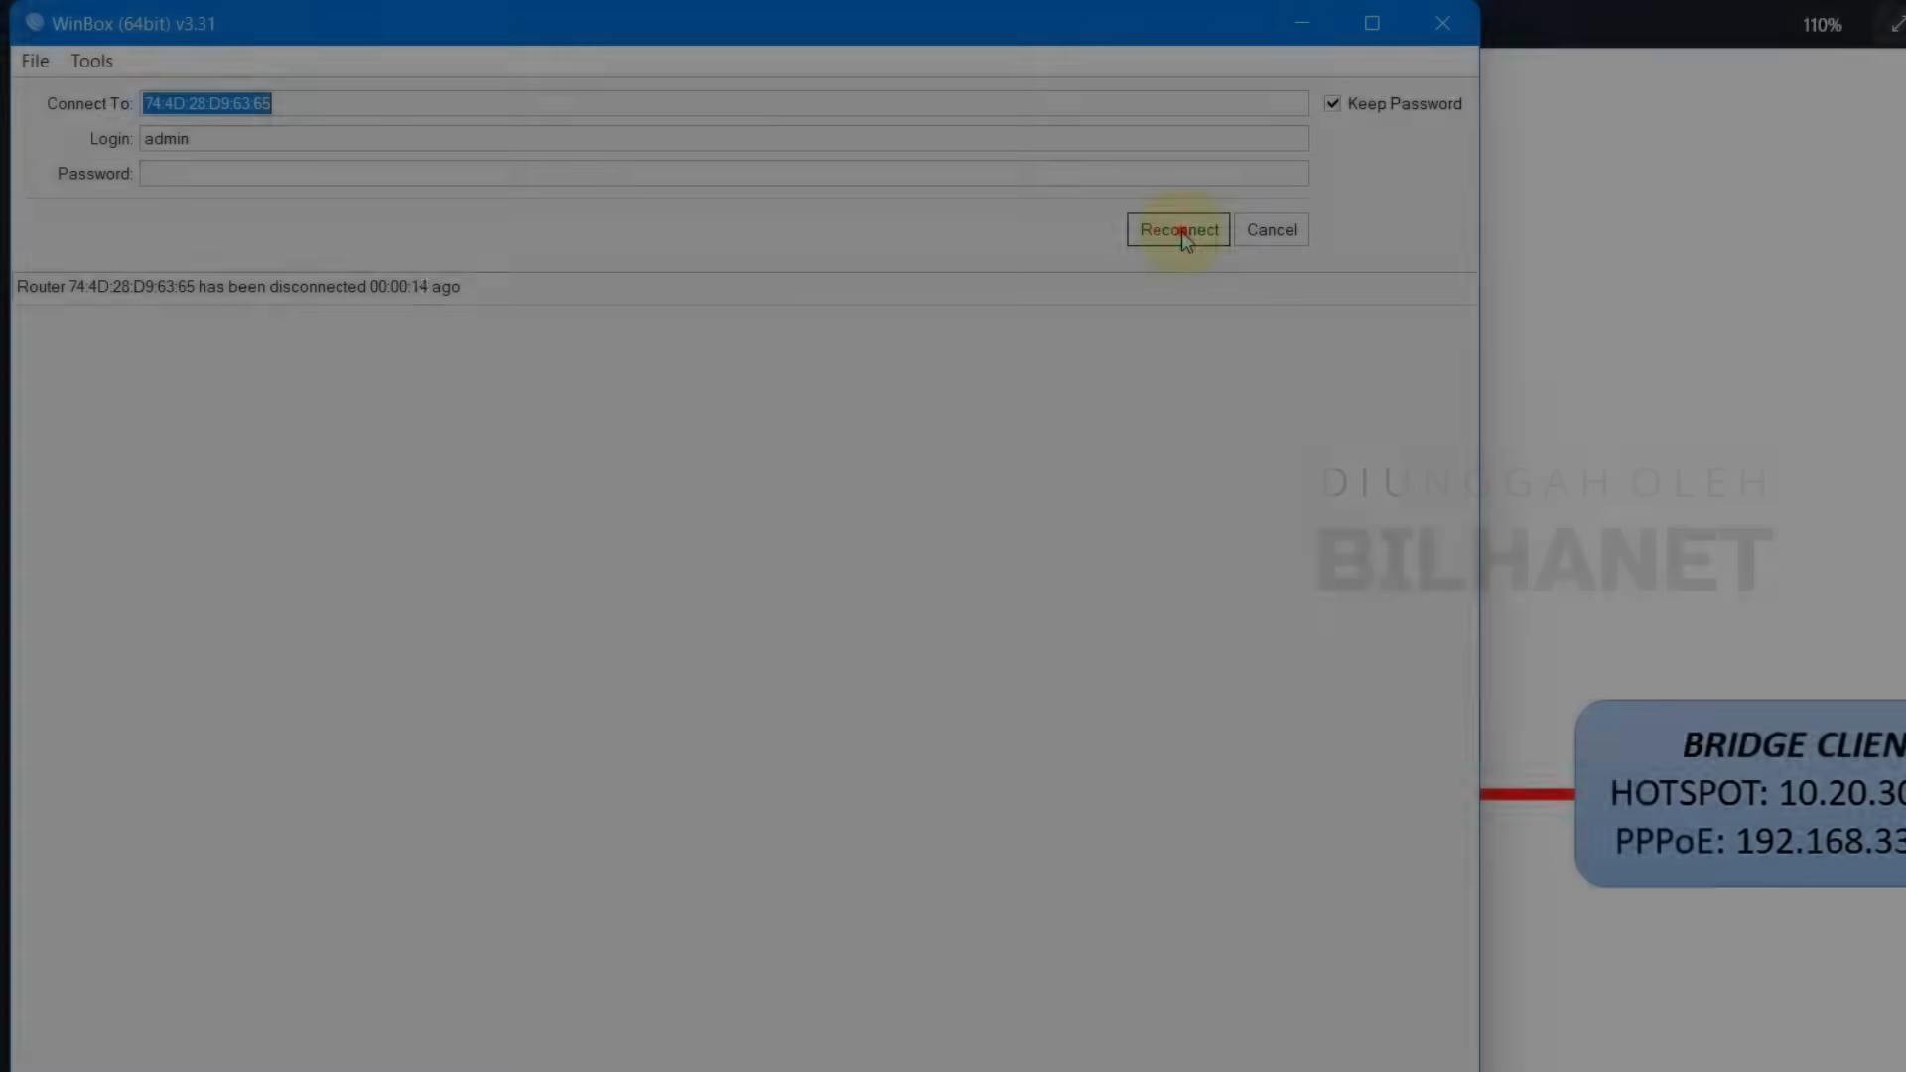
left_click(1181, 230)
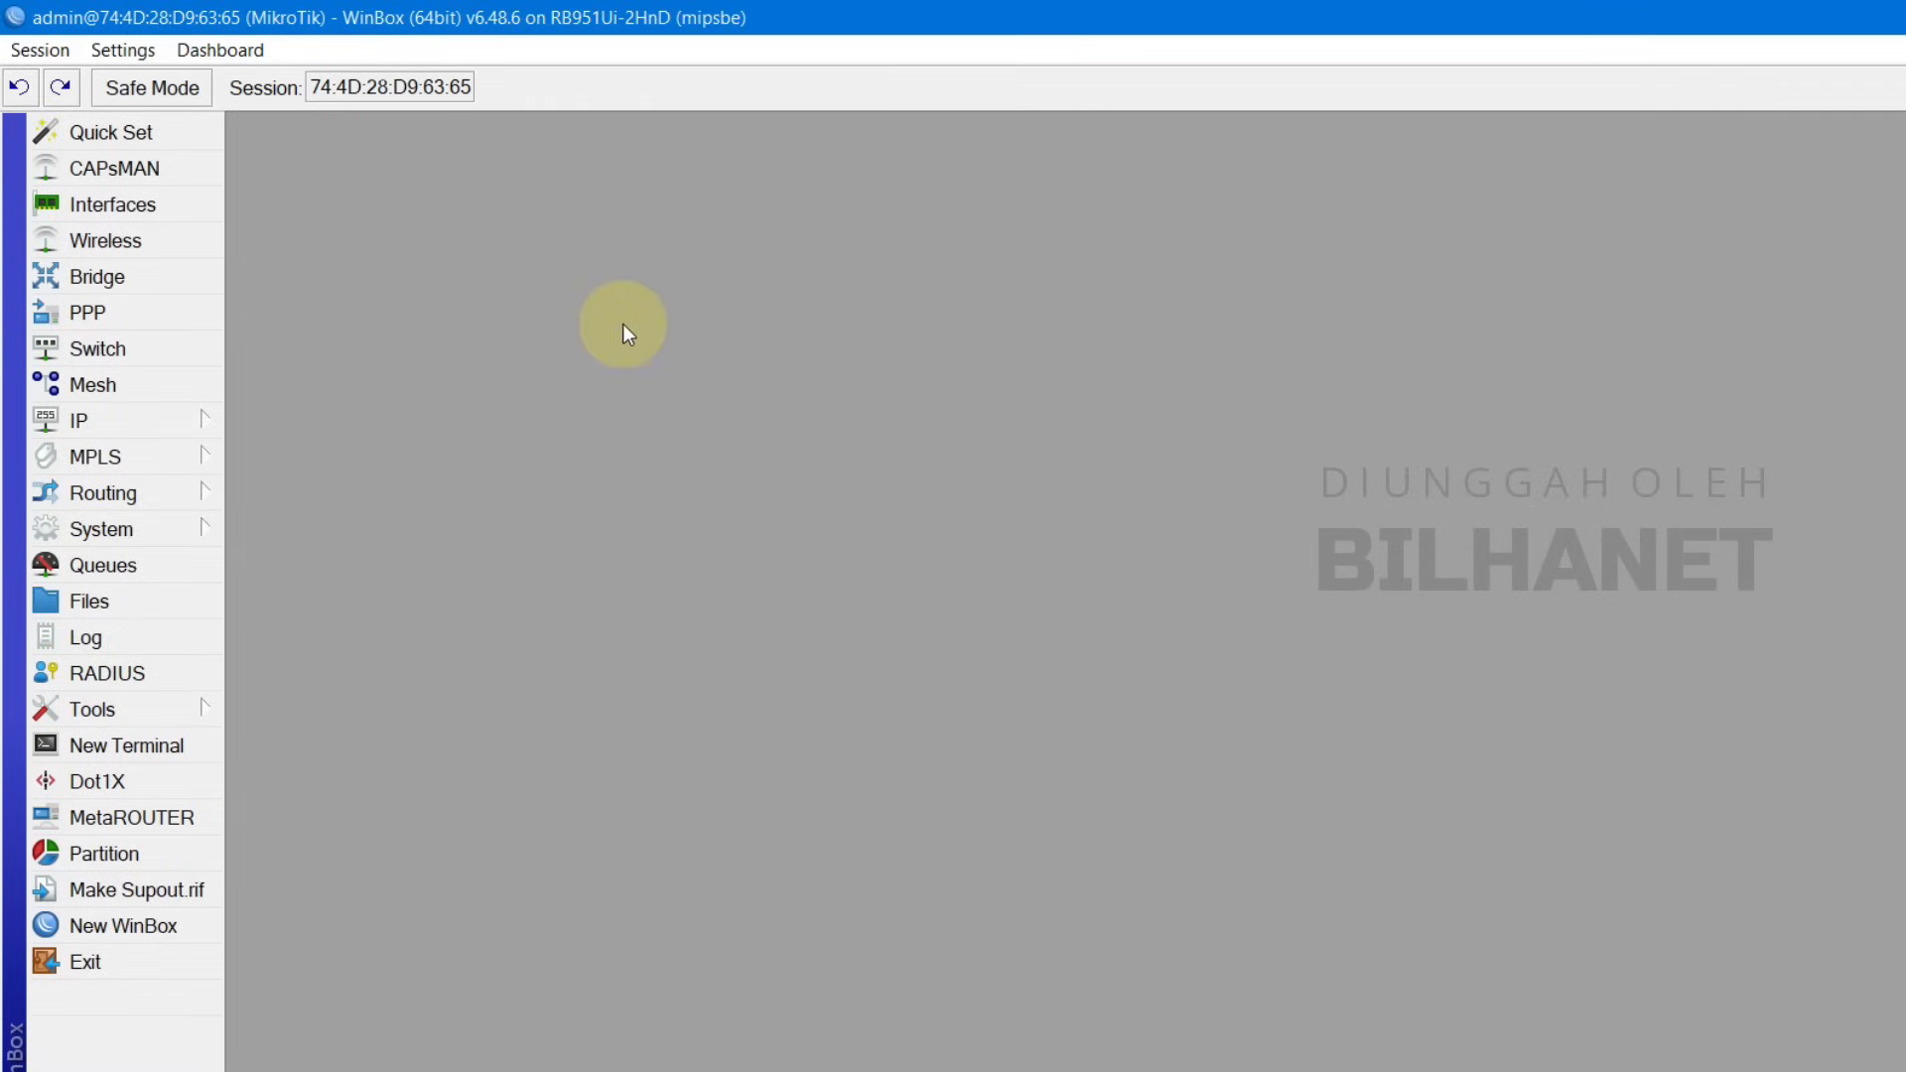
Step: Launch the Hotspot Setup wizard from the IP > Hotspot Servers list
left_click(103, 429)
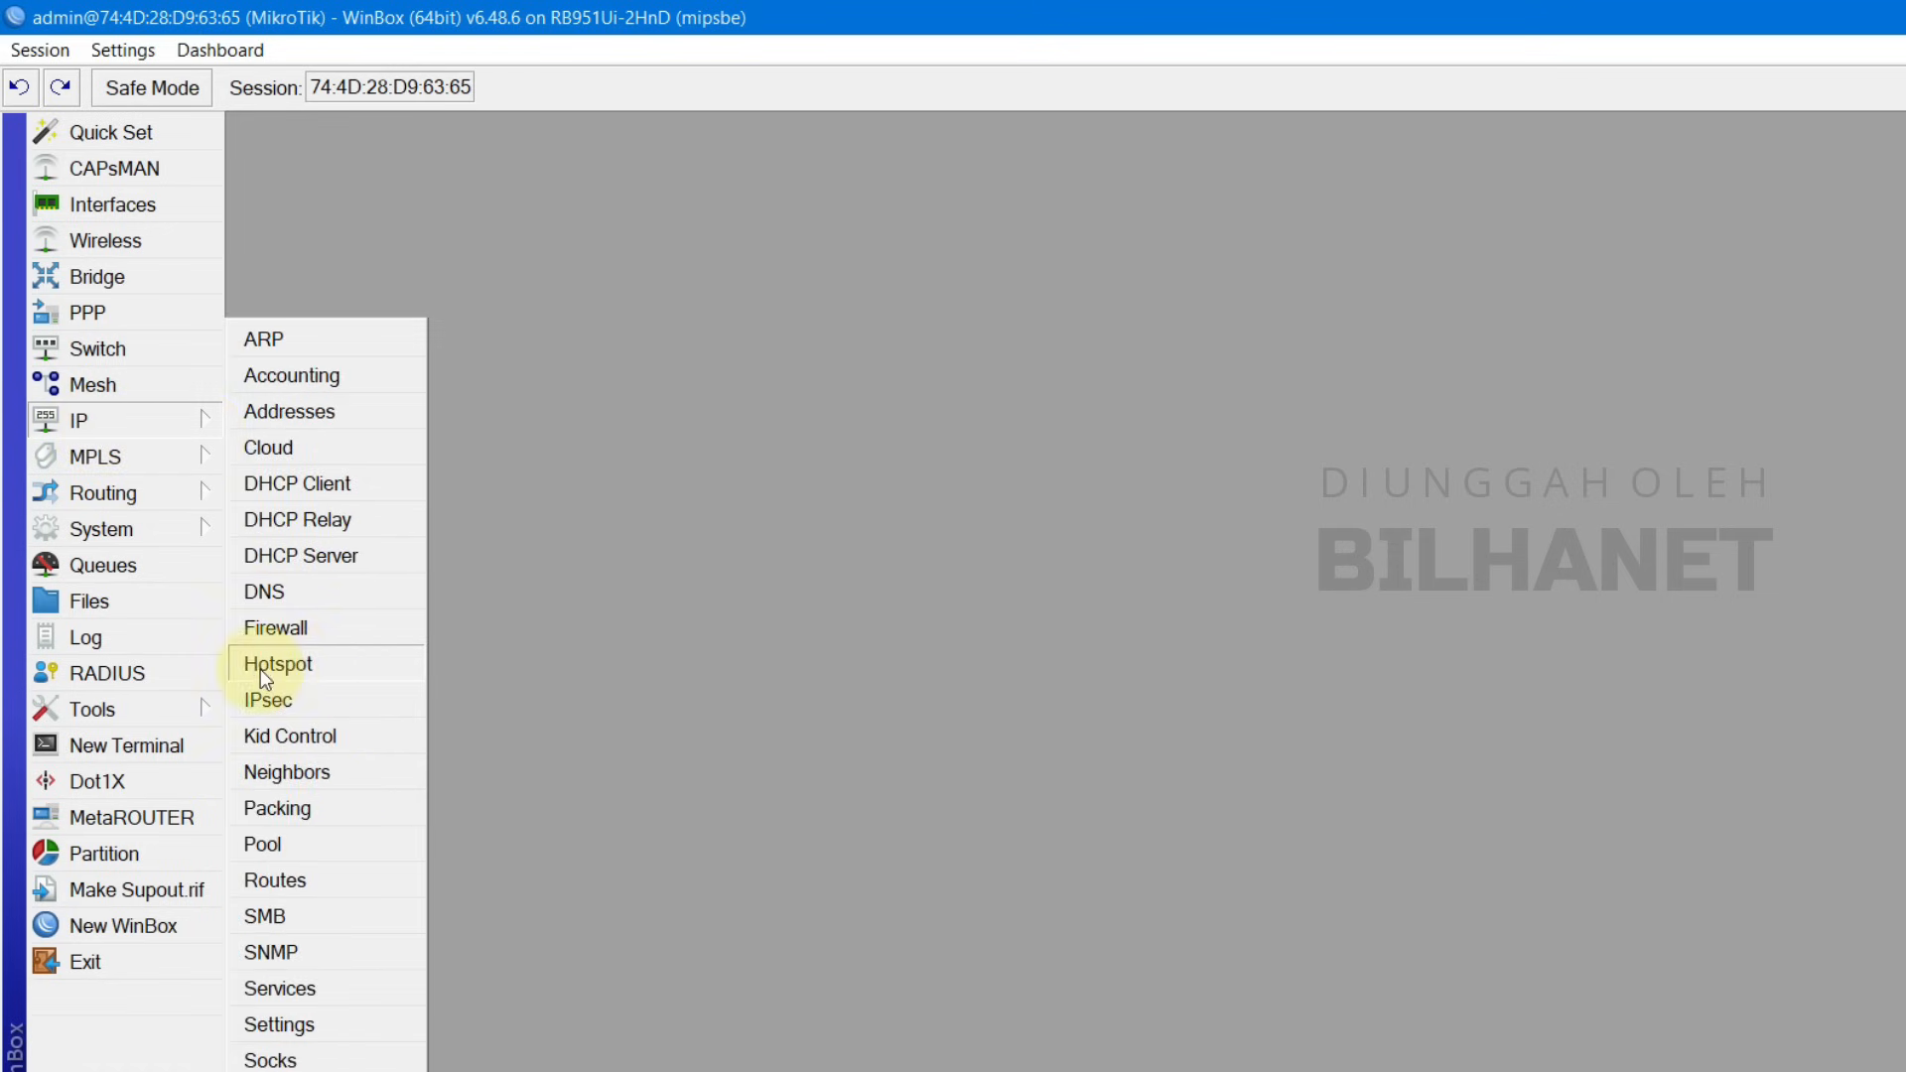
left_click(298, 677)
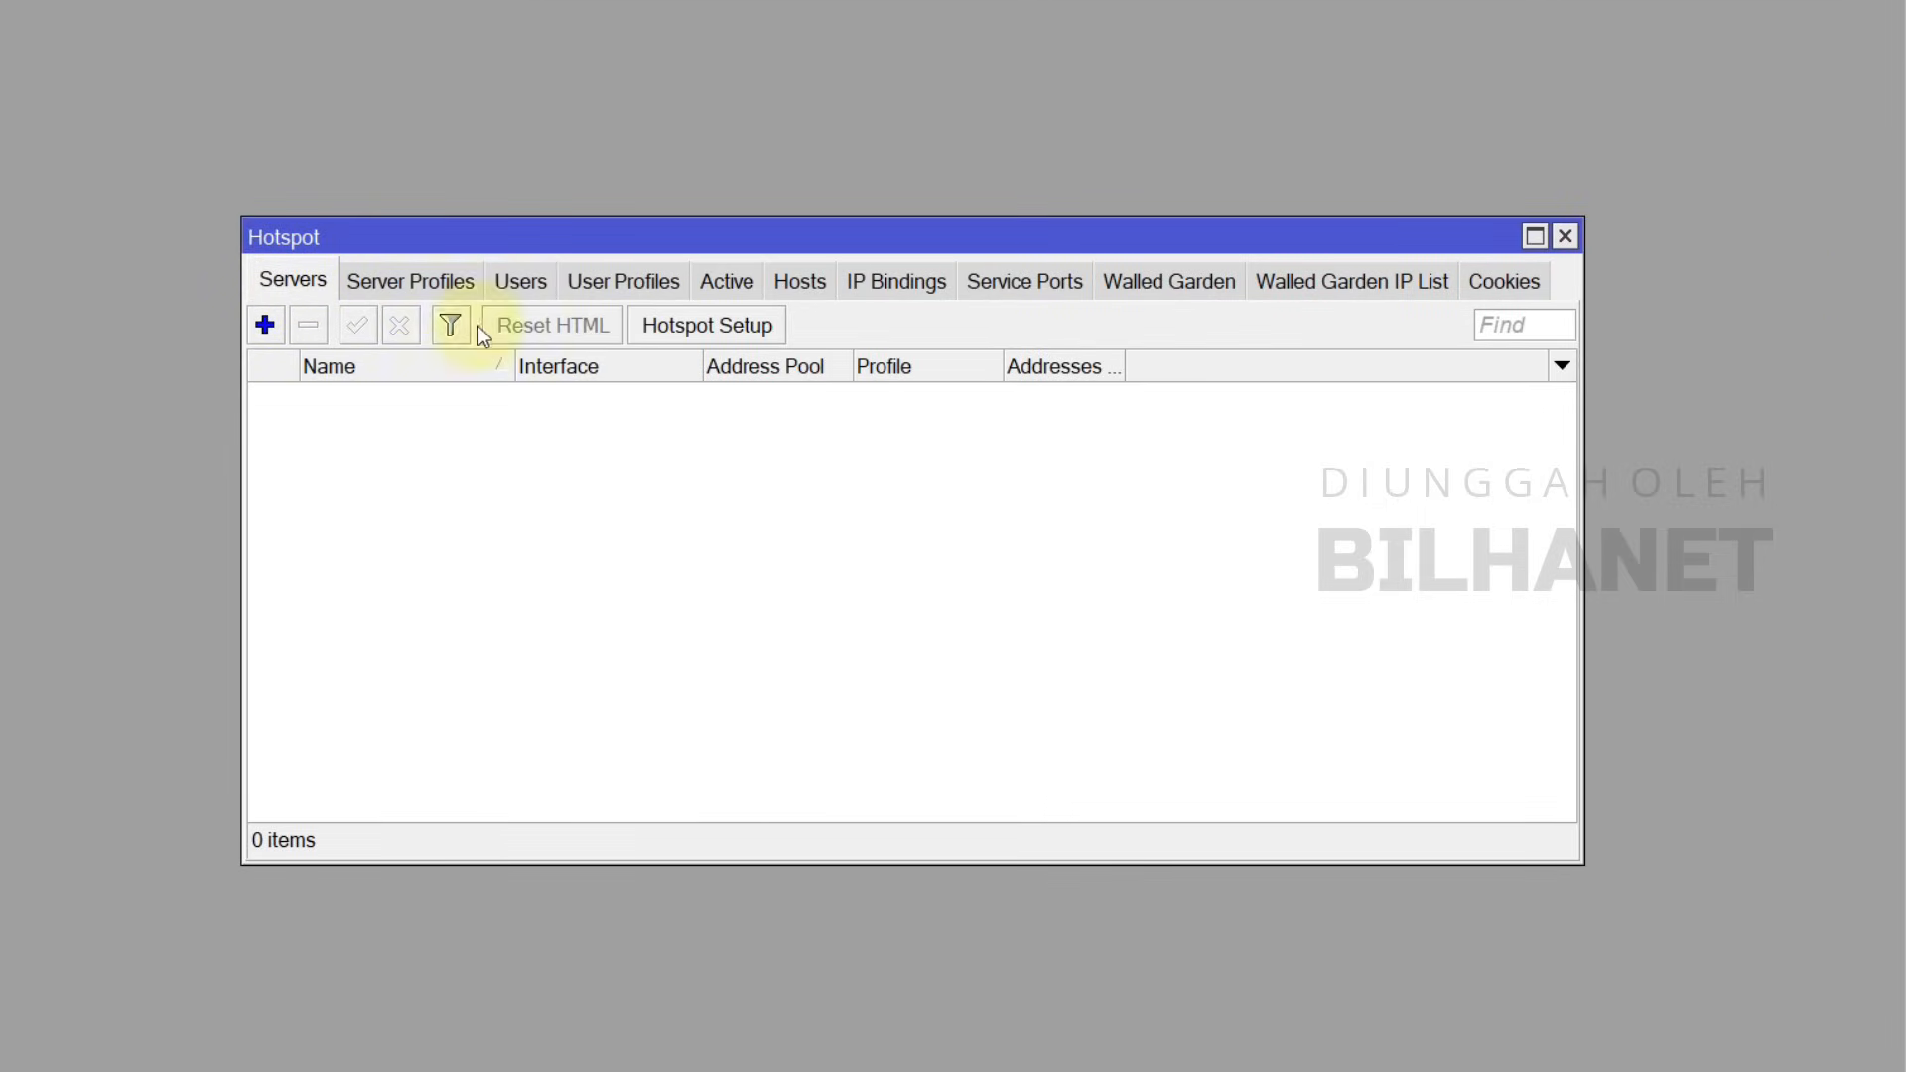
left_click(714, 326)
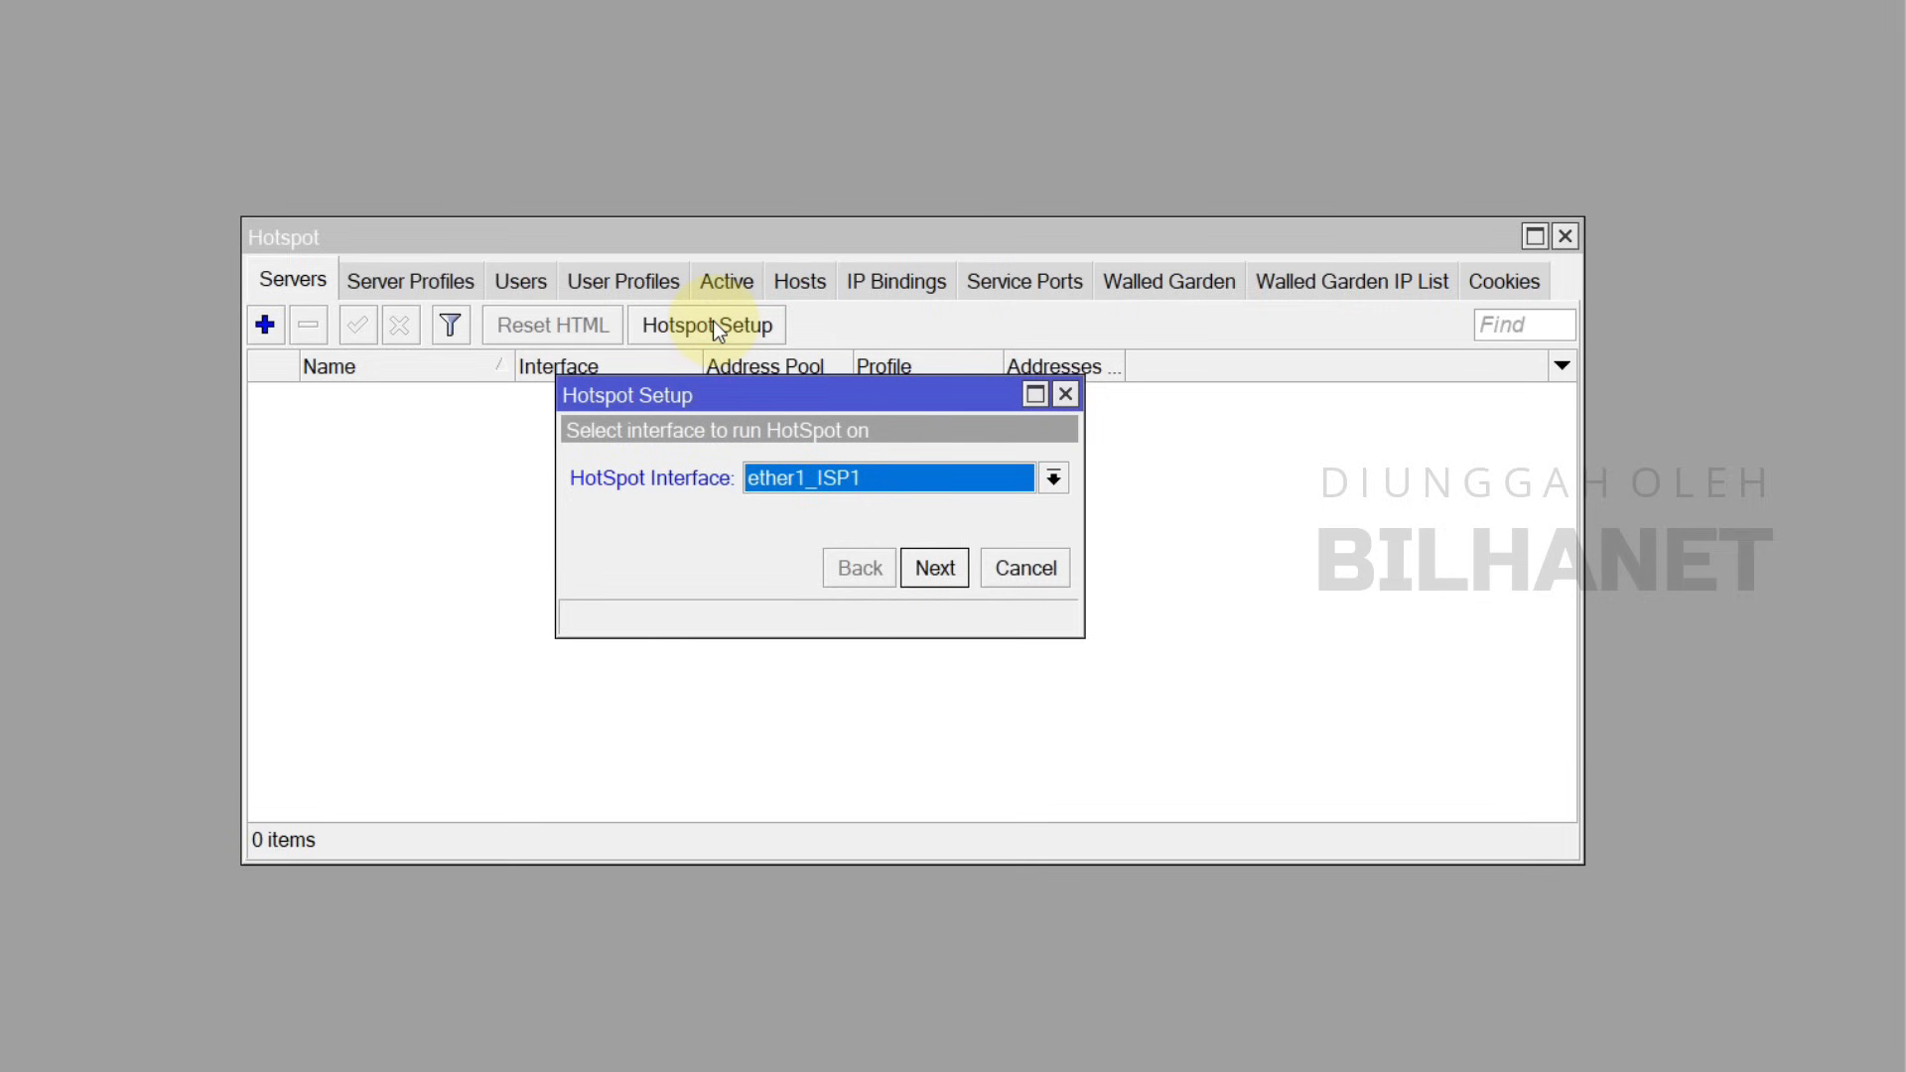
Step: Choose bridge_CLIENT as the hotspot interface and accept 10.20.30.1/24 as its address
left_click(822, 479)
left_click(834, 511)
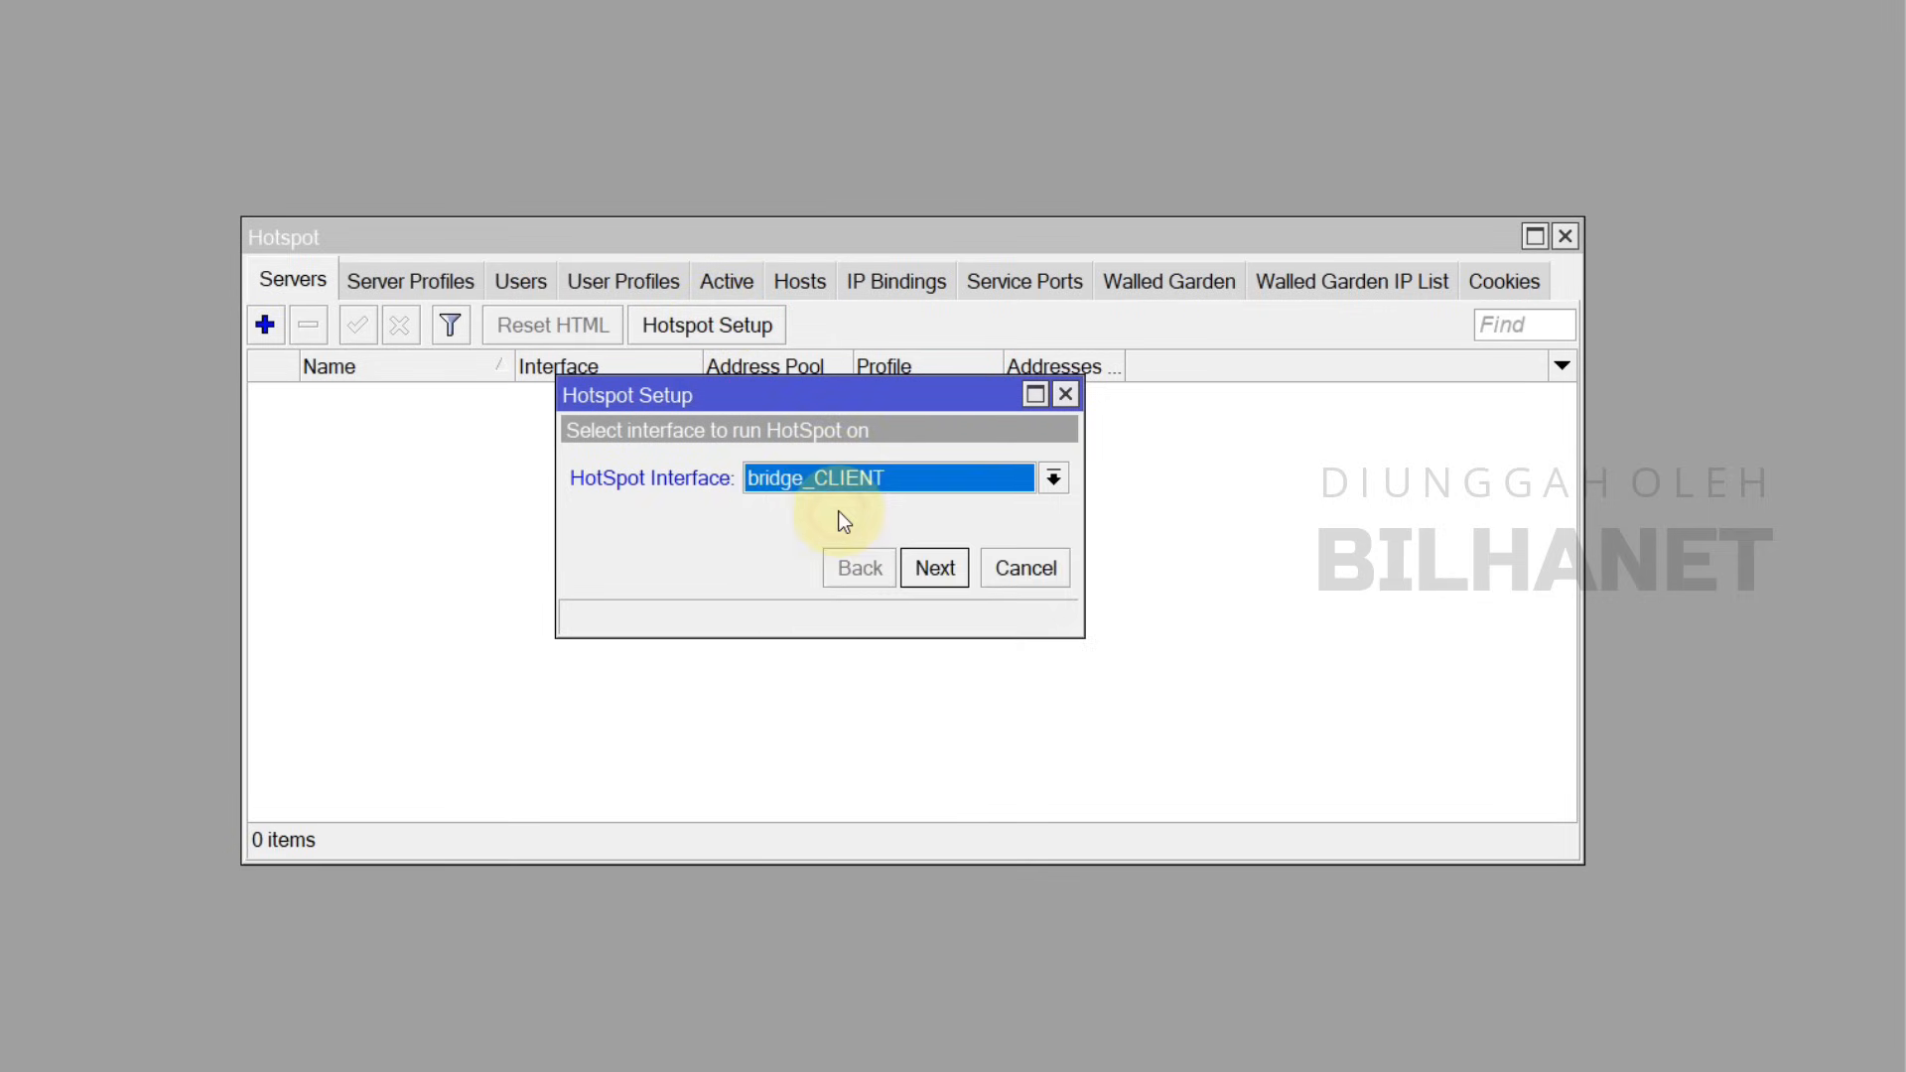
left_click(832, 485)
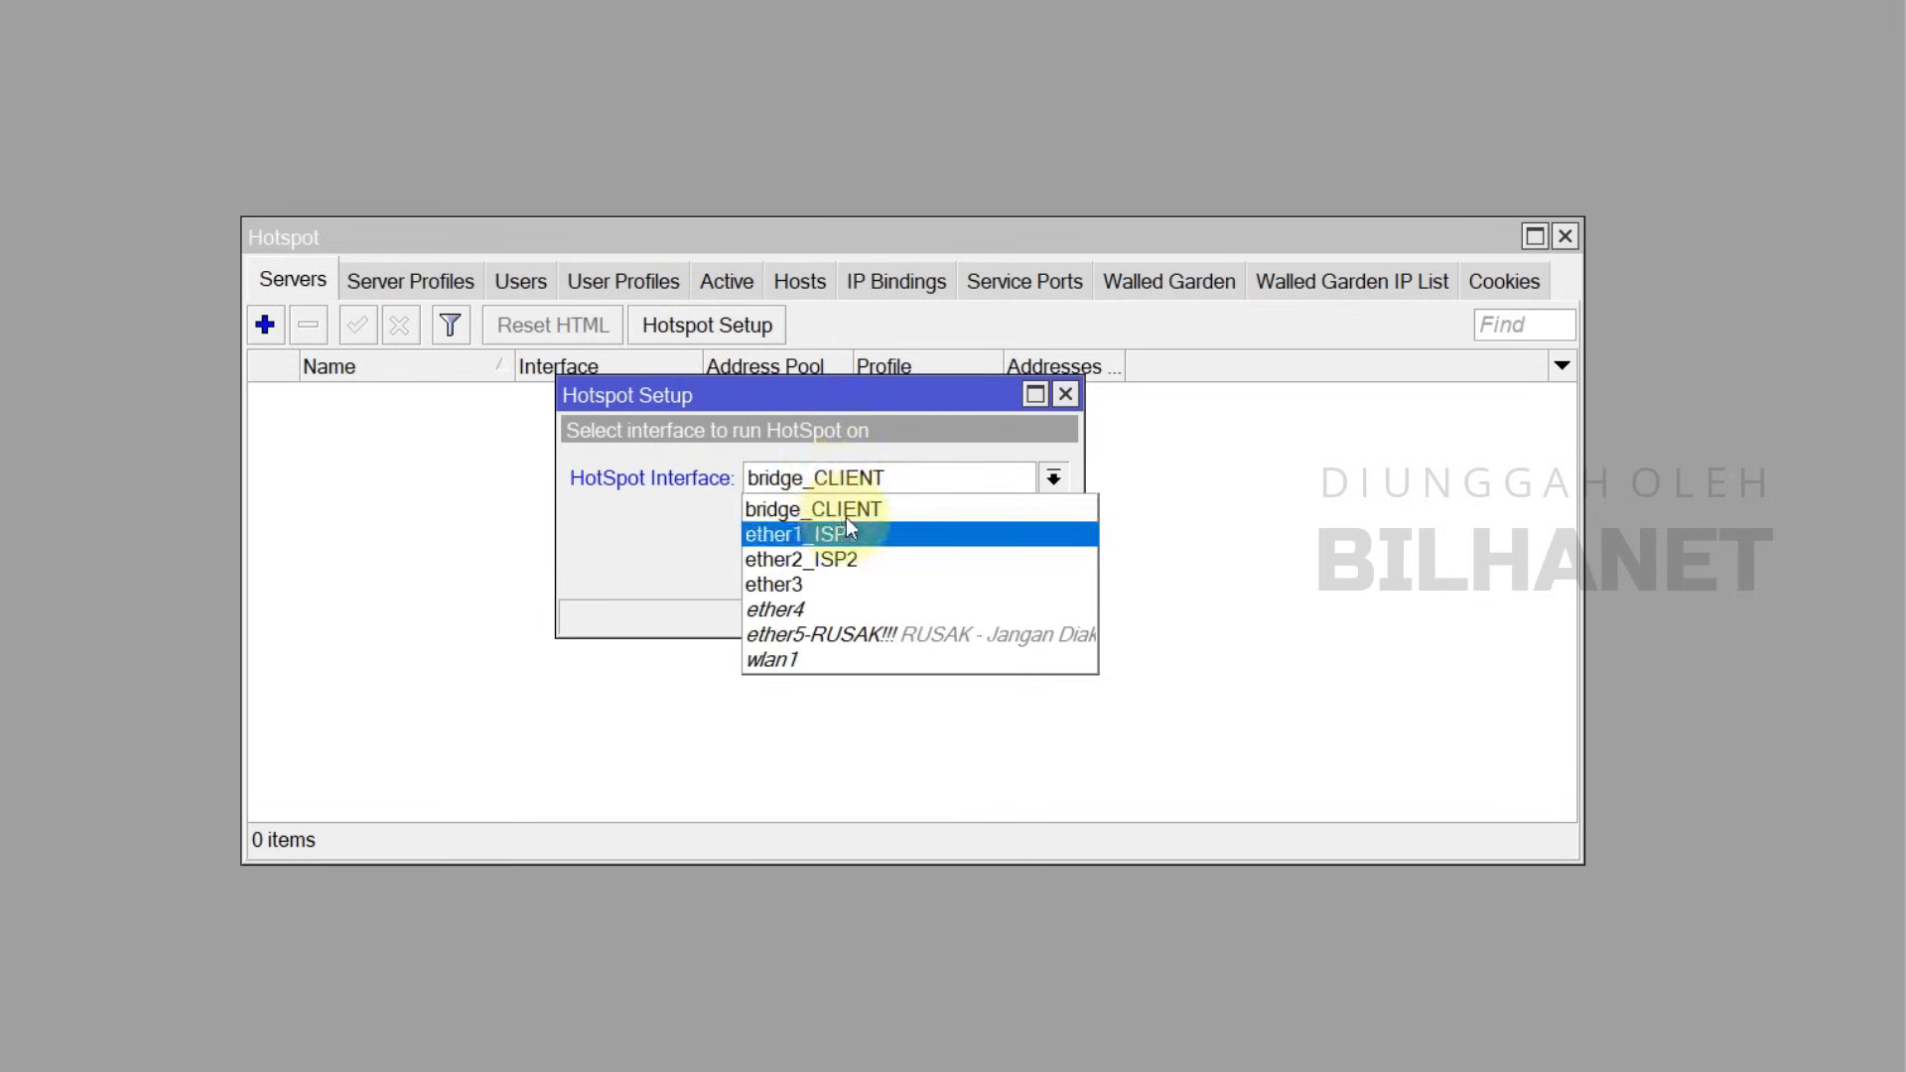
left_click(826, 519)
left_click(935, 570)
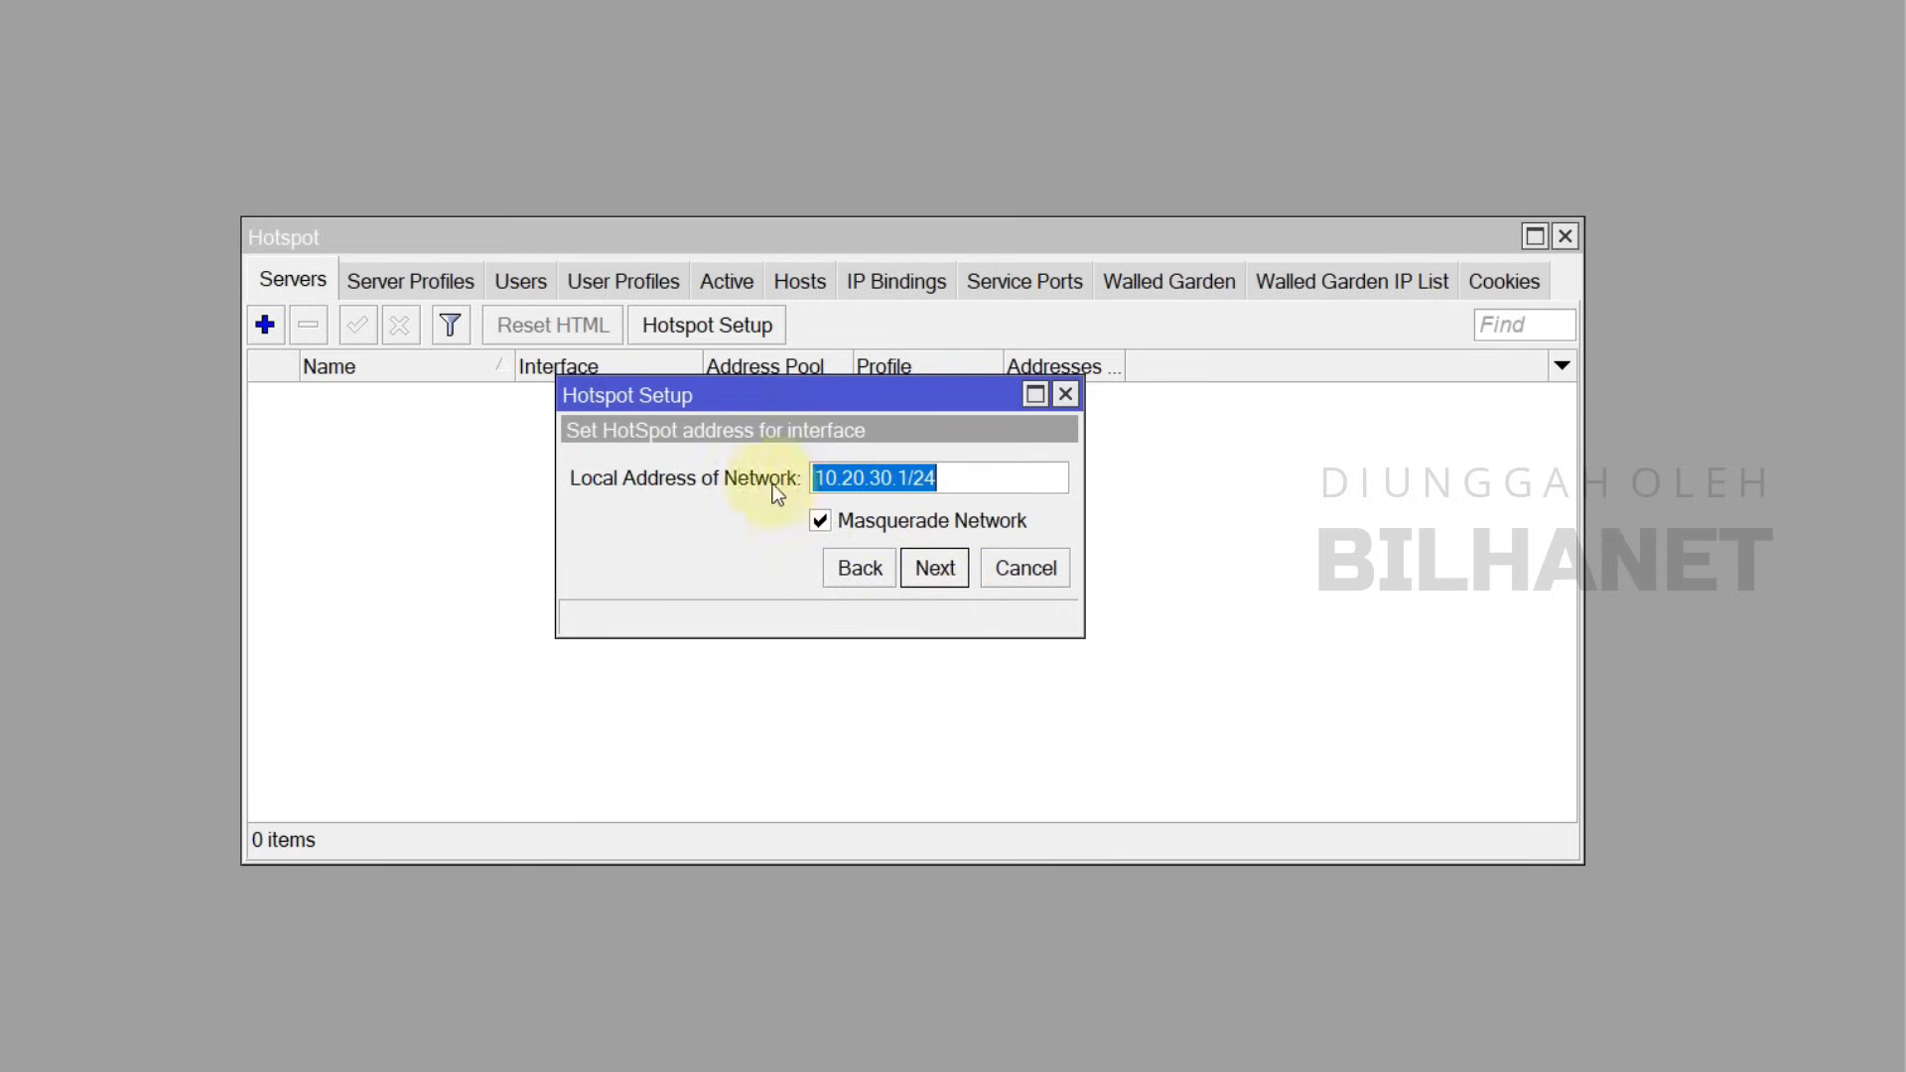
left_click(941, 572)
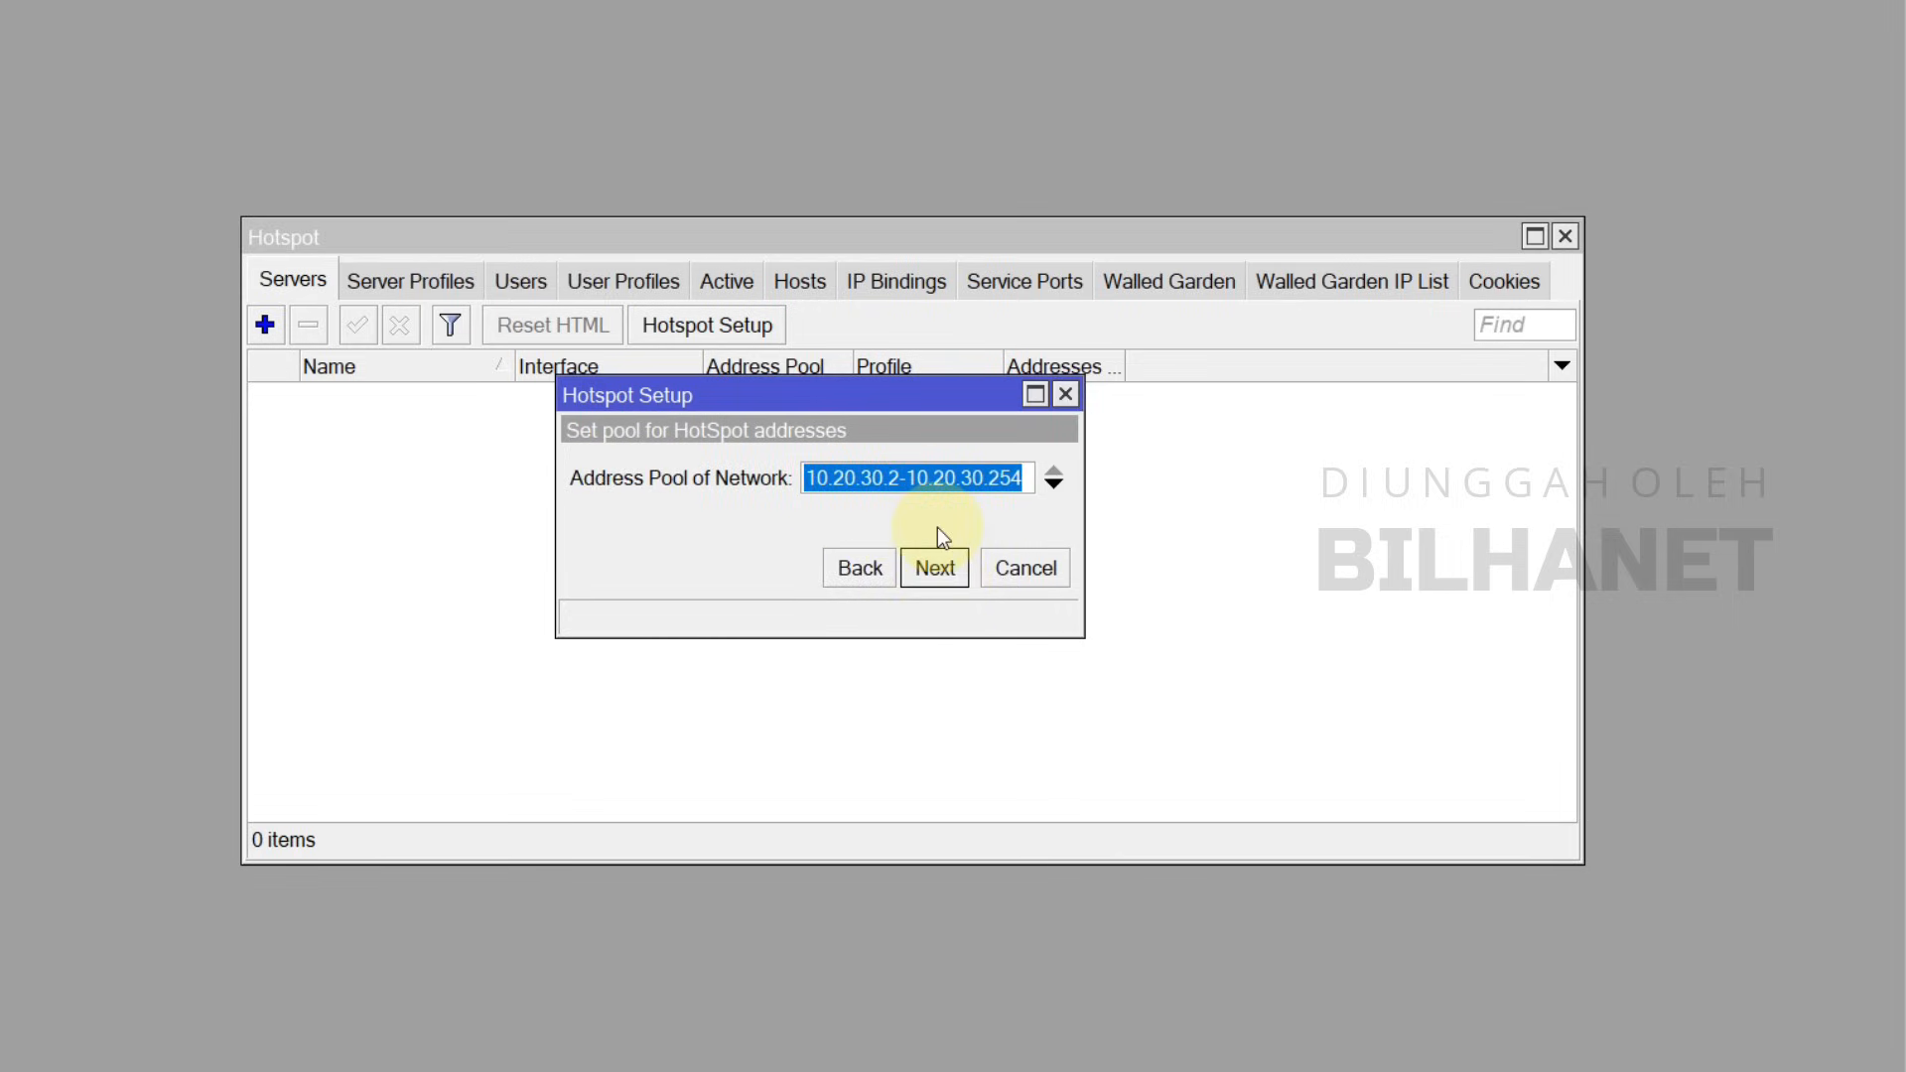
Step: Change the client address pool to 10.20.30.20-10.20.30.254 and accept it
left_click(899, 478)
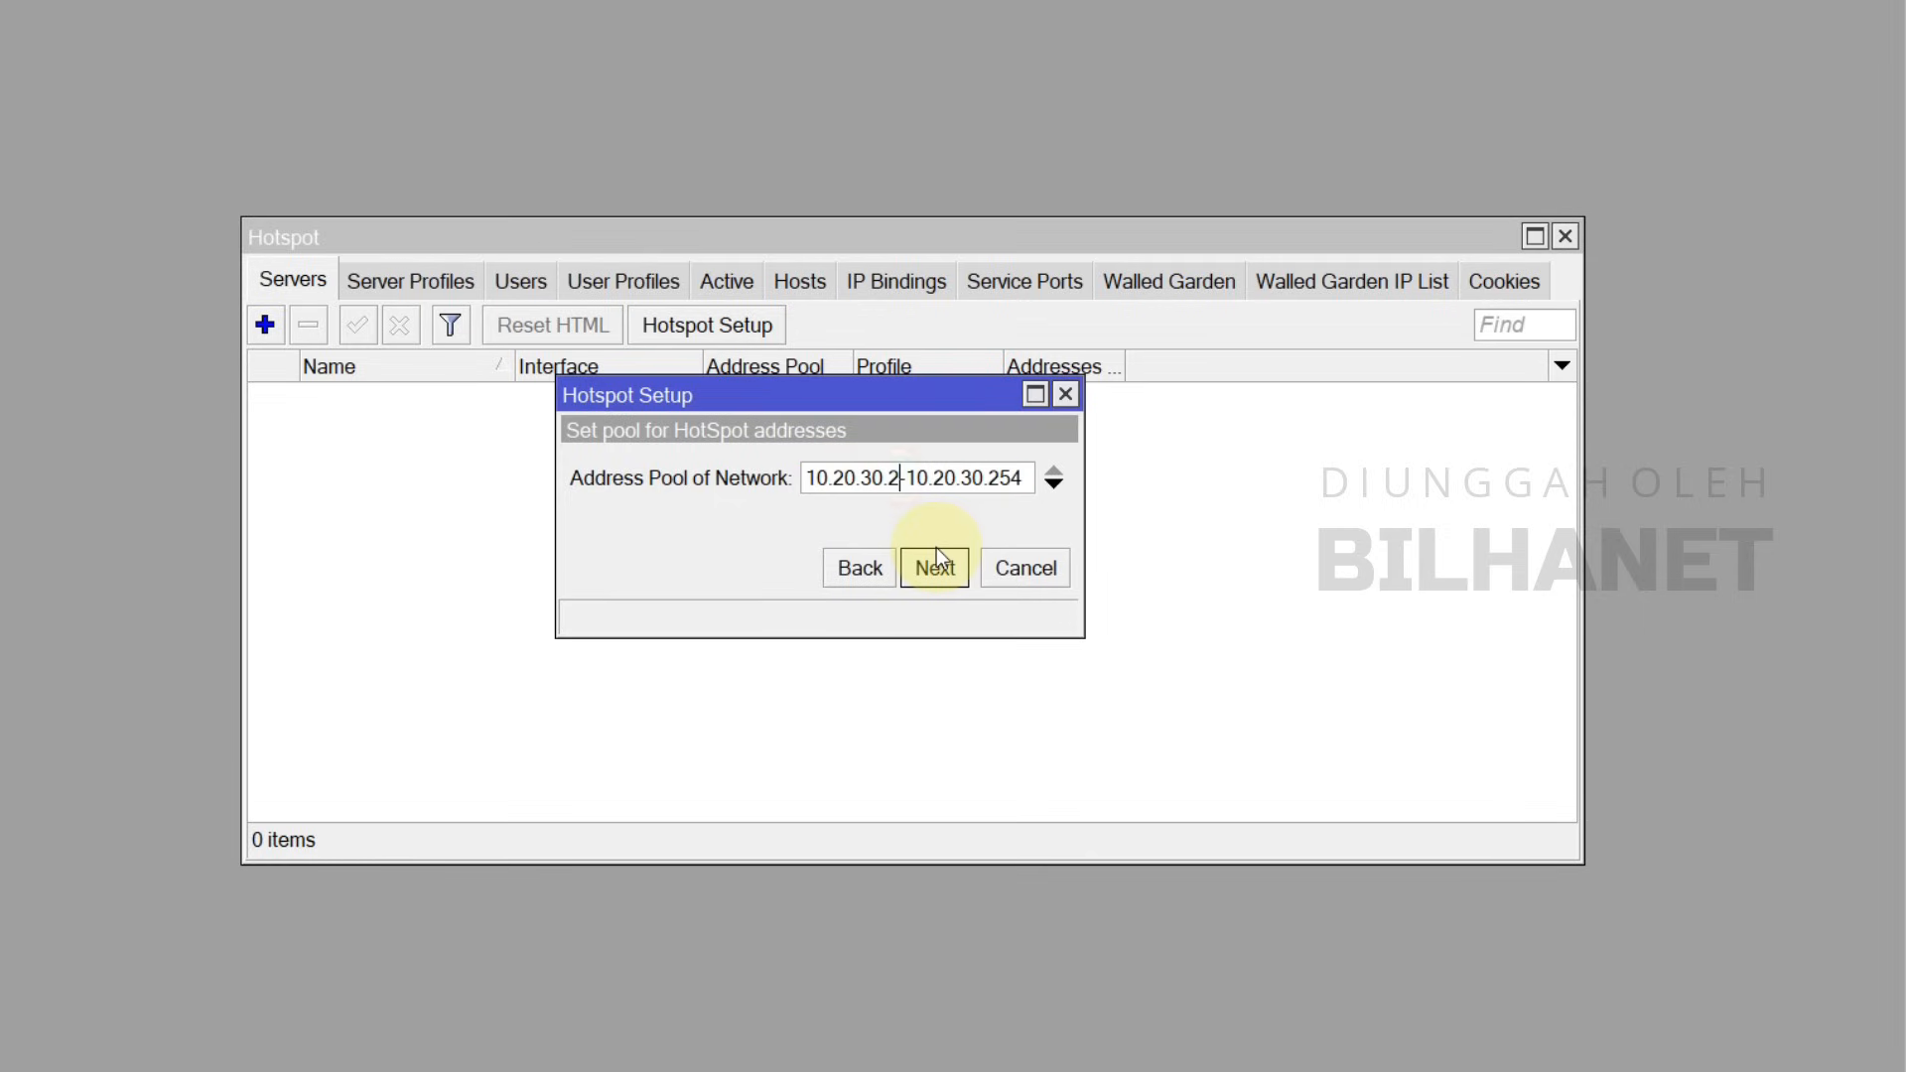
type("0")
left_click_drag(886, 474, 904, 470)
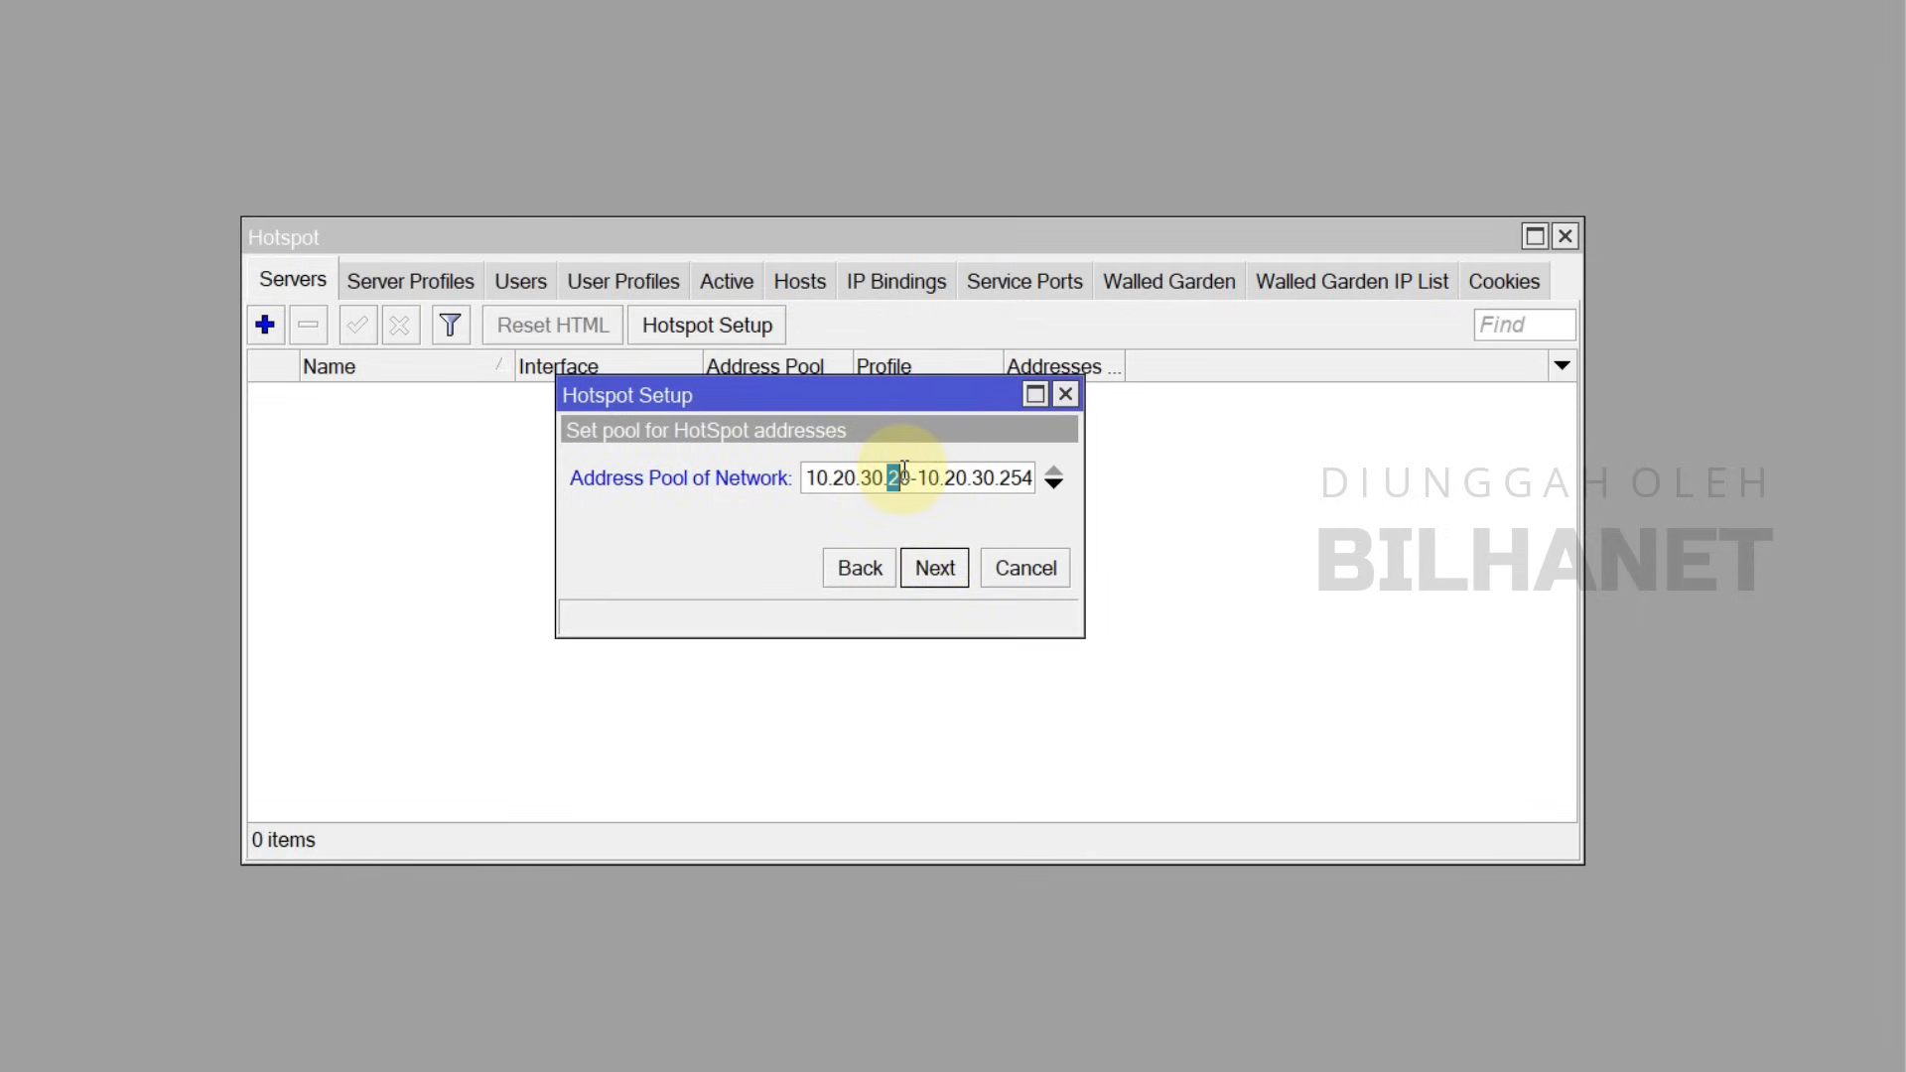
double_click(893, 471)
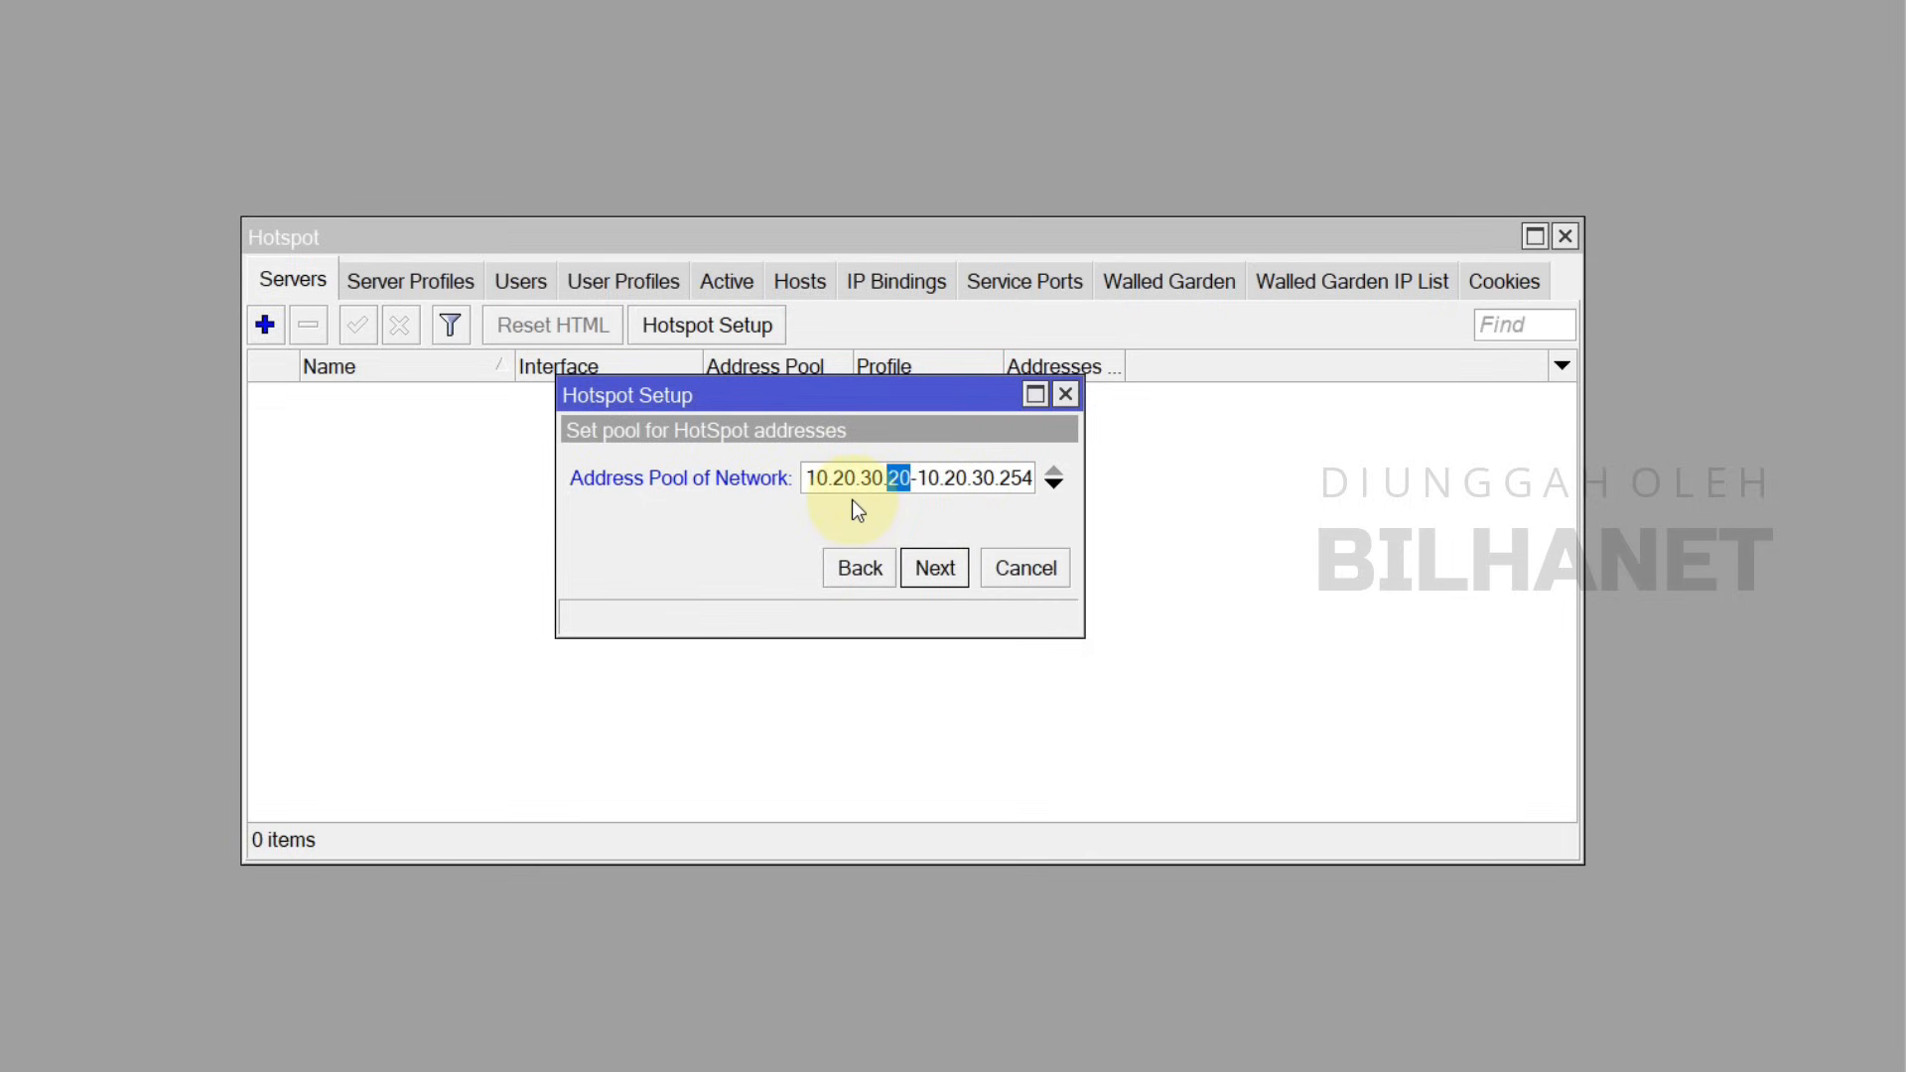
left_click(927, 478)
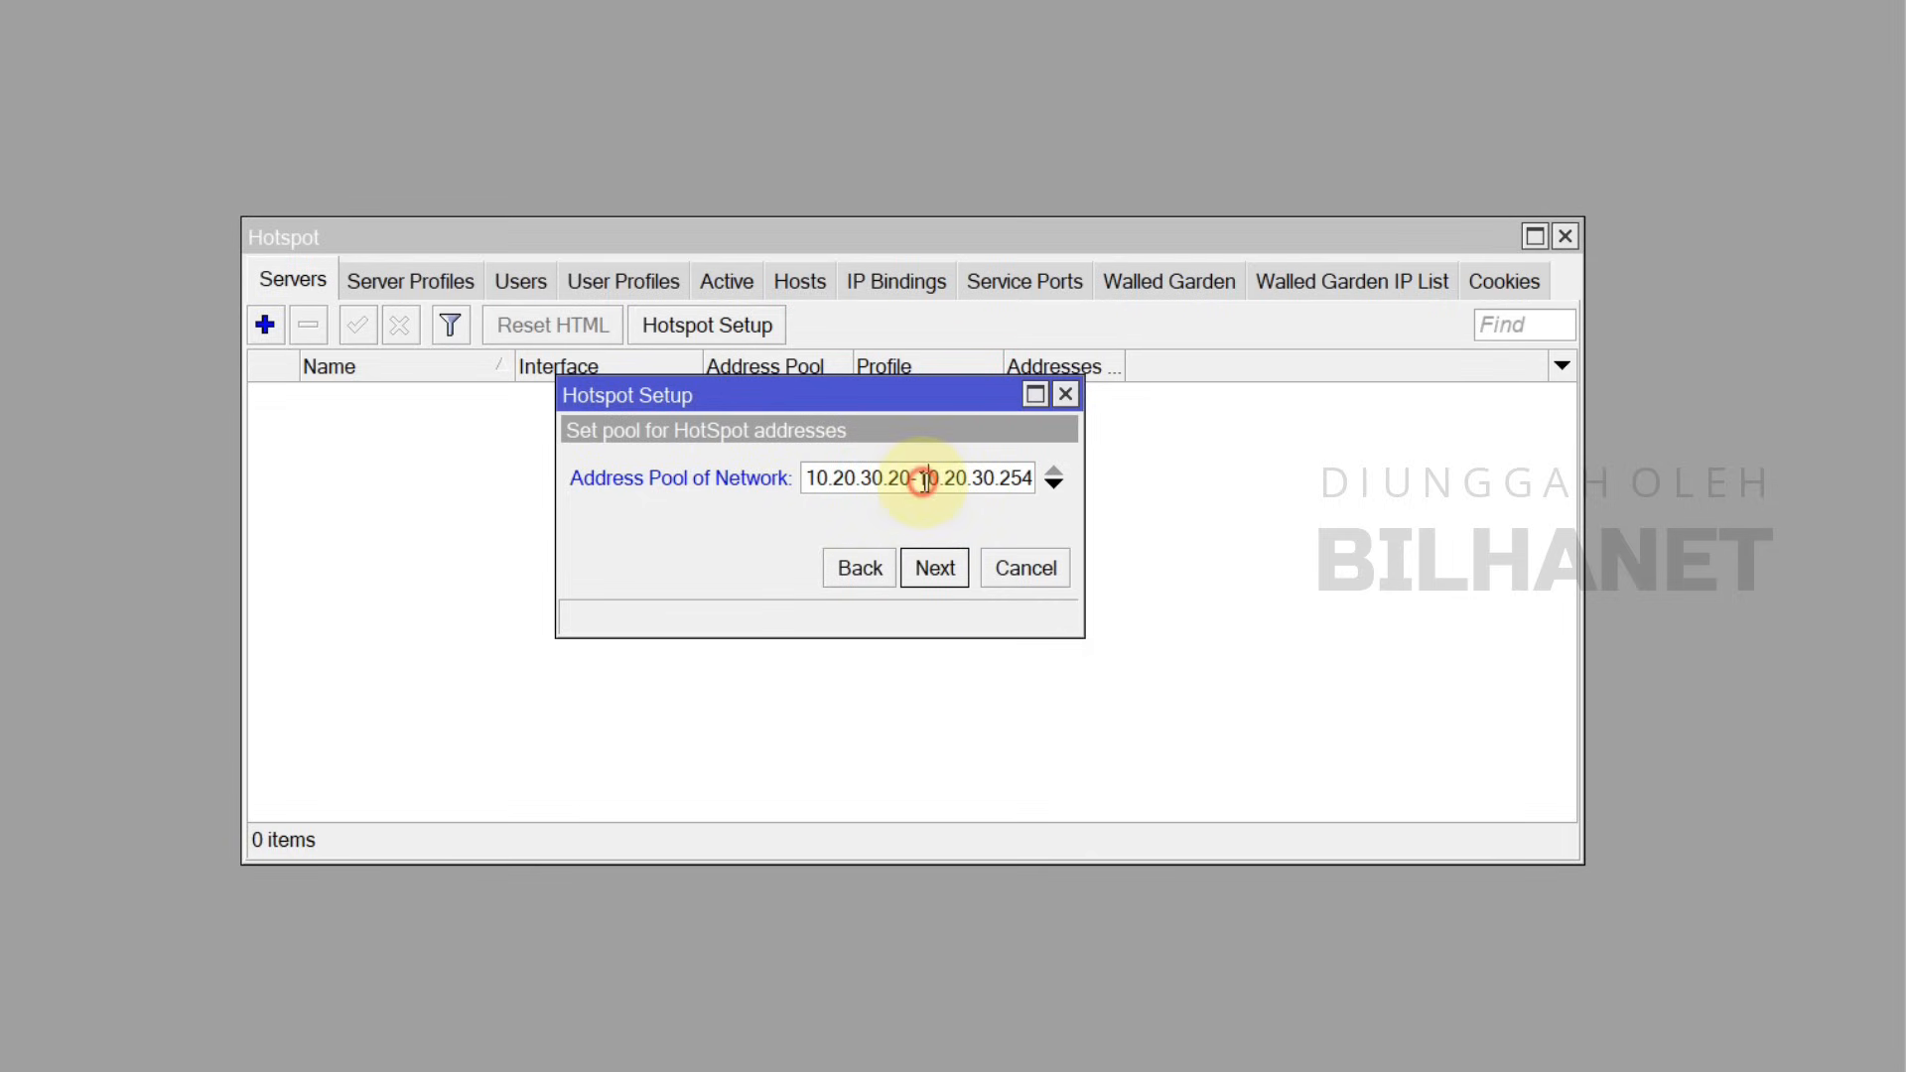
left_click(927, 480)
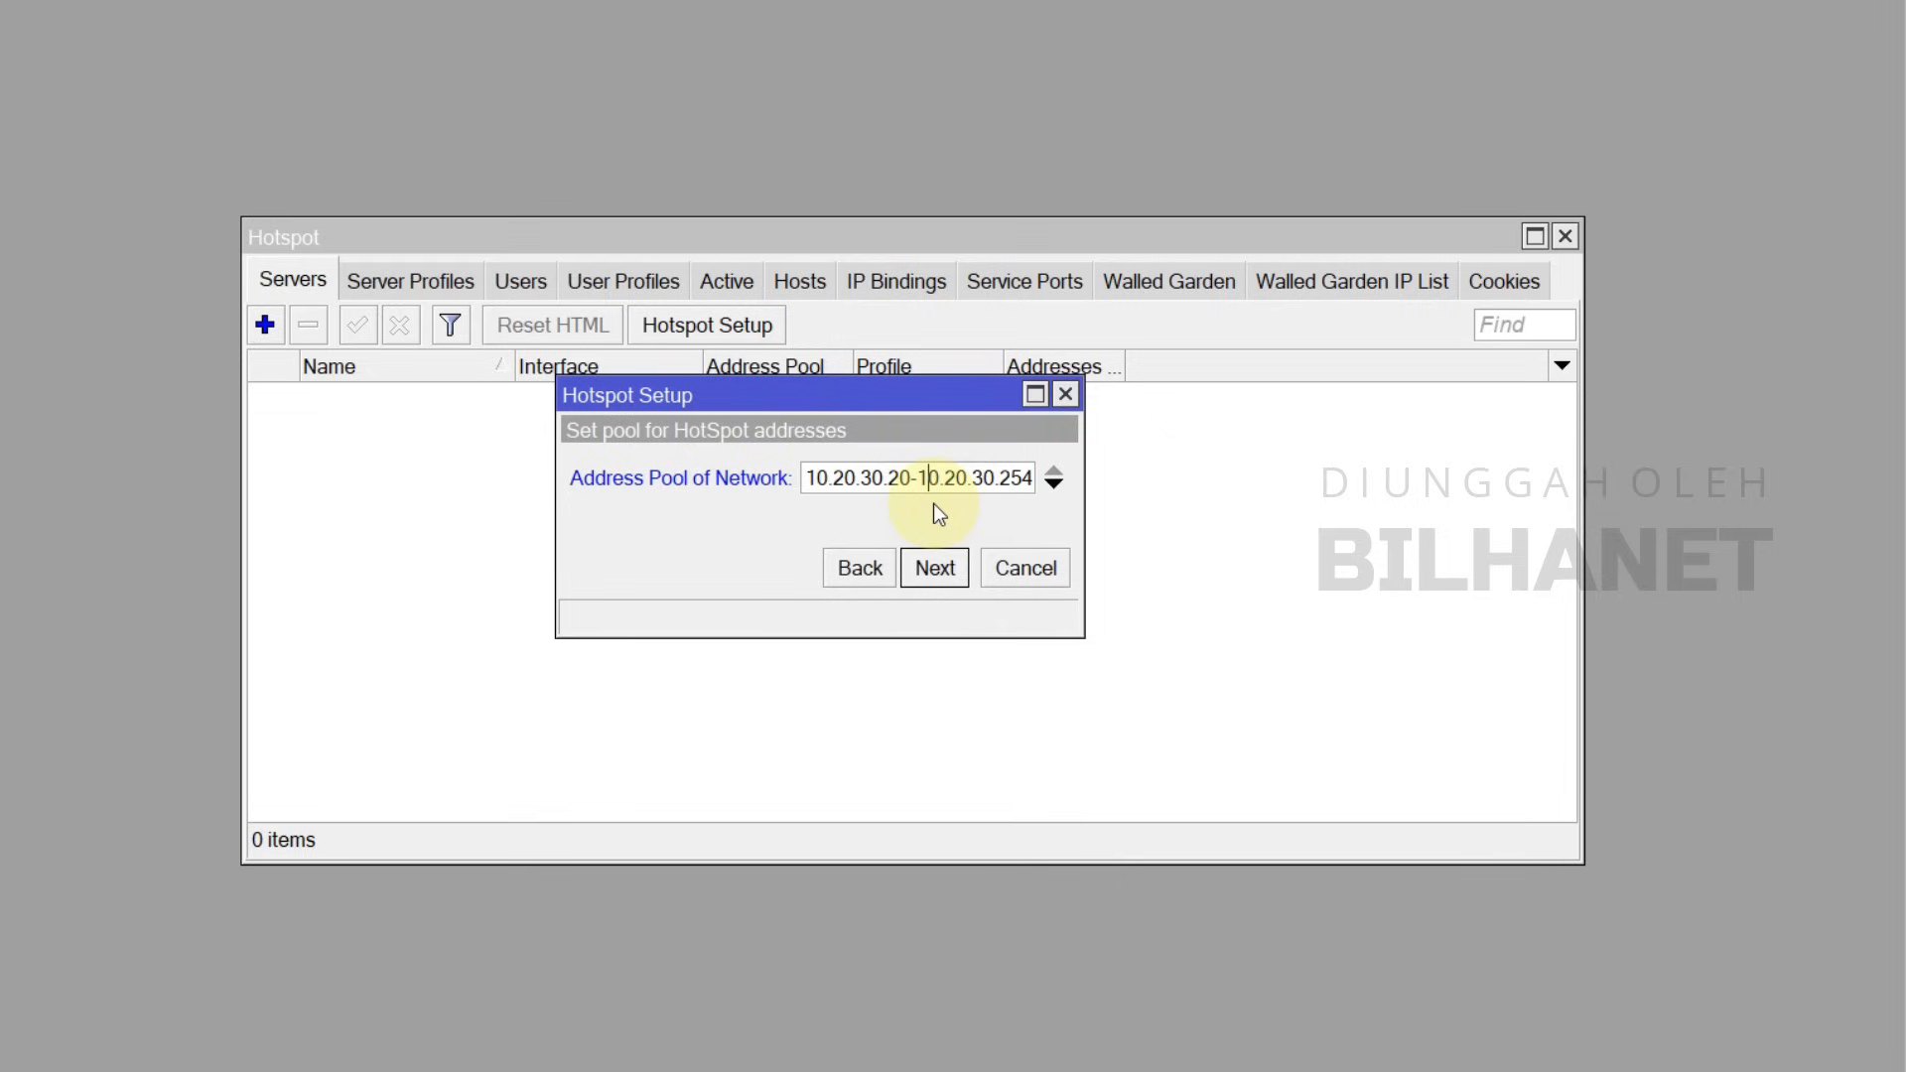
left_click(935, 567)
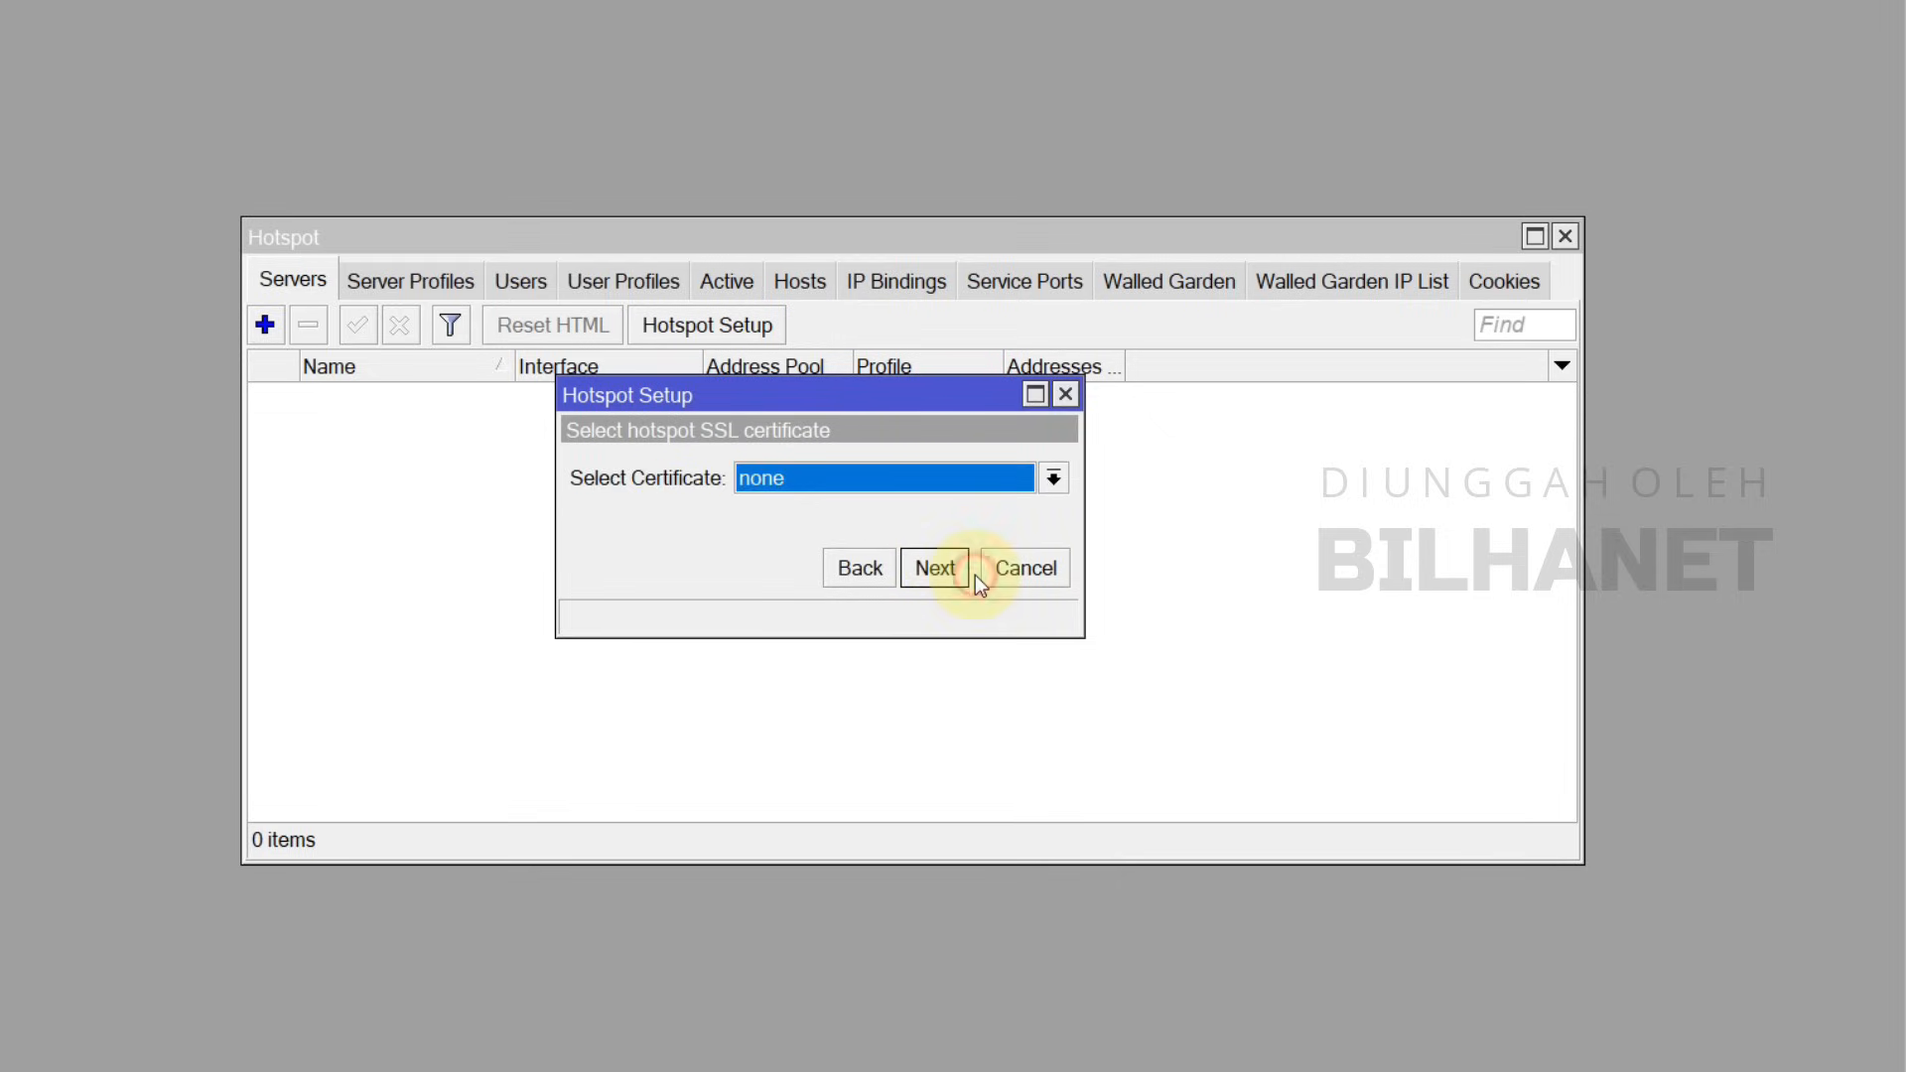
Step: Skip SSL certificate and SMTP, keep DNS 8.8.8.8 and 8.8.4.4, and set DNS name hs.bilhanet.com
left_click(938, 566)
left_click(943, 573)
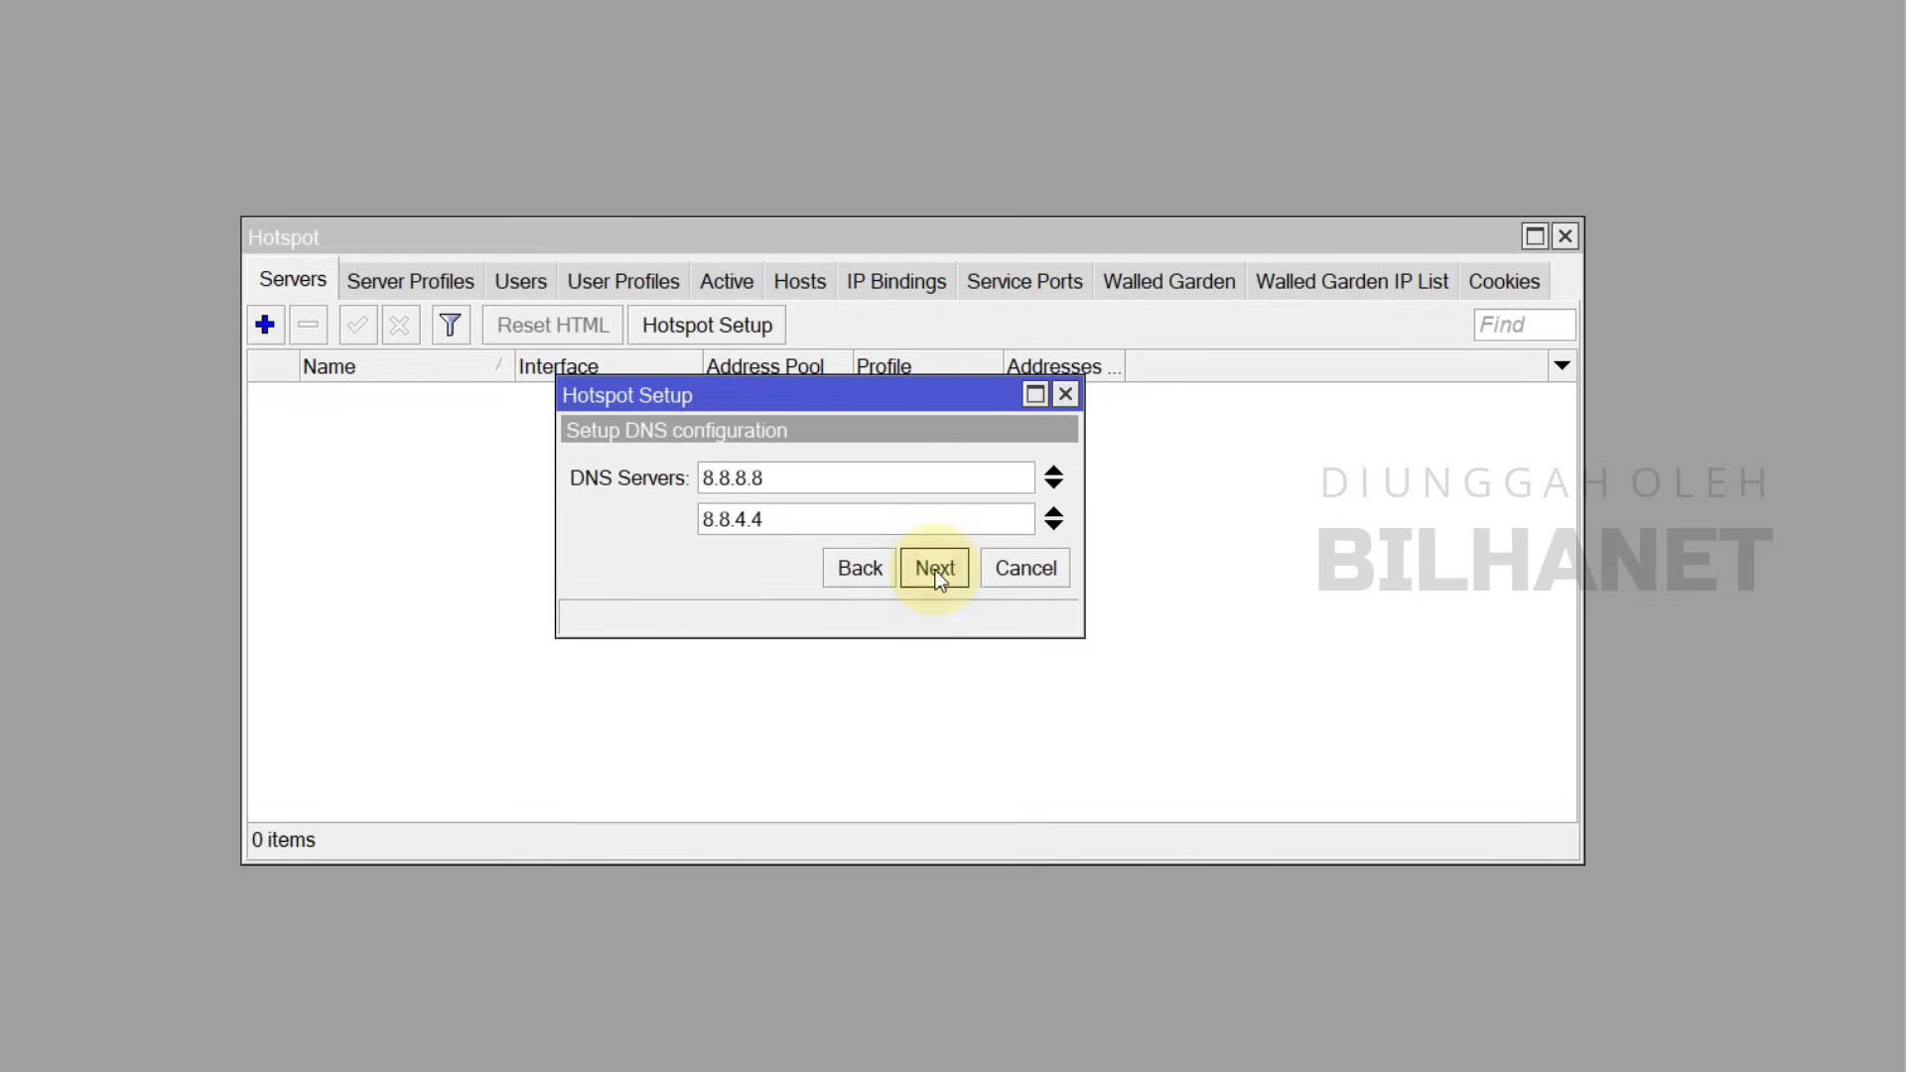
left_click(943, 572)
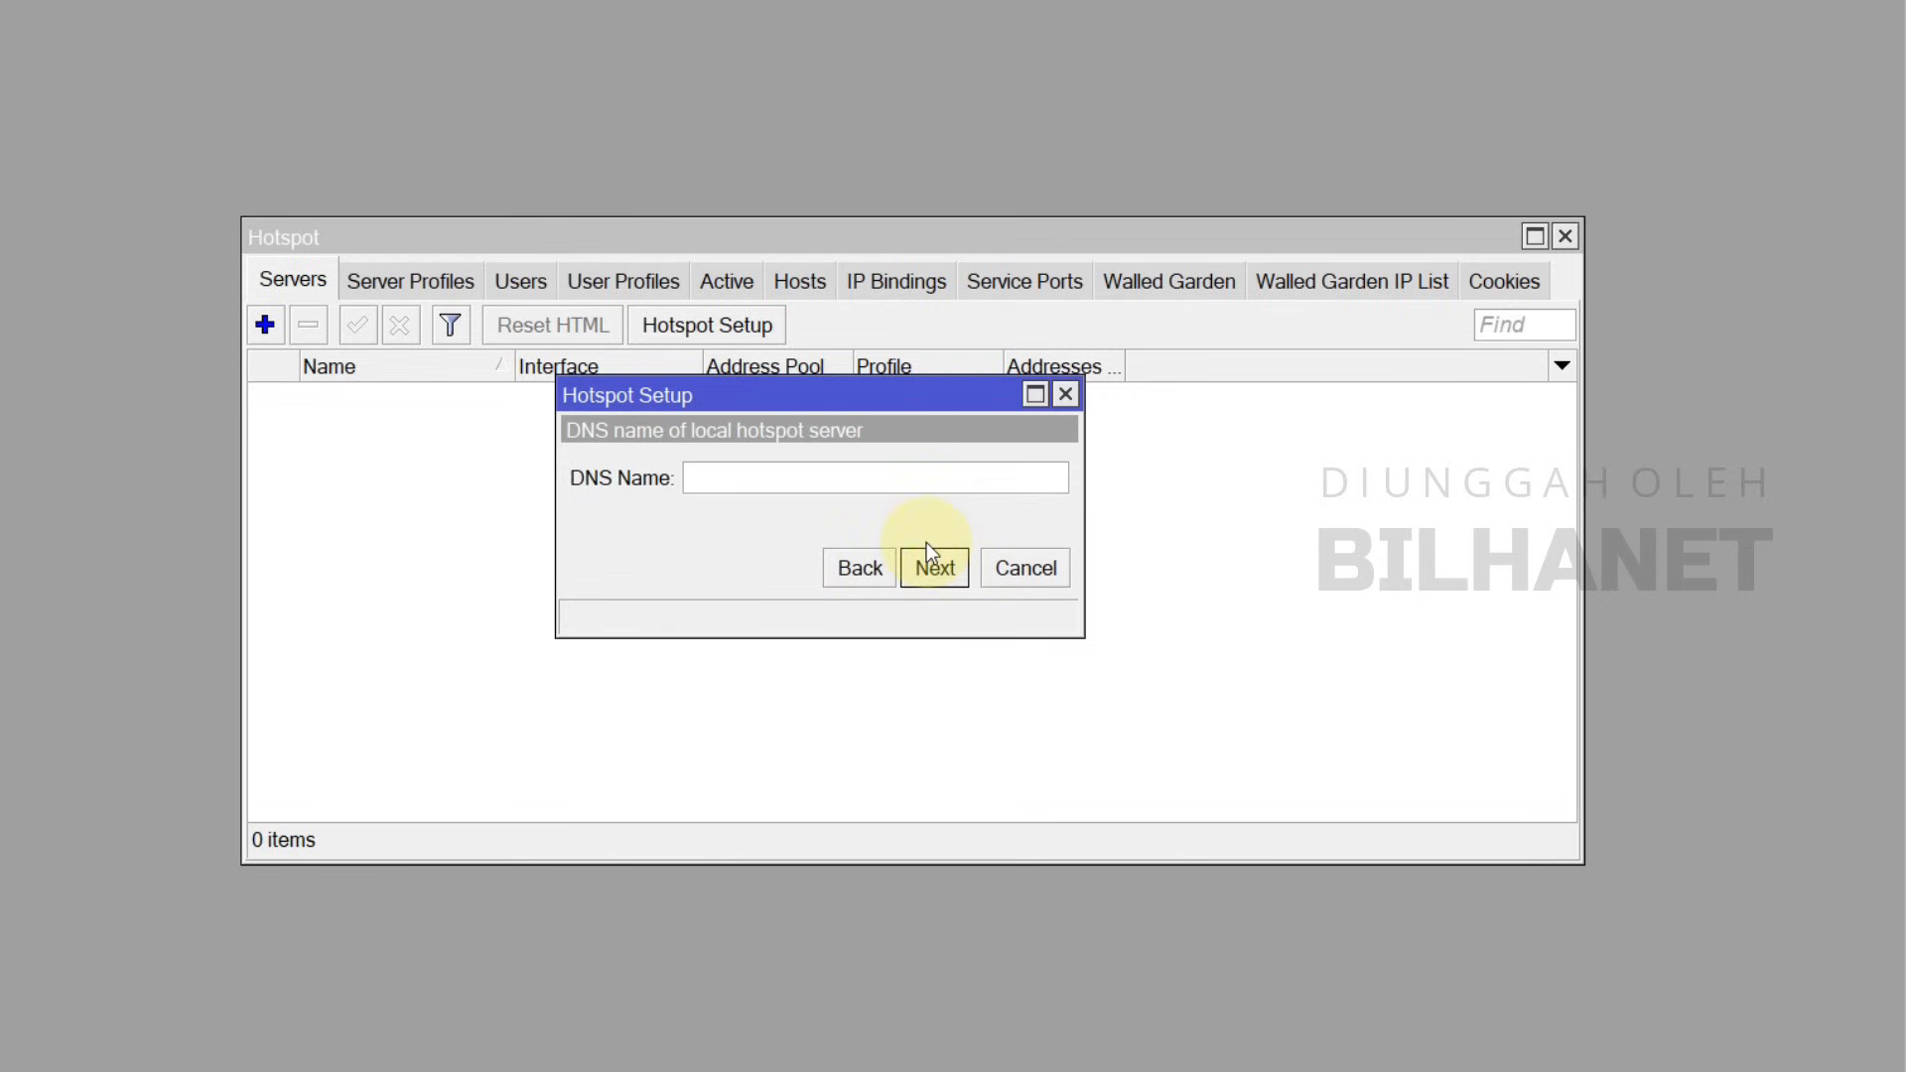
left_click(798, 484)
type("bilhanet.co")
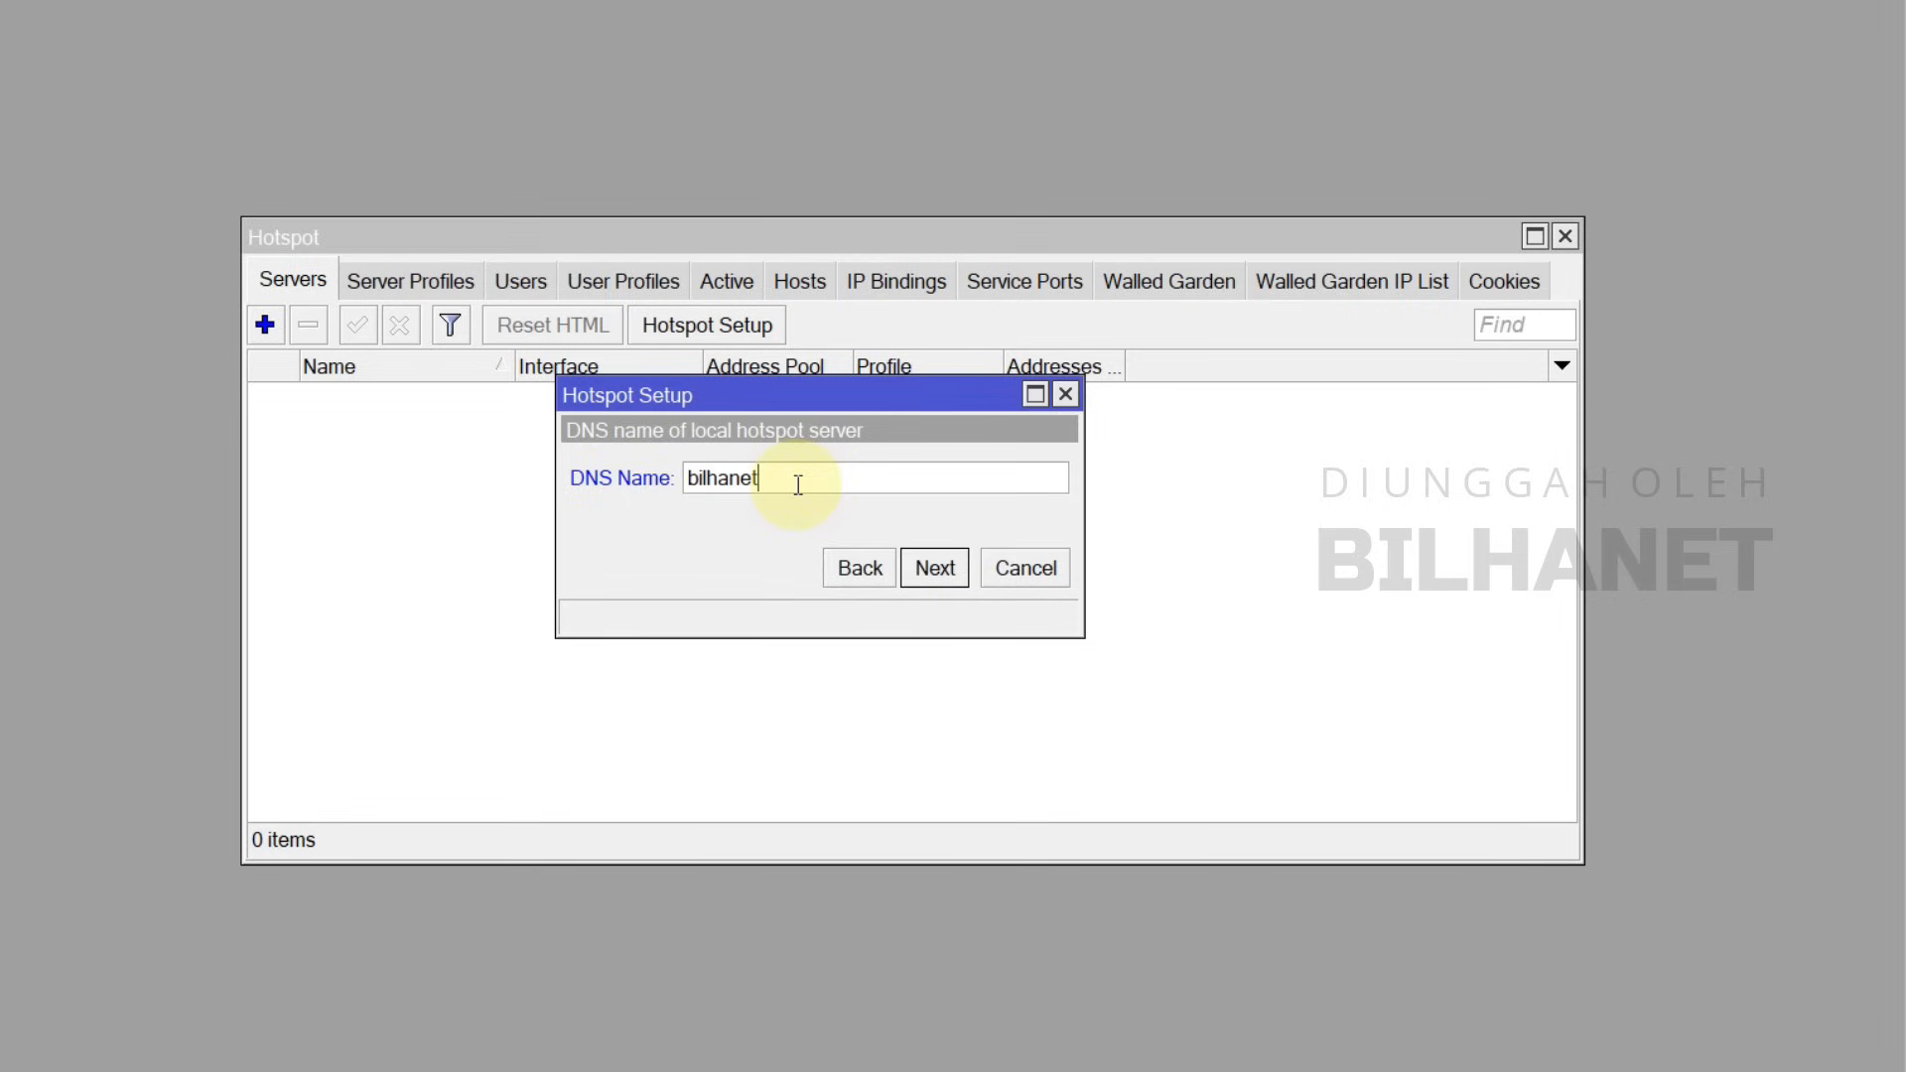
type("m")
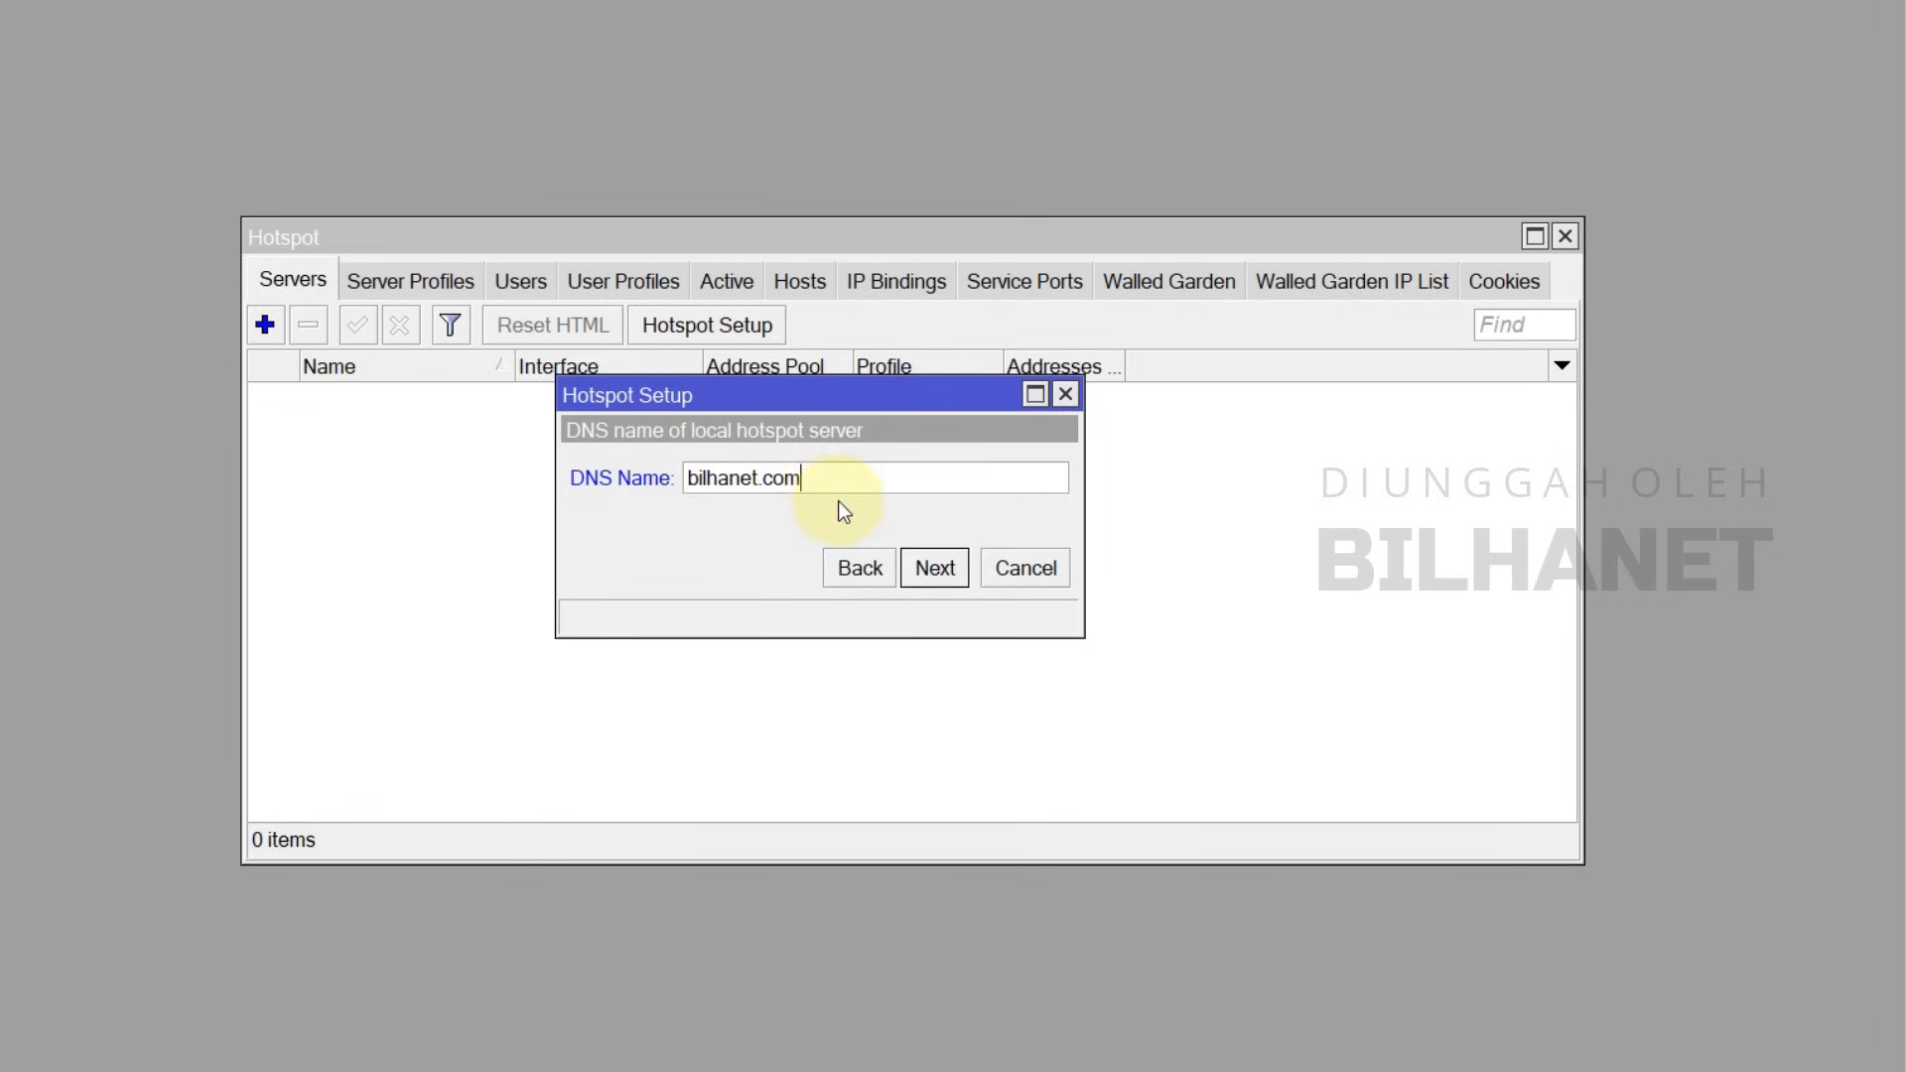
key("Home")
type("hs.")
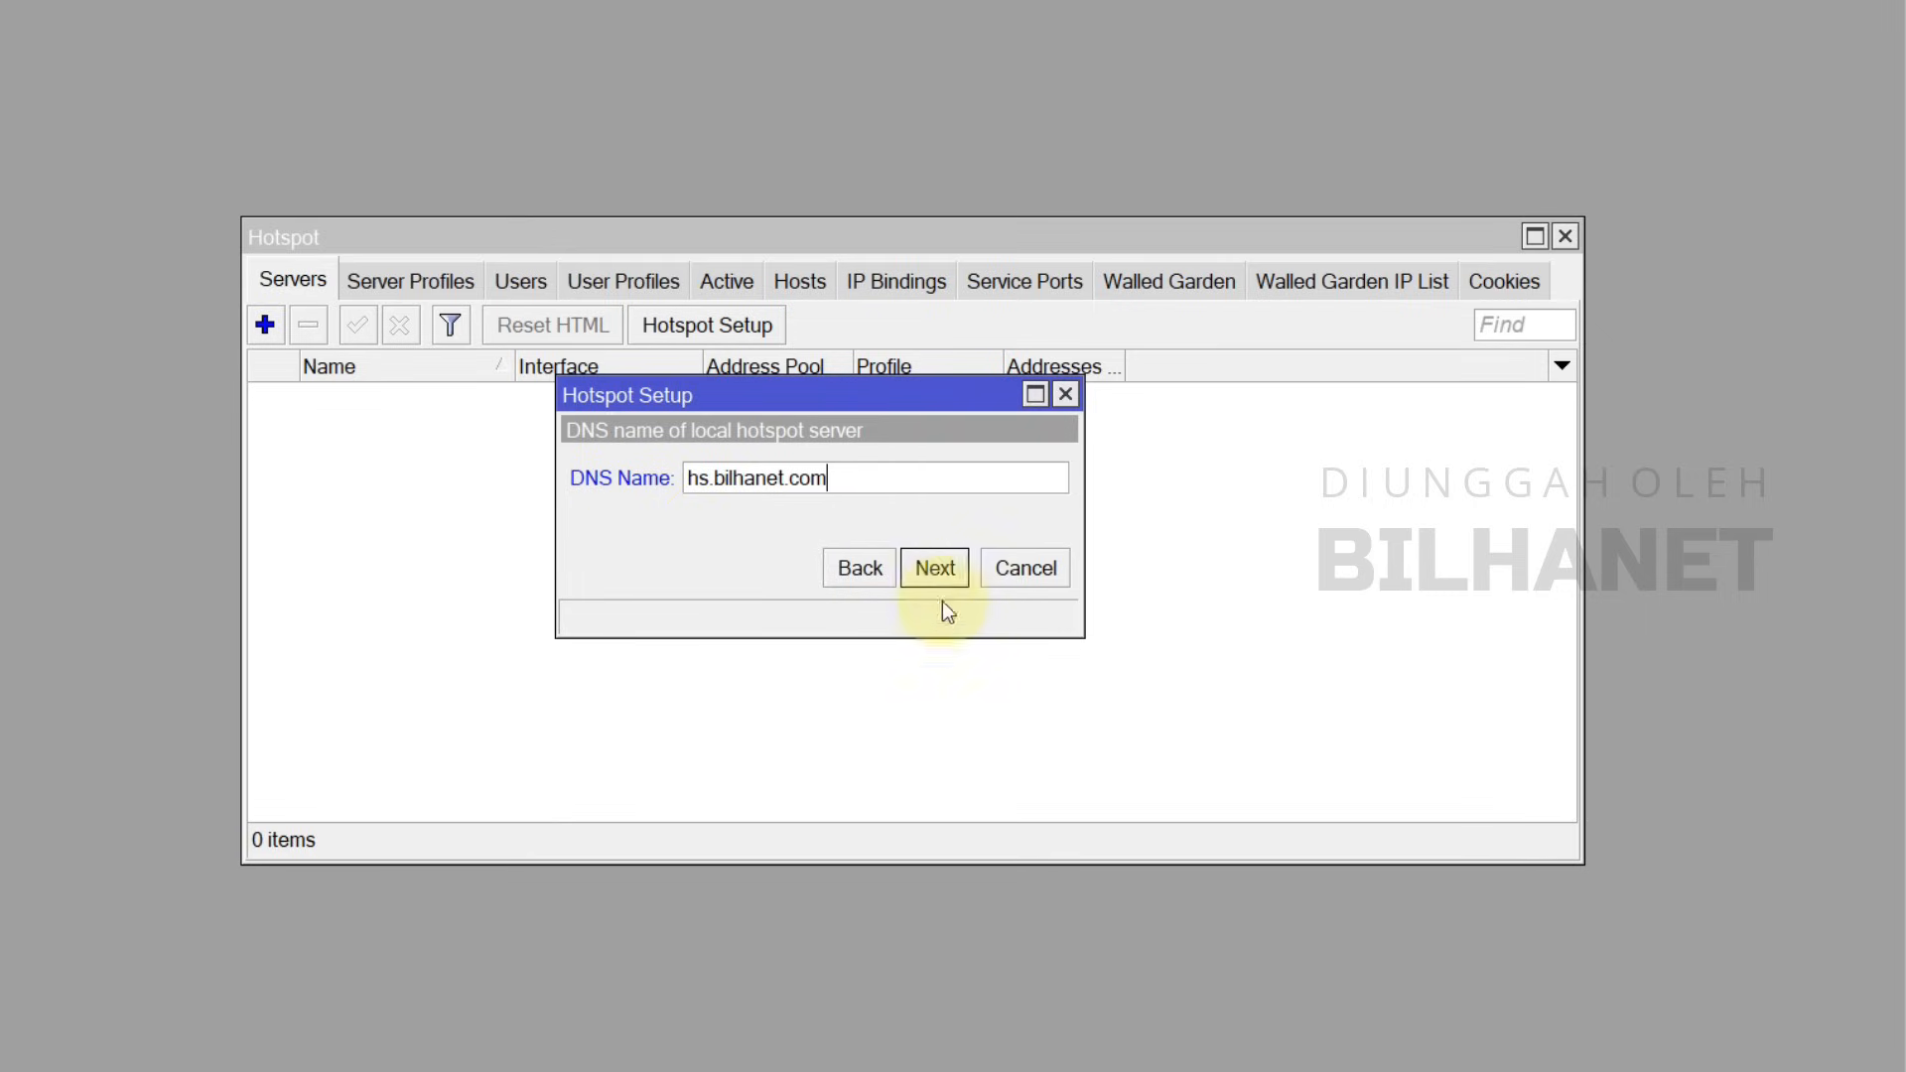
left_click(935, 568)
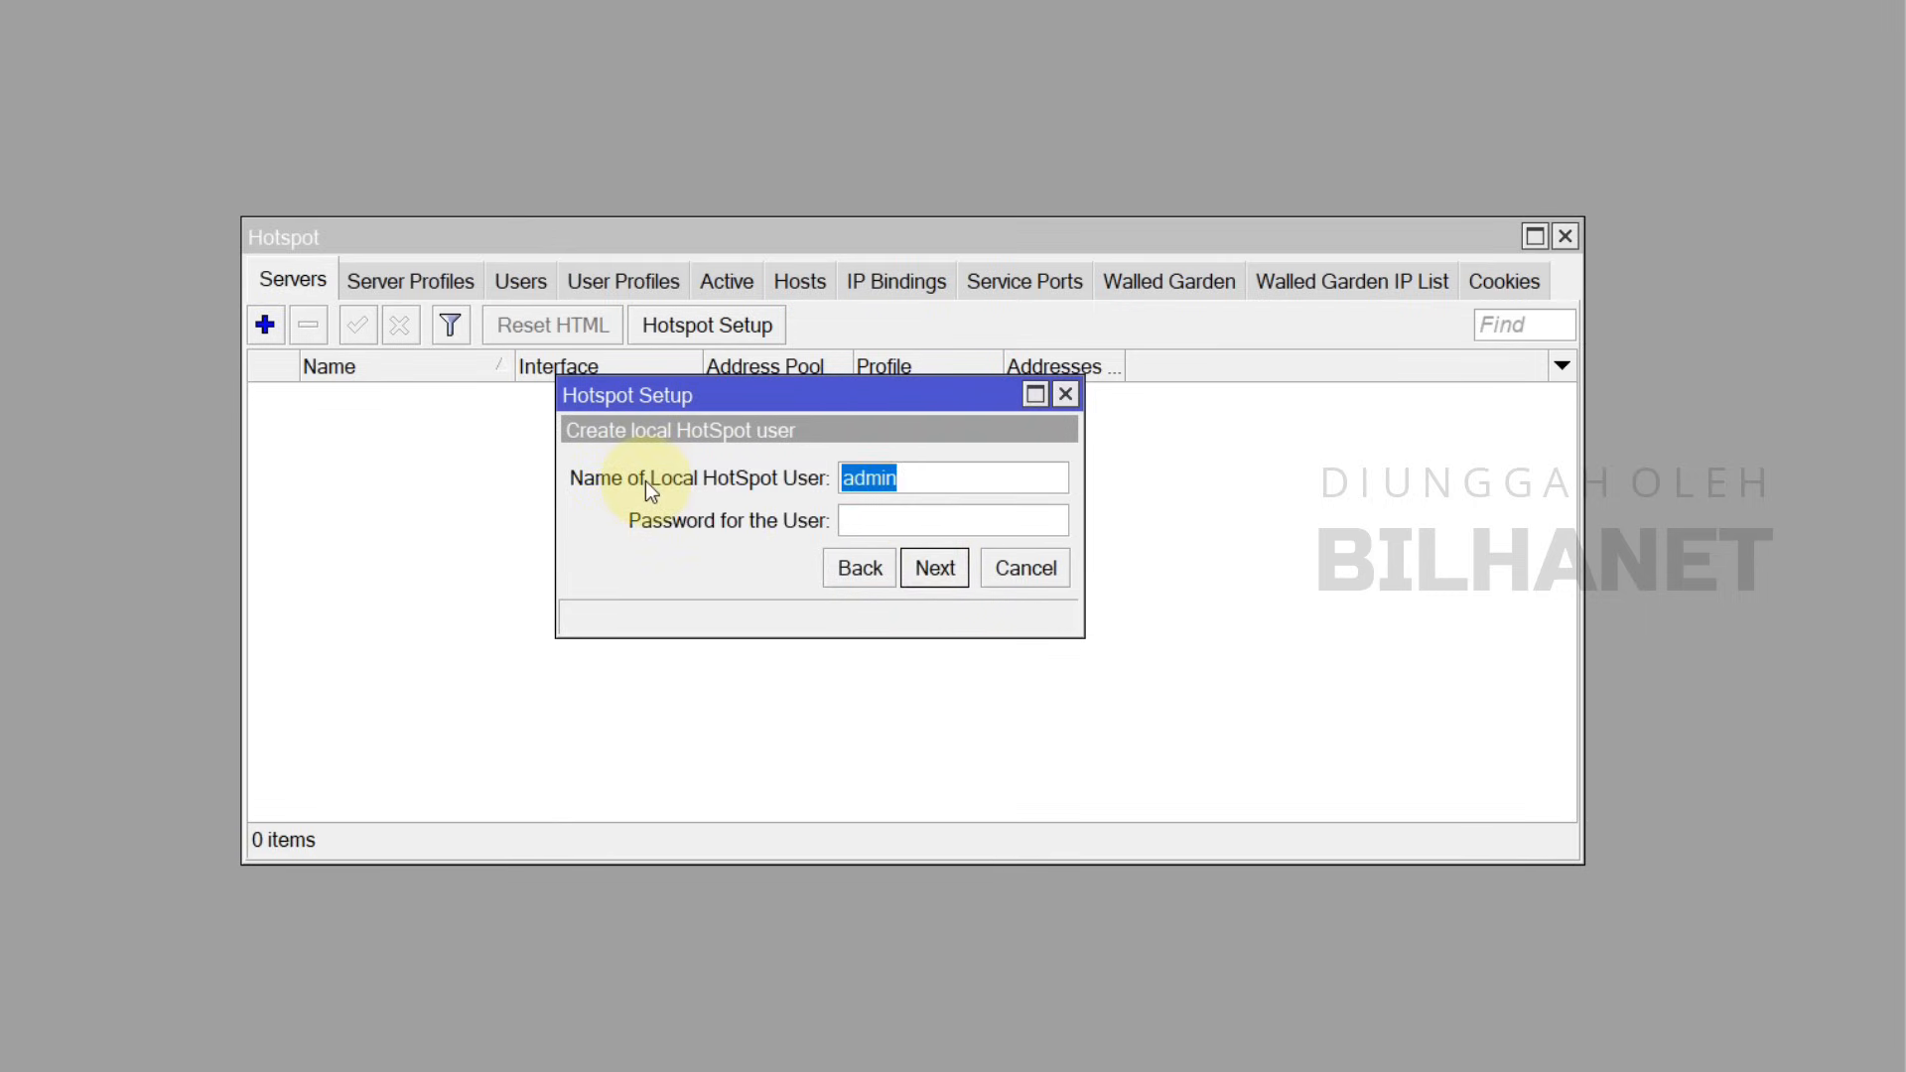
Step: Replace the default admin with a new local hotspot user and password, then finish the wizard
double_click(925, 476)
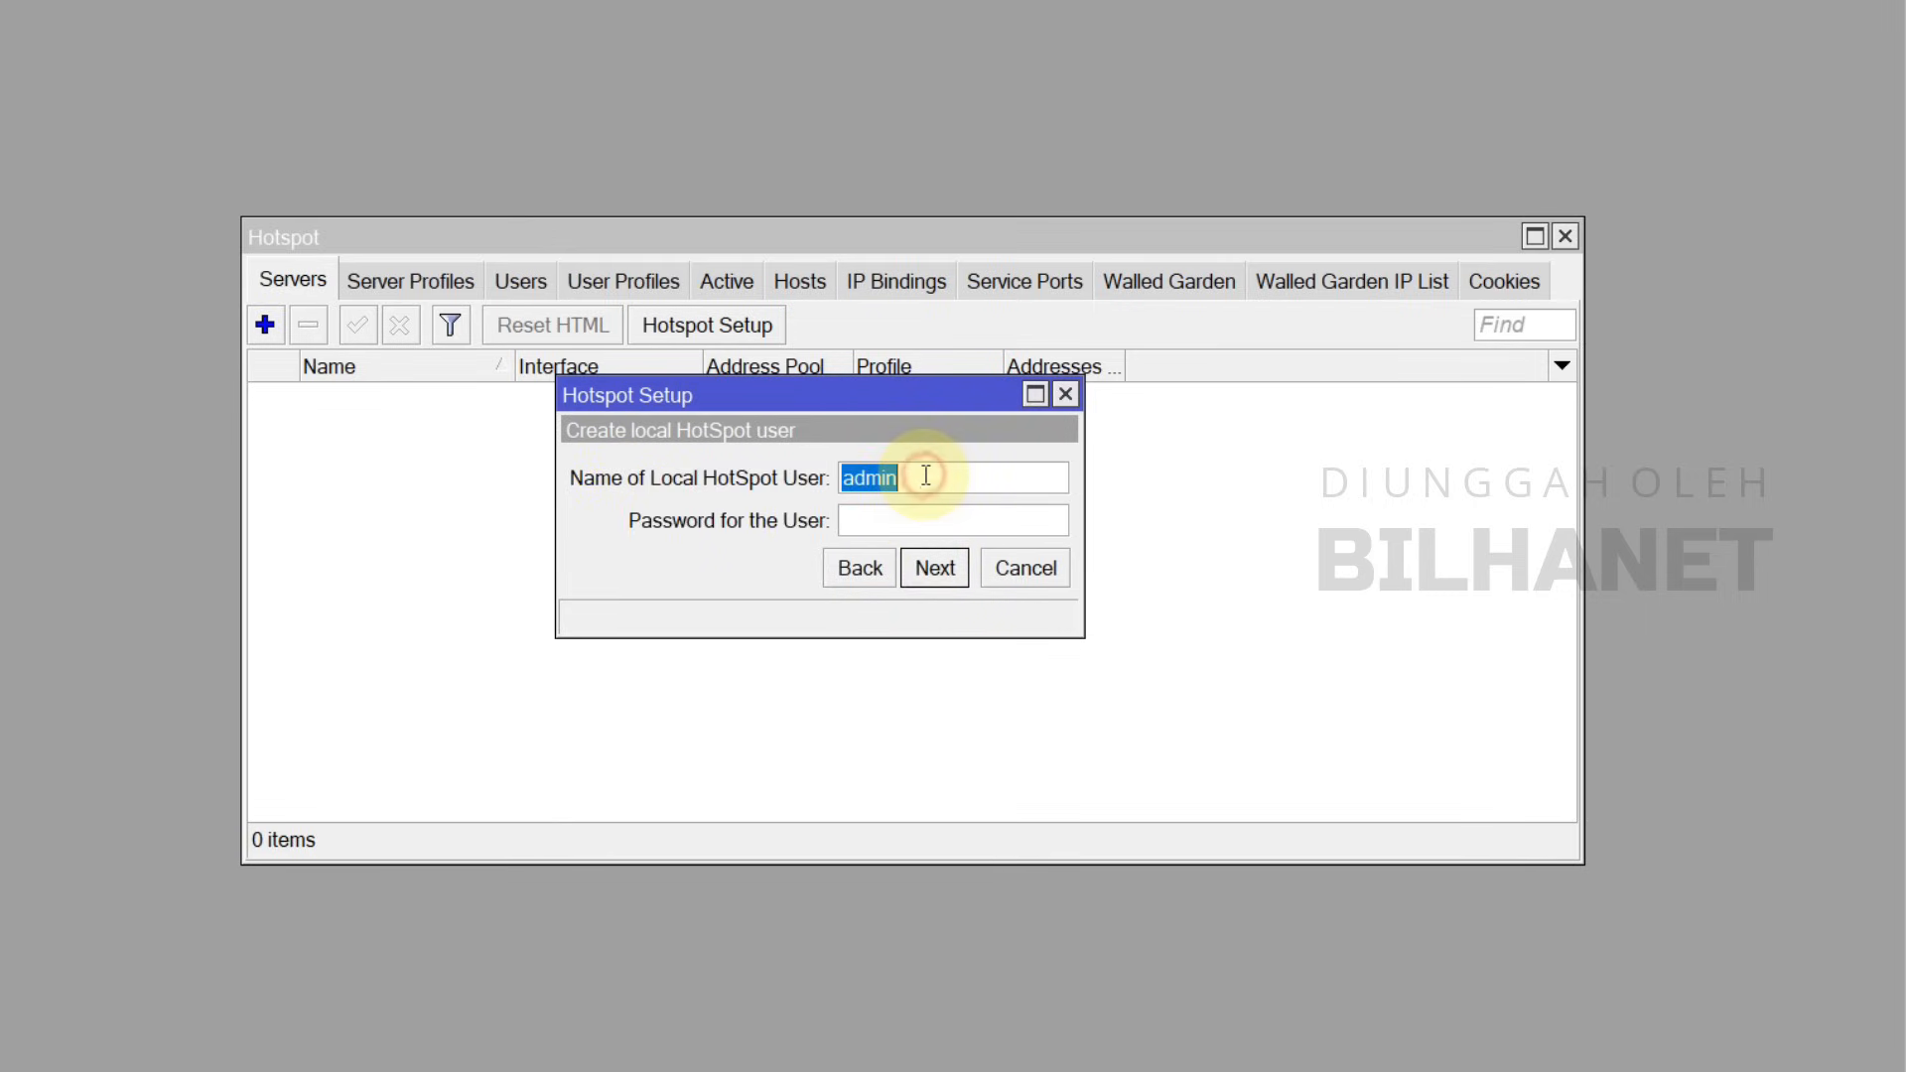
type("bilhanet")
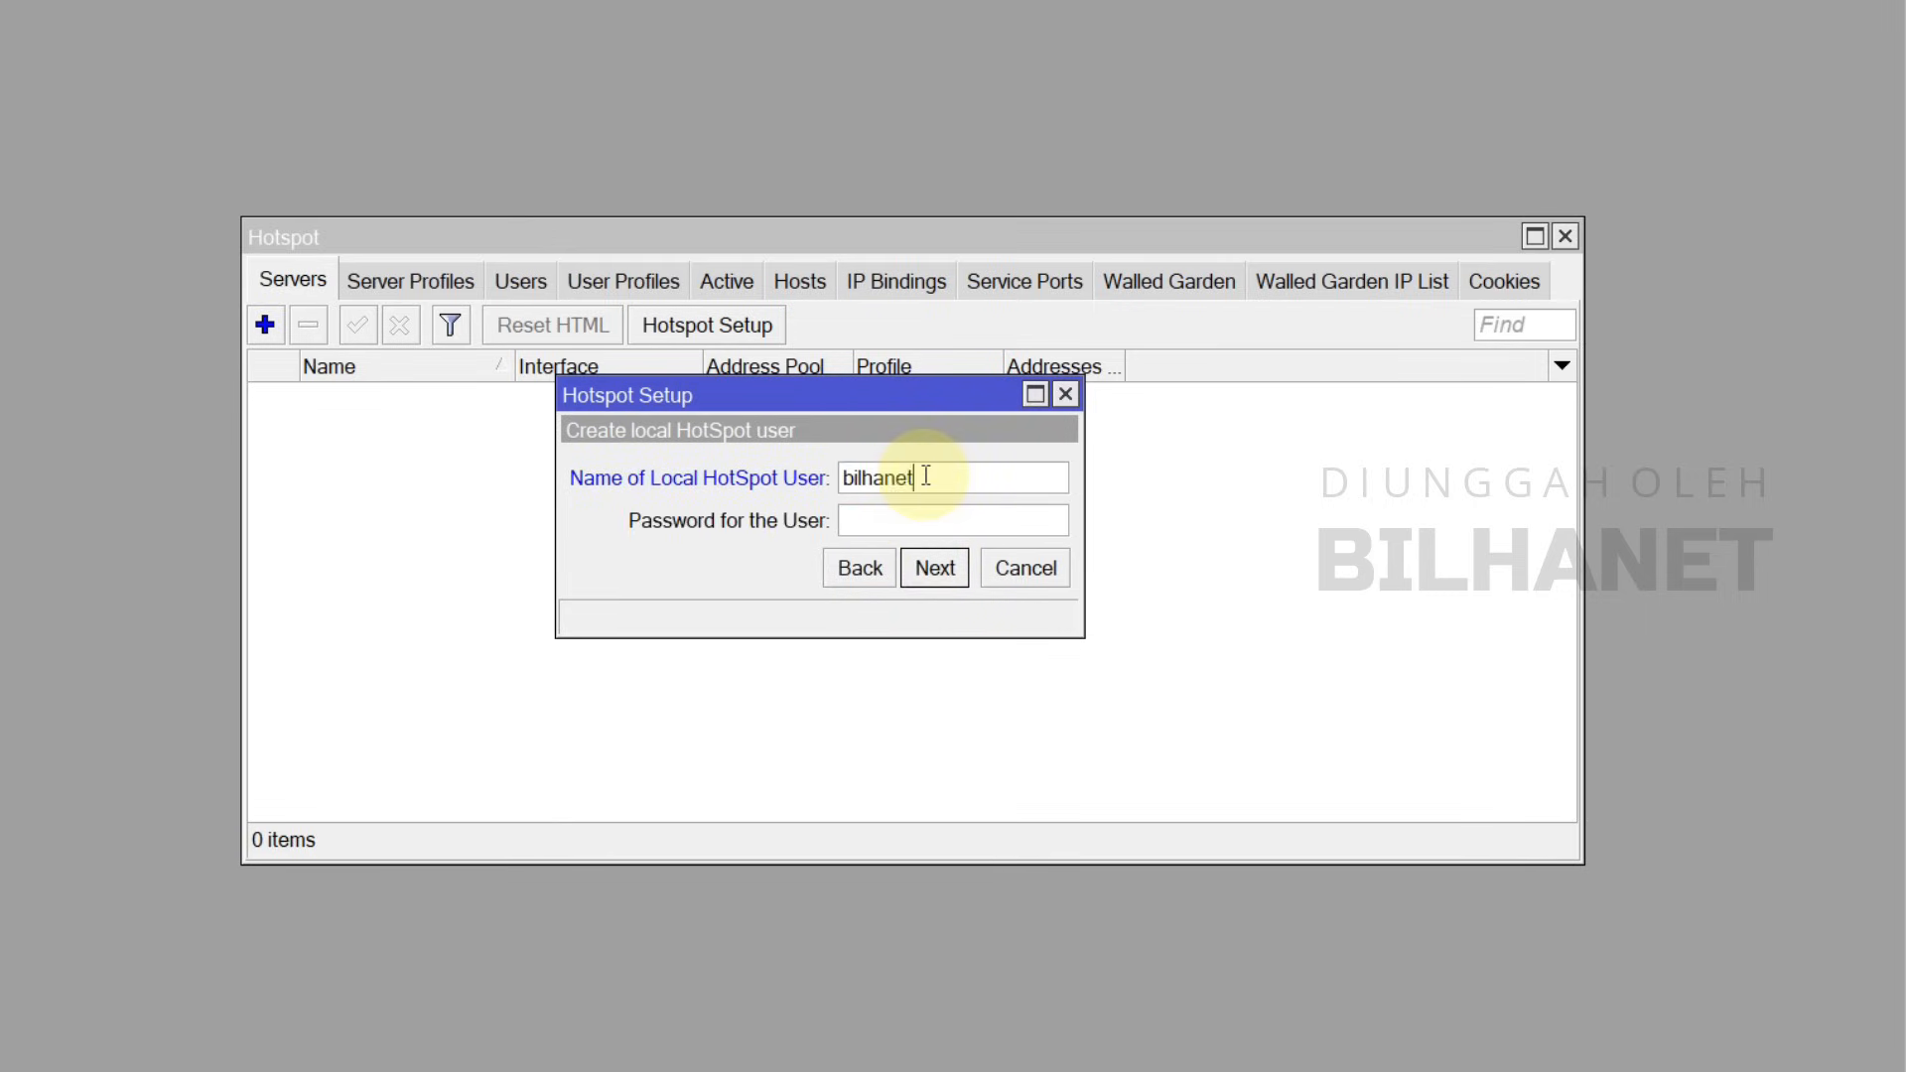
type("12345")
left_click(943, 570)
Step: Dismiss the setup-complete notice and set hotspot1's Addresses Per MAC to 1
left_click(830, 499)
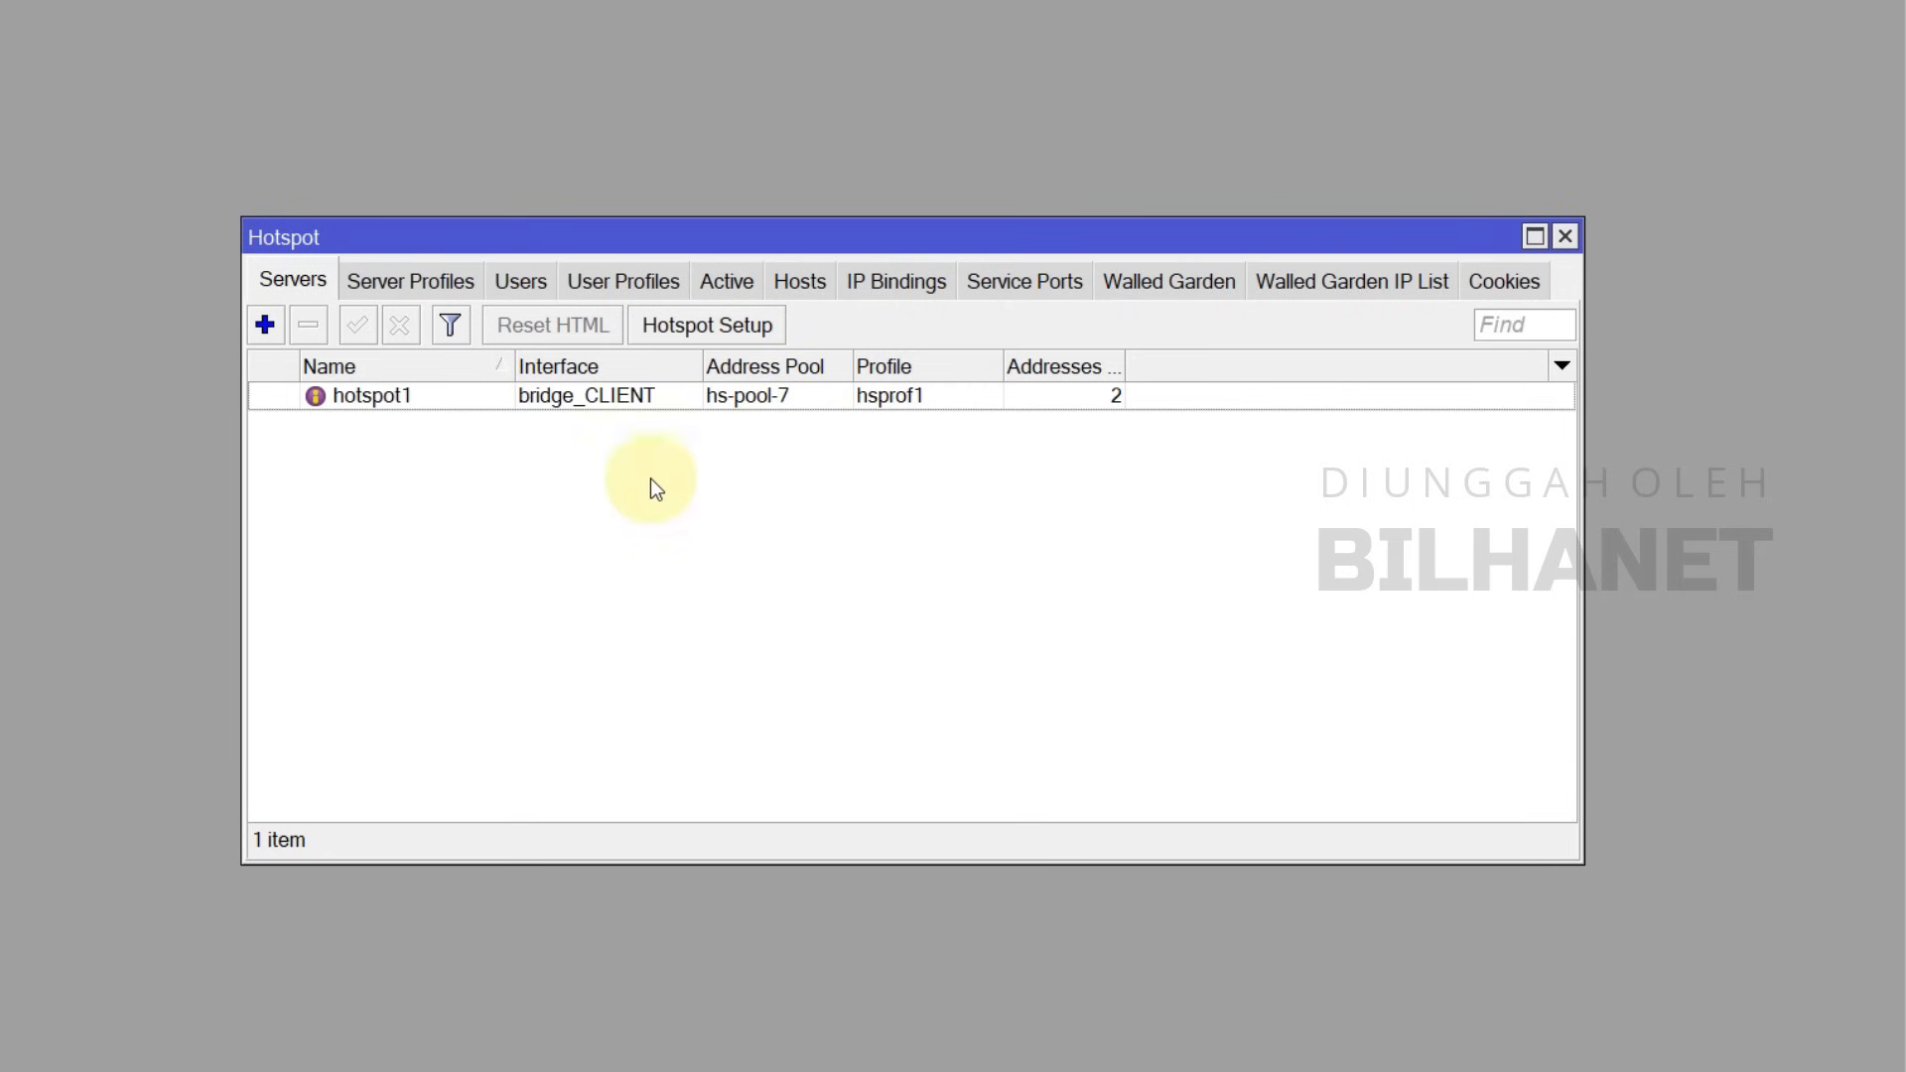
double_click(379, 397)
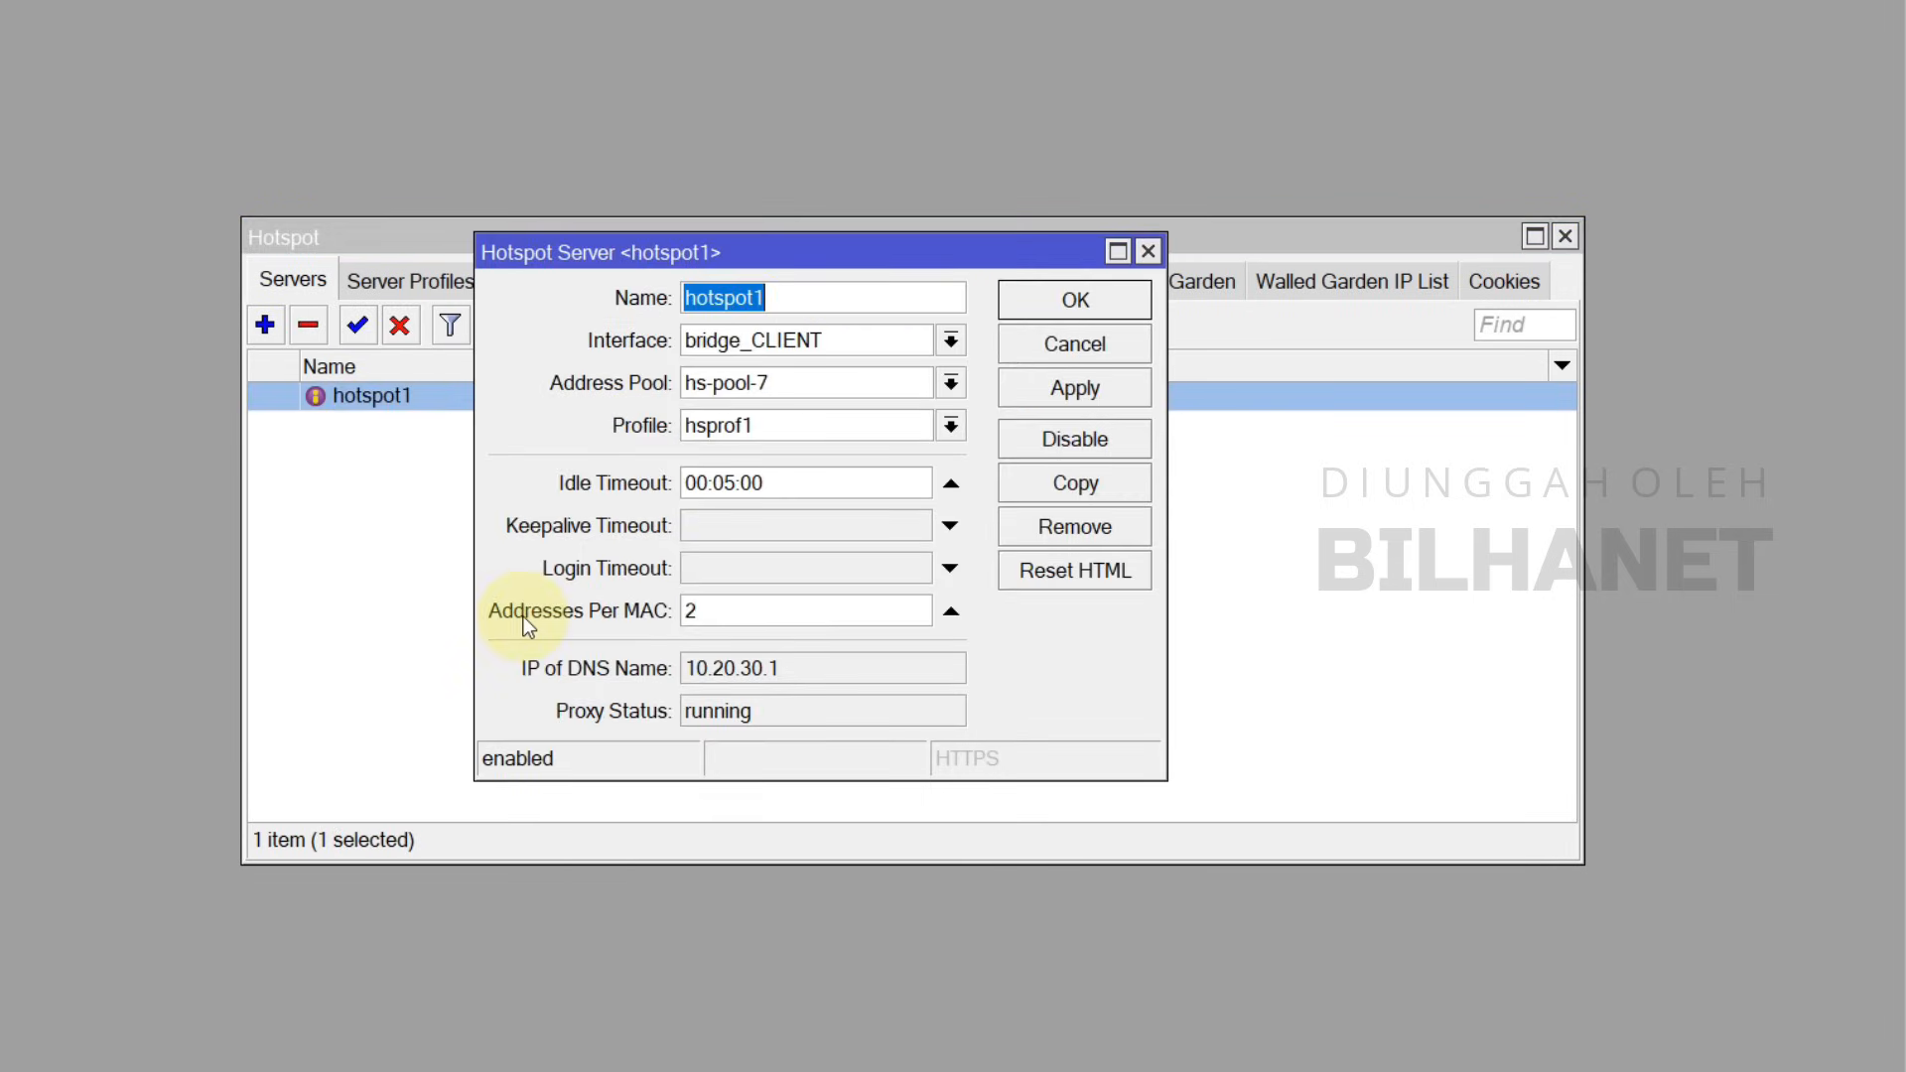
double_click(693, 611)
type("1")
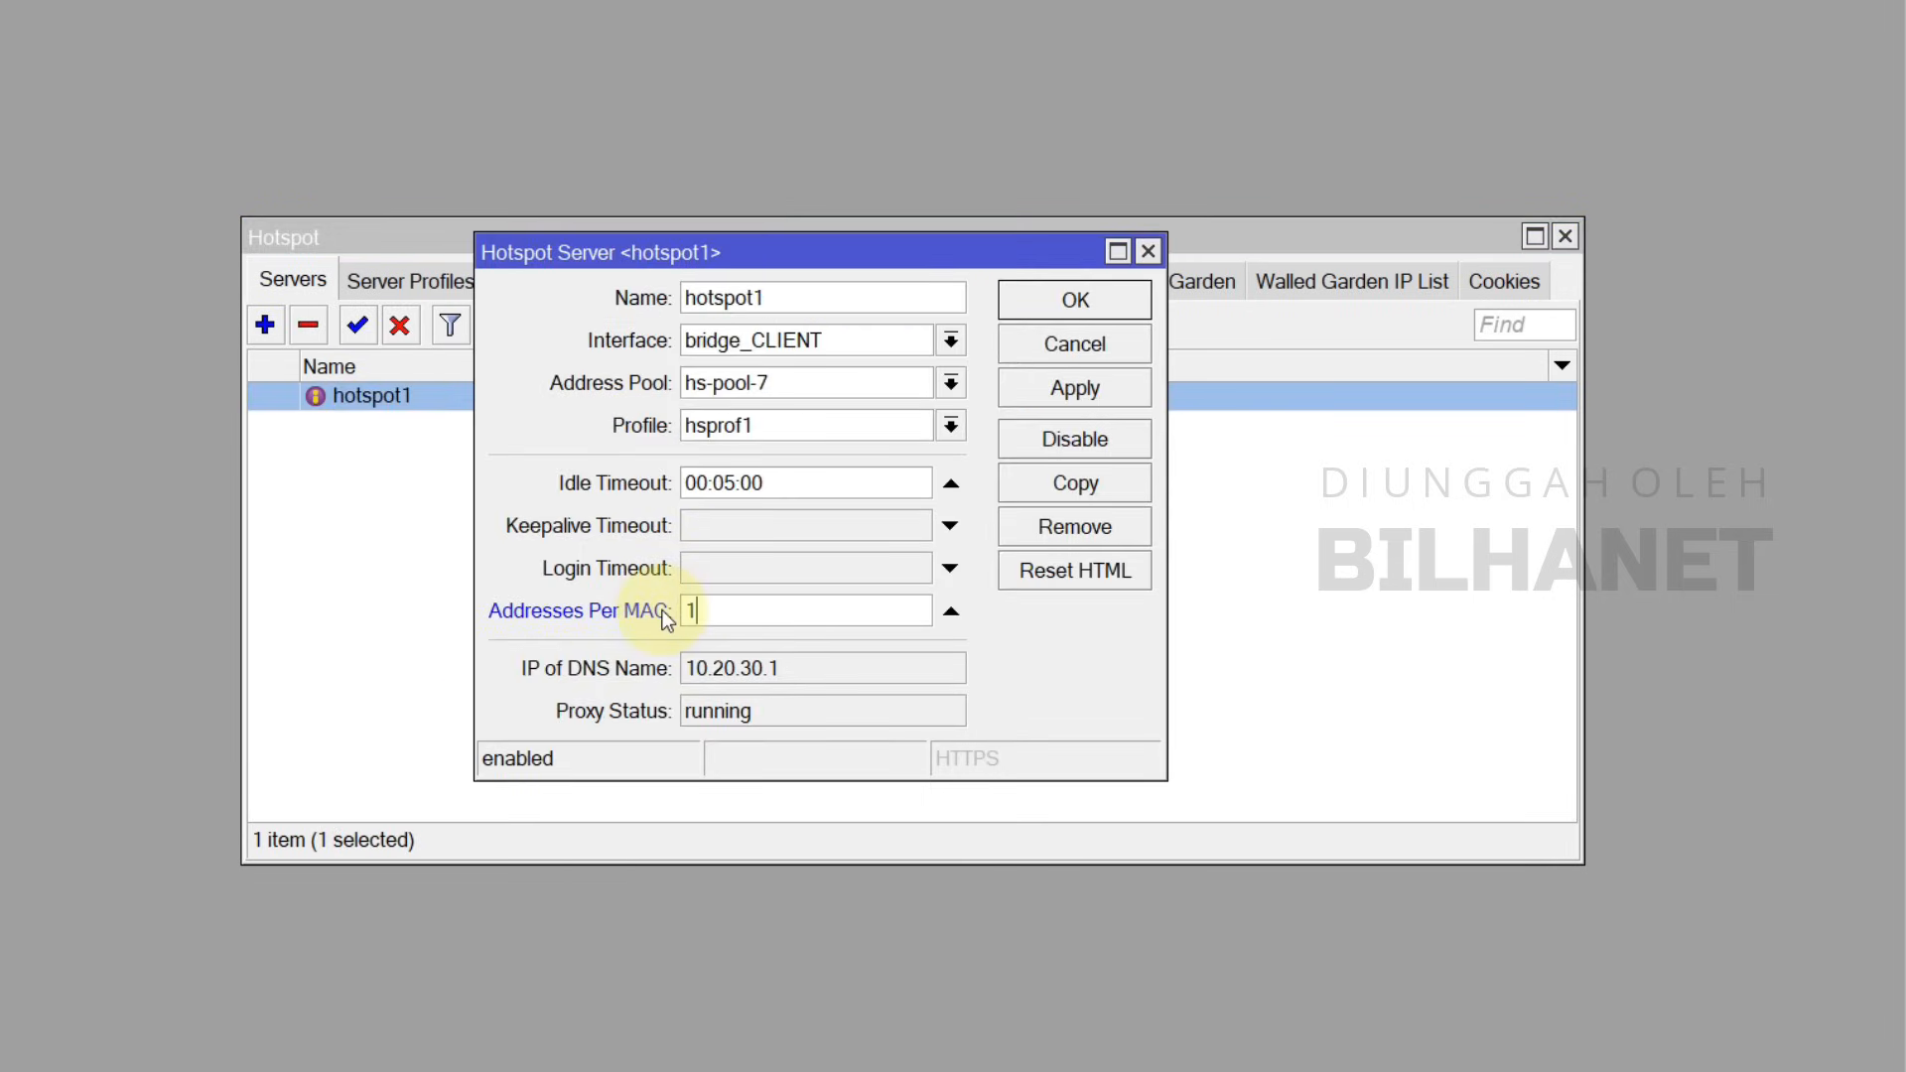
left_click(1106, 312)
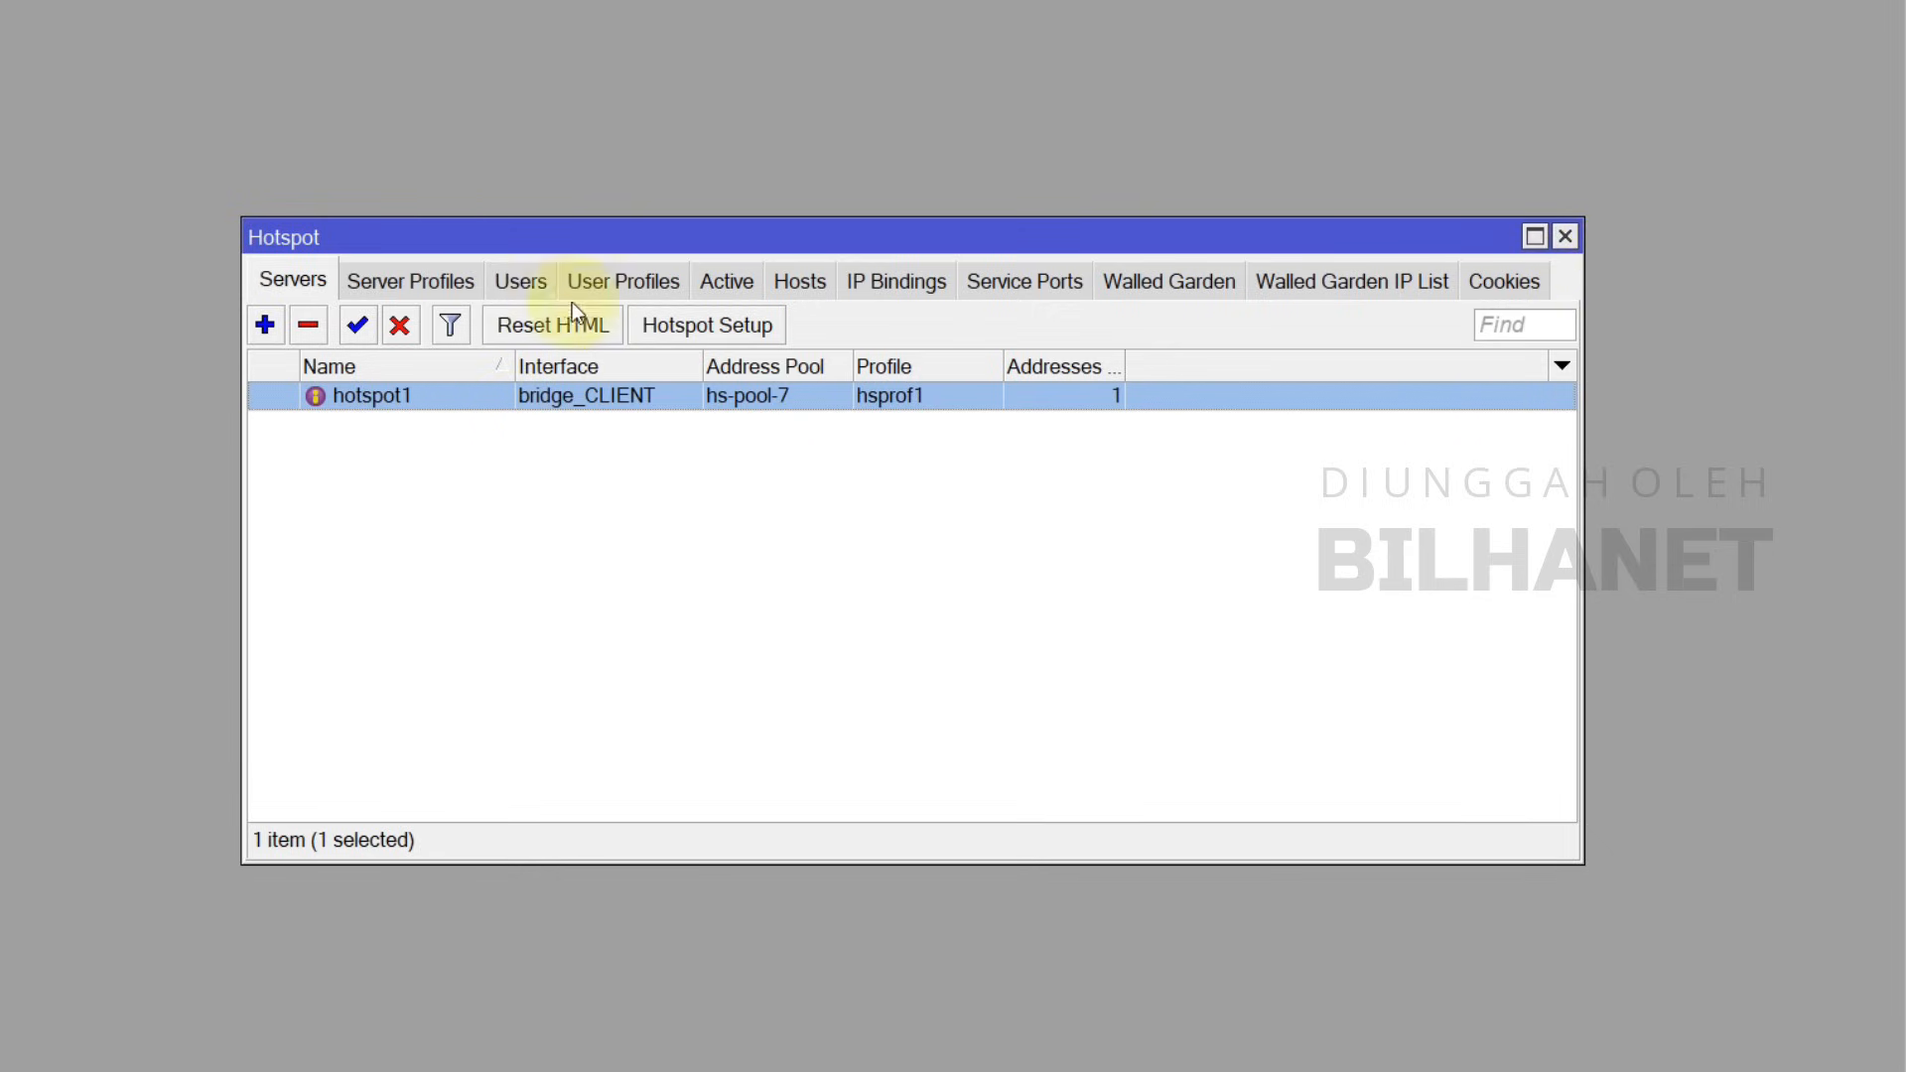
Step: Review the wizard-created user in Hotspot Users and close it unchanged
left_click(536, 284)
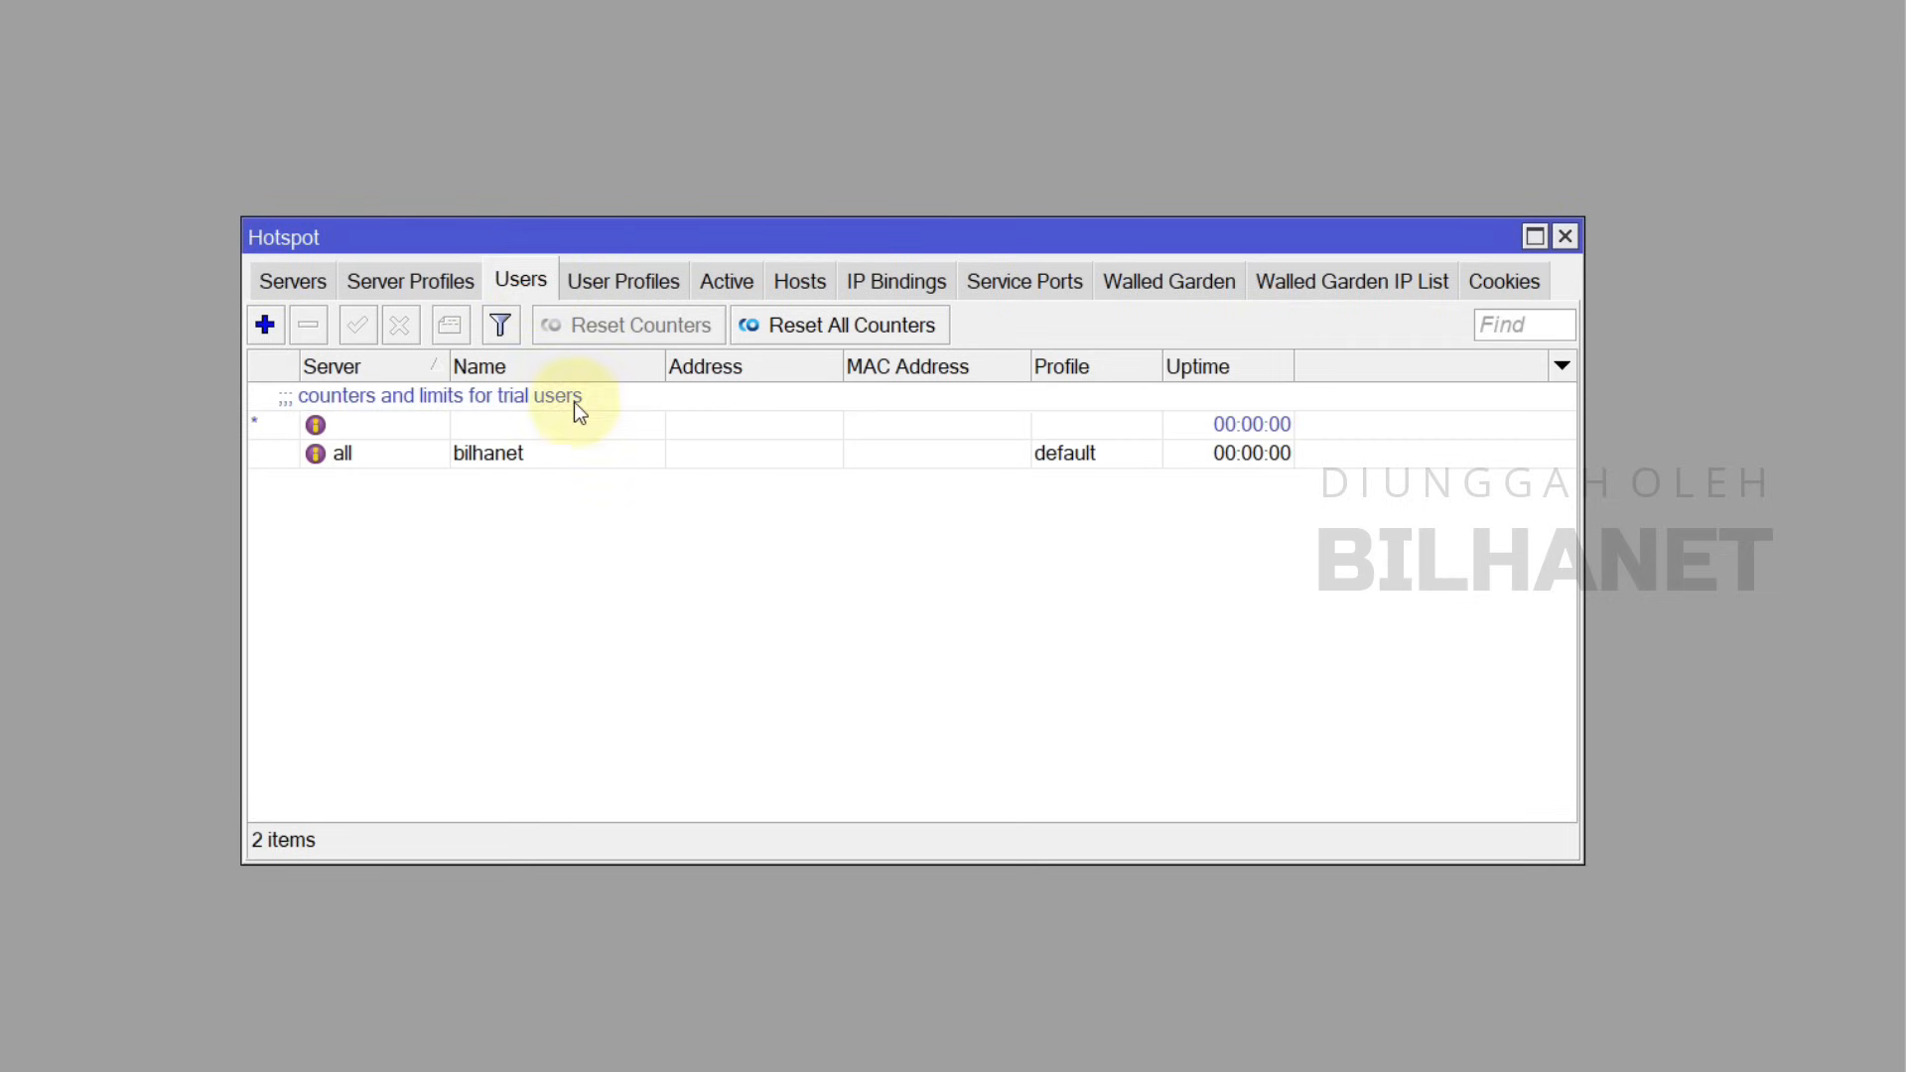
double_click(494, 454)
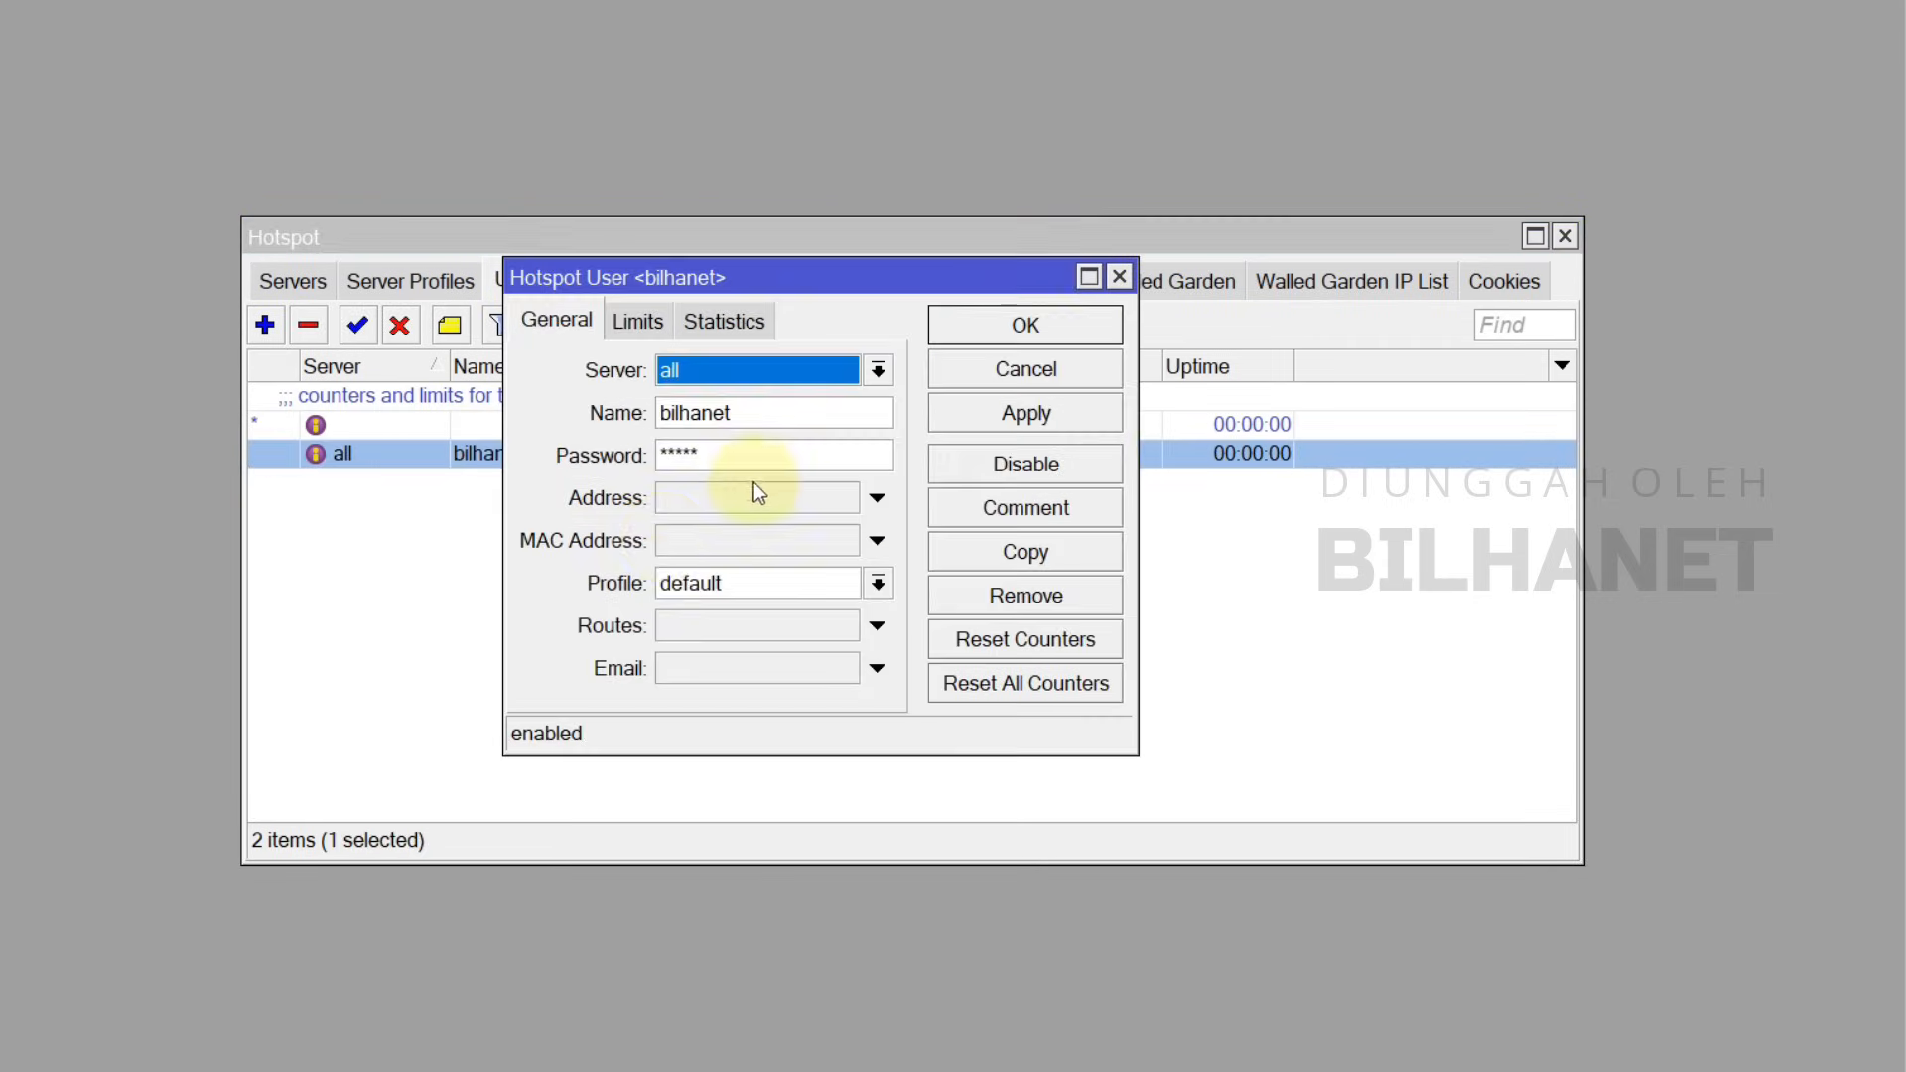
left_click(1014, 373)
Step: Reopen IP > Hotspot on the Hosts tab to see client 10.20.30.254 on hotspot1
left_click(1564, 236)
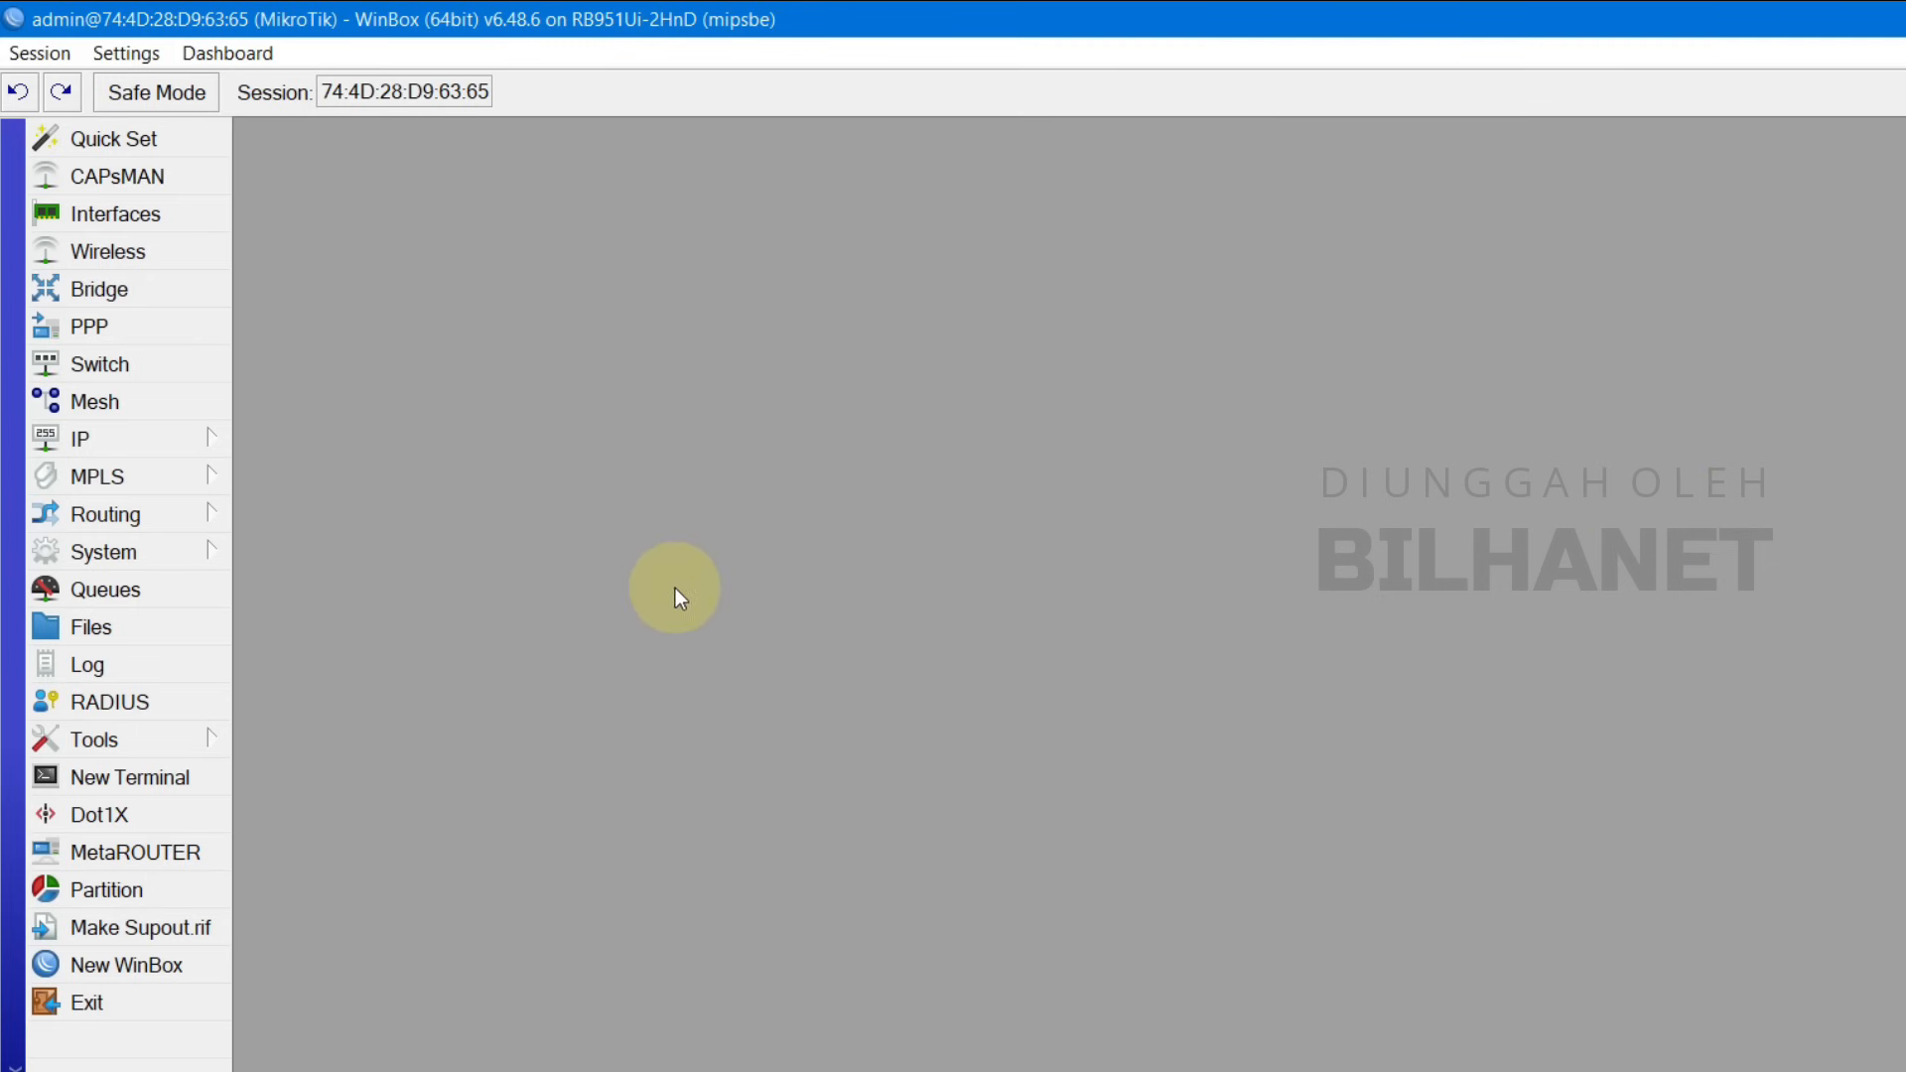
left_click(169, 326)
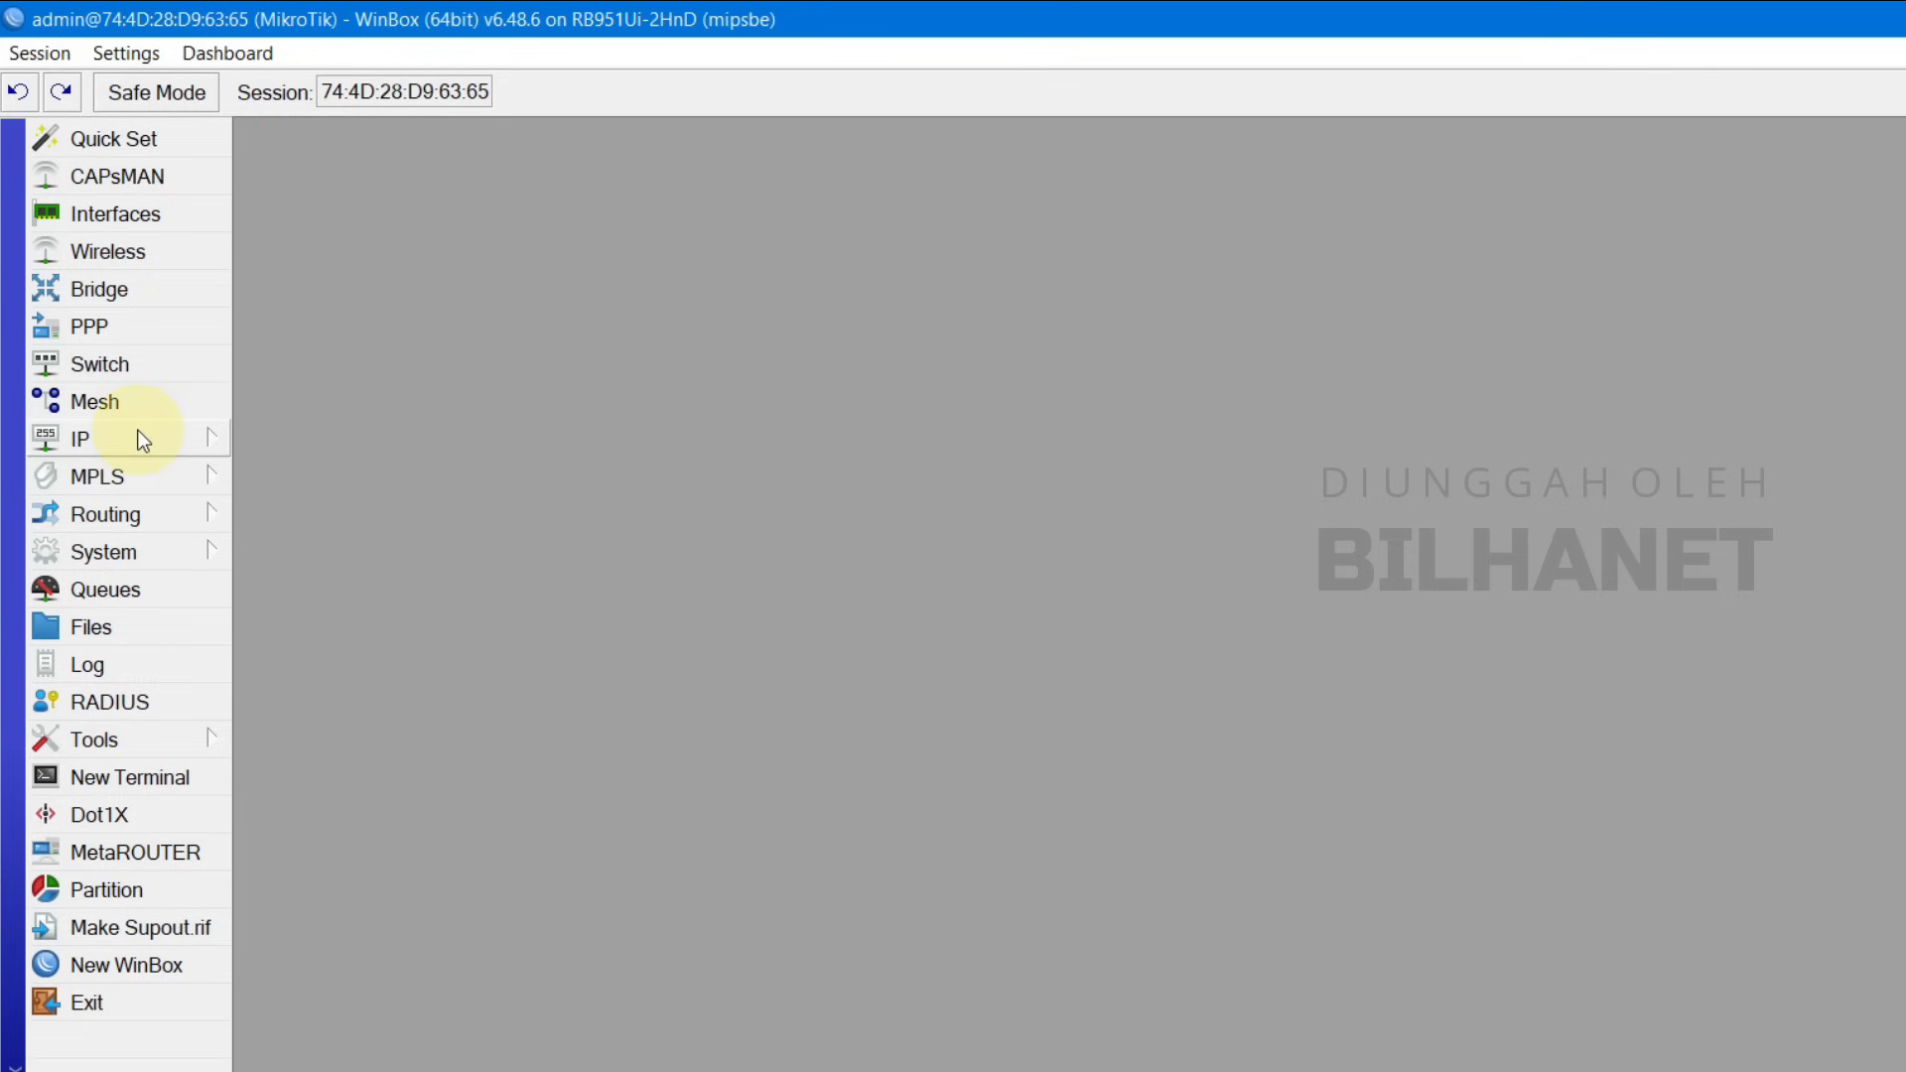
left_click(149, 437)
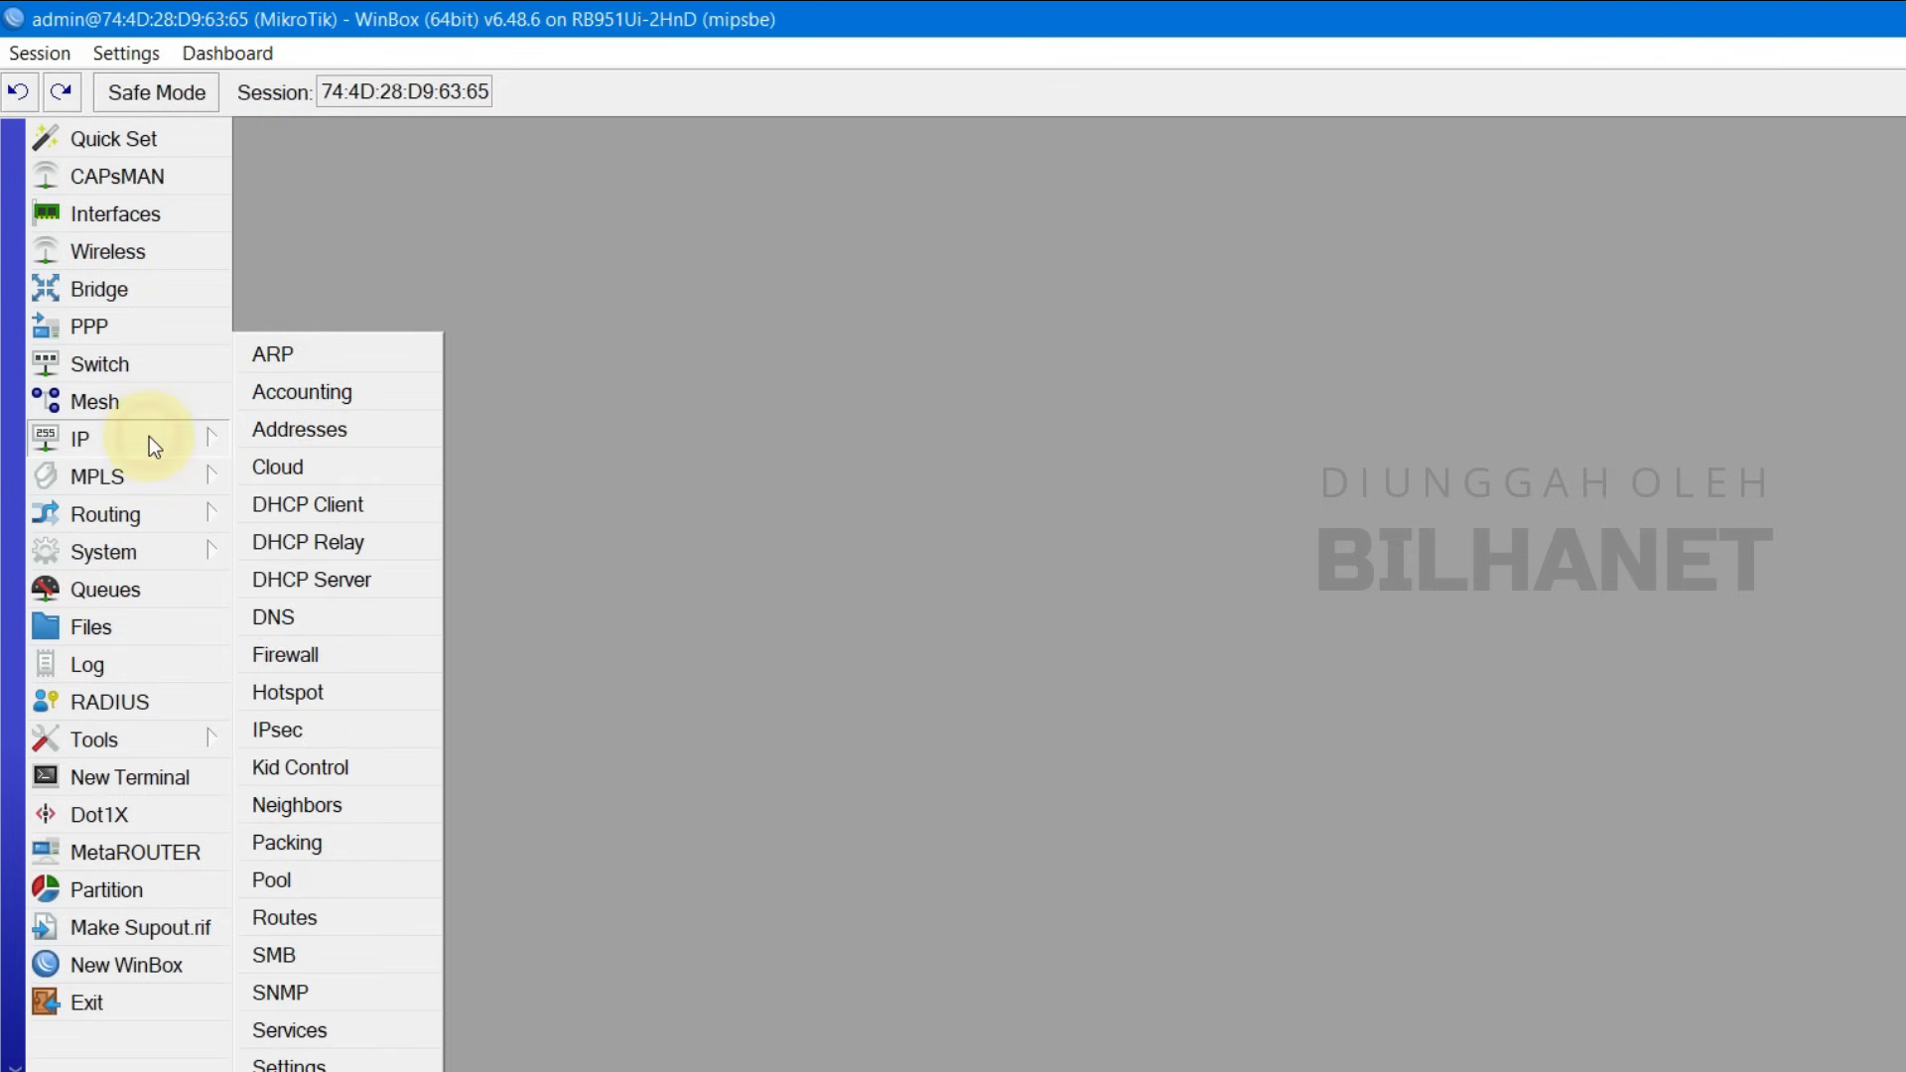
left_click(323, 695)
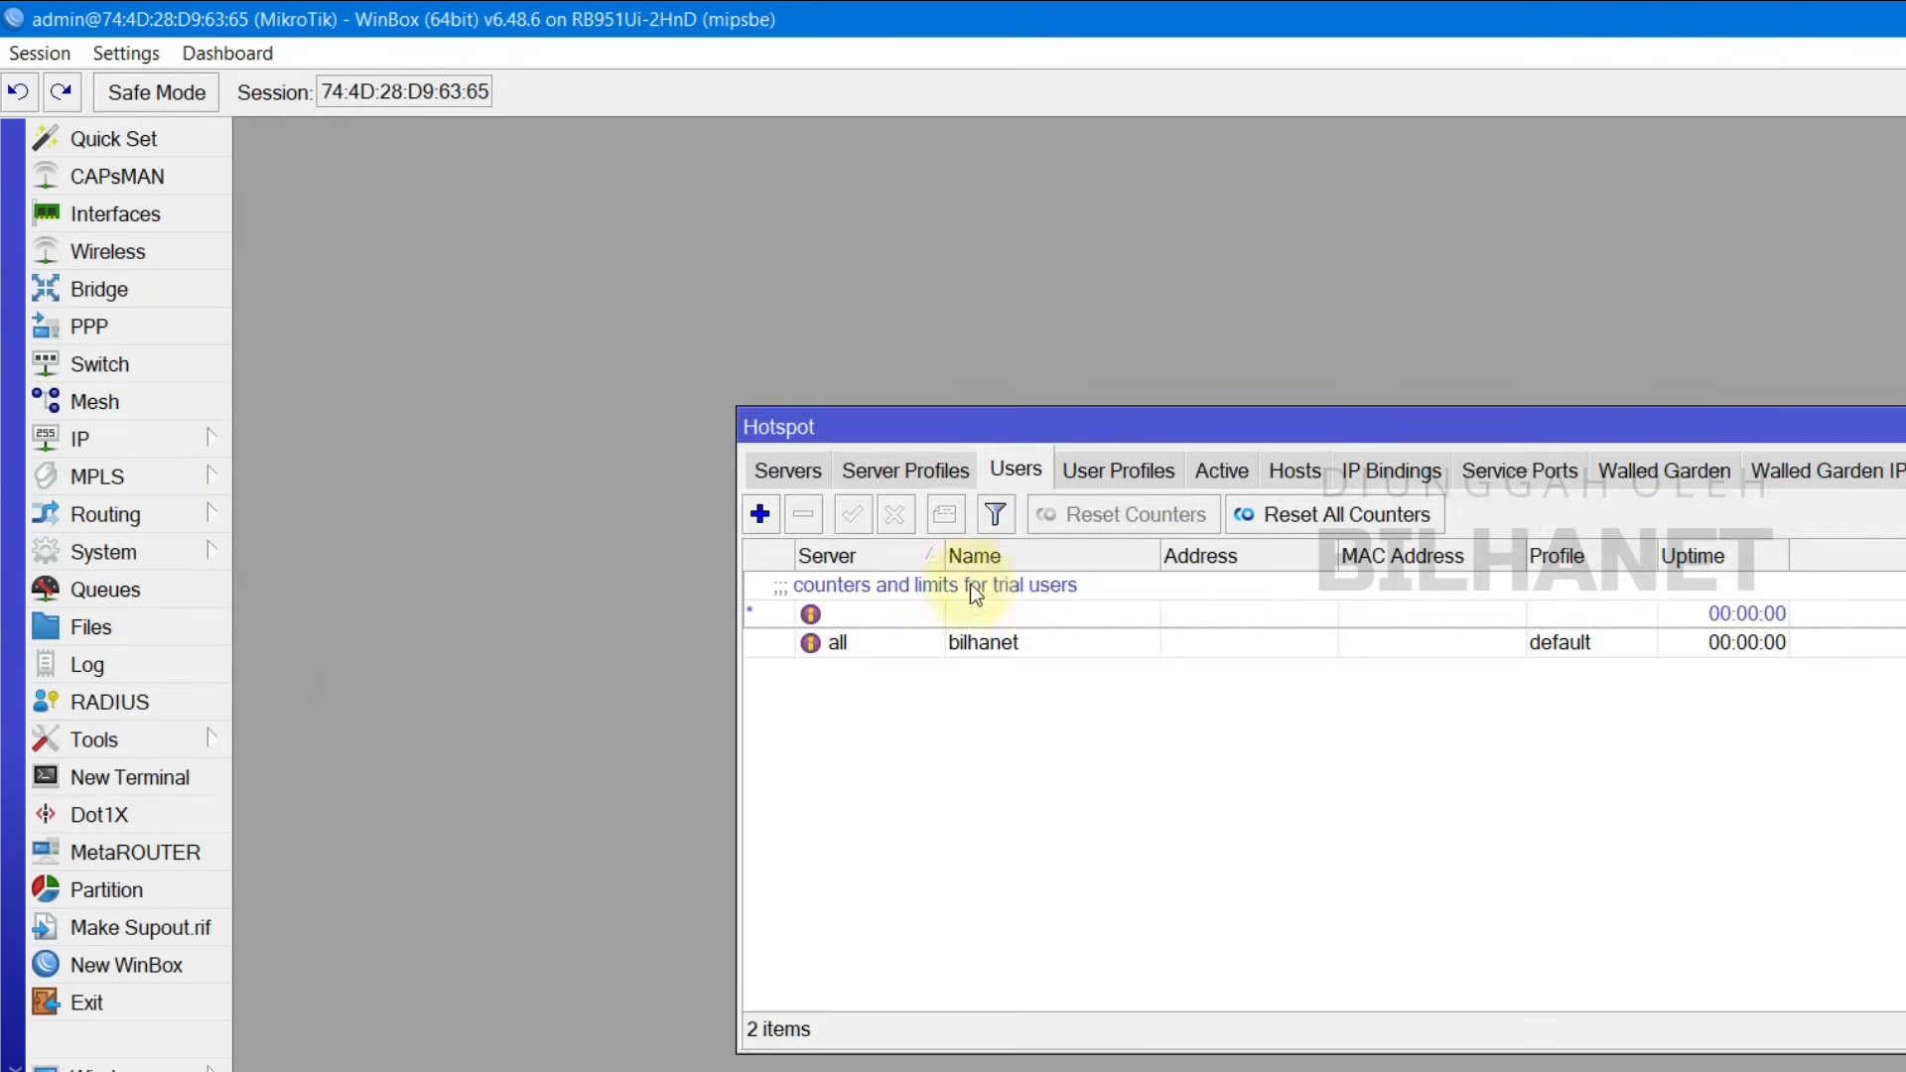
left_click(1296, 472)
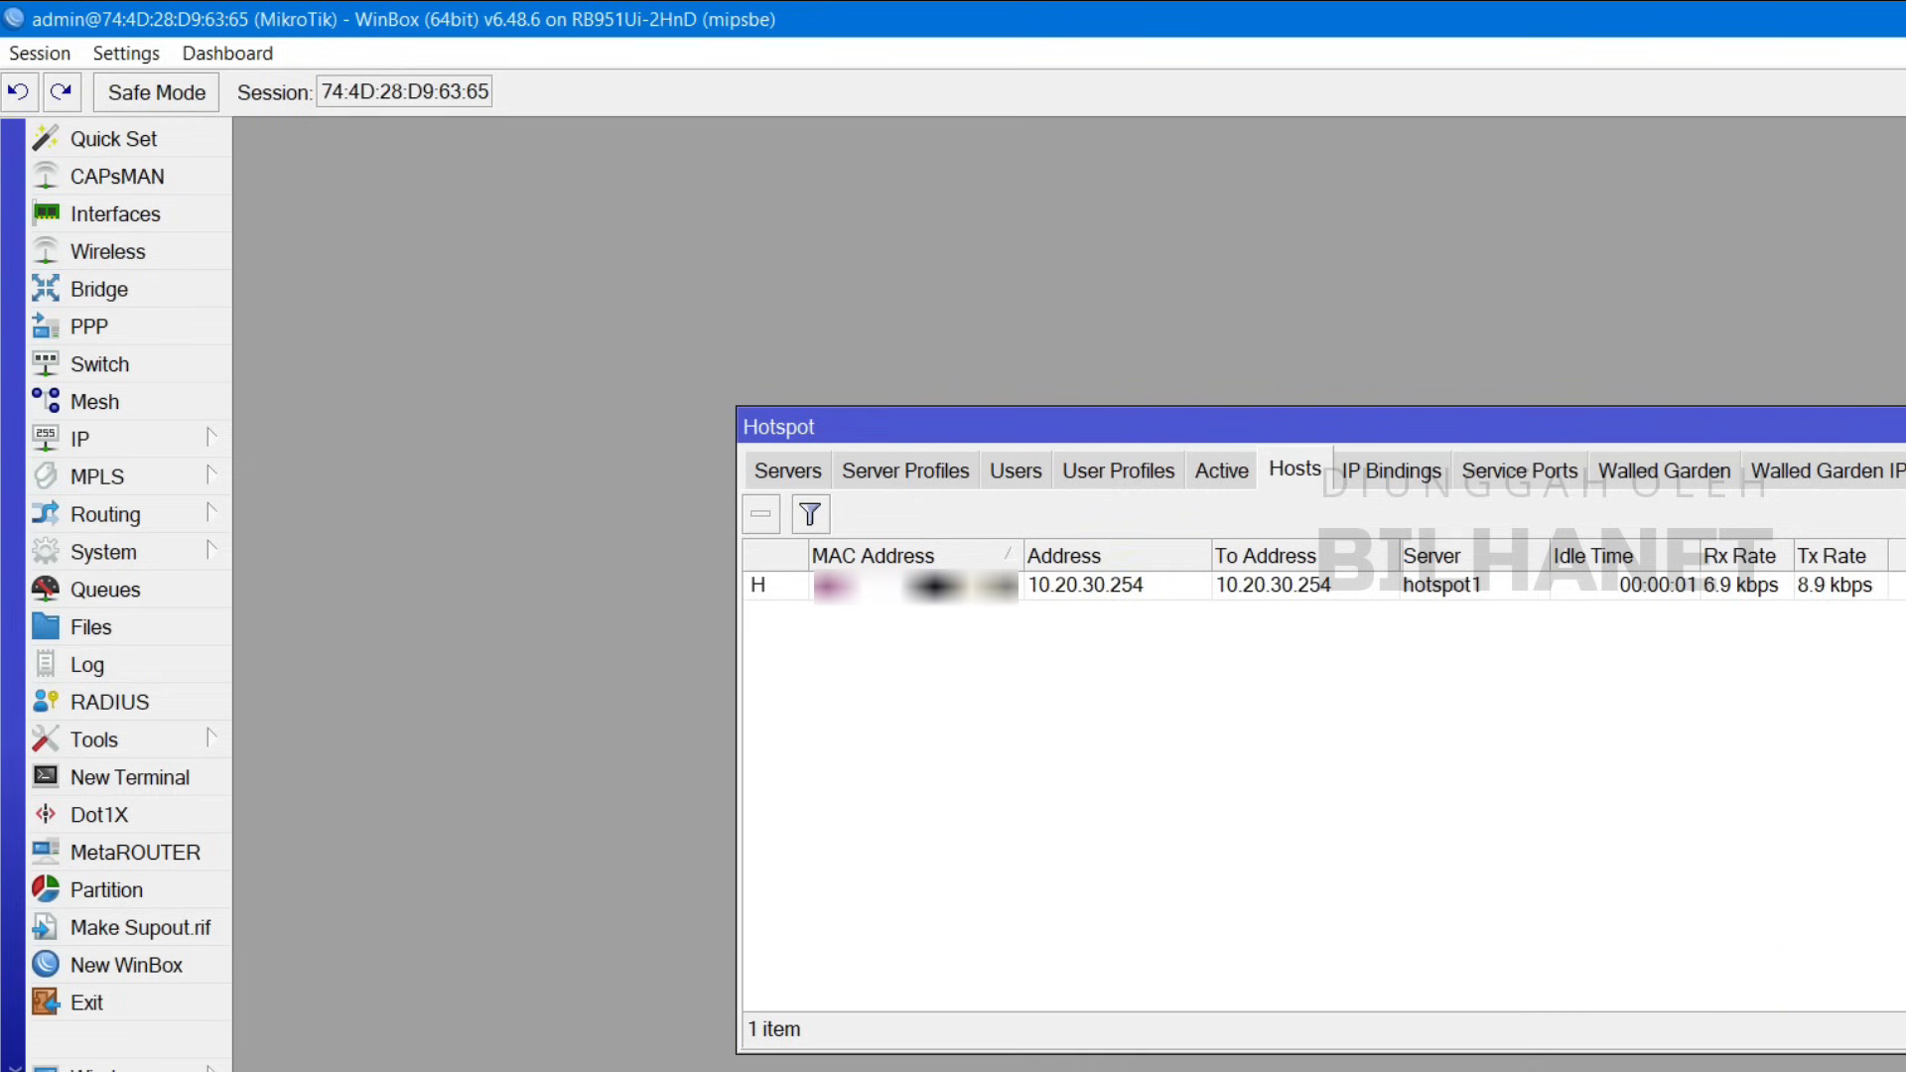
key("super+a")
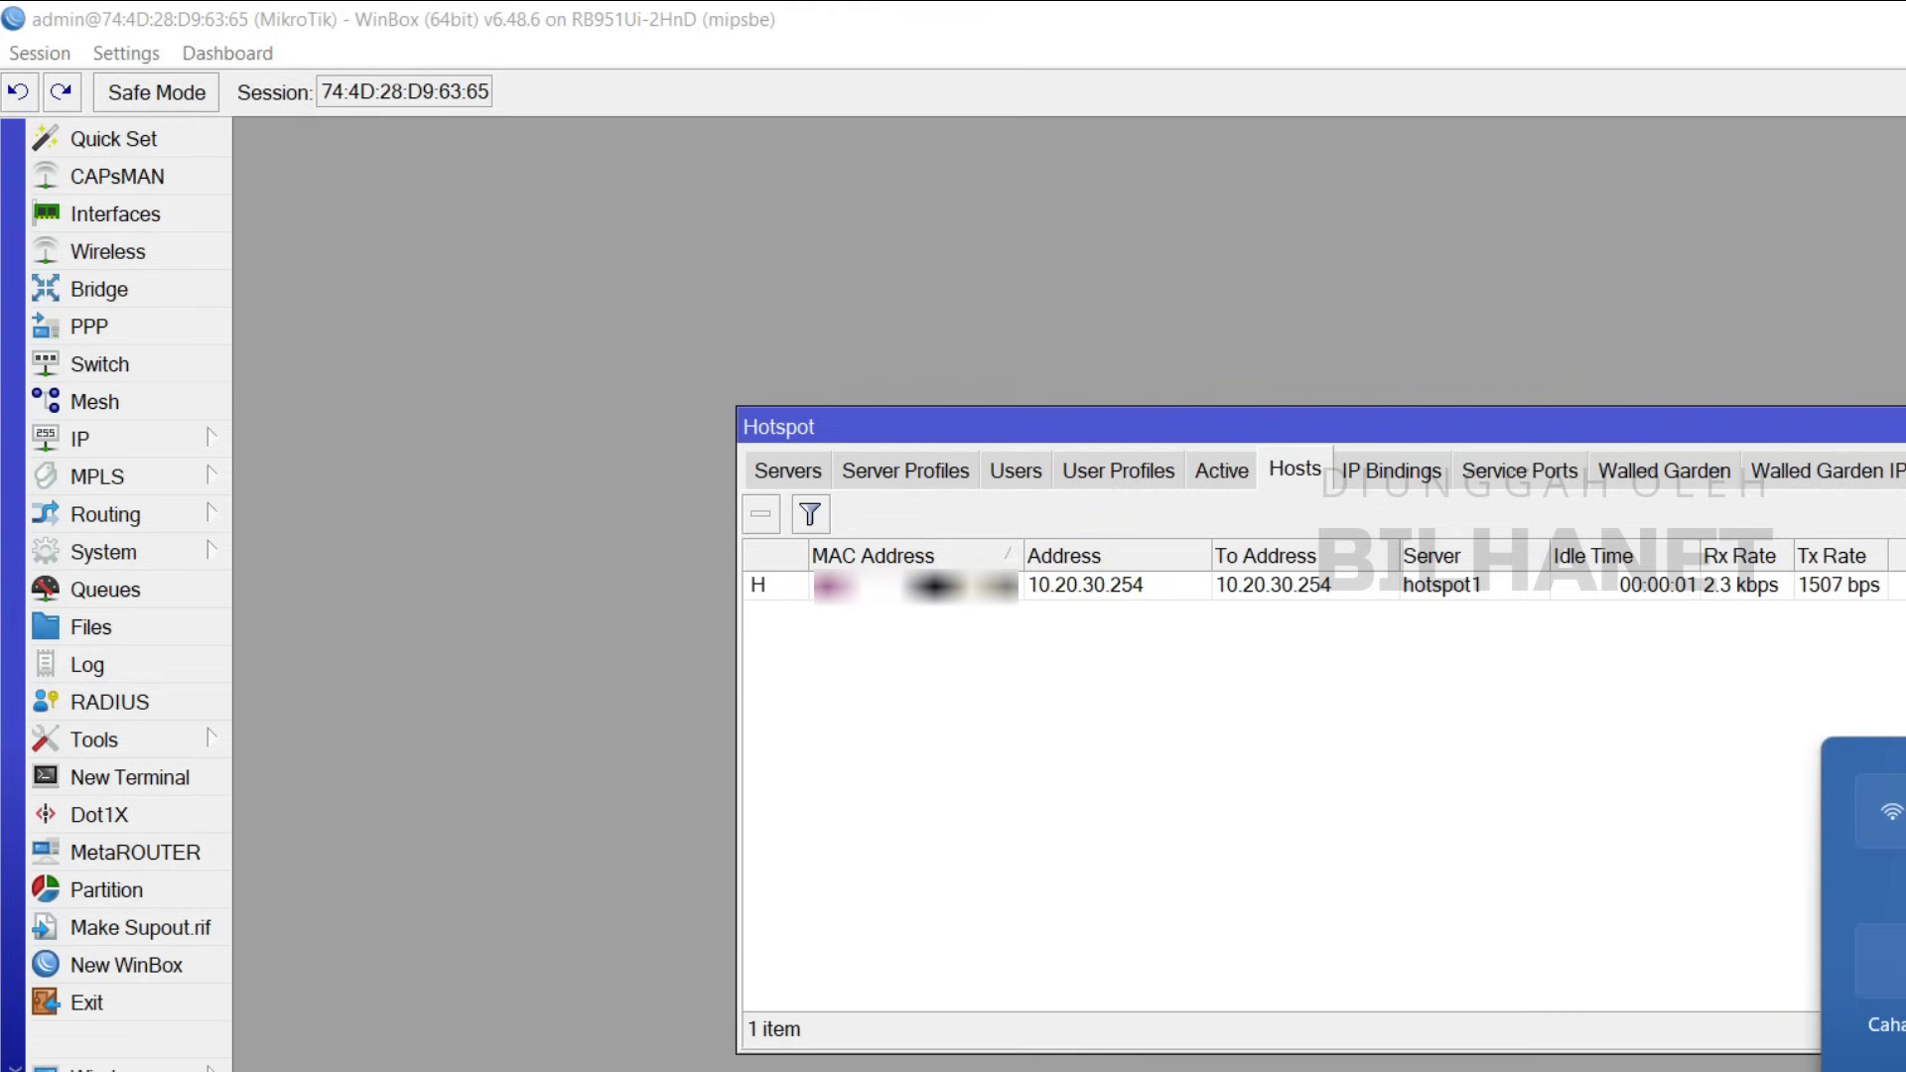
Step: In Firefox, open hs.bilhanet.com and log in with the hotspot user's name and password
left_click(1288, 1060)
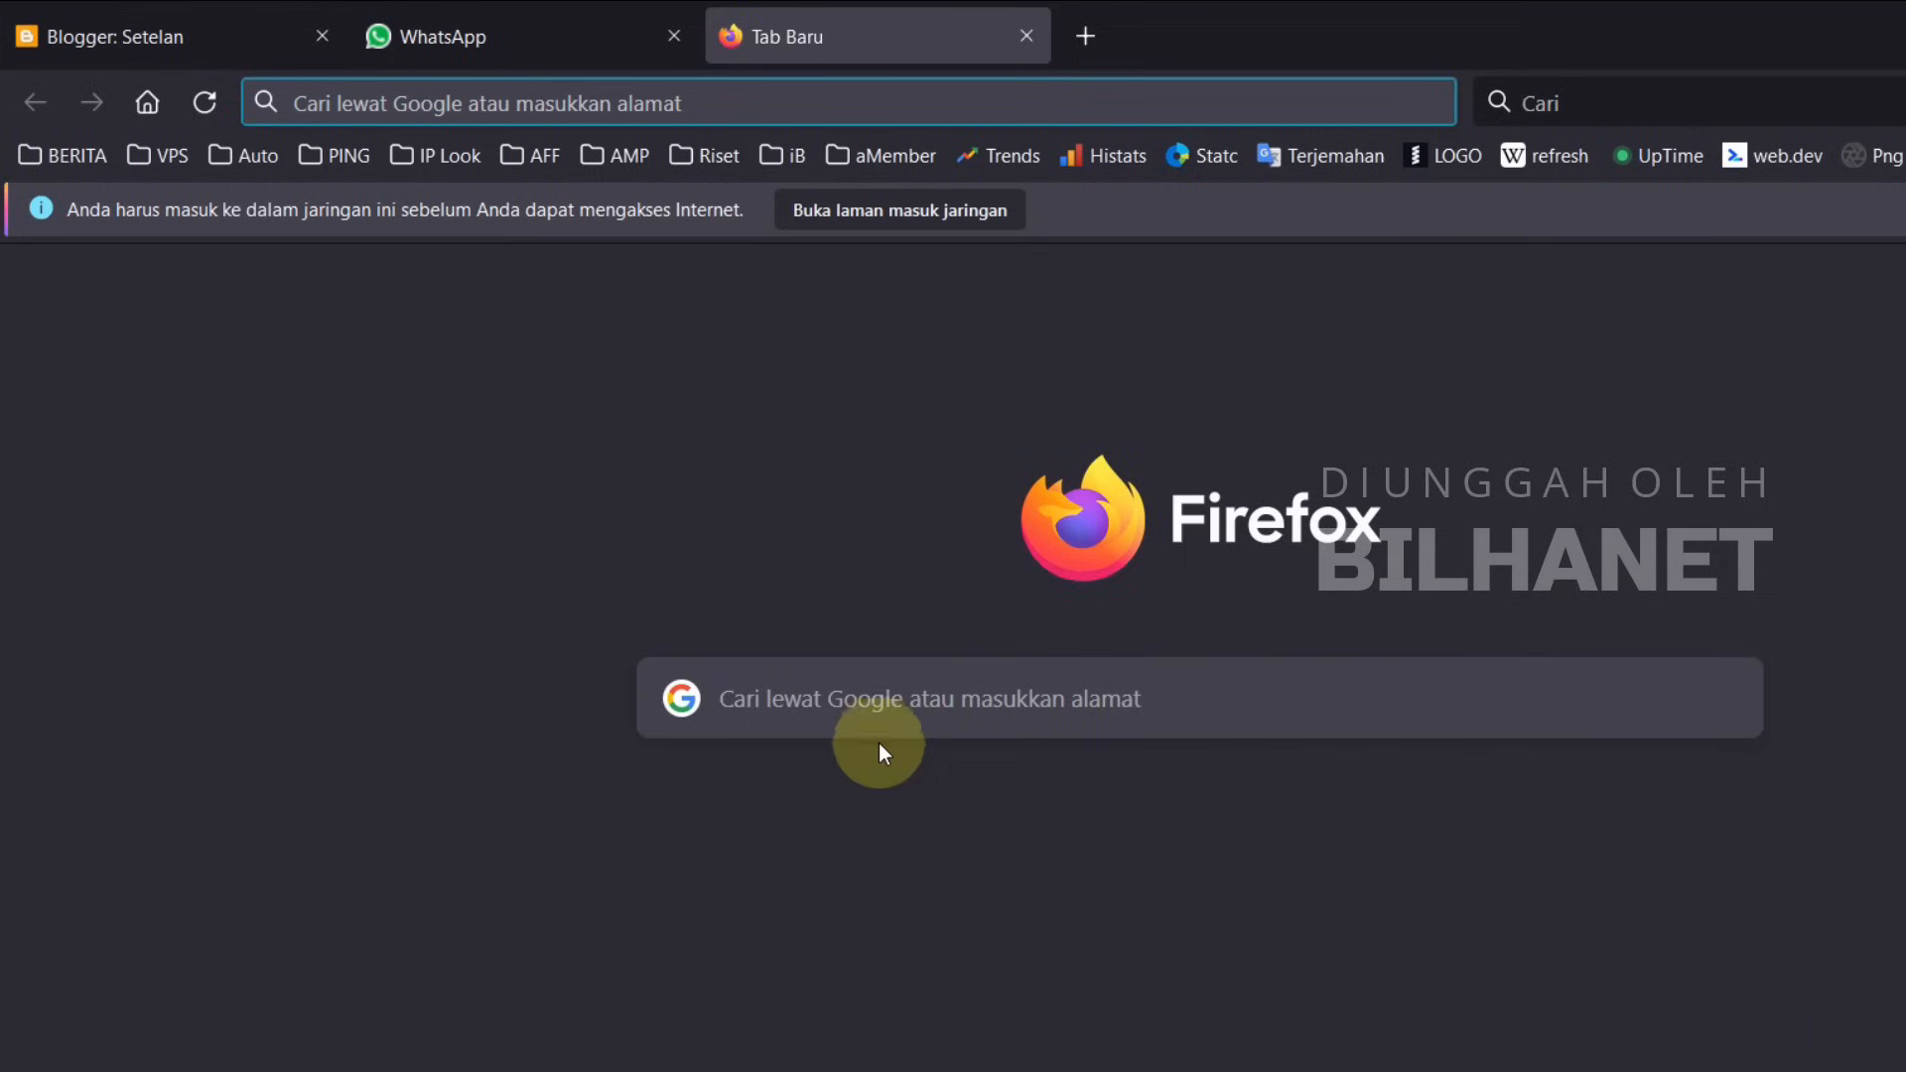
left_click(868, 690)
type("hs.")
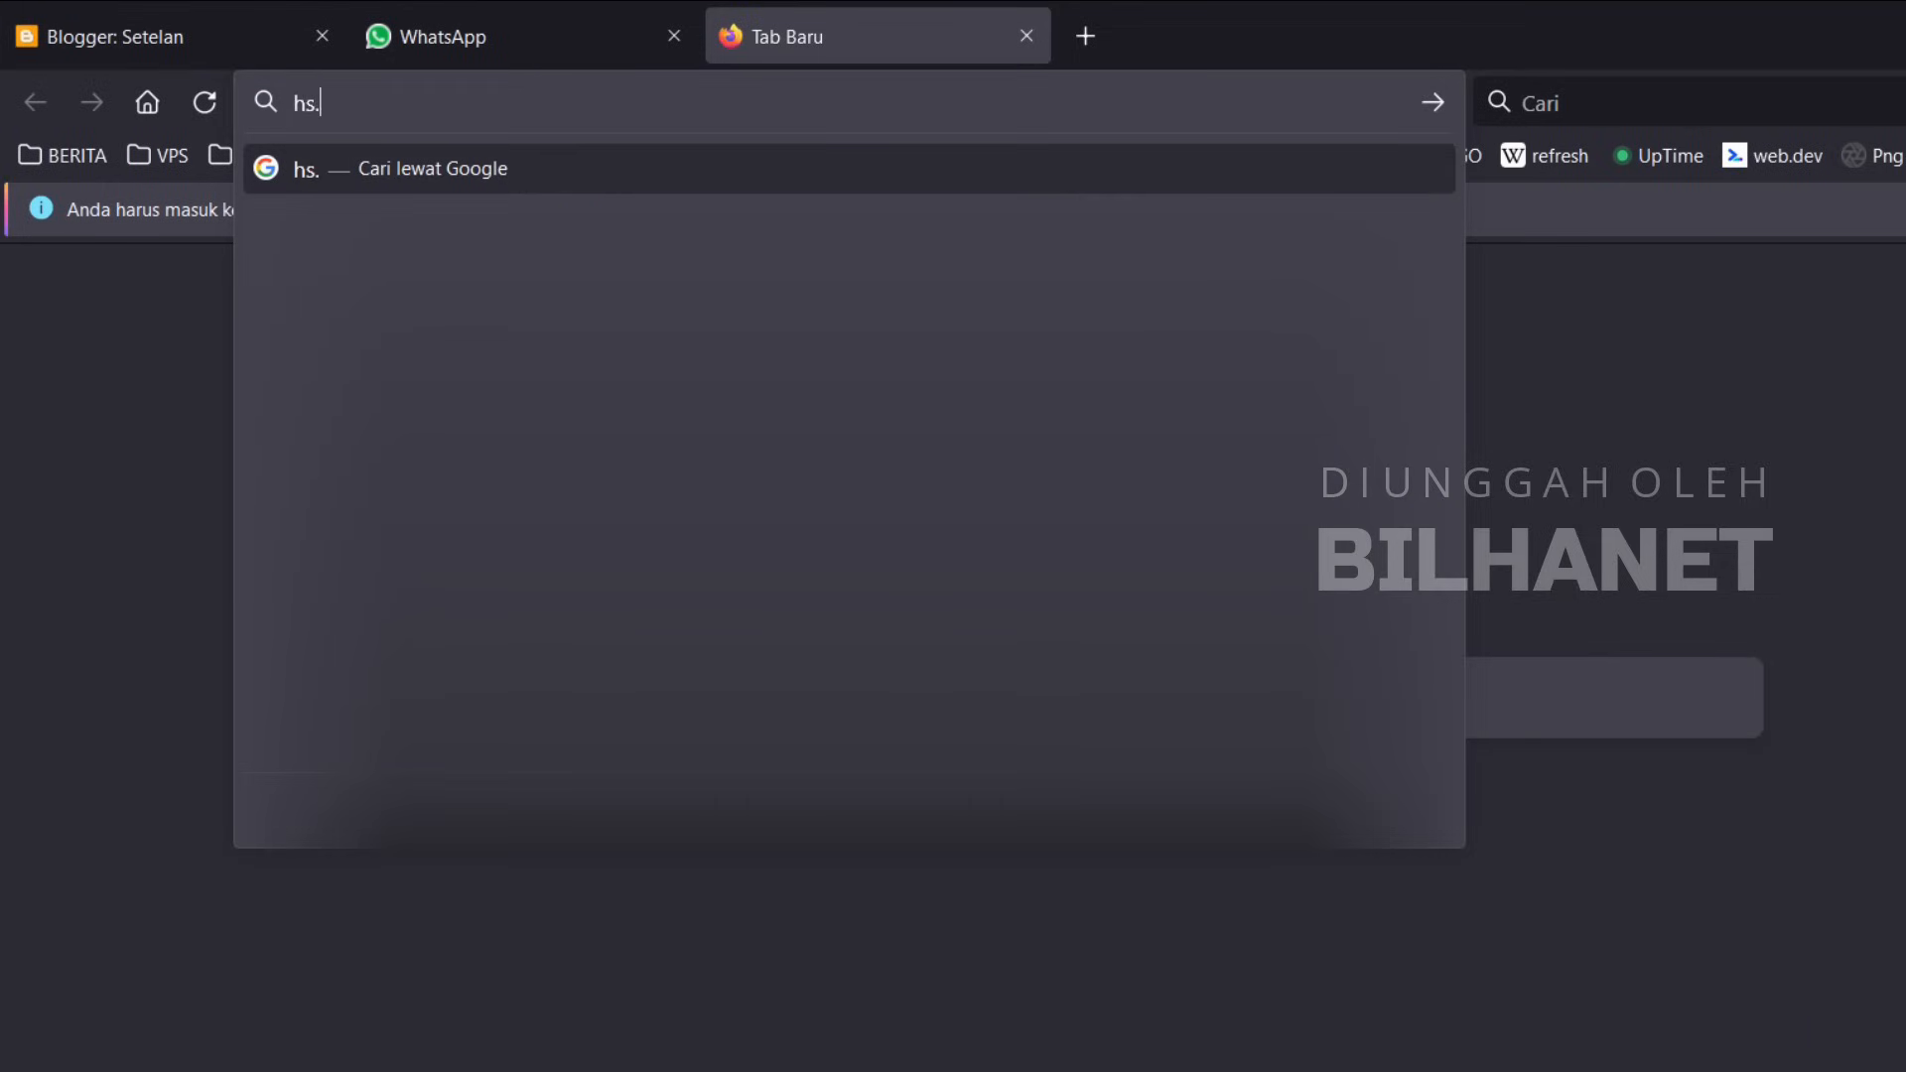
type("bilhanet.com")
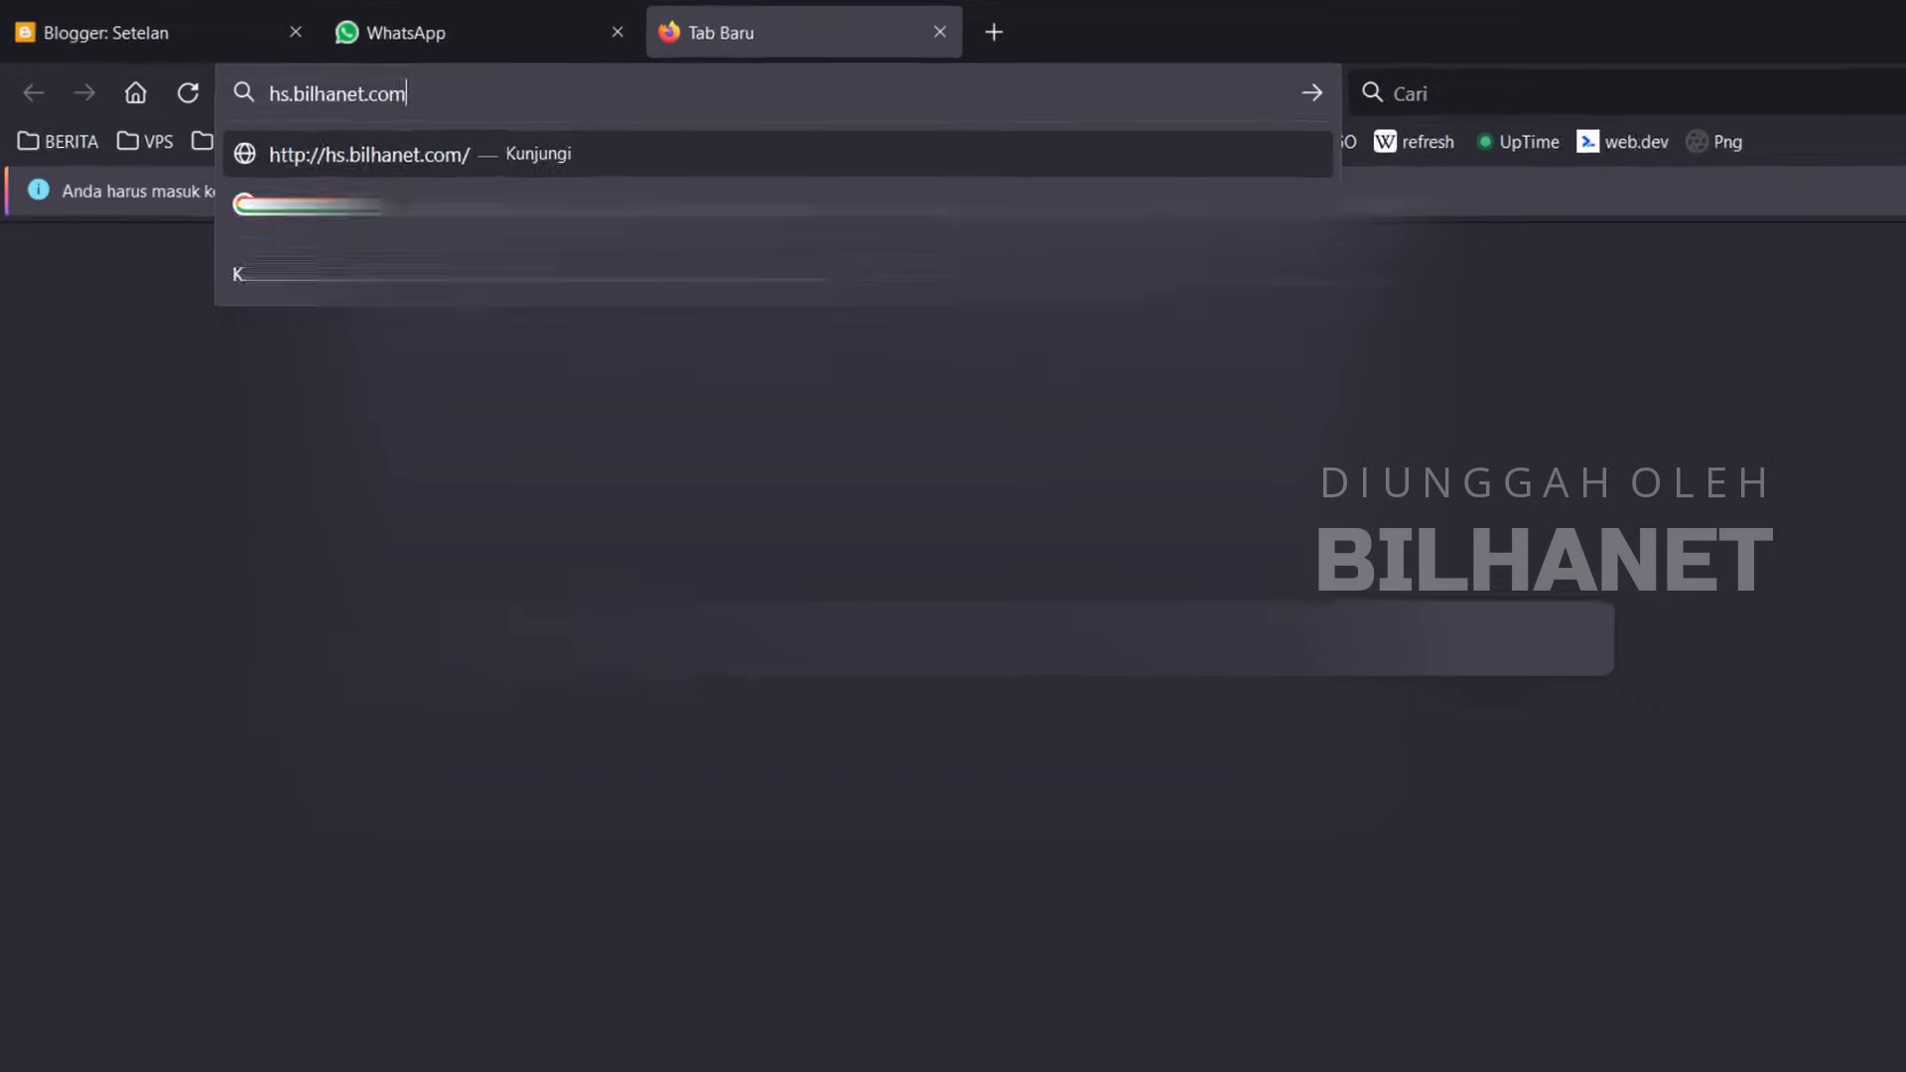
key("Return")
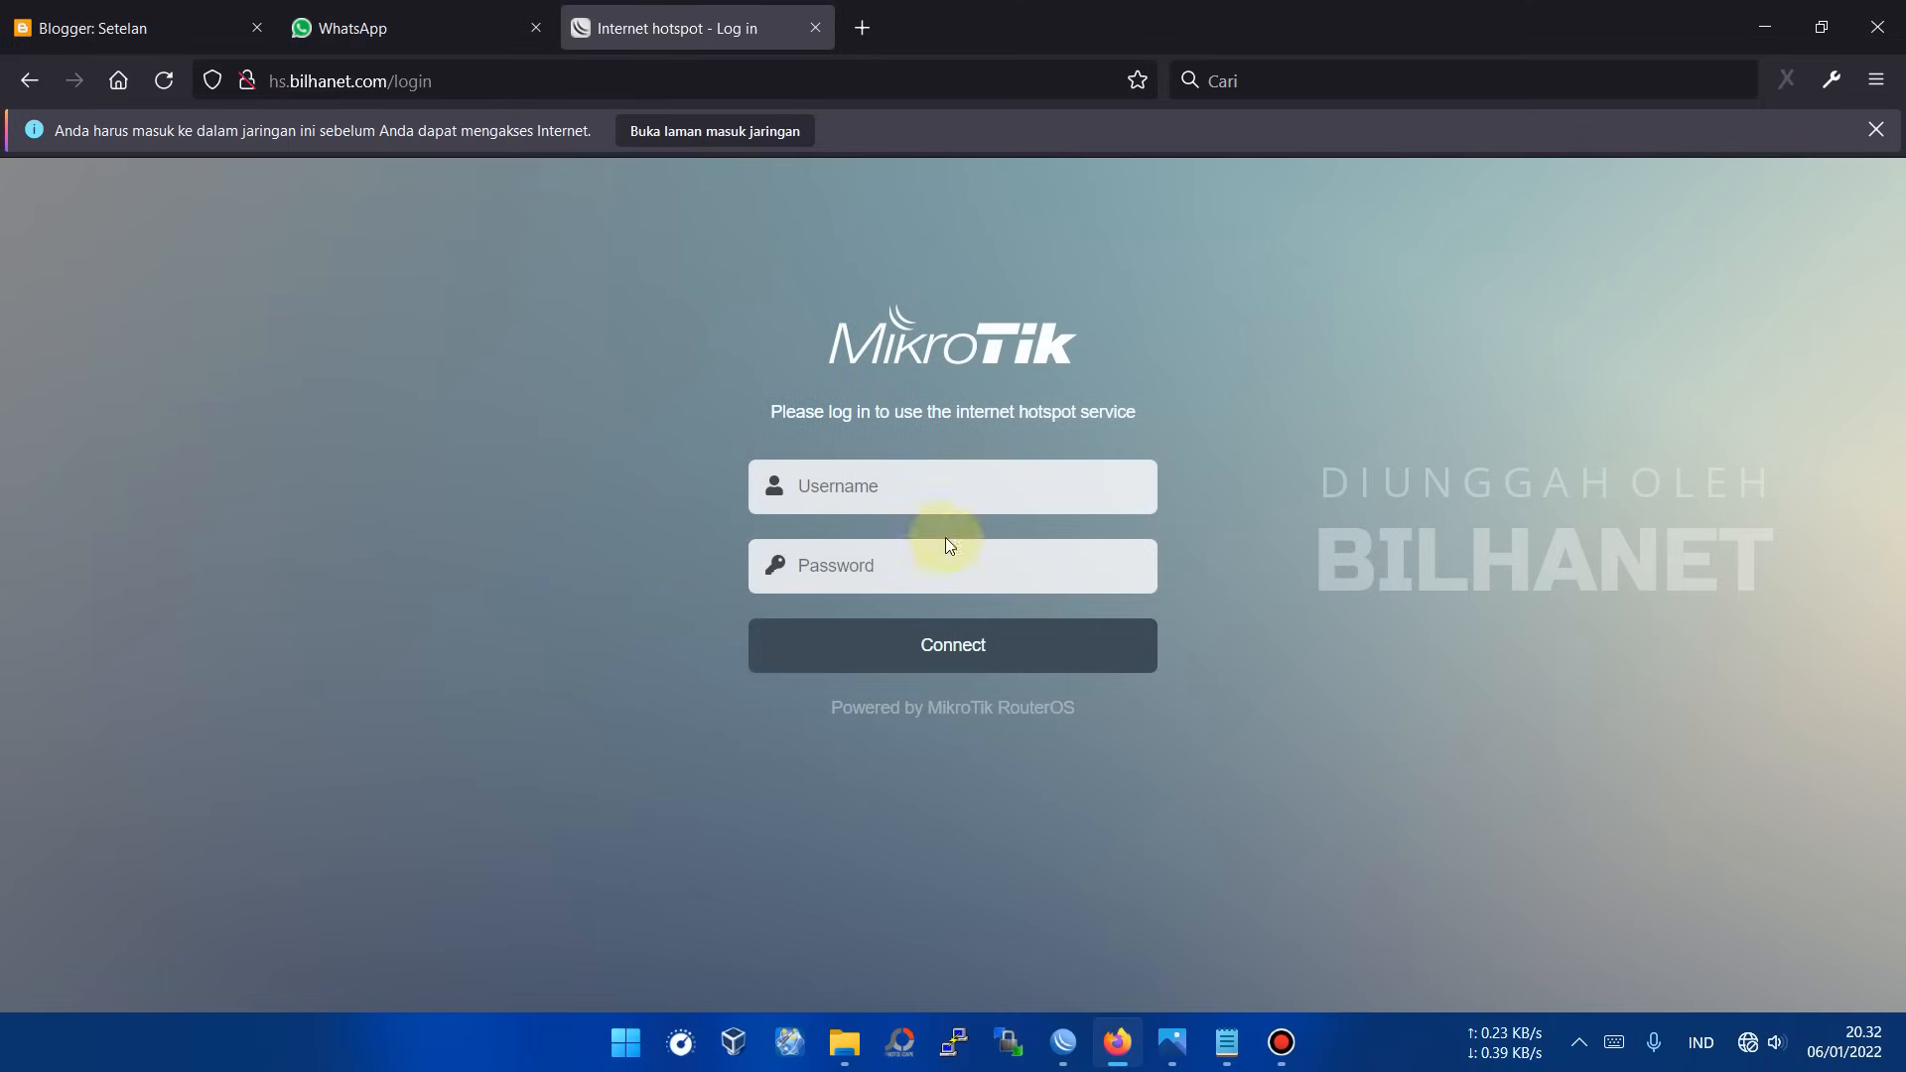
left_click(924, 494)
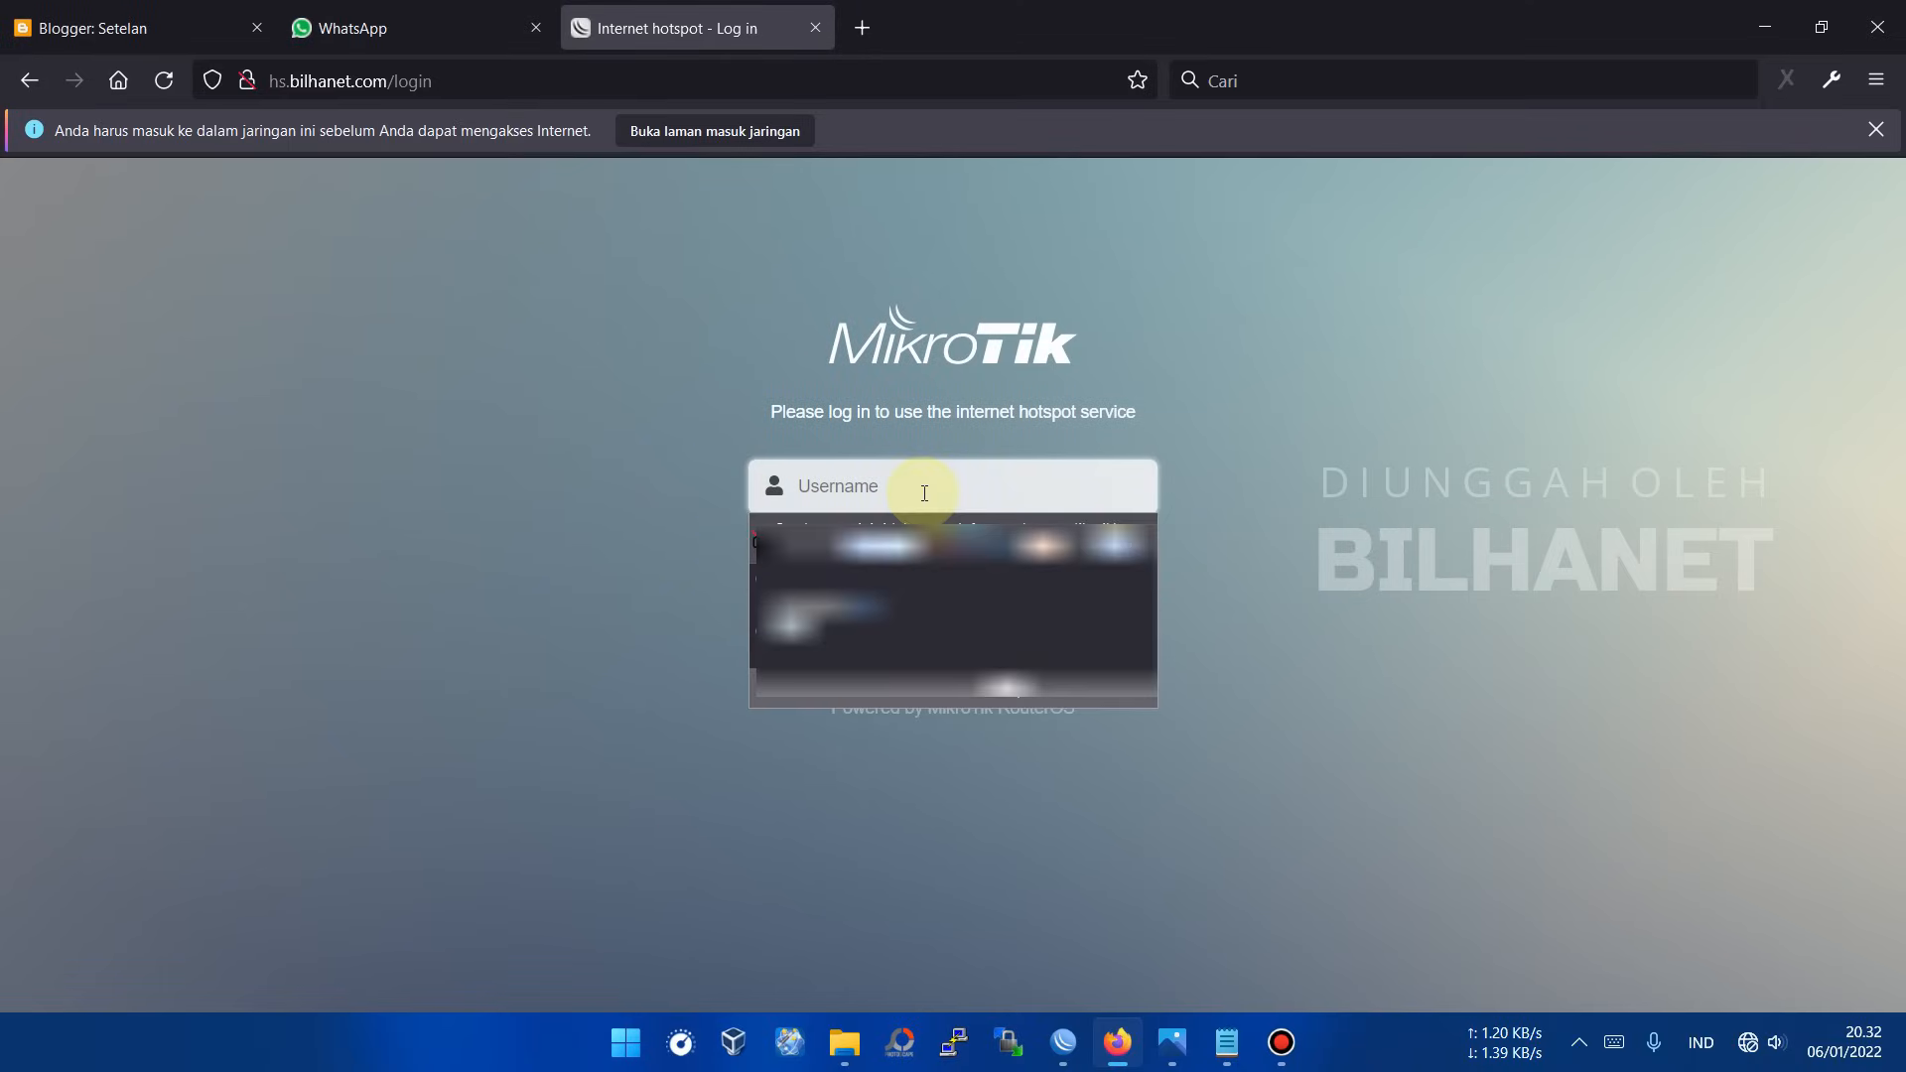
type("bilhanet")
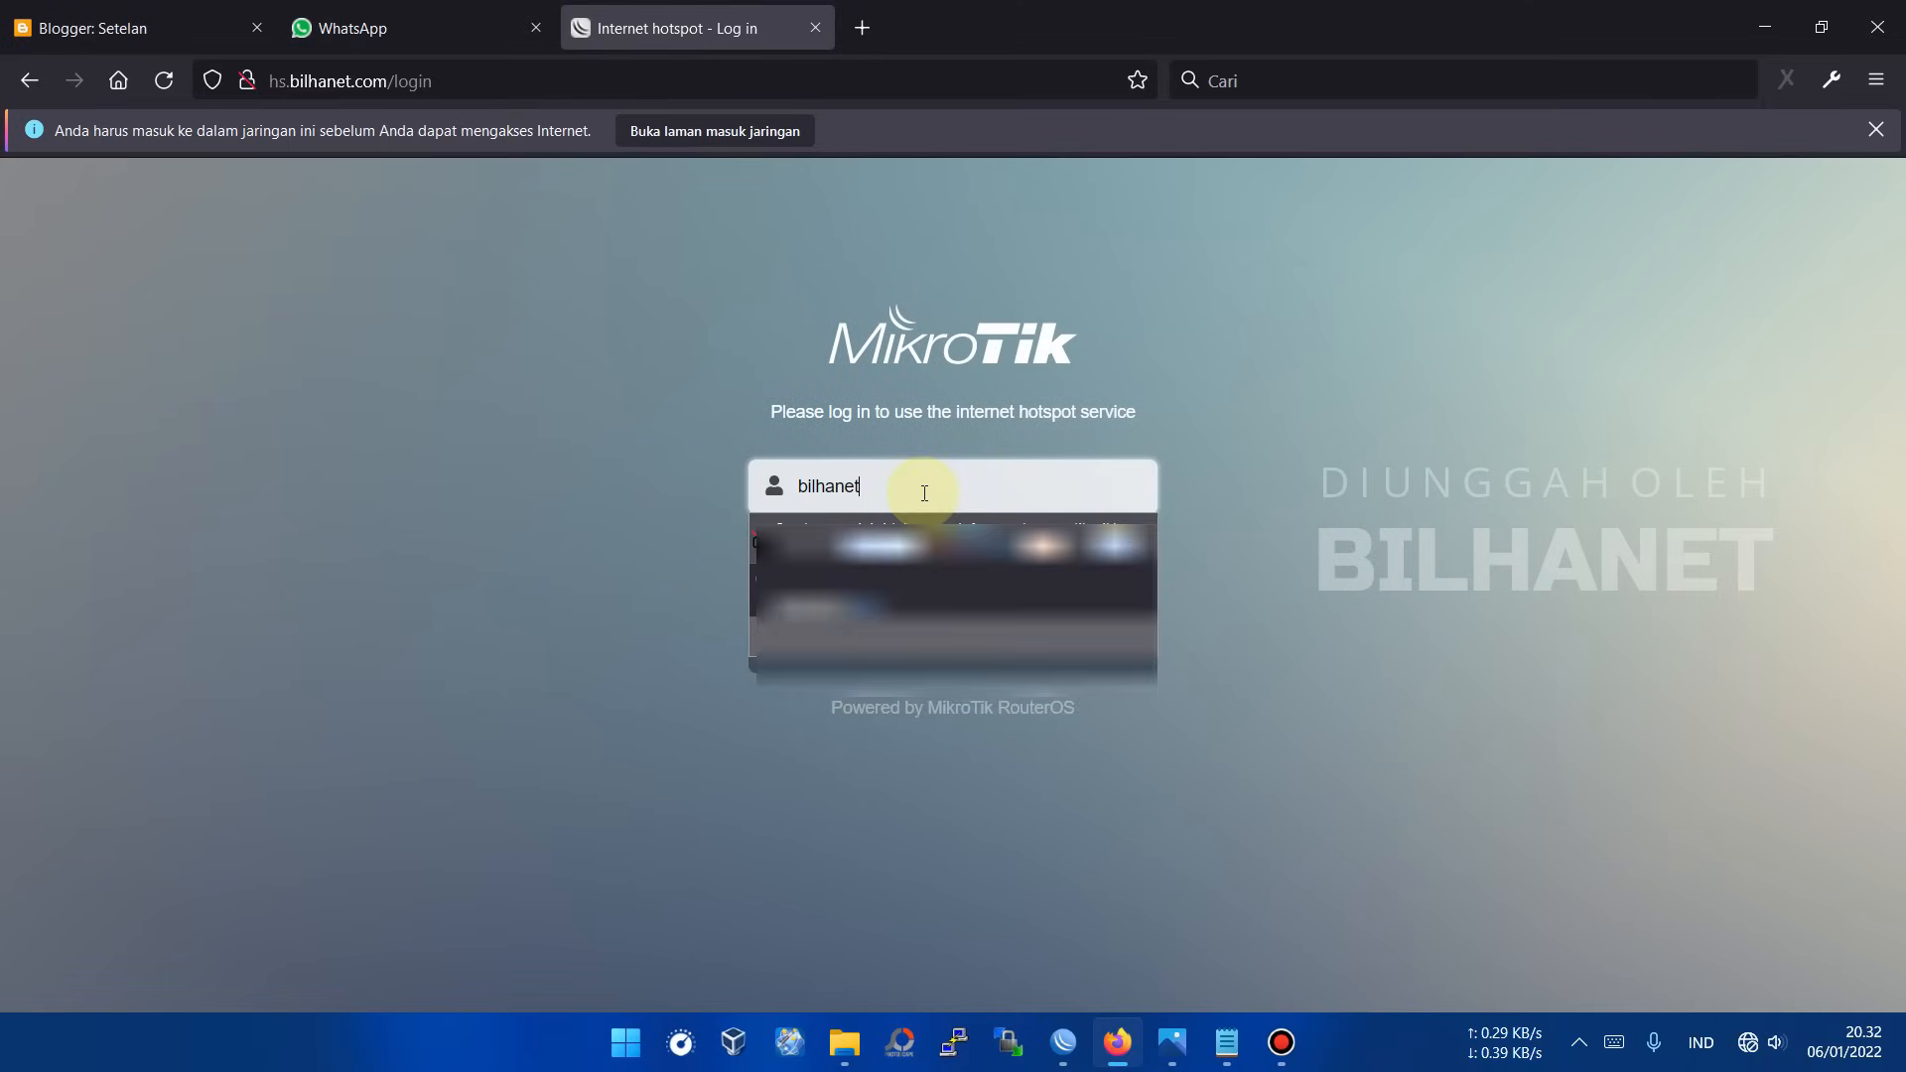
key("Tab")
type("•••••")
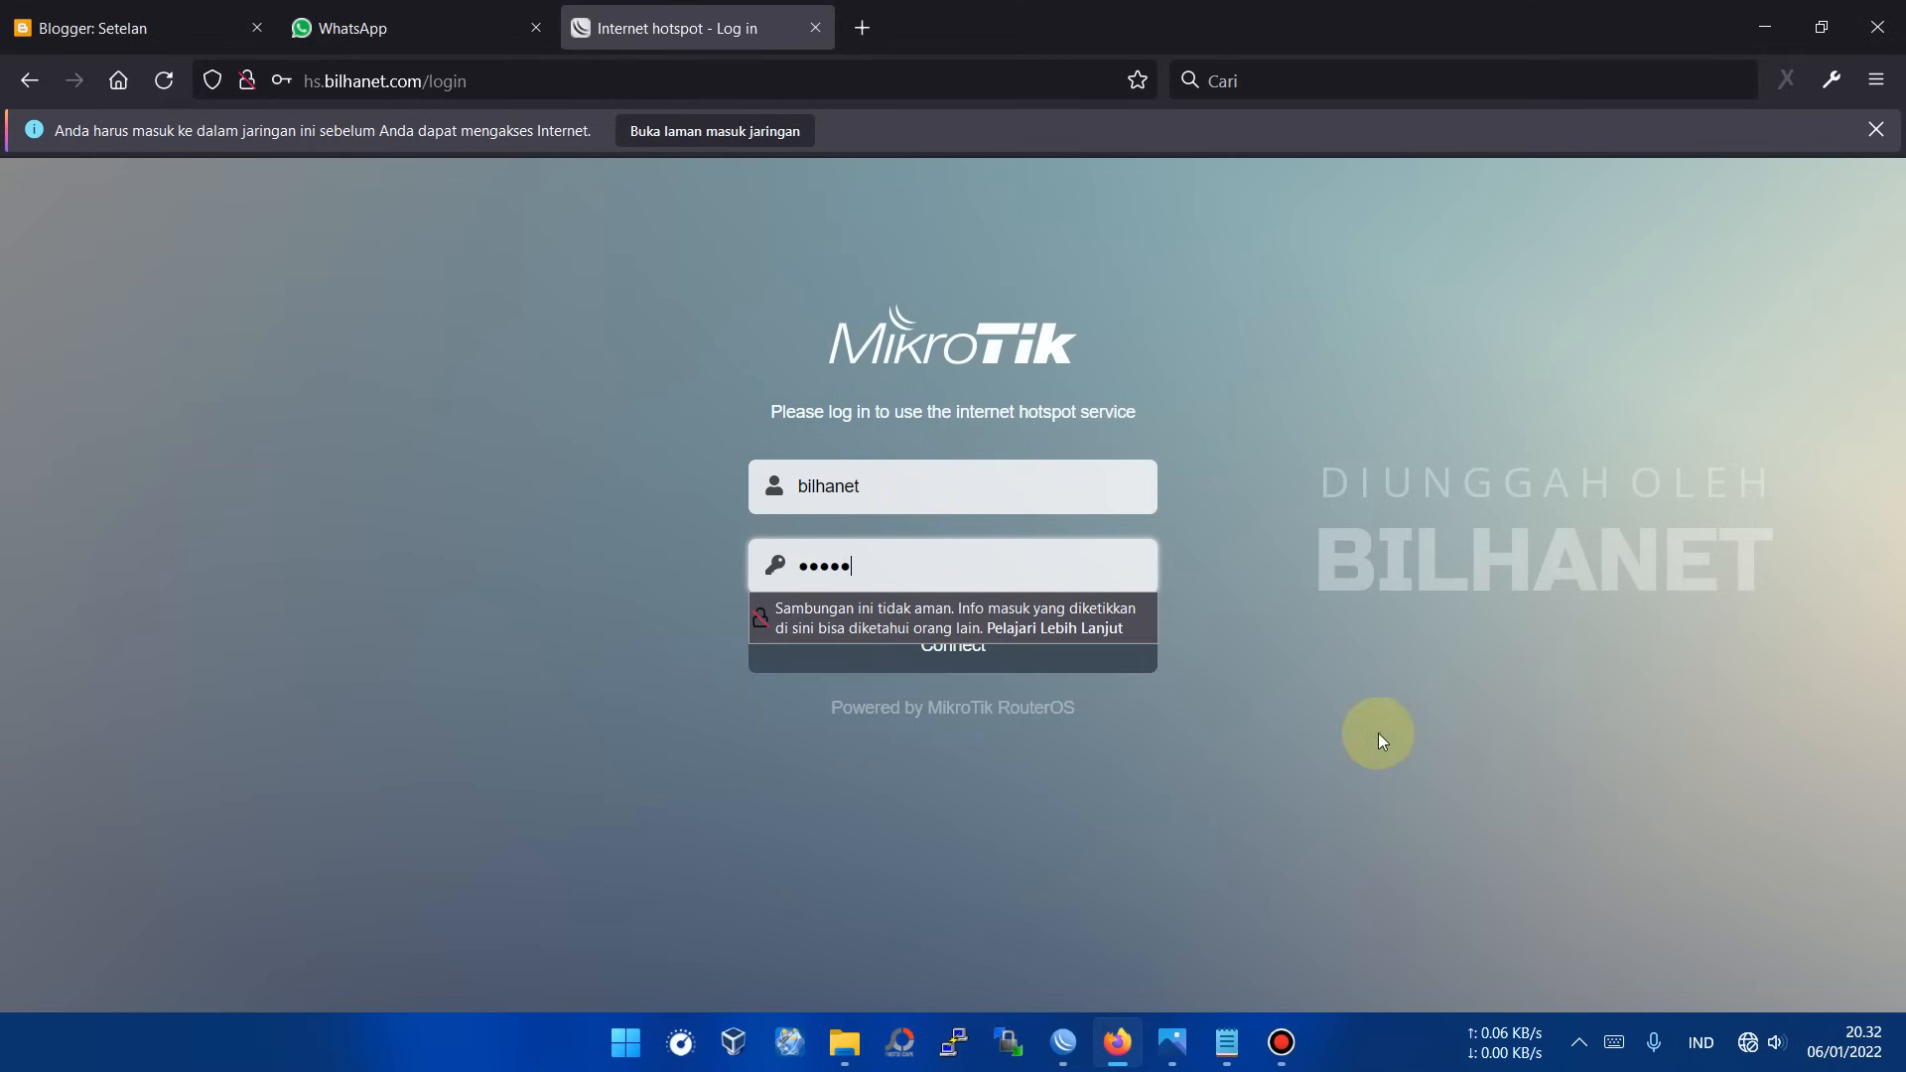
left_click(968, 655)
Step: Decline saving the login, confirm Google loads in a new tab, and return to WinBox
left_click(610, 392)
left_click(860, 30)
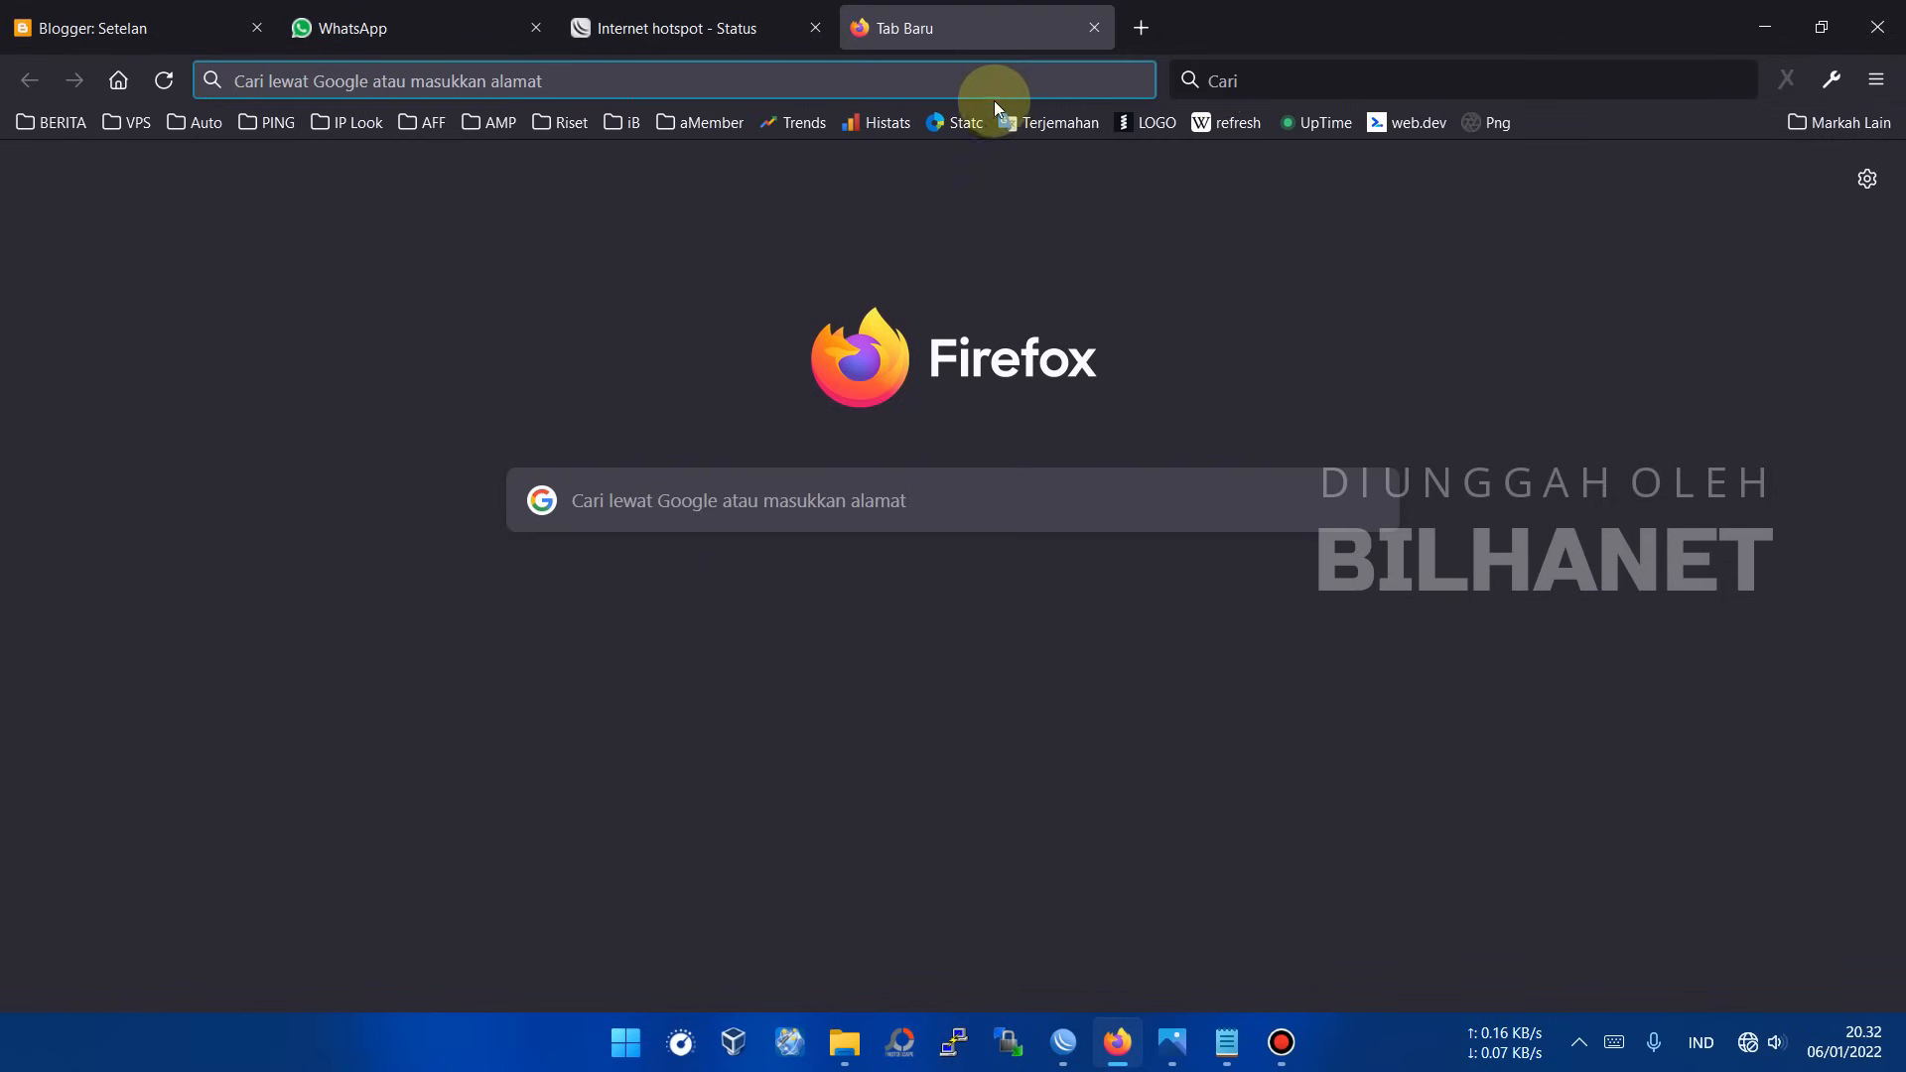
left_click(1303, 83)
key("Return")
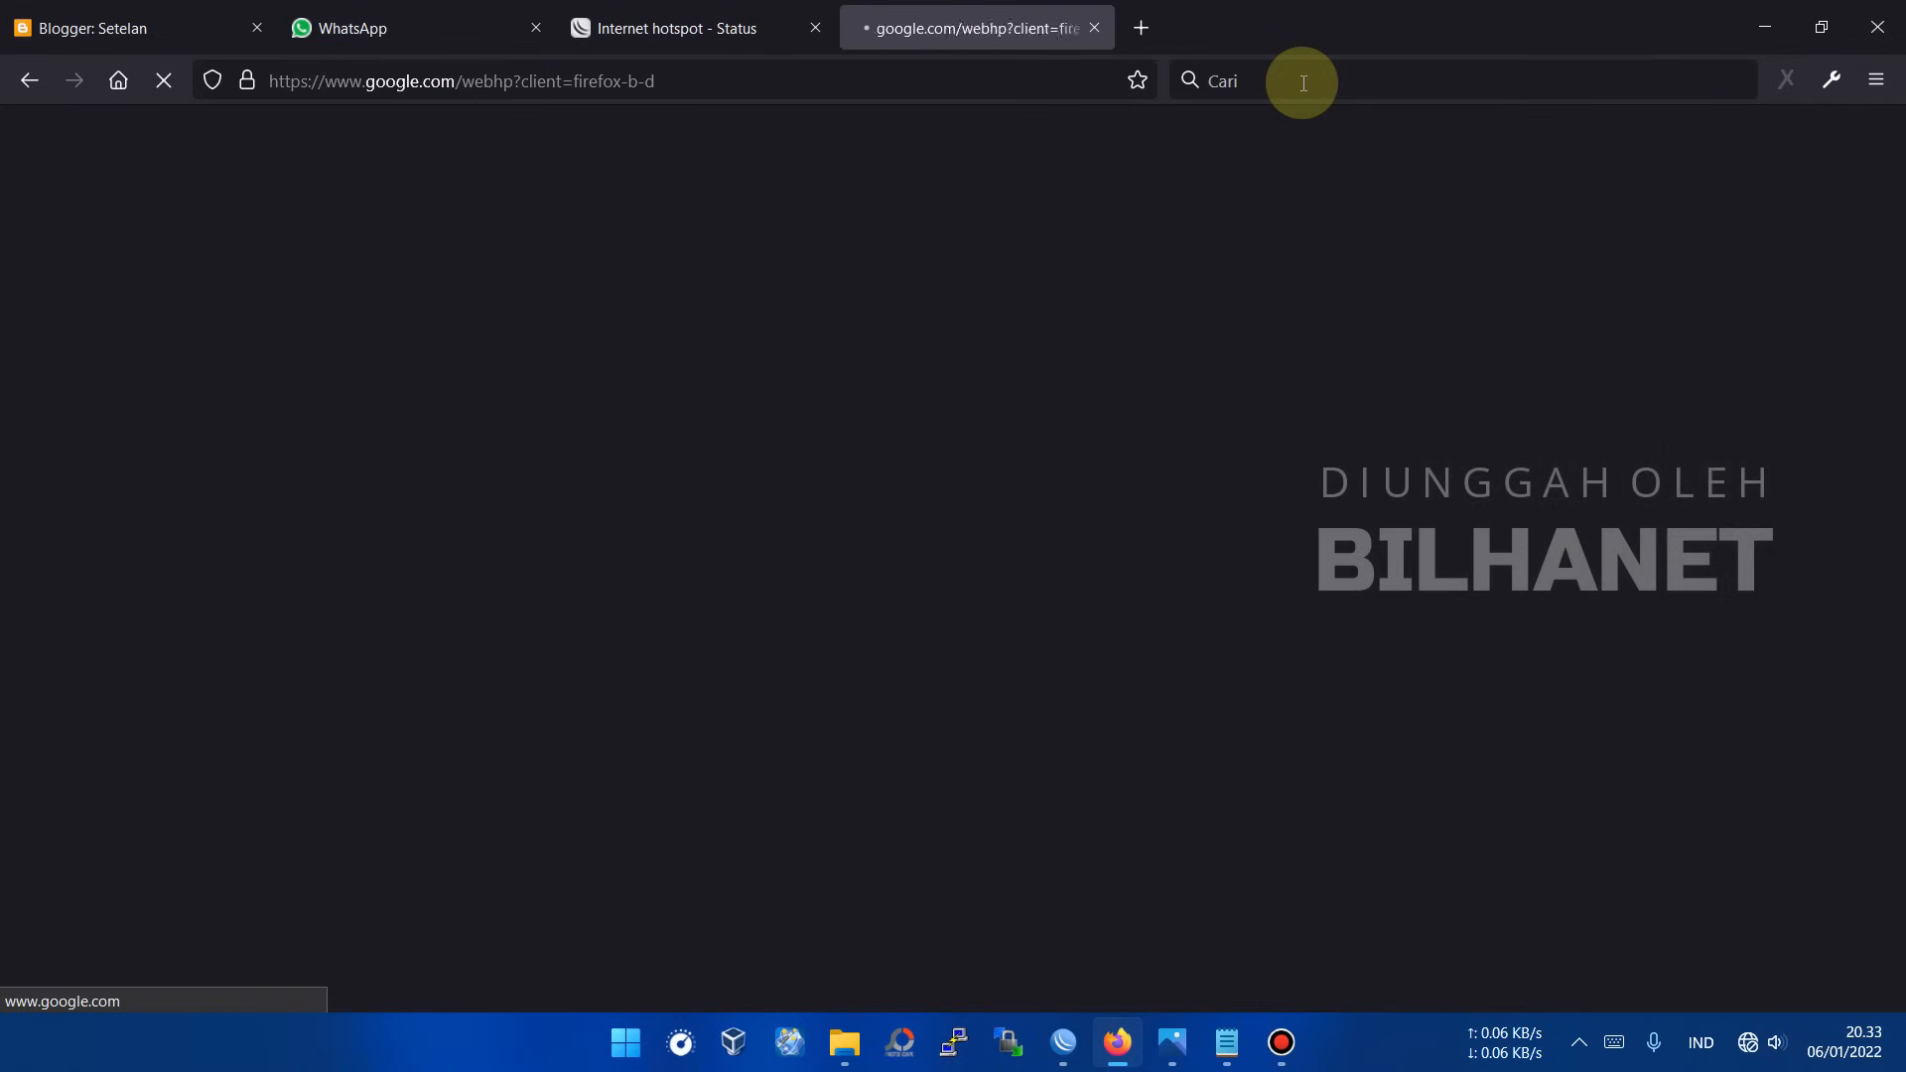
left_click(635, 28)
mouse_move(1071, 1055)
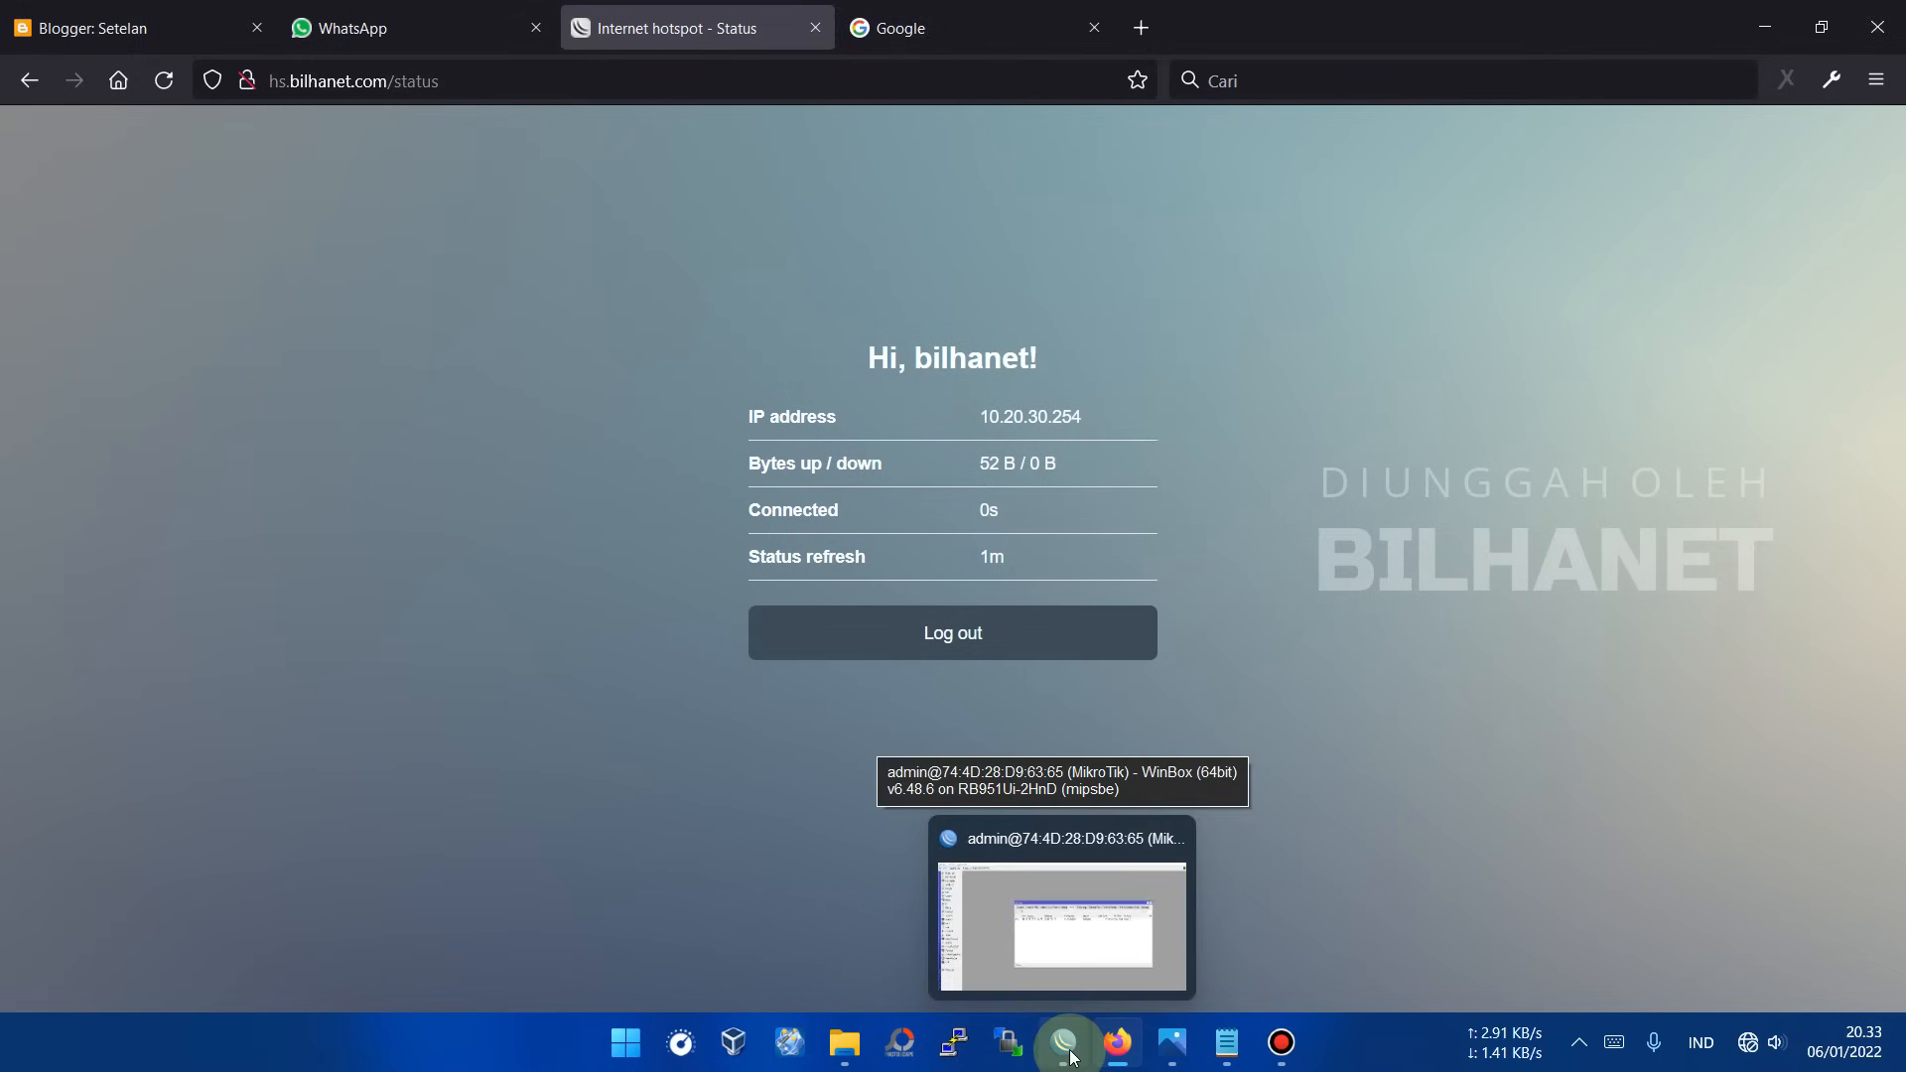
left_click(1064, 1042)
Step: Open IP > Routes and inspect ISP 1's active default route and ISP 2's distance-2 backup
key("Escape")
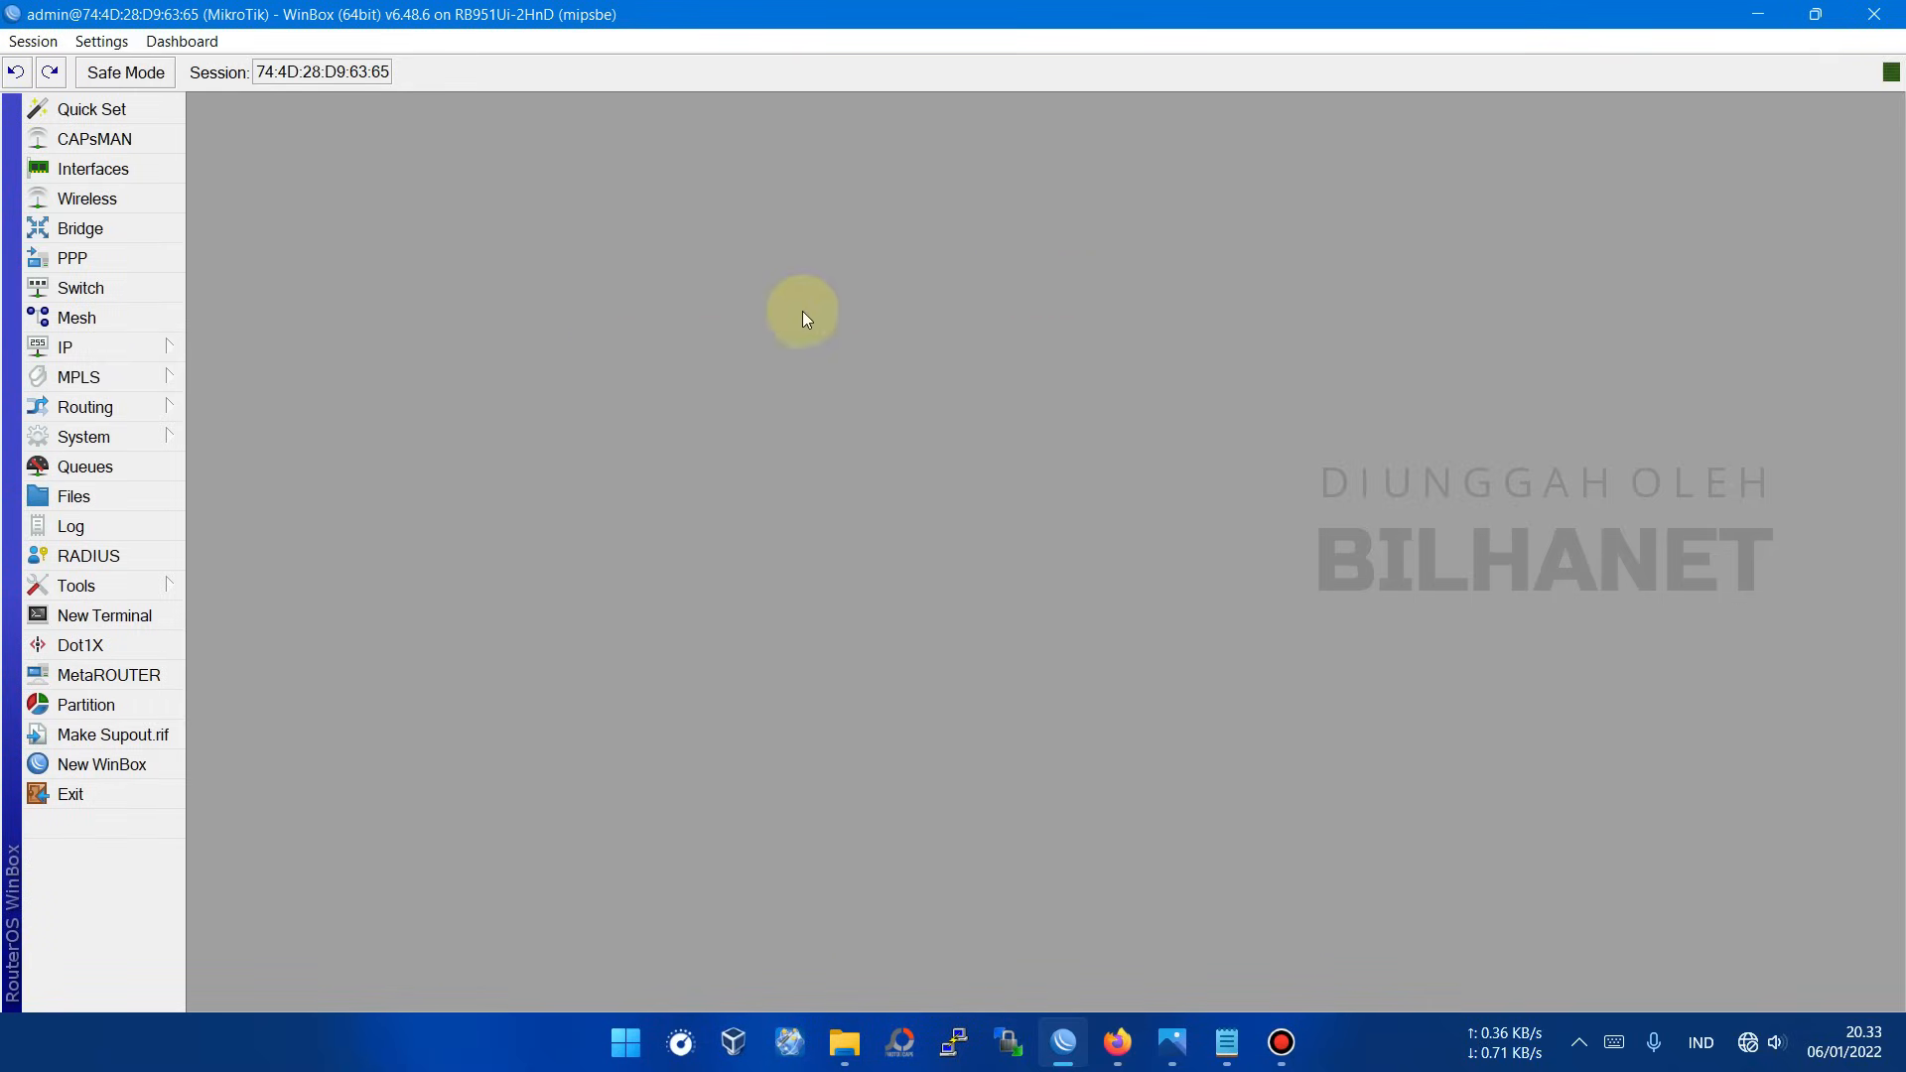
left_click(170, 348)
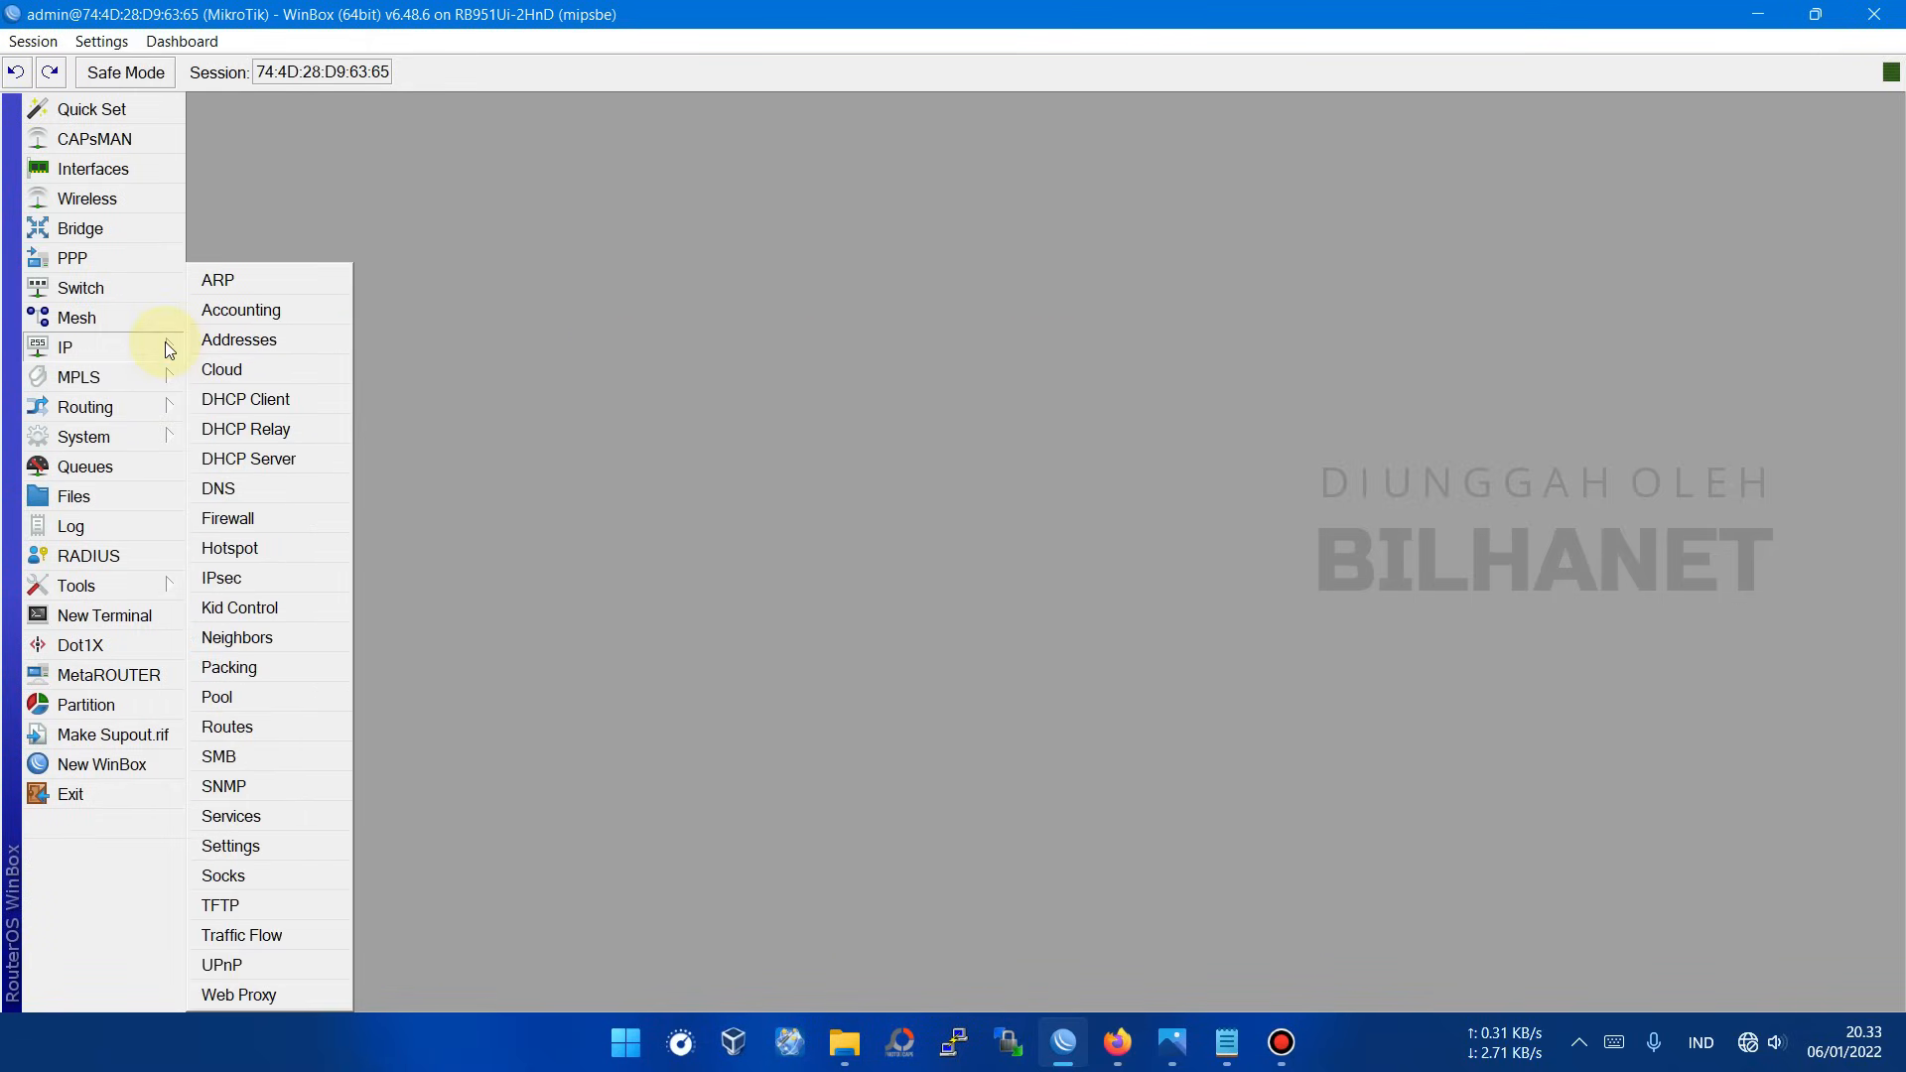
left_click(244, 727)
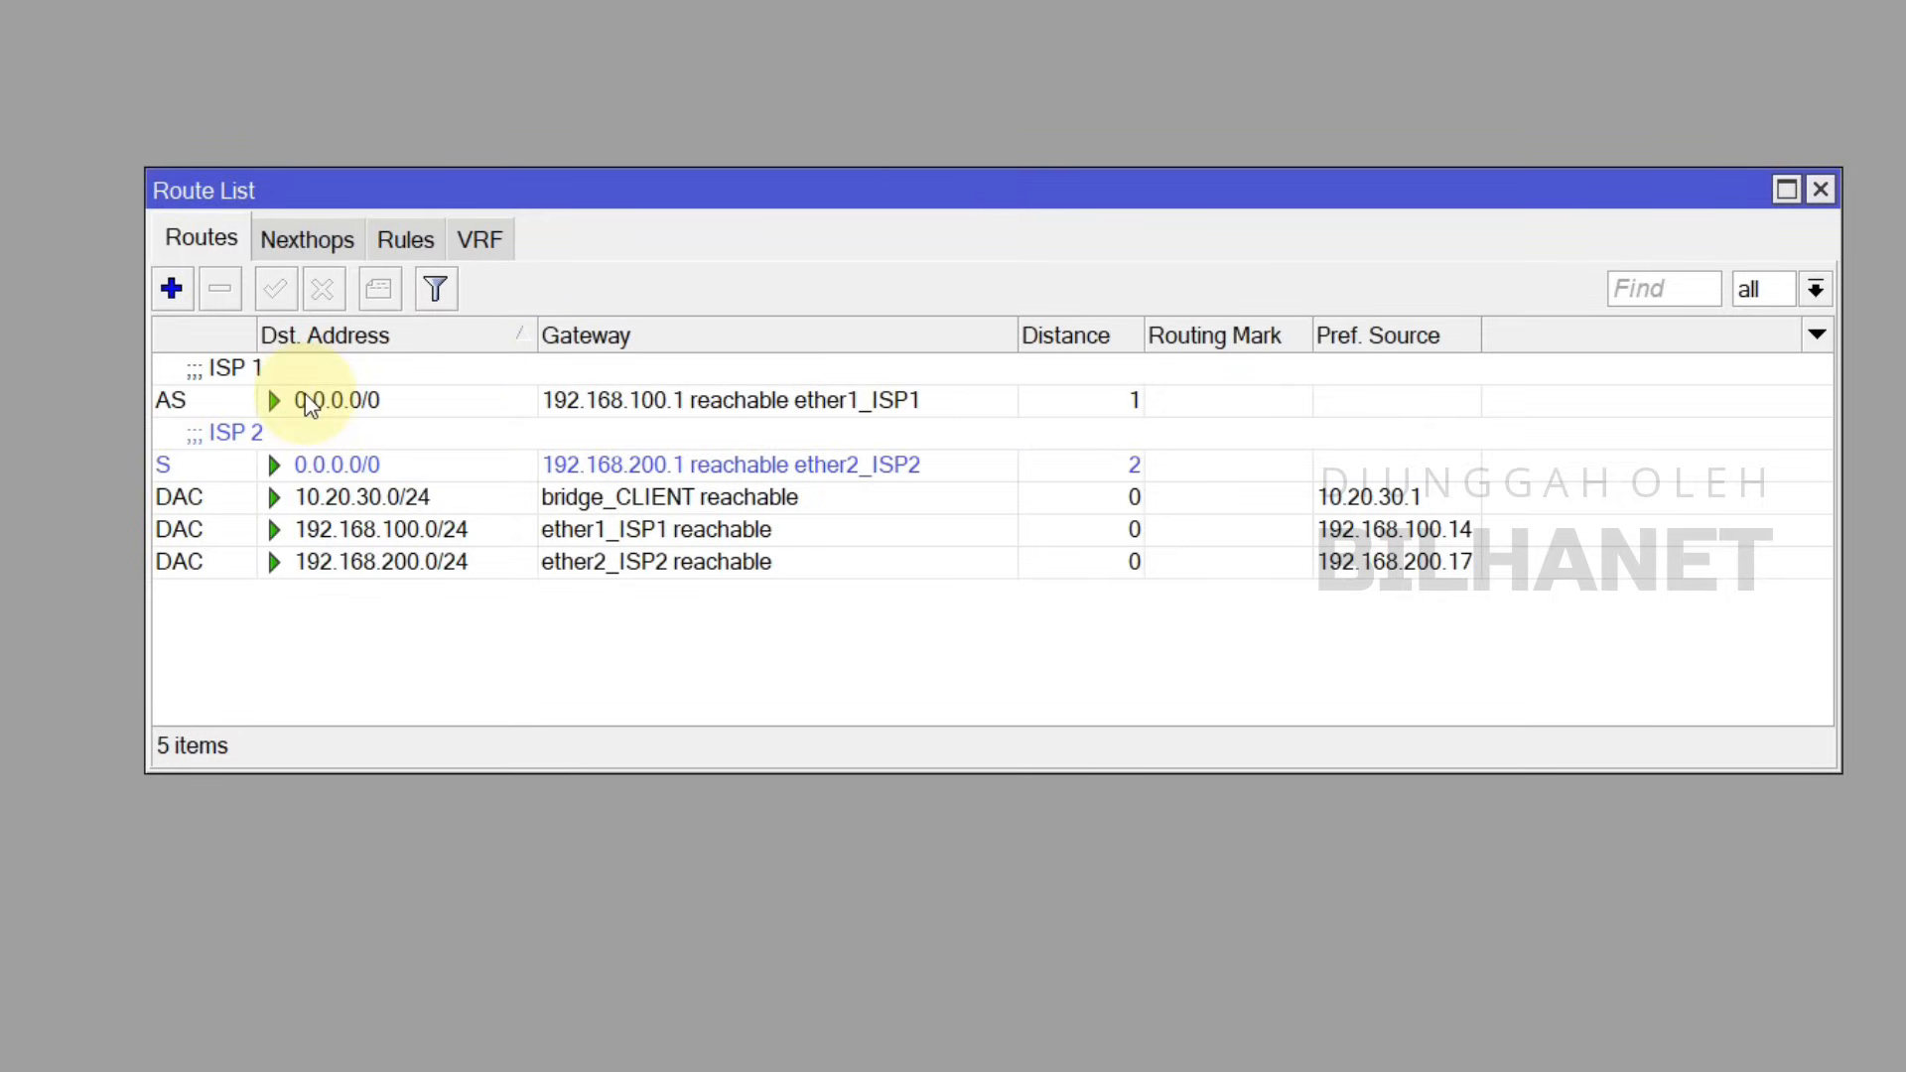
left_click(277, 382)
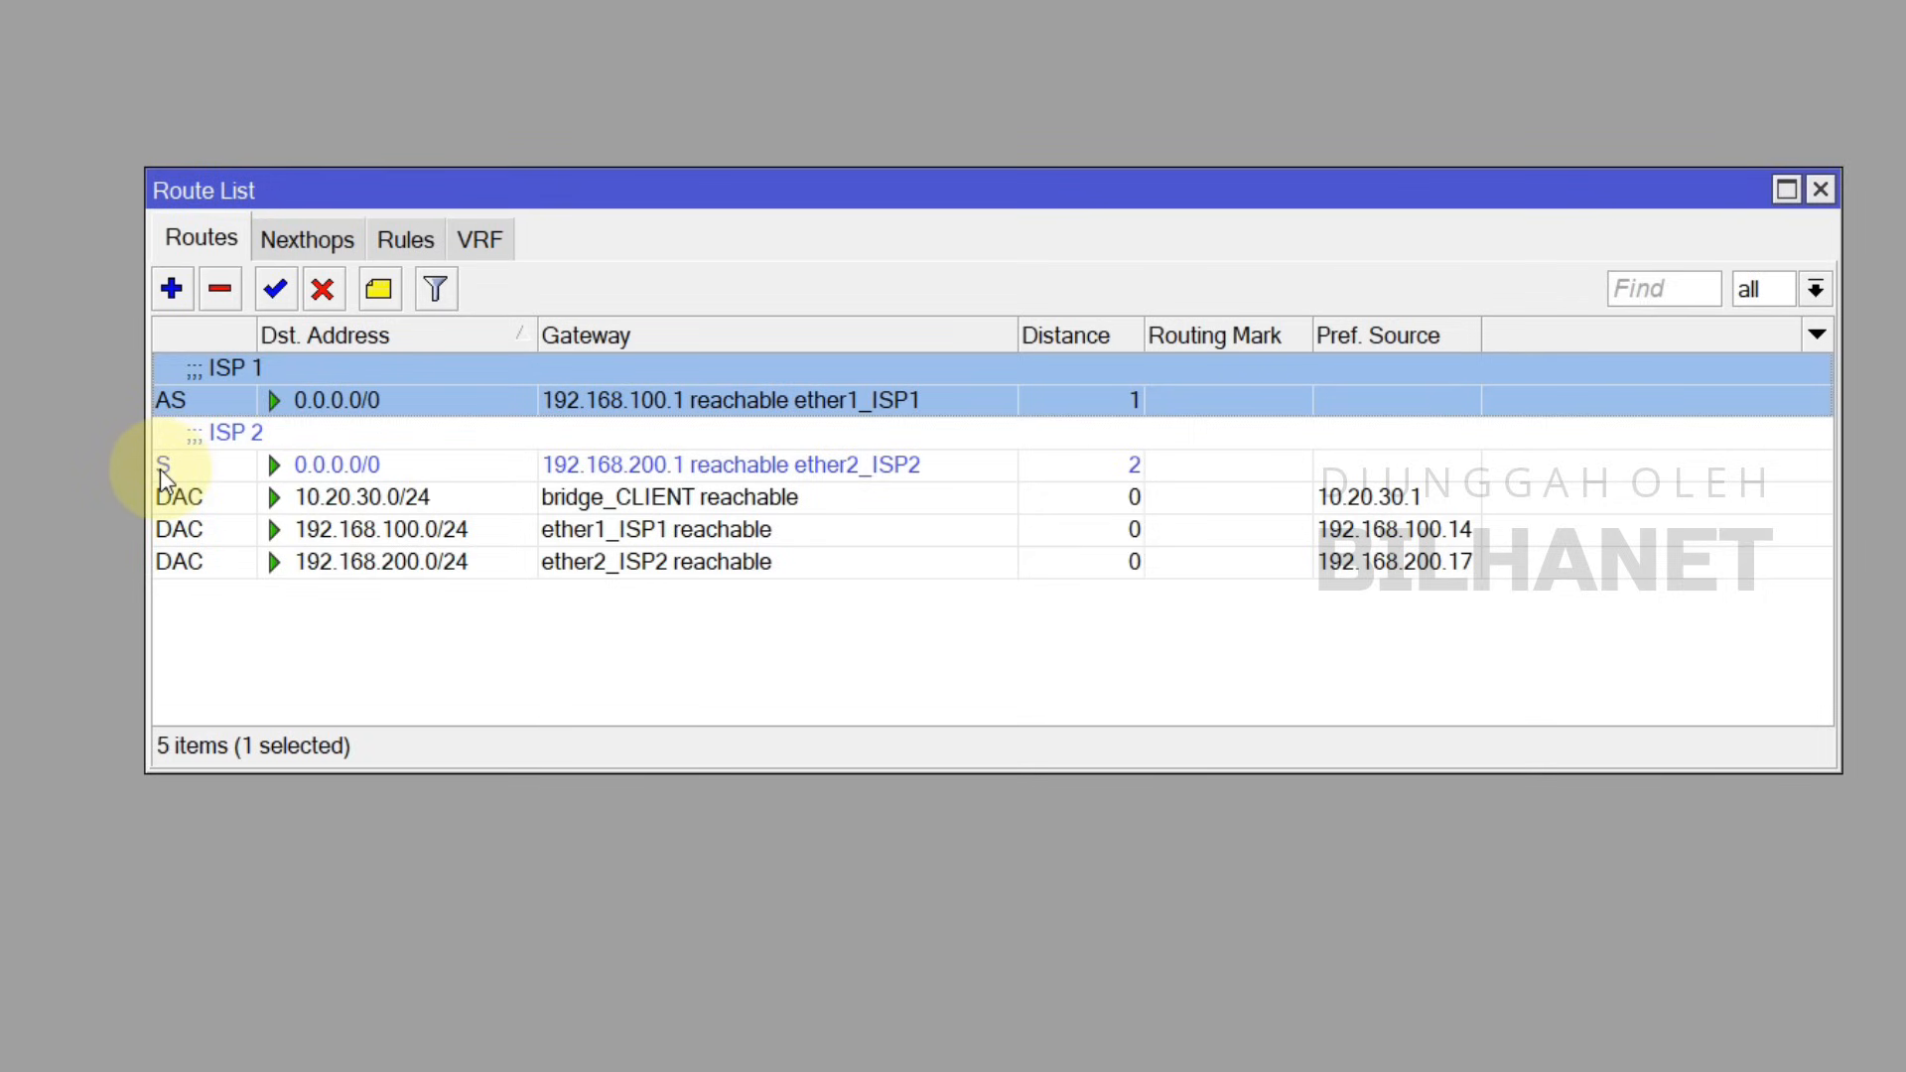
left_click(261, 462)
left_click(174, 400)
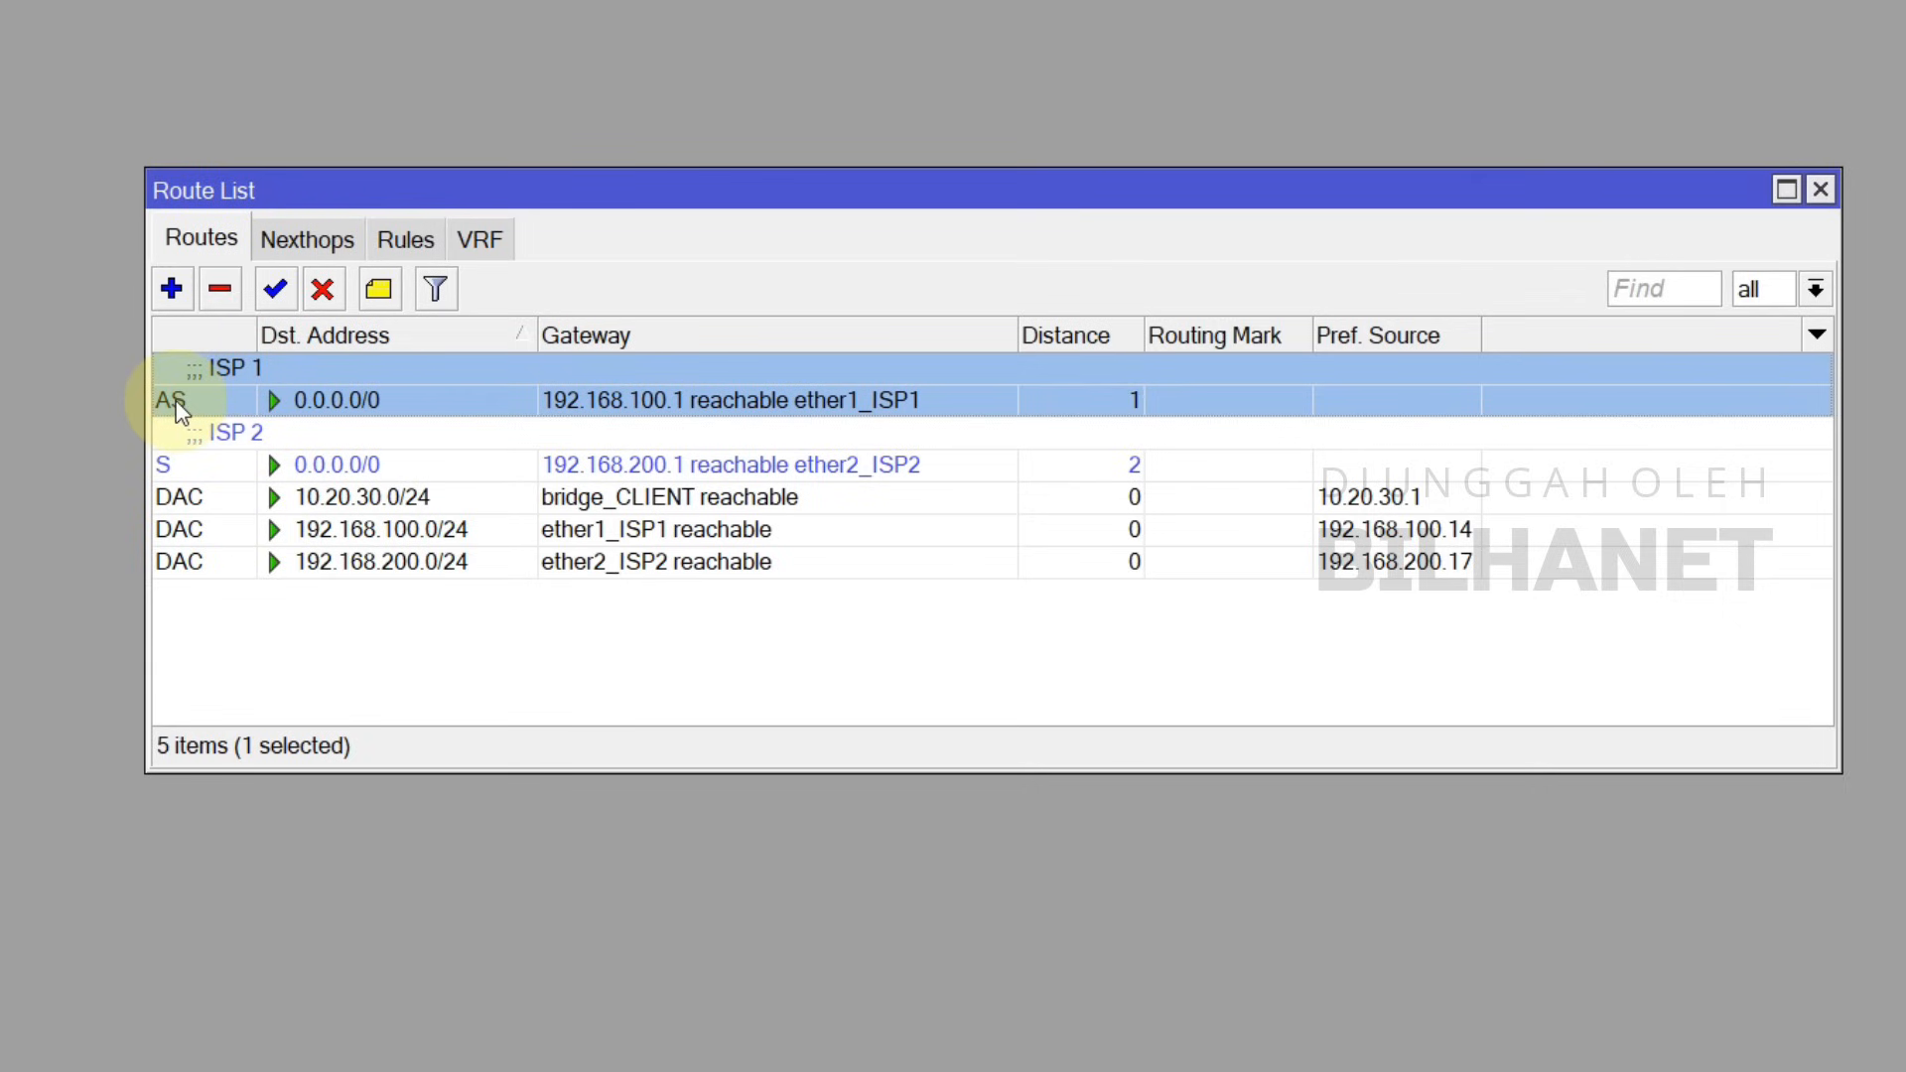
mouse_move(177, 409)
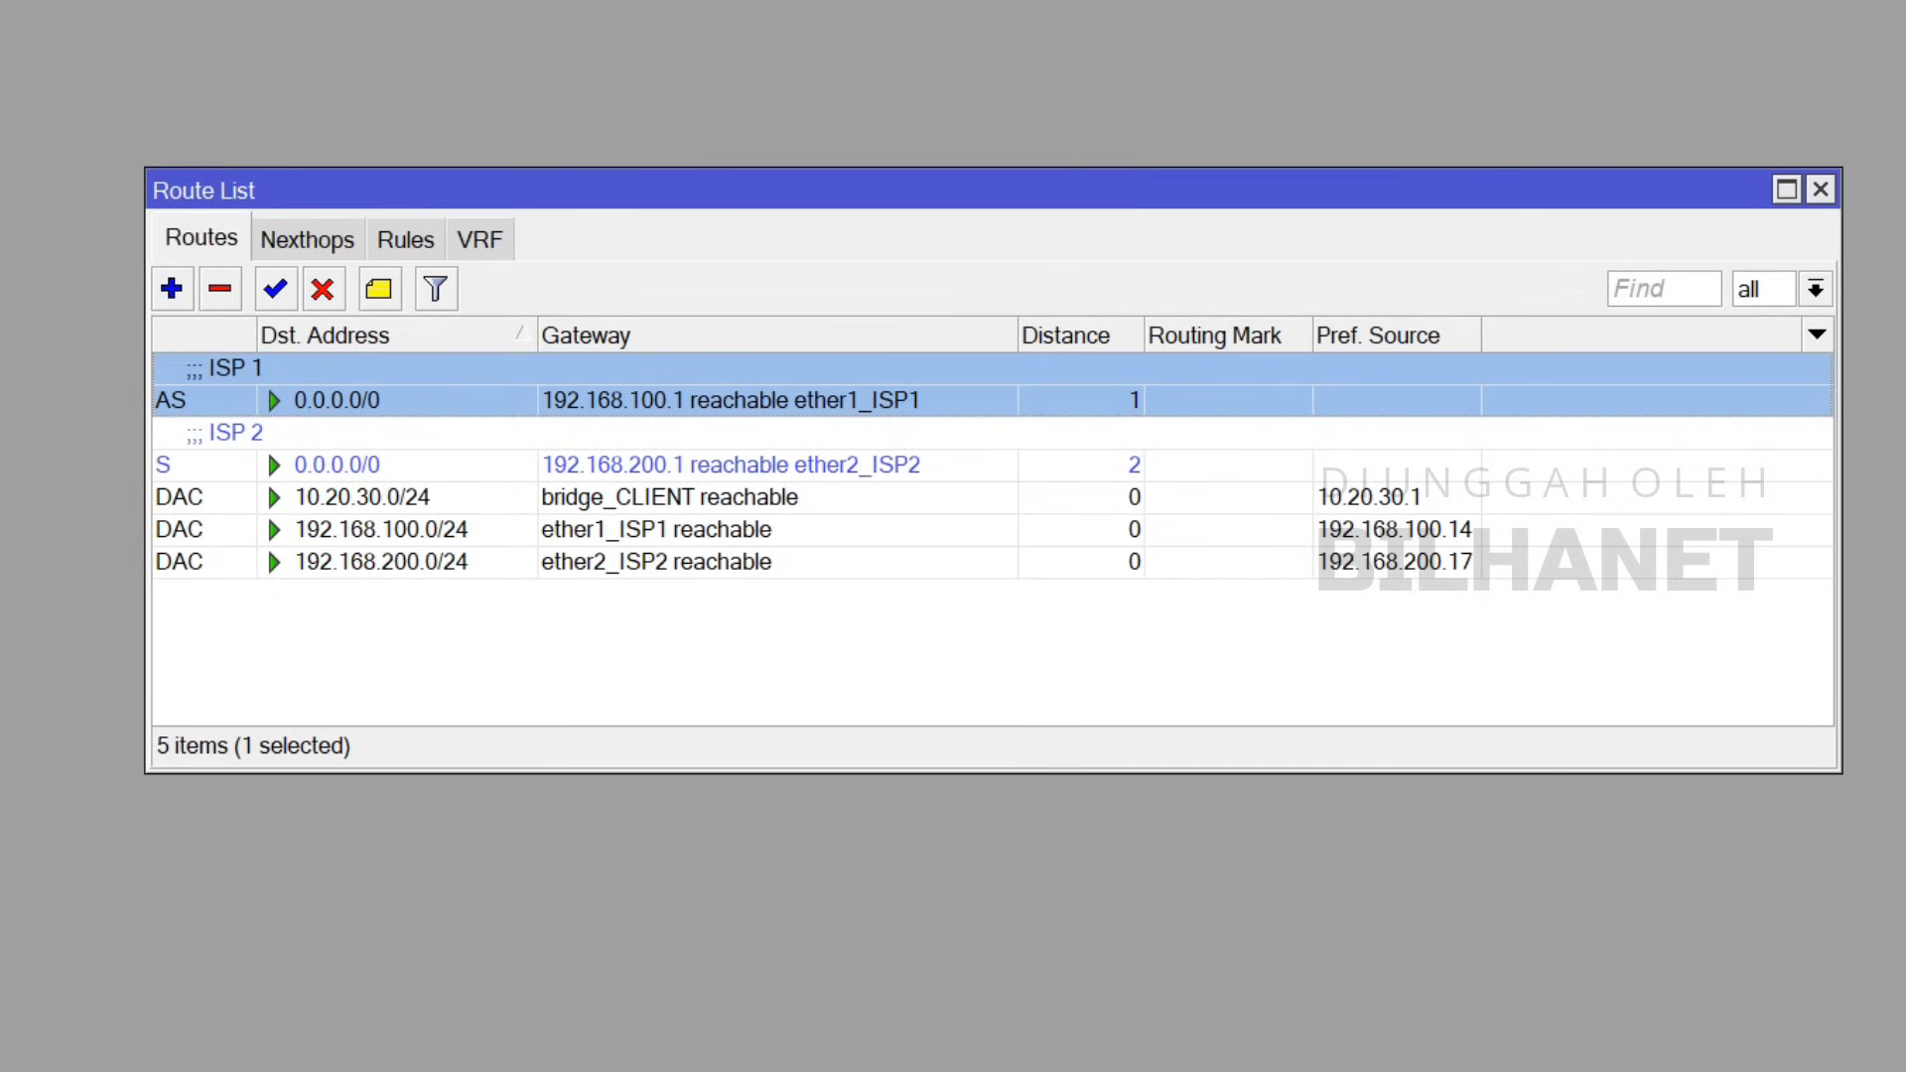
key("super+r")
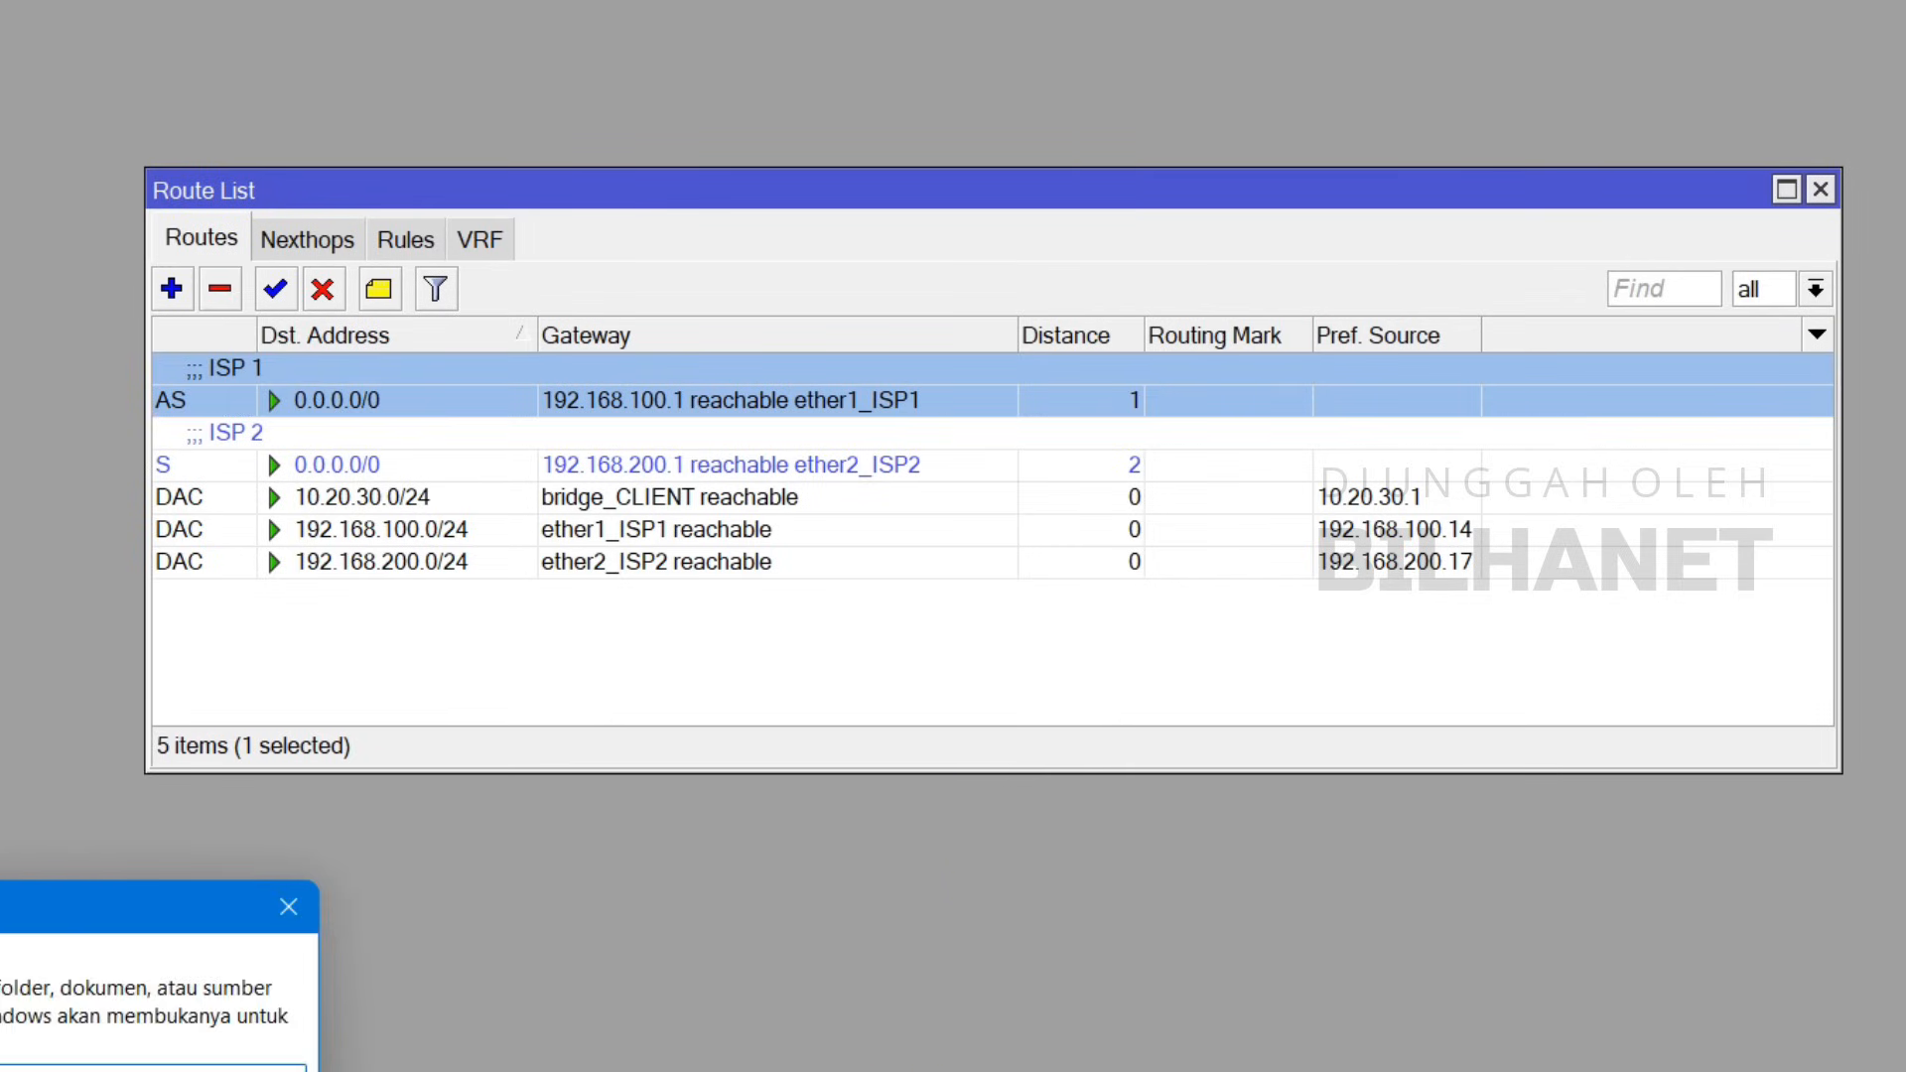
Step: Run 'ping google.com -t' in Command Prompt and place it beside the Route List
key("Return")
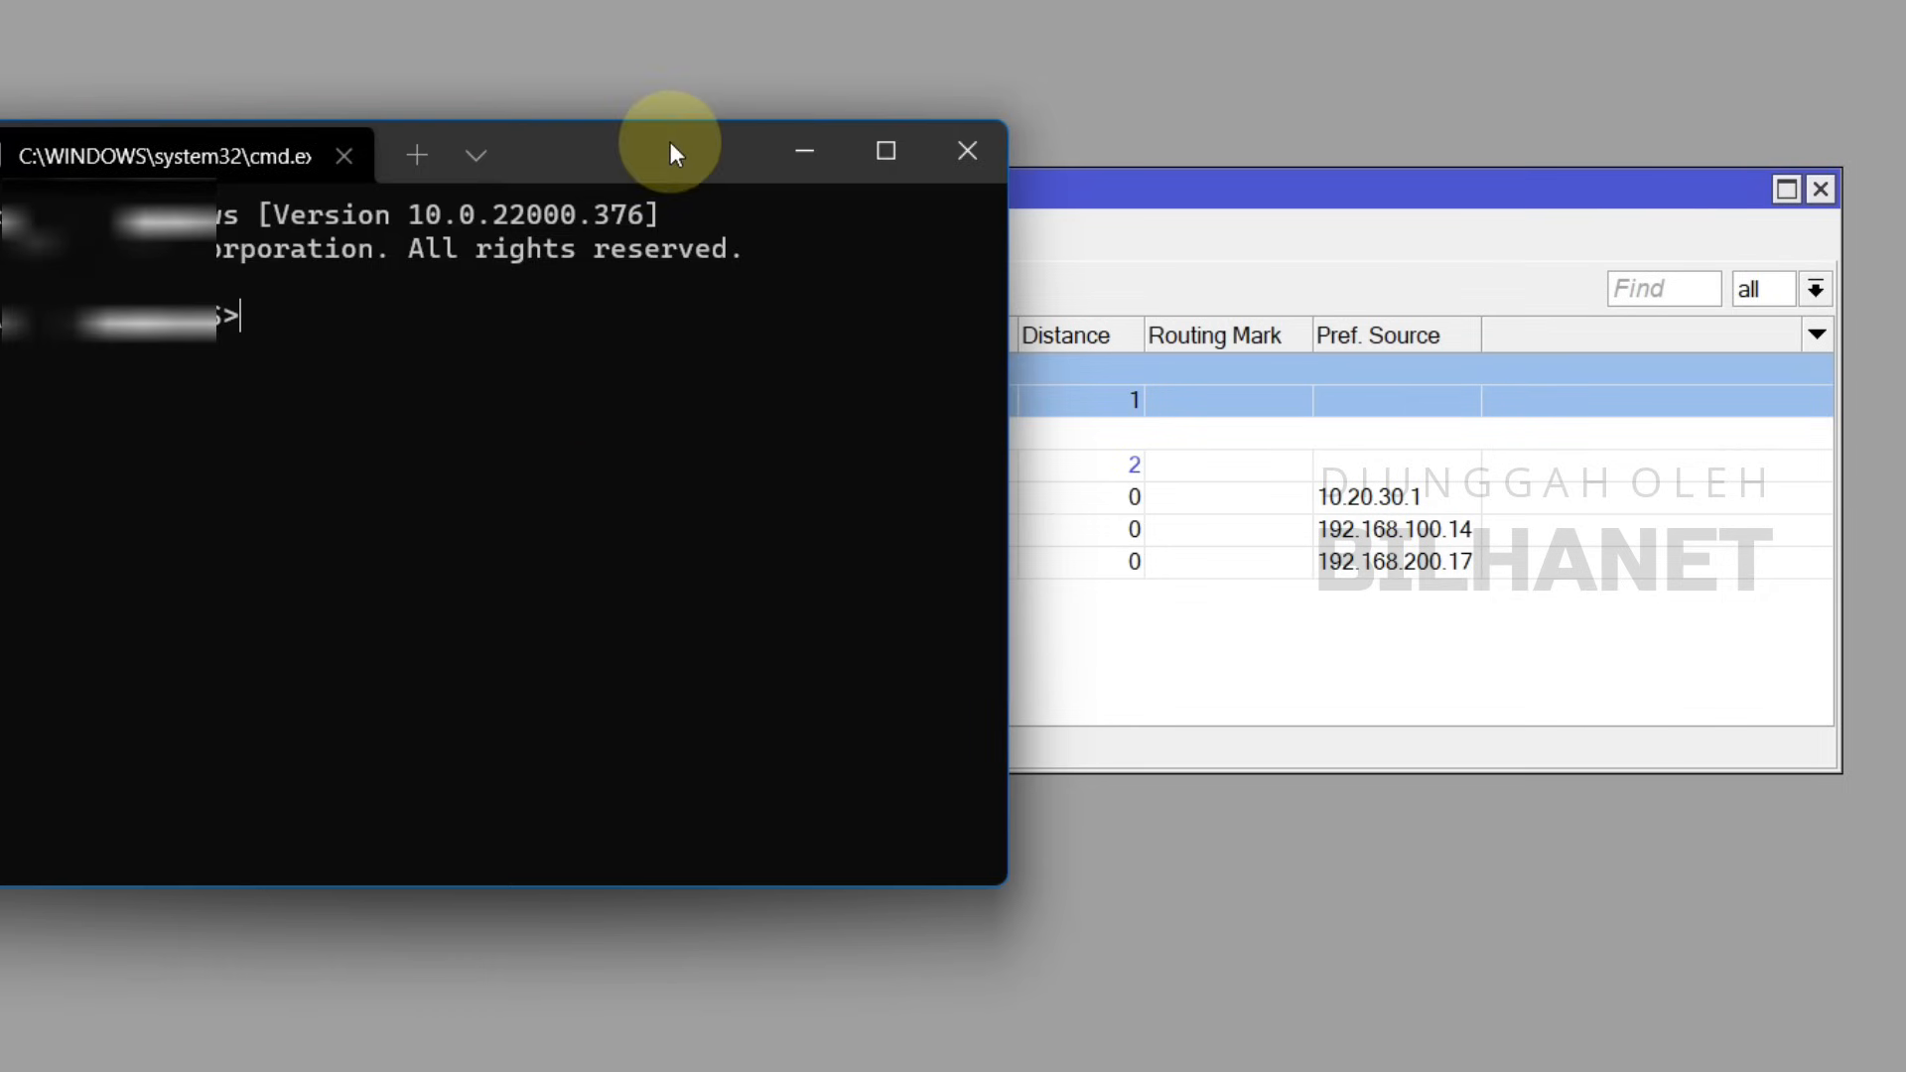
type("ping google.com -t")
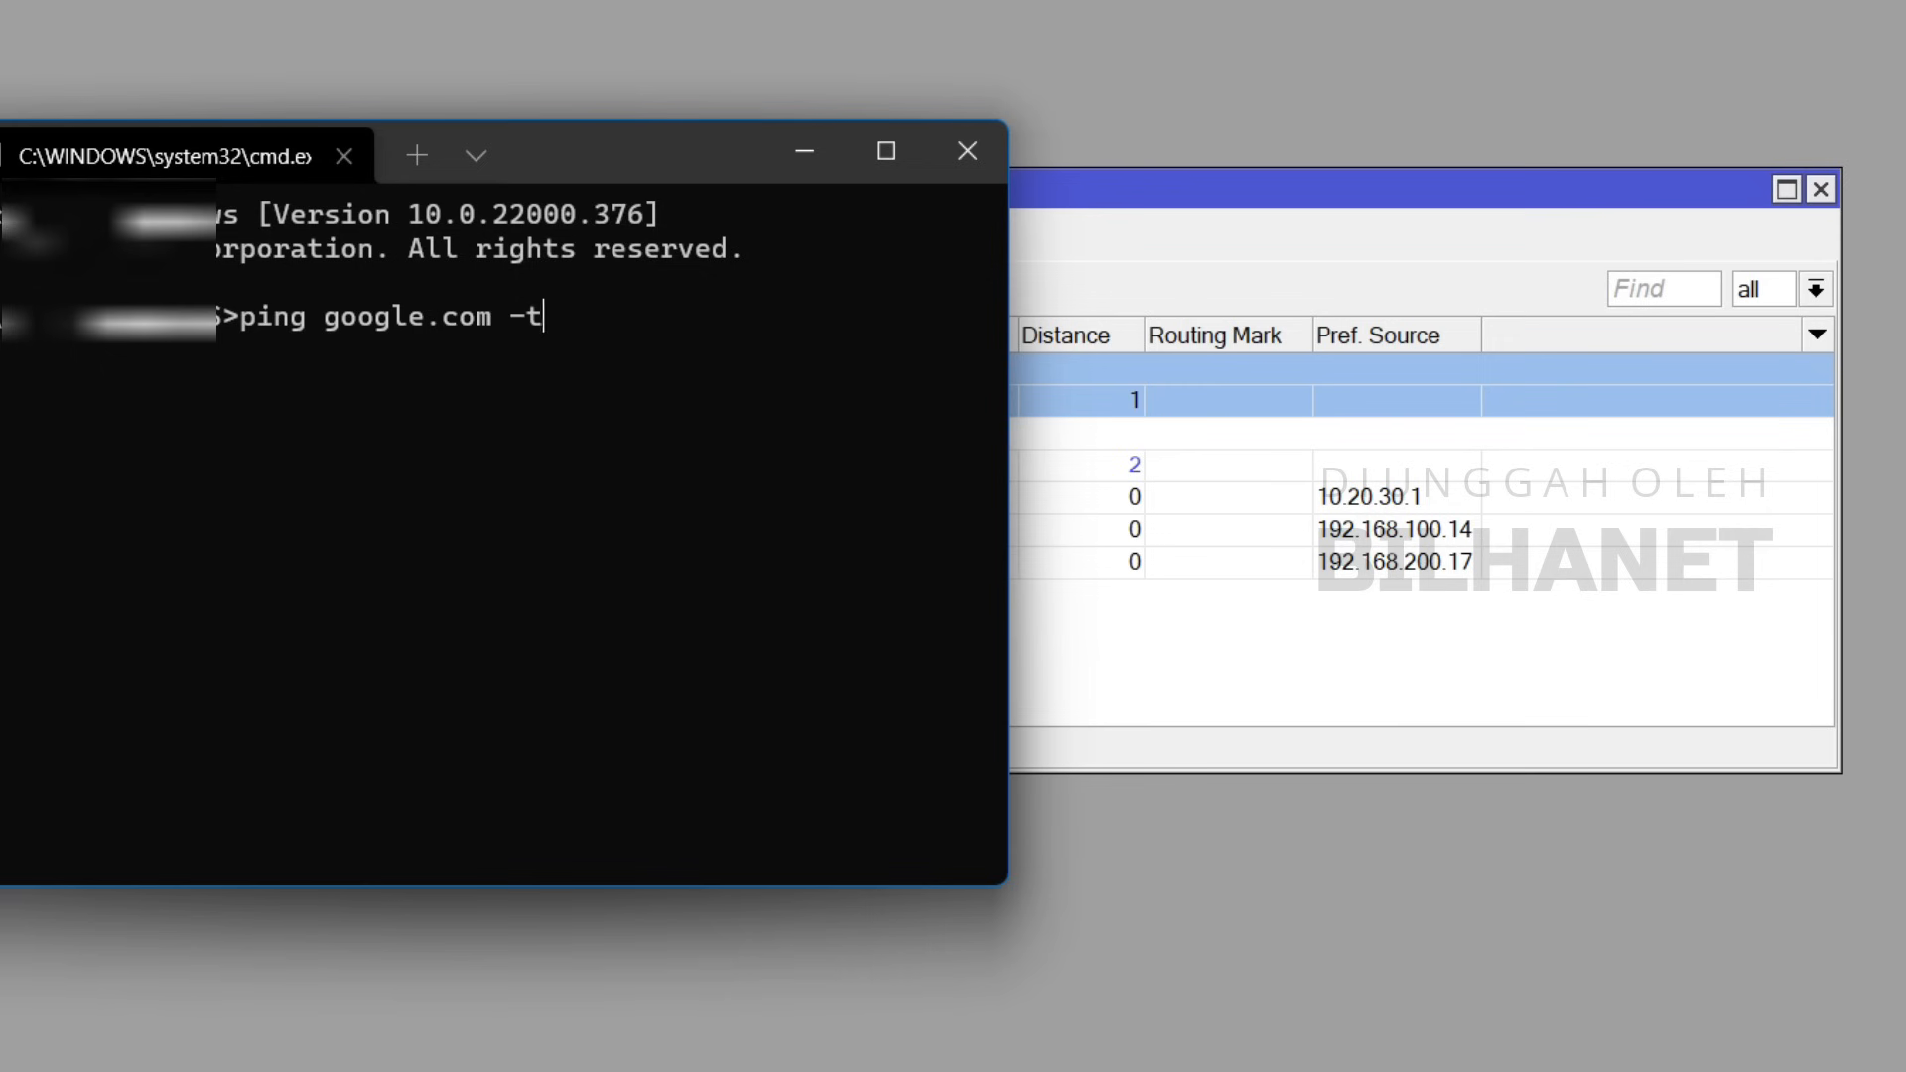
key("Return")
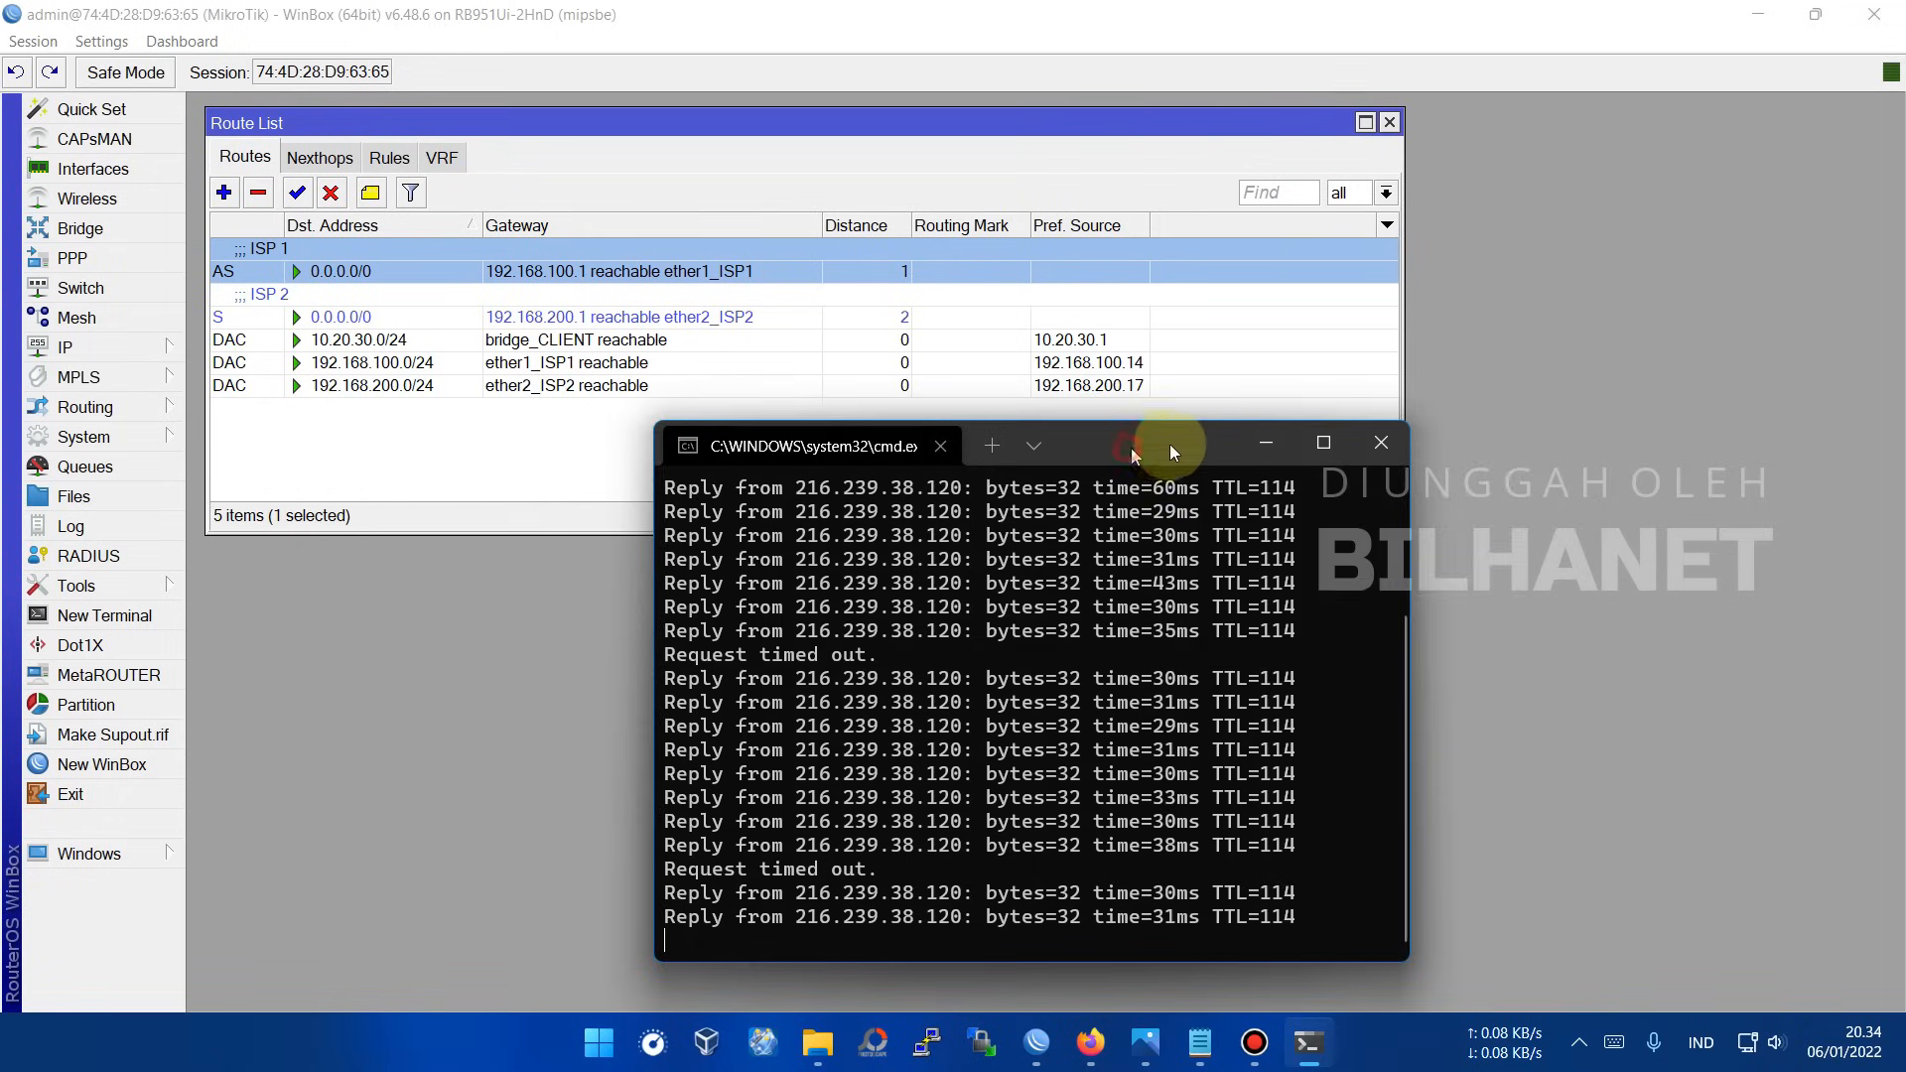
left_click_drag(1169, 444, 1213, 433)
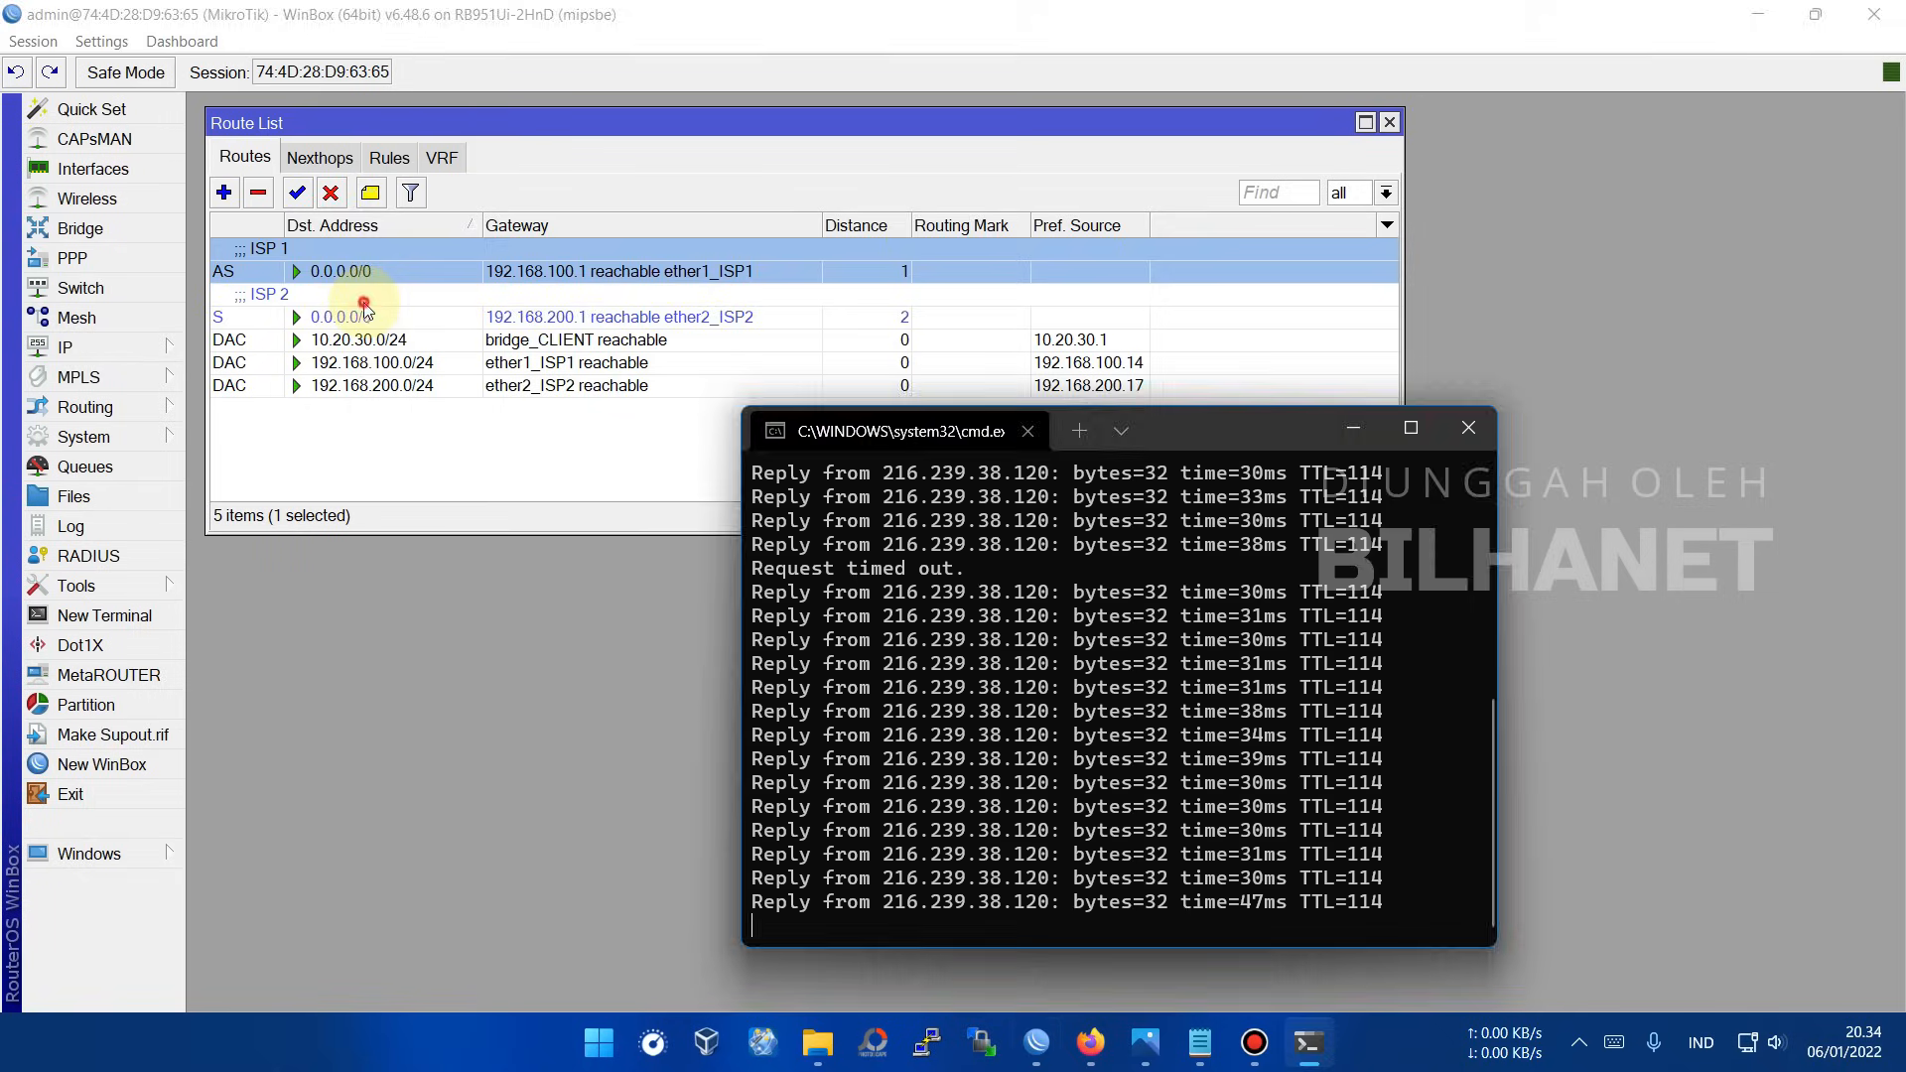
Step: Watch routing fail over from unreachable ISP 1 to ISP 2 with the ping continuing, then ISP 1 recover
left_click(428, 294)
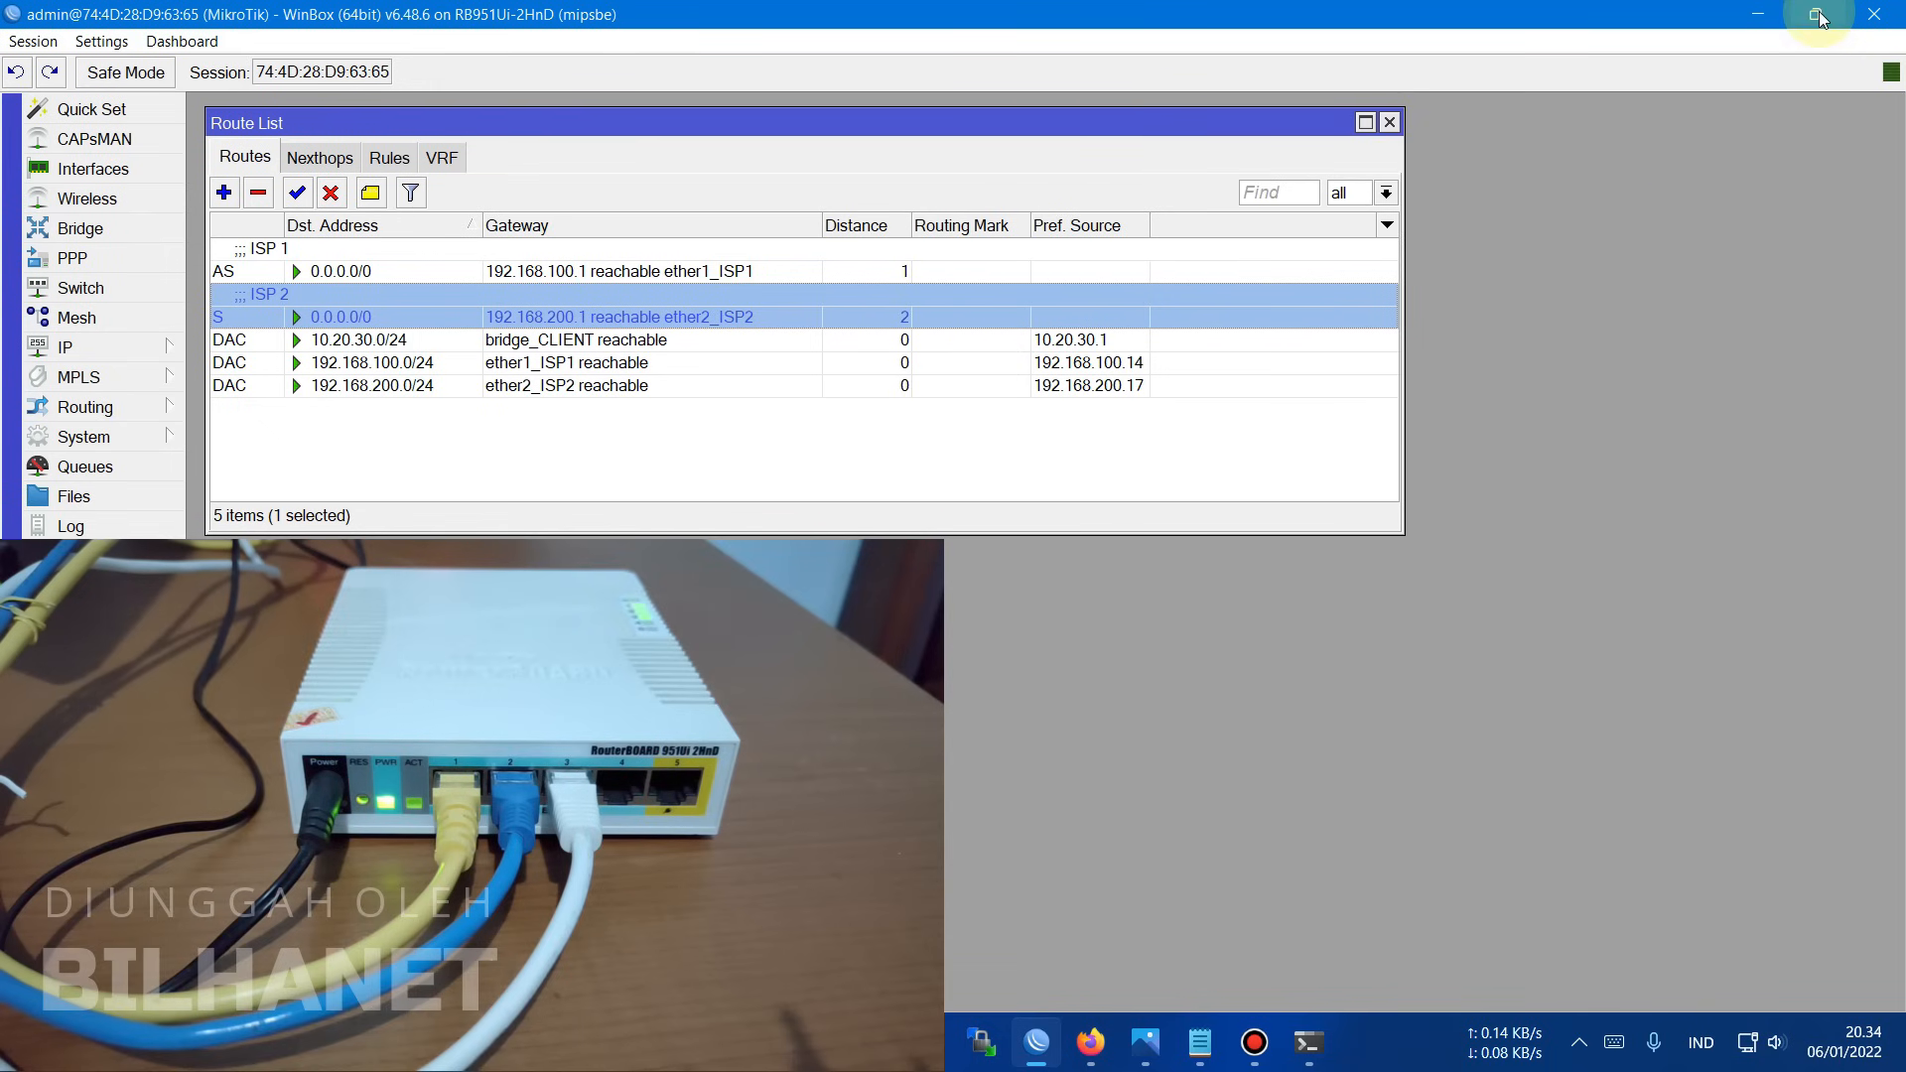
left_click(1816, 15)
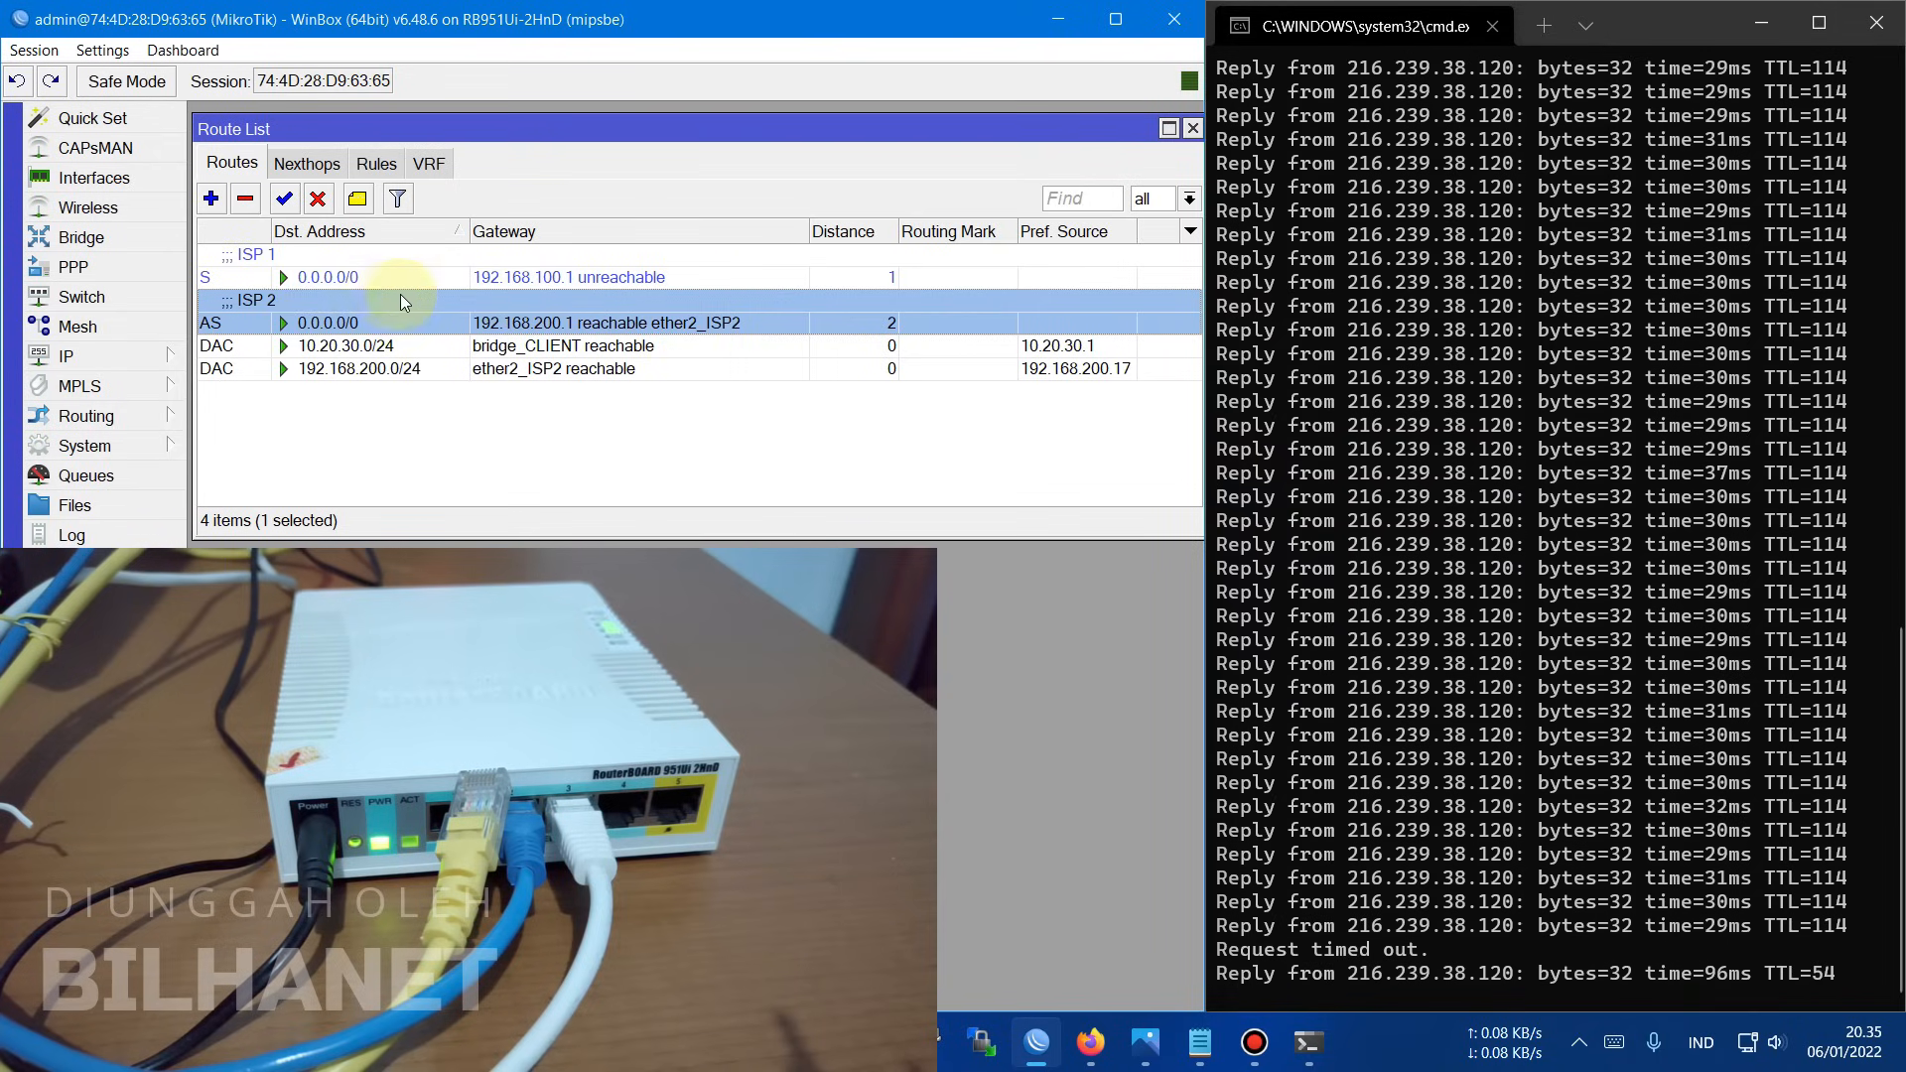
left_click(636, 277)
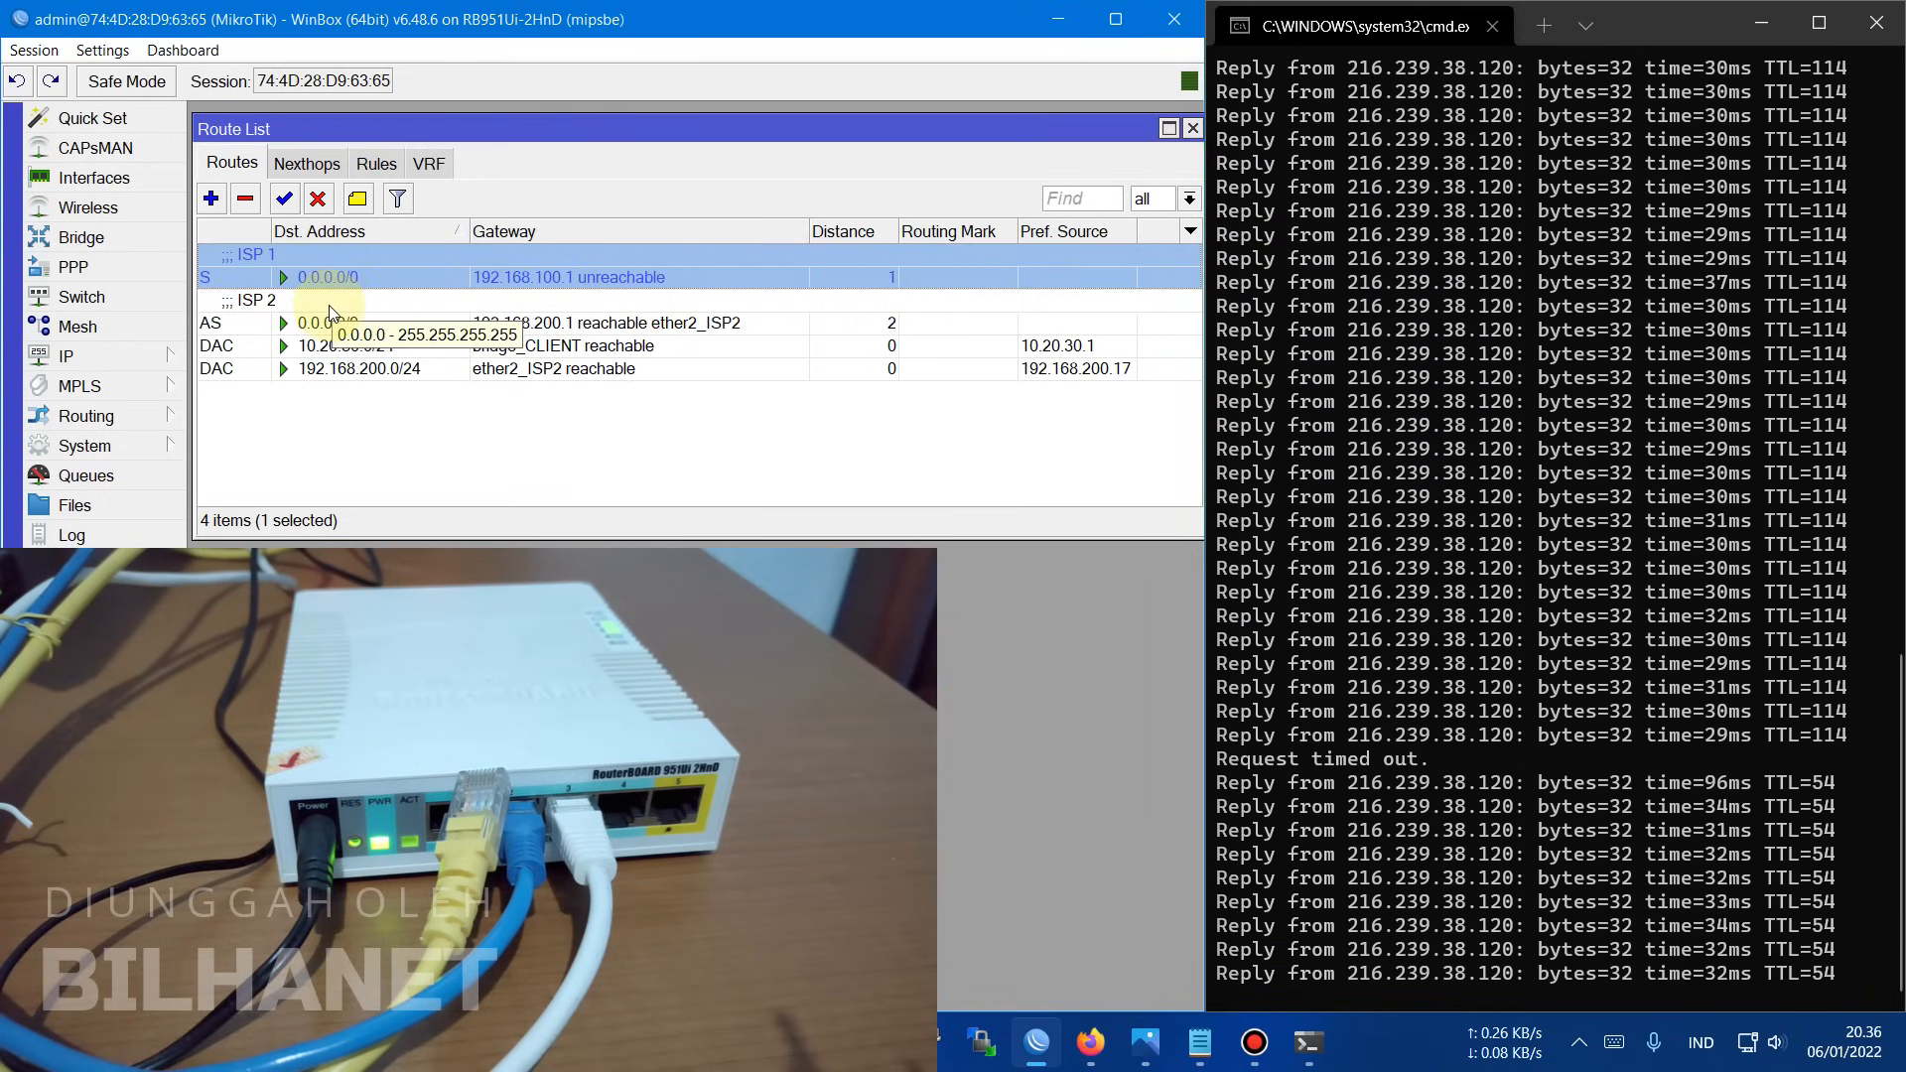
left_click(261, 308)
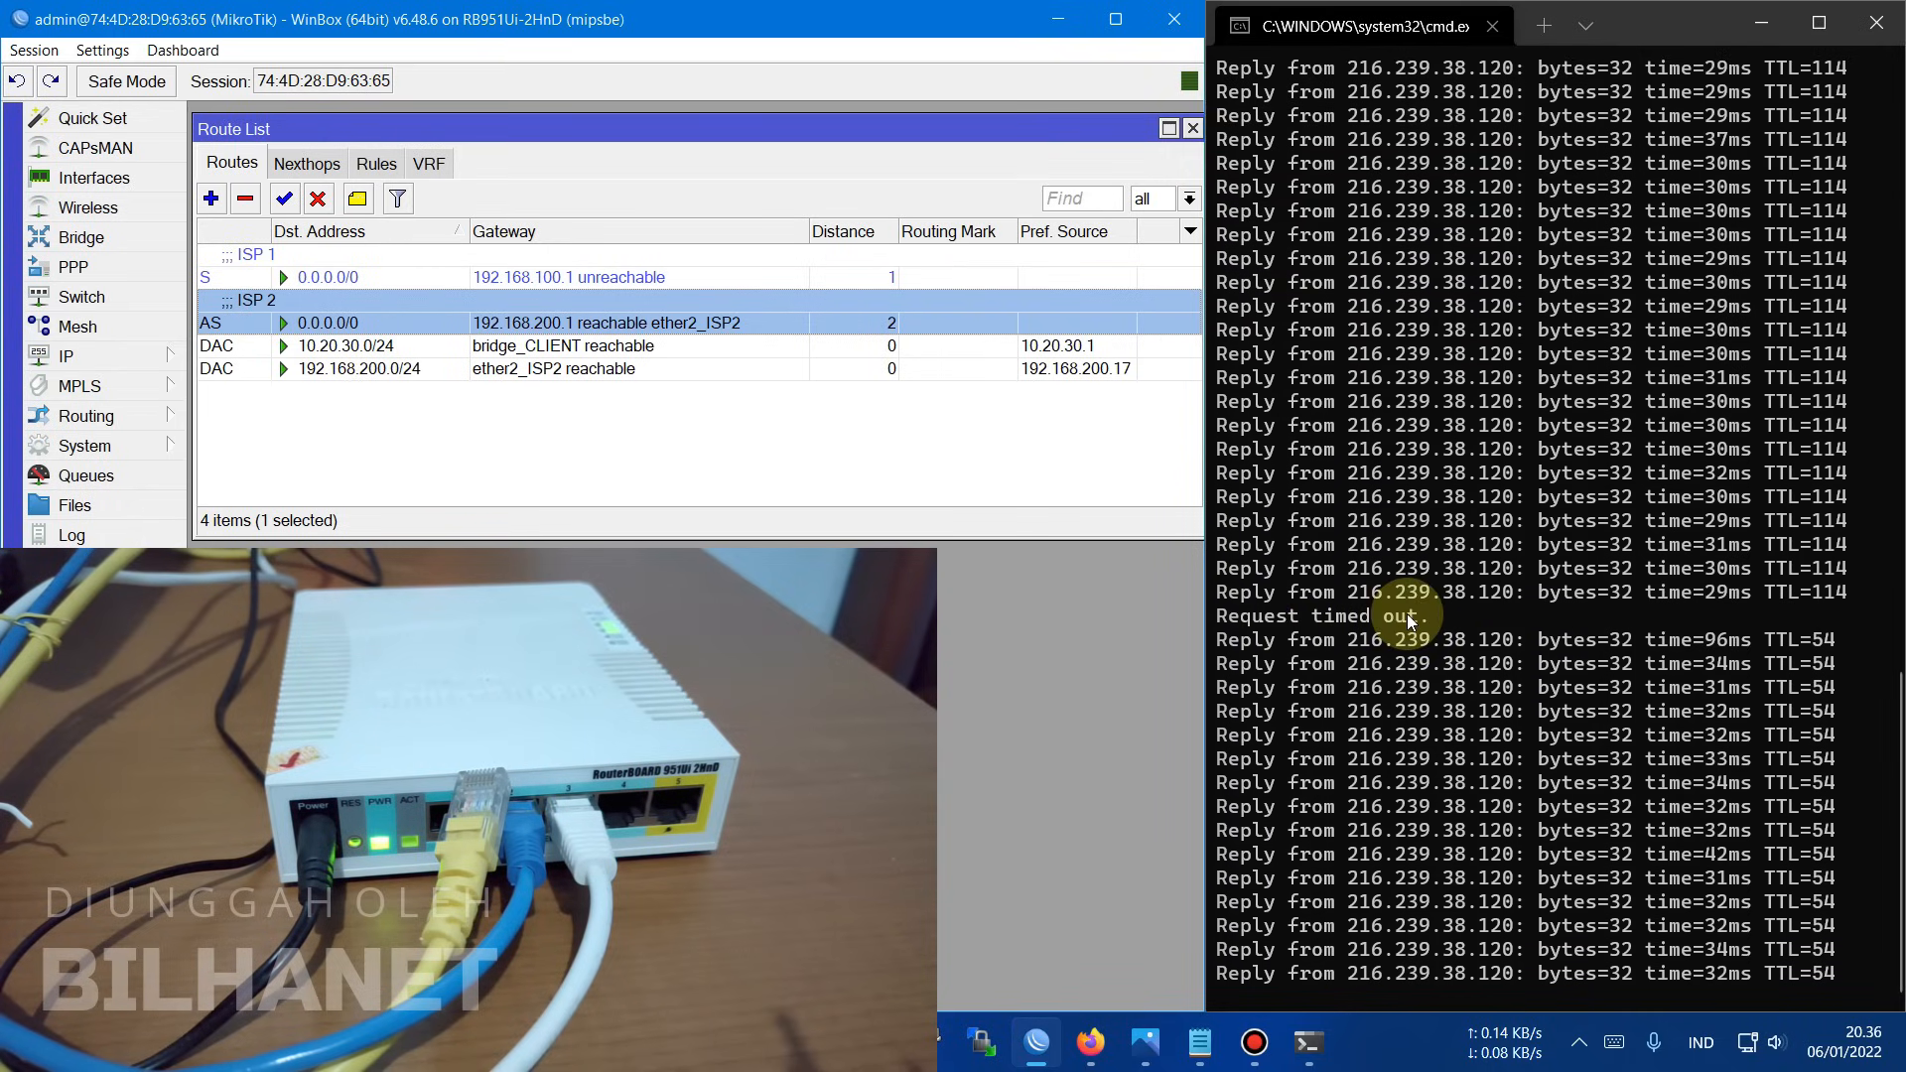
left_click(1409, 607)
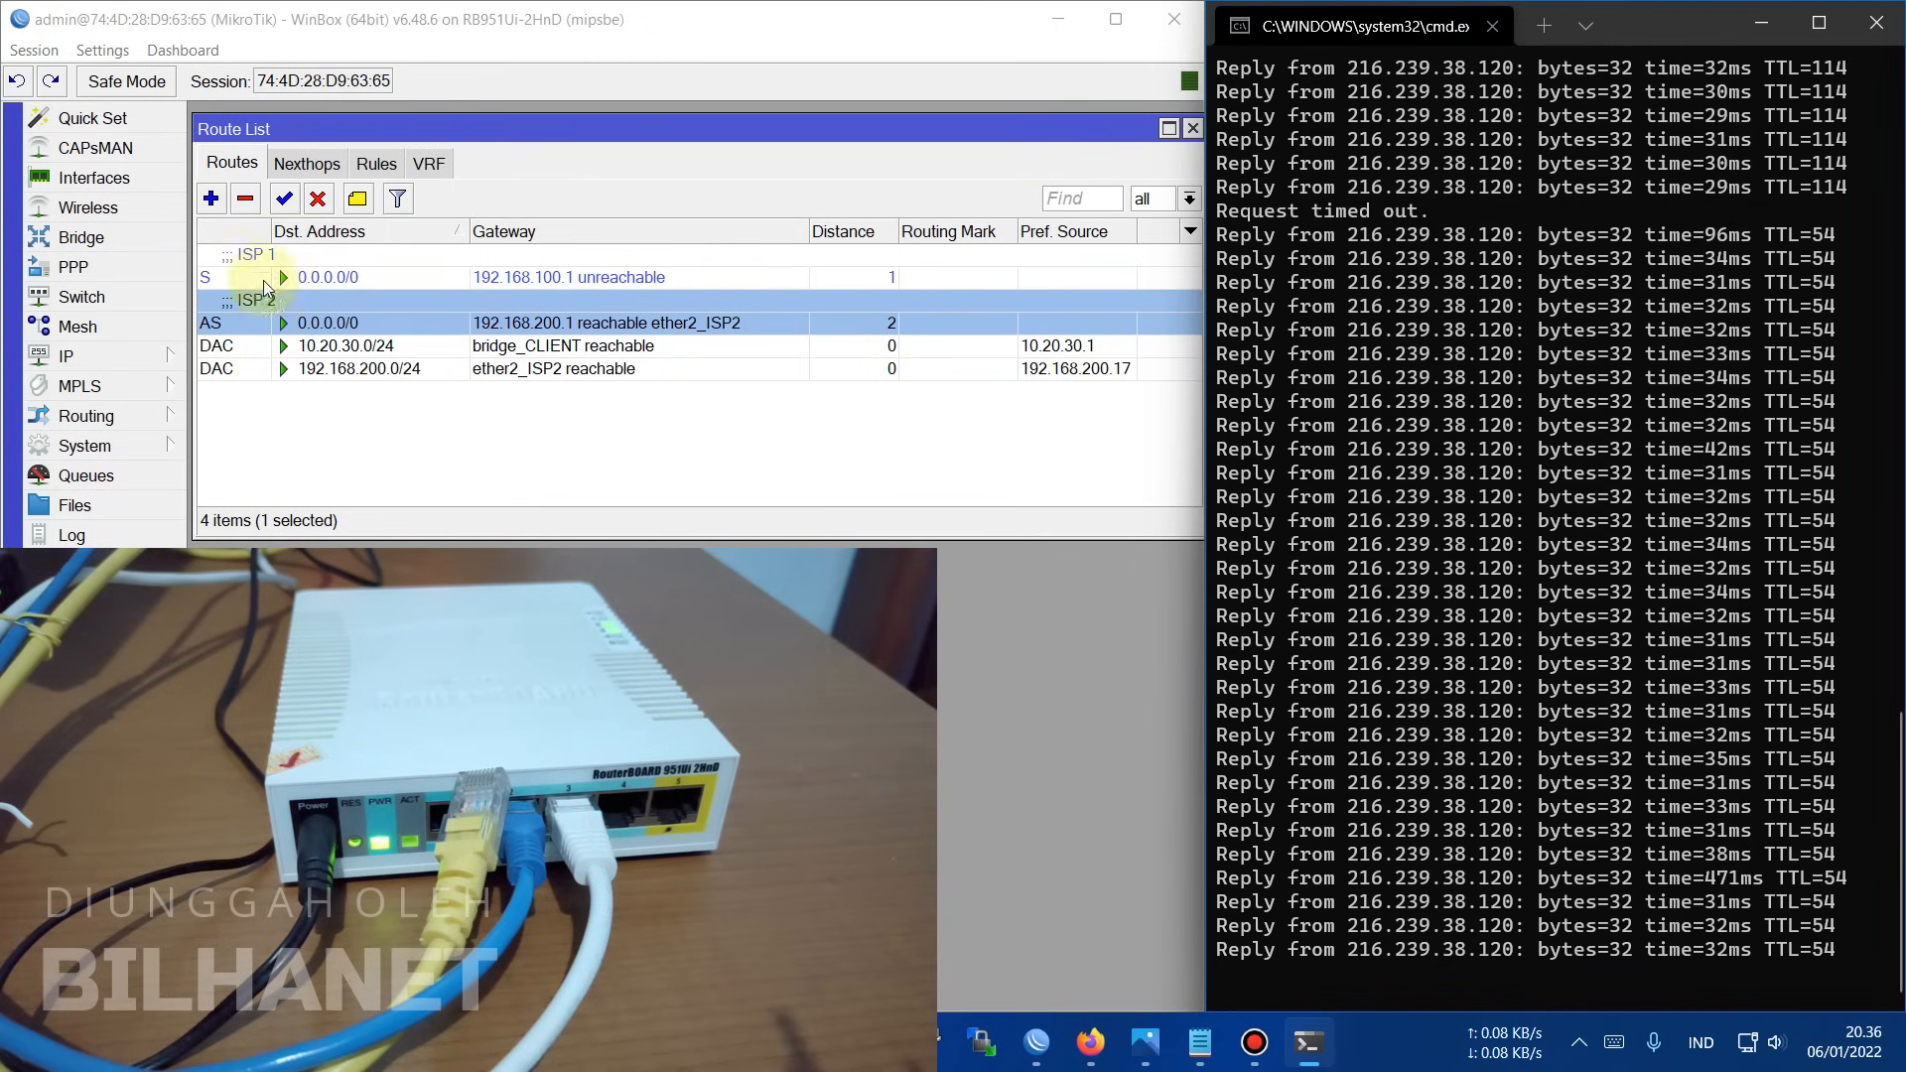
left_click(305, 260)
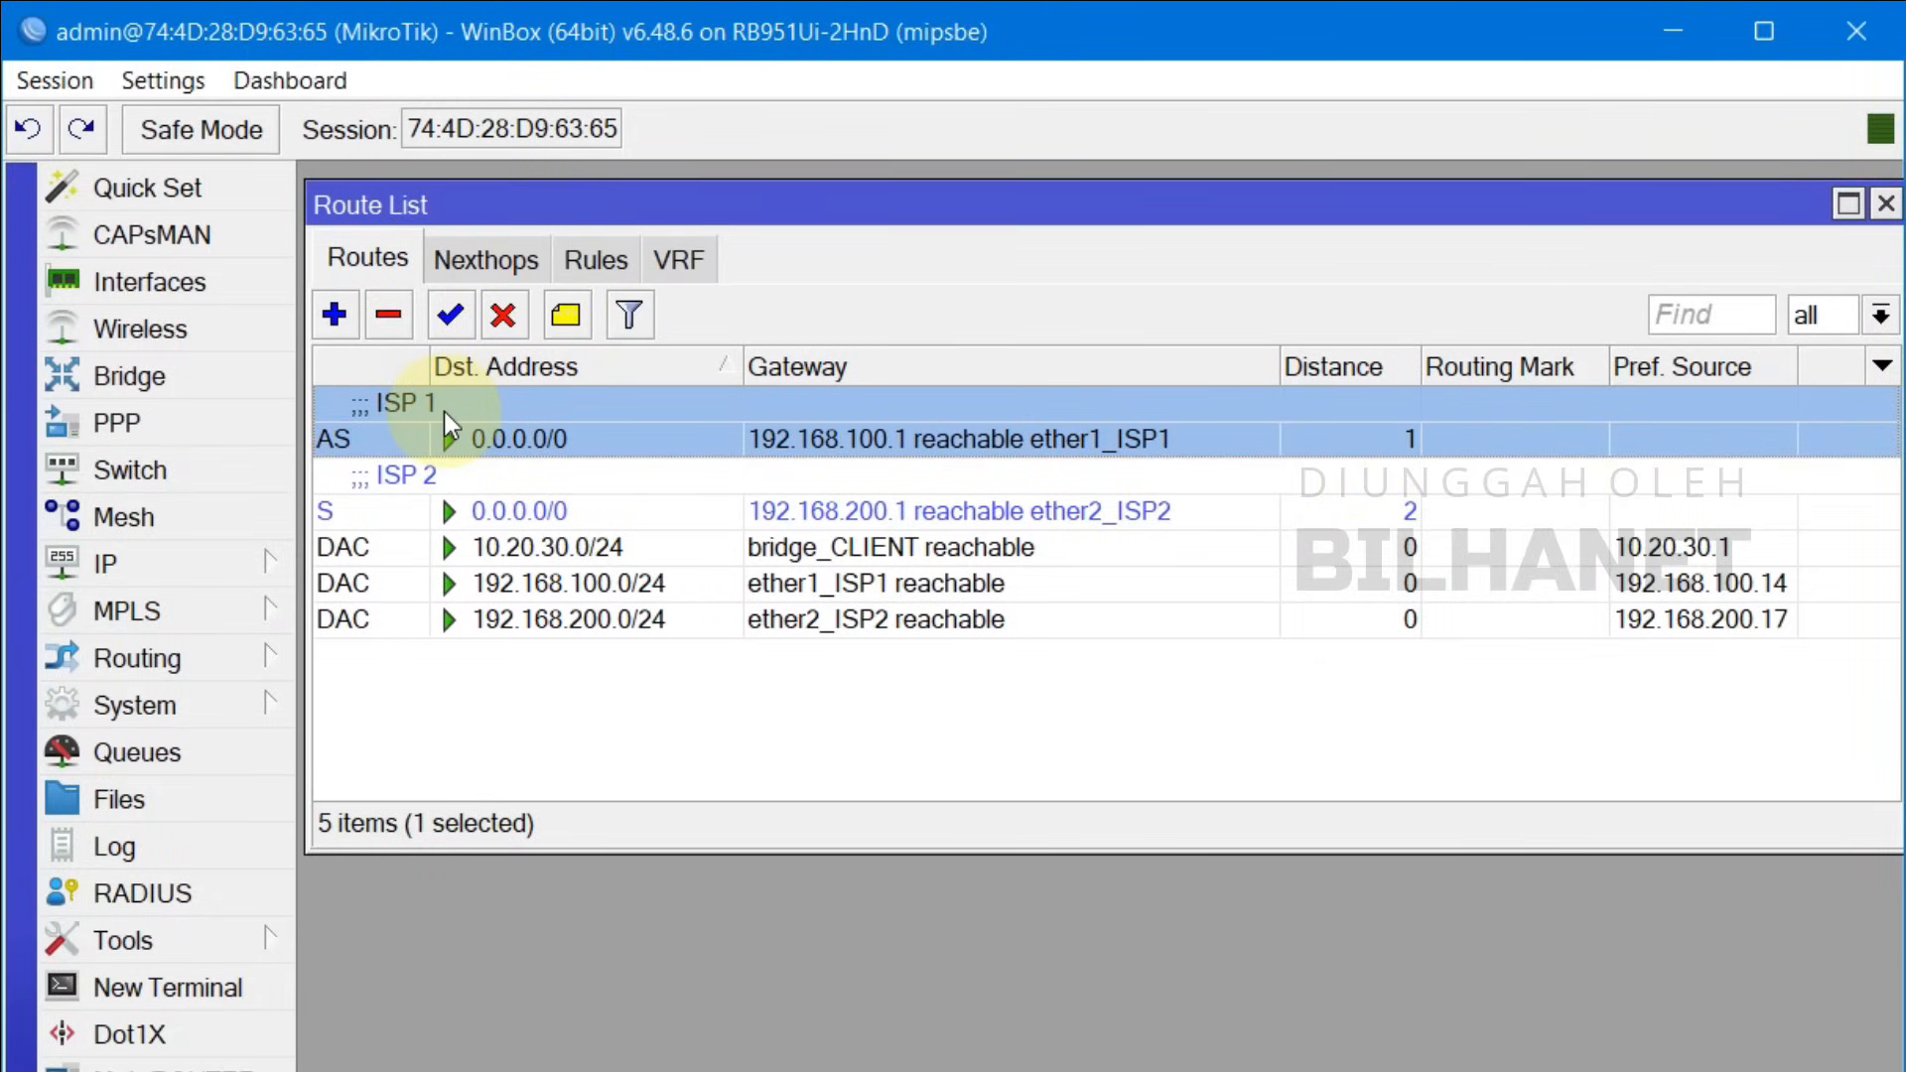
Step: Arrange WinBox's Route List beside the cmd ping window, stretching WinBox down to the taskbar
left_click(405, 488)
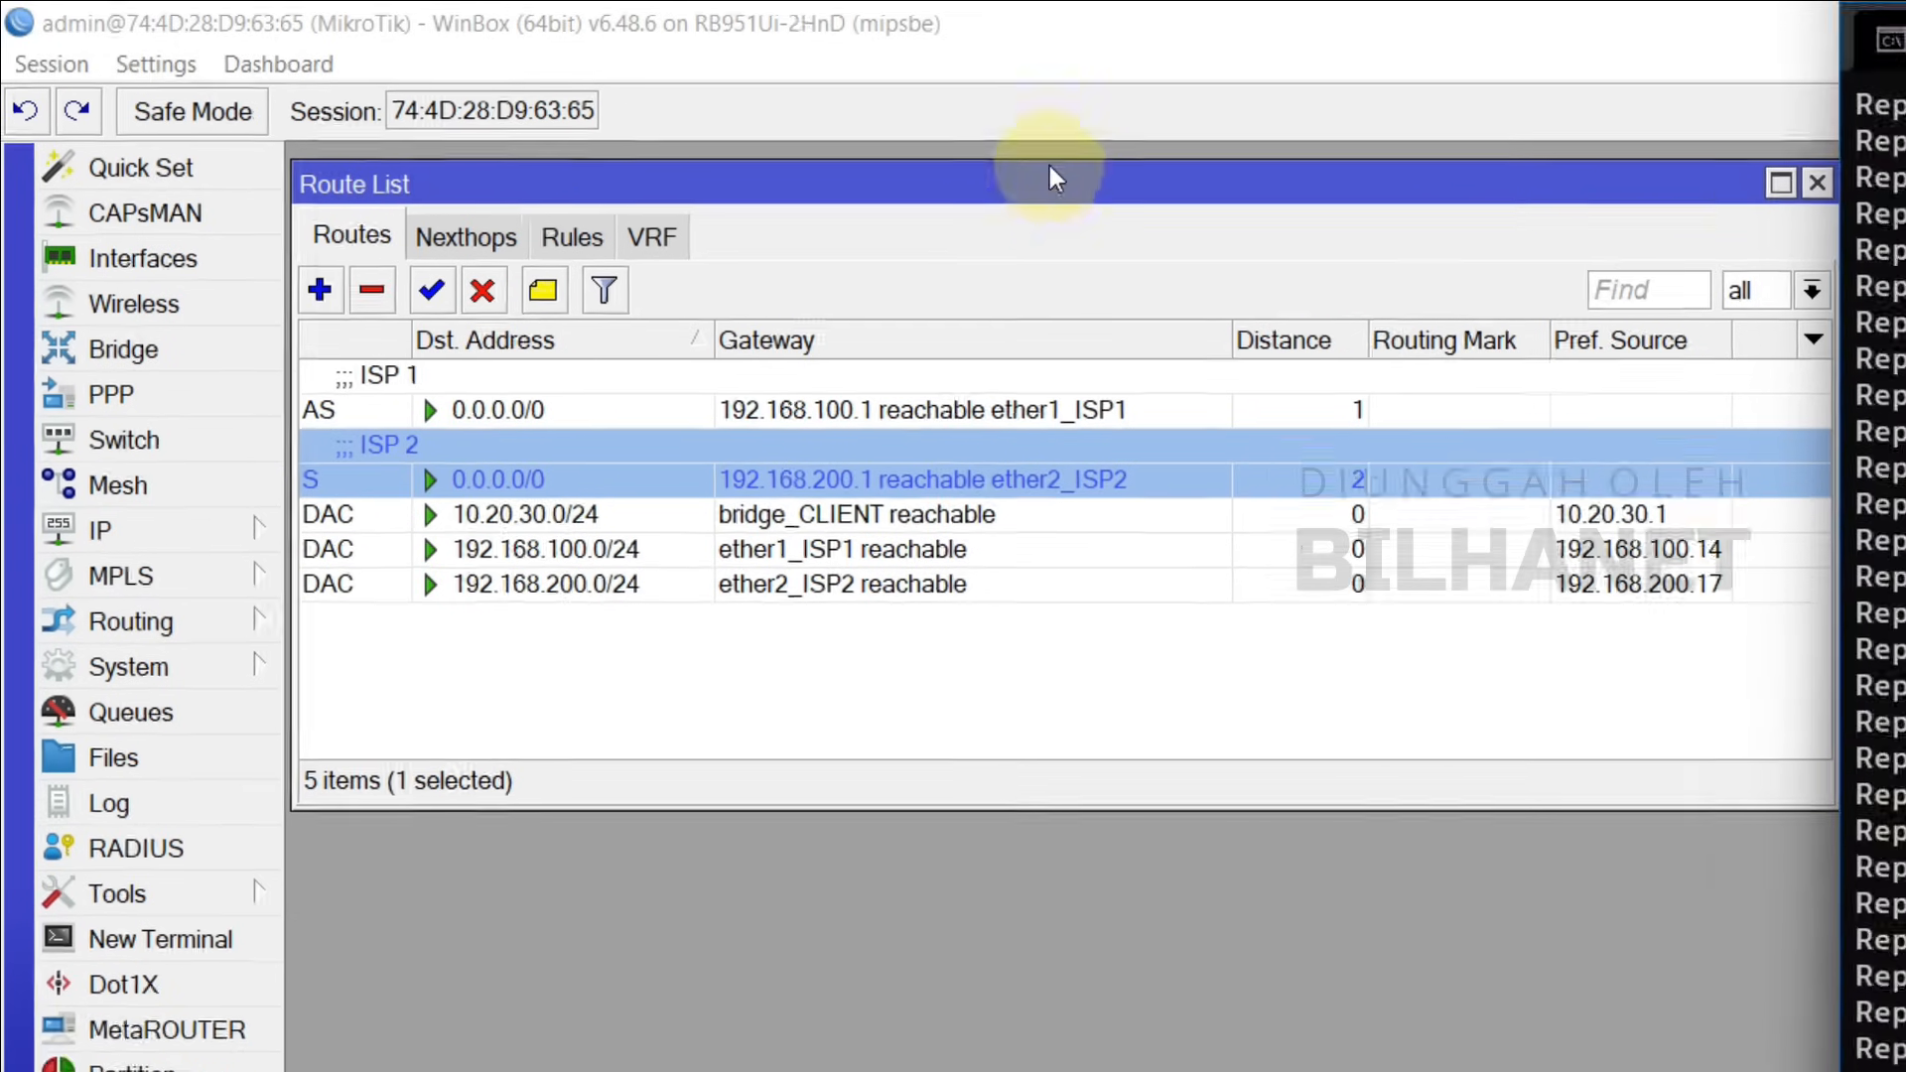
double_click(1154, 29)
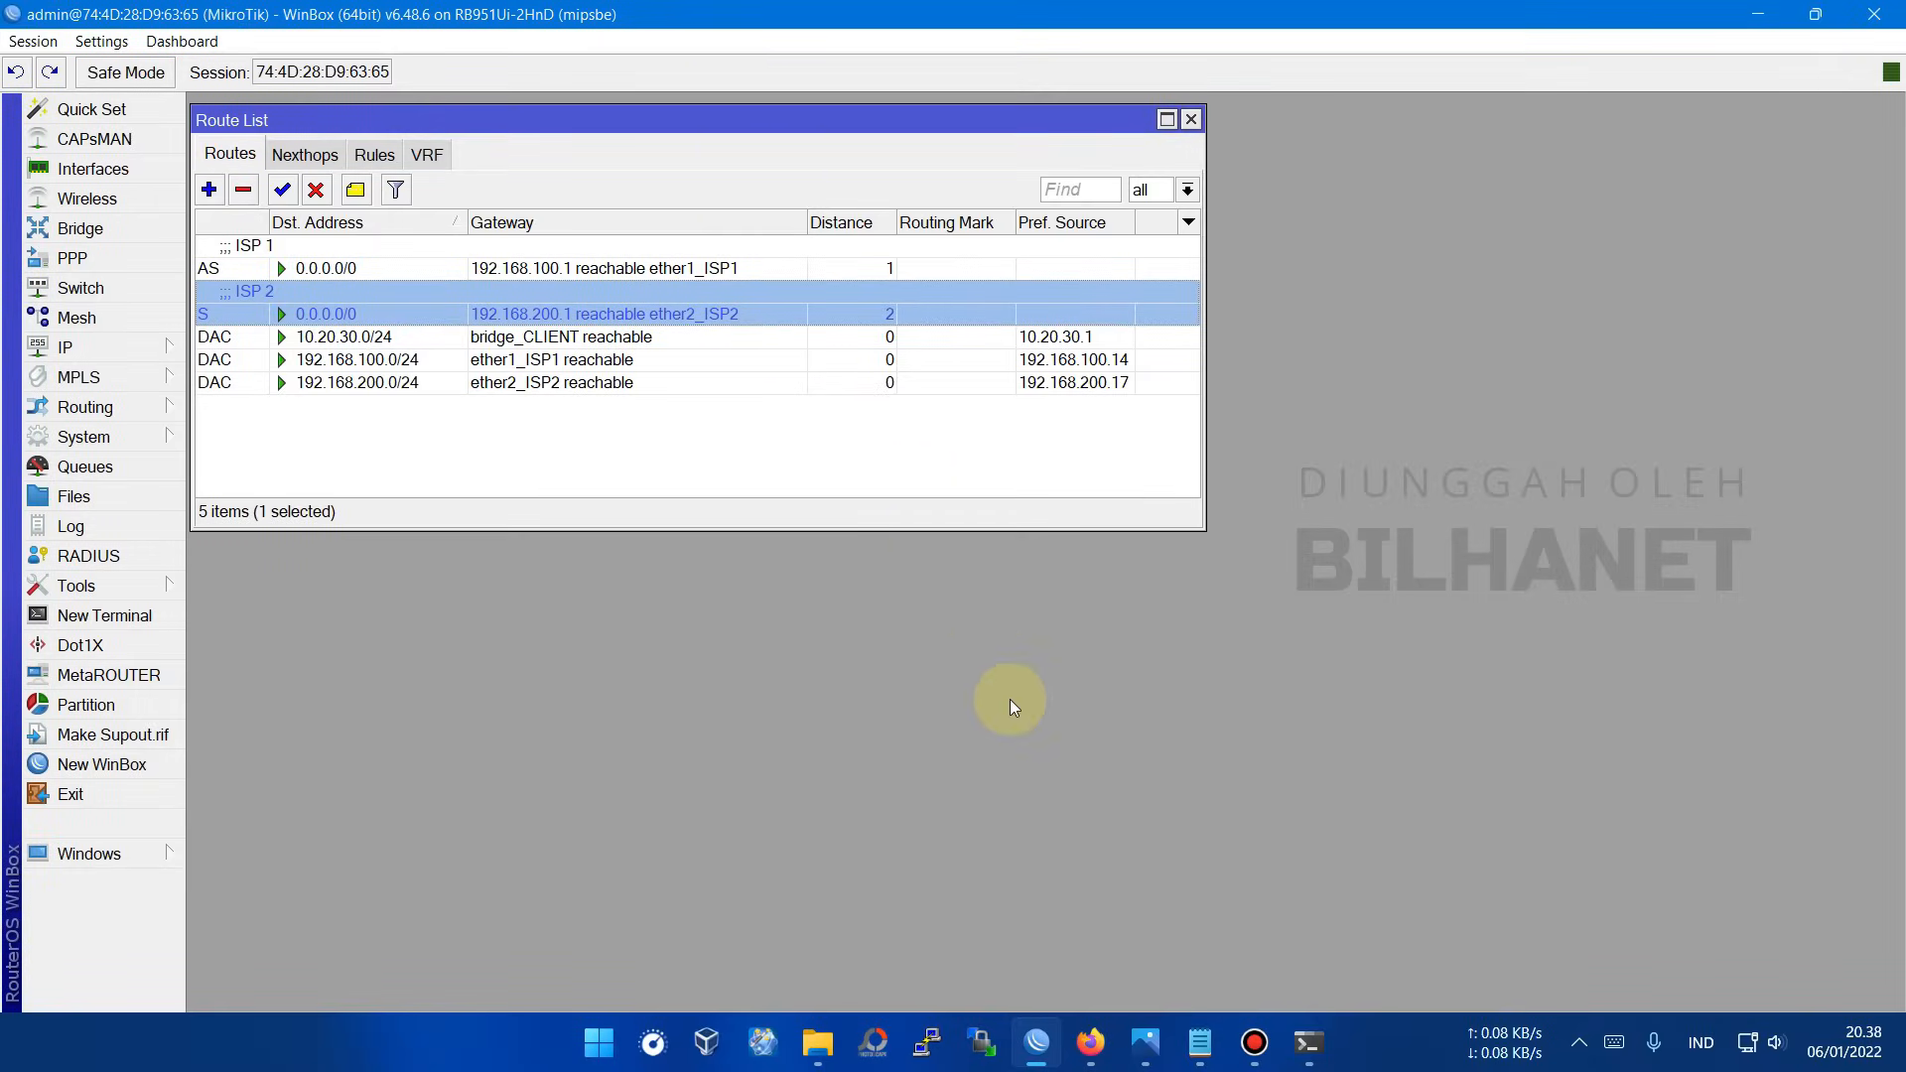
left_click(1307, 1041)
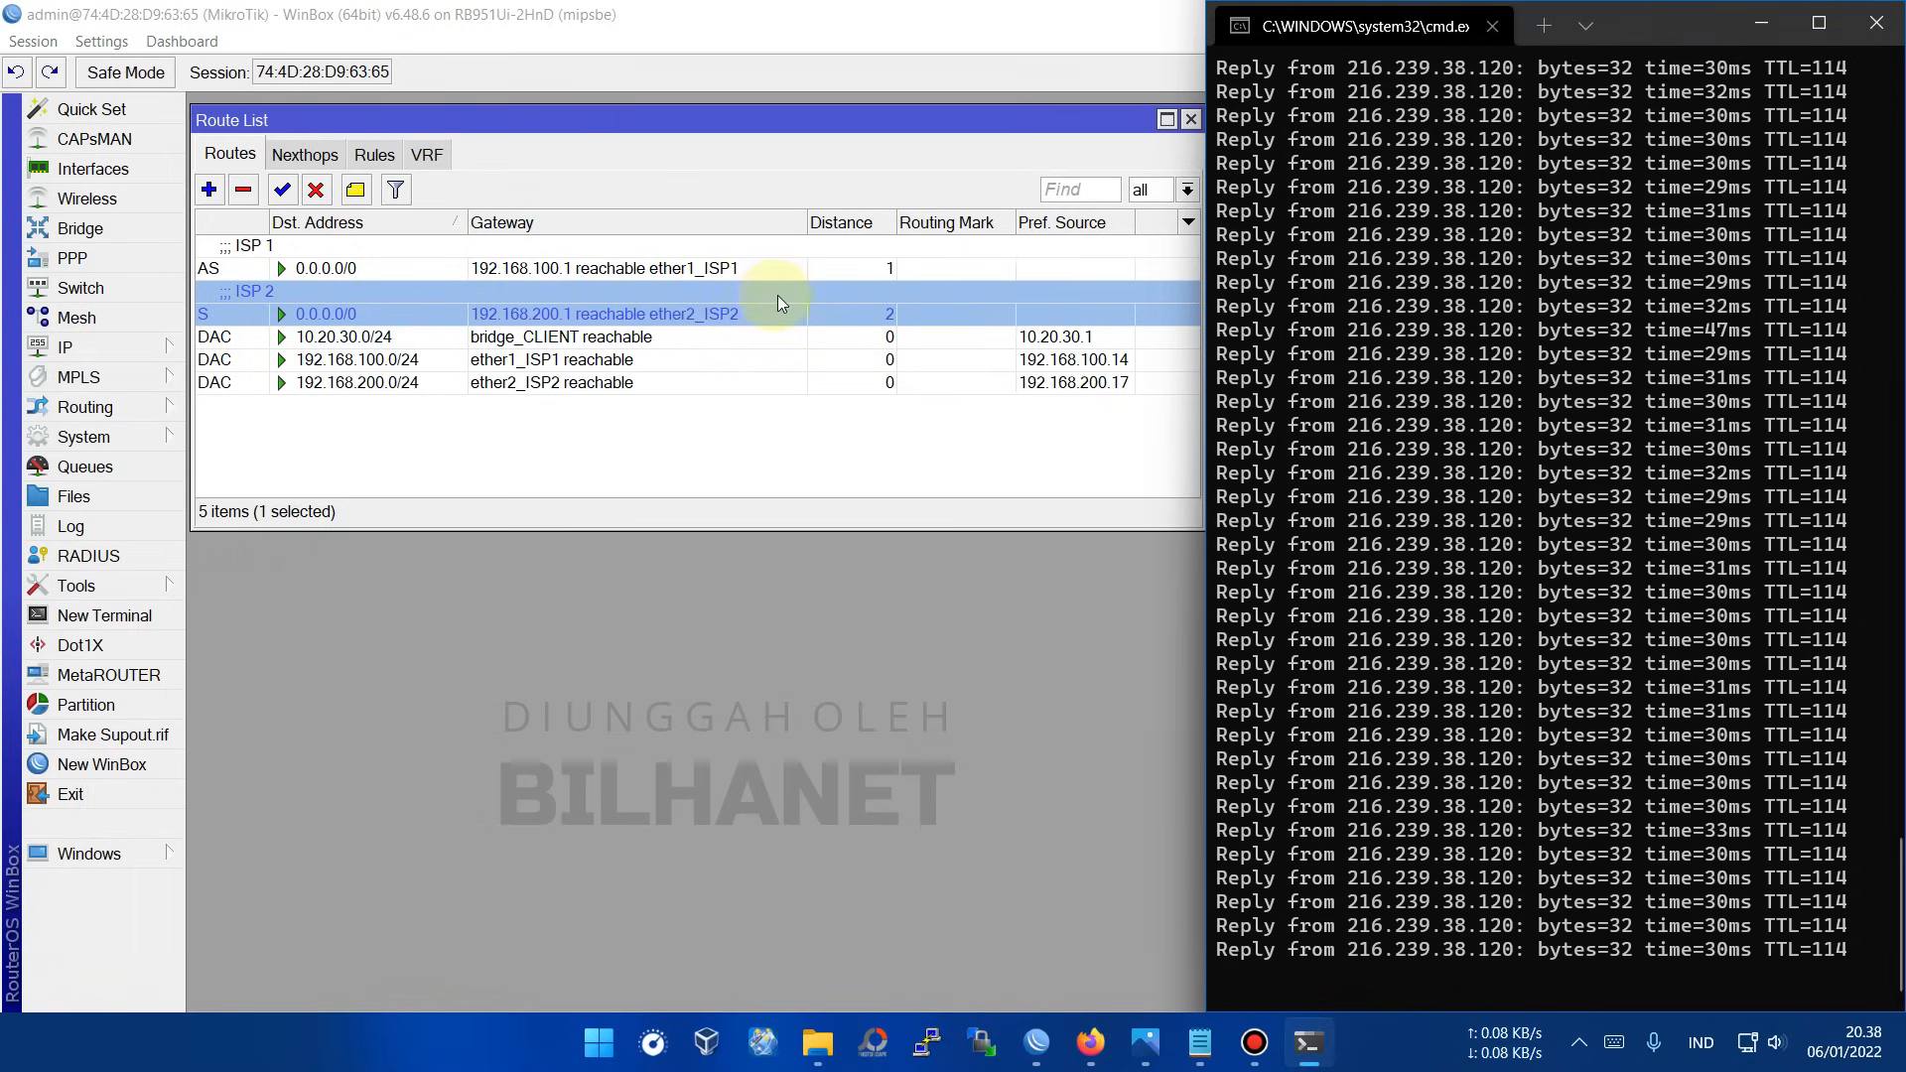
left_click(830, 266)
left_click_drag(651, 765, 681, 1025)
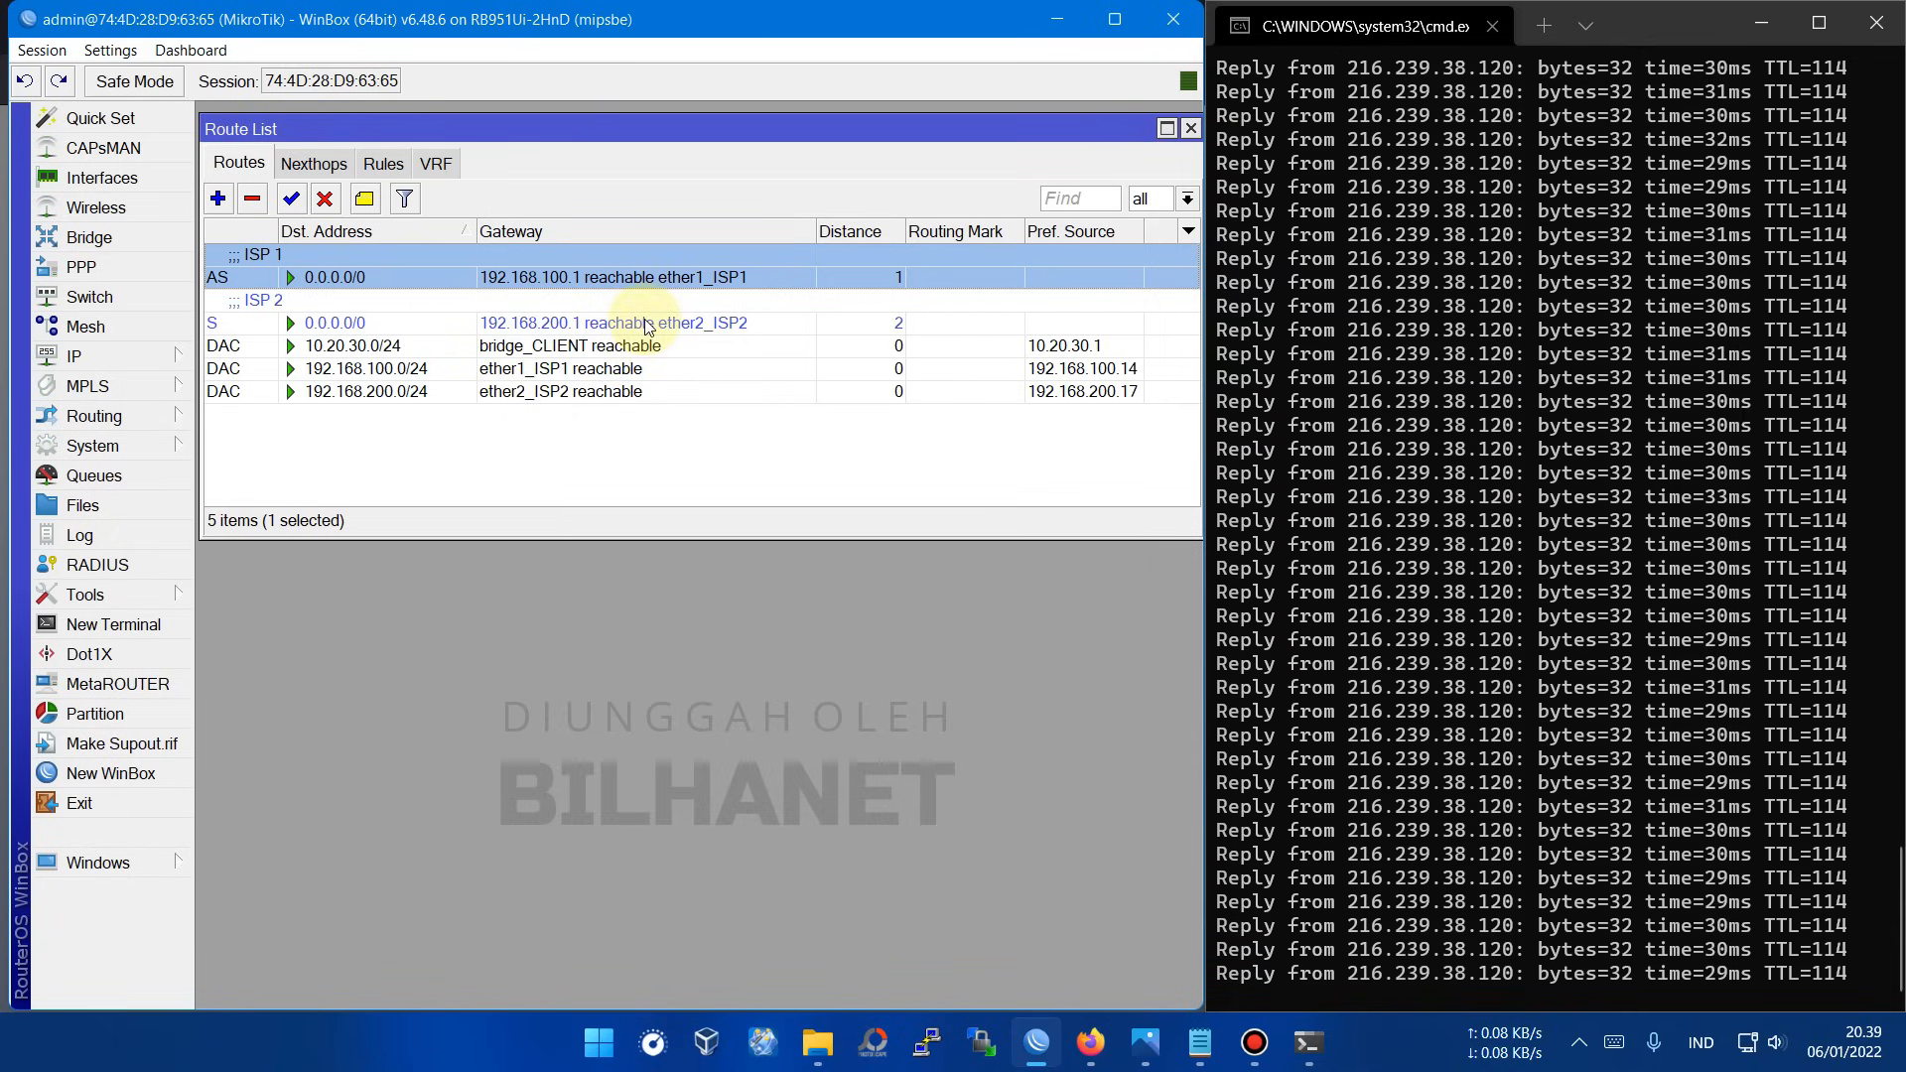
Step: Check the ISP 1 and ISP 2 routes, confirming ISP 1 via 192.168.100.1 stays active
left_click(865, 322)
left_click(873, 279)
left_click(881, 321)
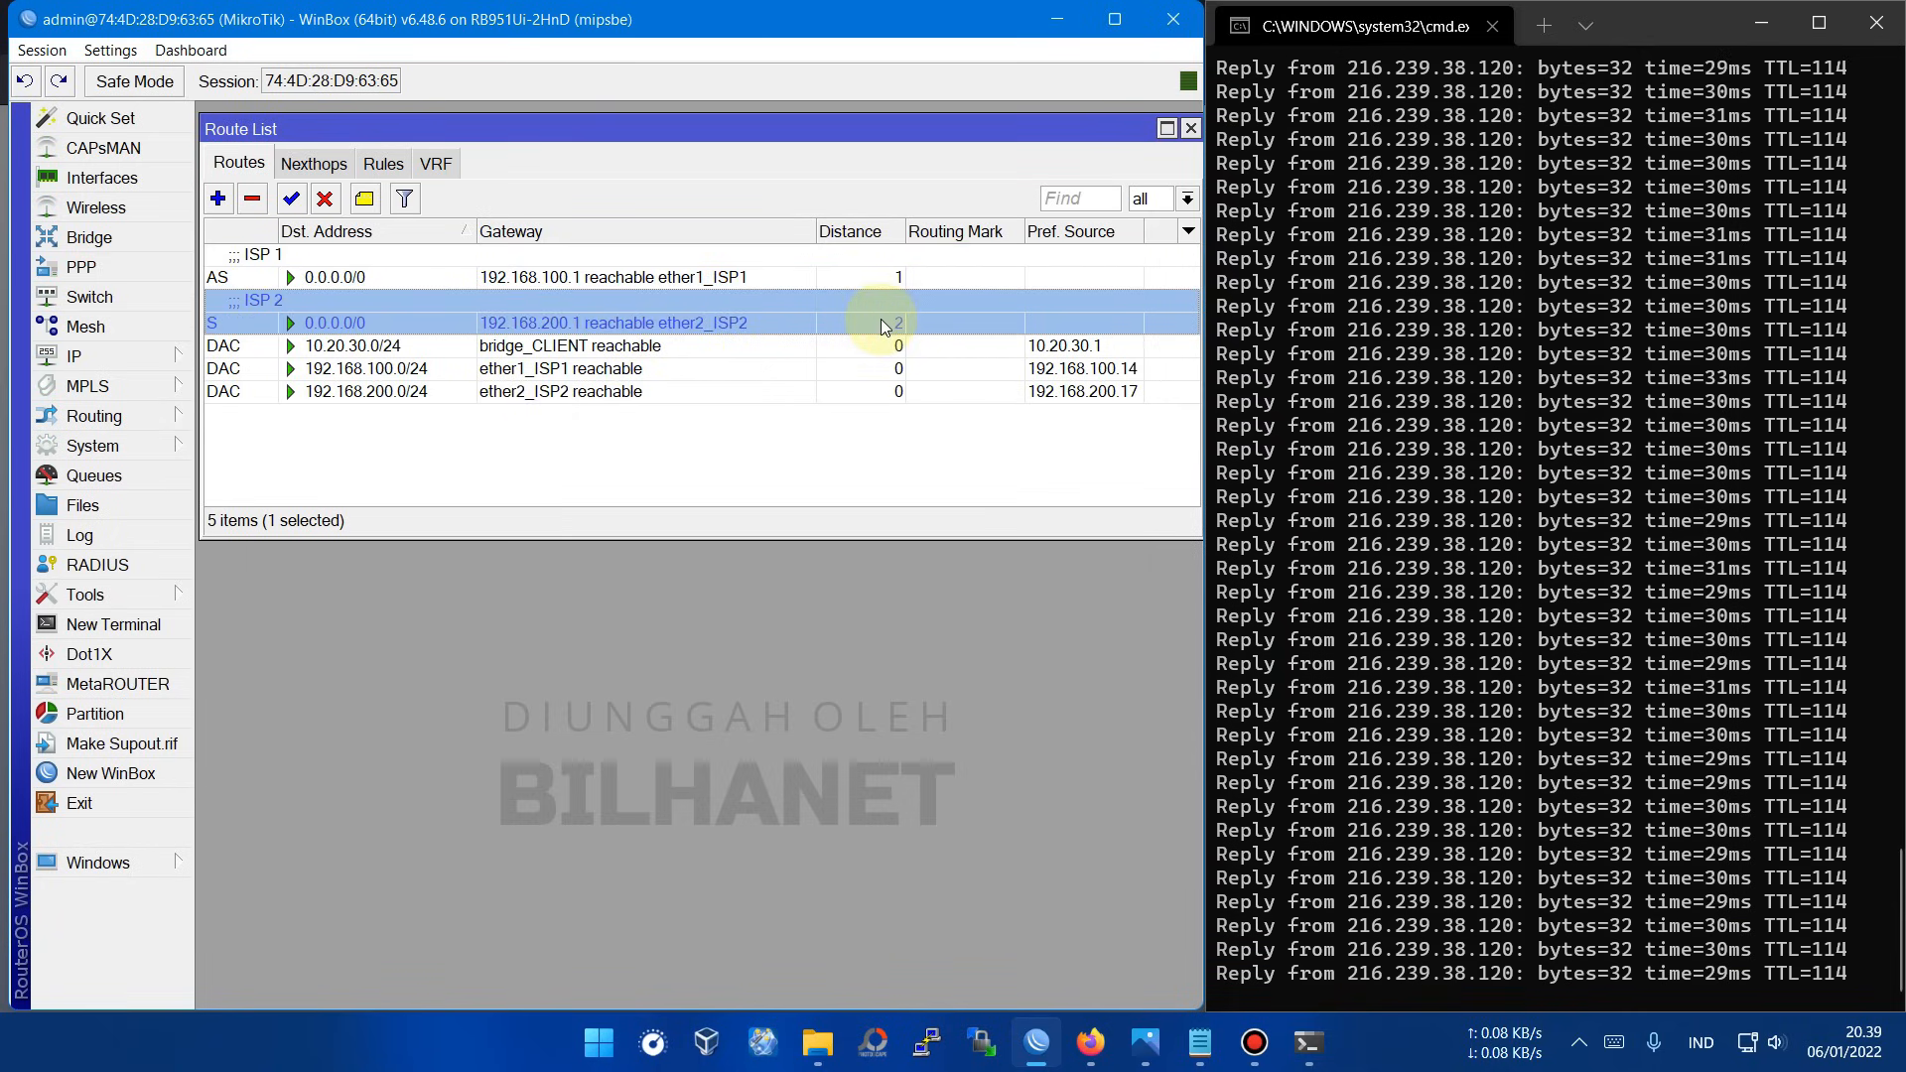
Step: Select ISP 1's default route while the ping to 216.239.38.120 starts timing out
left_click(885, 277)
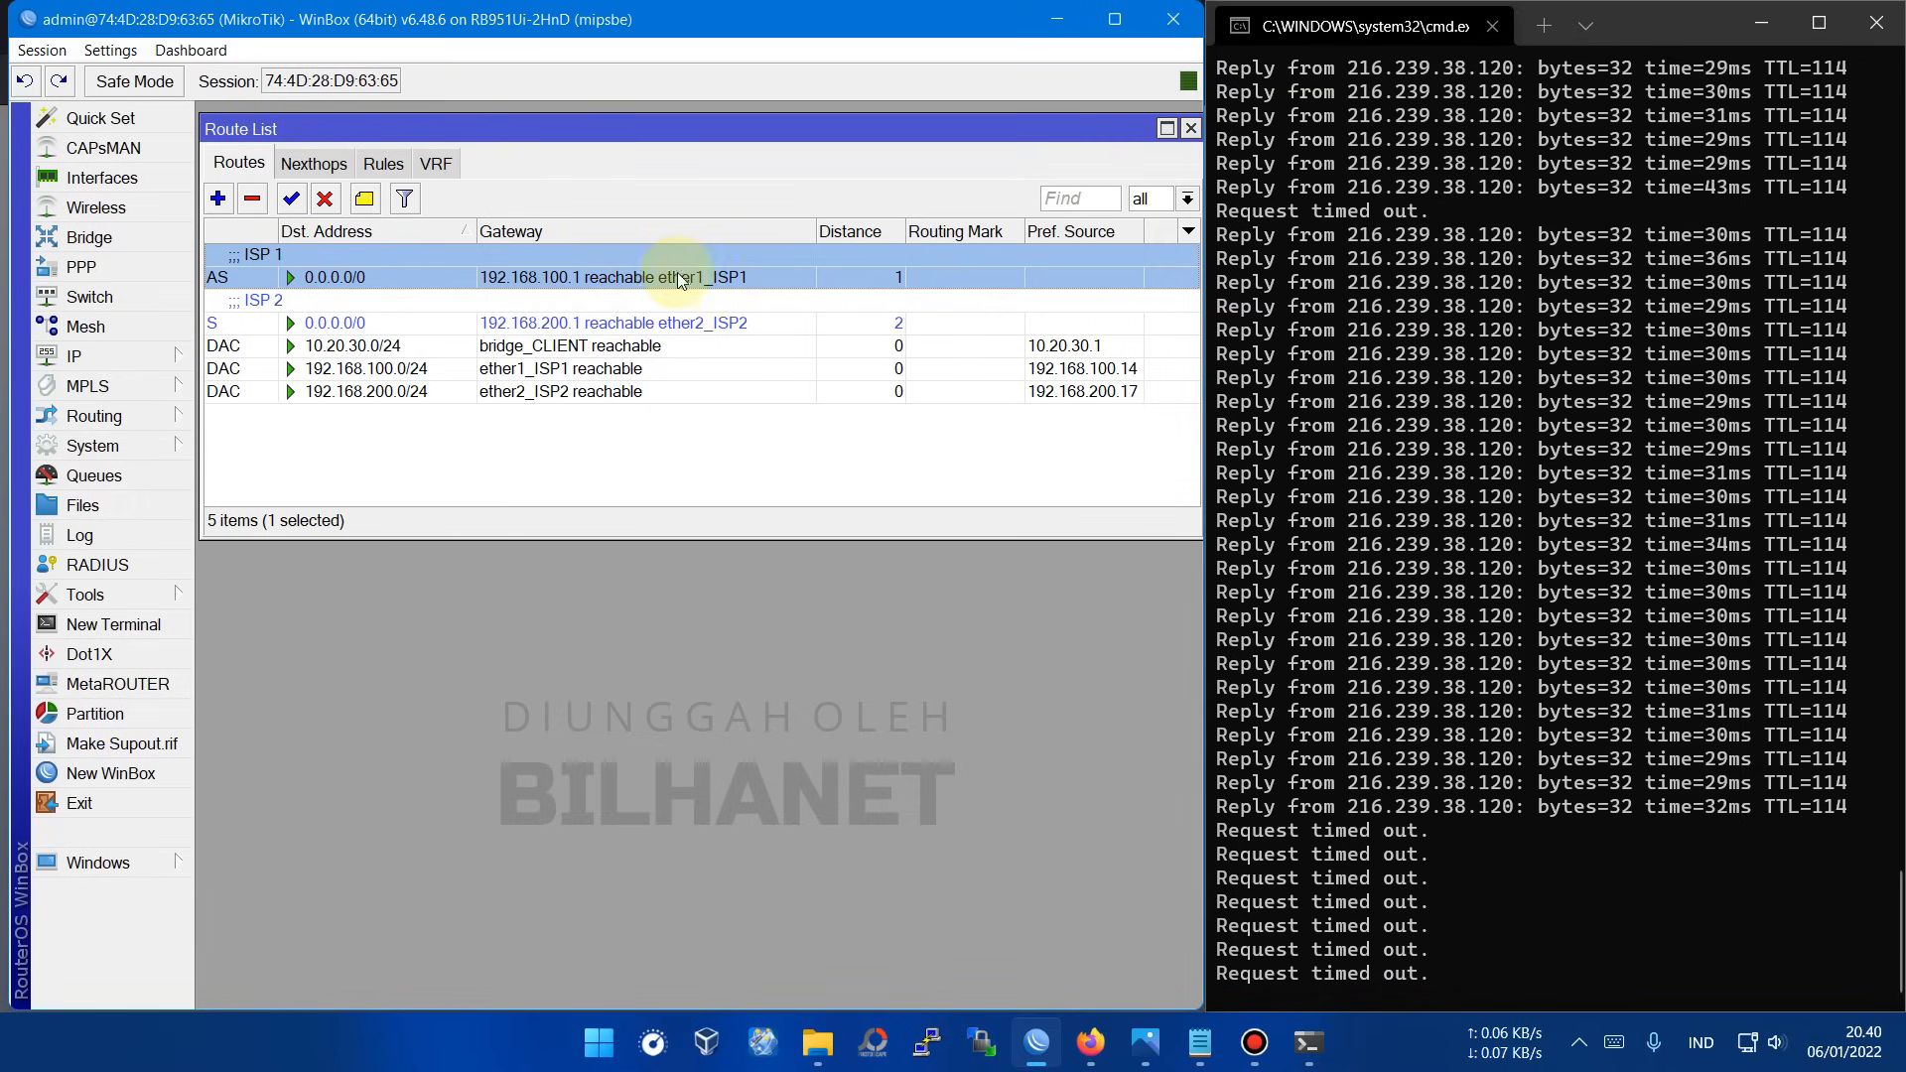
Step: Compare the ISP 2 and ISP 1 routes while watching the cmd ping for replies returning
left_click(466, 325)
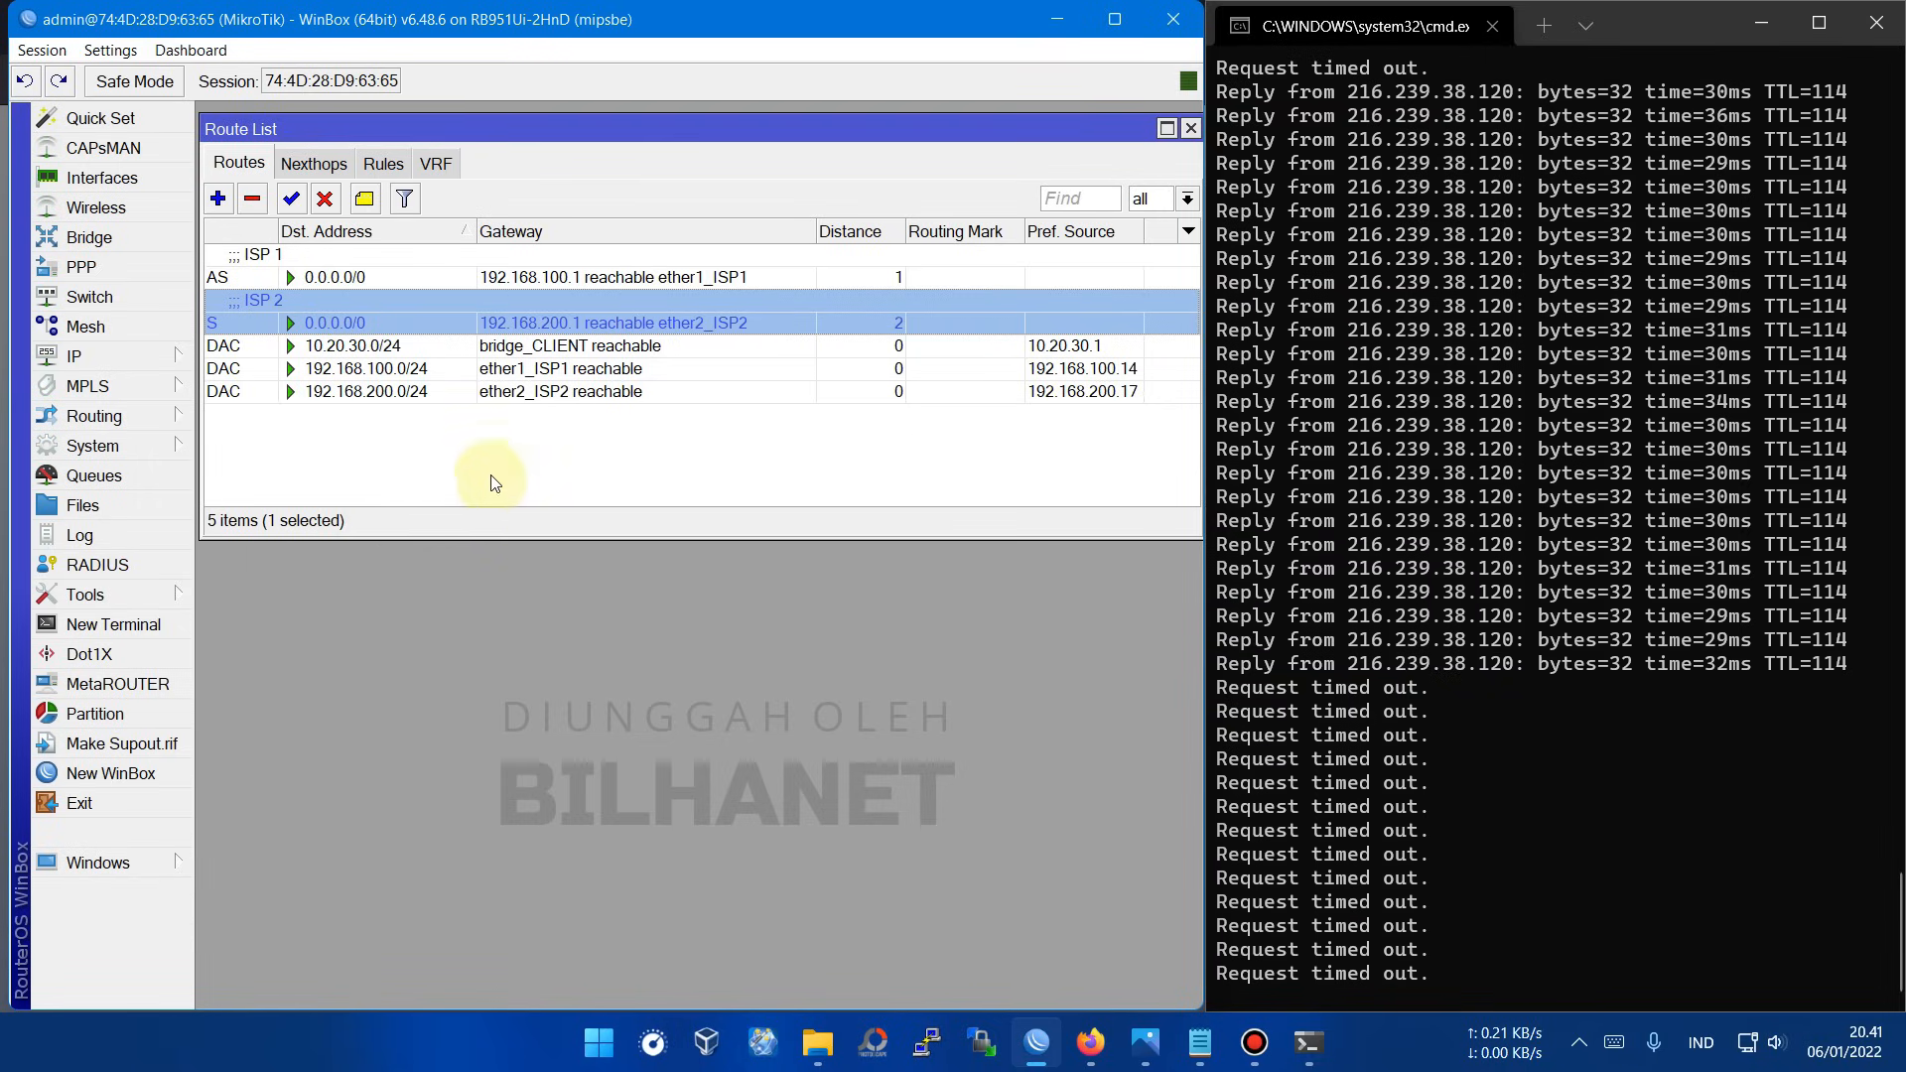
left_click(552, 275)
left_click(381, 320)
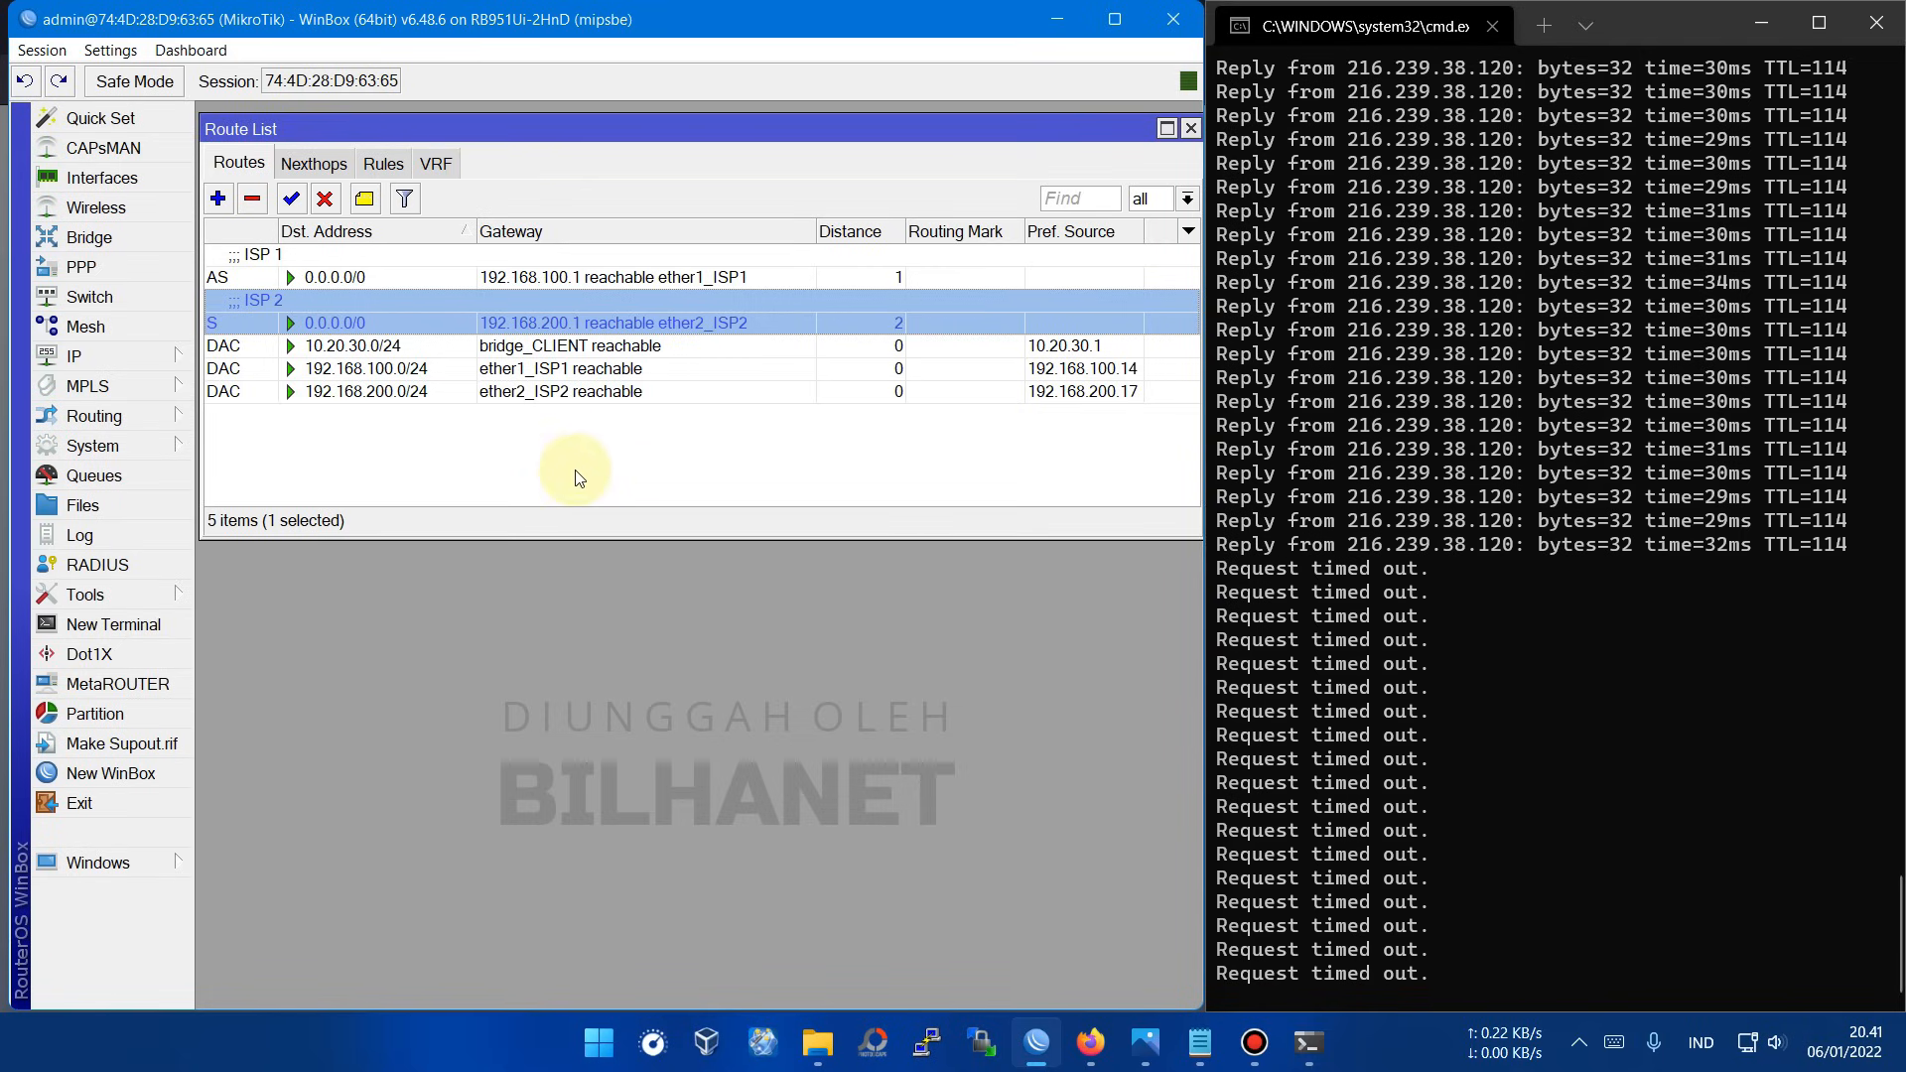
left_click(645, 278)
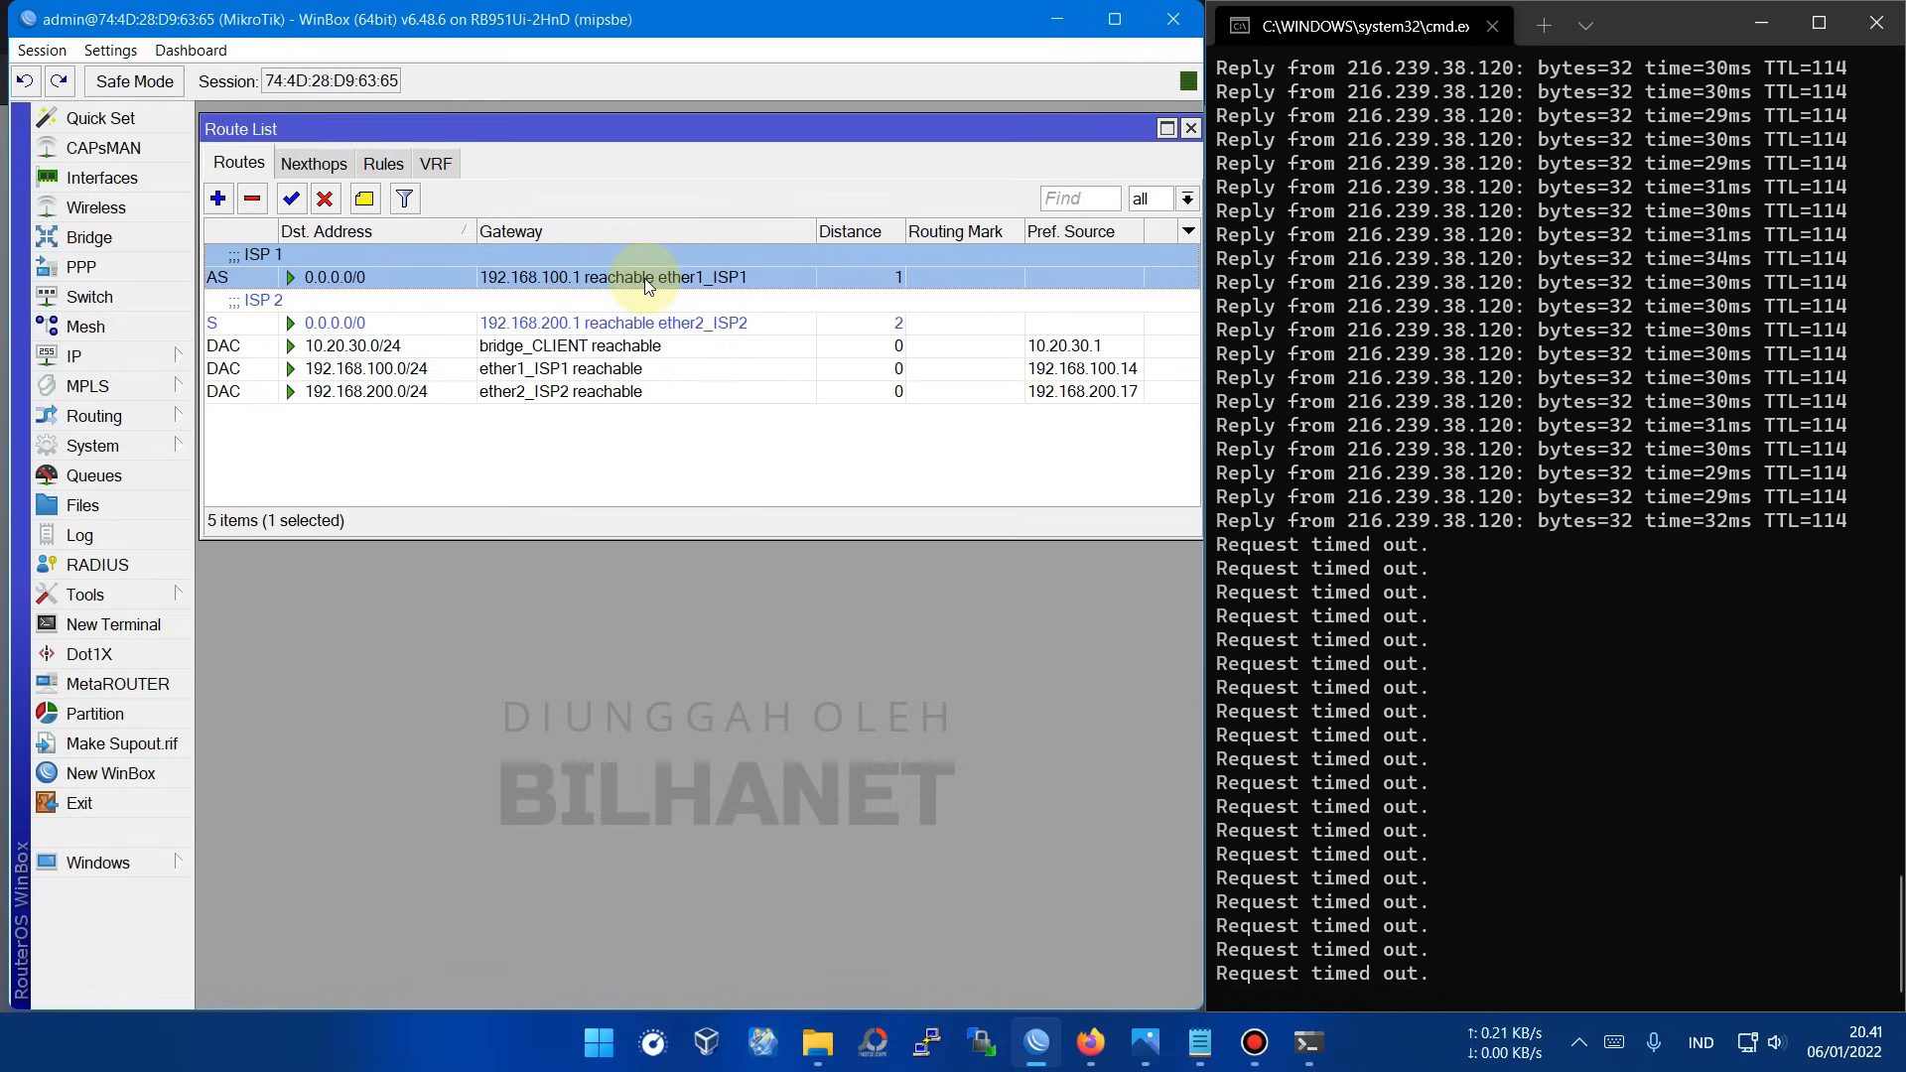